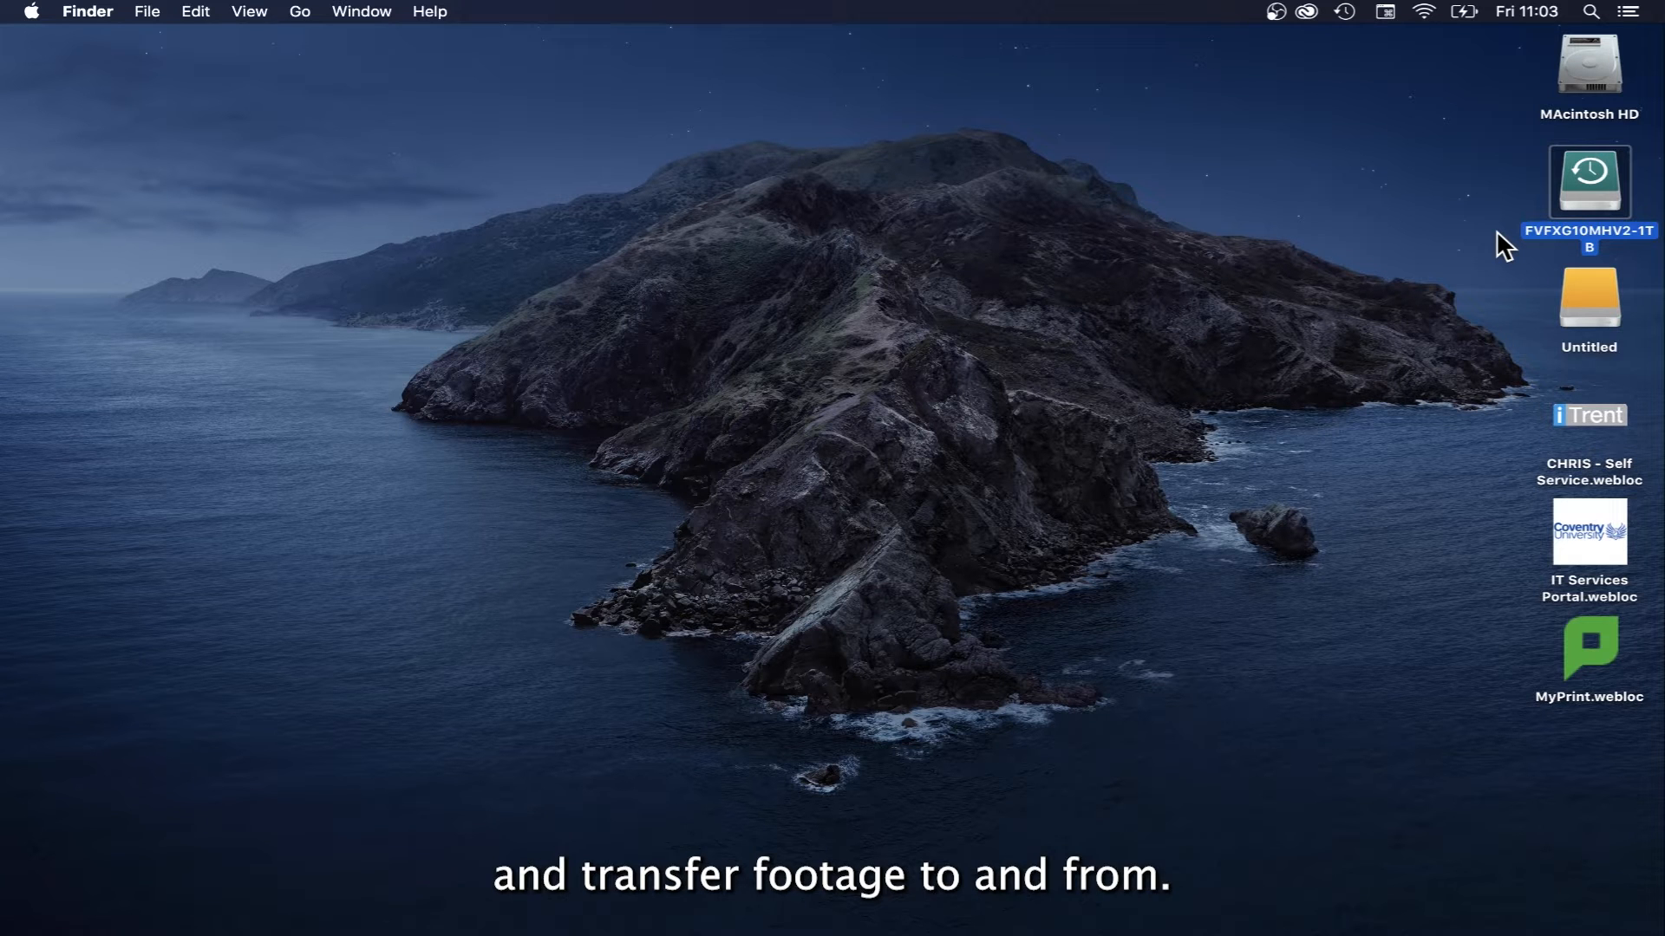
- Turn the desktop display of hard disks and external disks off and back on in Finder's General preferences
click(1587, 312)
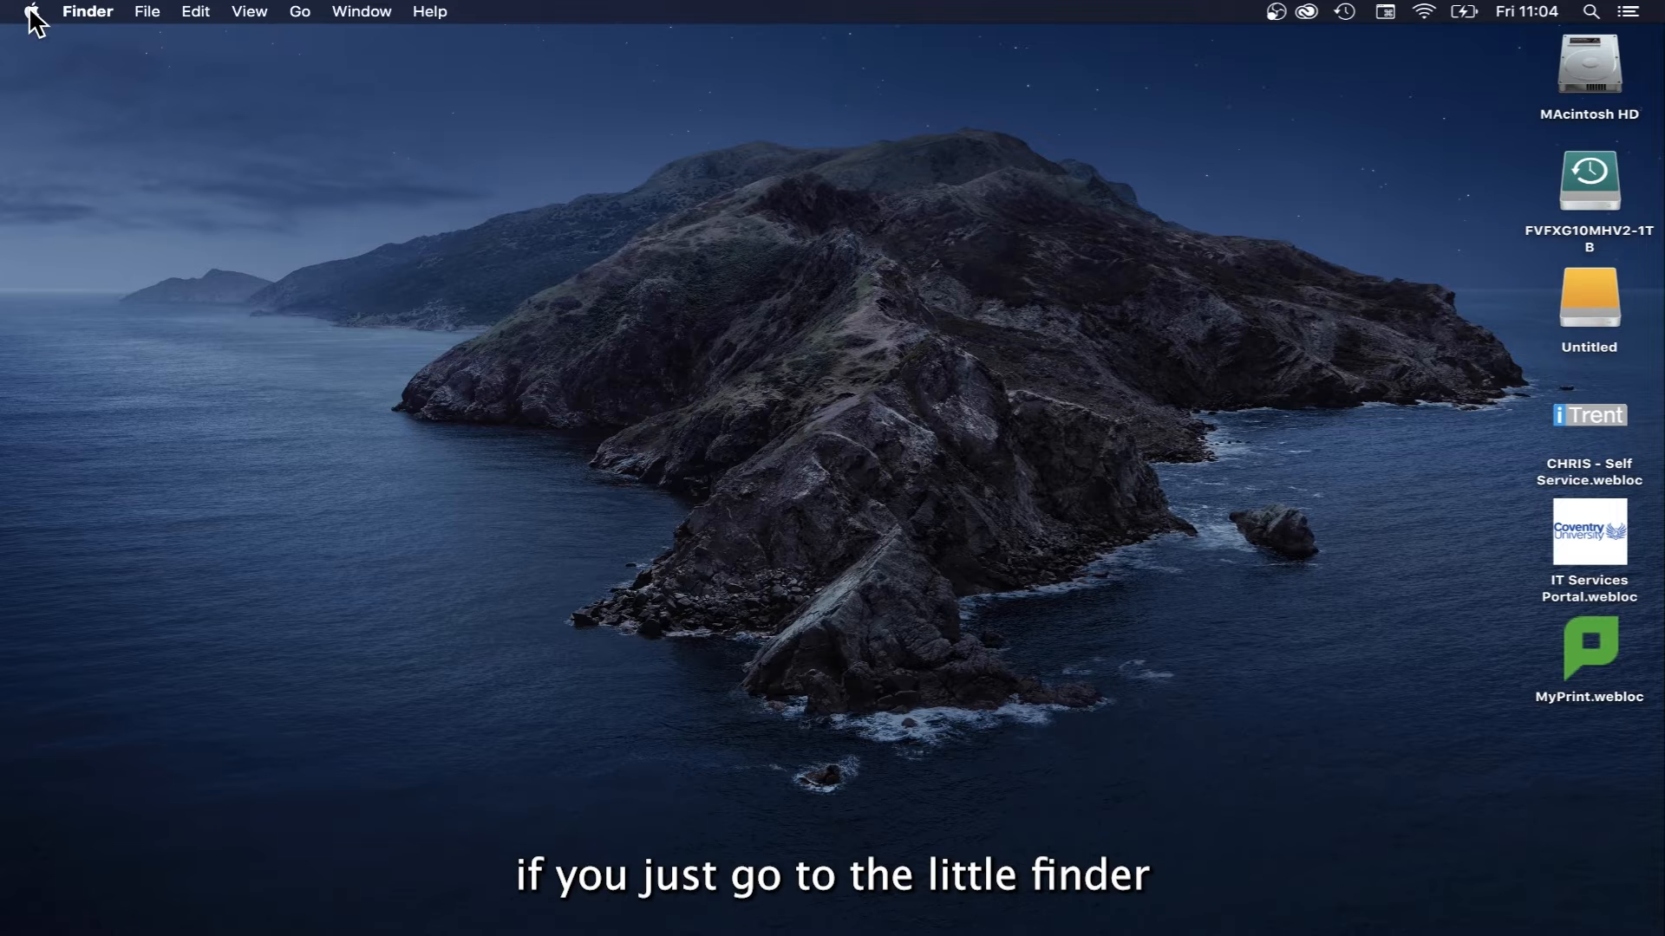
click(102, 12)
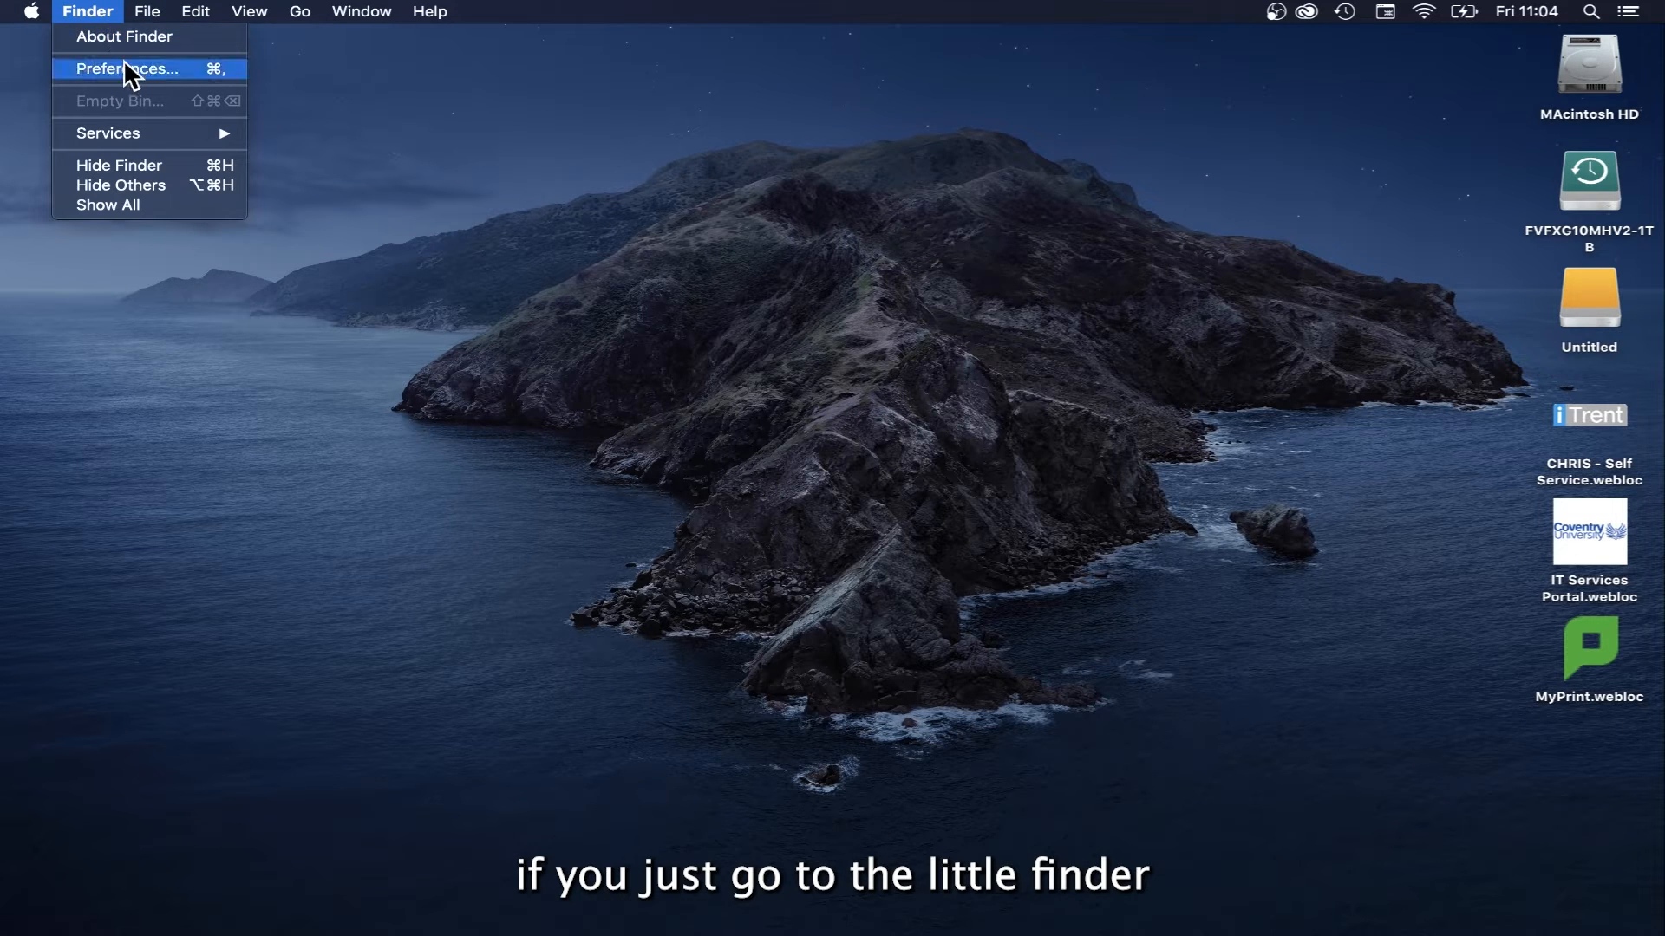
click(119, 66)
click(633, 113)
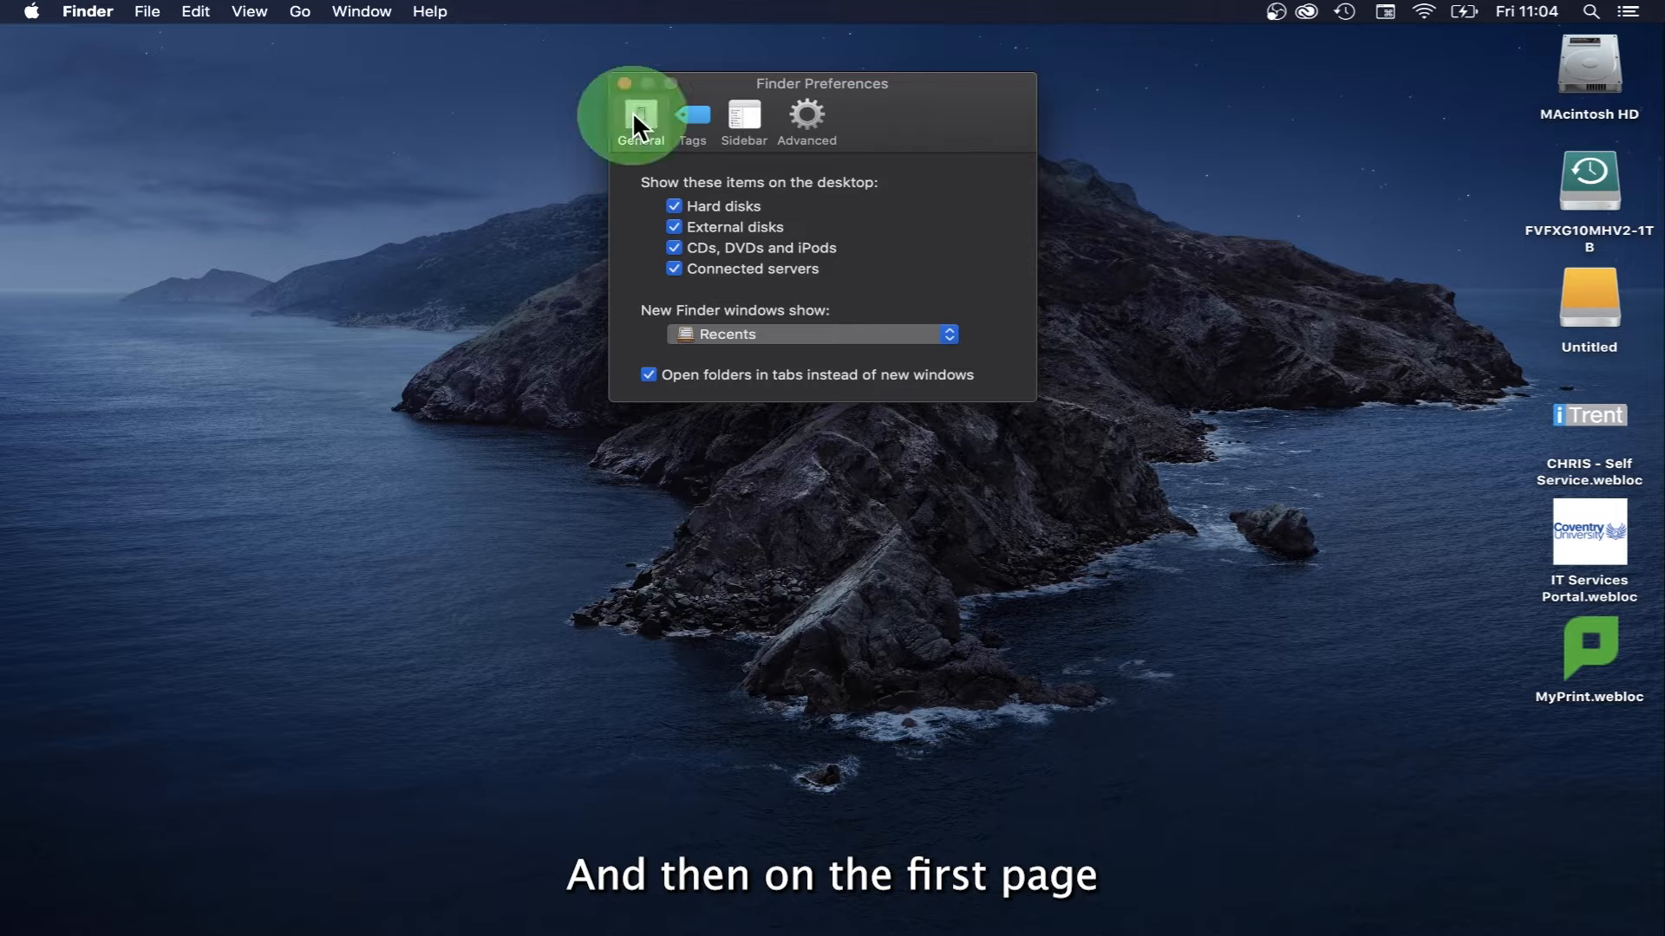
click(674, 227)
click(674, 206)
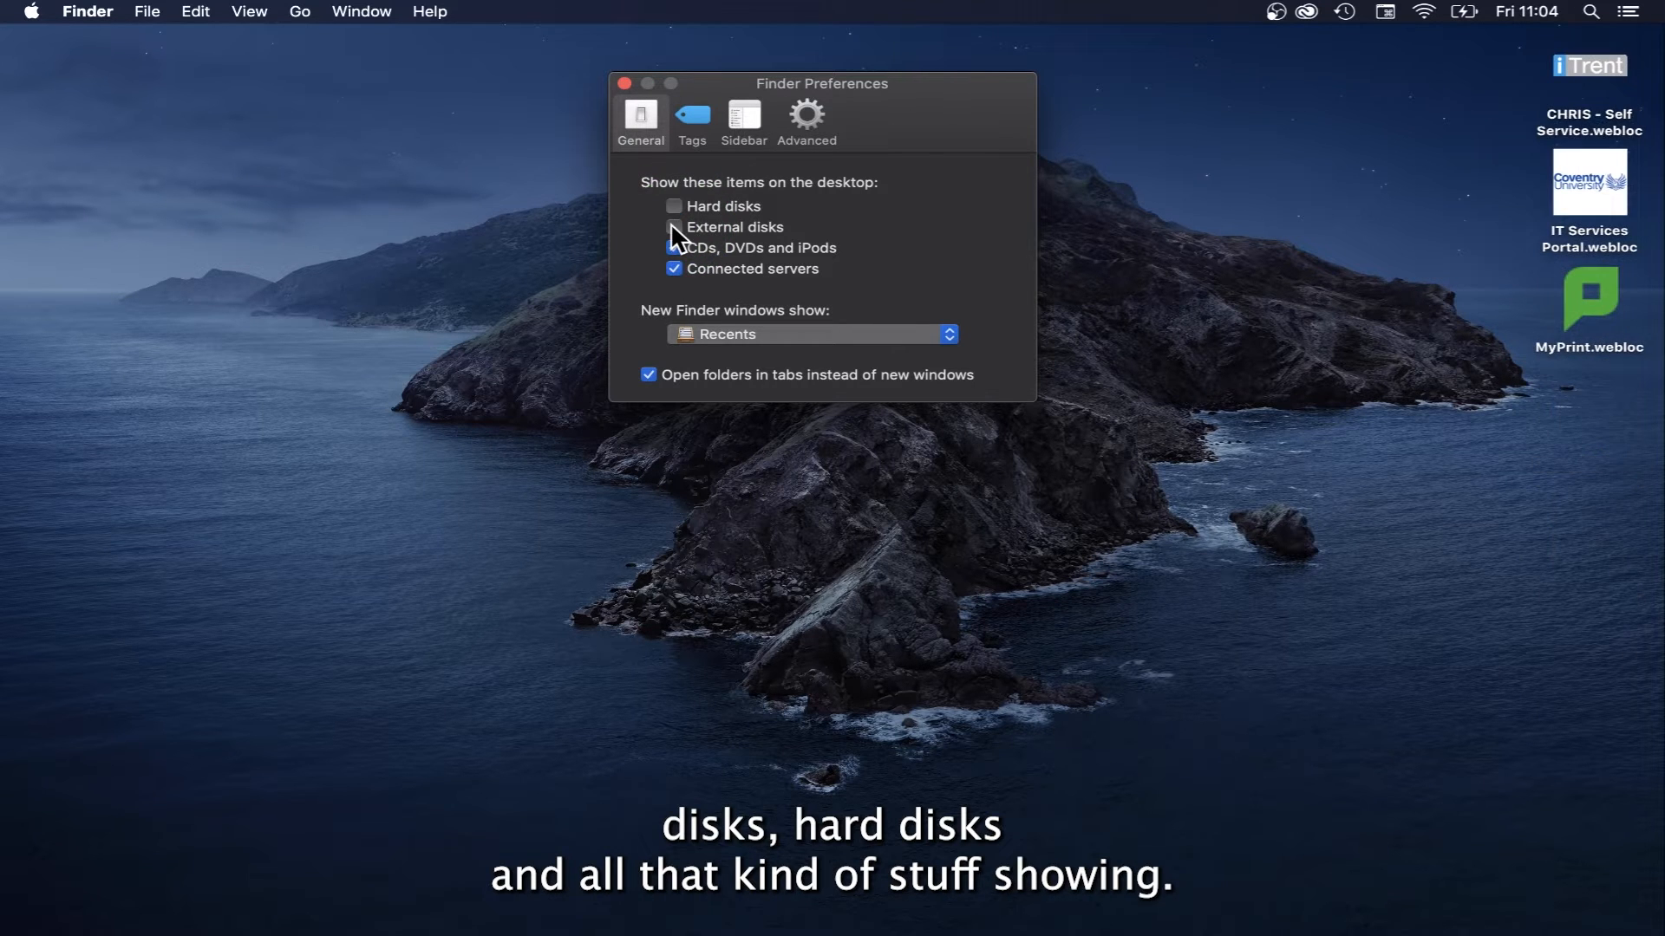
click(674, 227)
click(674, 206)
click(624, 83)
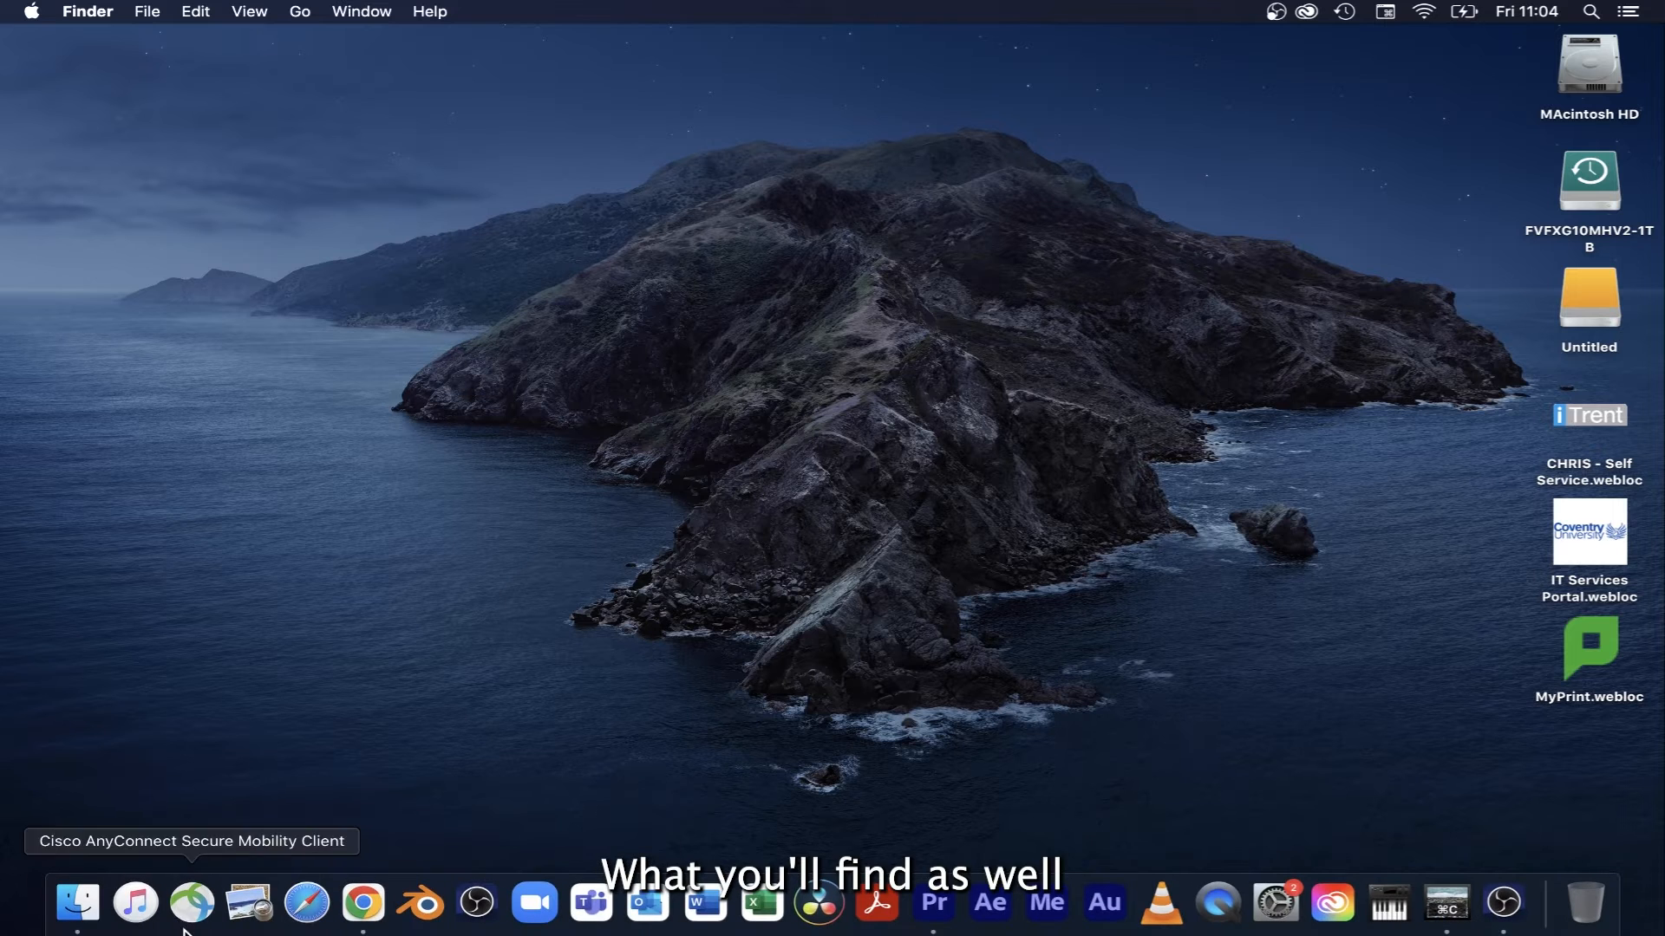
- Browse the computer and the connected external drives in a Finder window, and close it when done
click(77, 902)
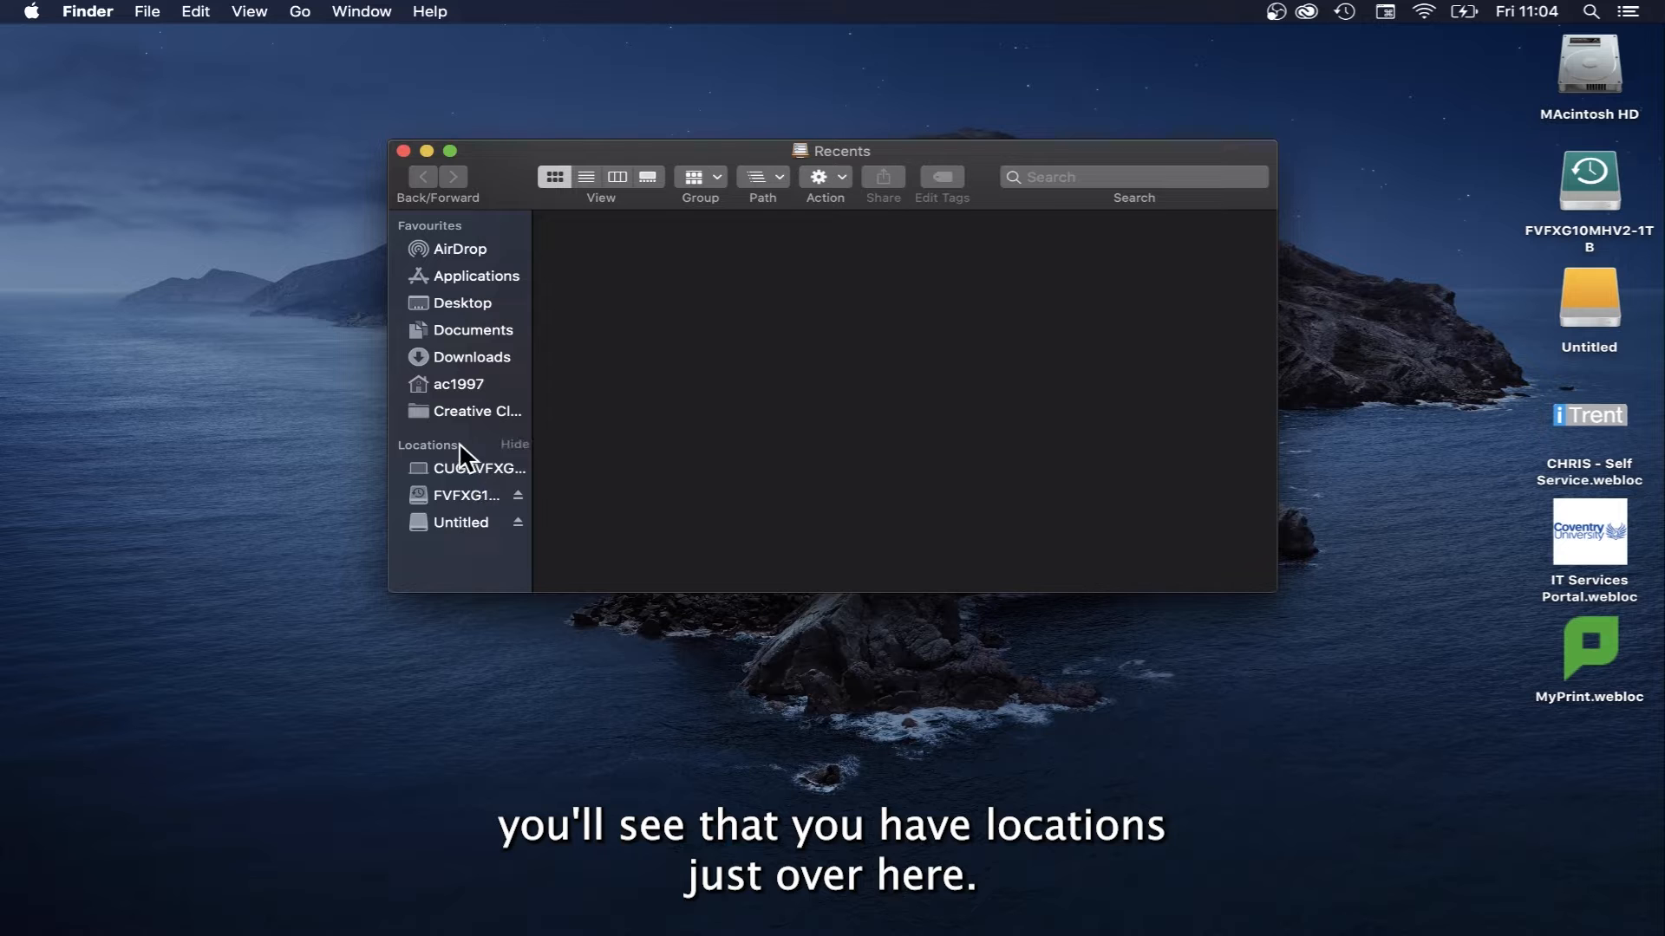
click(473, 472)
click(475, 522)
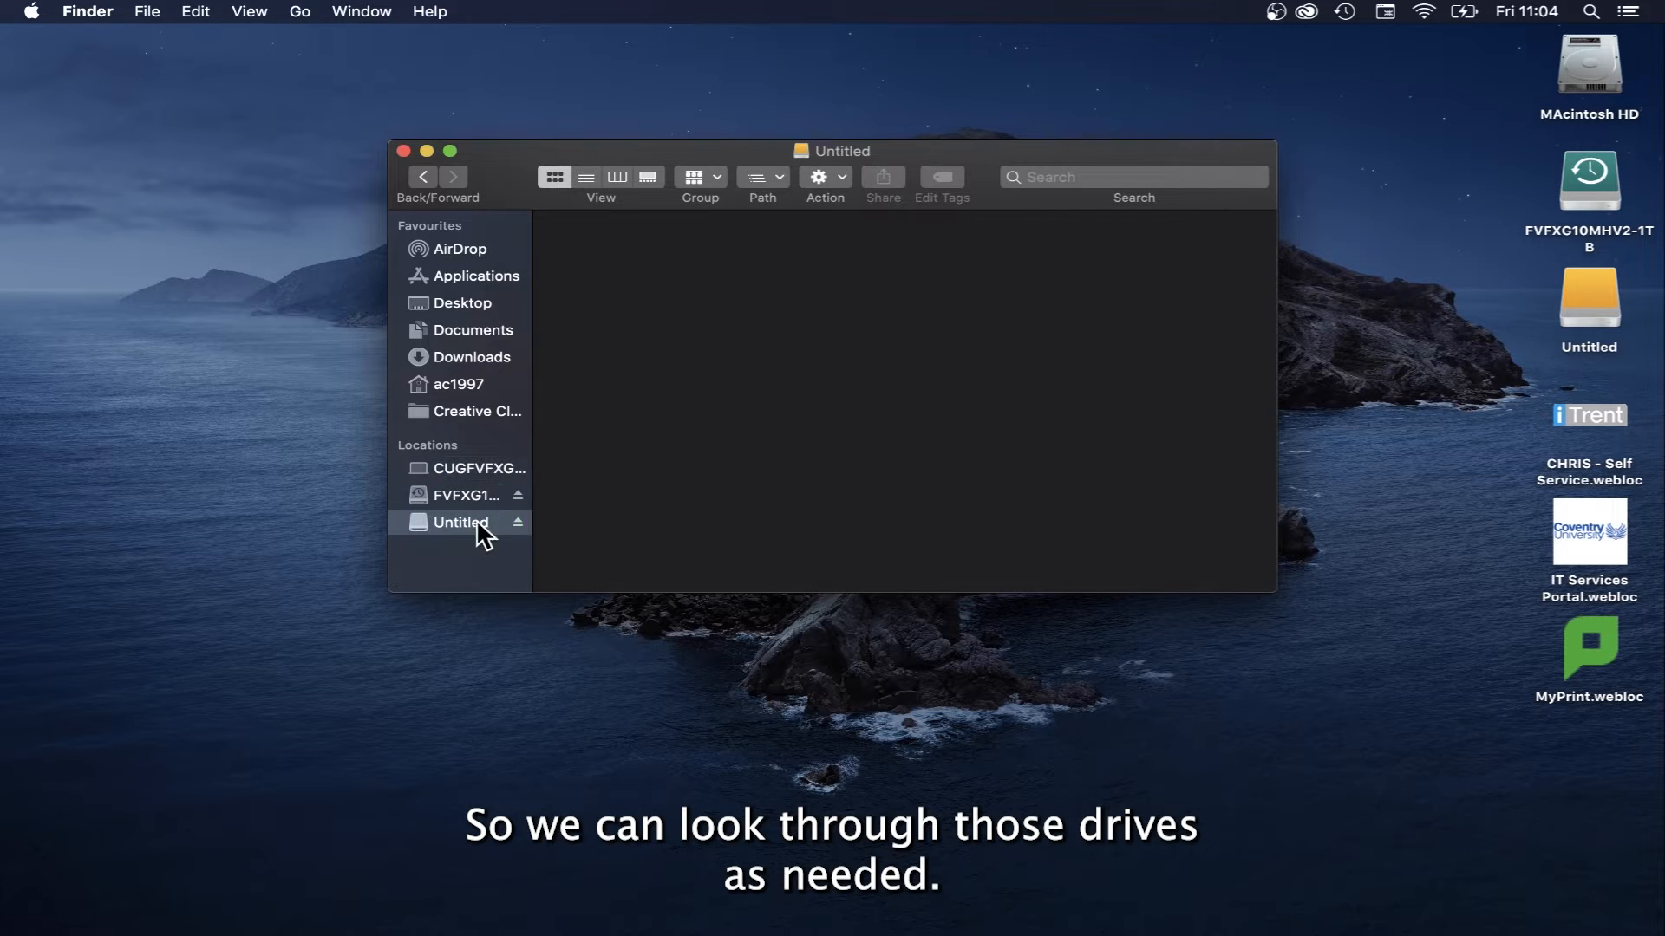
click(468, 497)
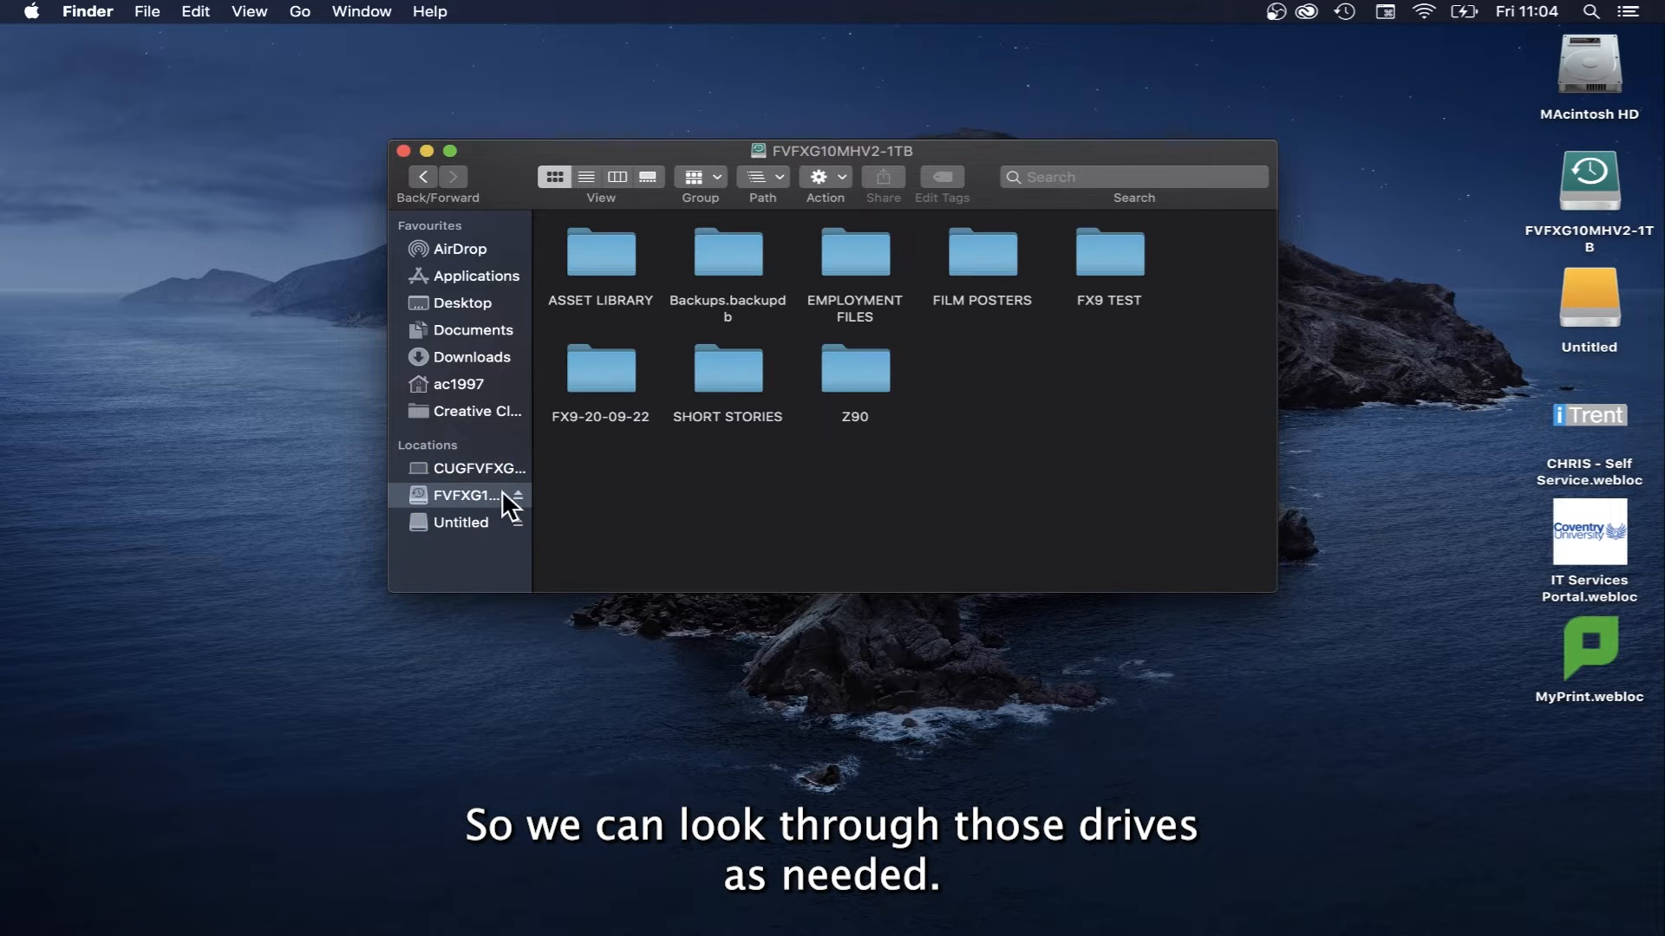
click(424, 176)
click(1578, 305)
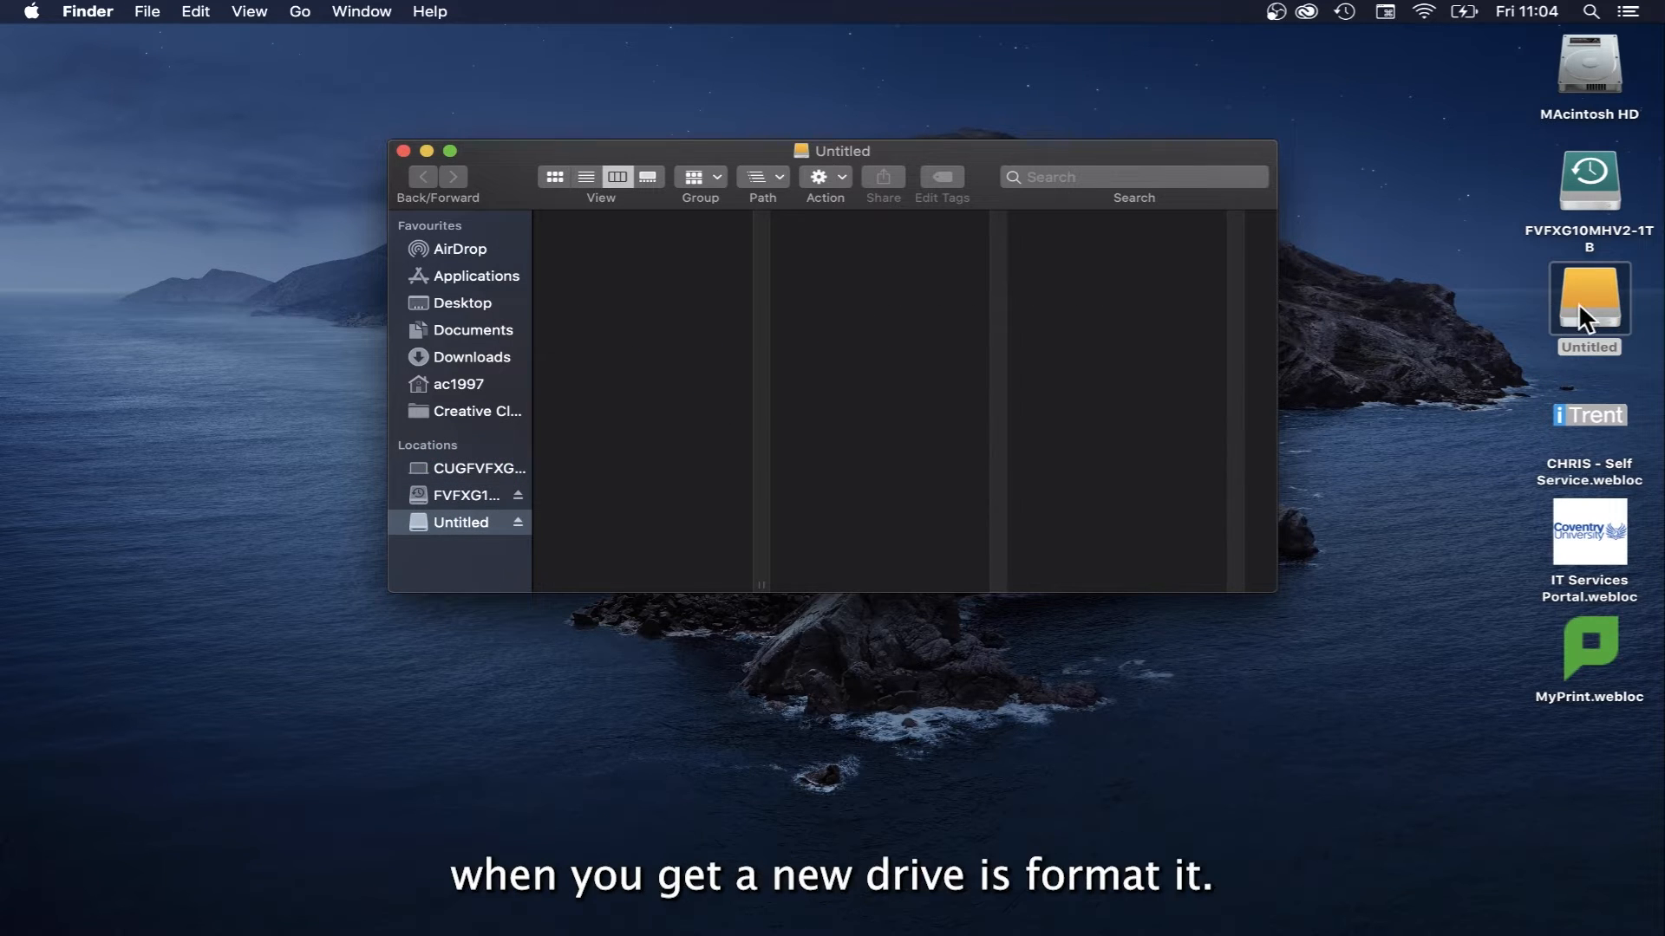
click(403, 151)
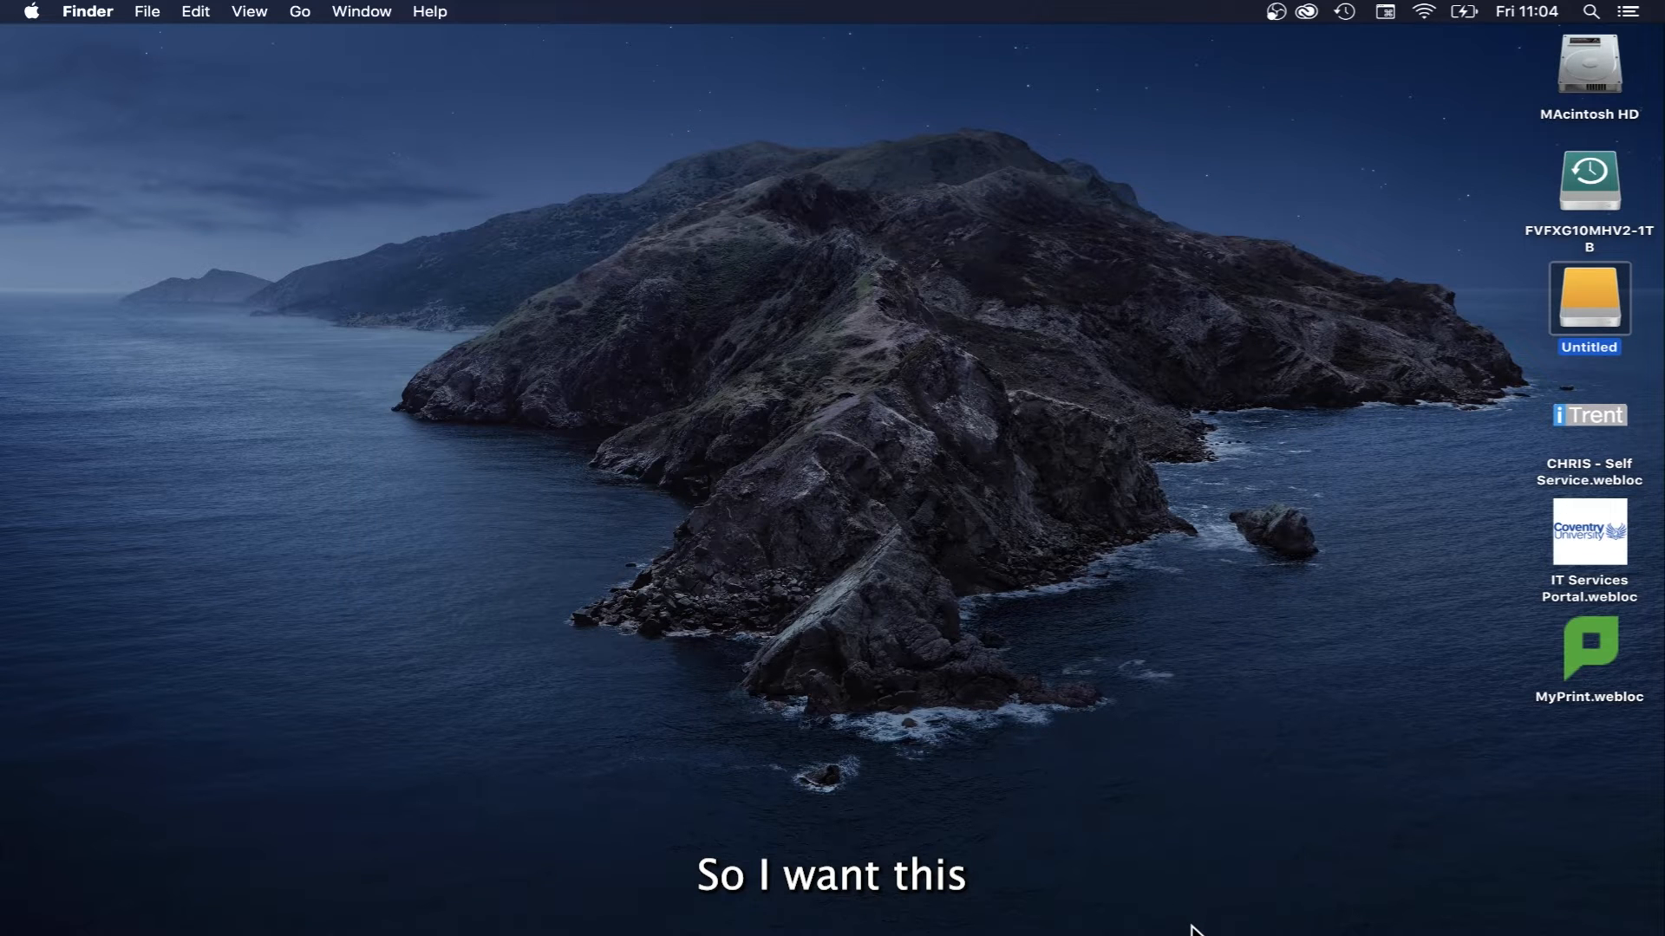
- Search Spotlight for Disk Utility and open it
mouse_move(1192, 931)
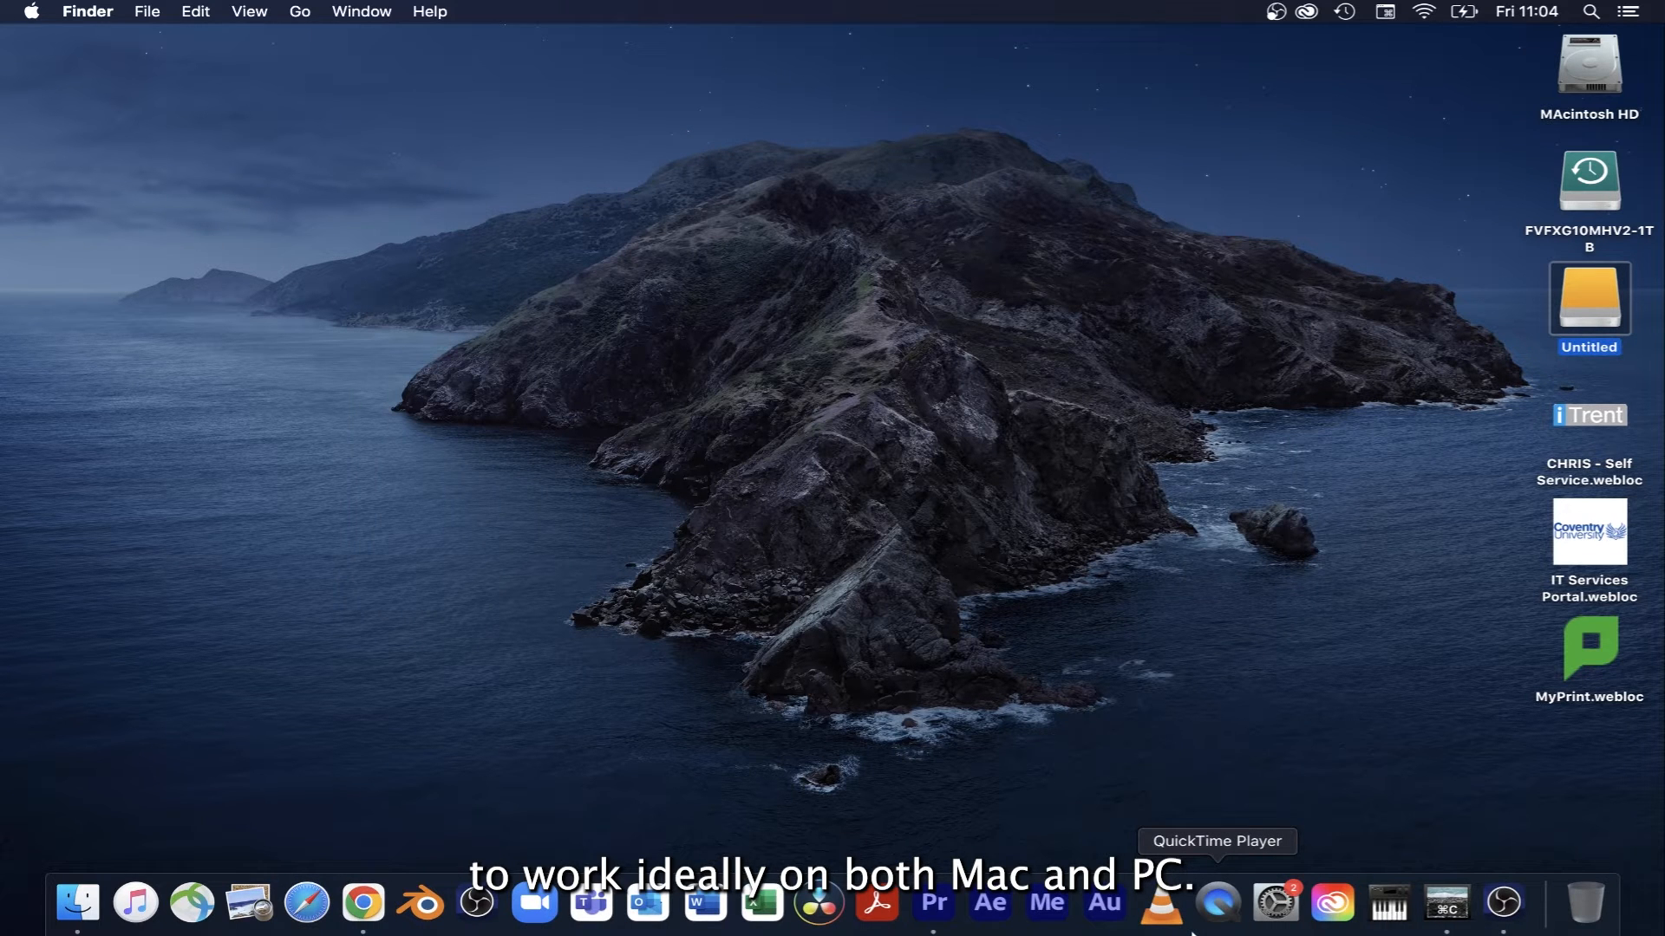
click(1590, 11)
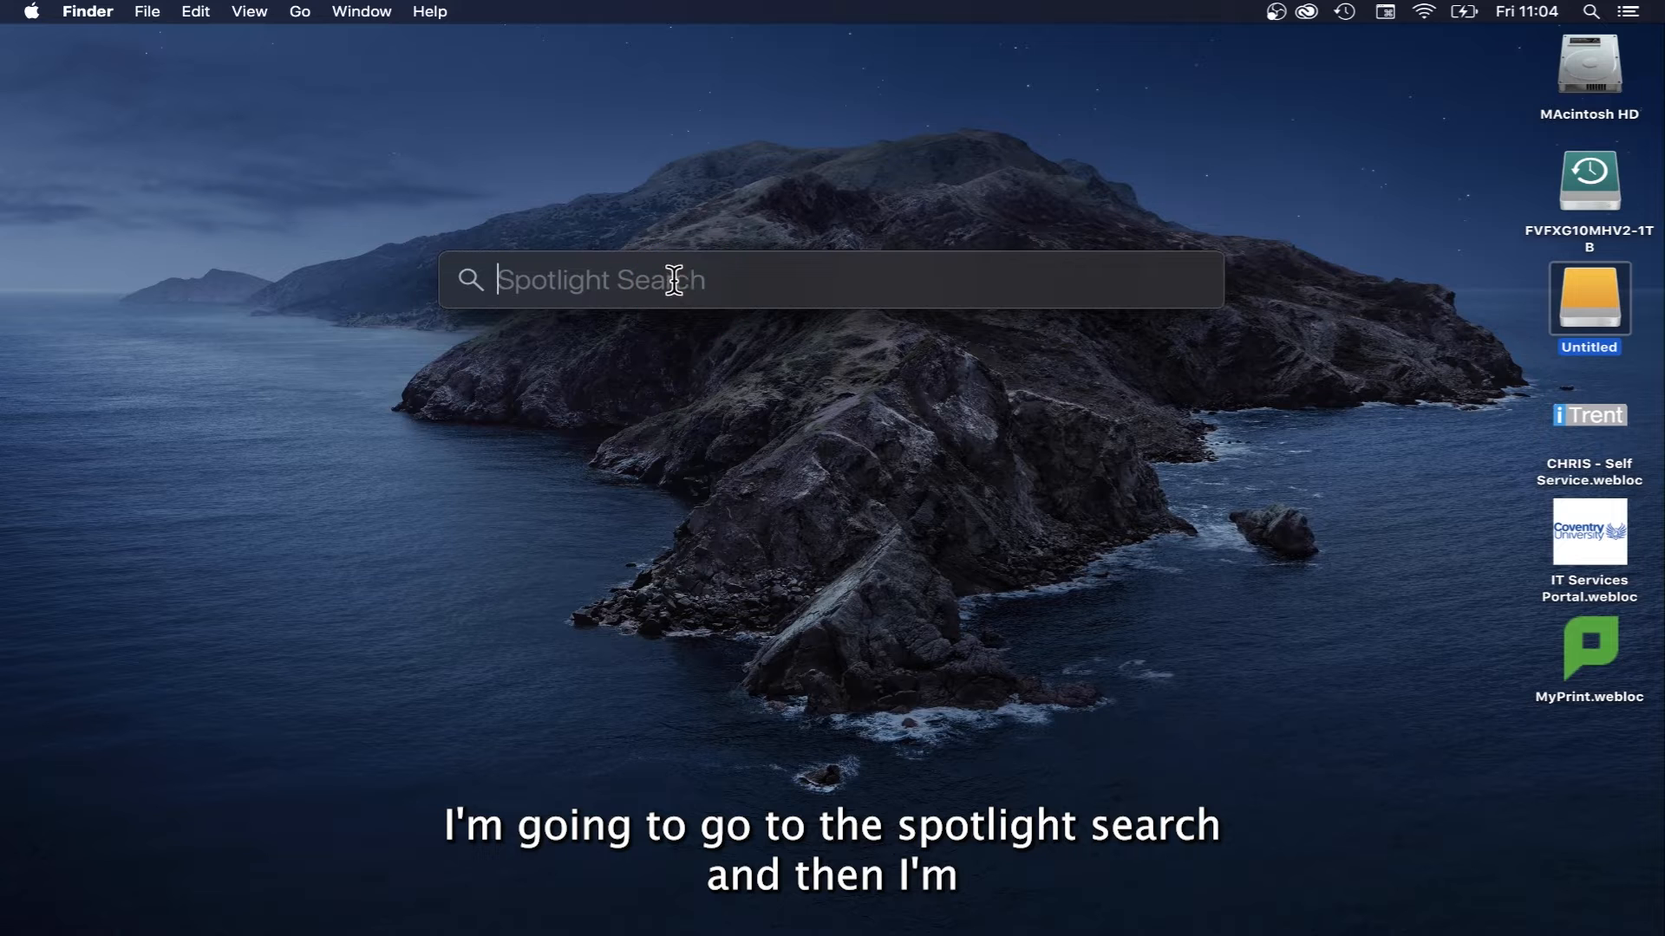
text(dis)
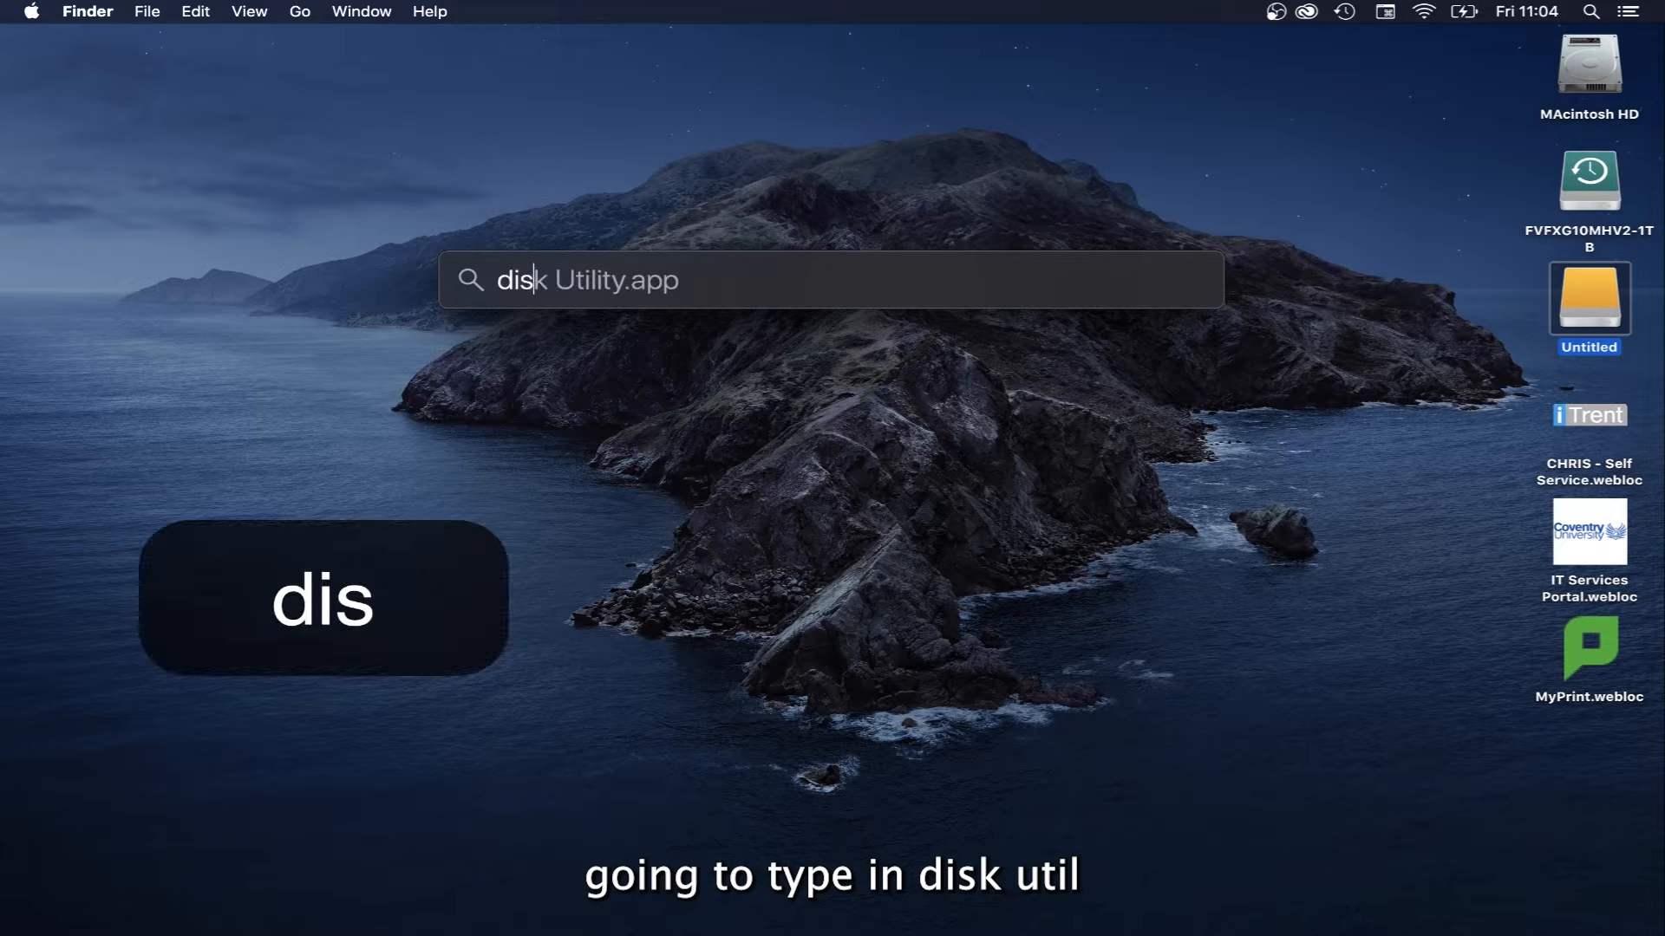
text(kutil)
double_click(574, 239)
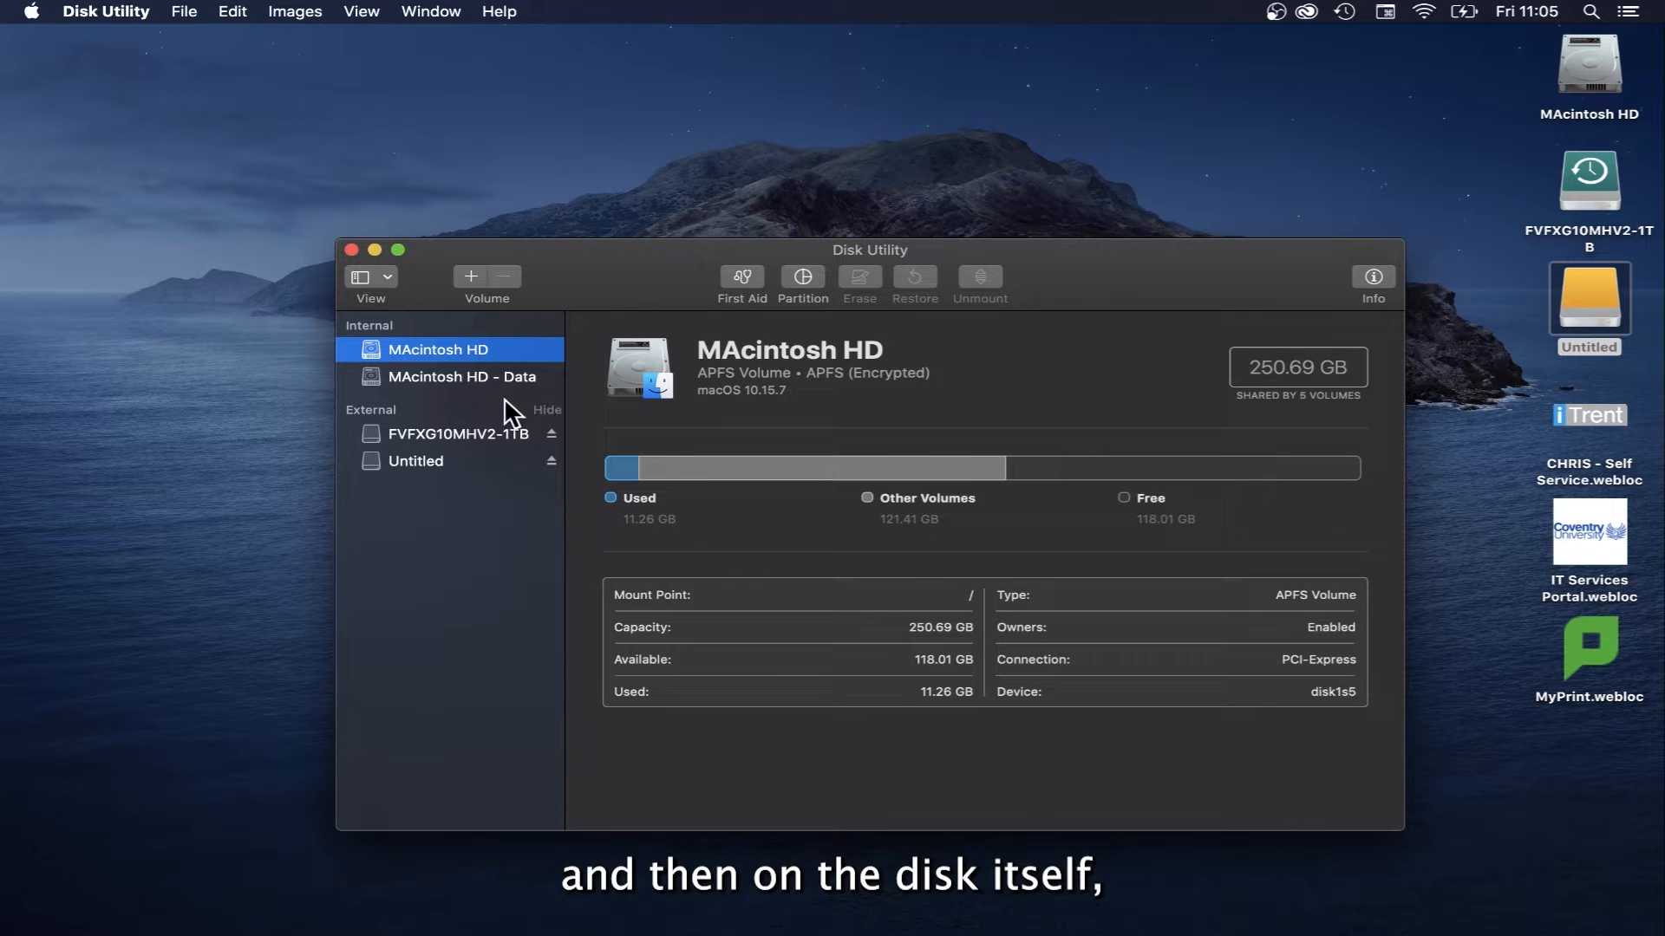
- Set up an erase of the external Untitled volume in APFS (Encrypted) format, entering and verifying an encryption password
click(460, 465)
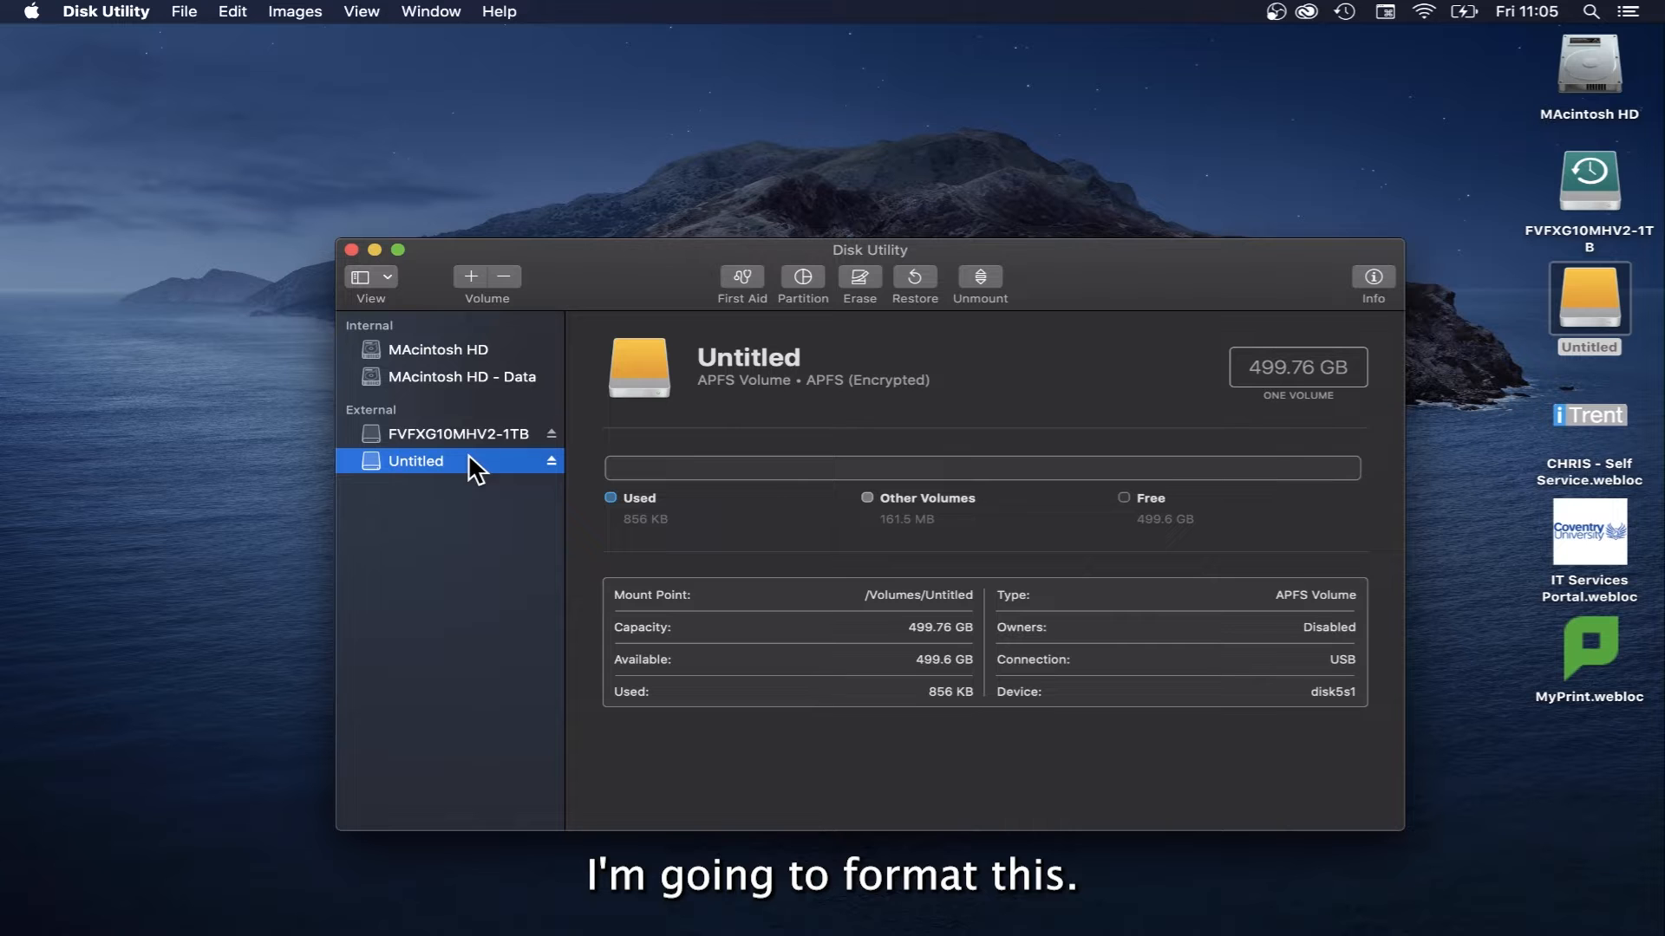
click(865, 277)
click(969, 459)
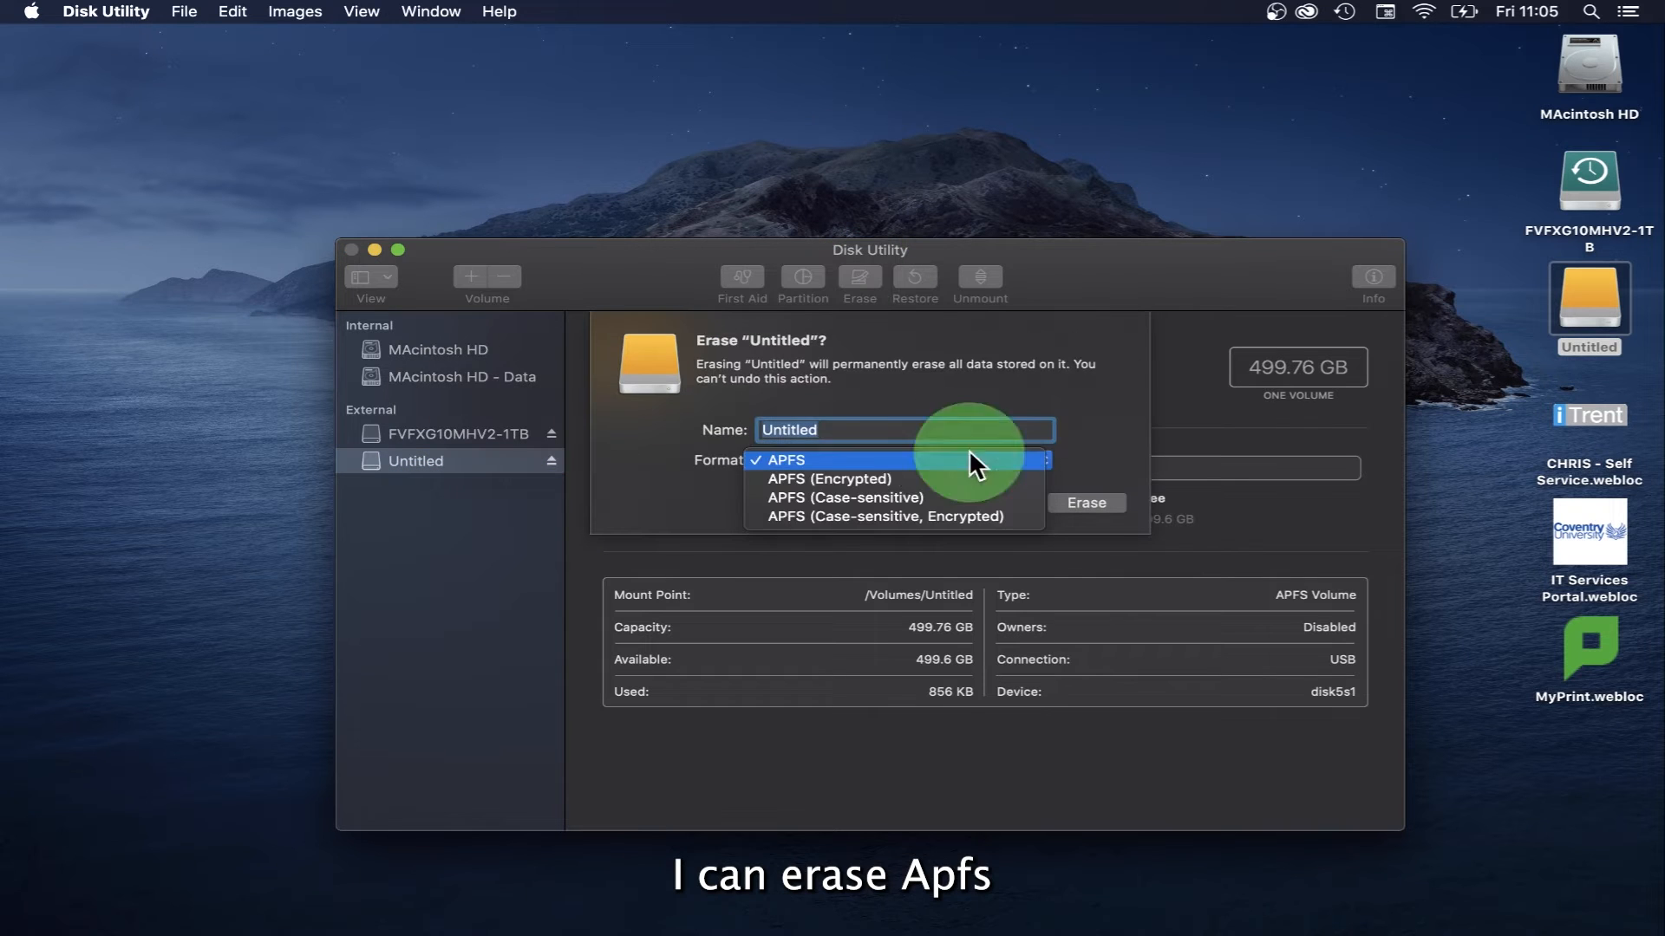
click(809, 479)
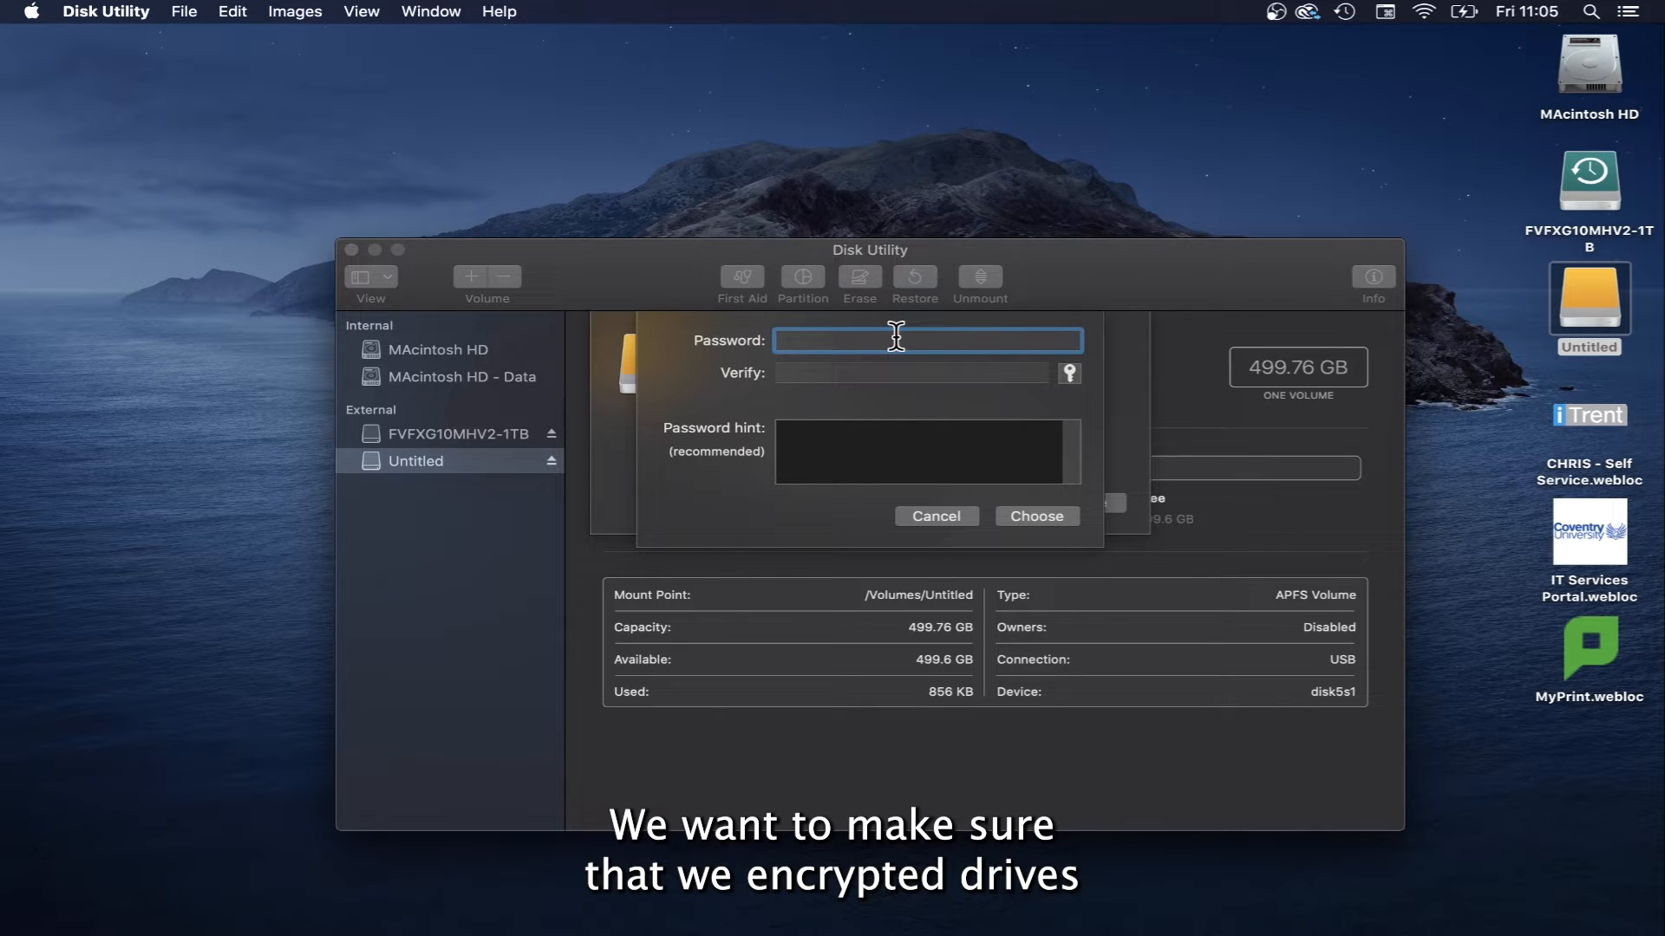
text(••••••)
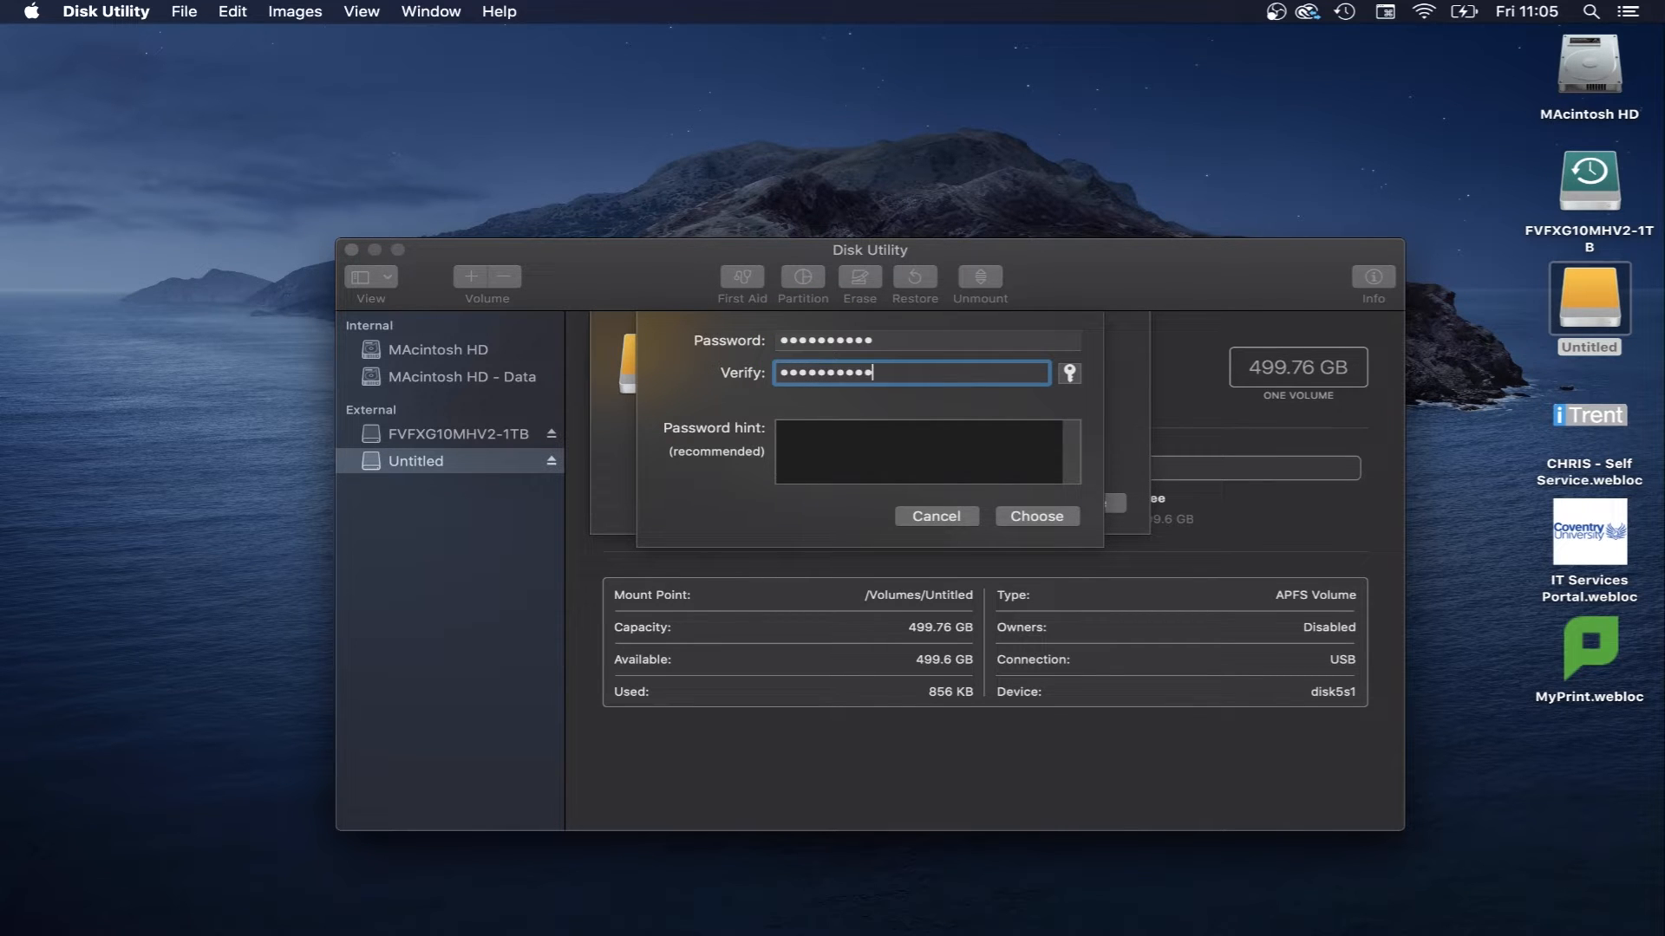
click(1062, 513)
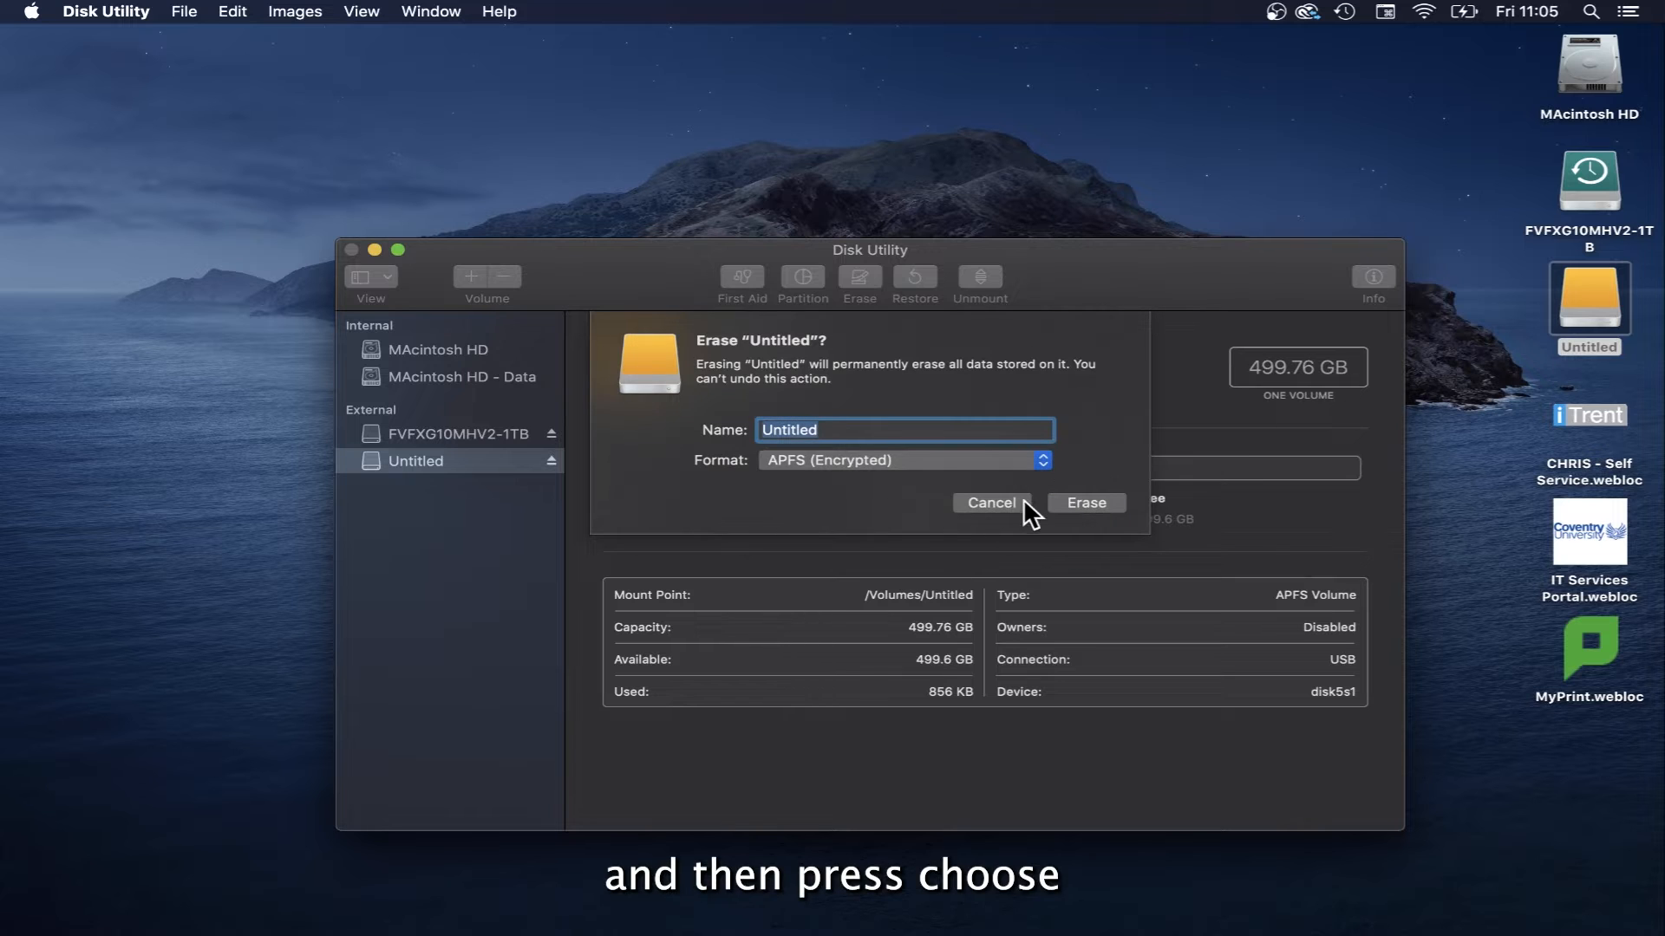
- Name the volume Disk2 and erase it, closing the report when the process completes
click(929, 431)
key(BackSpace)
key(BackSpace)
key(BackSpace)
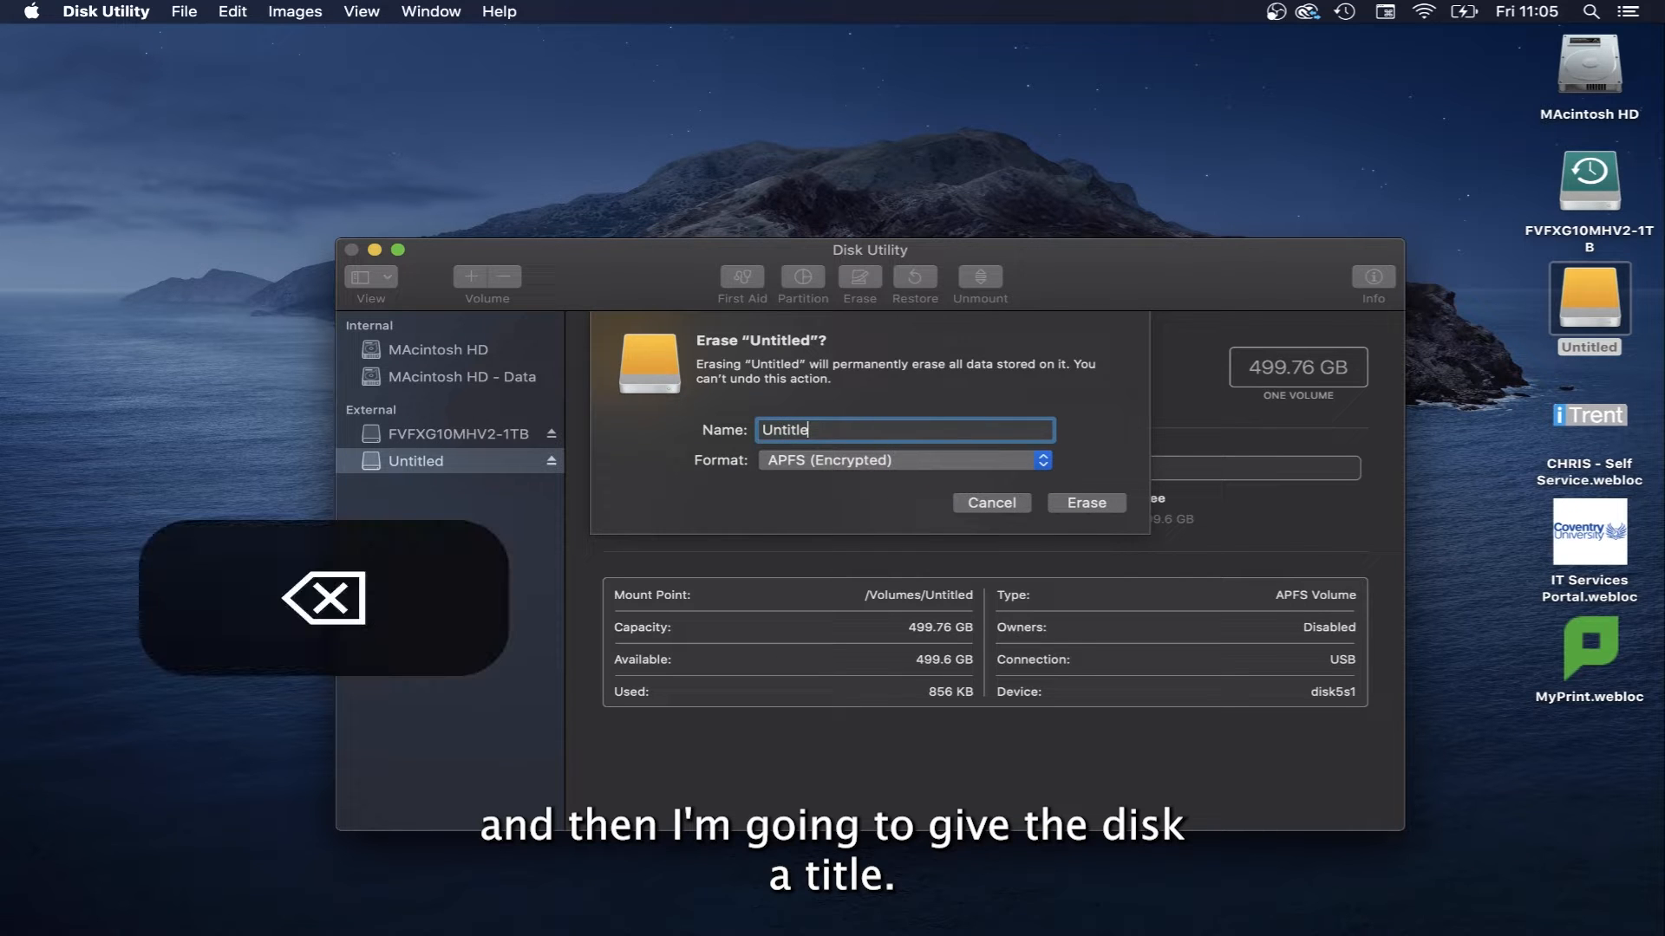
key(BackSpace)
key(BackSpace)
key(BackSpace)
key(BackSpace)
key(BackSpace)
key(BackSpace)
key(shift)
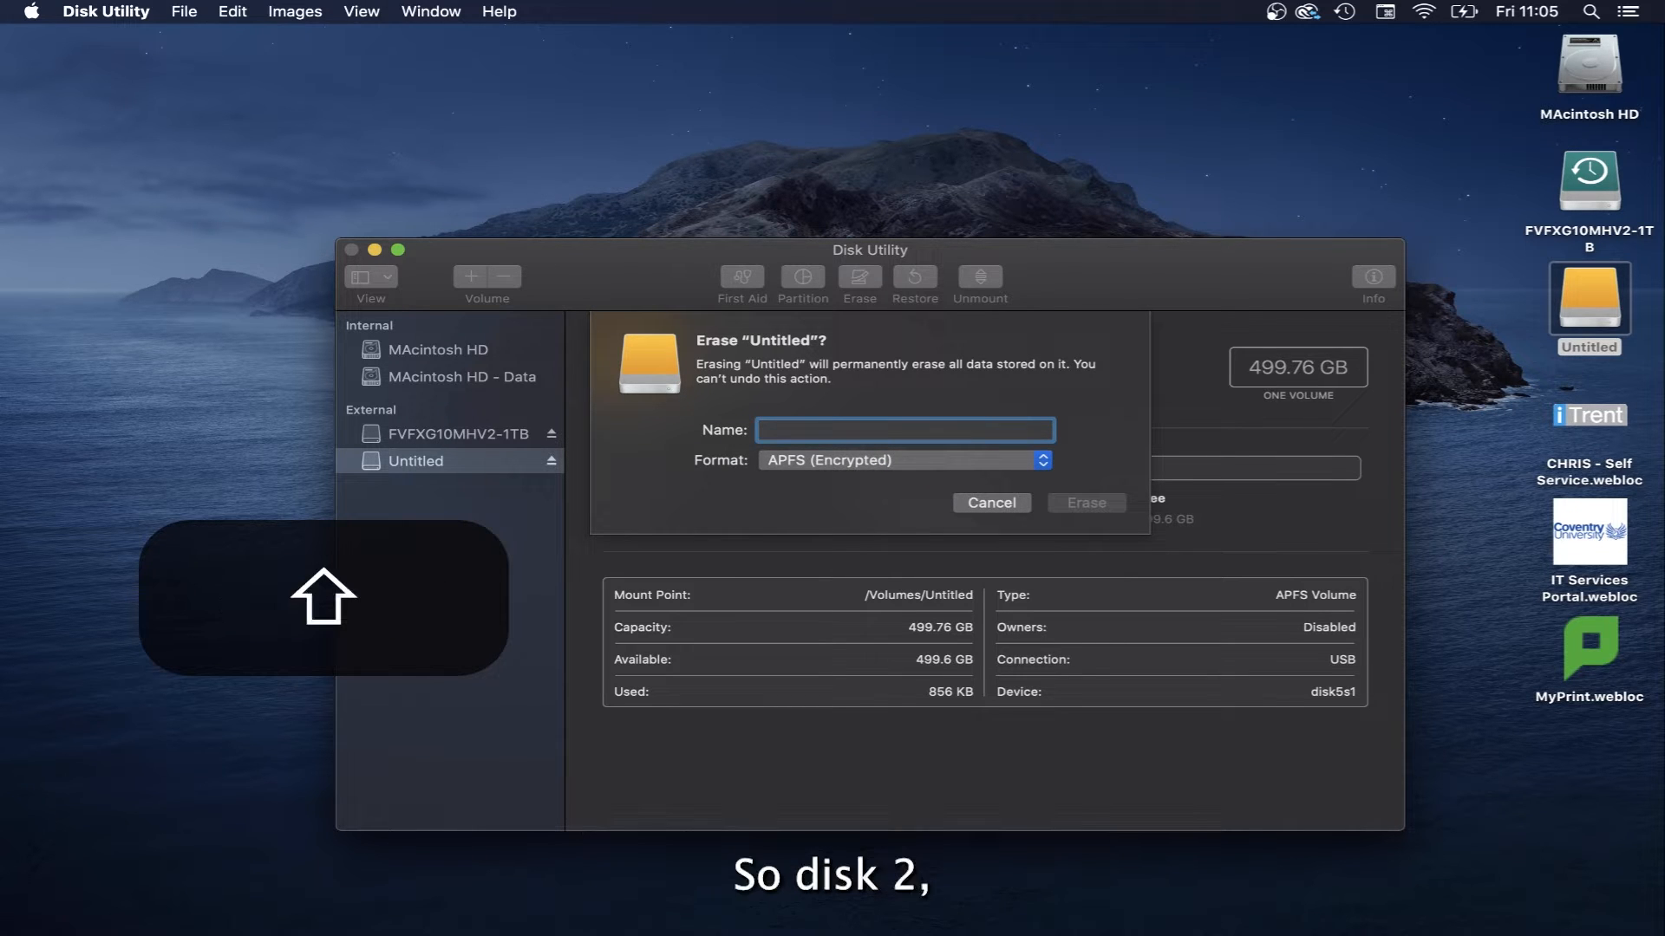
text(D)
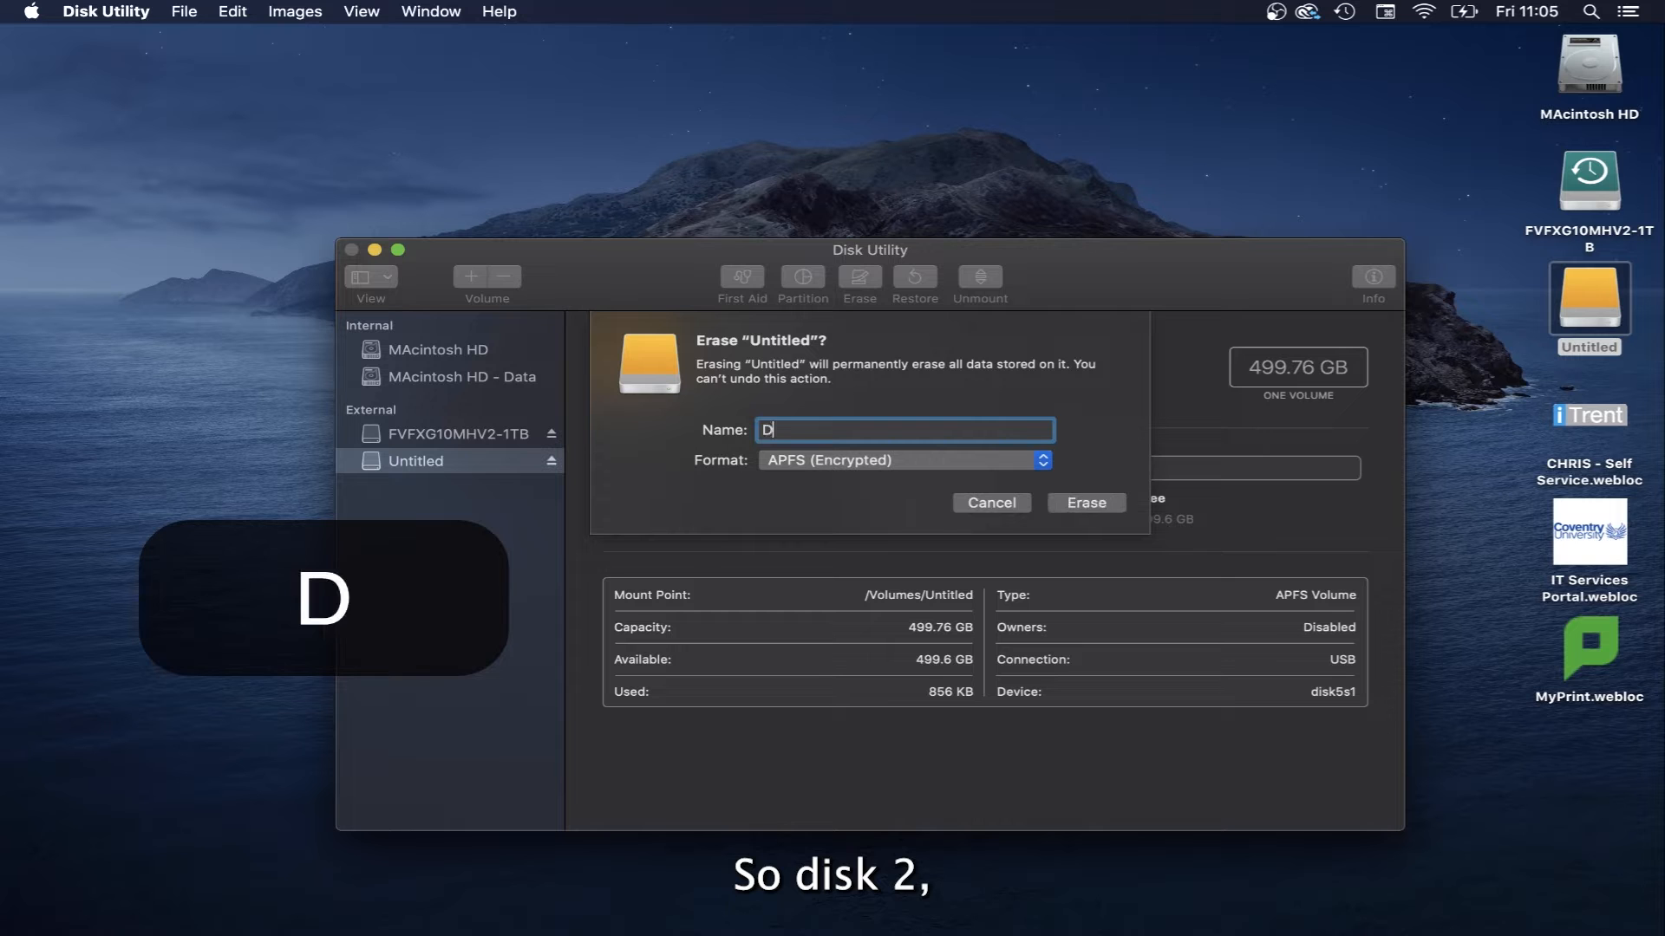
text(isk2)
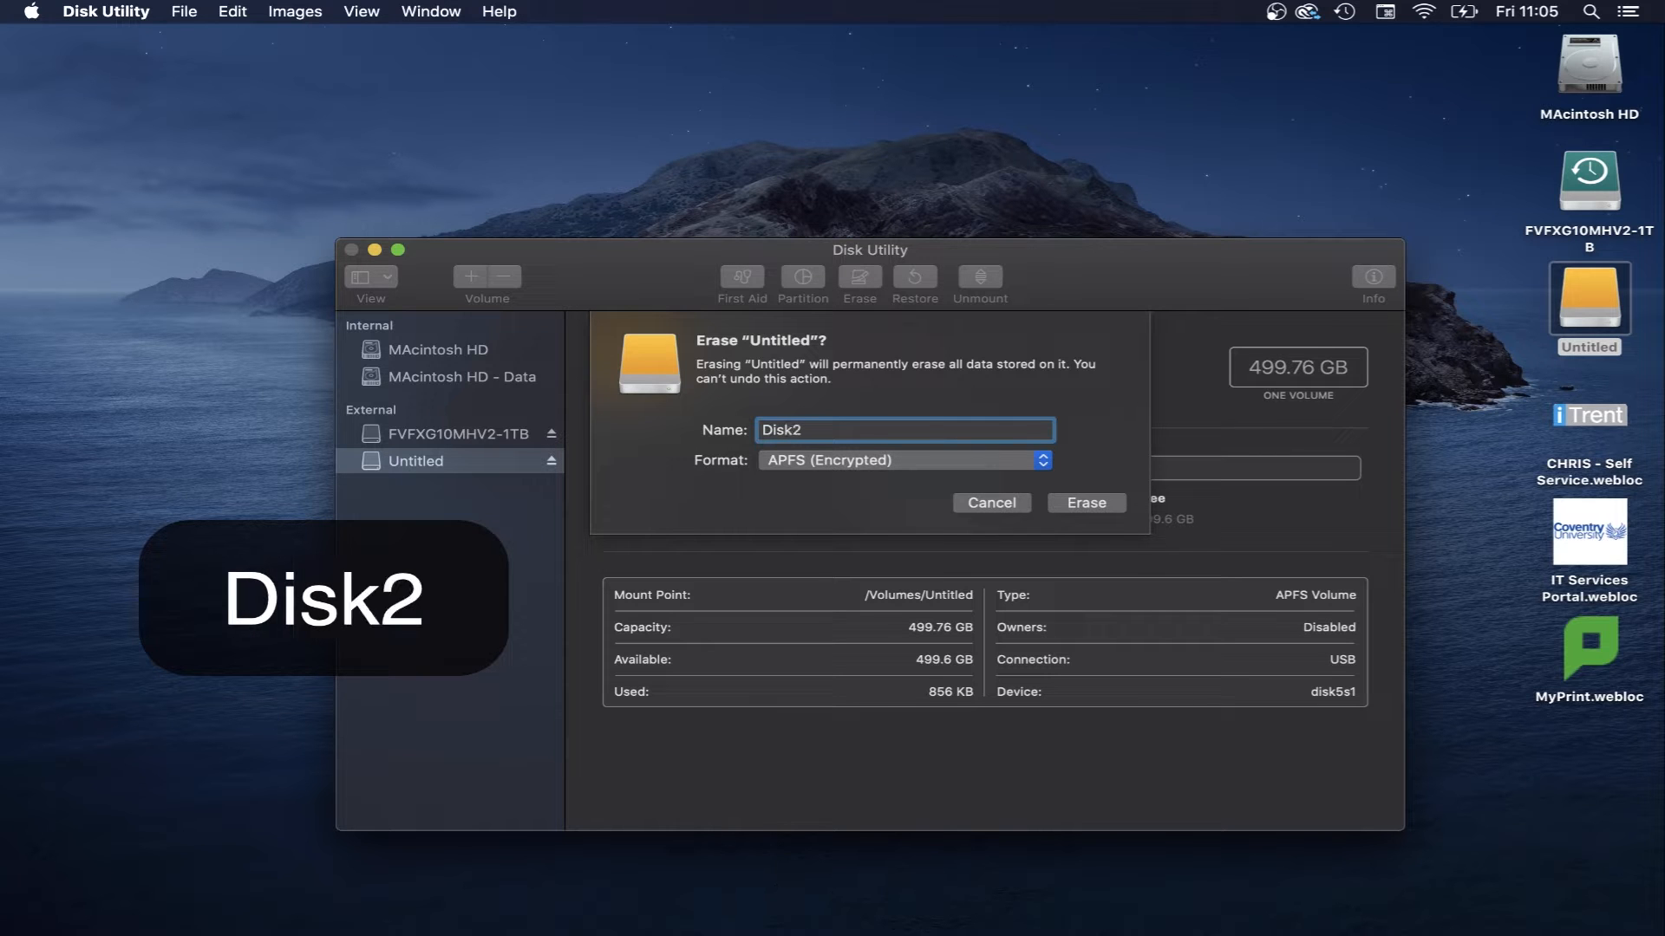
click(1105, 496)
click(1097, 400)
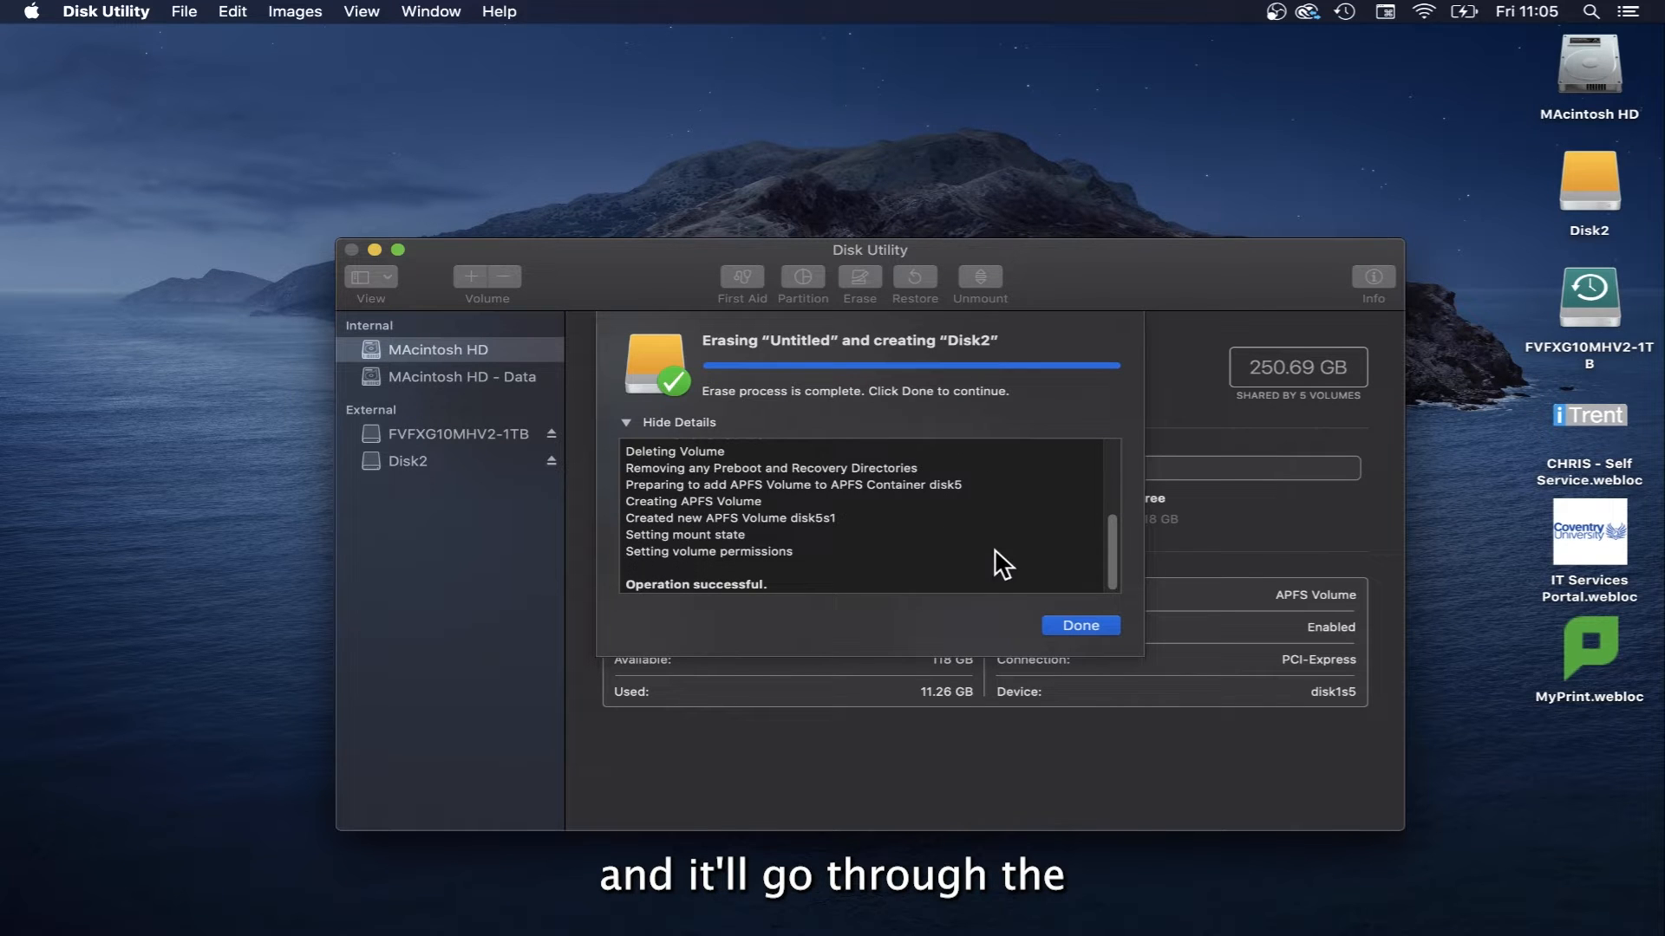
click(1093, 625)
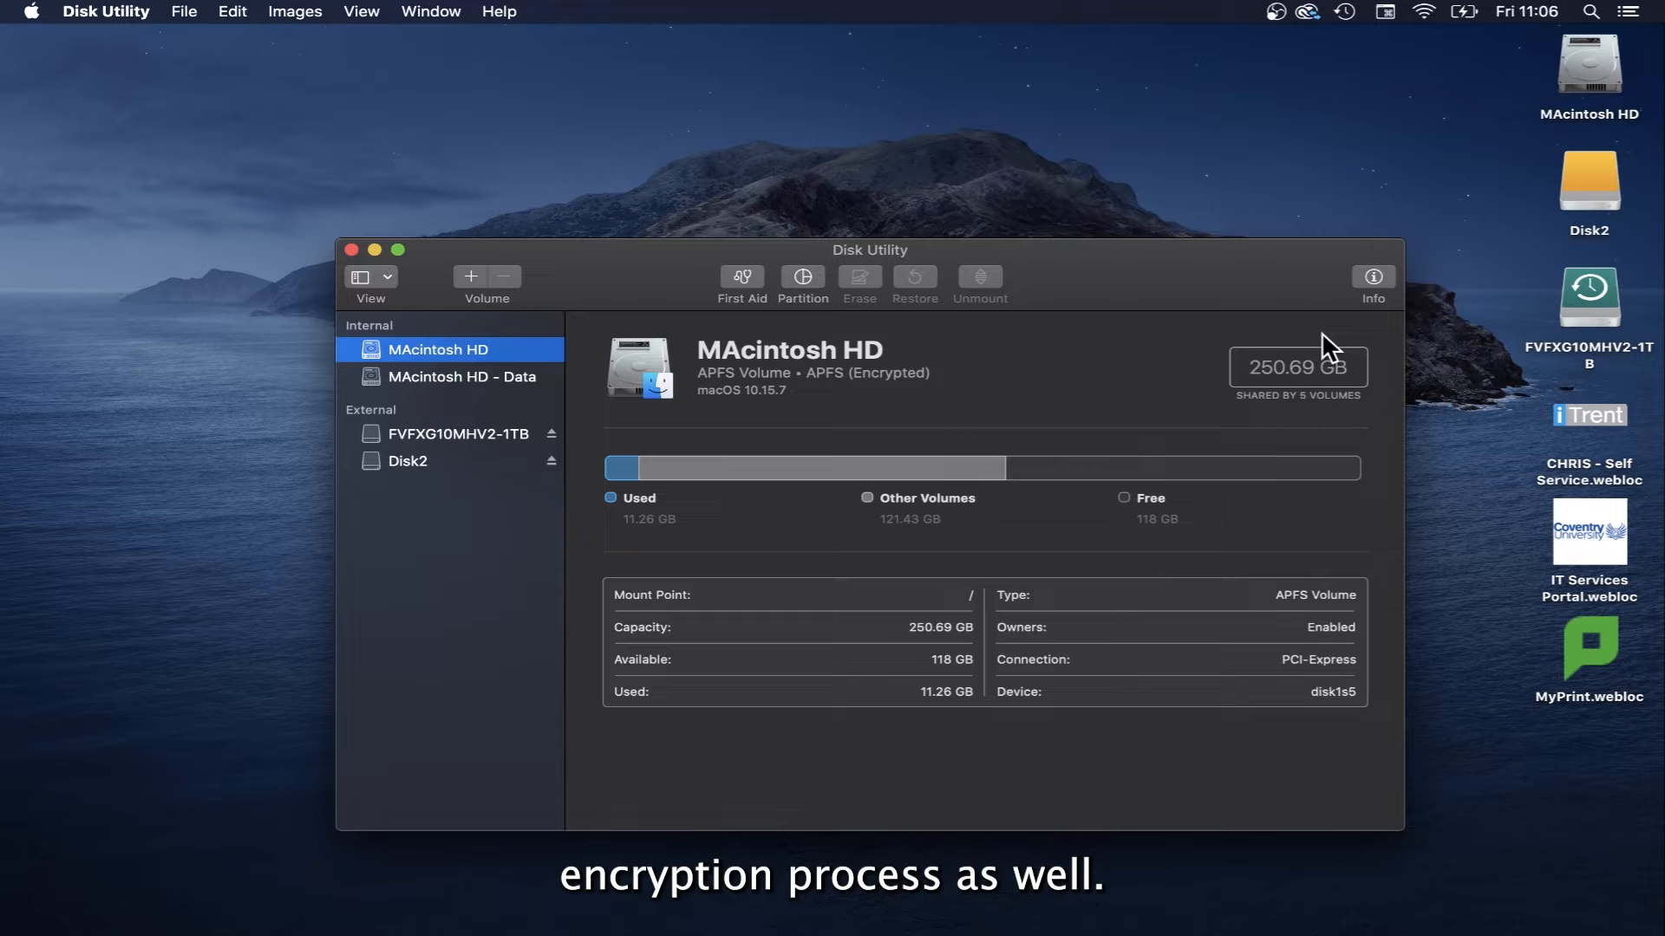
- Eject Disk2 and, after reconnecting it, unlock it by entering the disk password
click(550, 461)
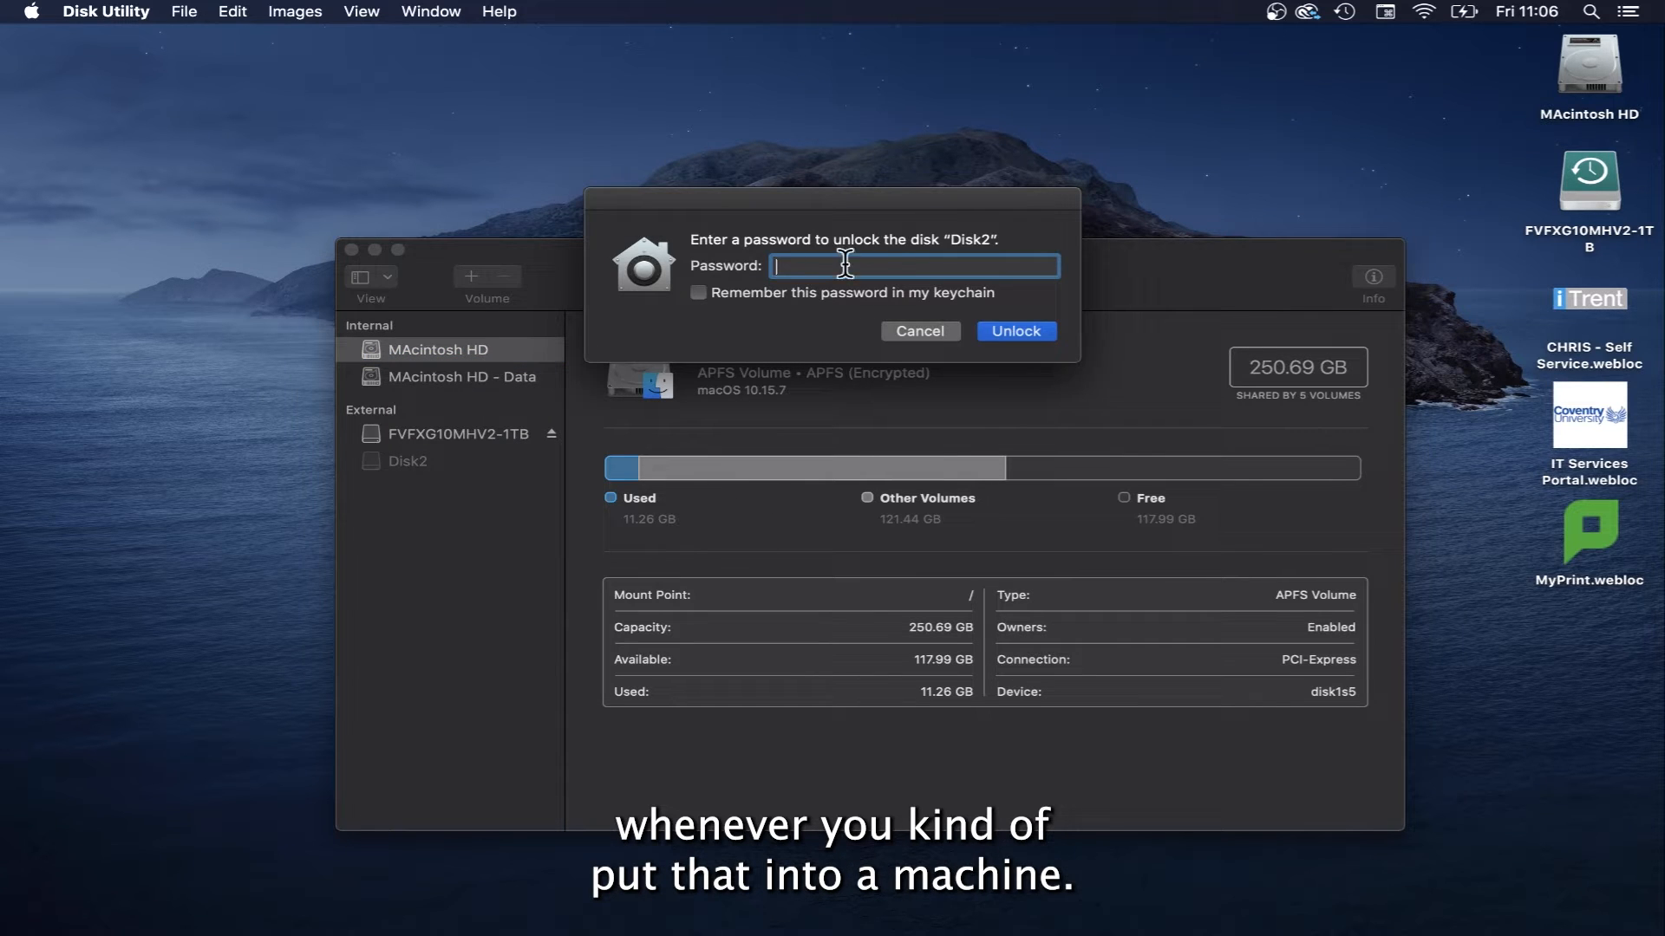
text(••••••••••)
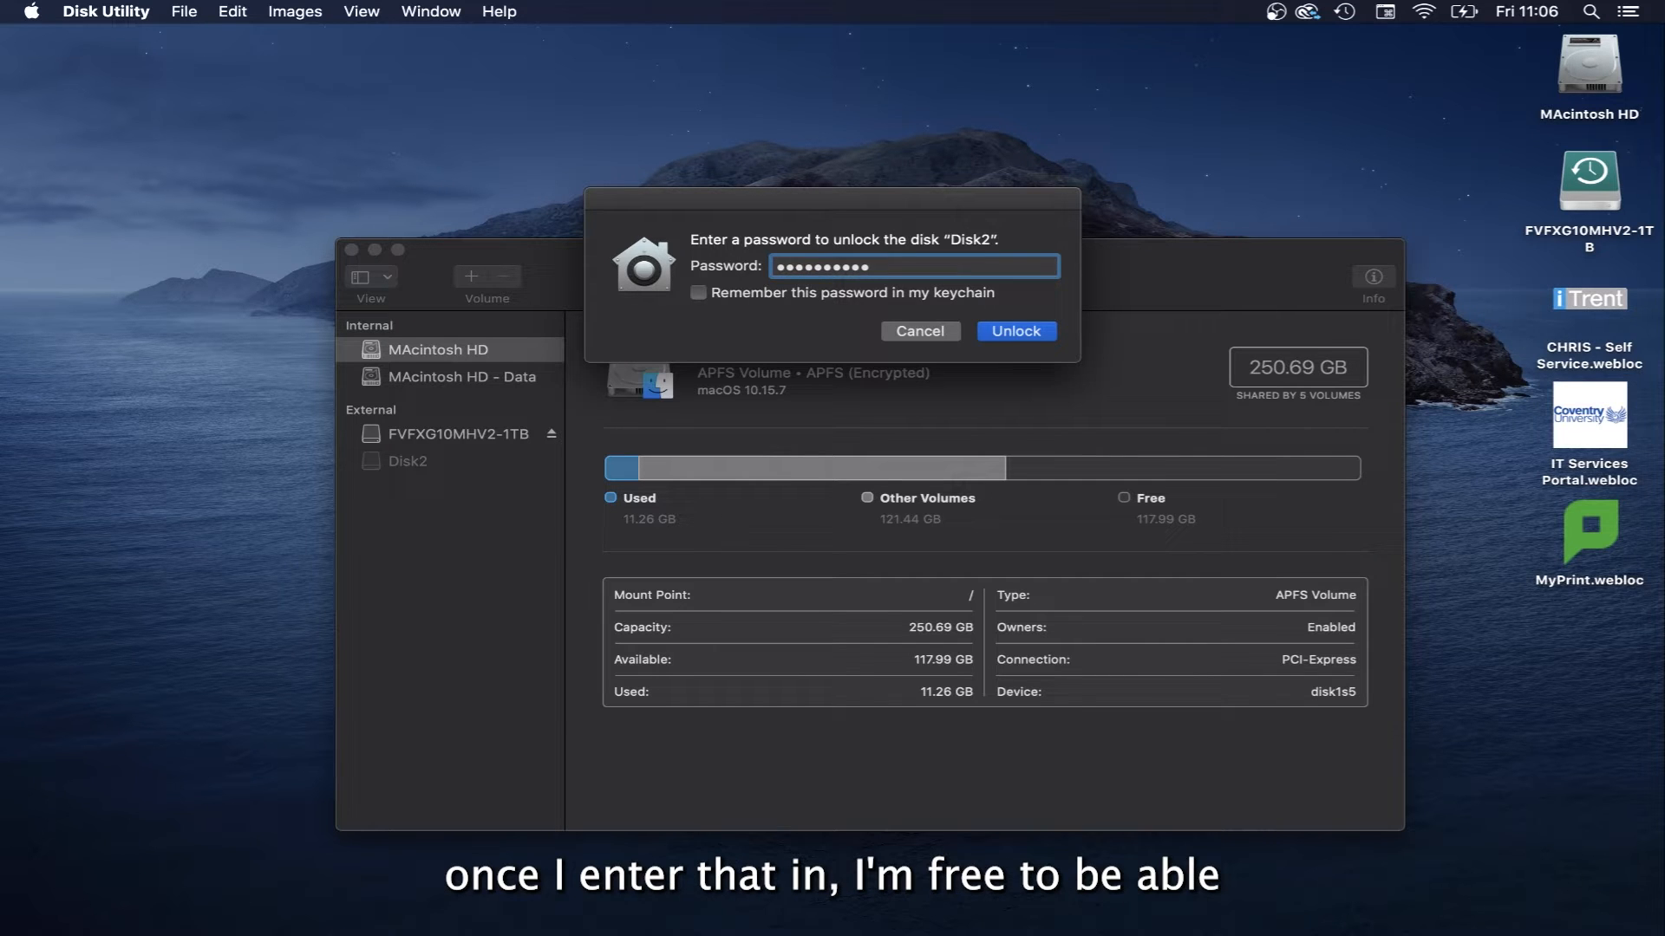
key(Return)
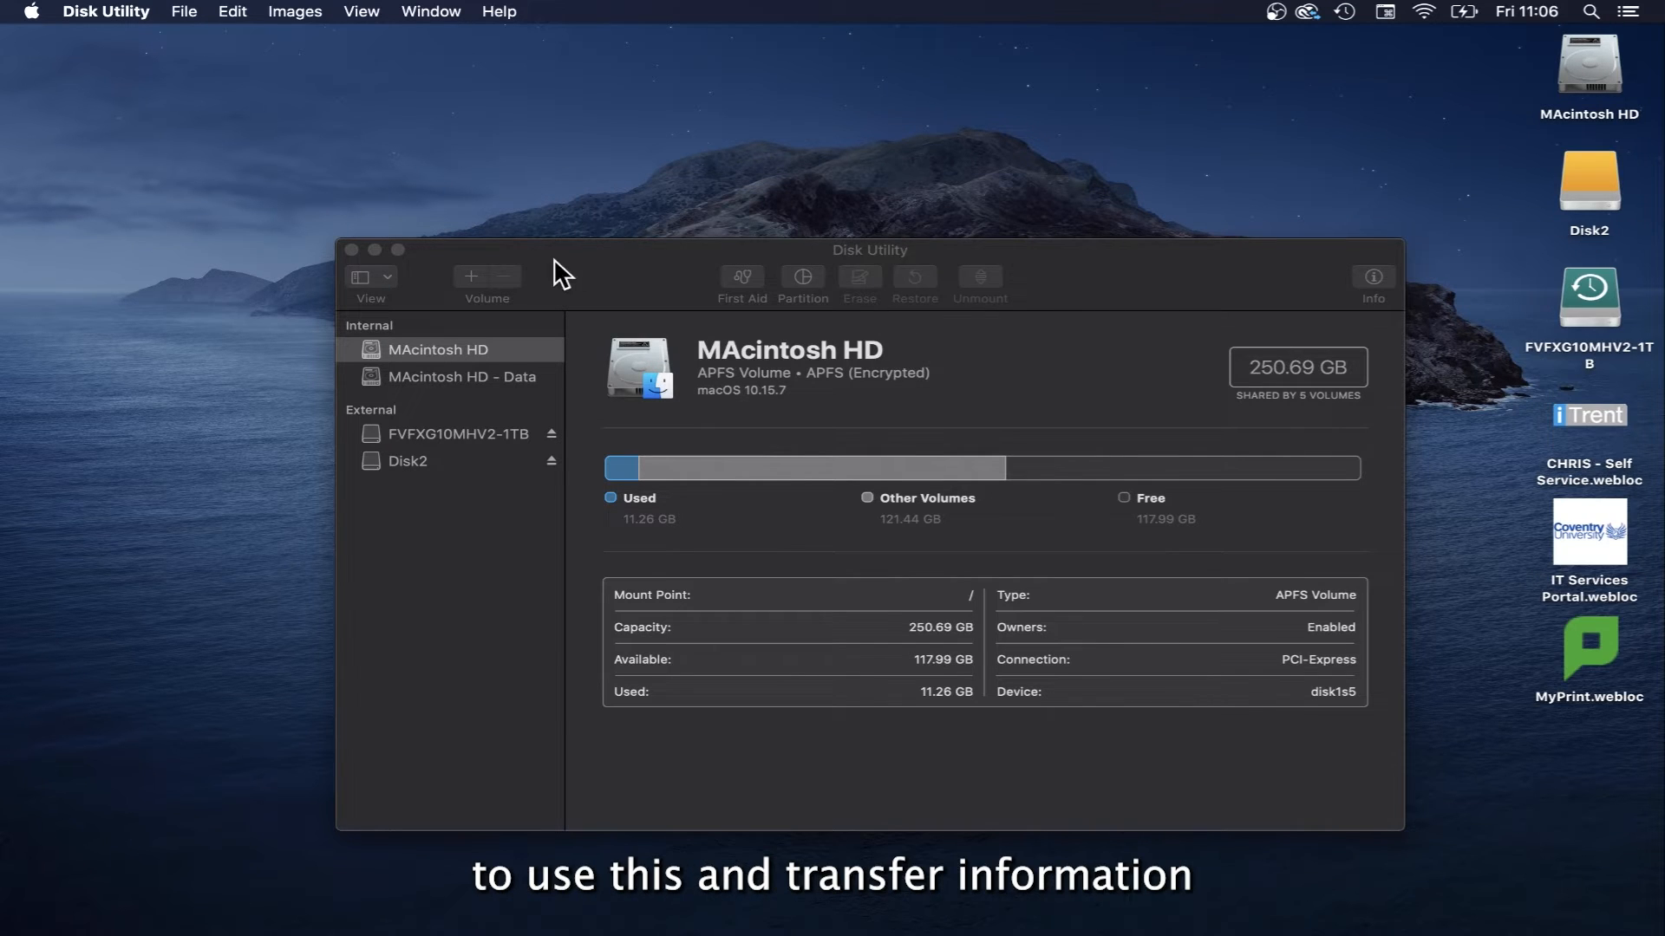
drag(623, 268, 479, 262)
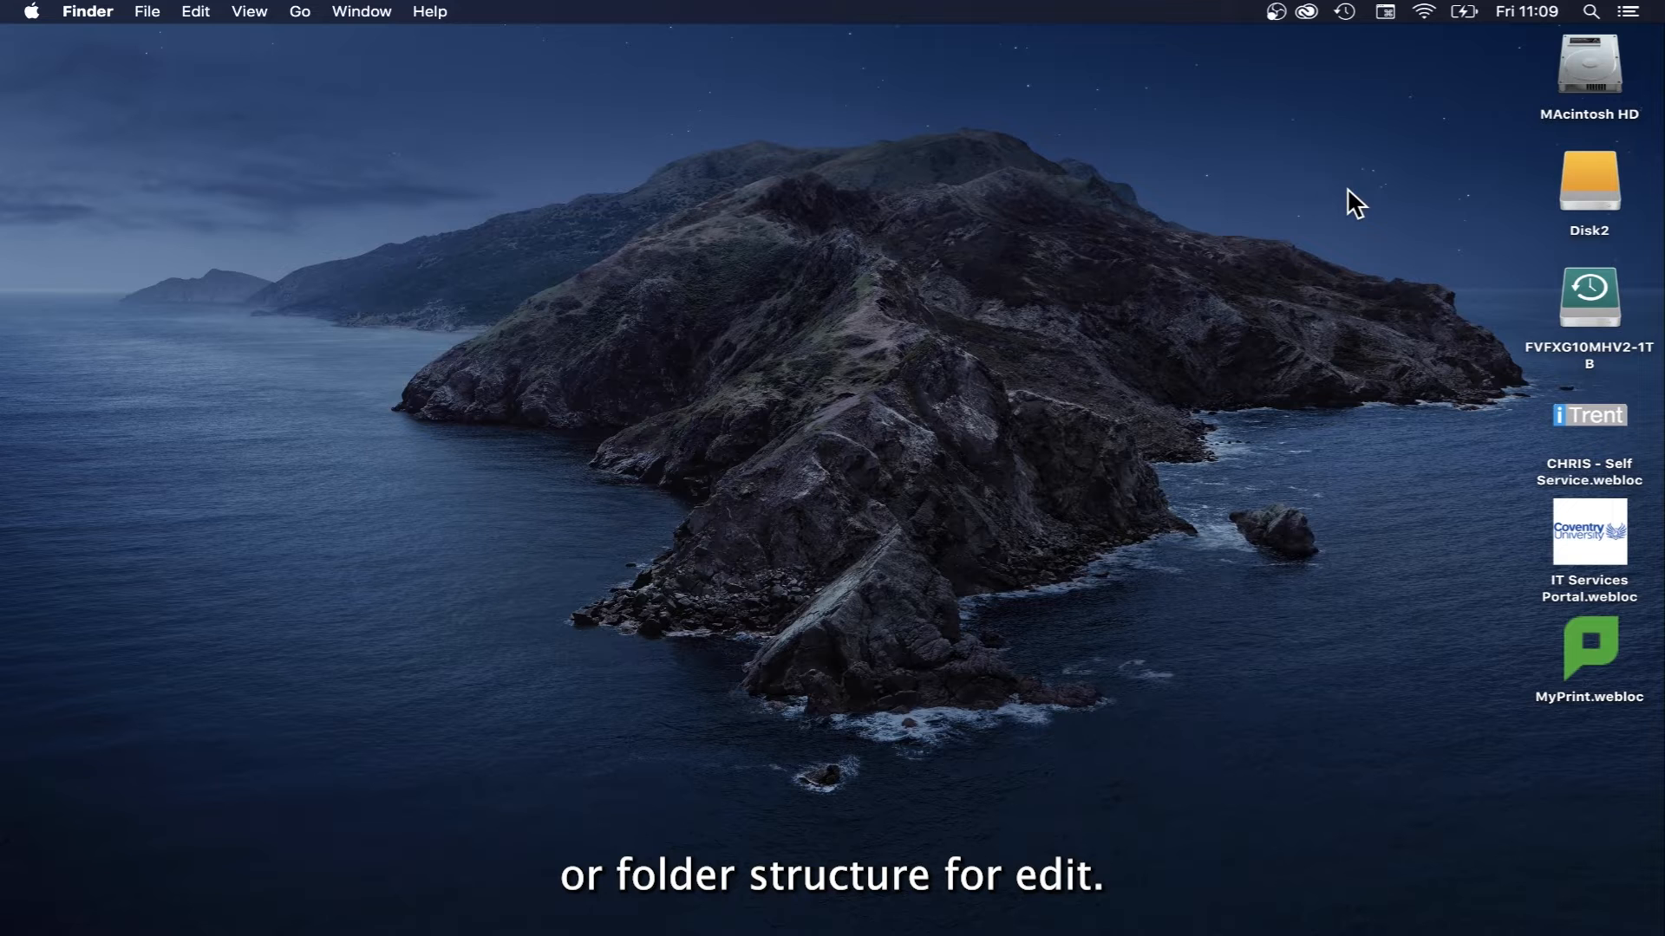
right_click(1366, 140)
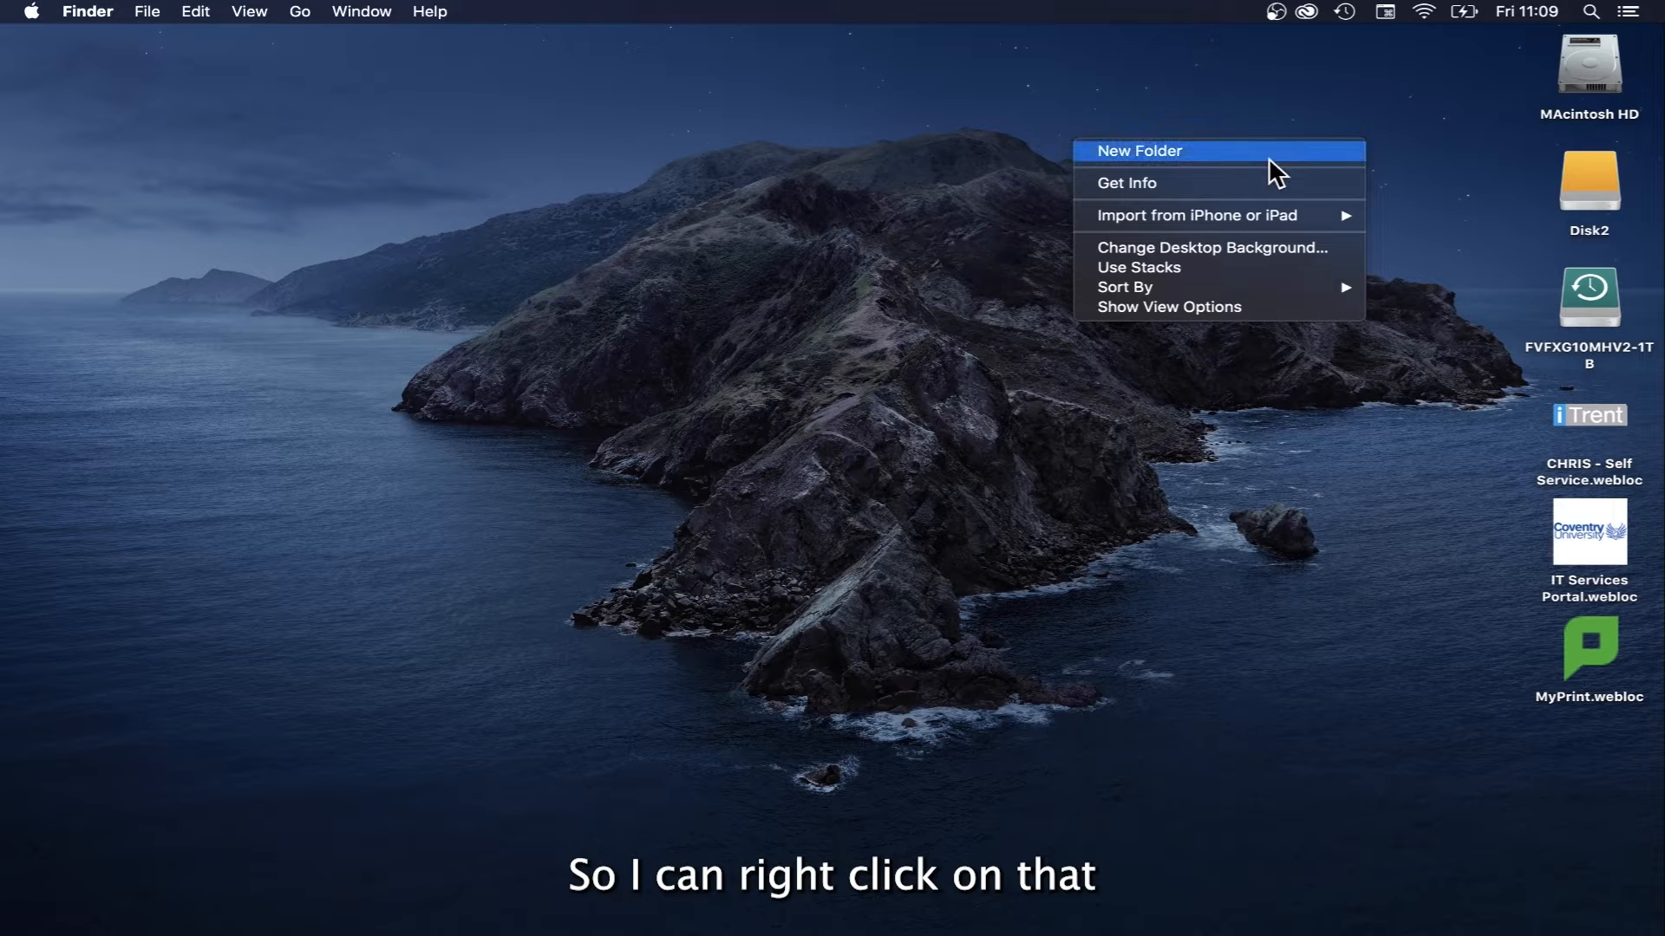
click(1396, 104)
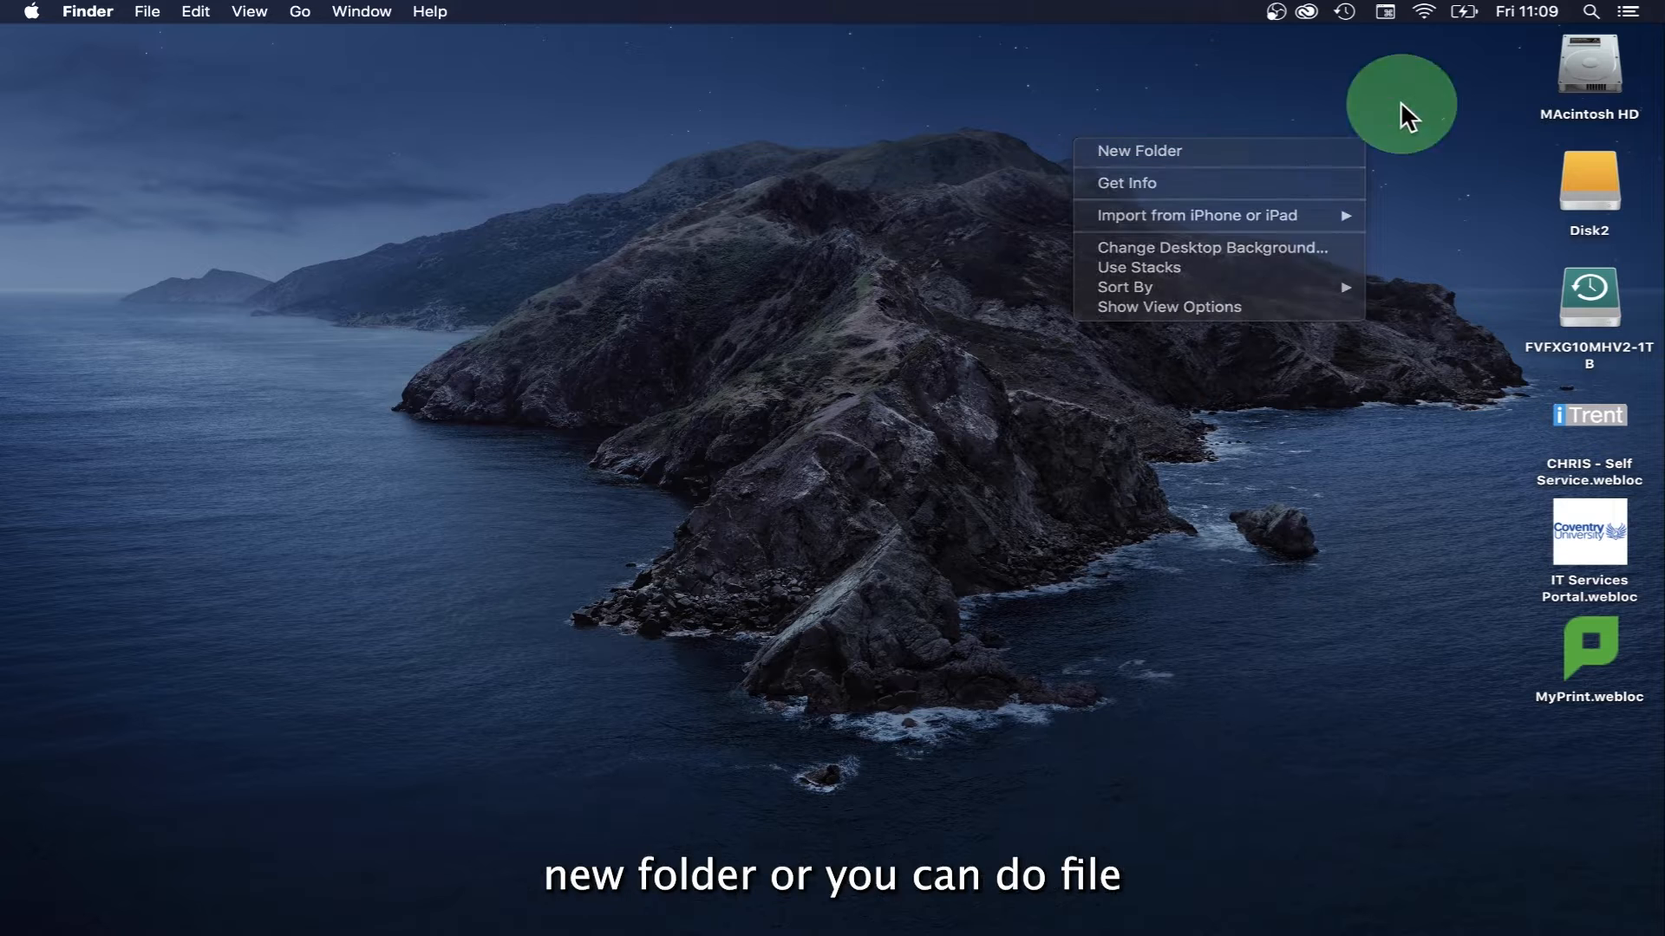
click(146, 12)
click(1089, 206)
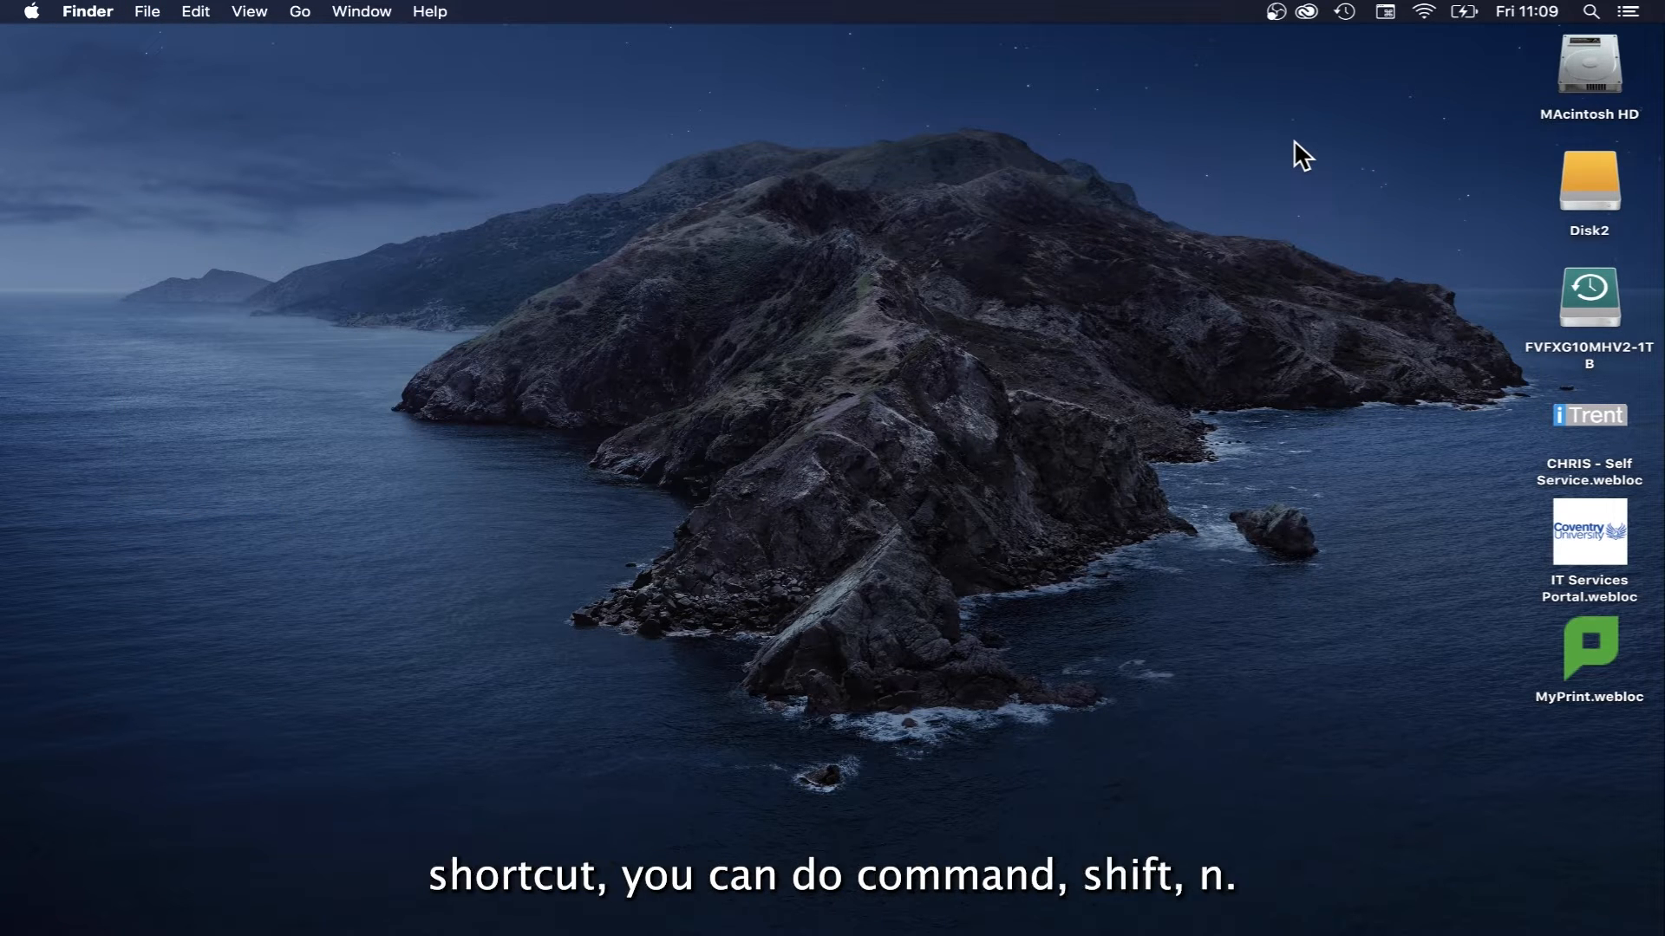
- Create a new folder on the desktop named TUTORIAL-4-11-22
key(super+shift+n)
key(BackSpace)
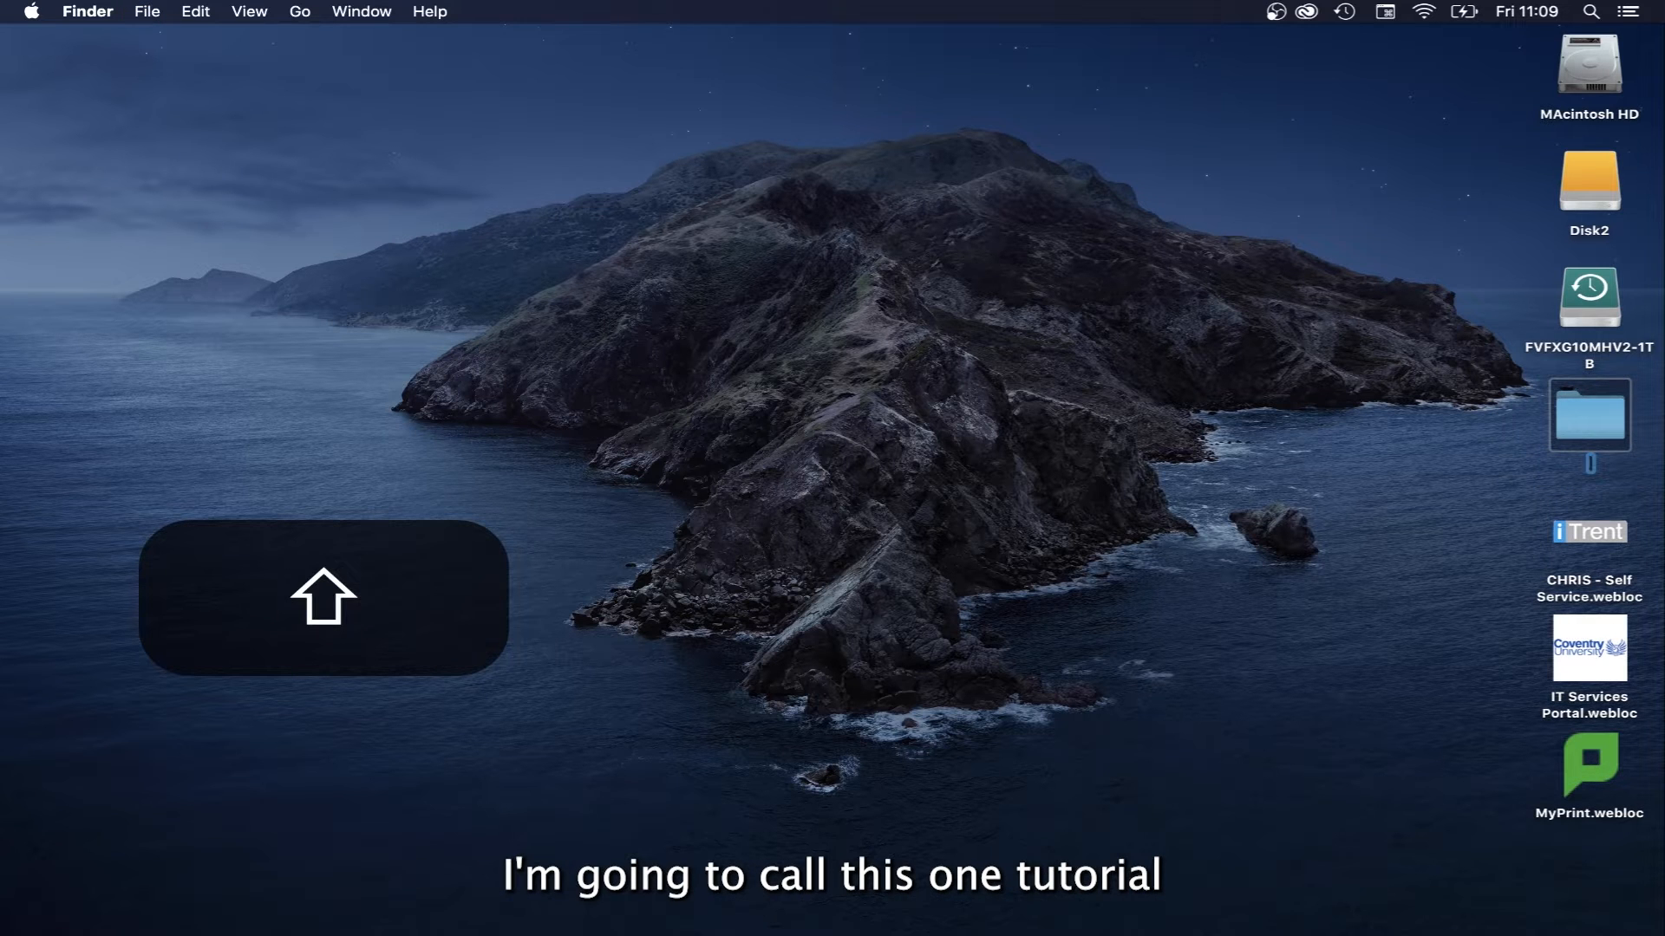
text(TUTO)
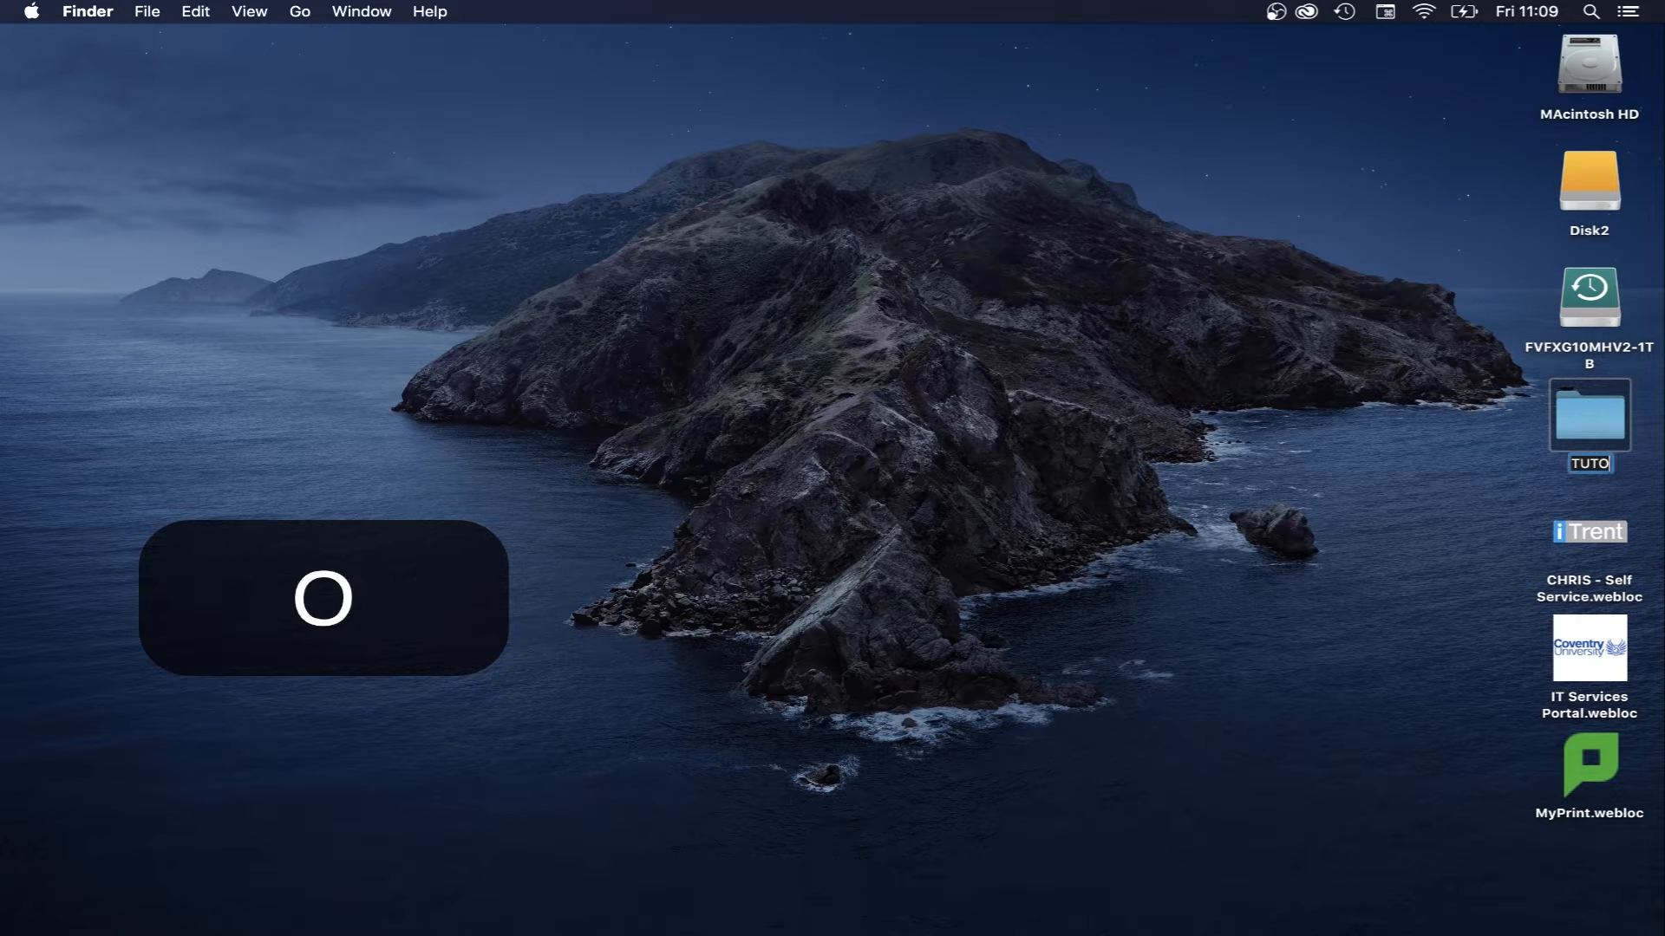
text(RIAL-)
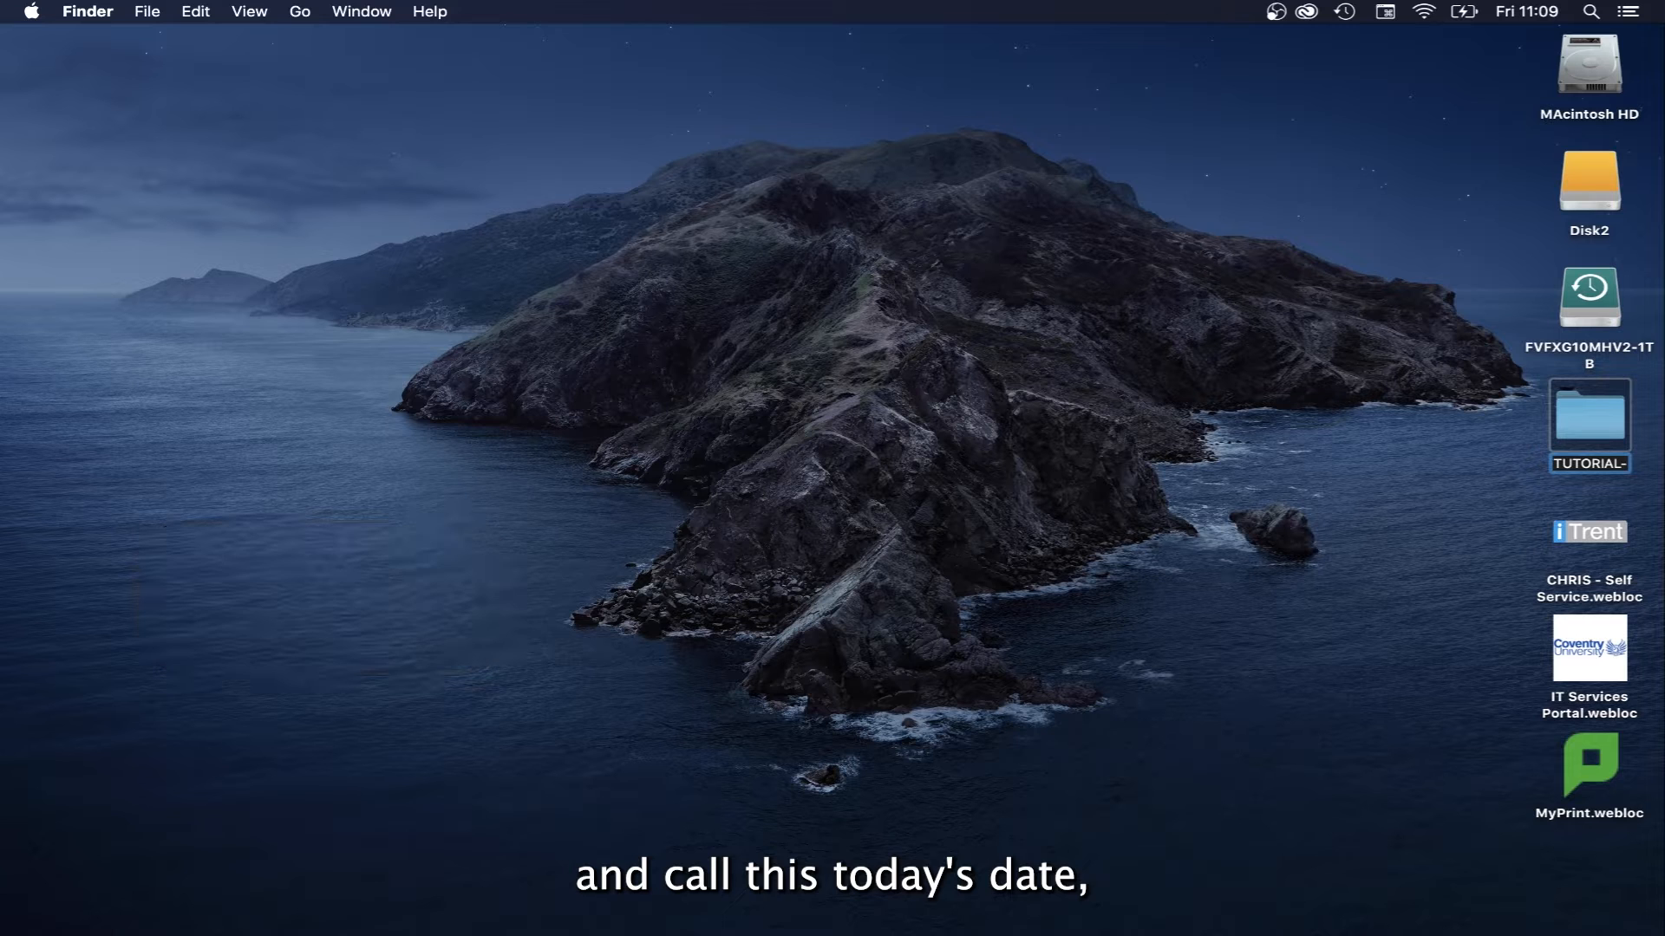
text(4-11-22)
key(Return)
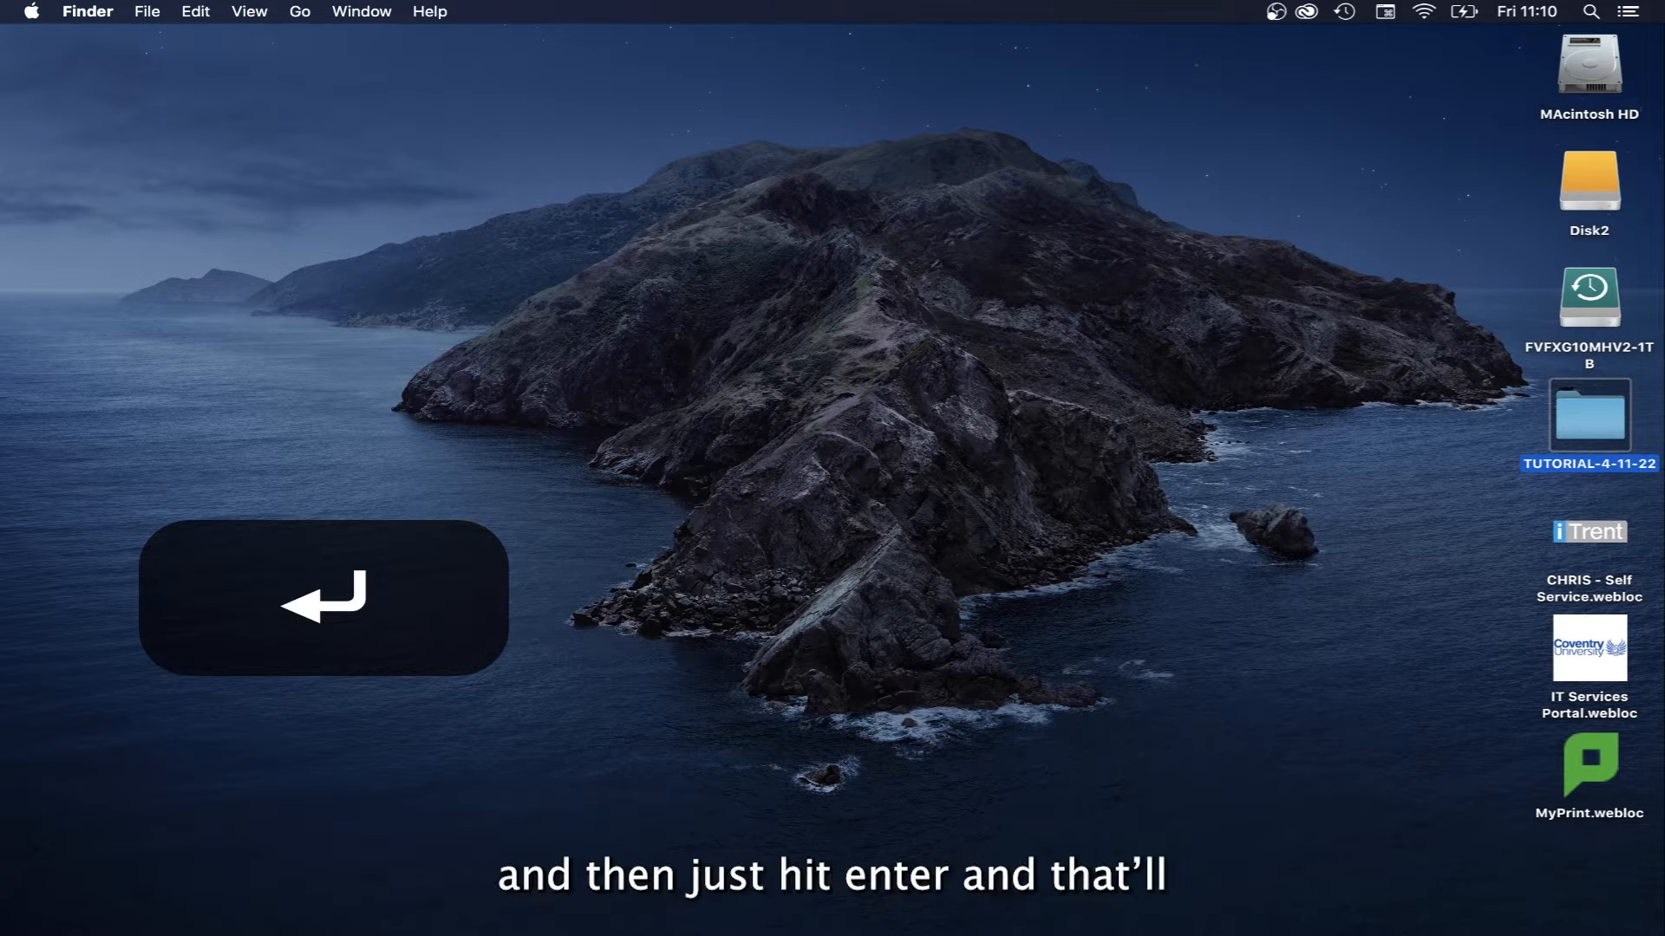
- Open the TUTORIAL-4-11-22 folder, try the icon and list views, and set it to column view
double_click(1592, 429)
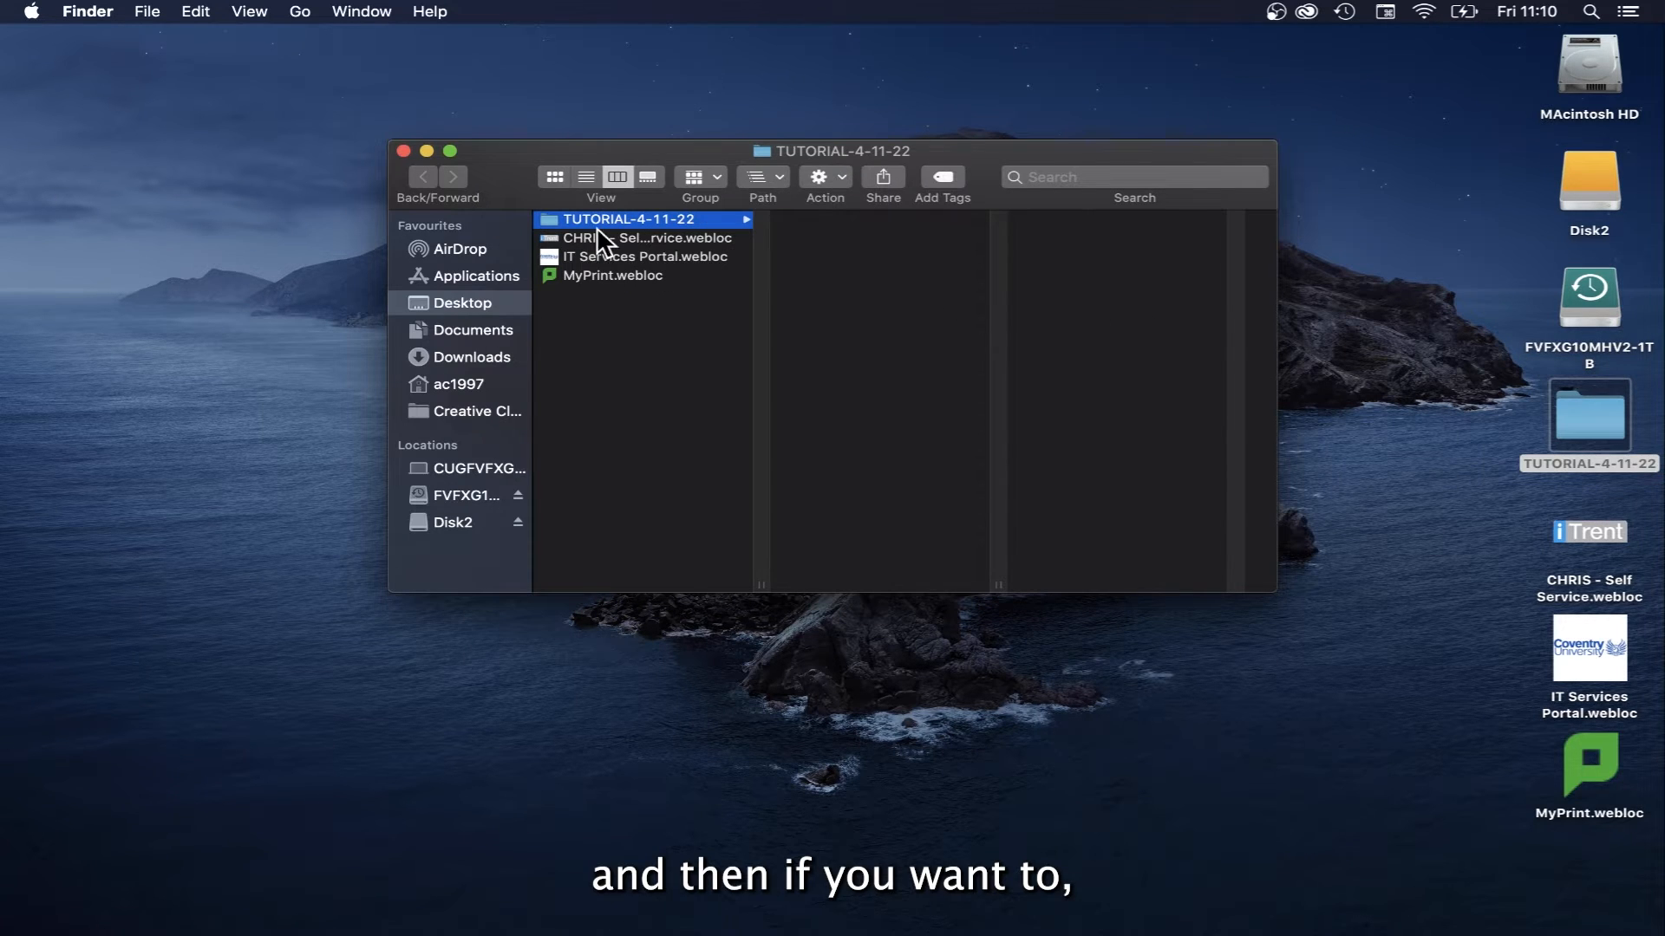
click(553, 170)
click(583, 179)
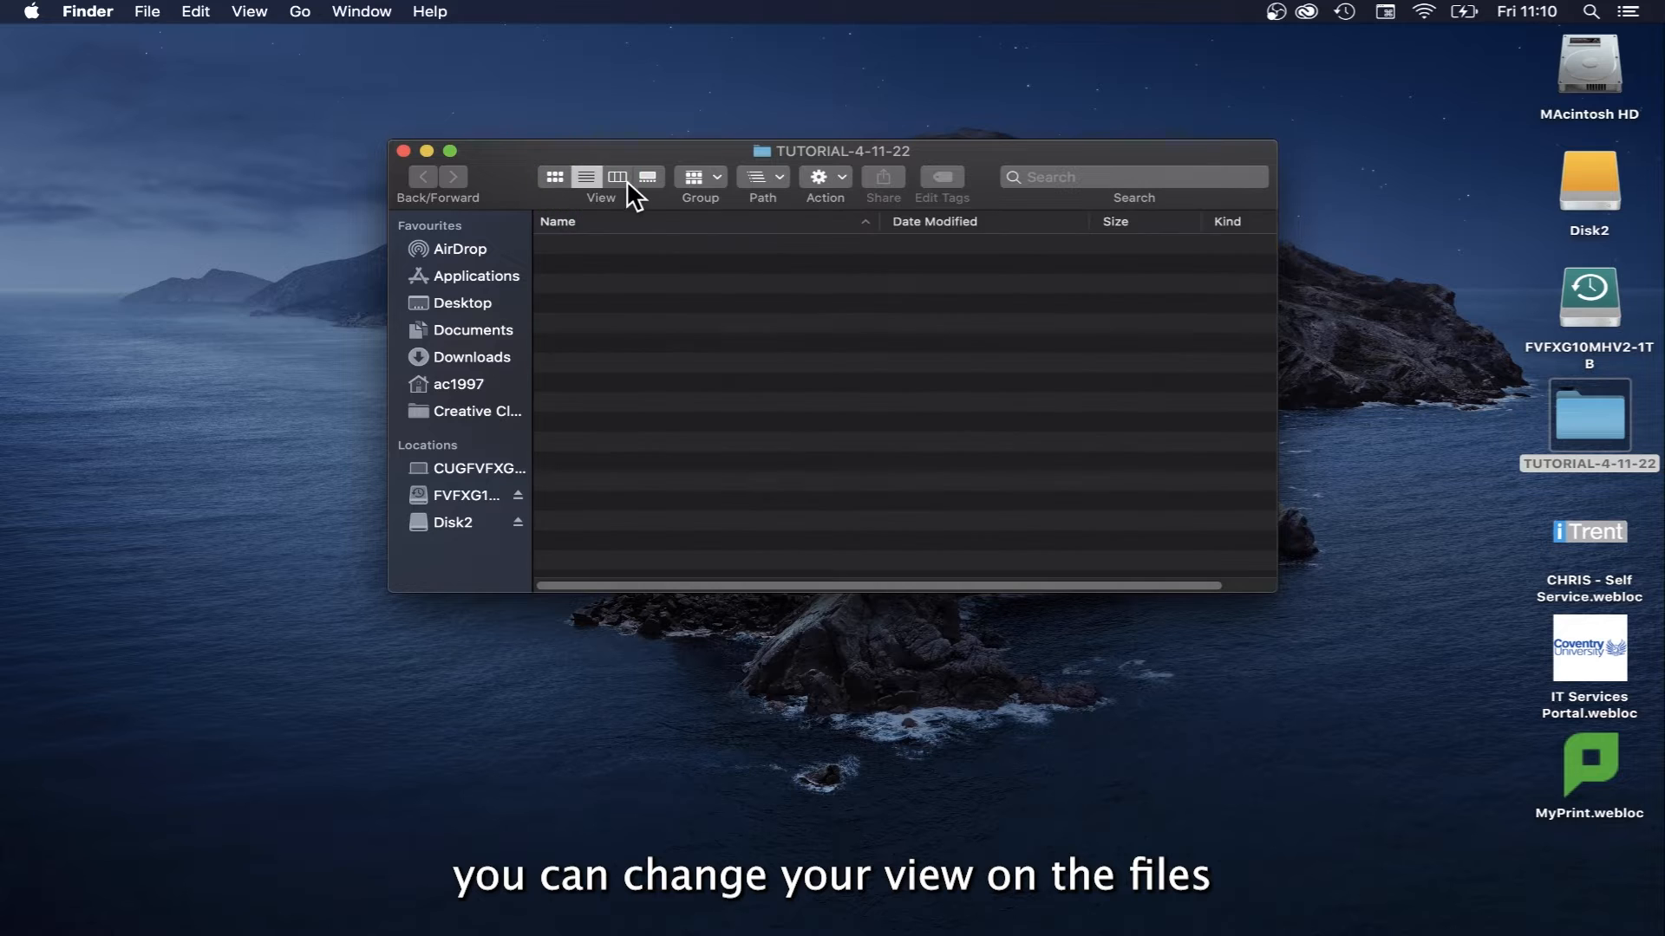
click(622, 180)
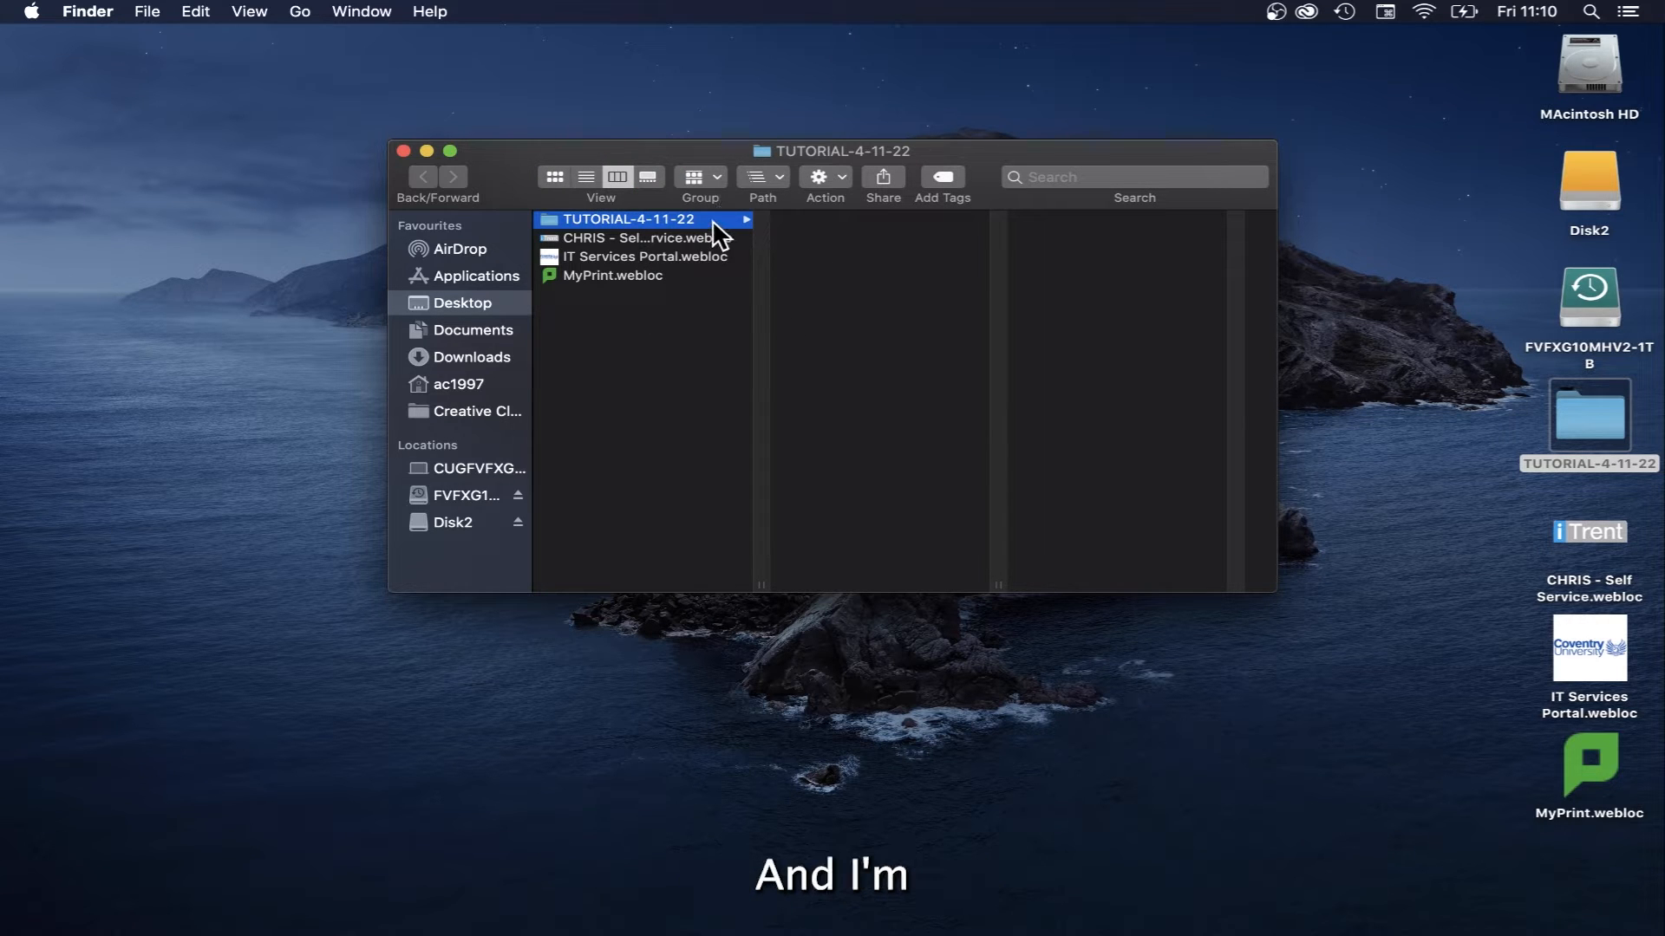
- Create a subfolder named FOOTAGE inside TUTORIAL-4-11-22
right_click(846, 240)
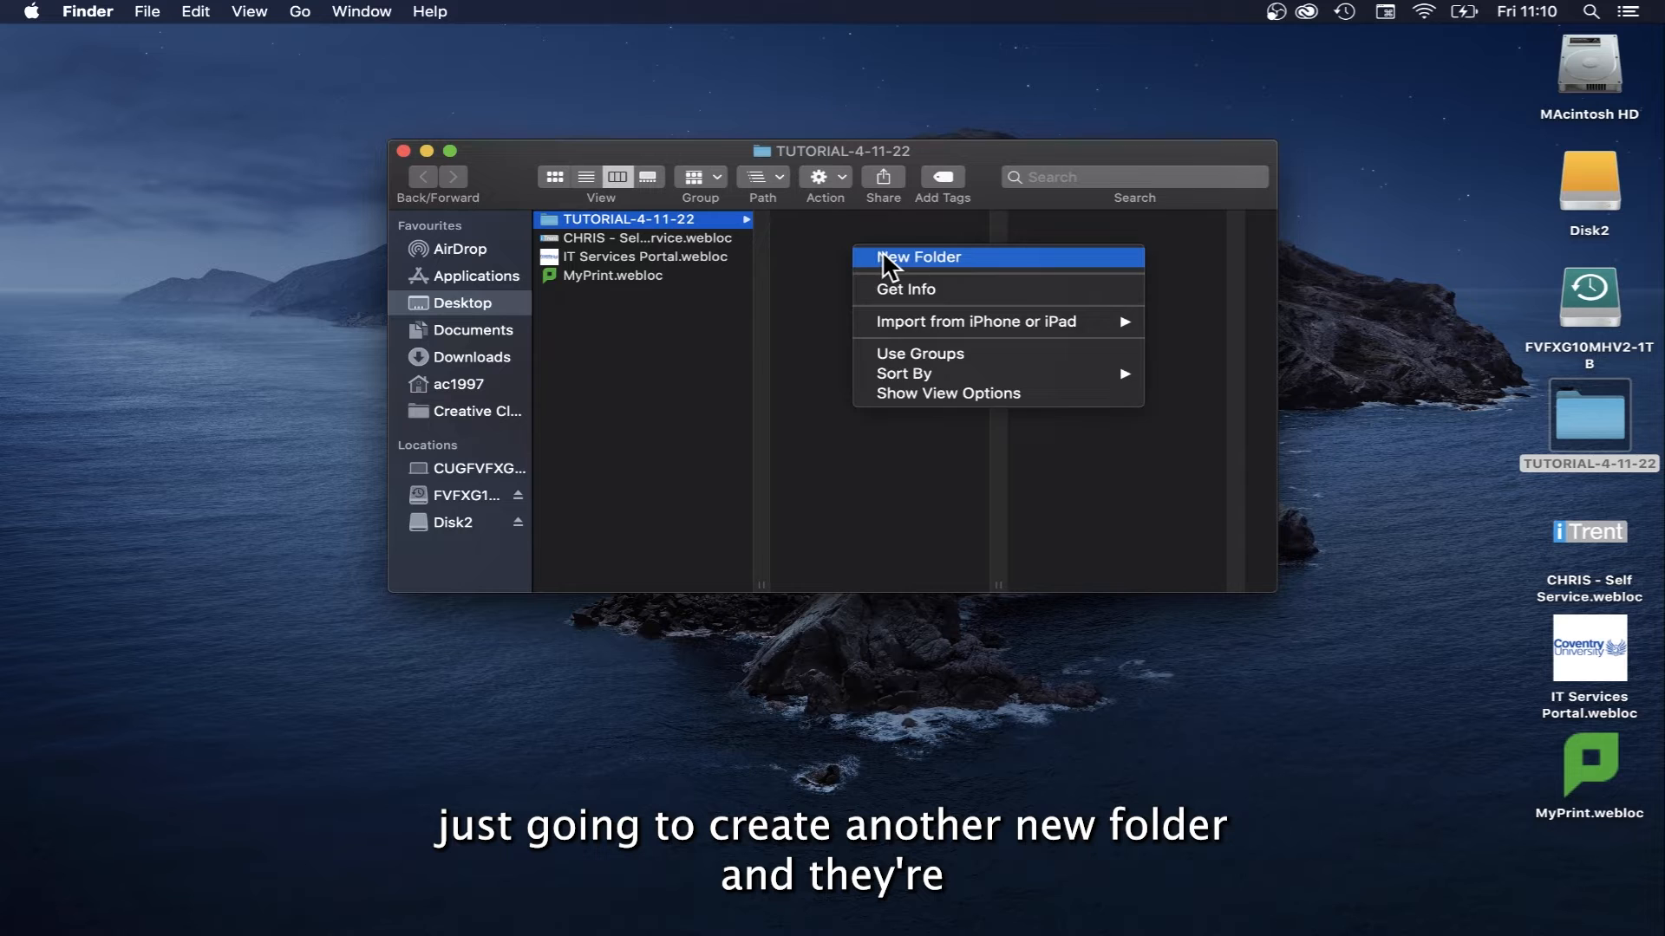
click(880, 254)
text(F)
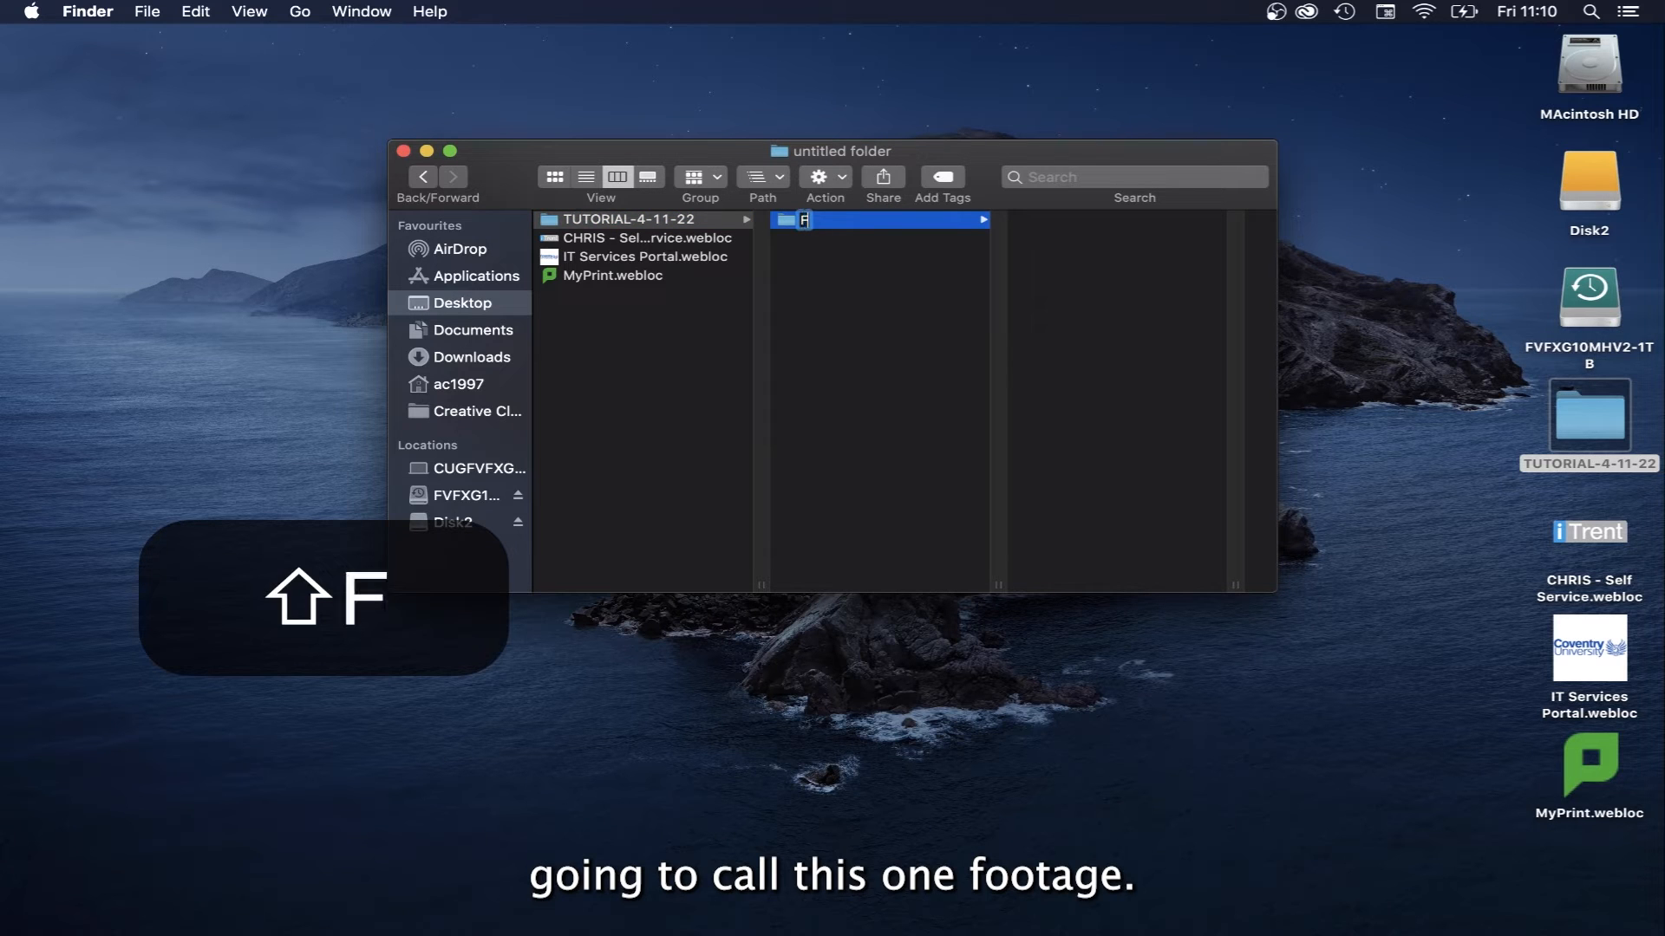
text(OOTAGE)
key(Return)
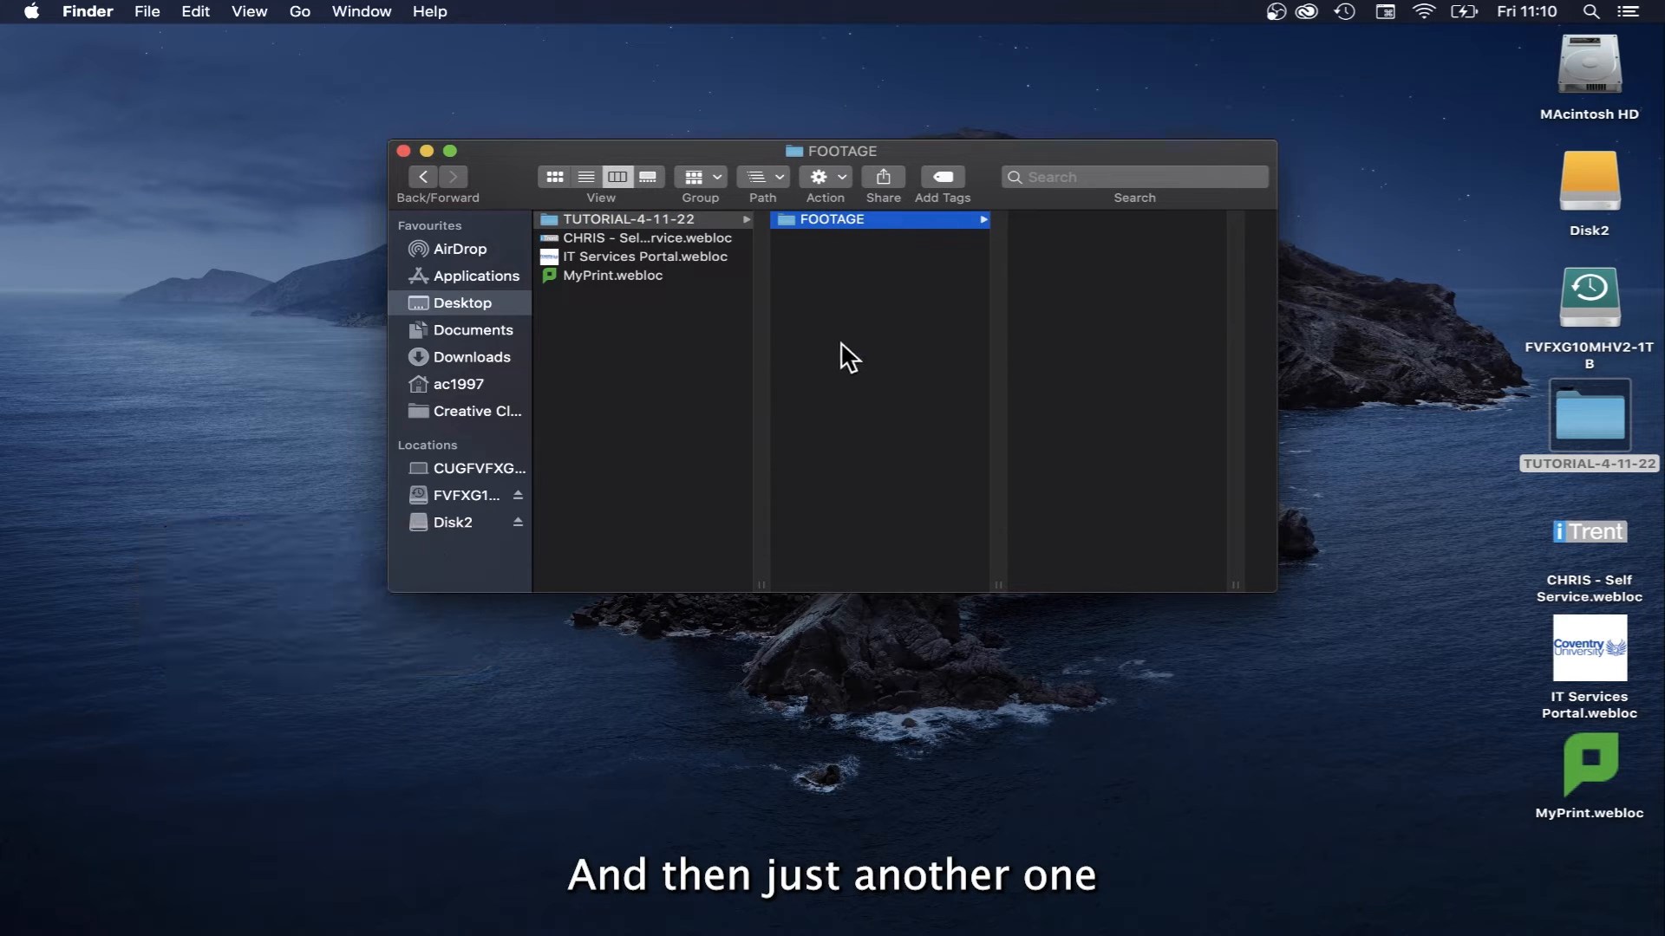
- Create a subfolder named AUDIO inside TUTORIAL-4-11-22
click(854, 295)
key(shift+super+n)
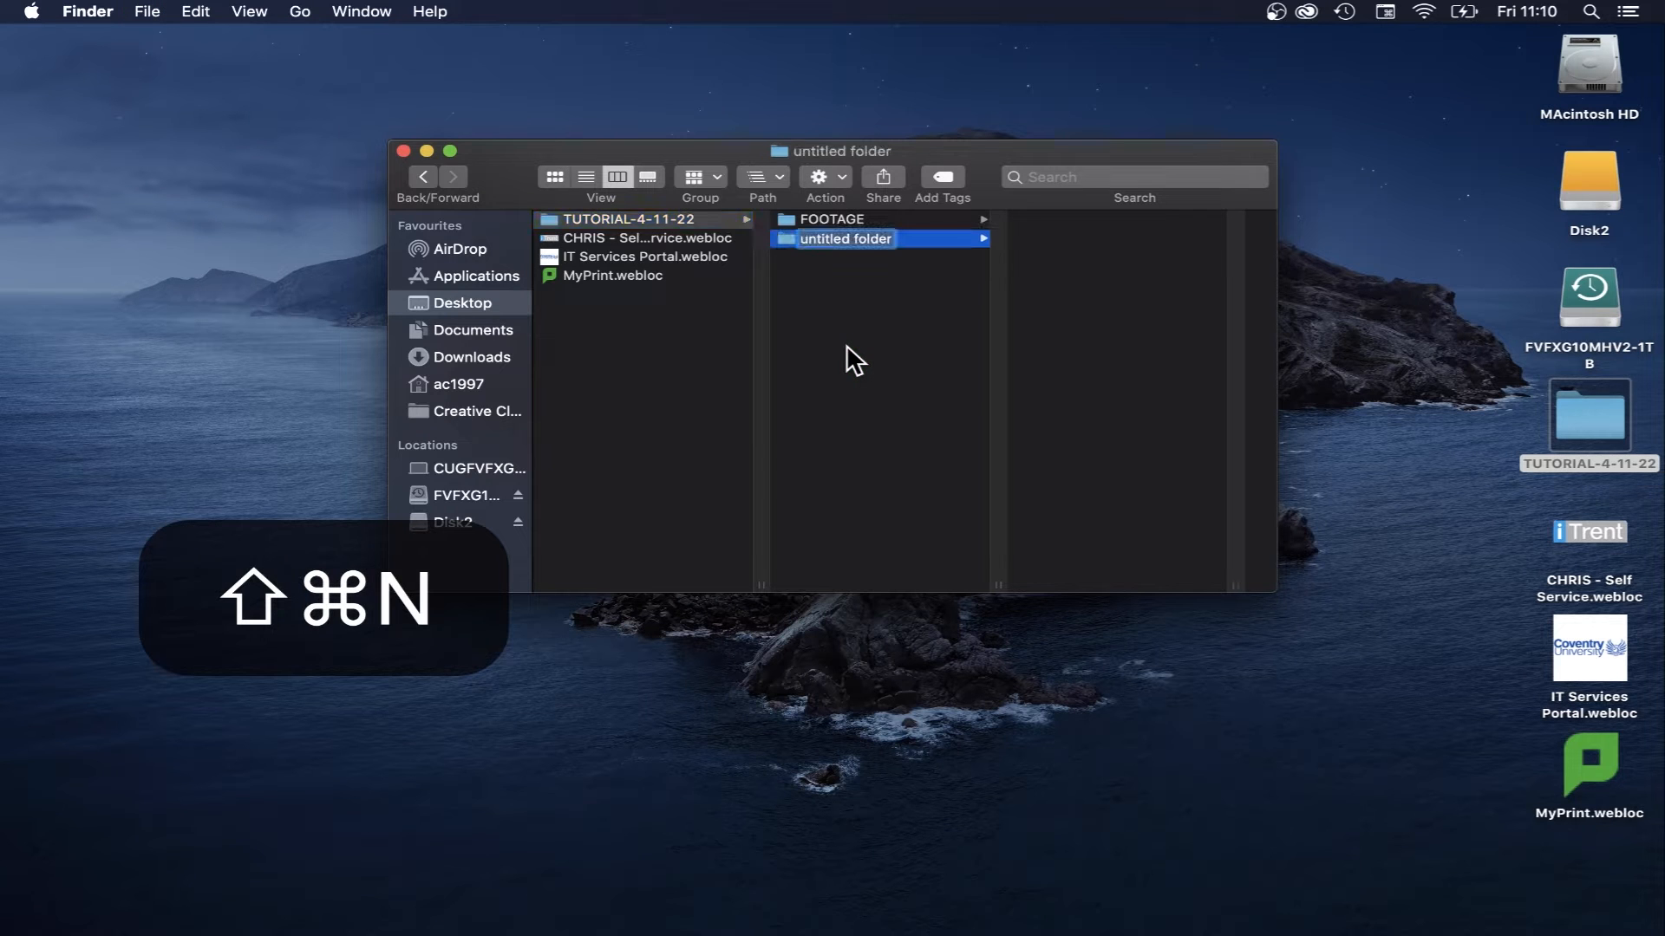
text(AUDIO)
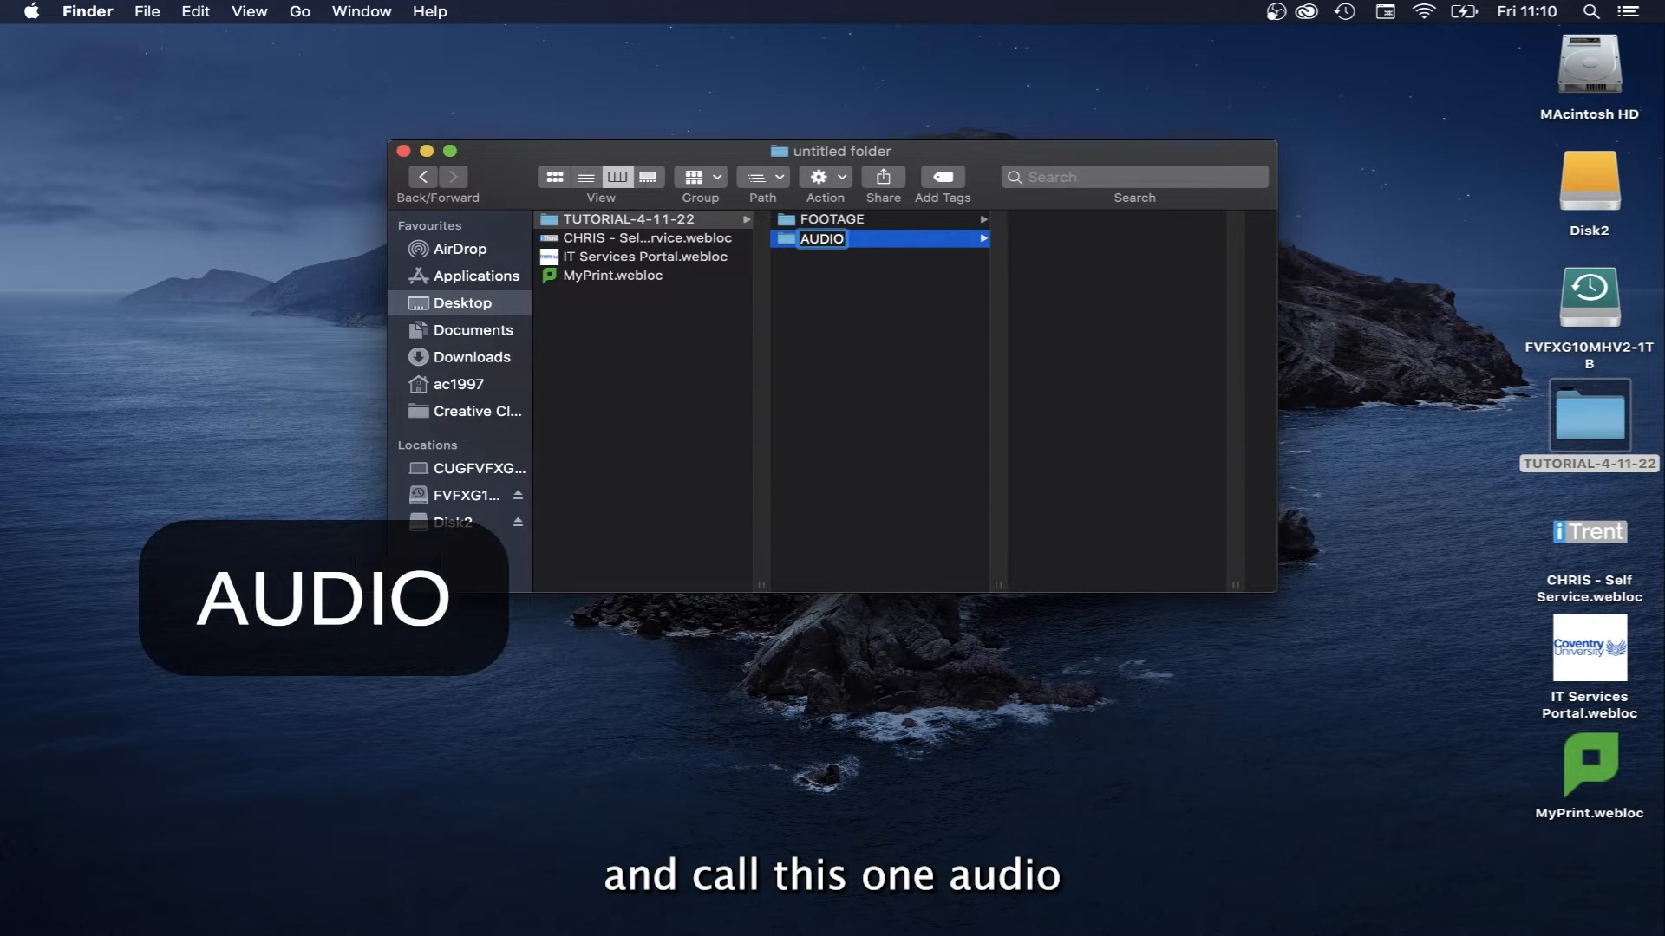
key(Return)
- Create a subfolder named PROJECT FILES inside TUTORIAL-4-11-22
key(Left)
key(shift+super+n)
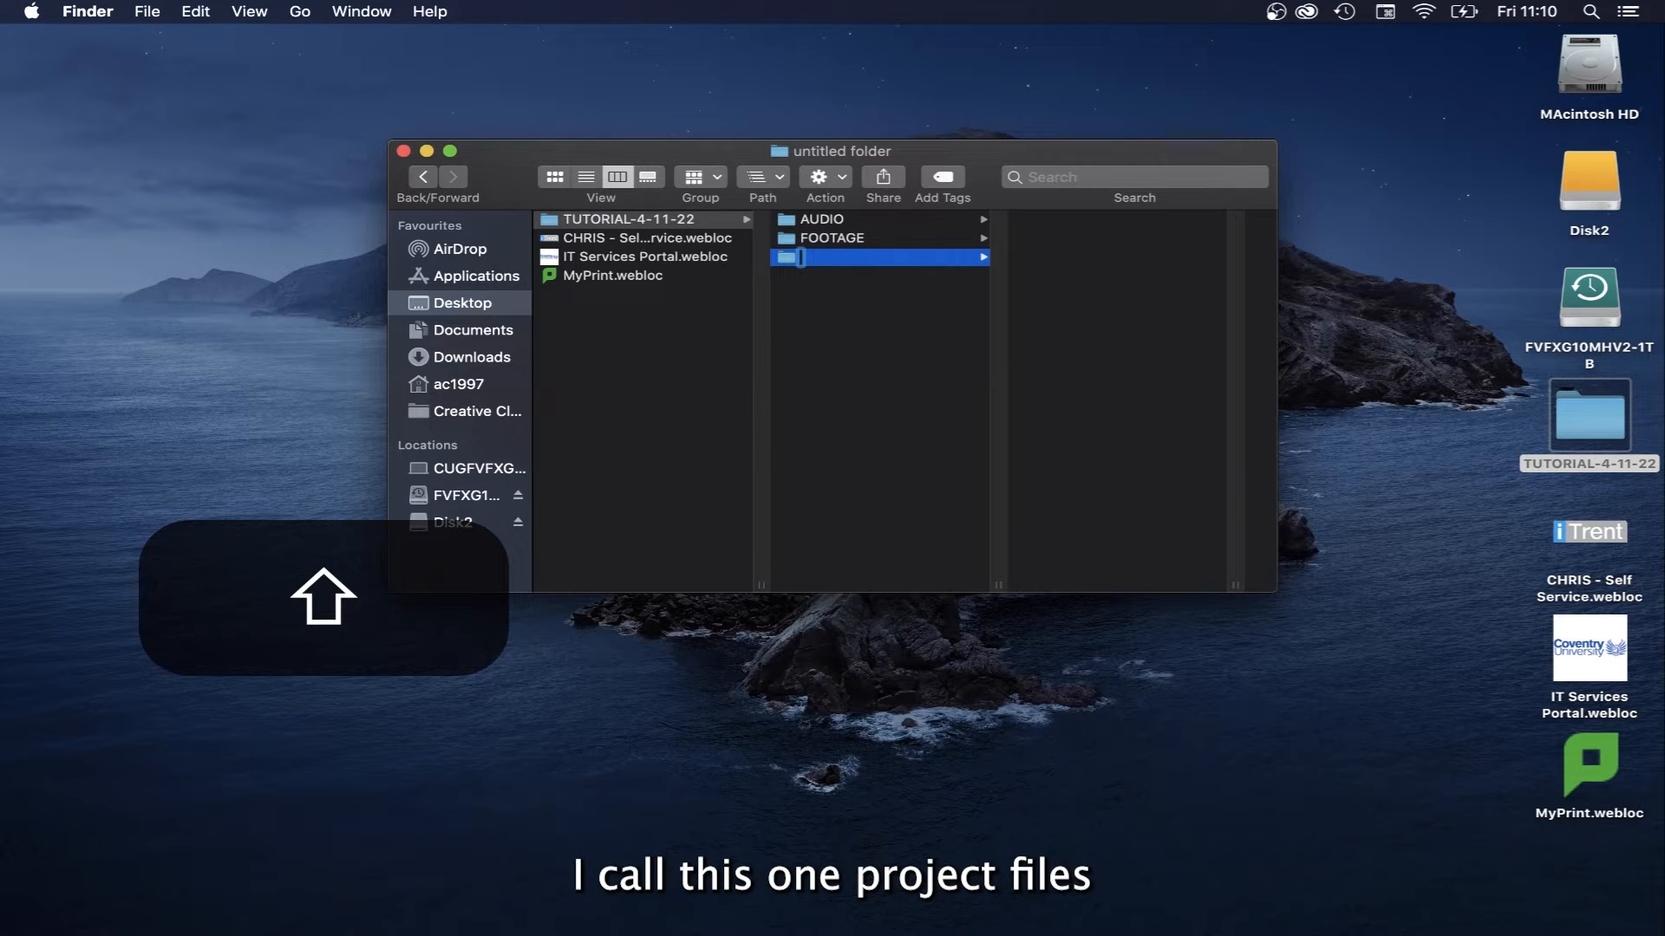
text(PR)
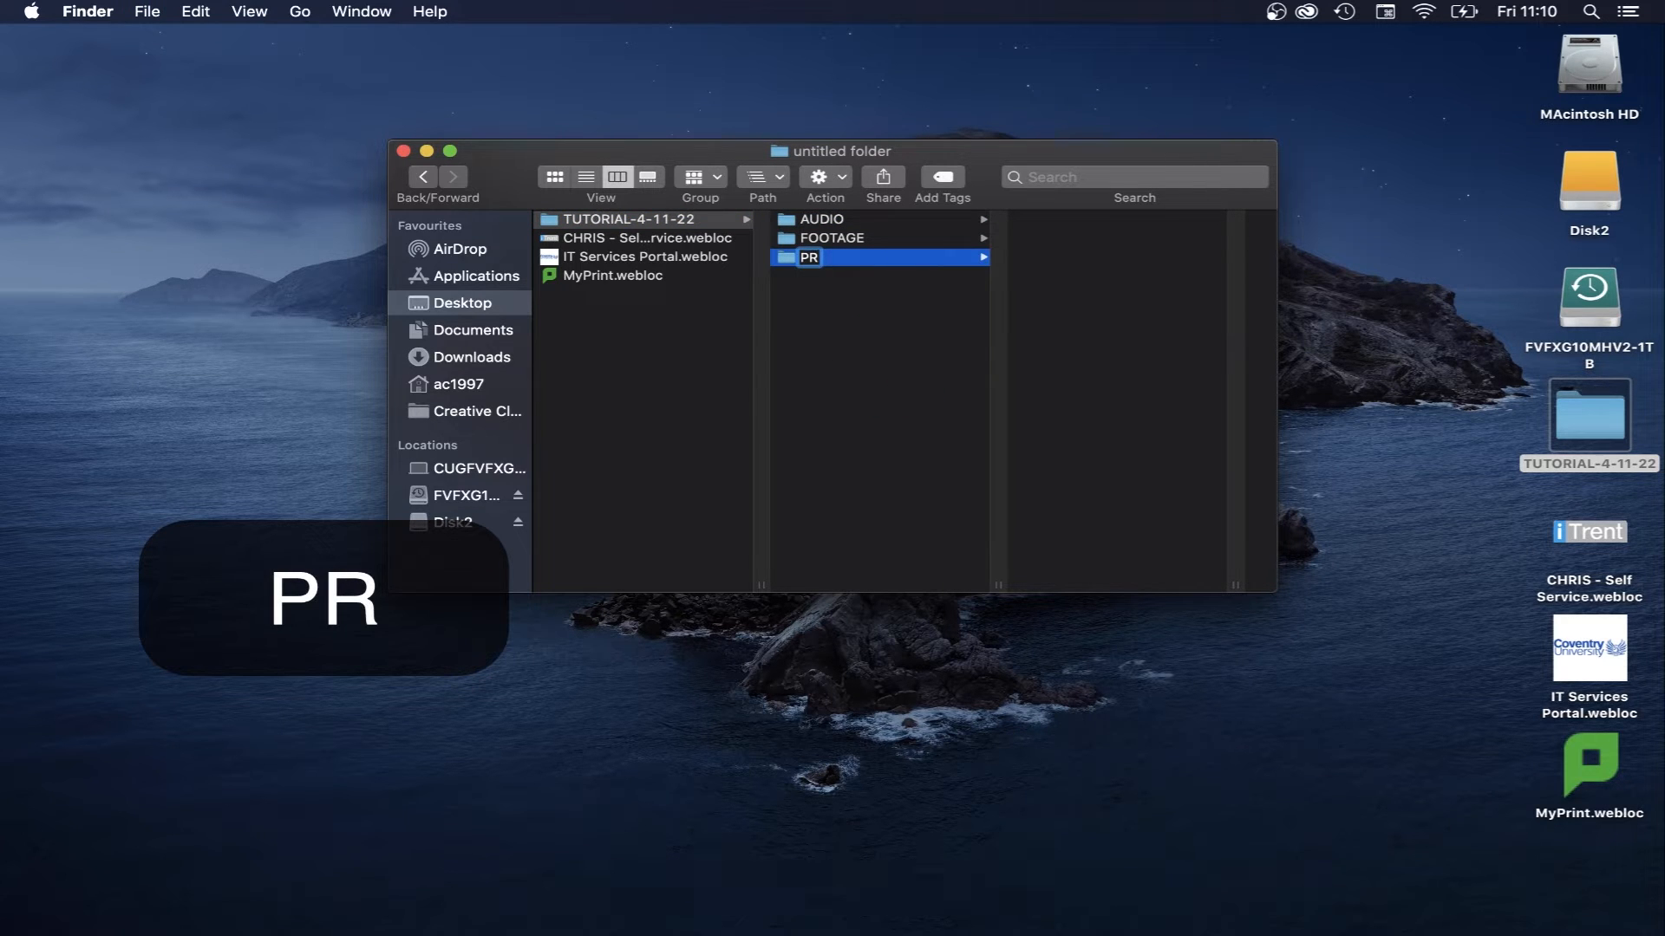
text(OJECT FI)
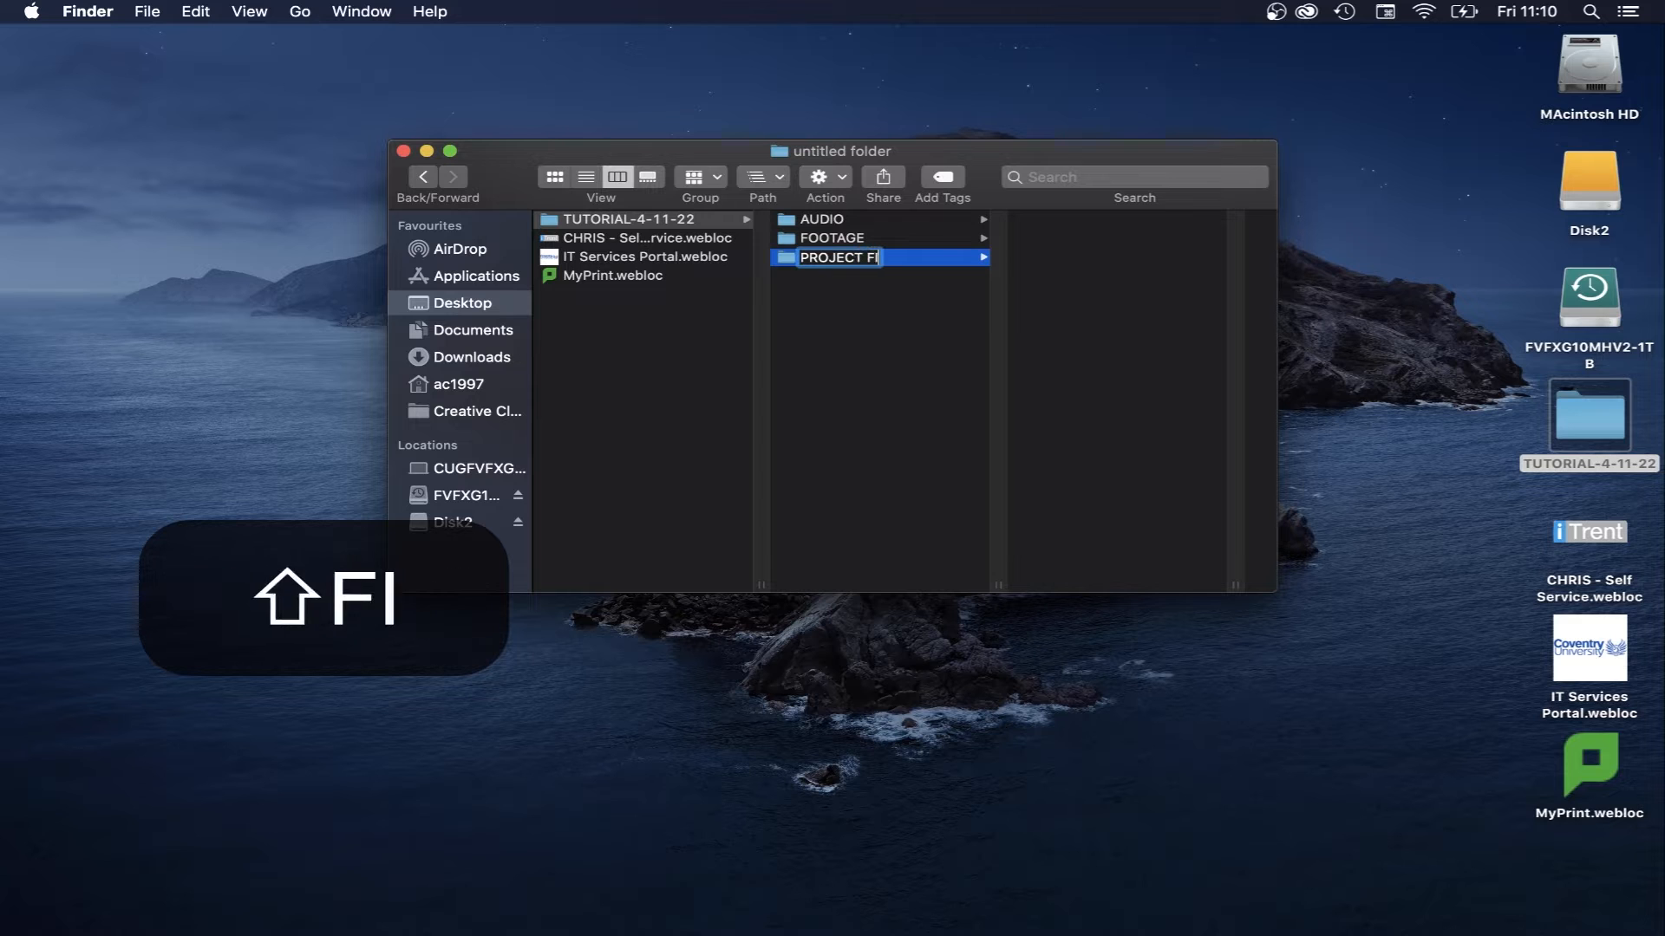
text(LES)
key(Return)
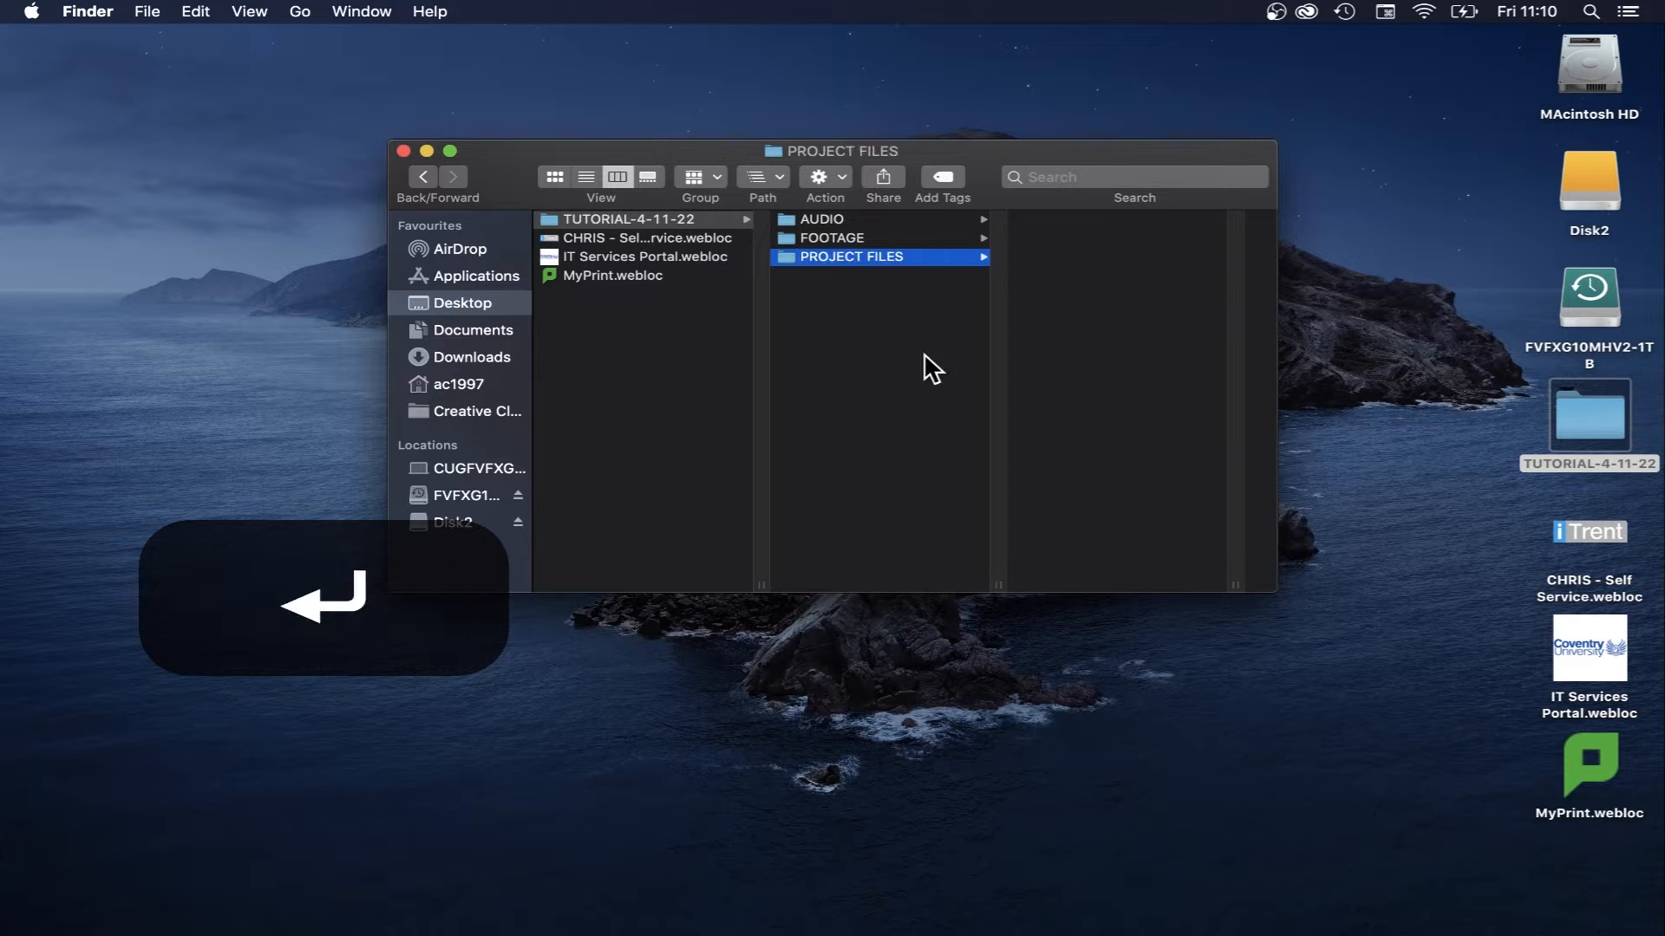
- Create a subfolder named GFX inside TUTORIAL-4-11-22
click(900, 325)
key(super+shift+n)
key(BackSpace)
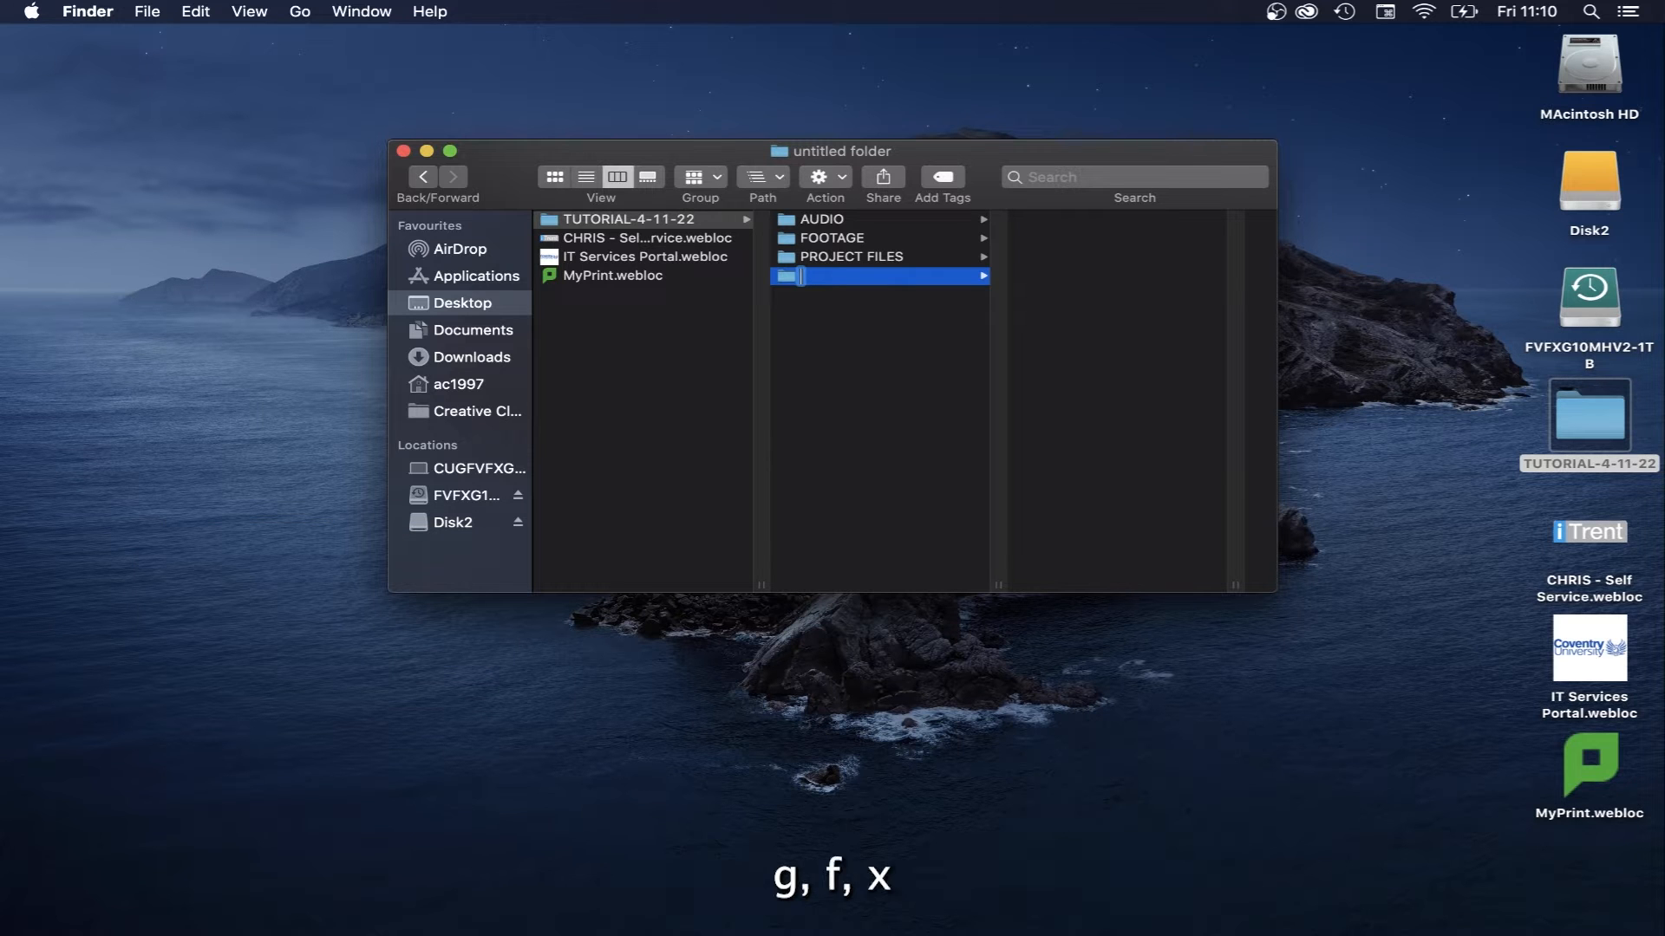
text(GFX)
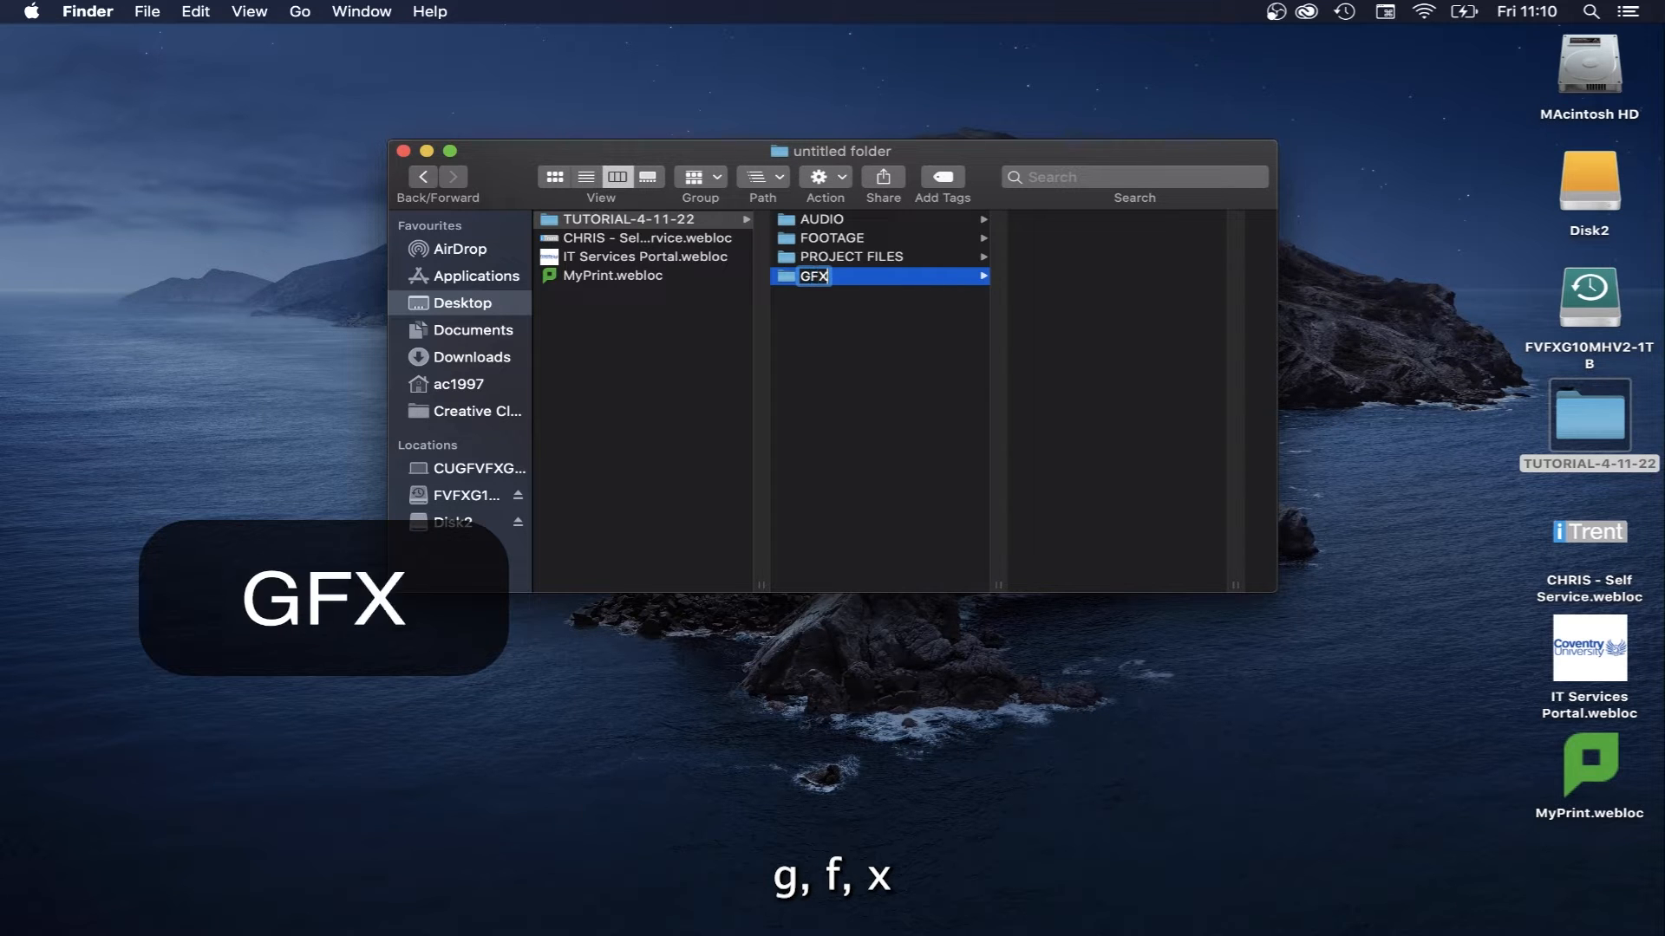
key(Return)
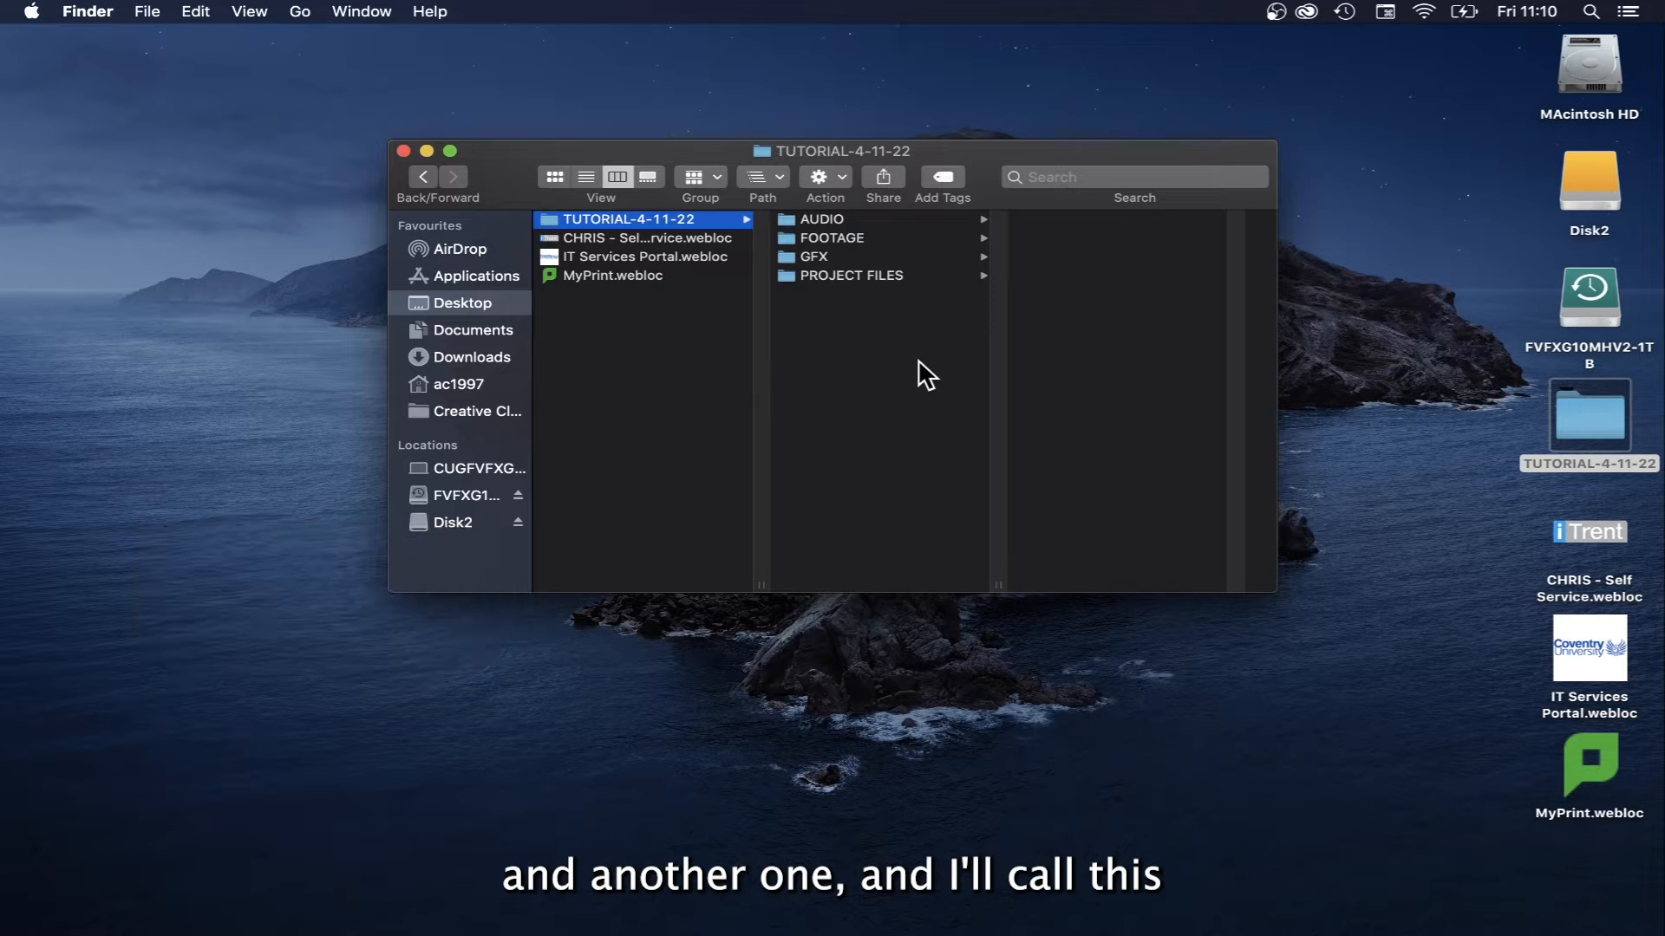
- Create a subfolder named PREPROD inside TUTORIAL-4-11-22
key(super+shift+n)
key(BackSpace)
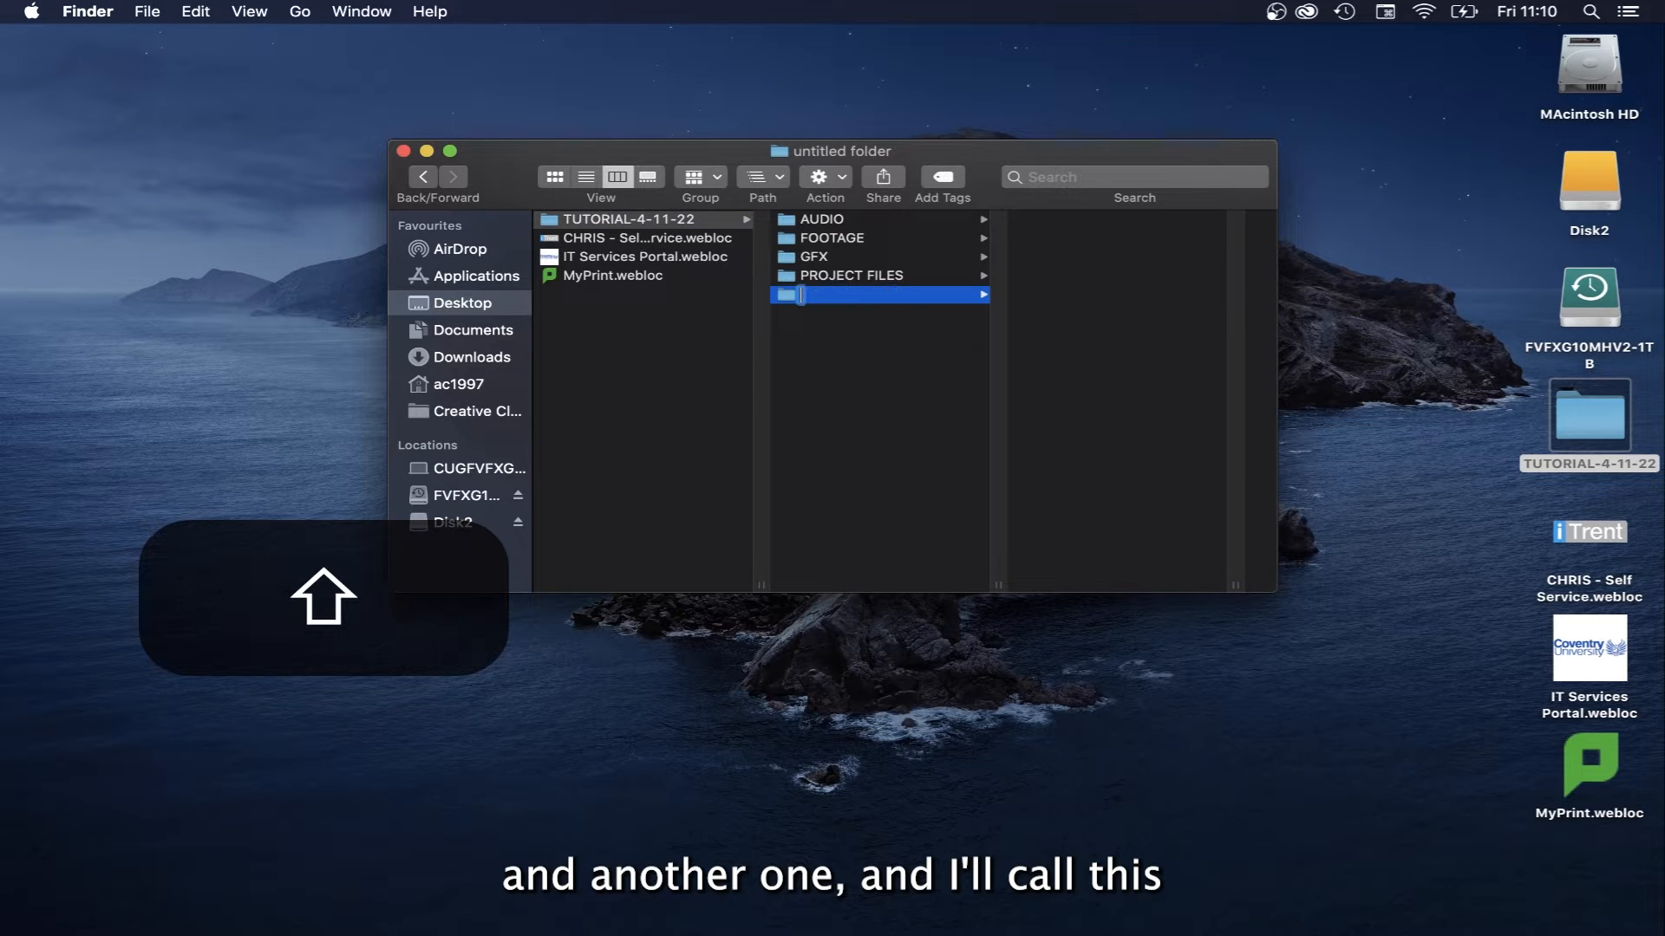
text(PRE)
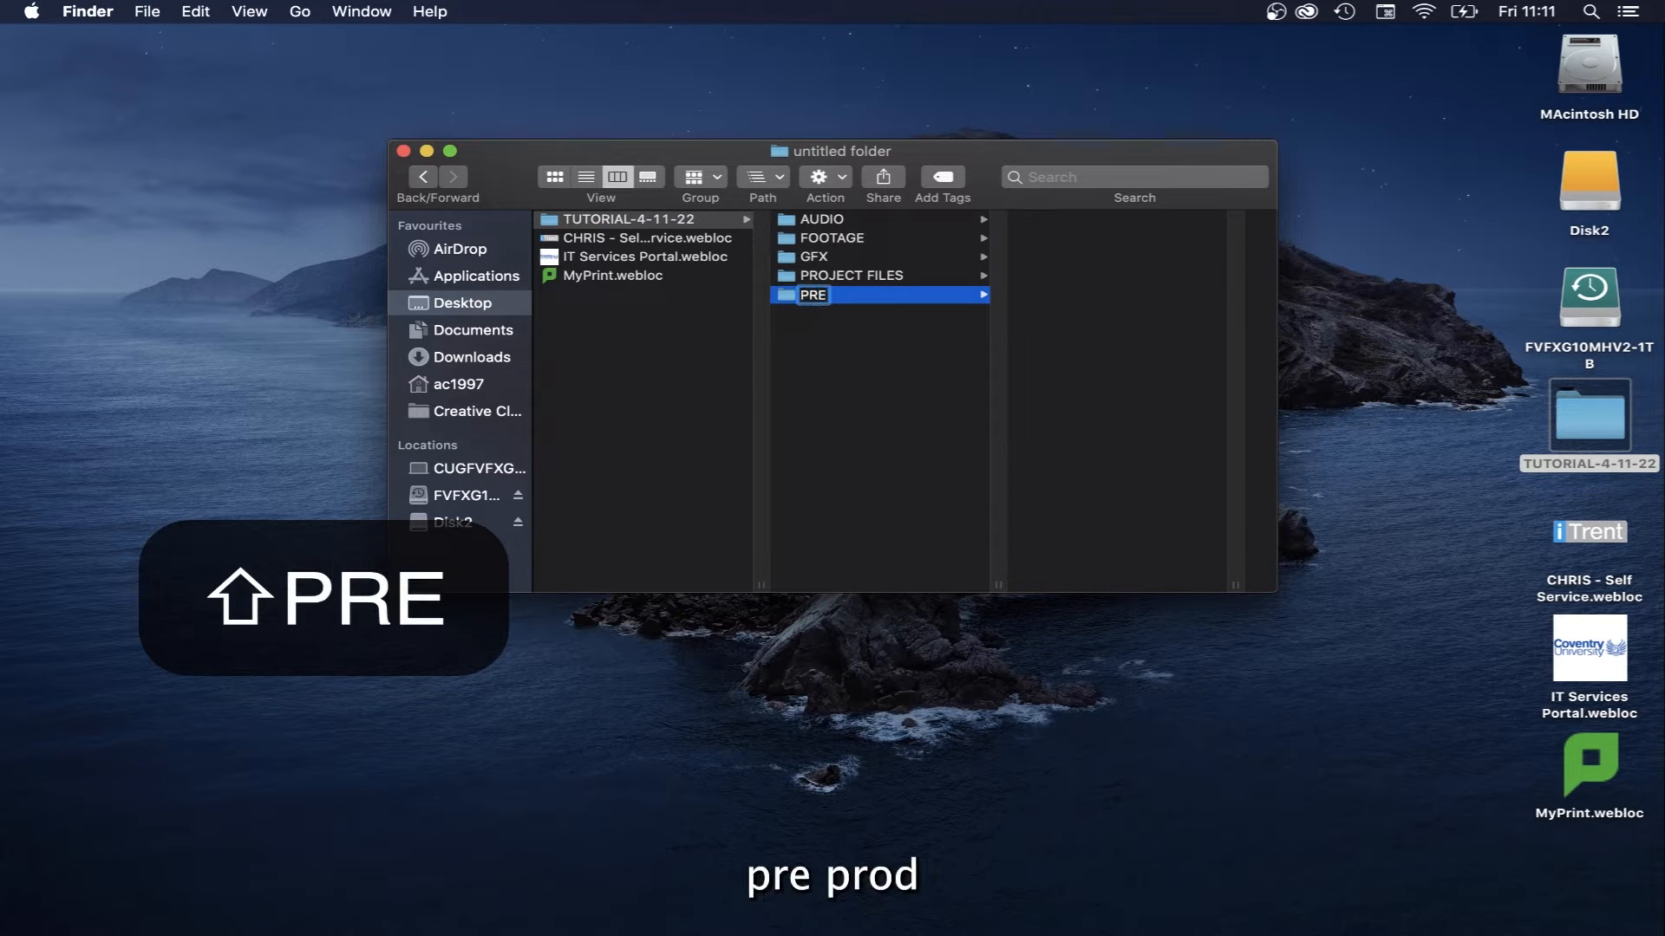
text(PROD)
key(Return)
- Create a subfolder named PROXY inside the FOOTAGE folder
click(903, 239)
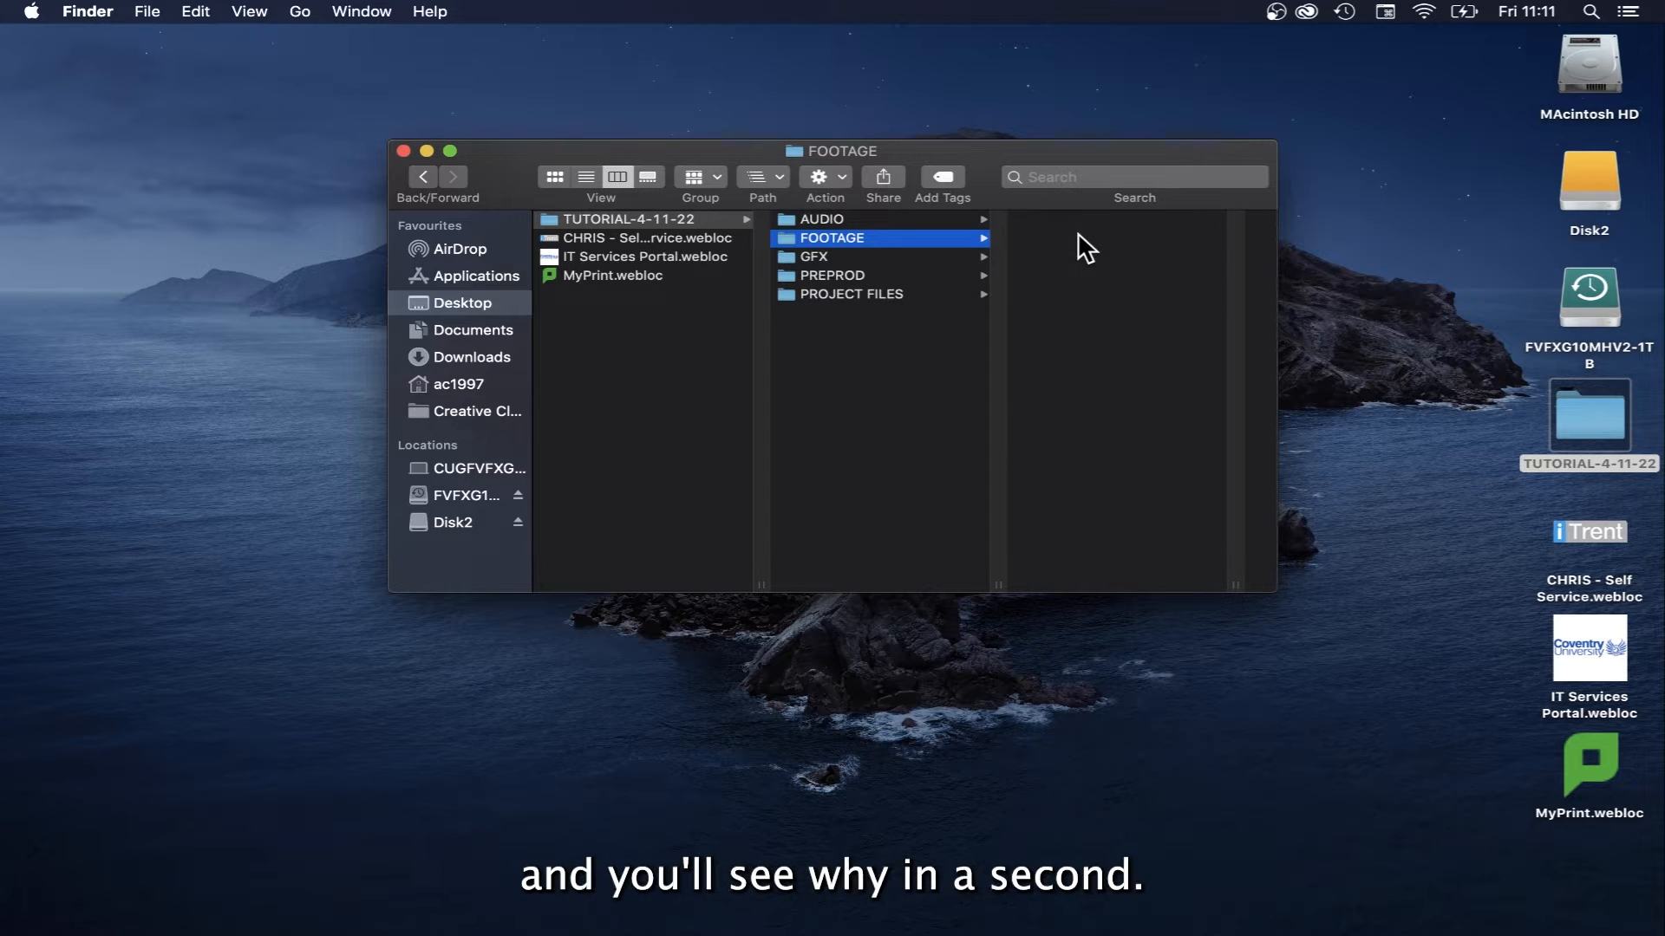
key(shift+super+n)
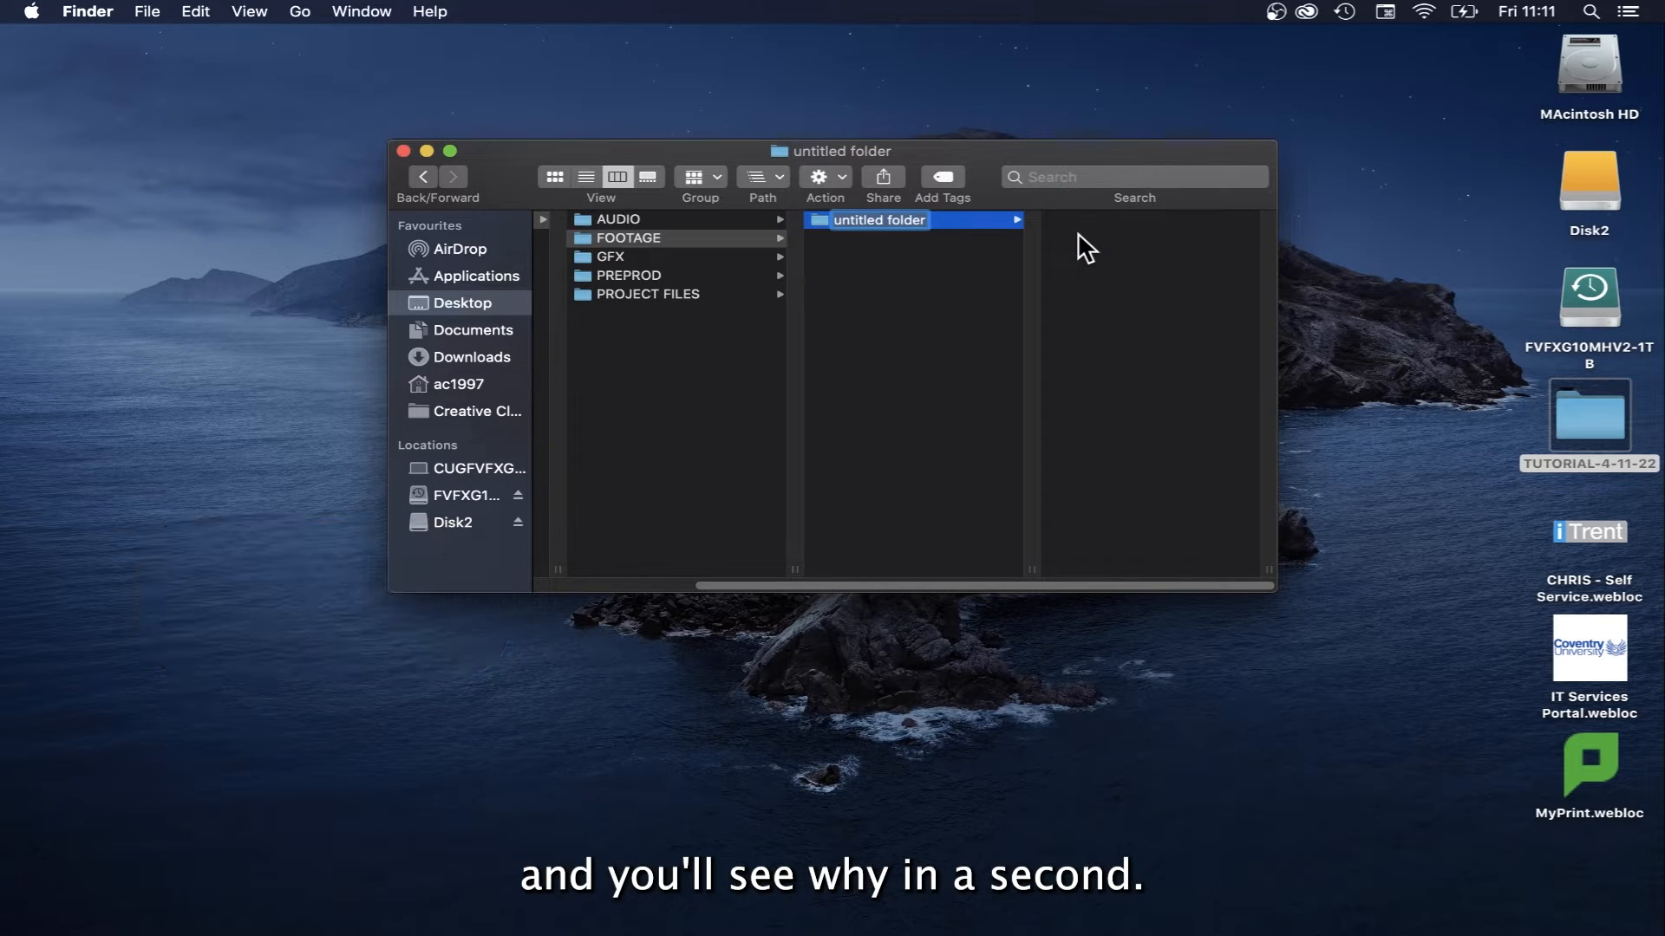
key(BackSpace)
text(PR)
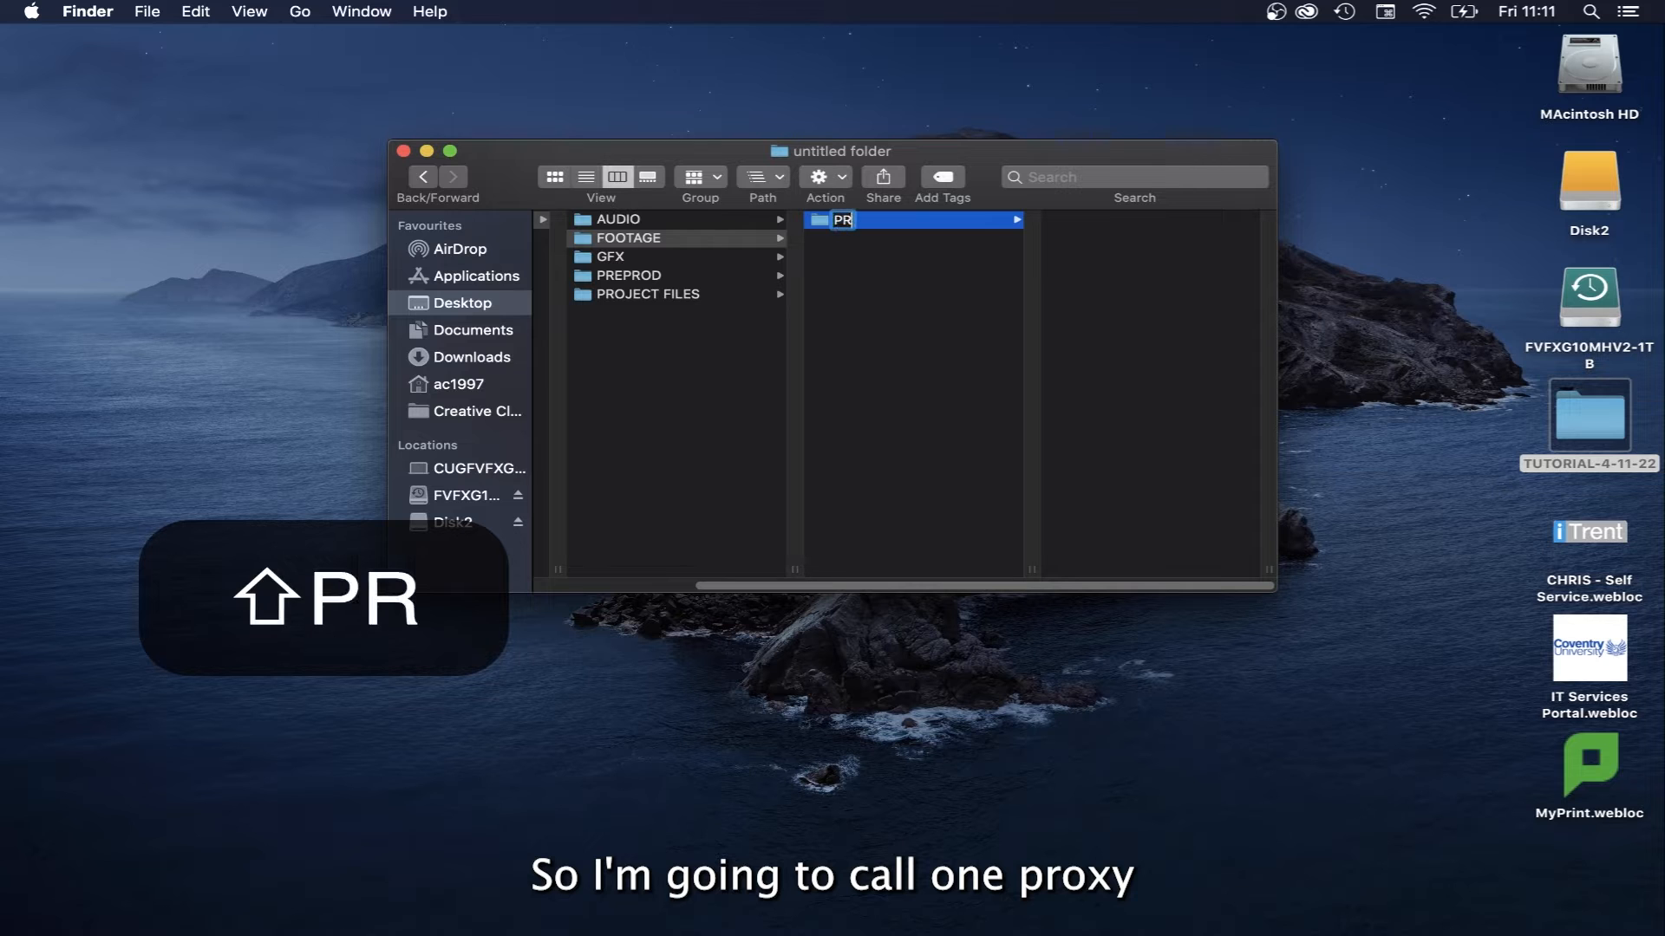
text(OXY)
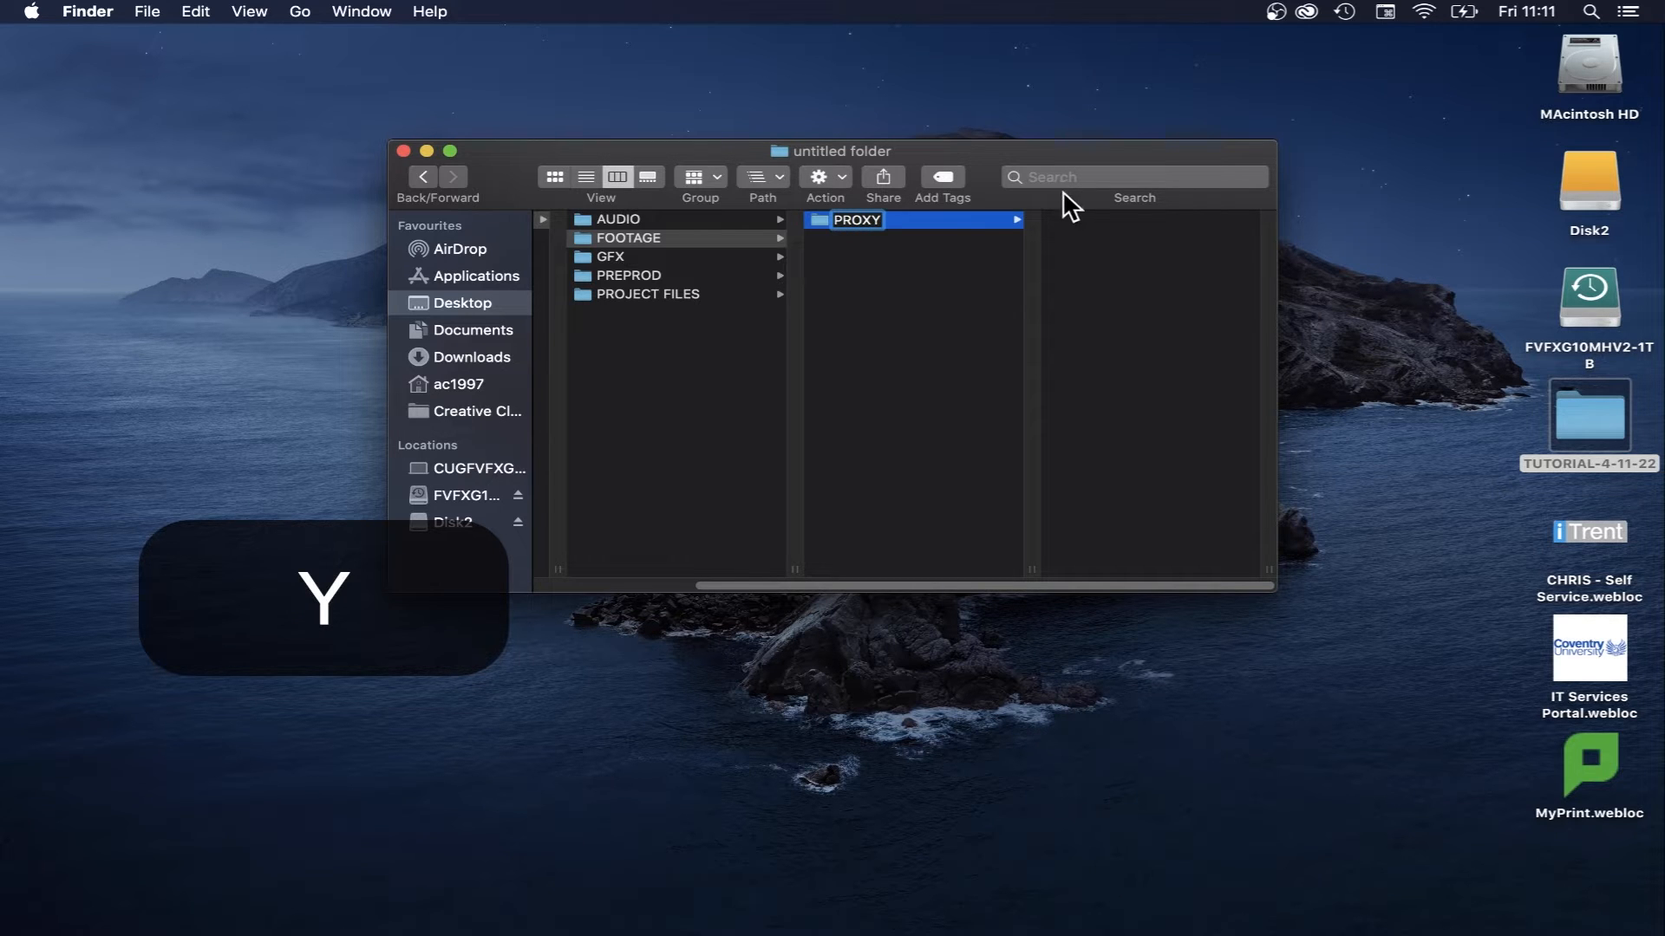
click(917, 266)
- Create a subfolder named HIGHRES inside the FOOTAGE folder, next to PROXY
click(874, 248)
key(shift+super+n)
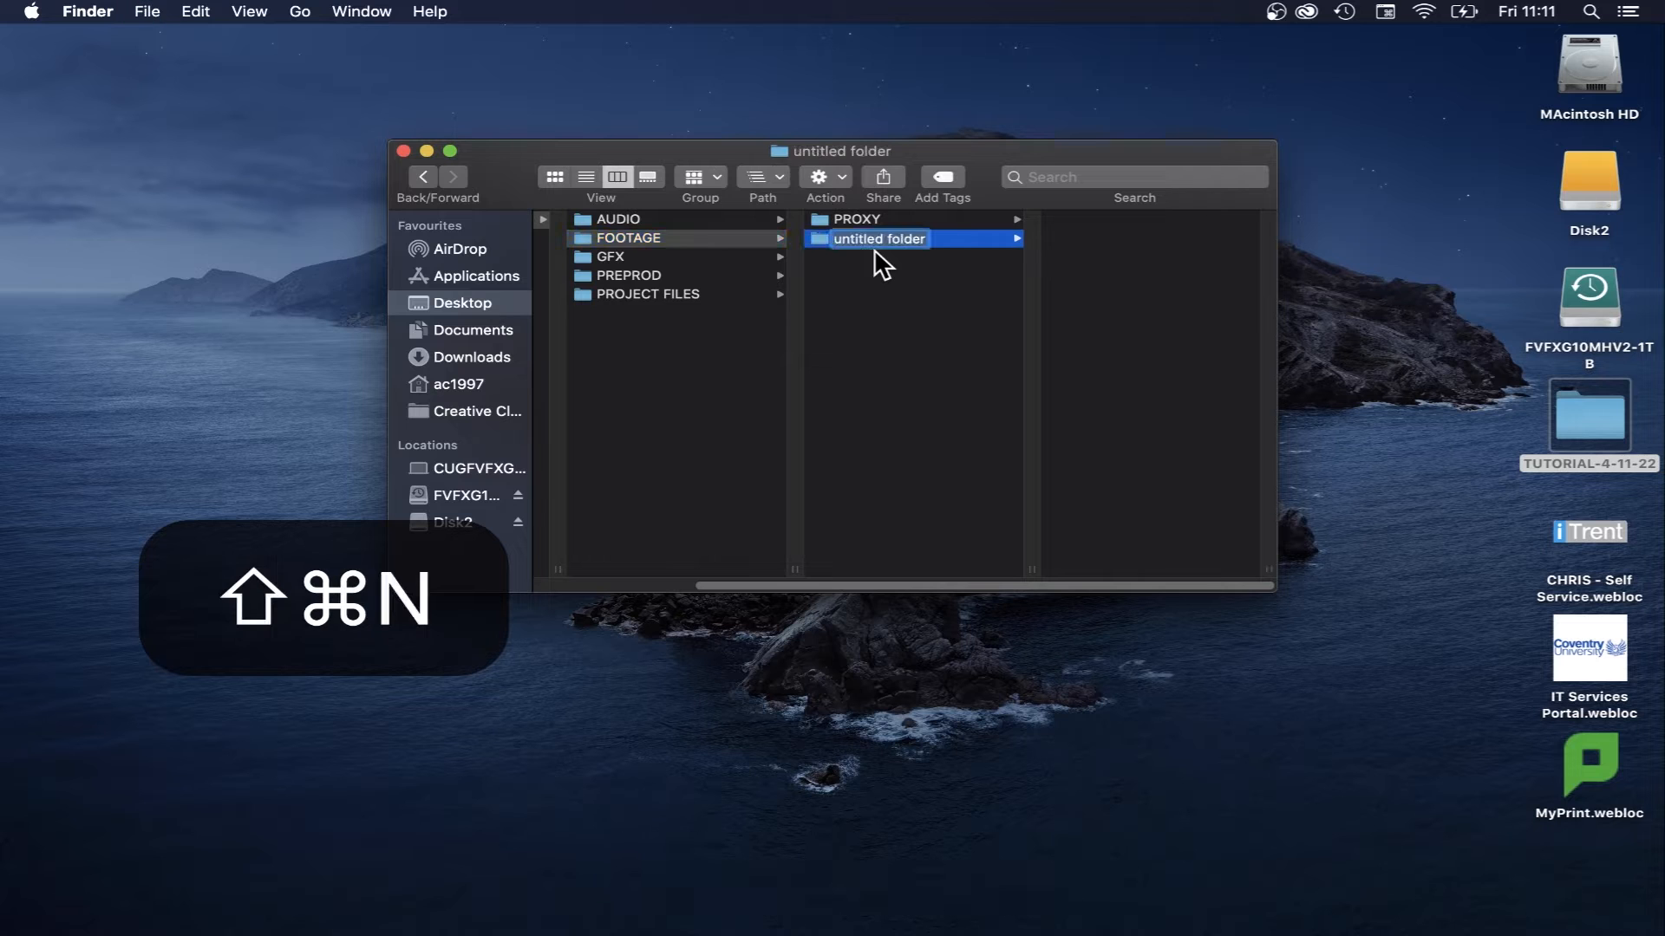
key(BackSpace)
text(H)
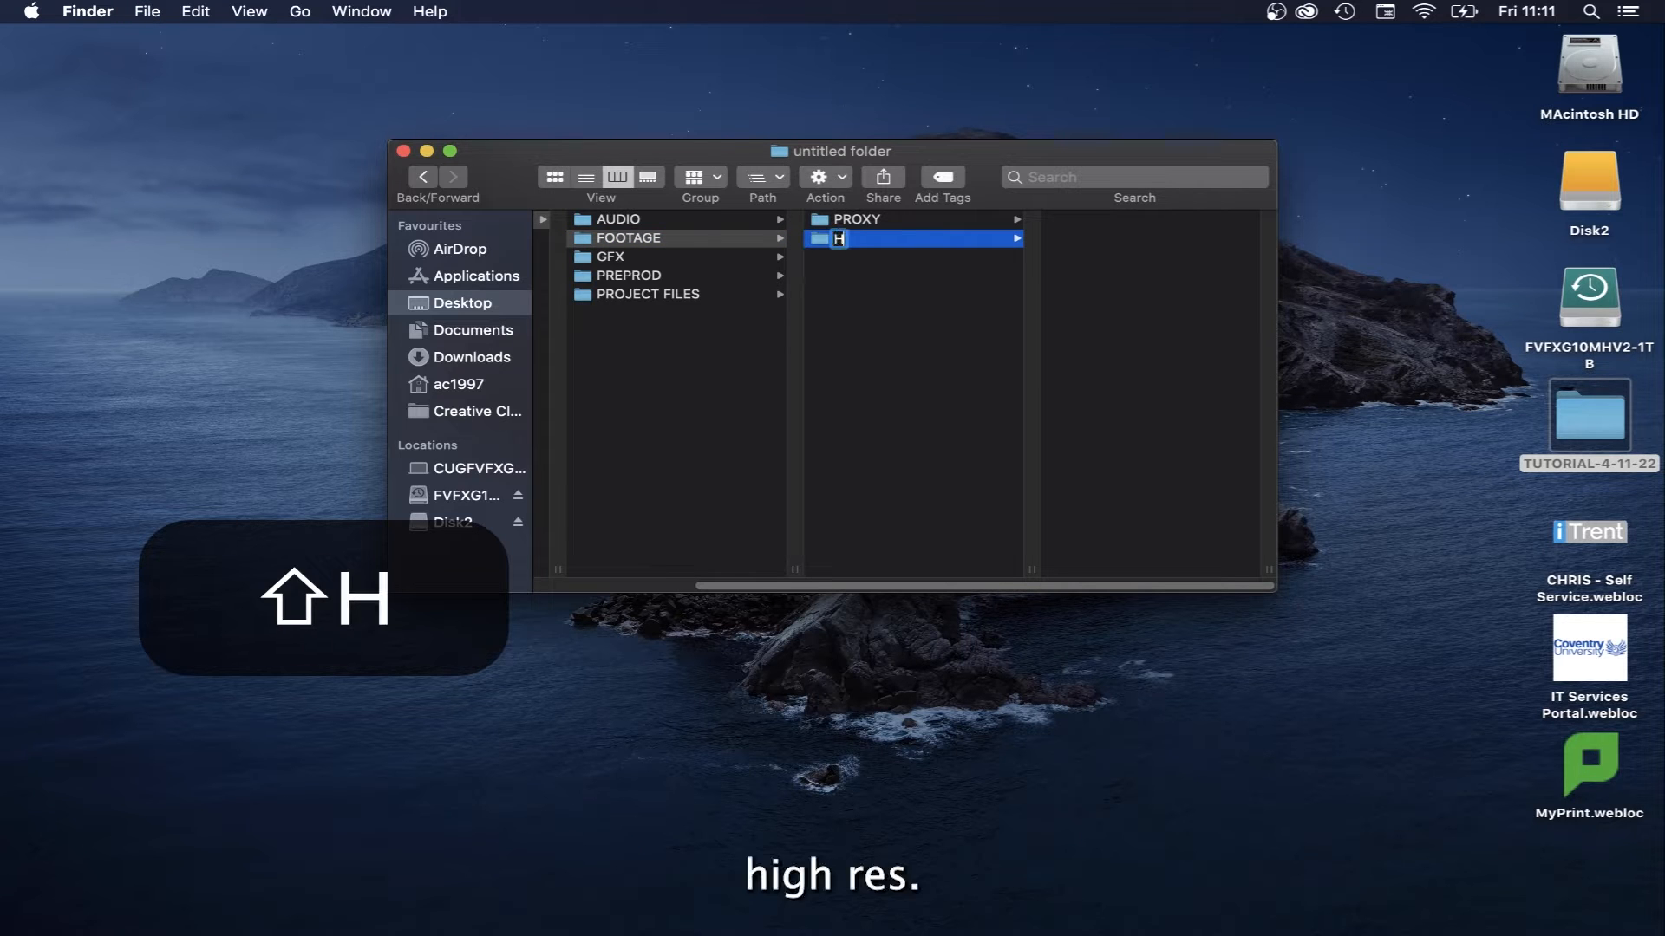
text(IGHRES)
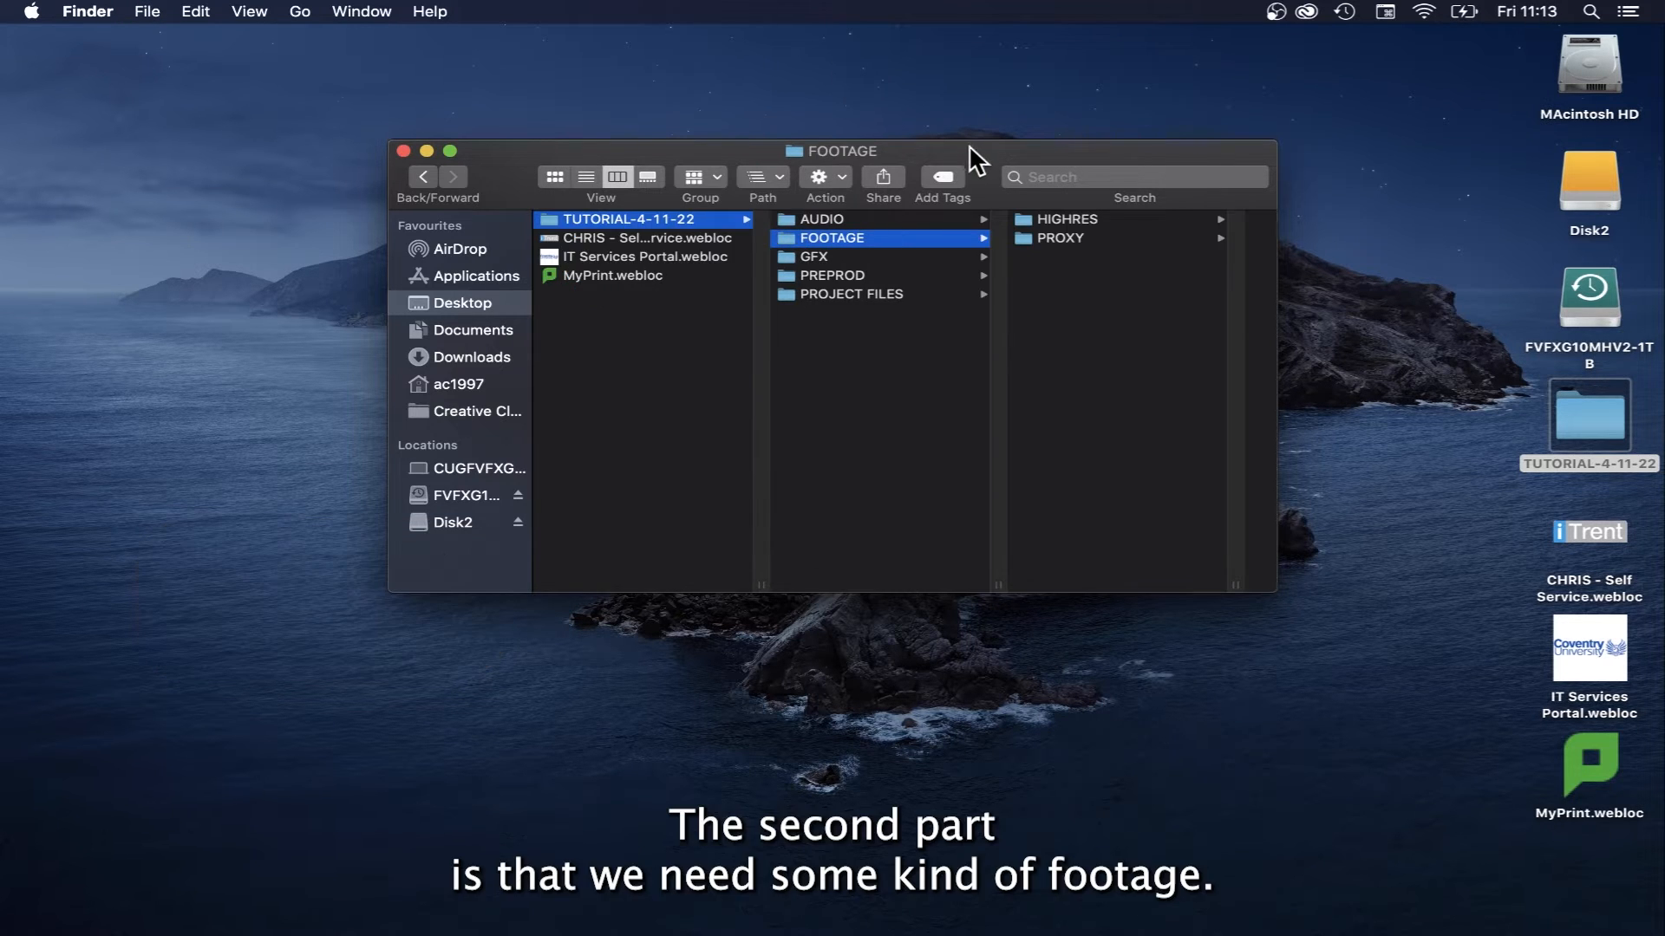
- Open the FVFXG10MHV2-1TB drive and arrange its window so the FOOTAGE window's subfolders stay visible
drag(970, 144, 867, 140)
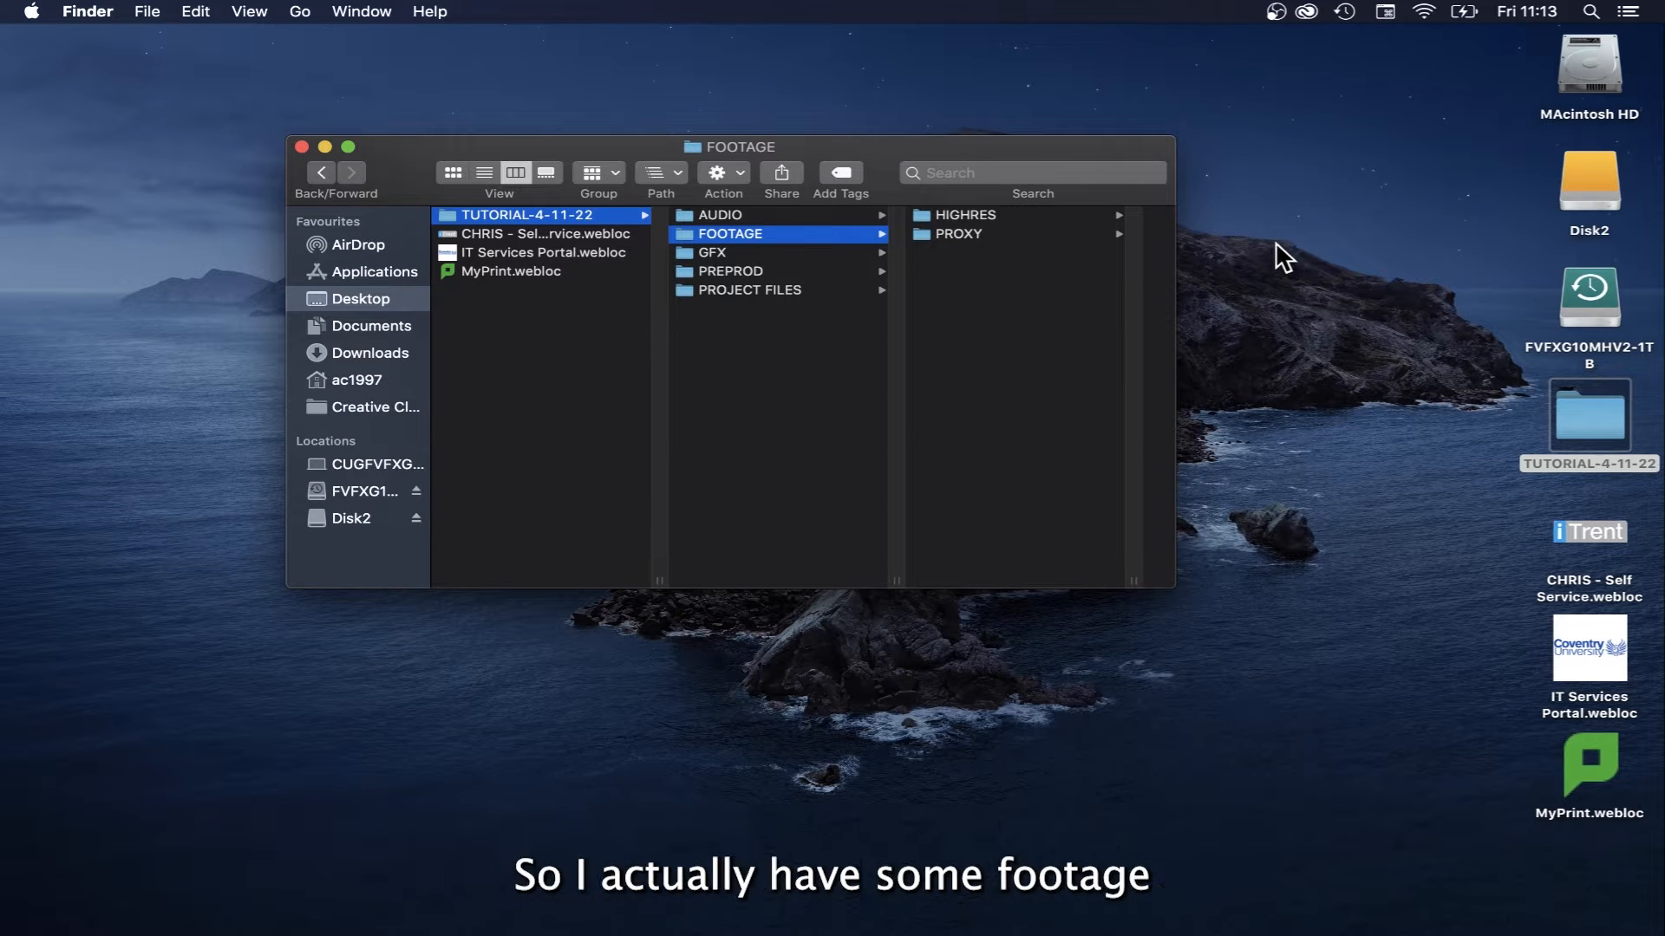
click(1273, 241)
double_click(1579, 295)
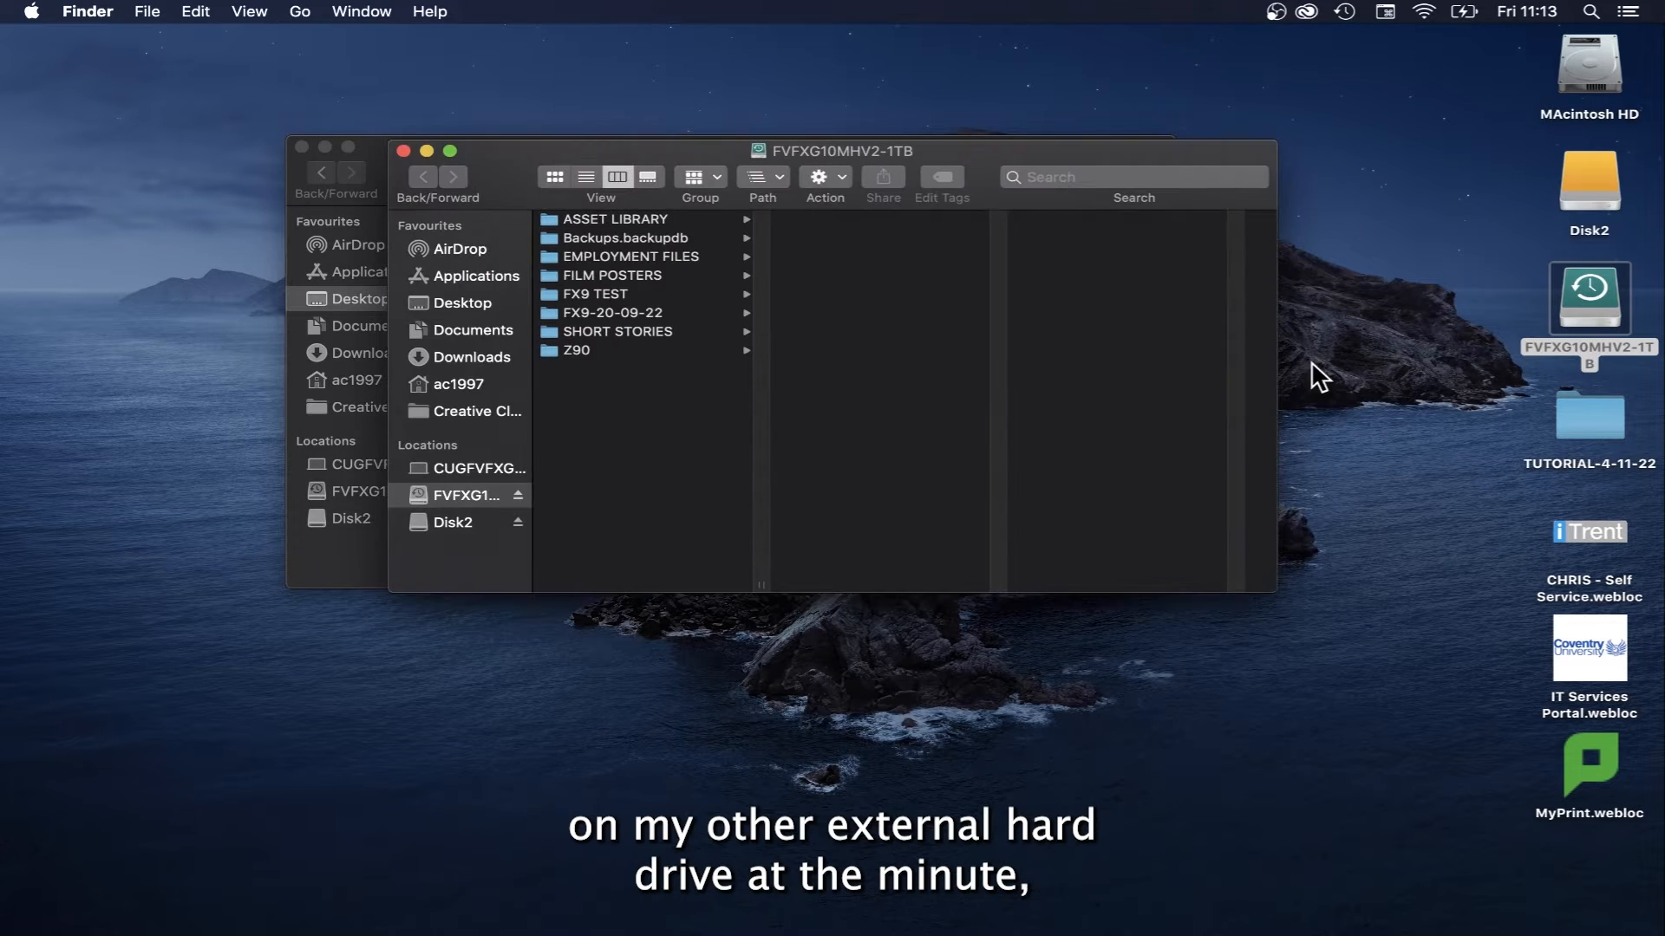
drag(990, 156, 1190, 382)
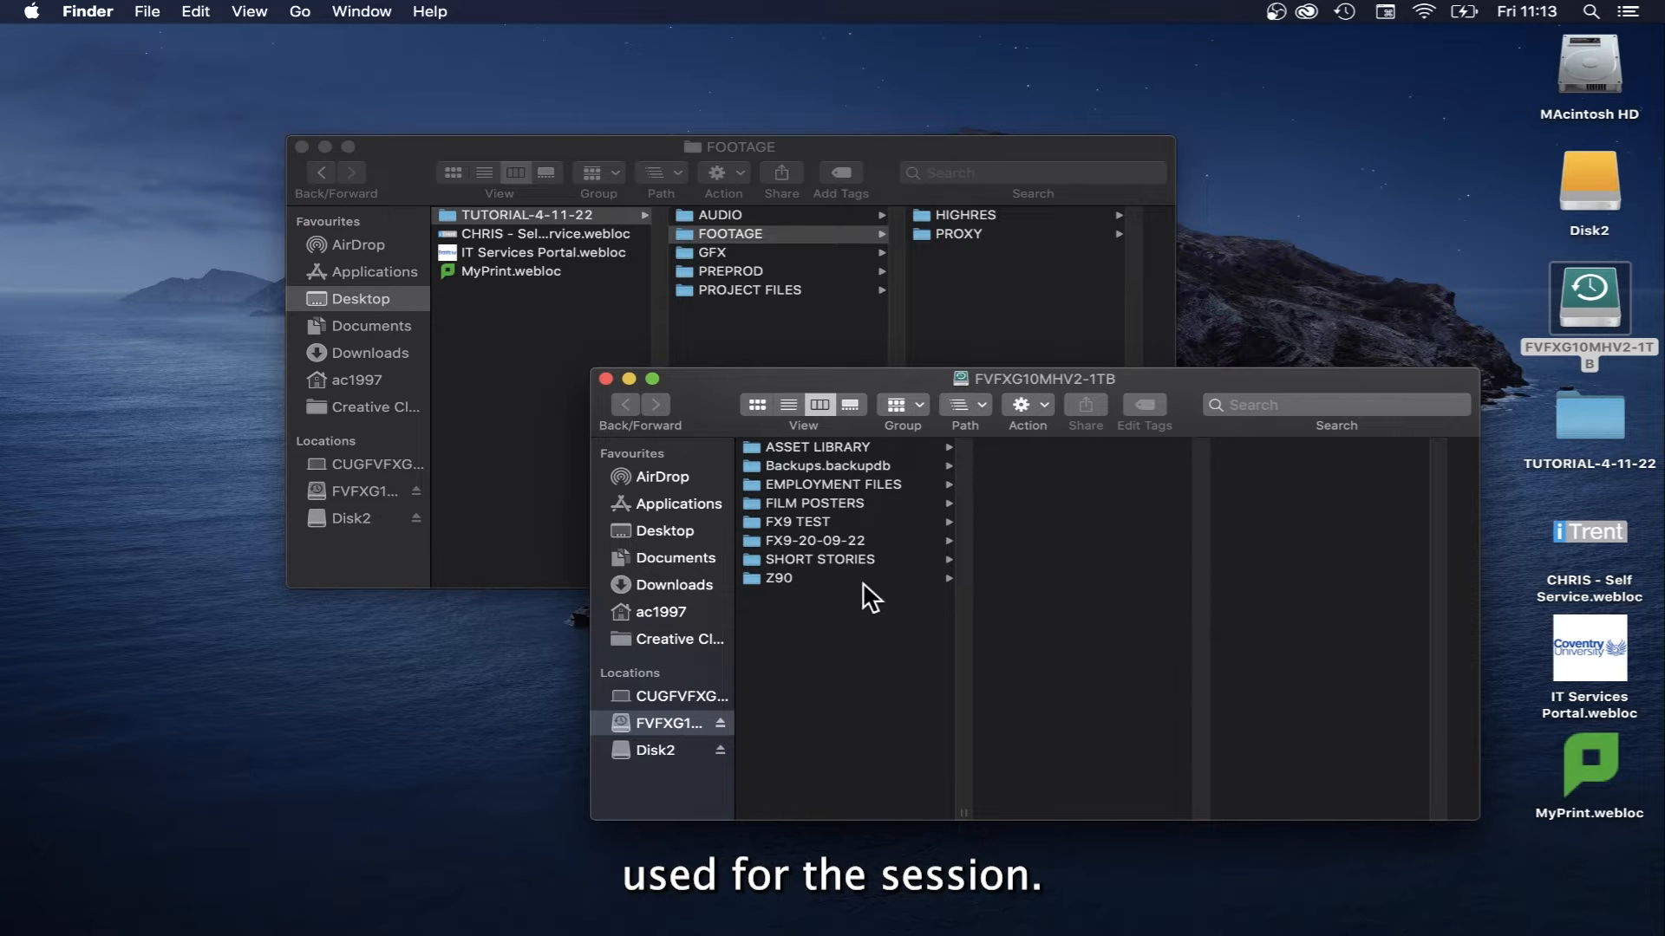
- Copy all the proxy clips from the drive's FX9 TEST > PROXY folder into the FOOTAGE > PROXY folder
click(854, 521)
click(1049, 522)
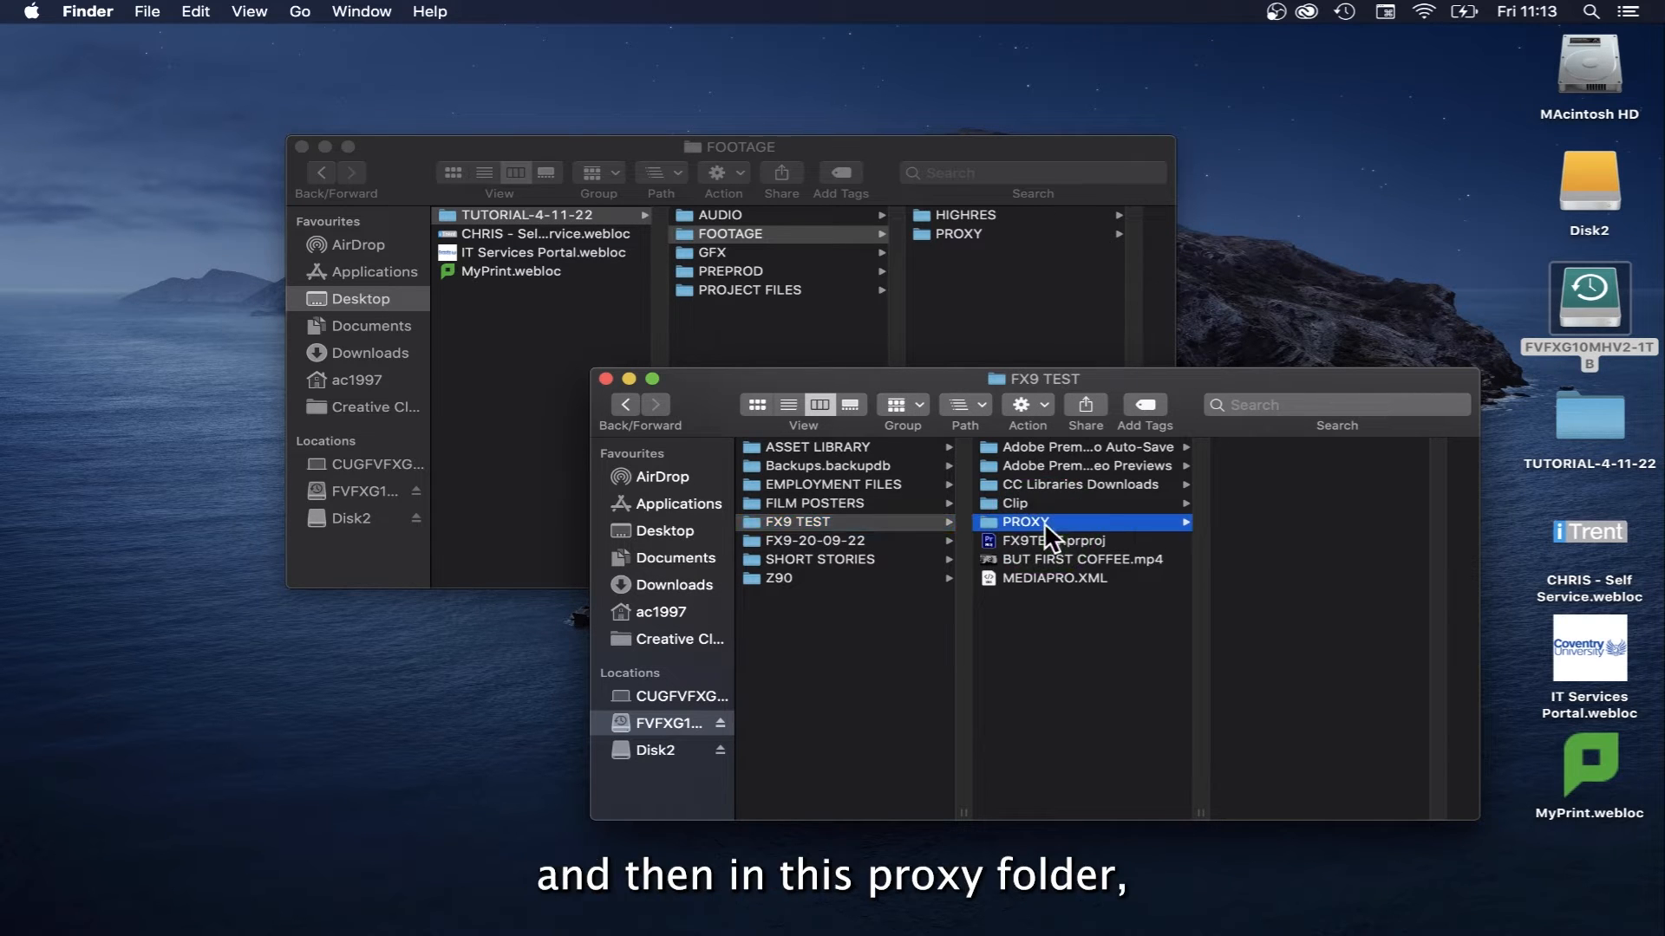
click(1287, 449)
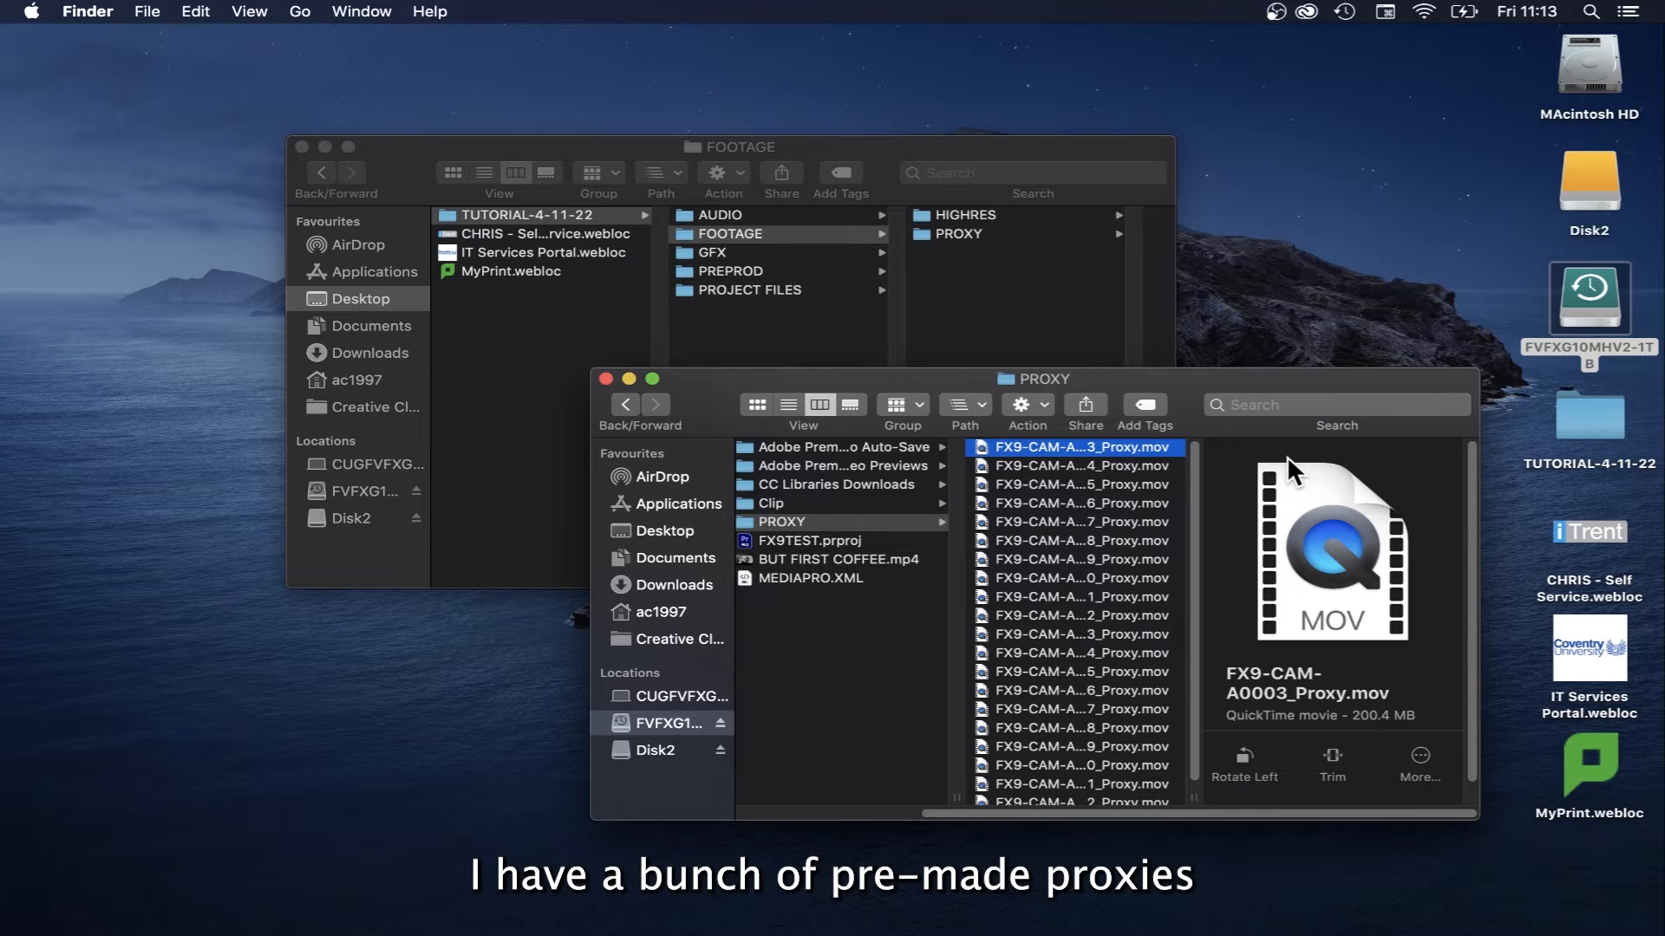
key(super+a)
drag(1017, 441, 963, 233)
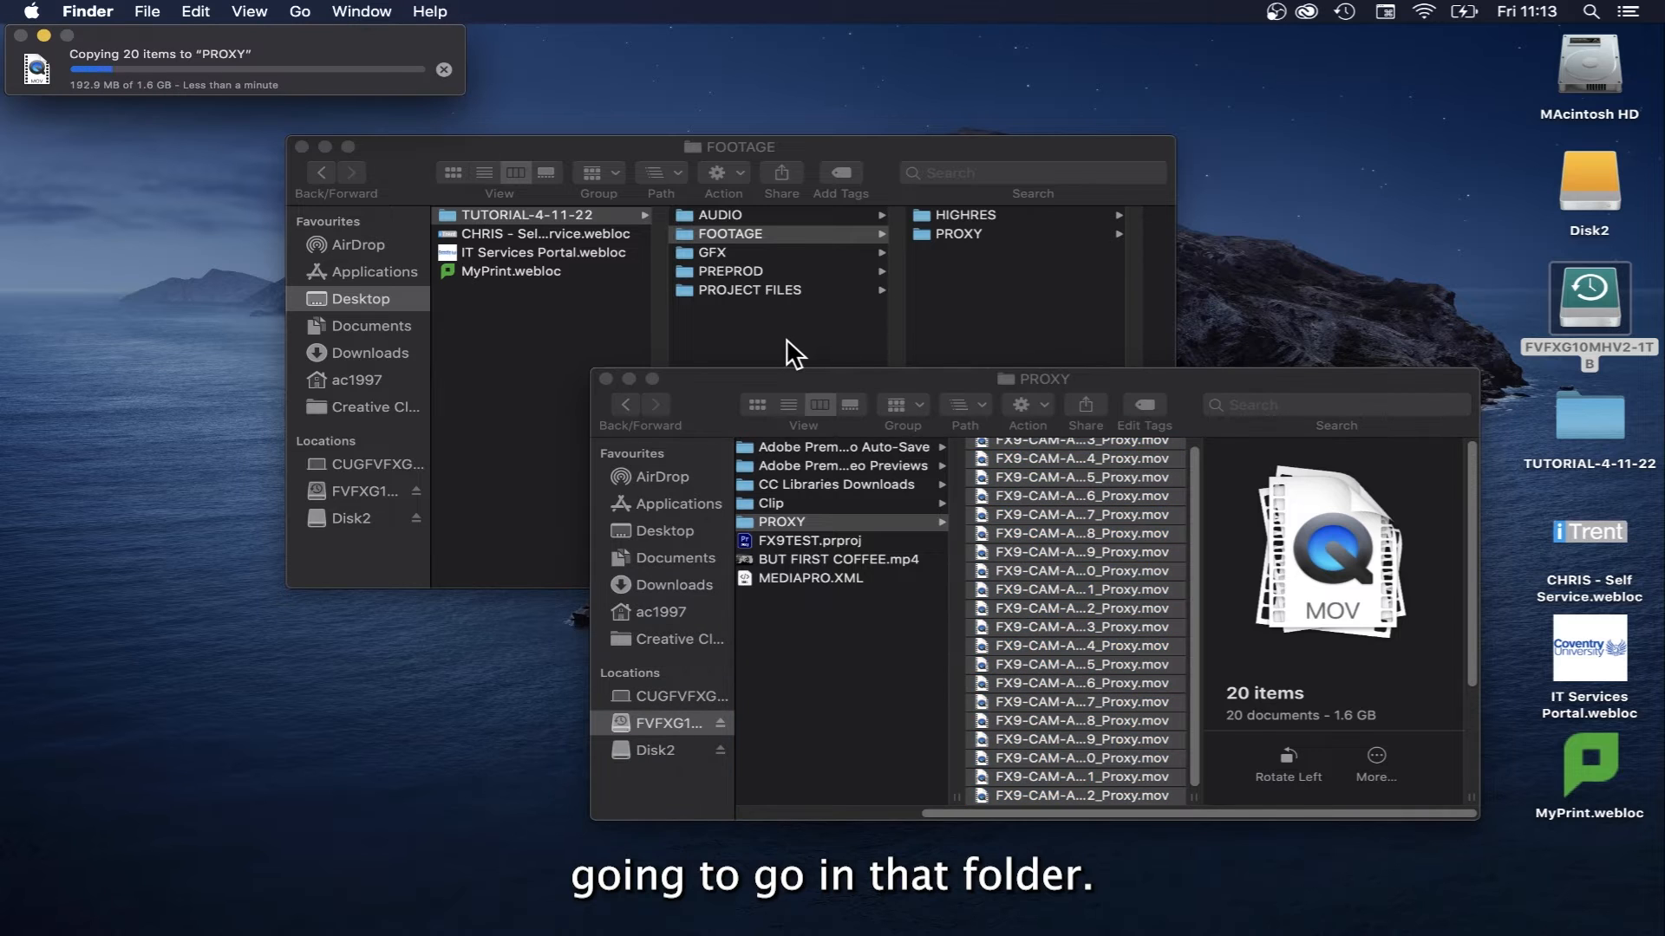
- Copy all the MXF clips, FX9-CAM-A0003 through FX9-CAM-A0022, from the drive's Clip folder into the FOOTAGE > HIGHRES folder
click(863, 507)
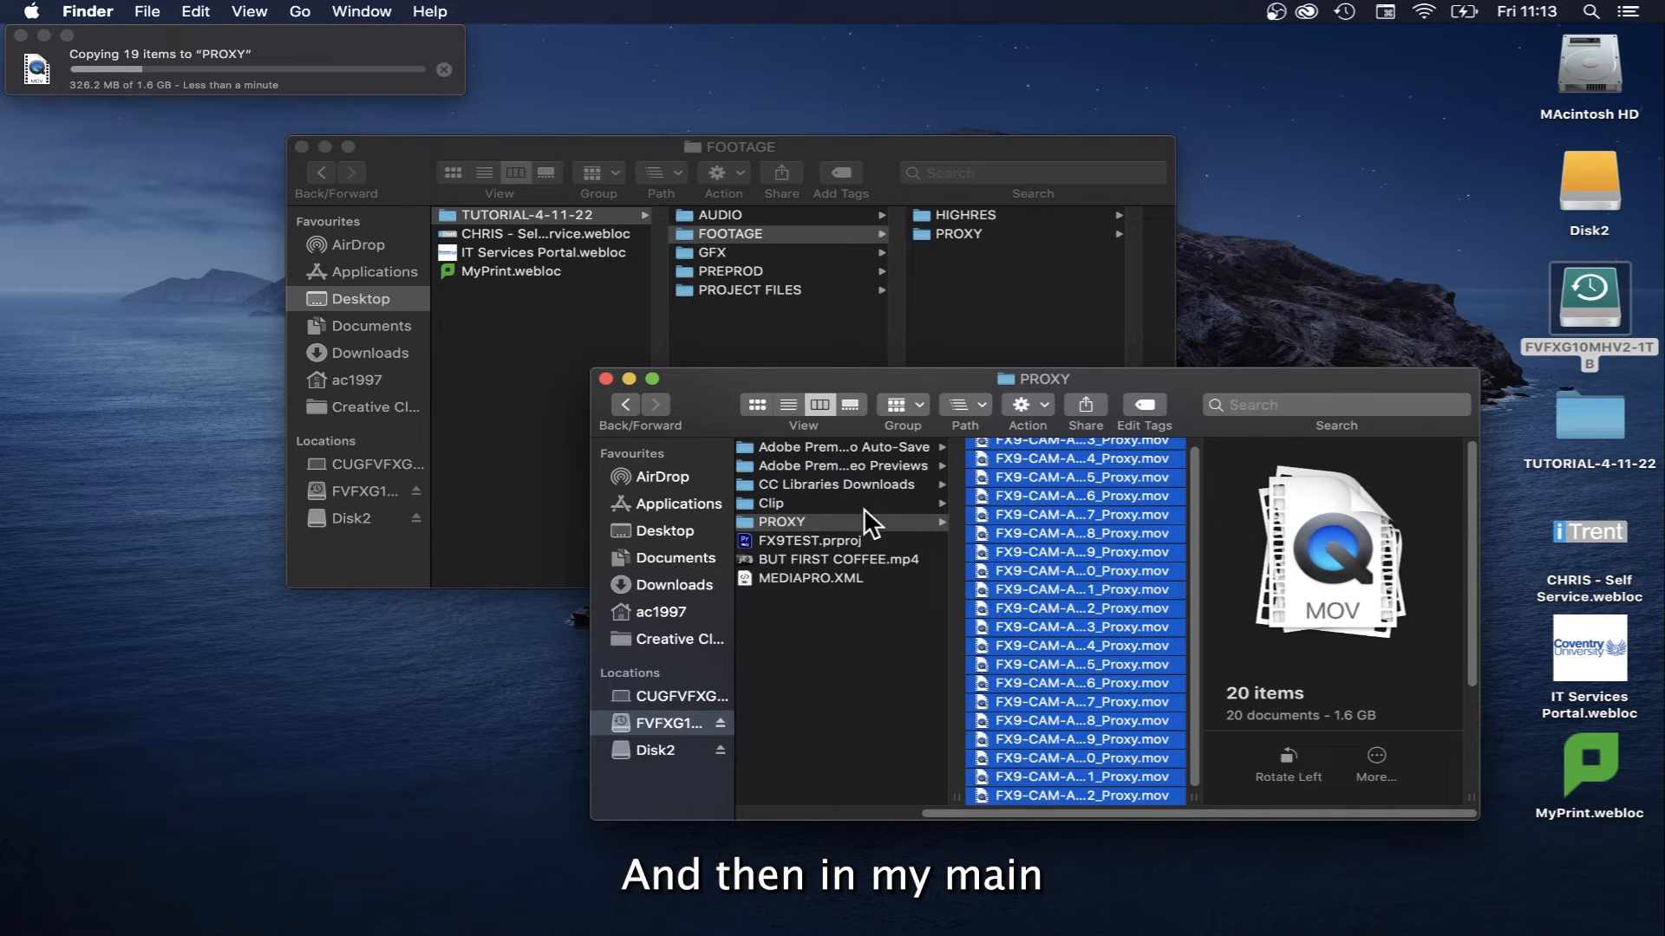
click(839, 501)
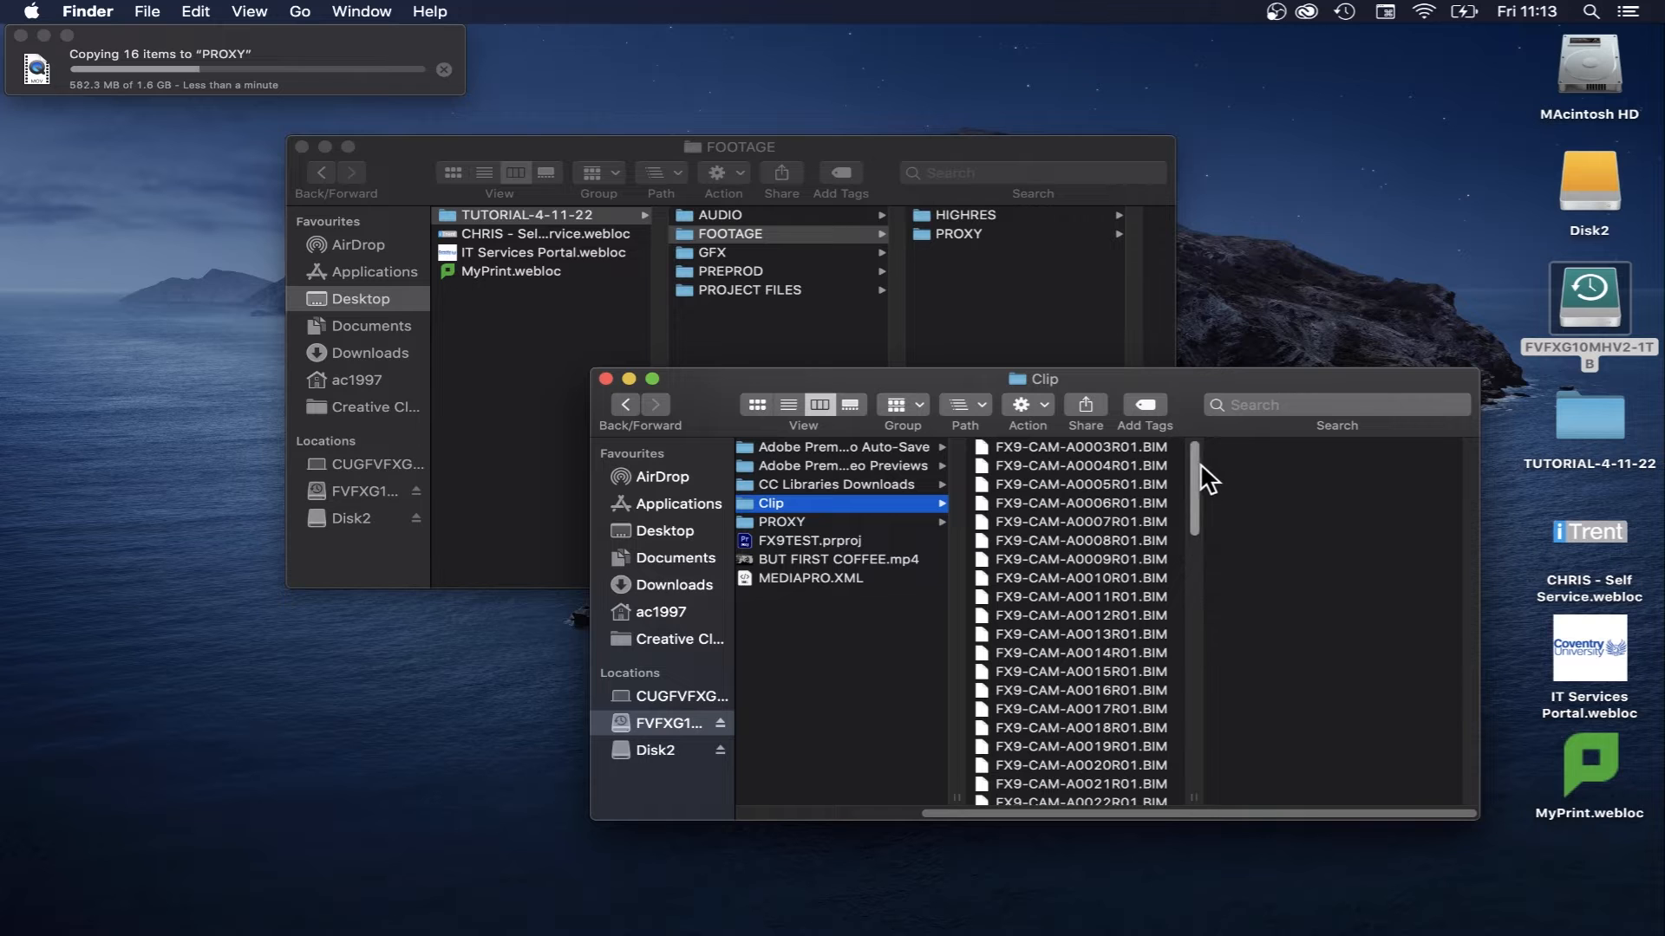
scroll(1199, 463, down, 5)
click(1040, 499)
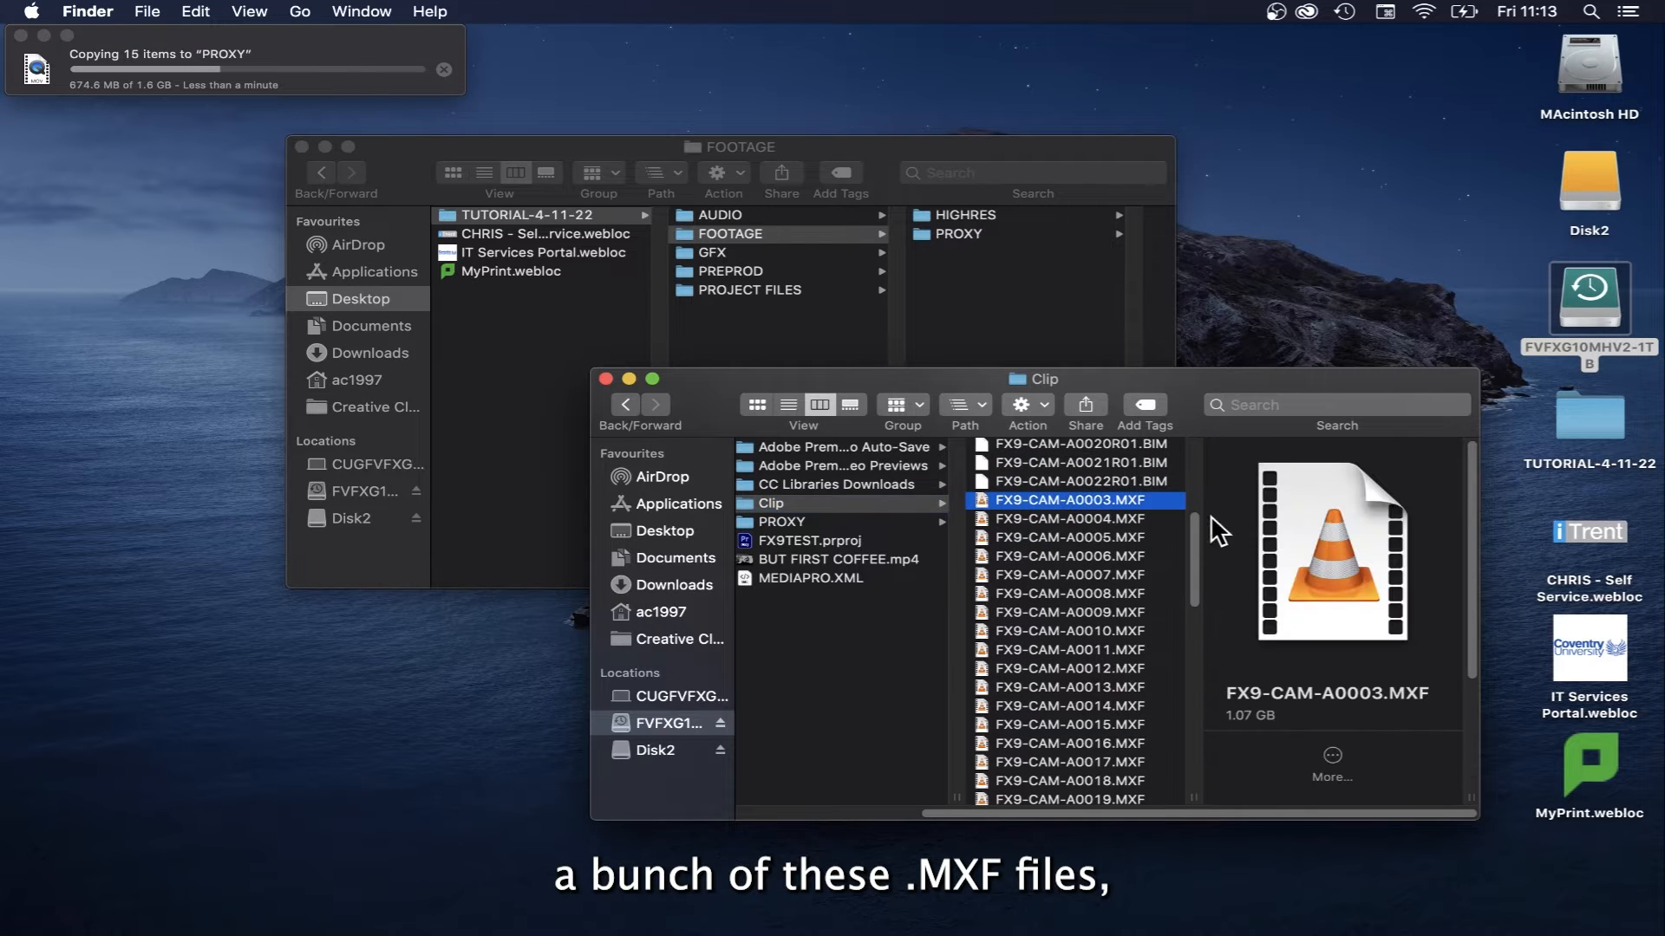
drag(1194, 536, 1195, 611)
shift+click(1080, 666)
drag(1193, 605, 1182, 549)
drag(1084, 564, 985, 211)
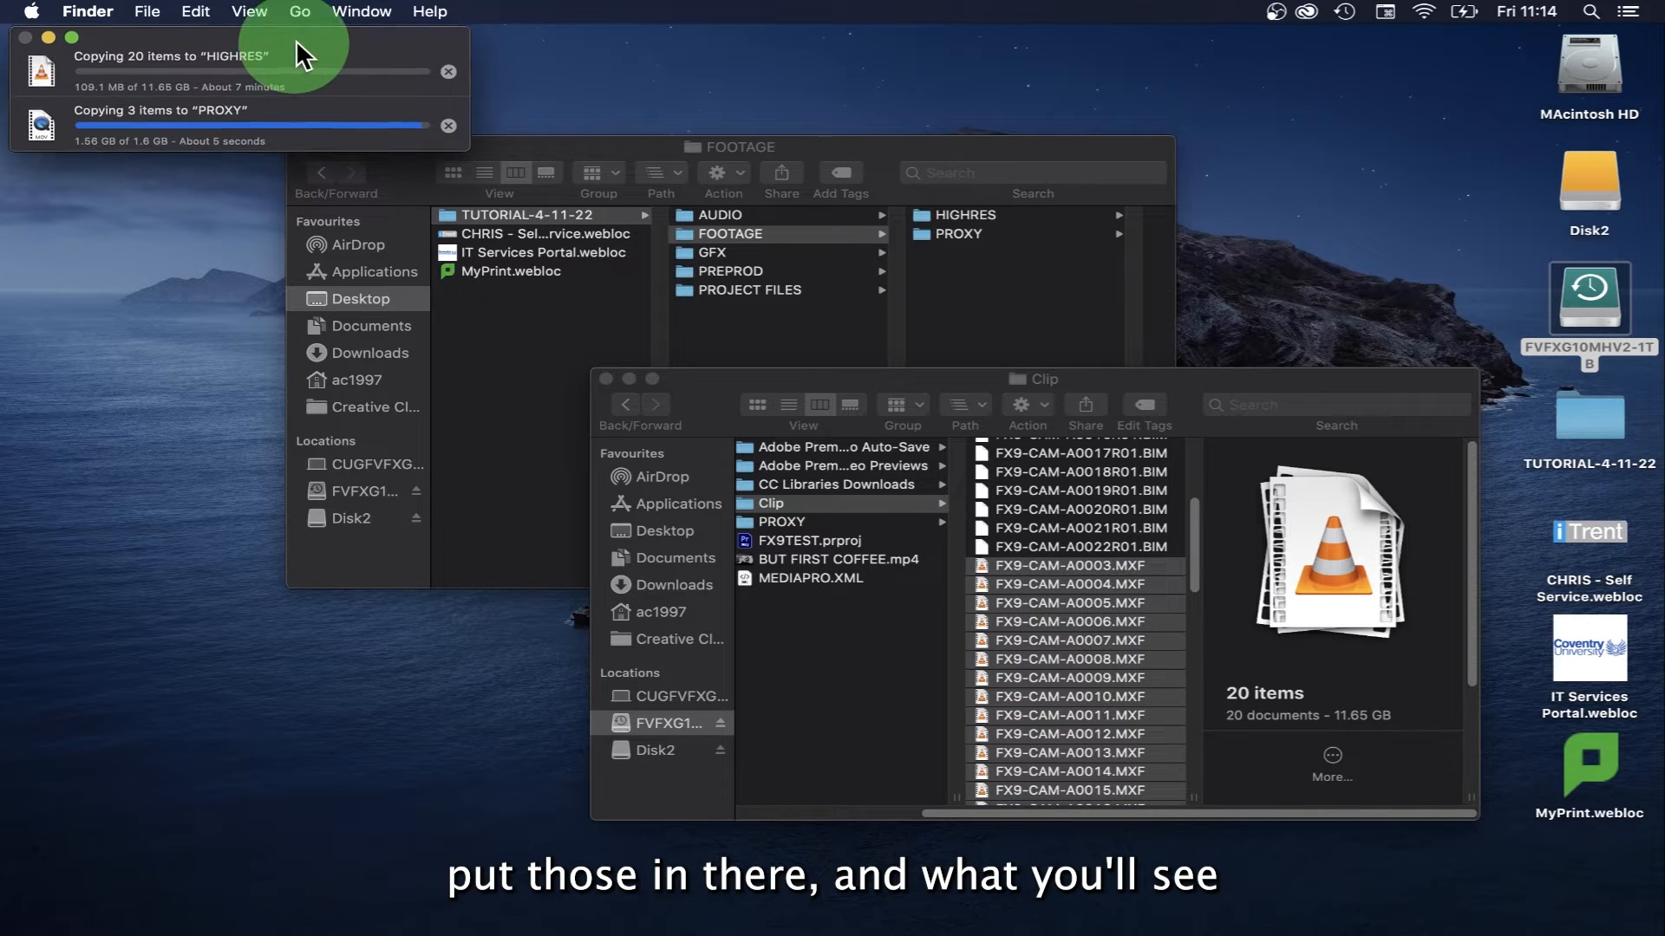
drag(299, 35, 341, 40)
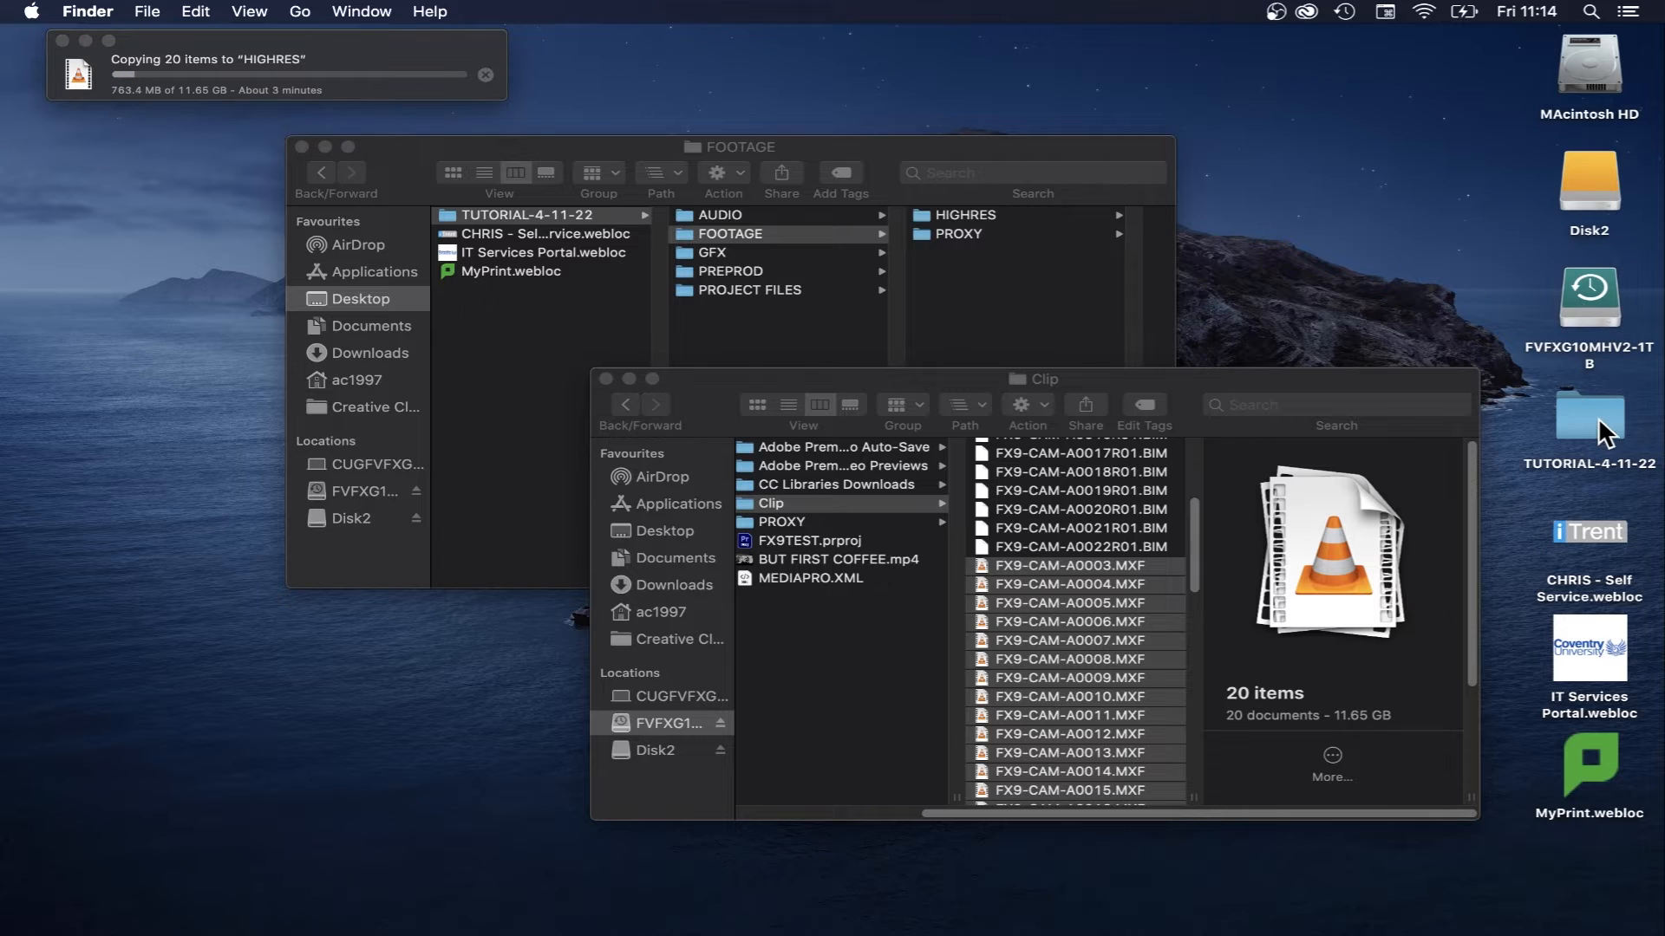
click(1599, 431)
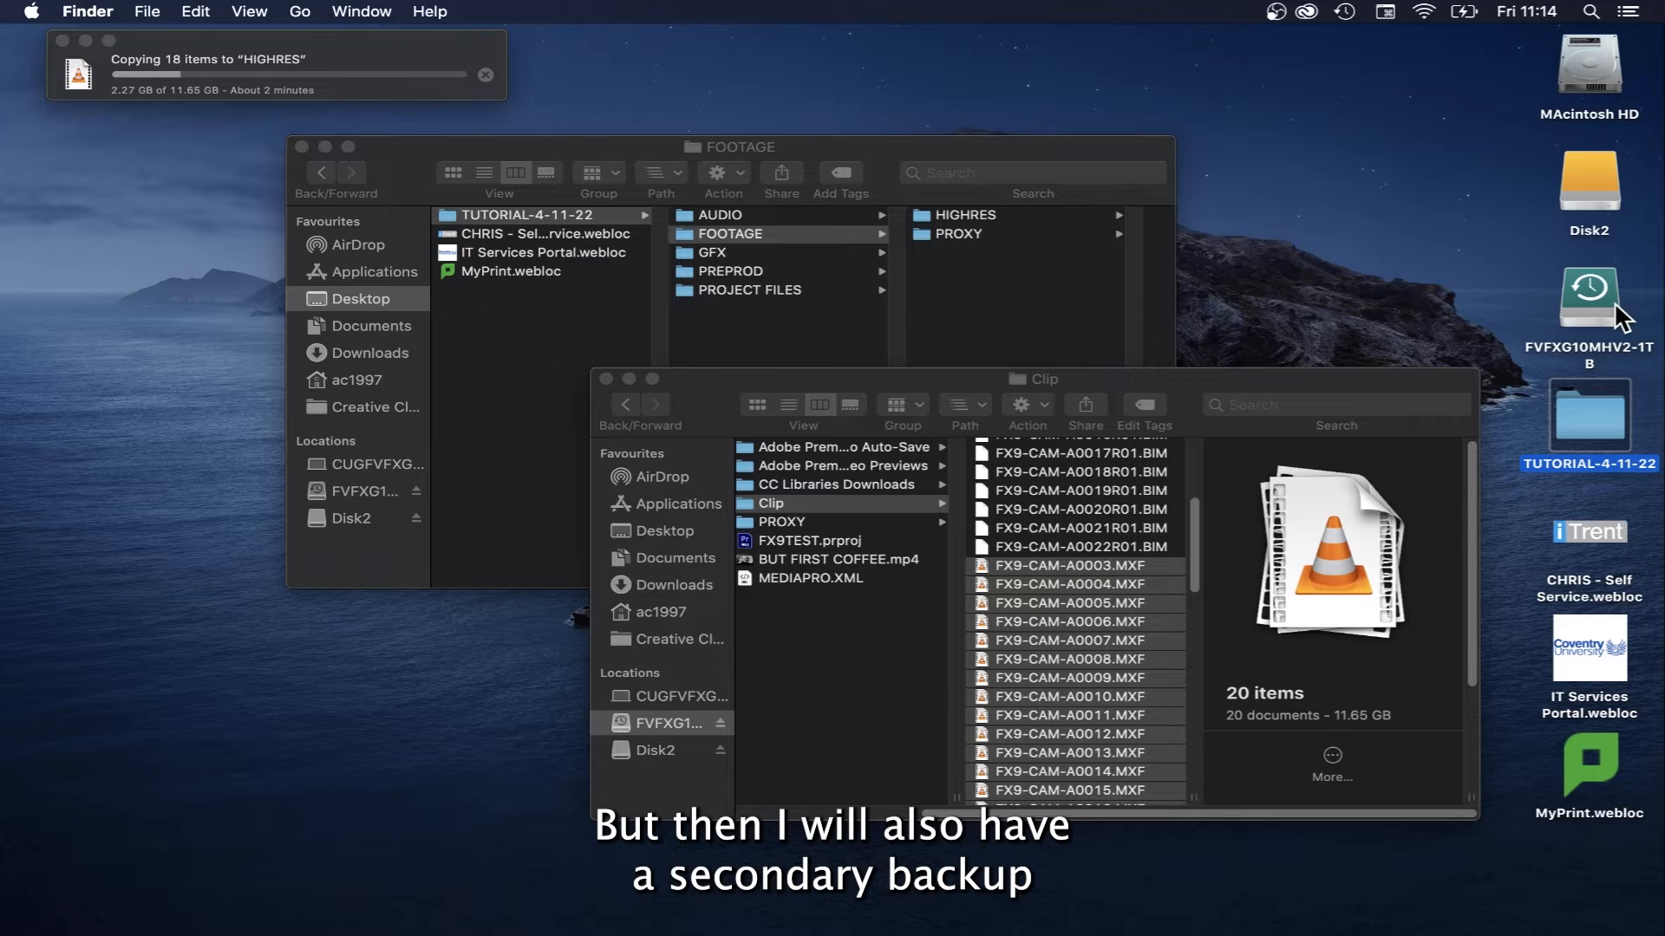
click(1580, 176)
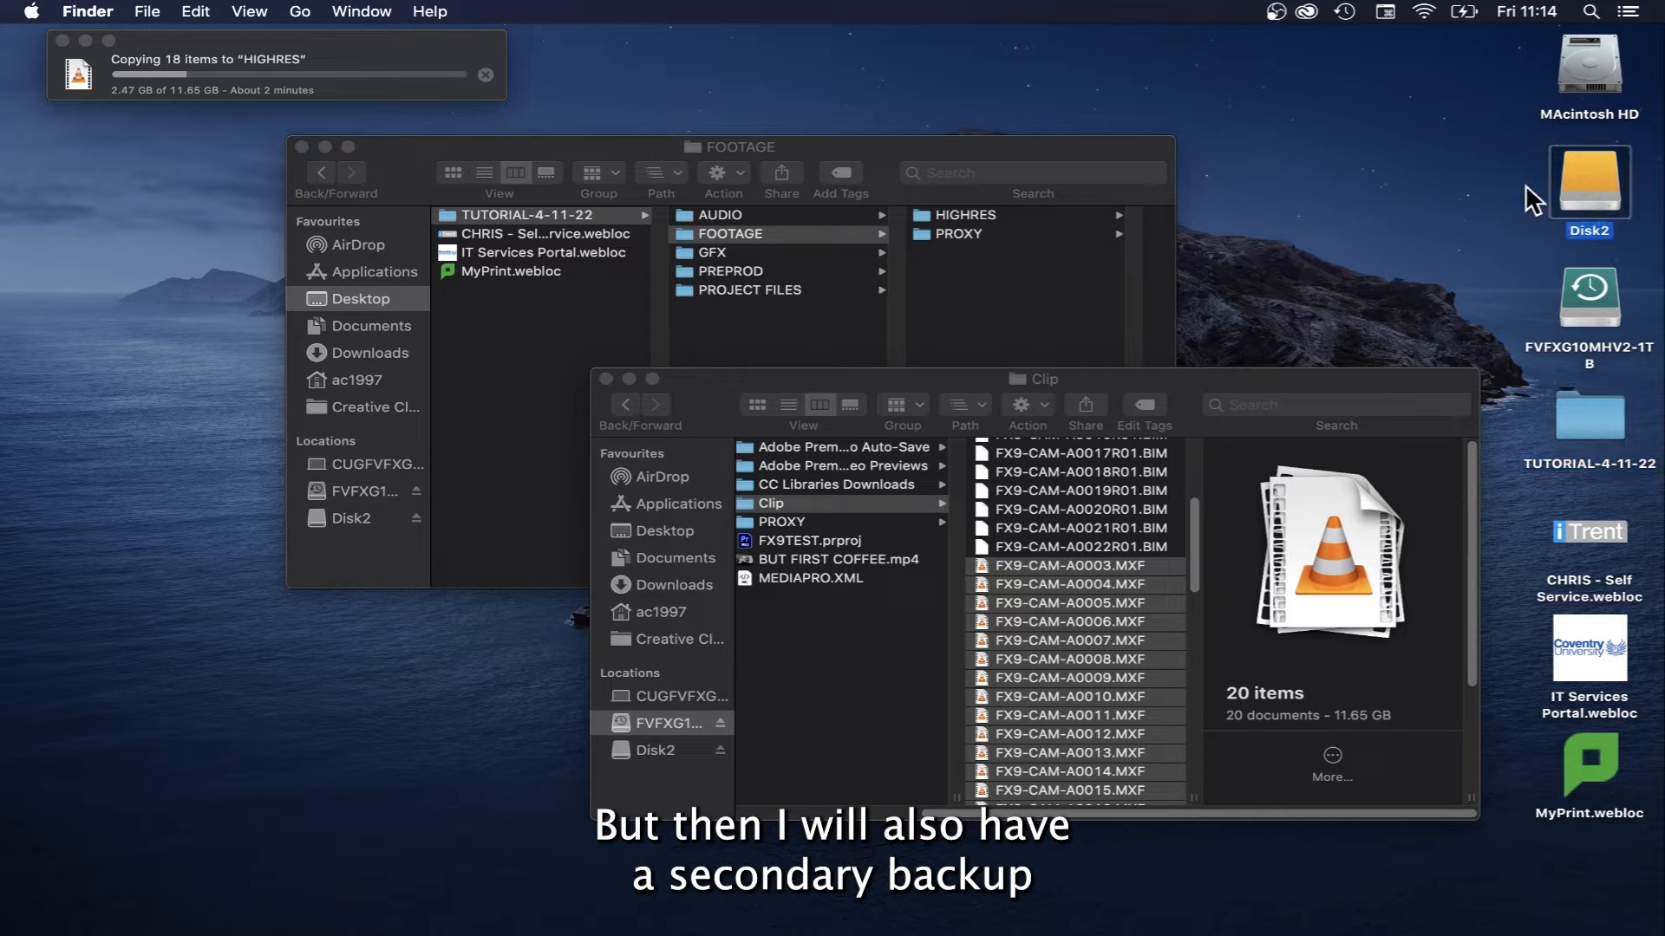
drag(1199, 373, 1037, 418)
mouse_move(1571, 404)
mouse_down()
mouse_move(1571, 201)
mouse_move(1579, 402)
mouse_up()
click(1360, 307)
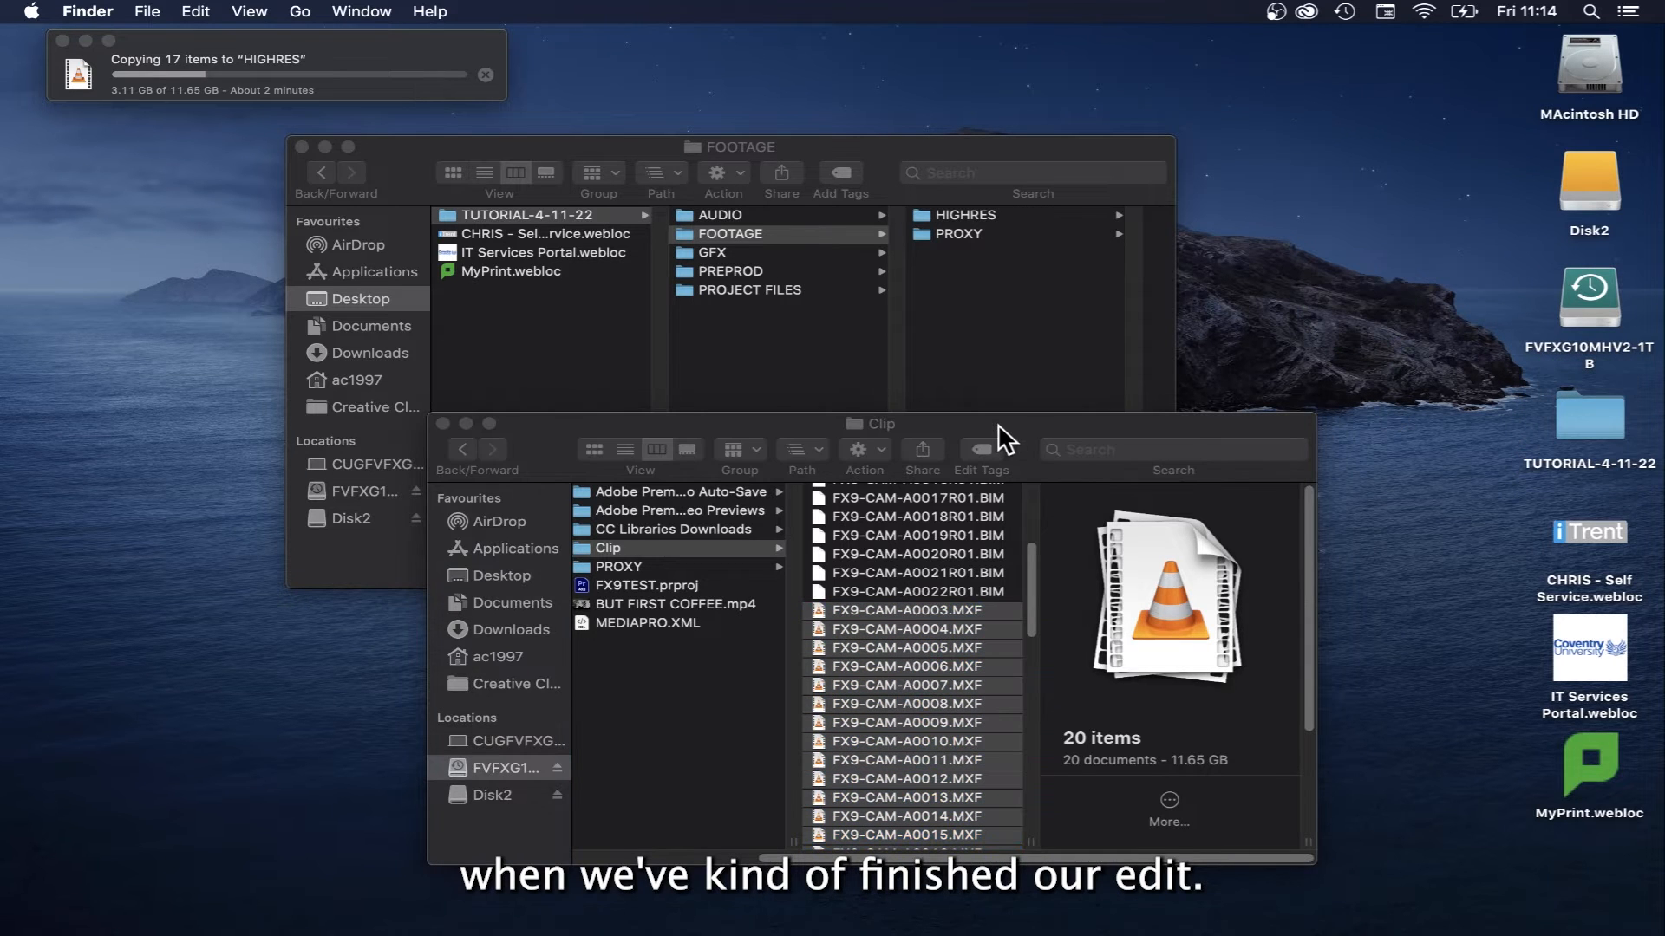
drag(366, 45, 964, 332)
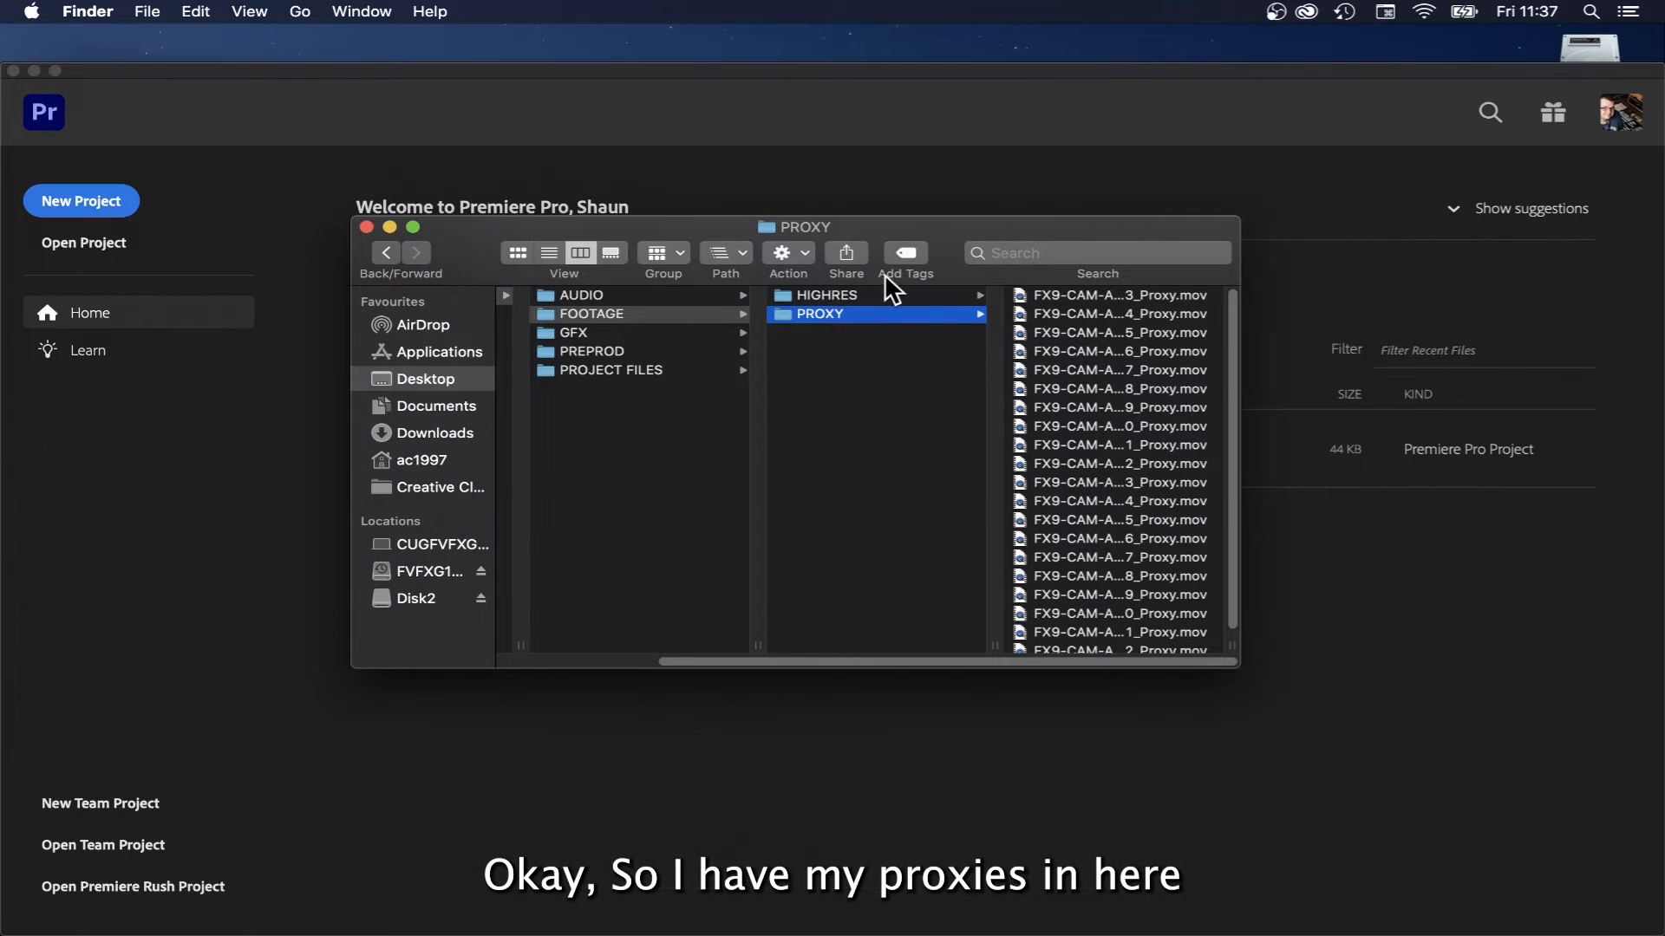
- Check the contents of the HIGHRES and PROXY folders inside FOOTAGE
click(912, 297)
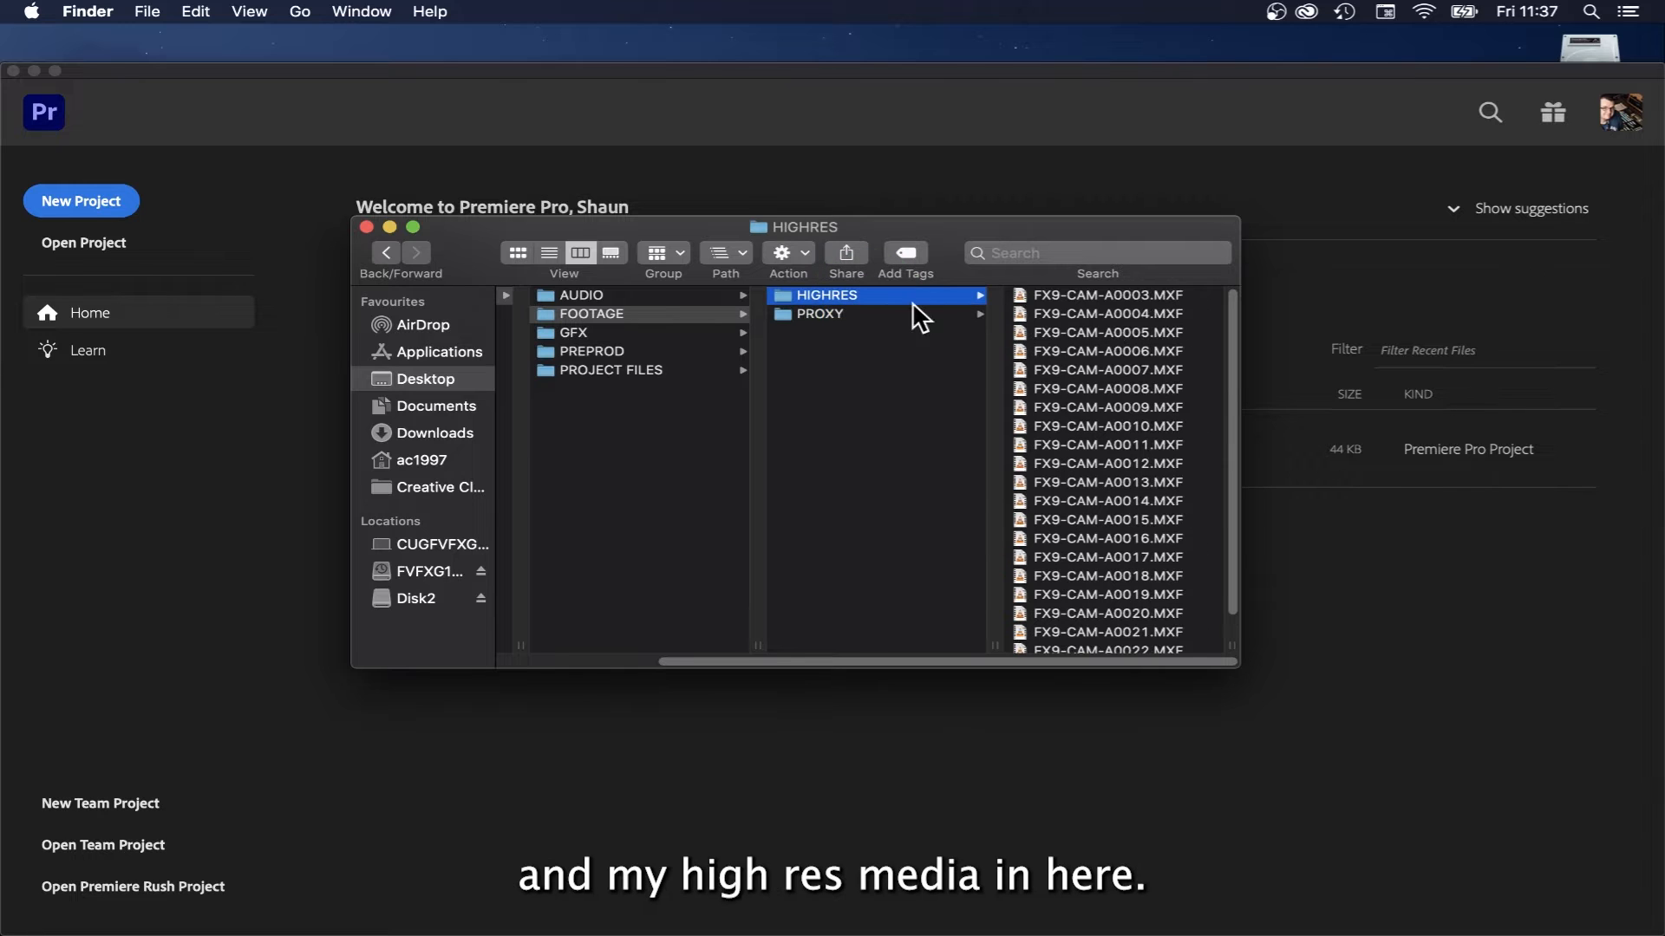
click(839, 313)
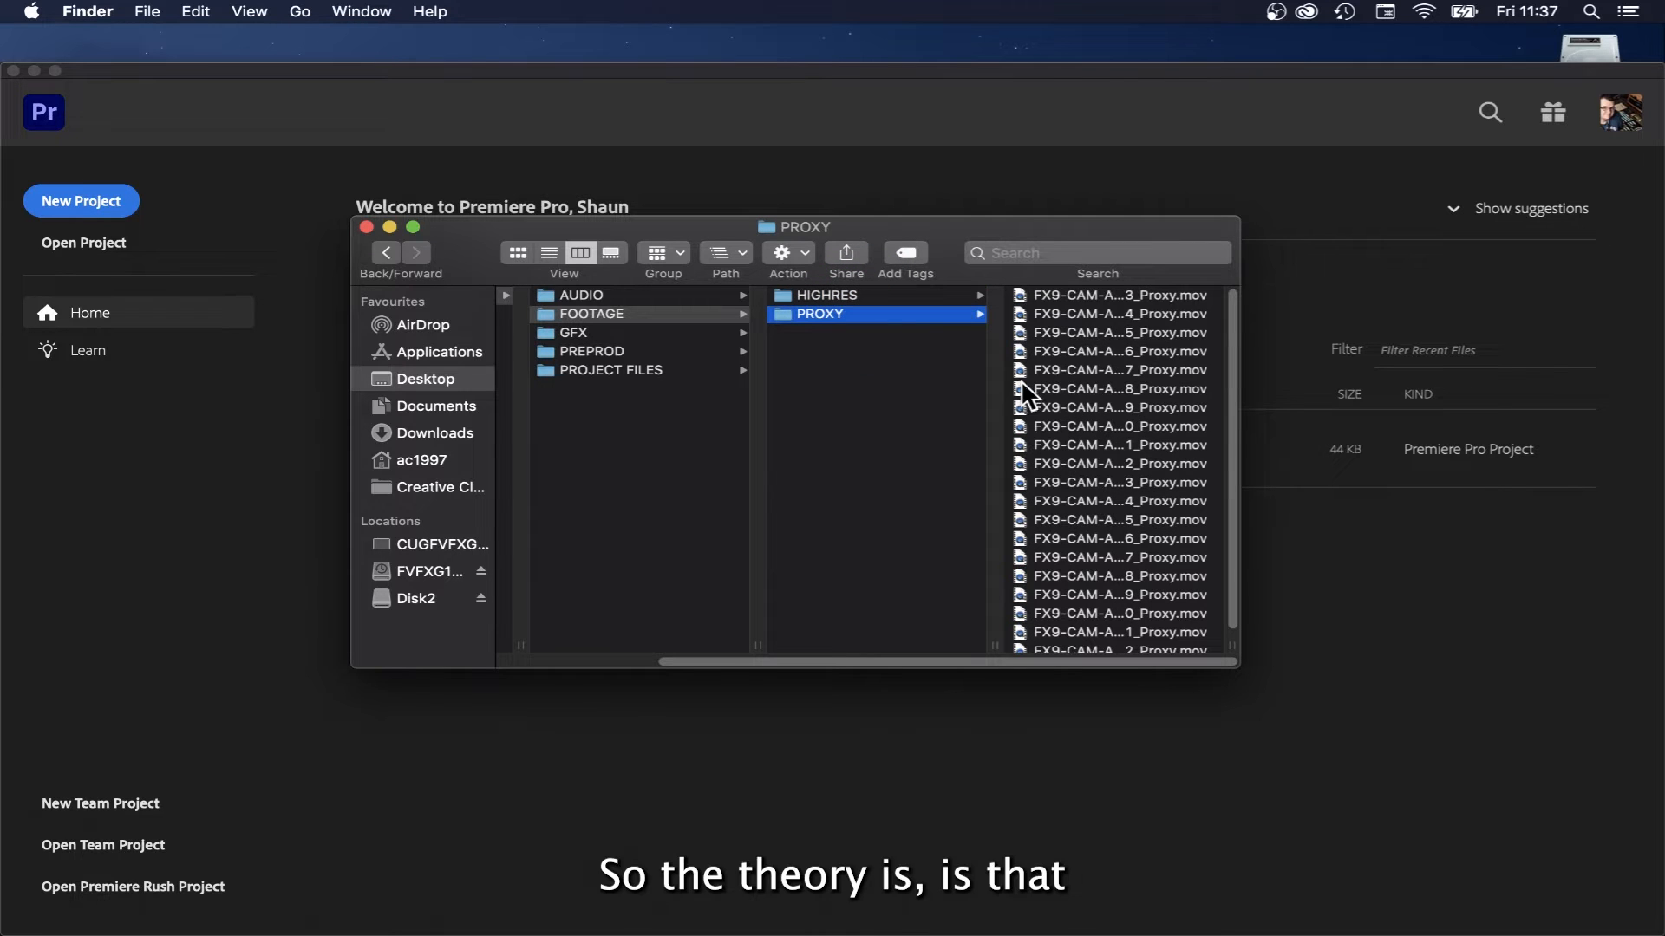
click(856, 296)
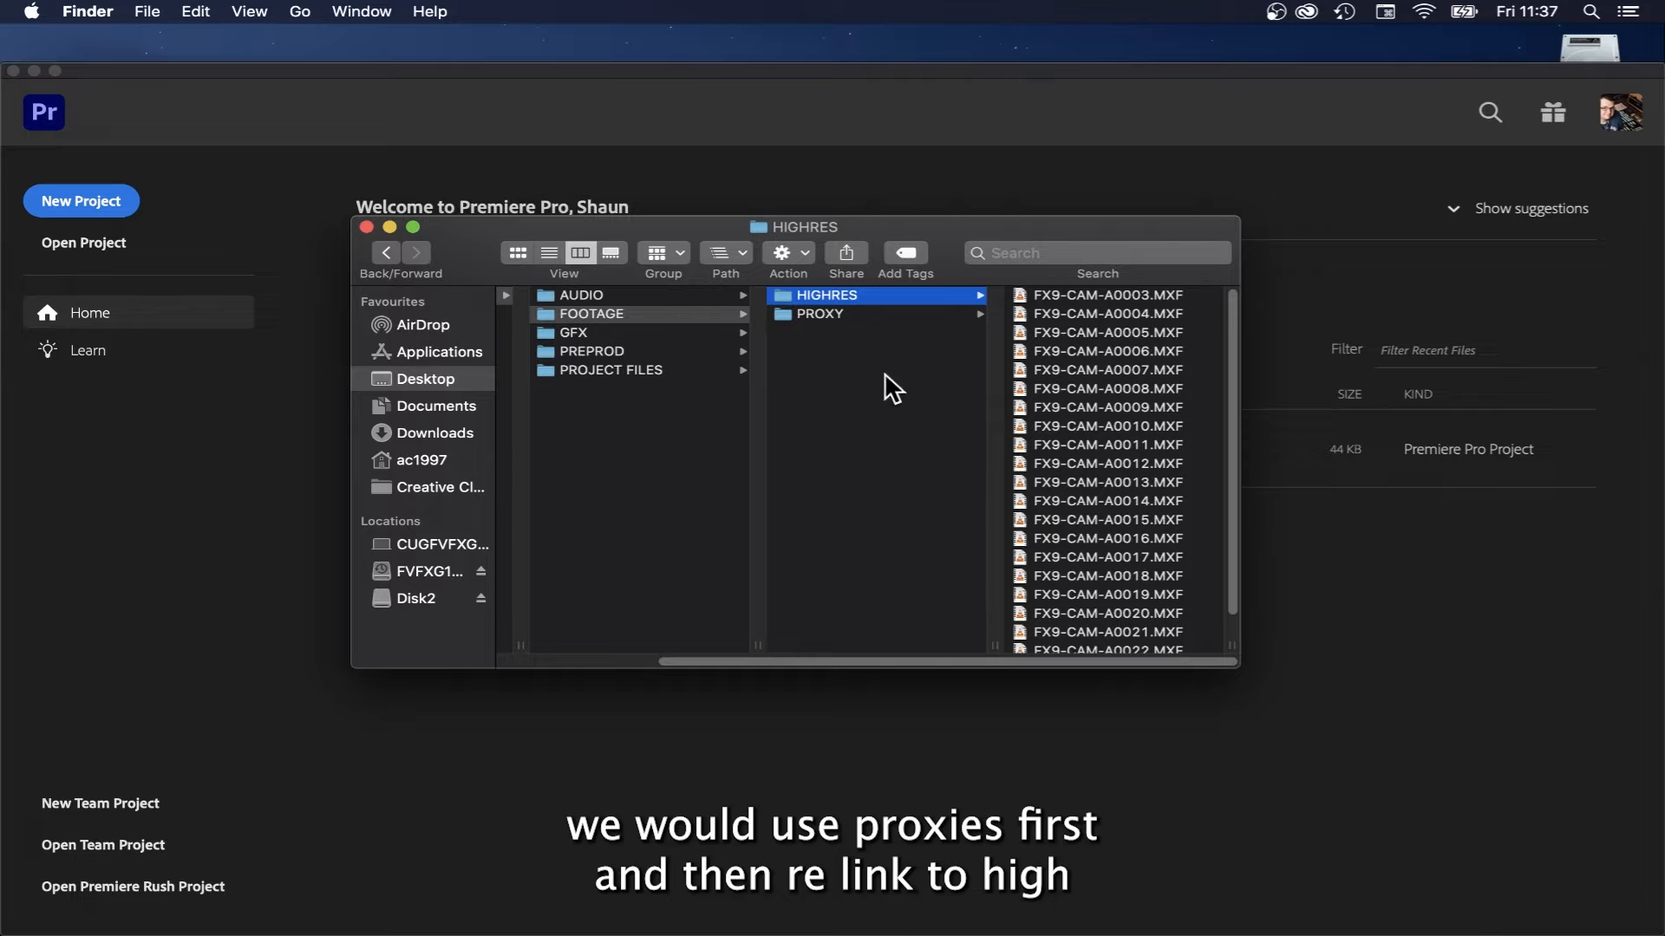
click(852, 313)
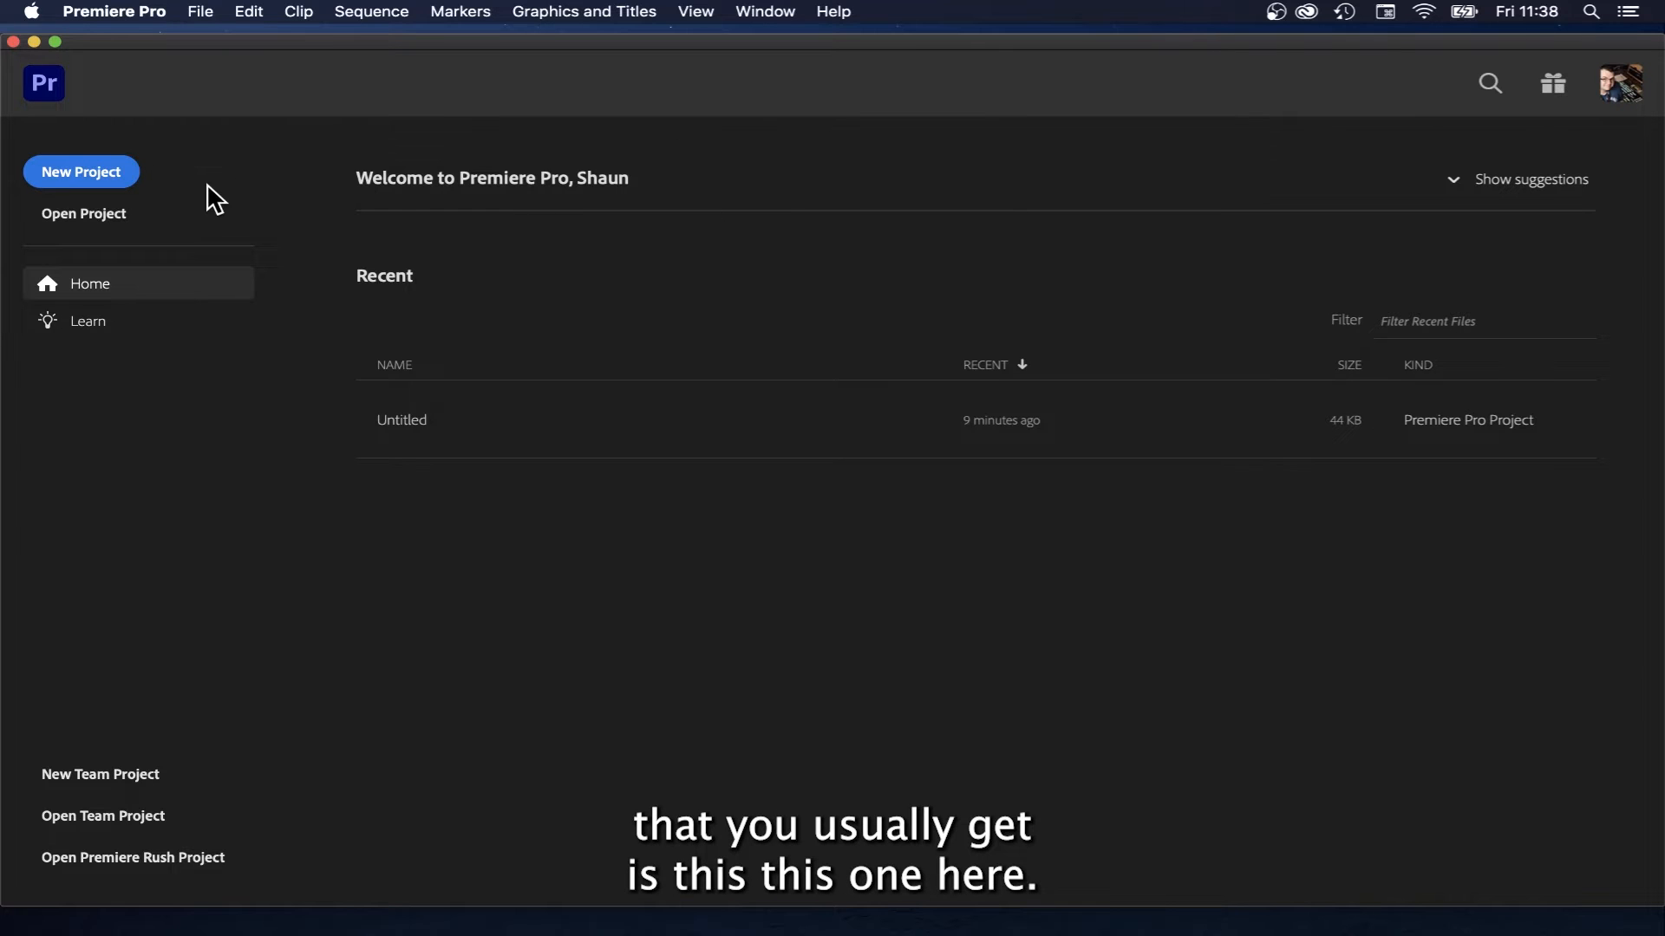
- Locate the Adobe Premiere Pro 2022 folder in the Mac's Applications folder, and close that window
mouse_move(971, 923)
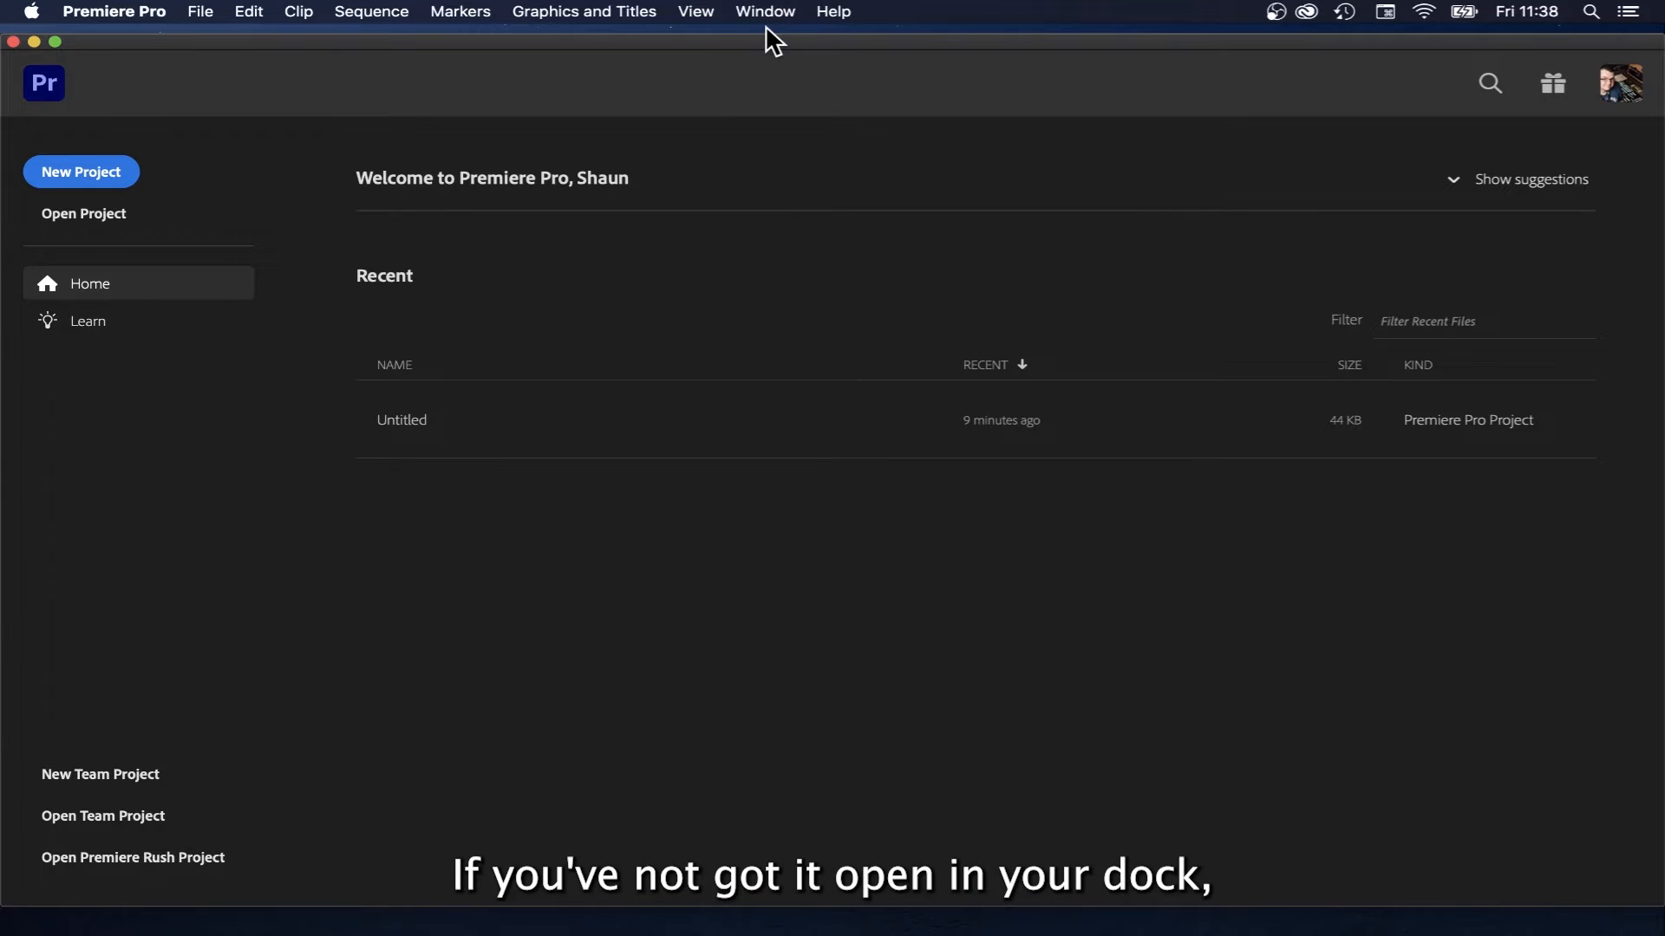
drag(760, 38, 754, 73)
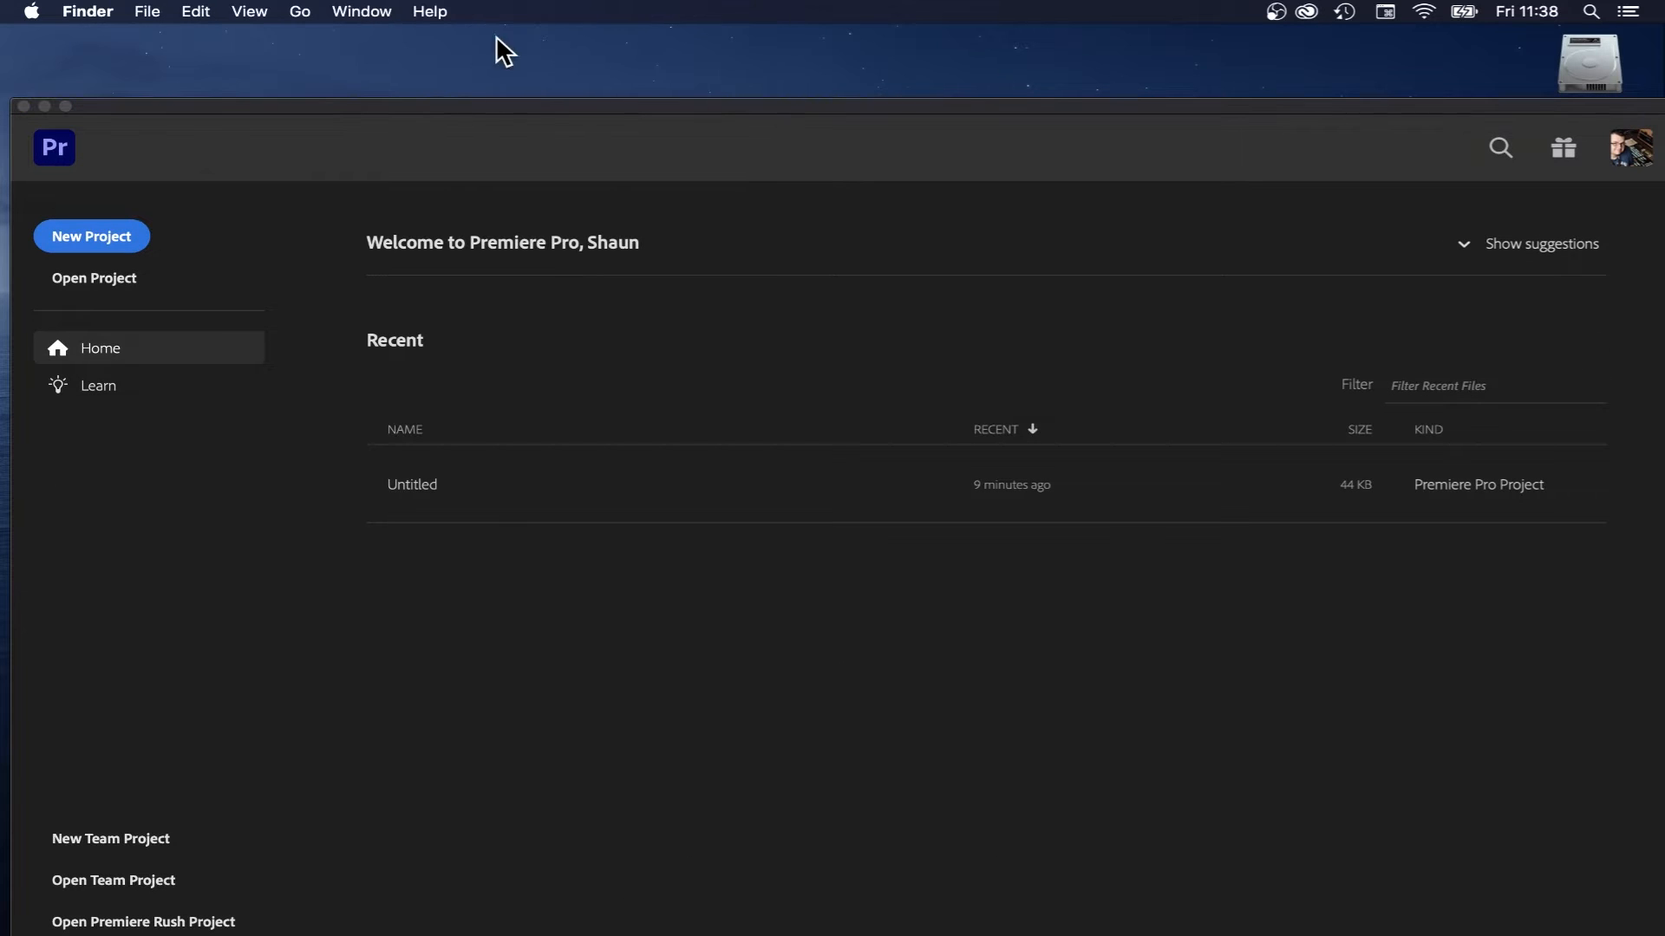
click(297, 13)
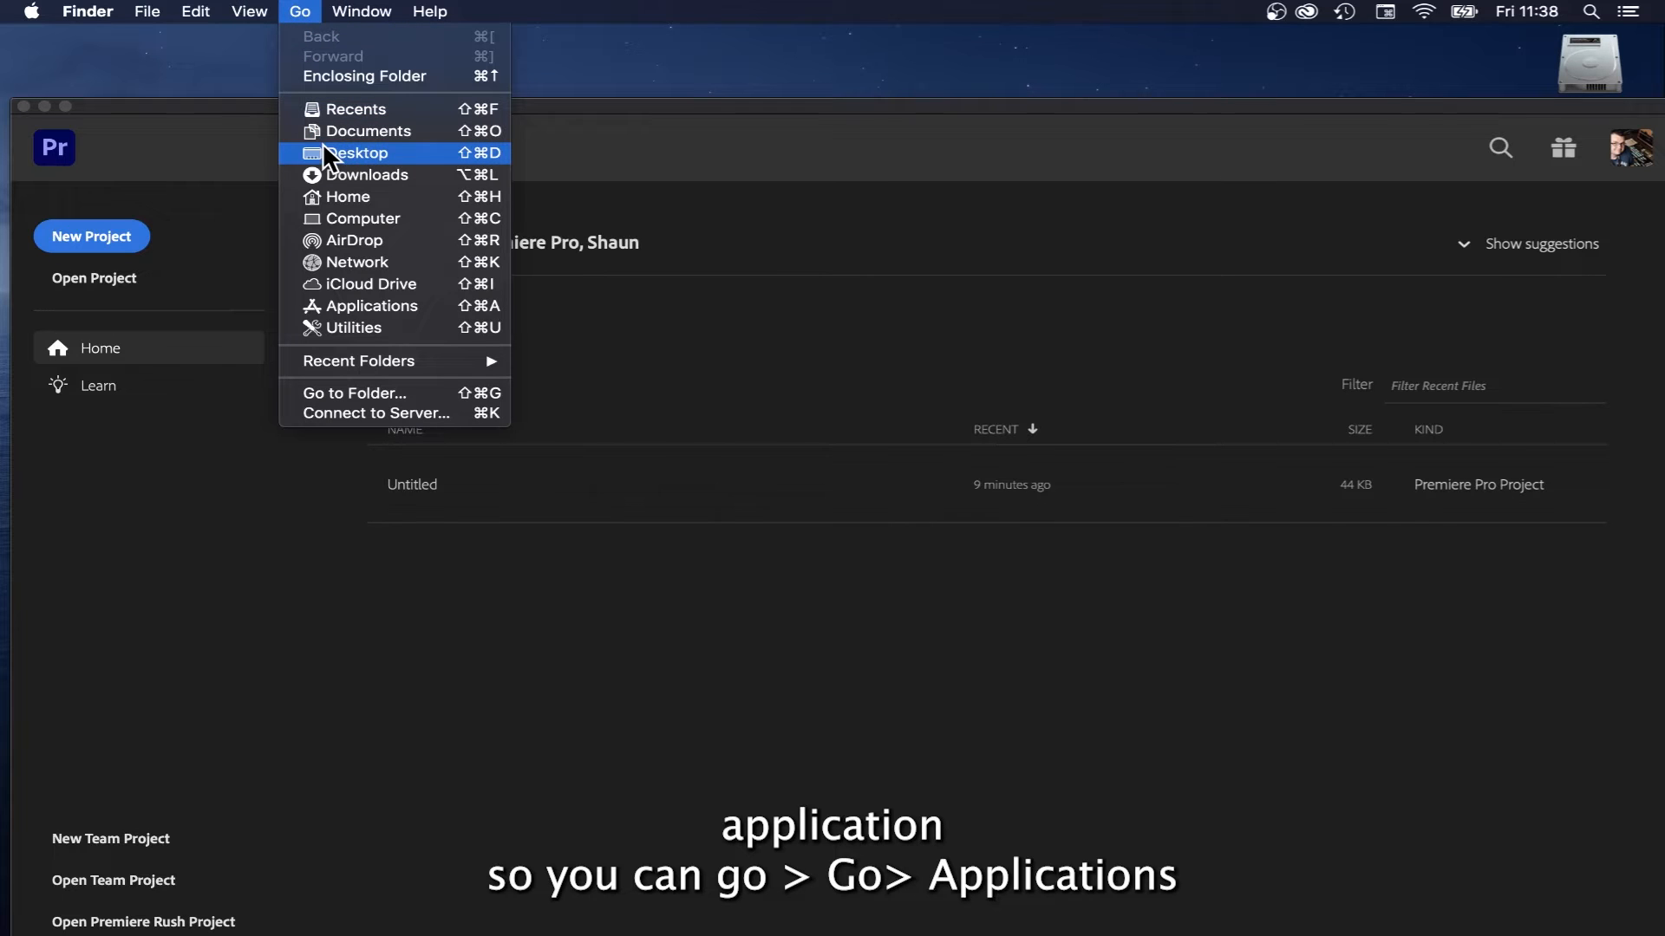
click(371, 309)
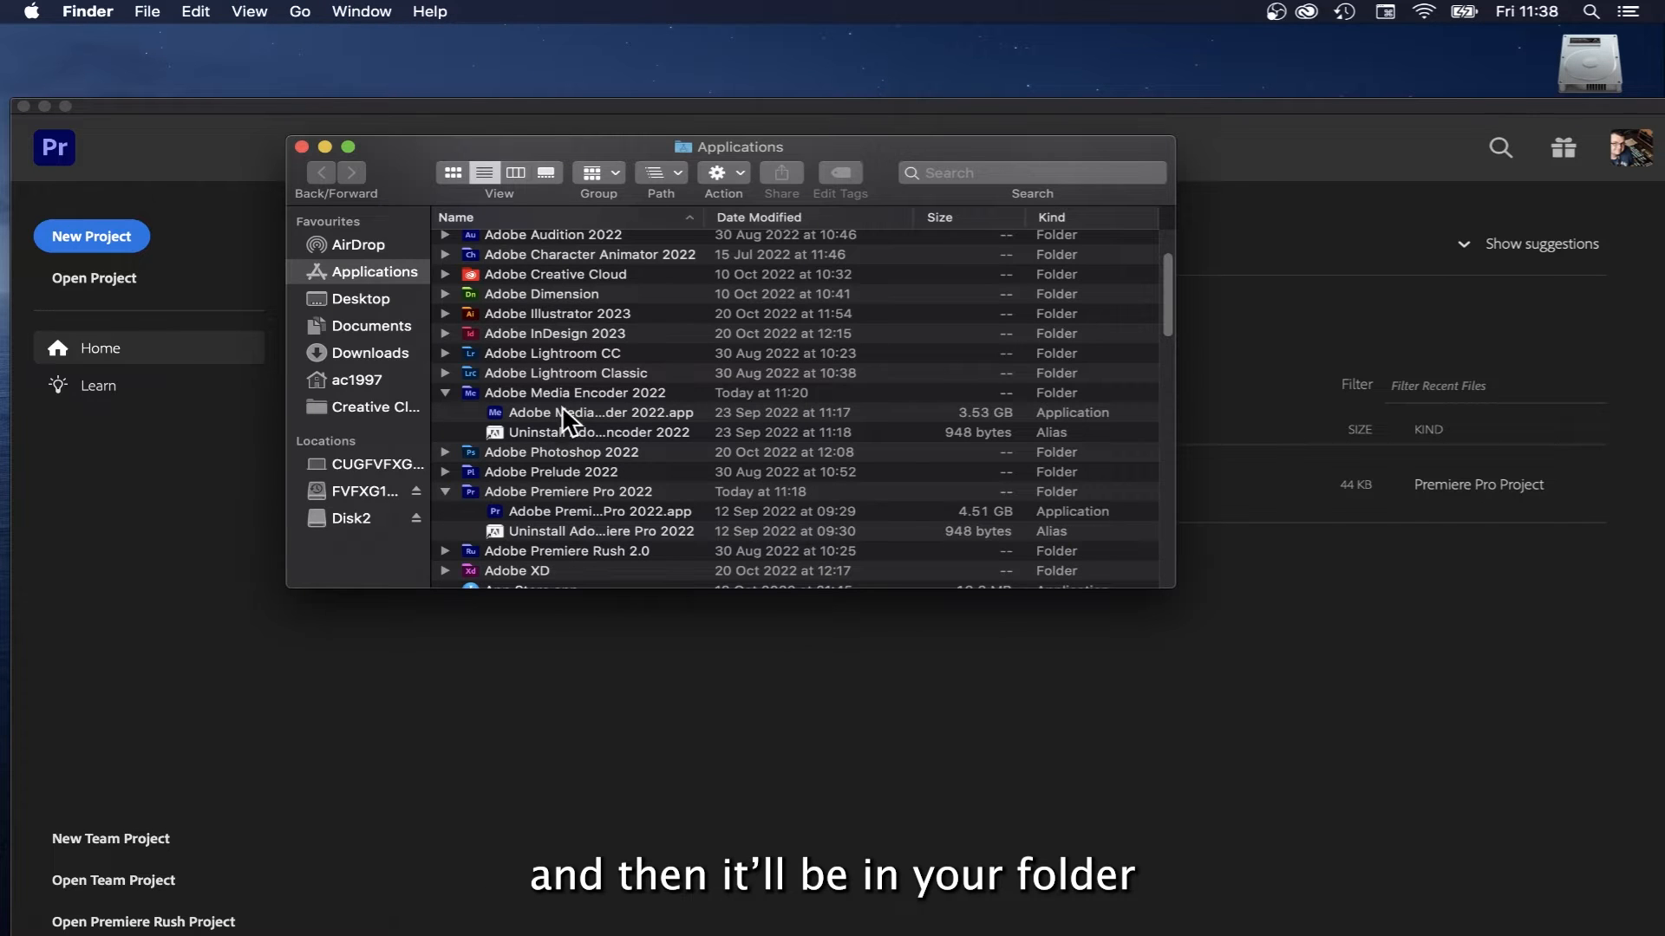
click(646, 494)
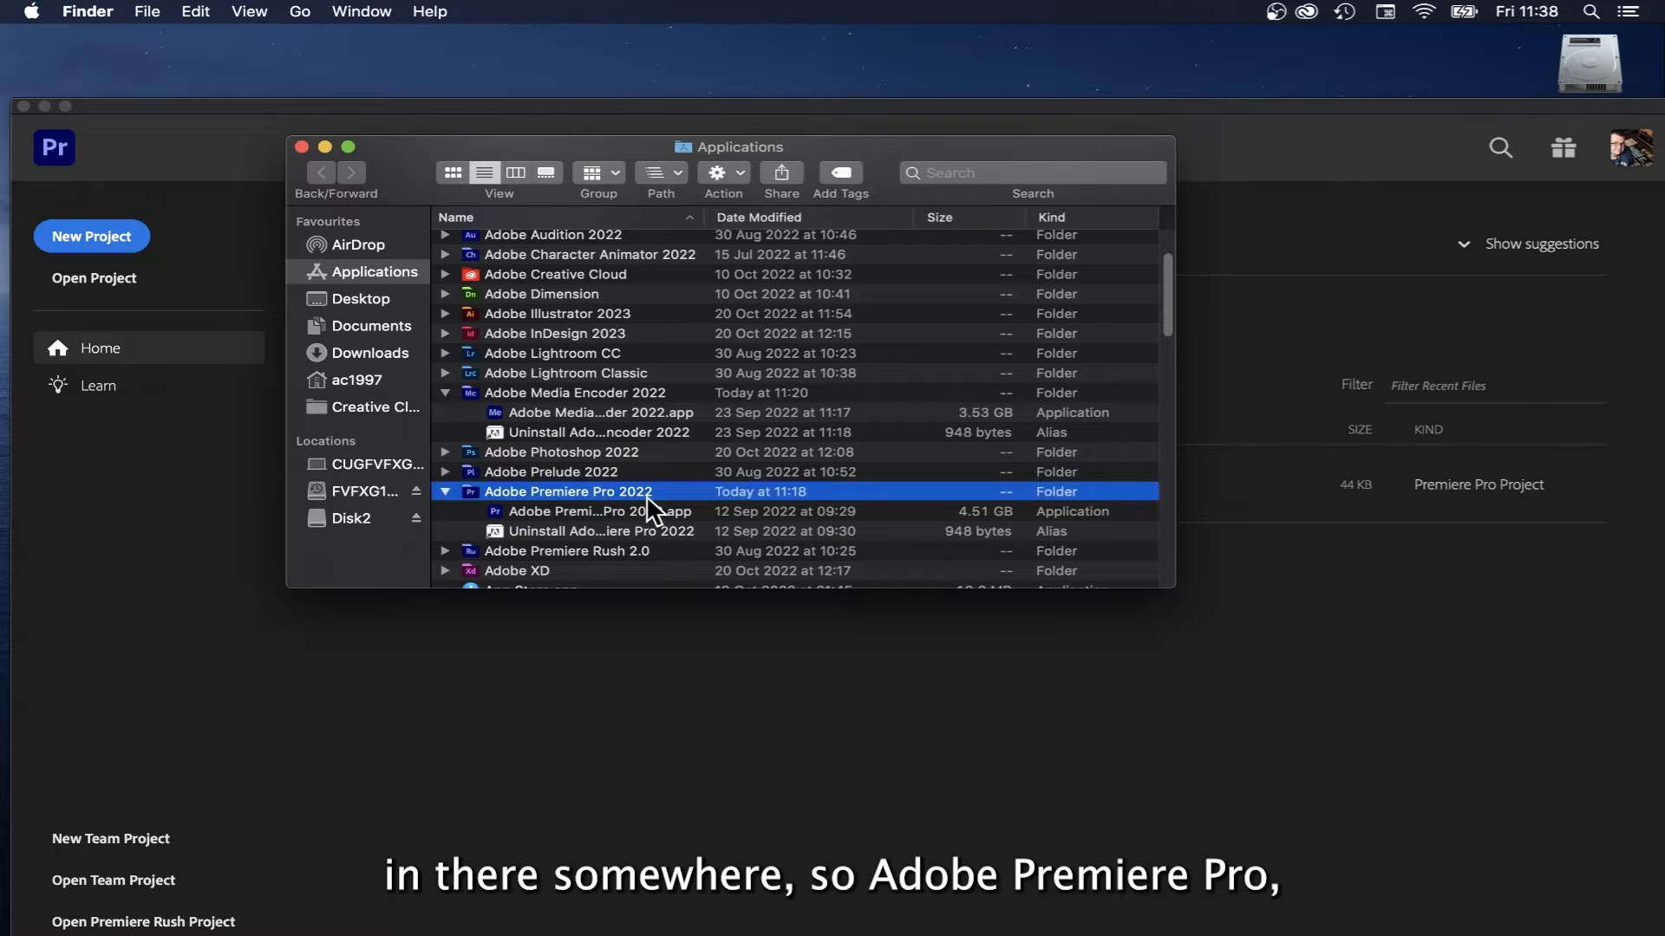
click(302, 146)
- Search the Mac with Spotlight for "premier" and open Adobe Premiere Pro 2022 from the result
click(1598, 17)
click(807, 271)
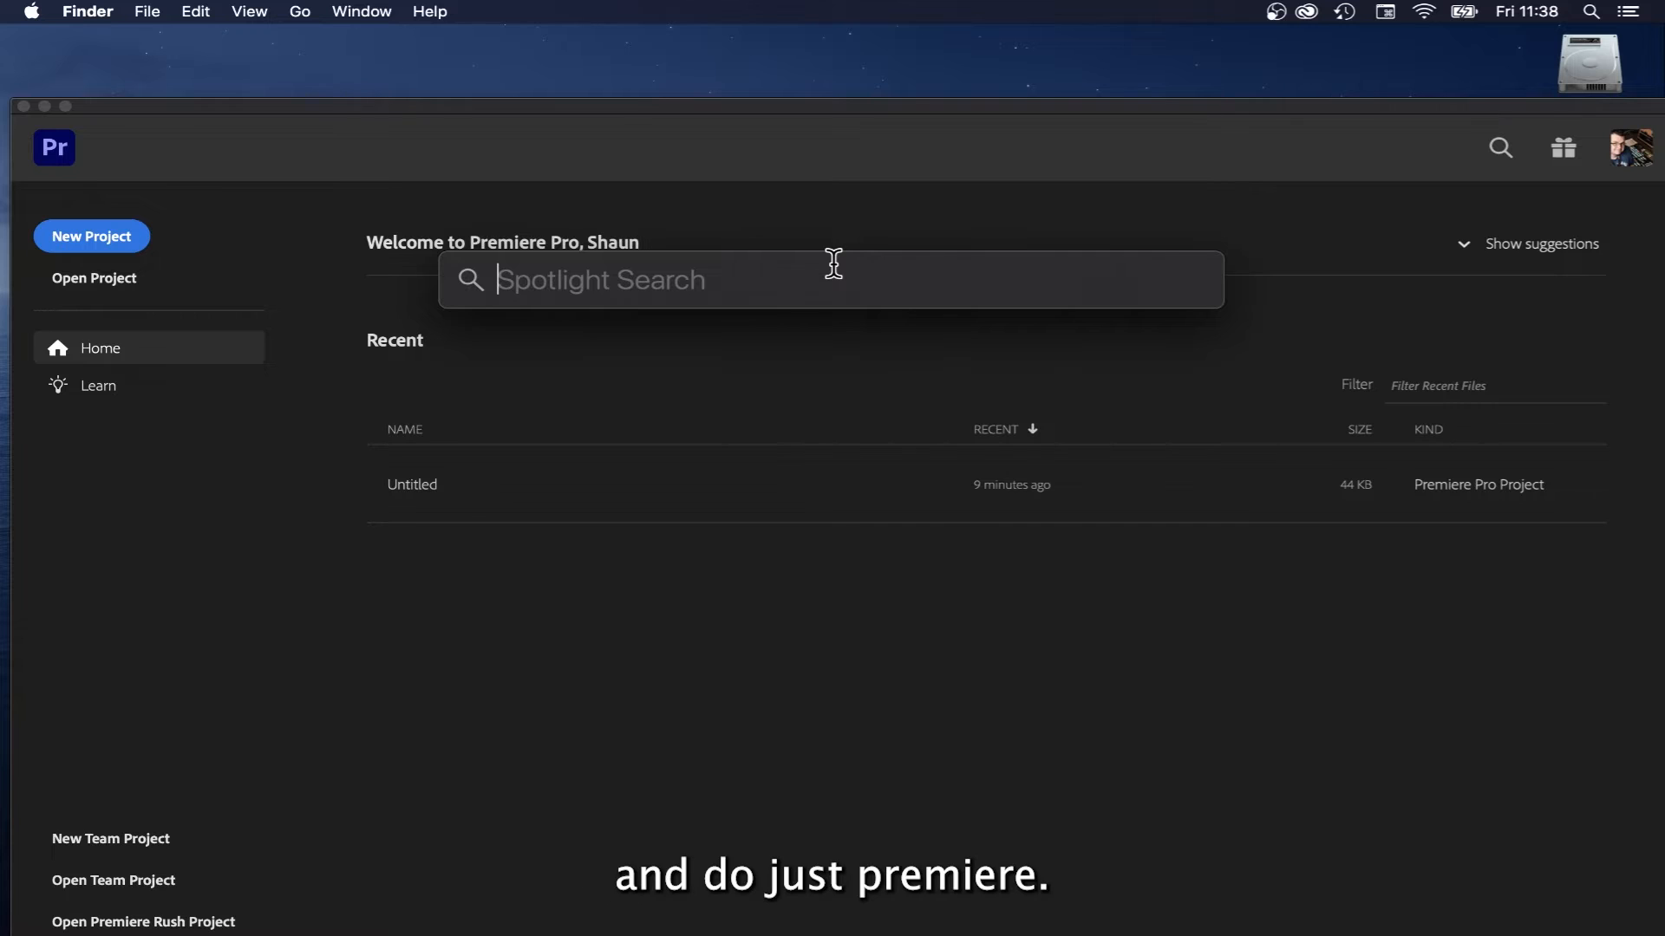
text(premier)
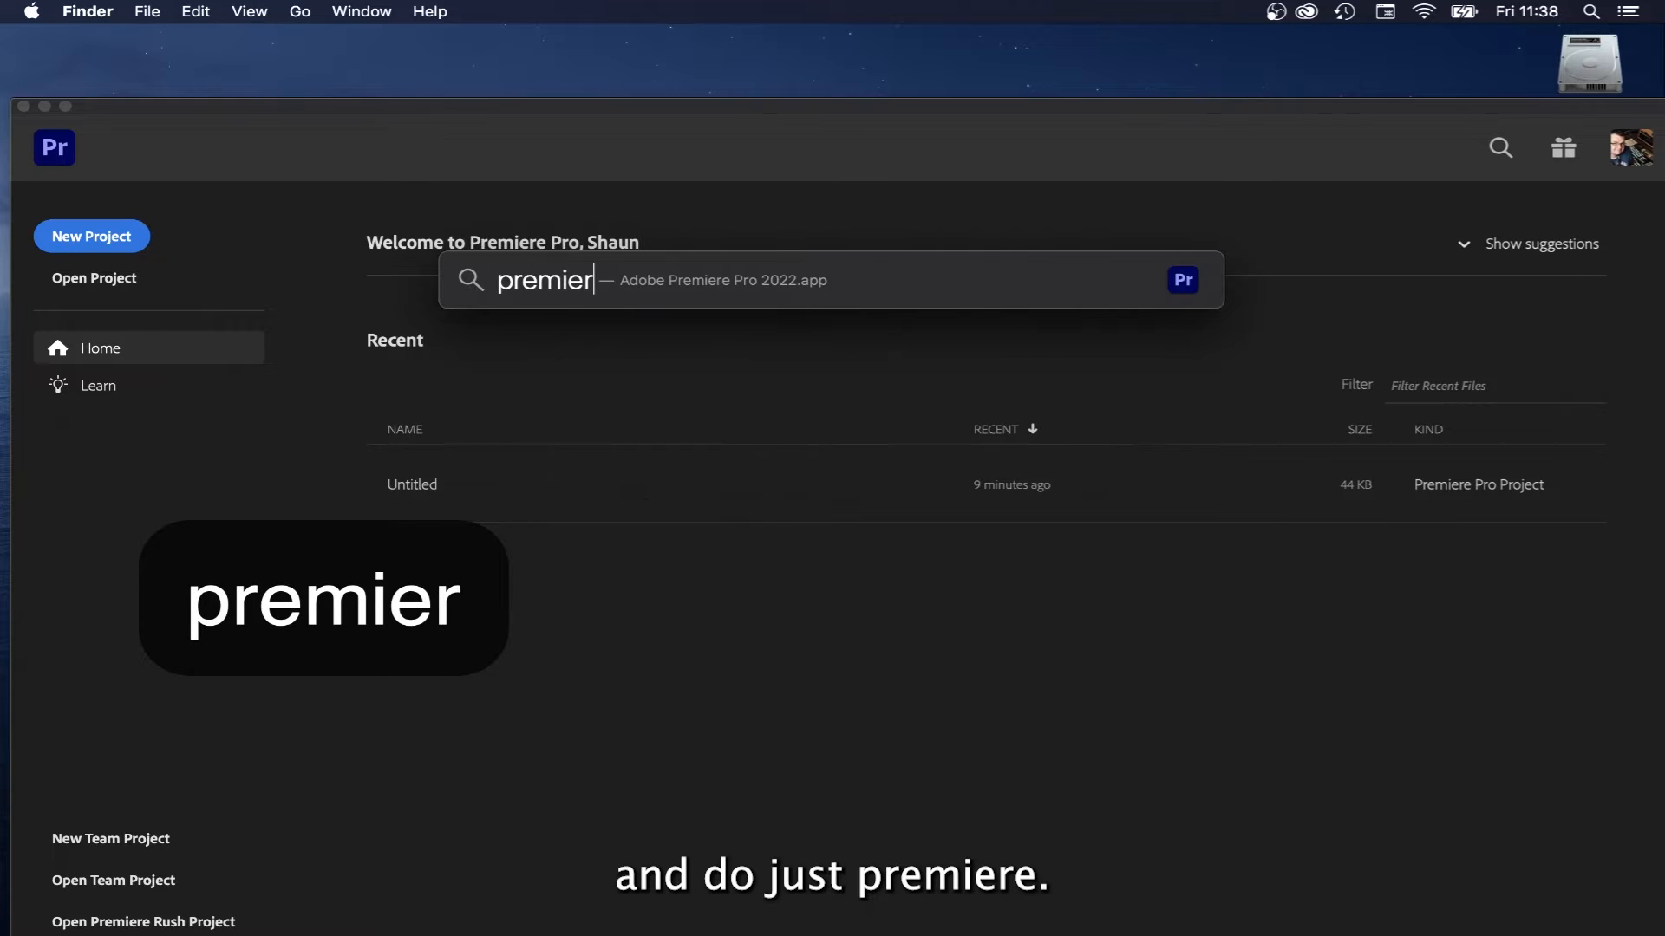
key(Return)
- Start a new Premiere Pro project and name it BUTFIRSTCOFFEE
click(117, 169)
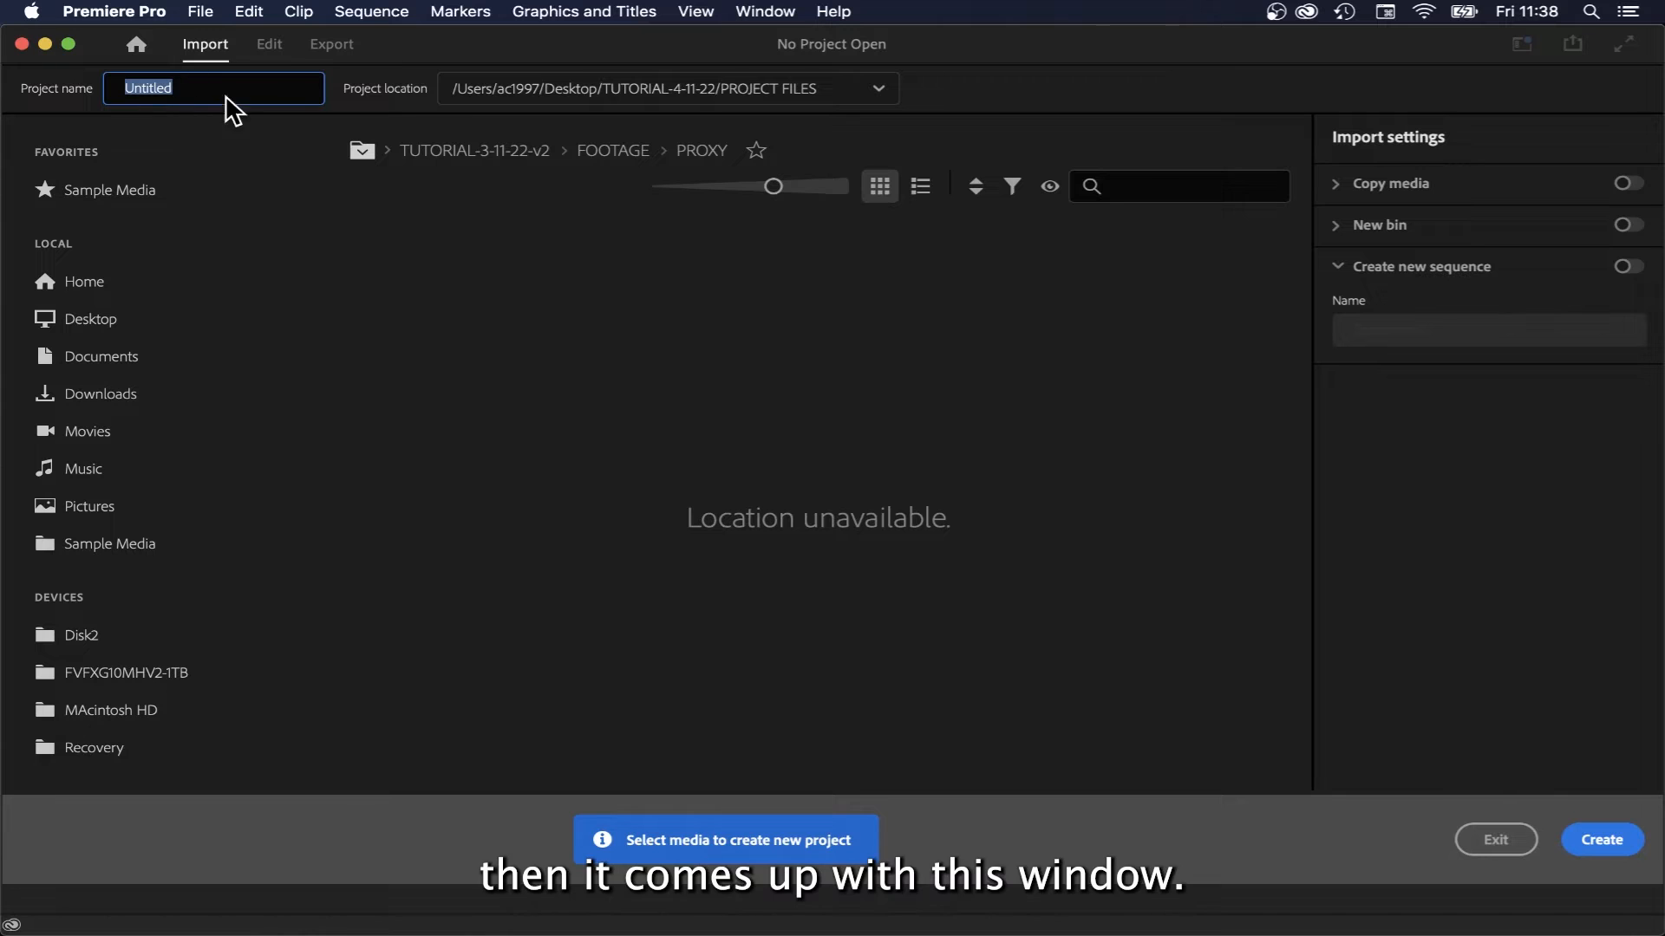
click(189, 91)
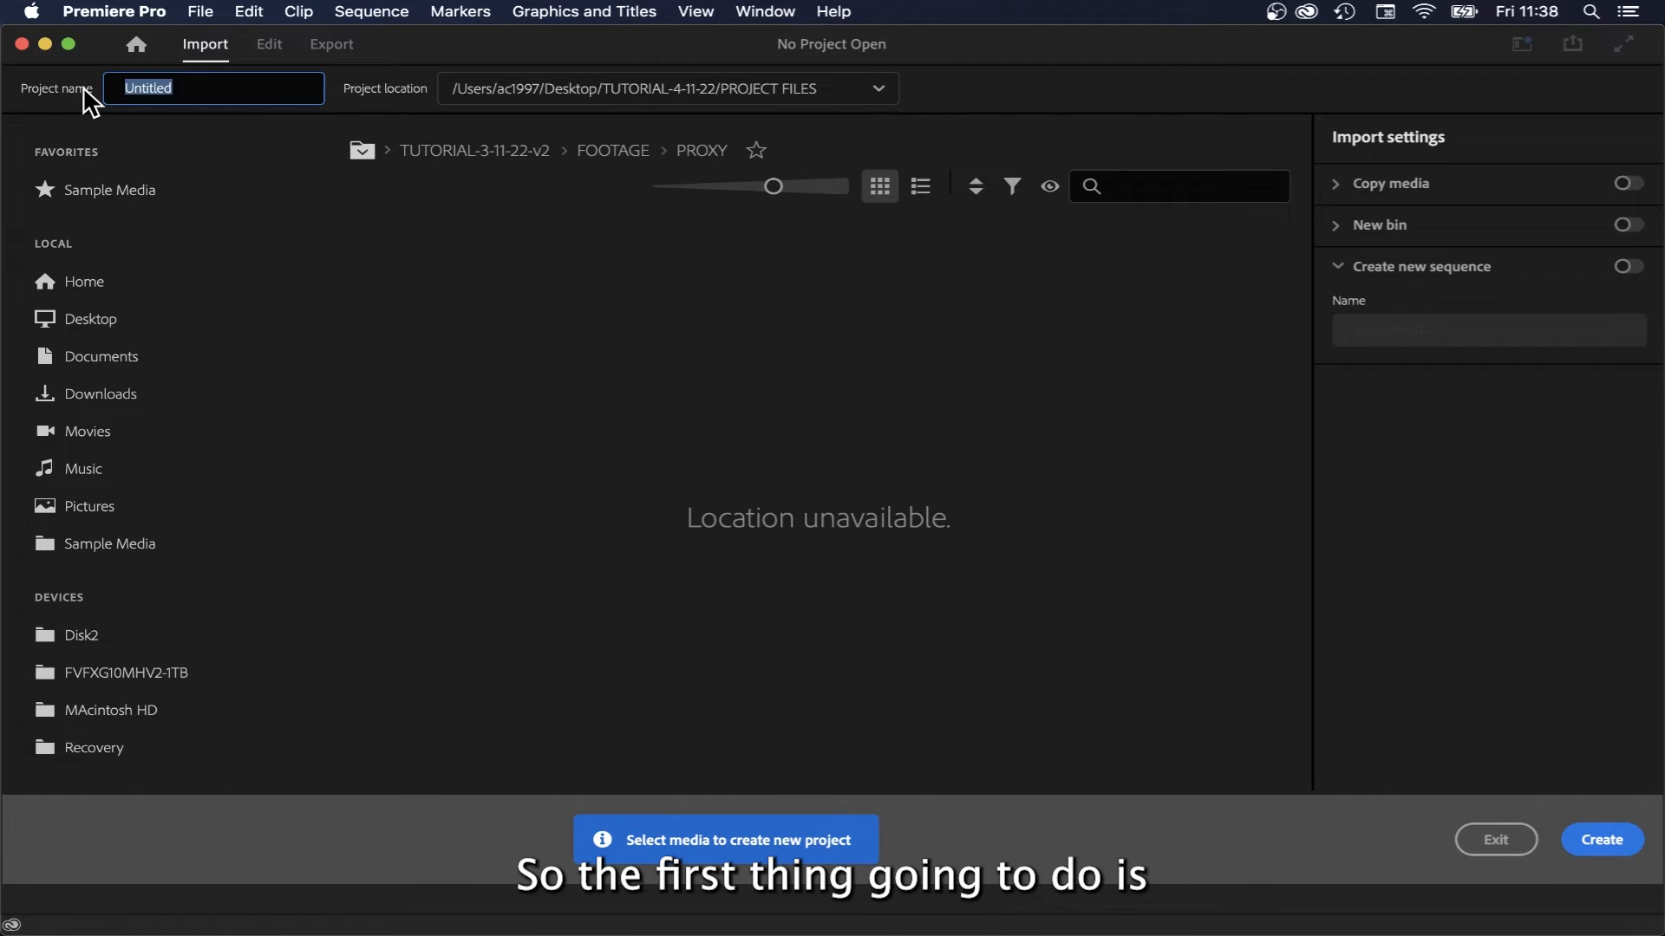
key(BackSpace)
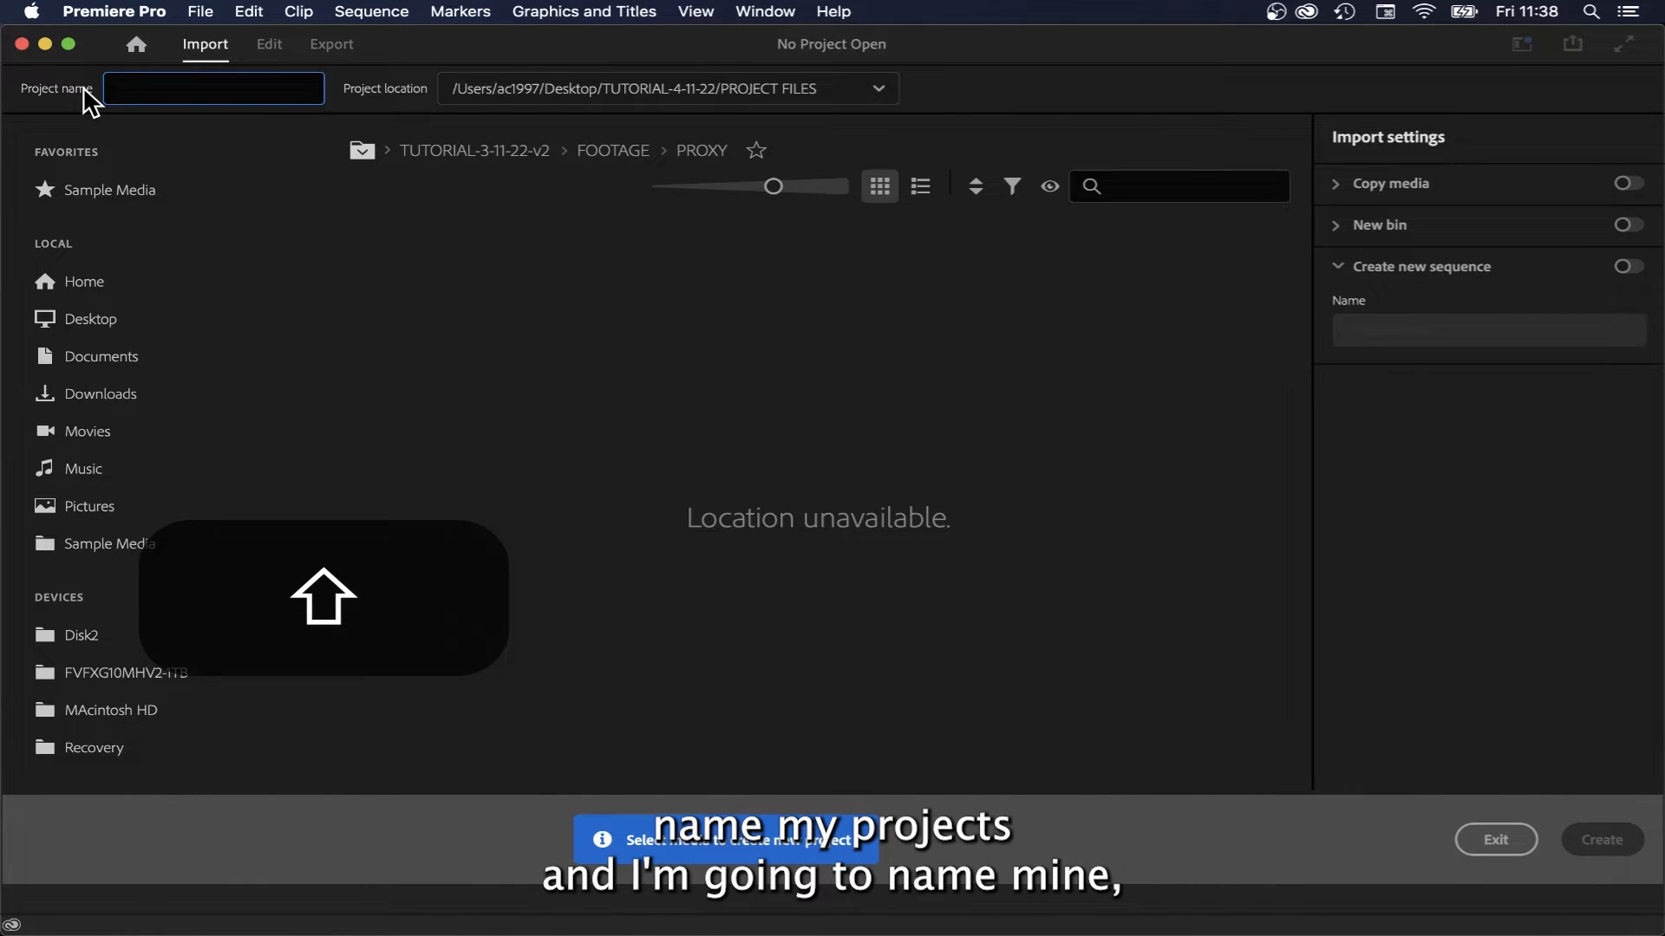
text(BUTFIRSTCOFFEE)
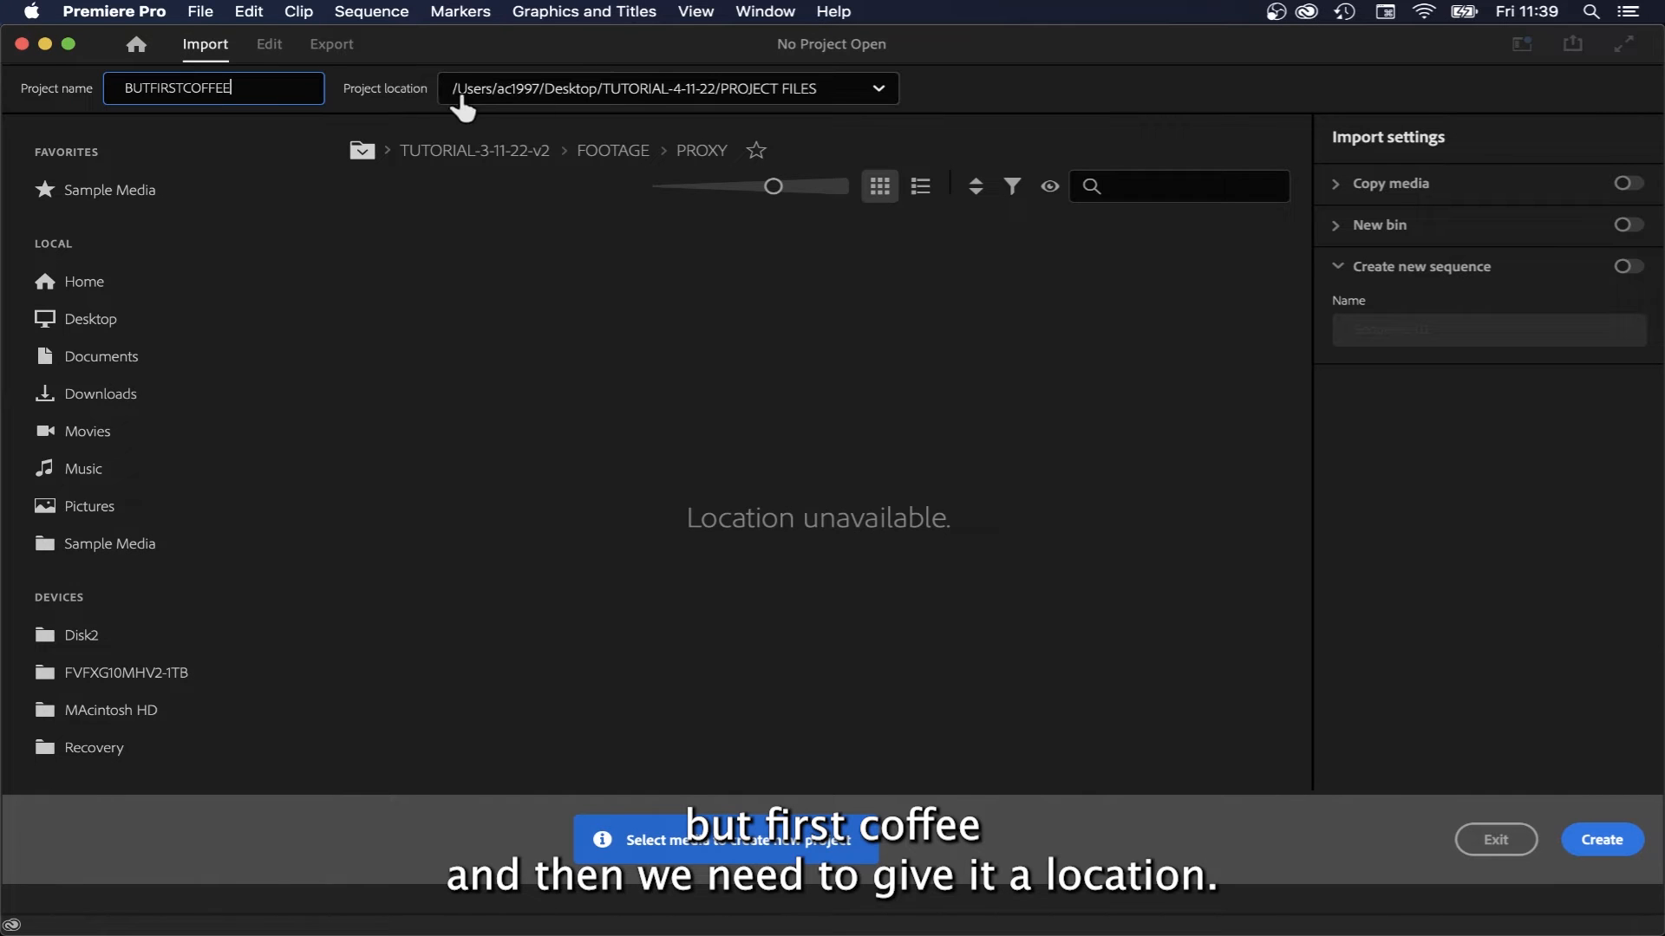
- Set the project location to the PROJECT FILES folder inside TUTORIAL-4-11-22 on the Desktop
click(863, 92)
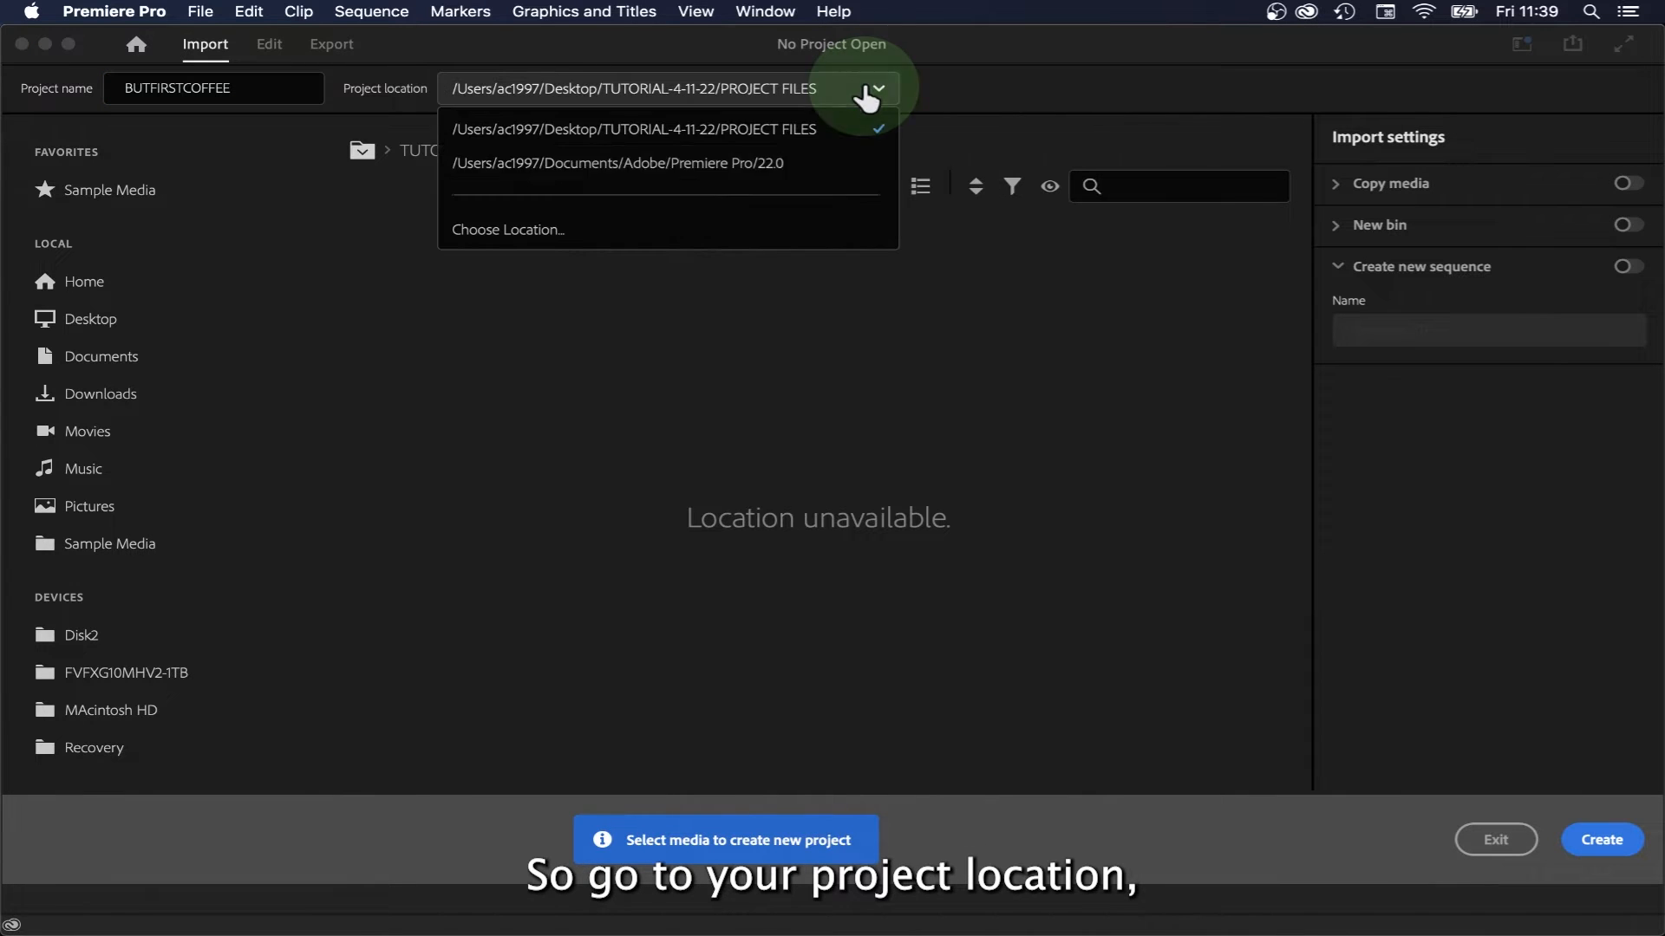
click(593, 238)
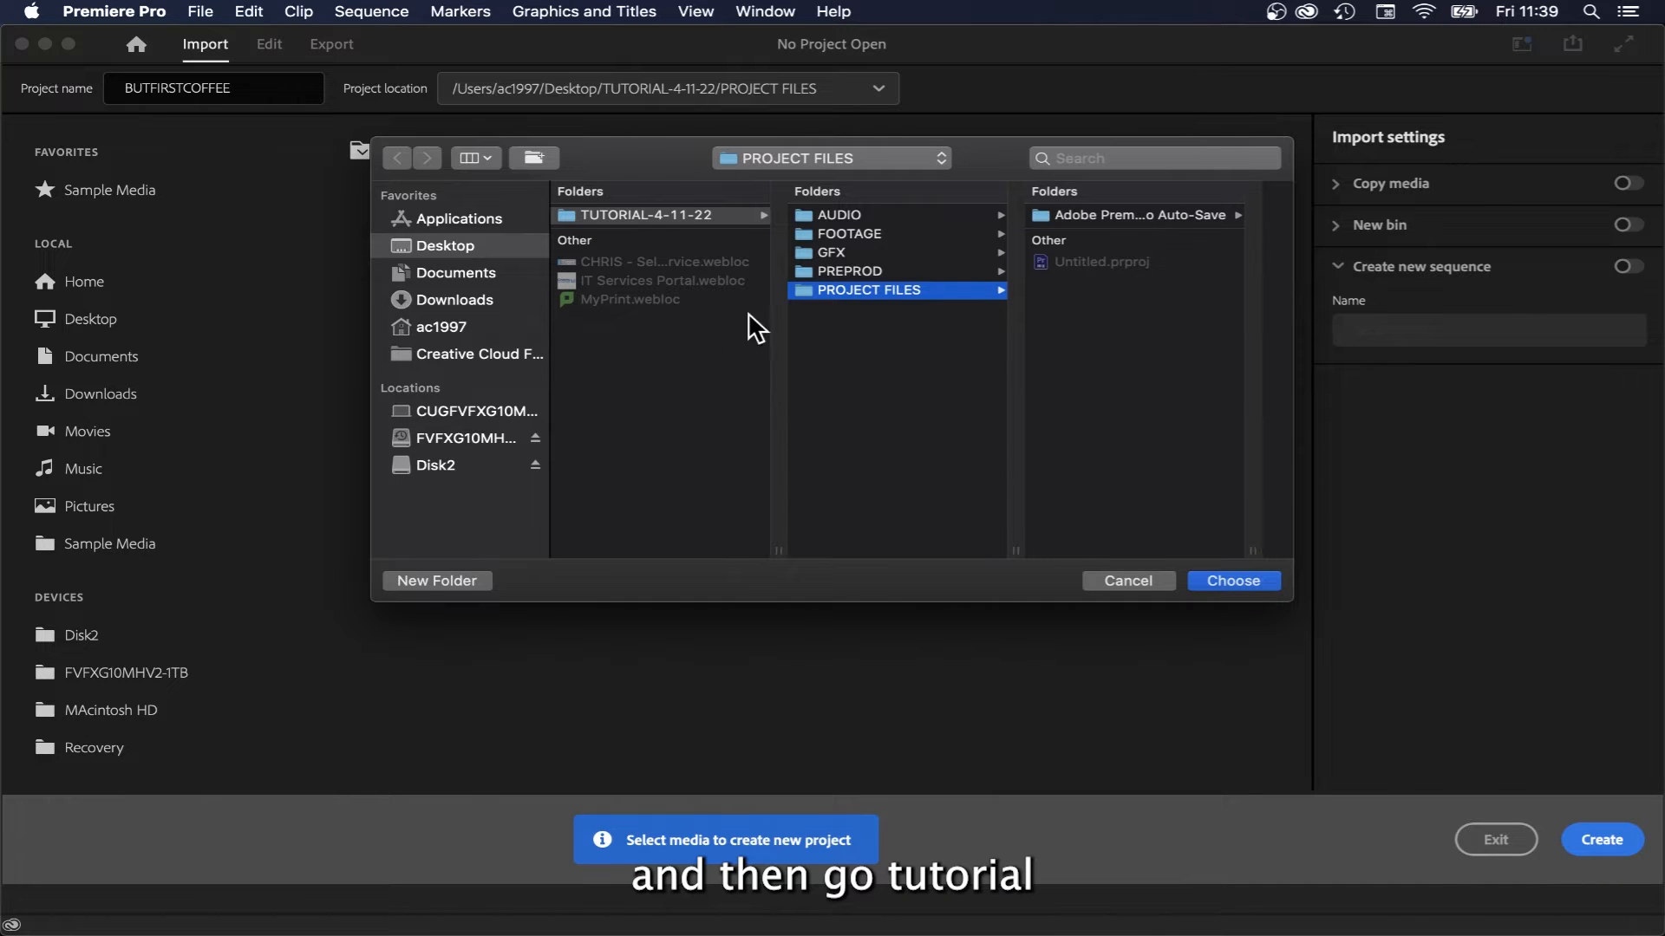
click(661, 212)
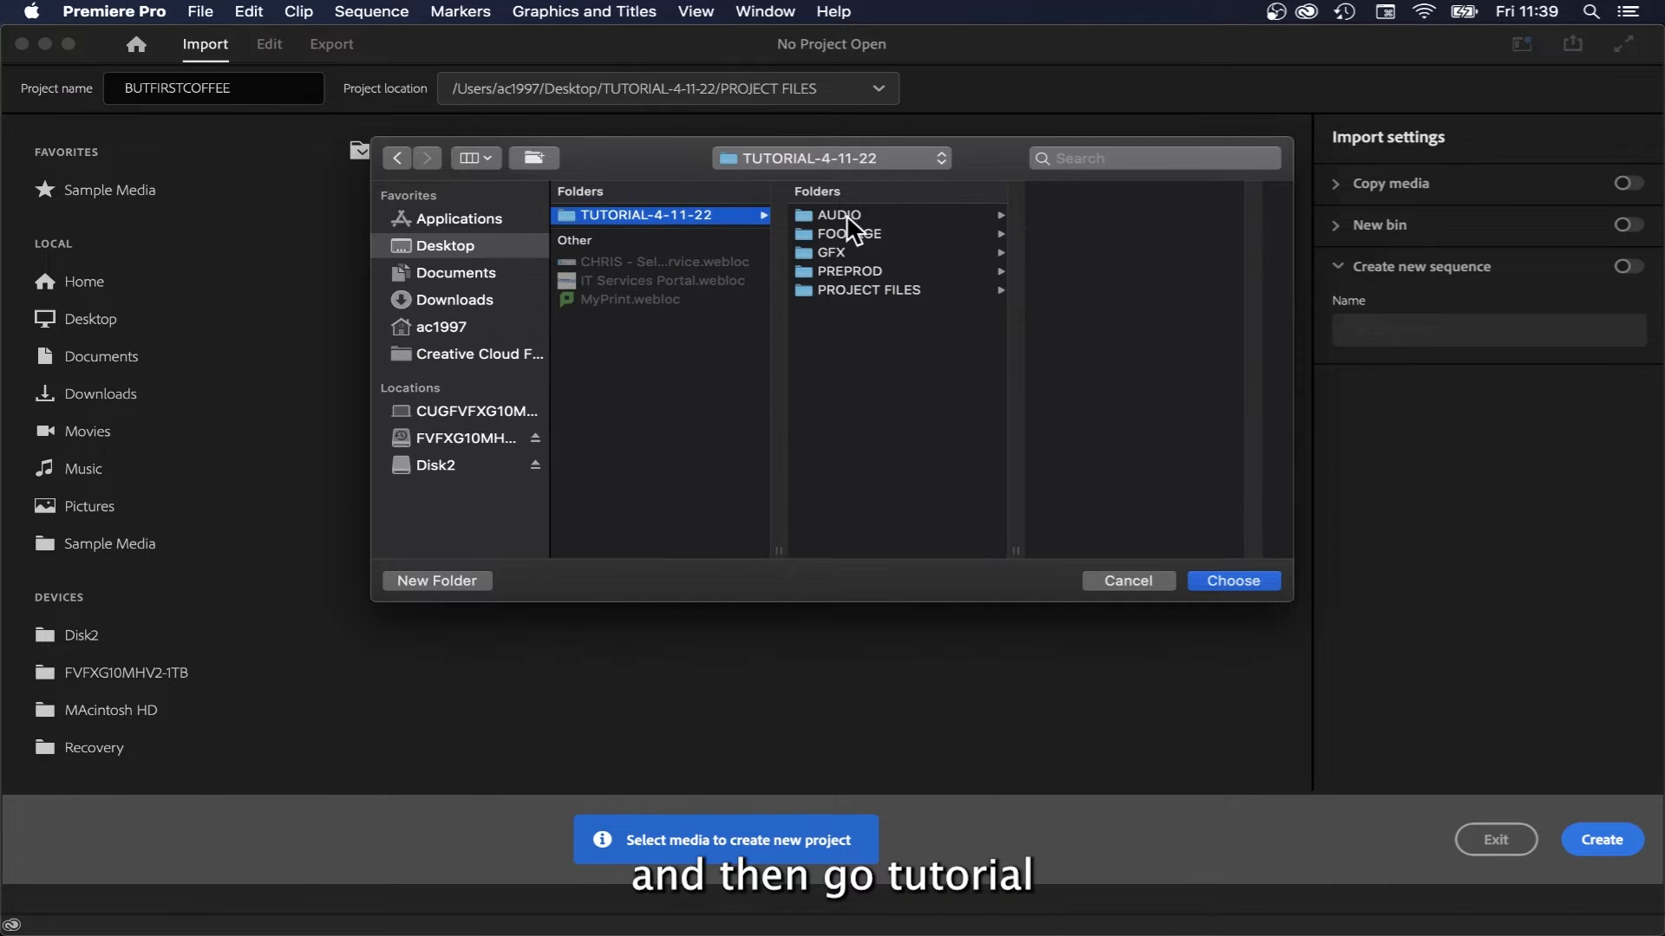
click(893, 295)
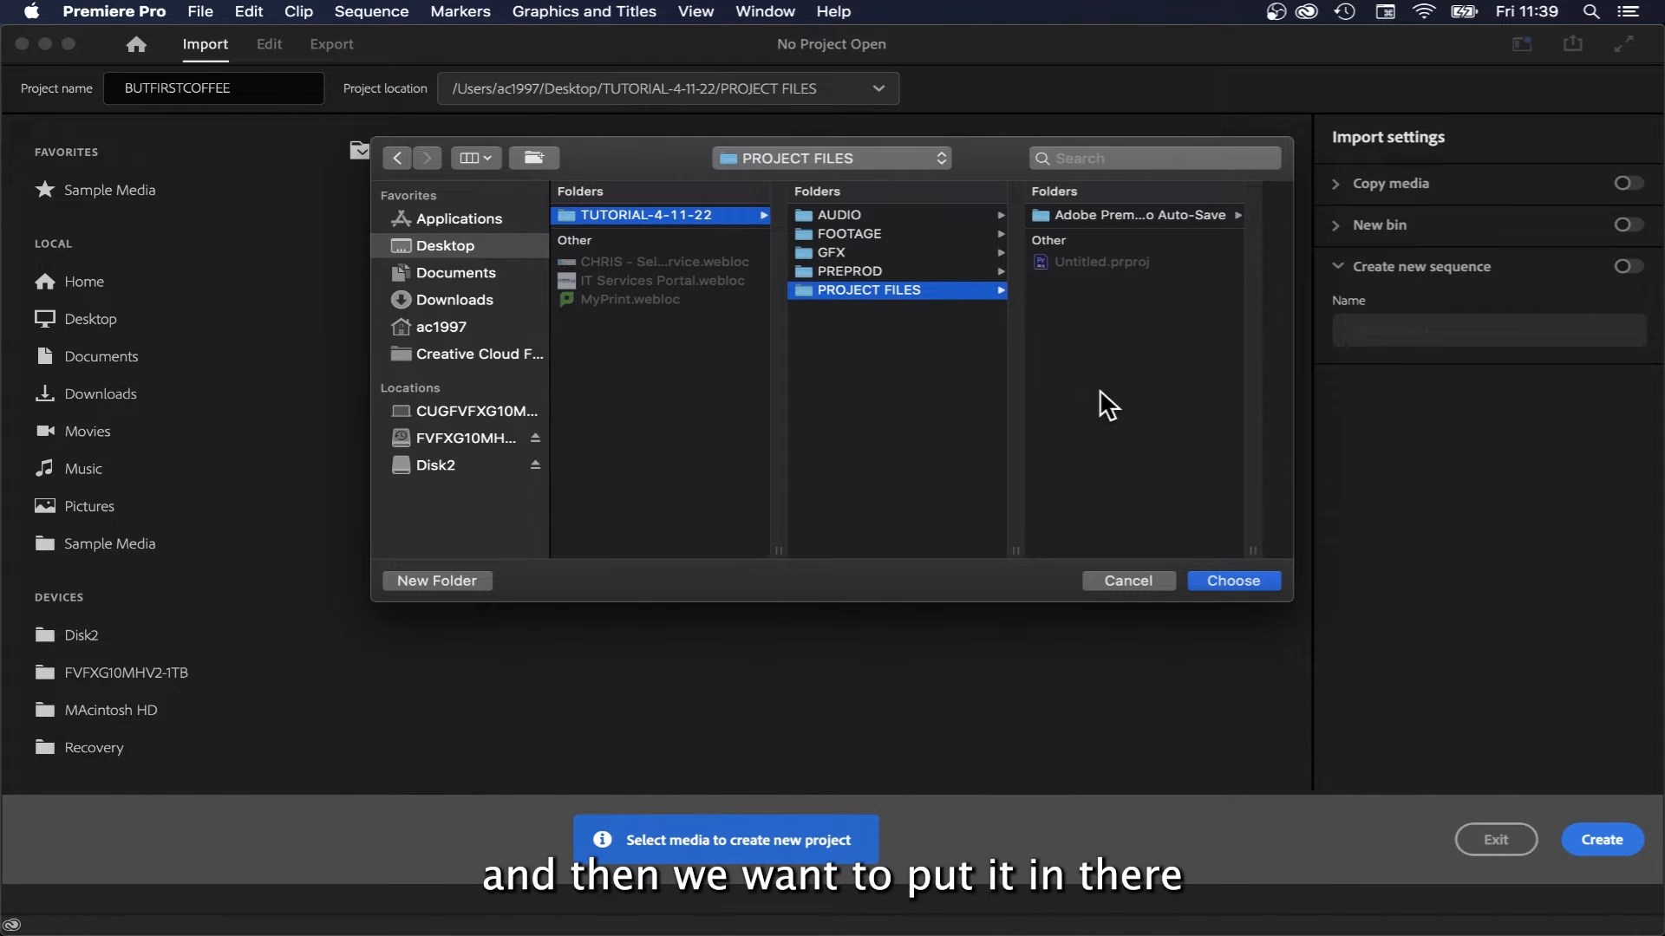
click(1228, 581)
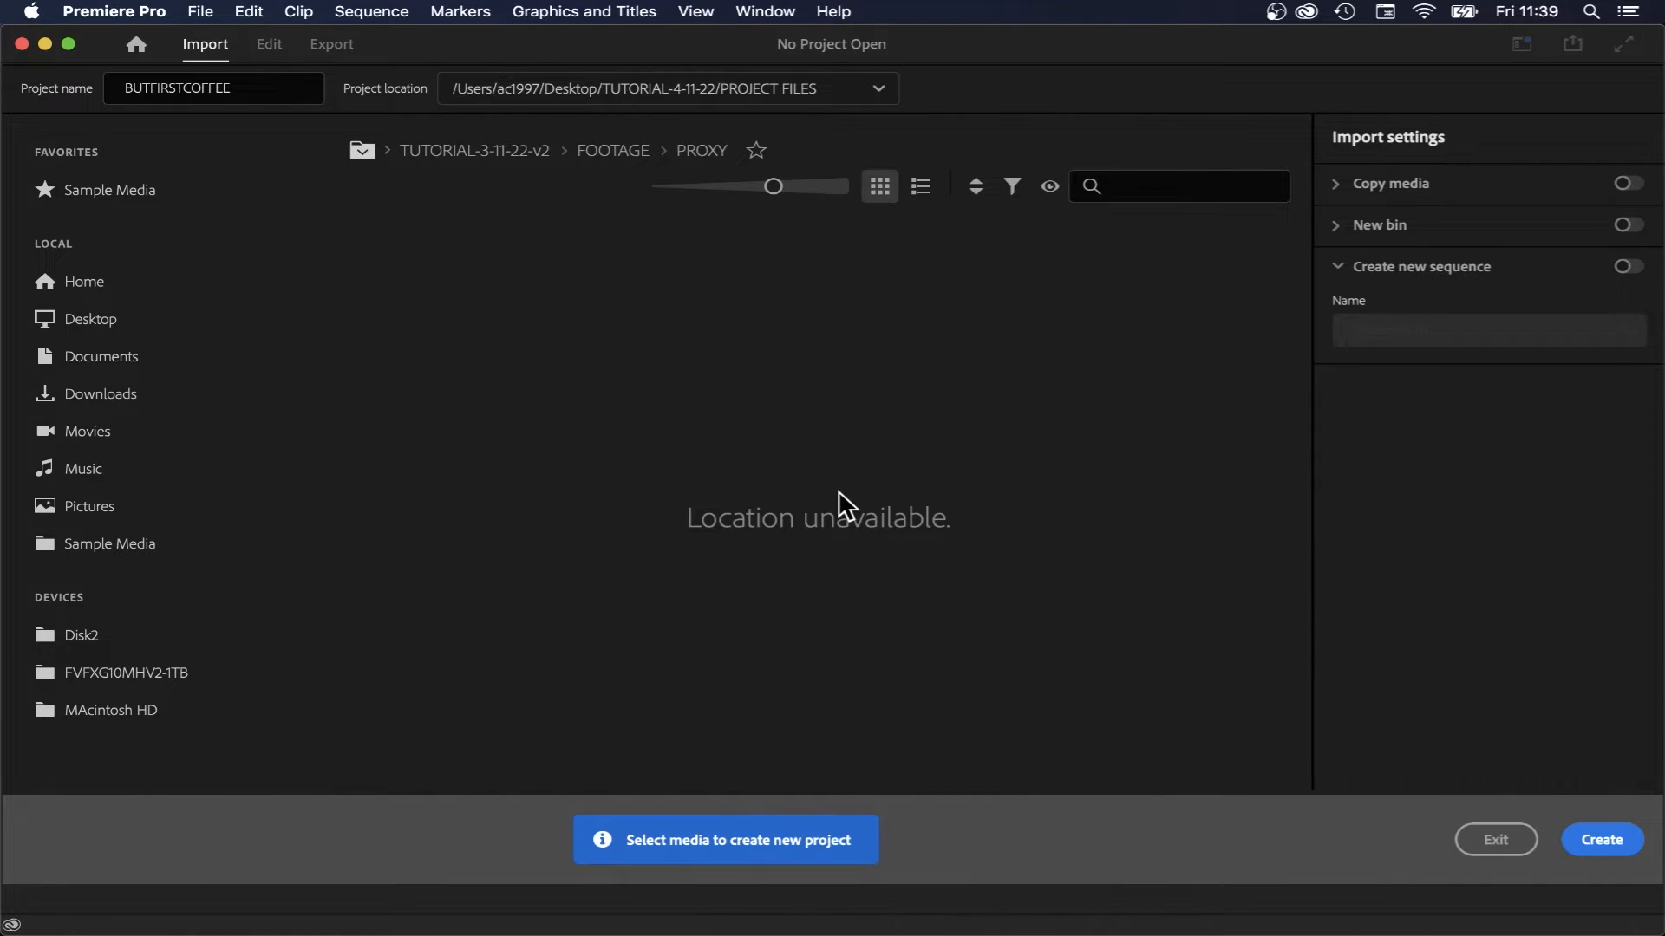
- Look over the Copy media and New bin import settings, and collapse the Create new sequence settings
click(1349, 189)
click(1347, 189)
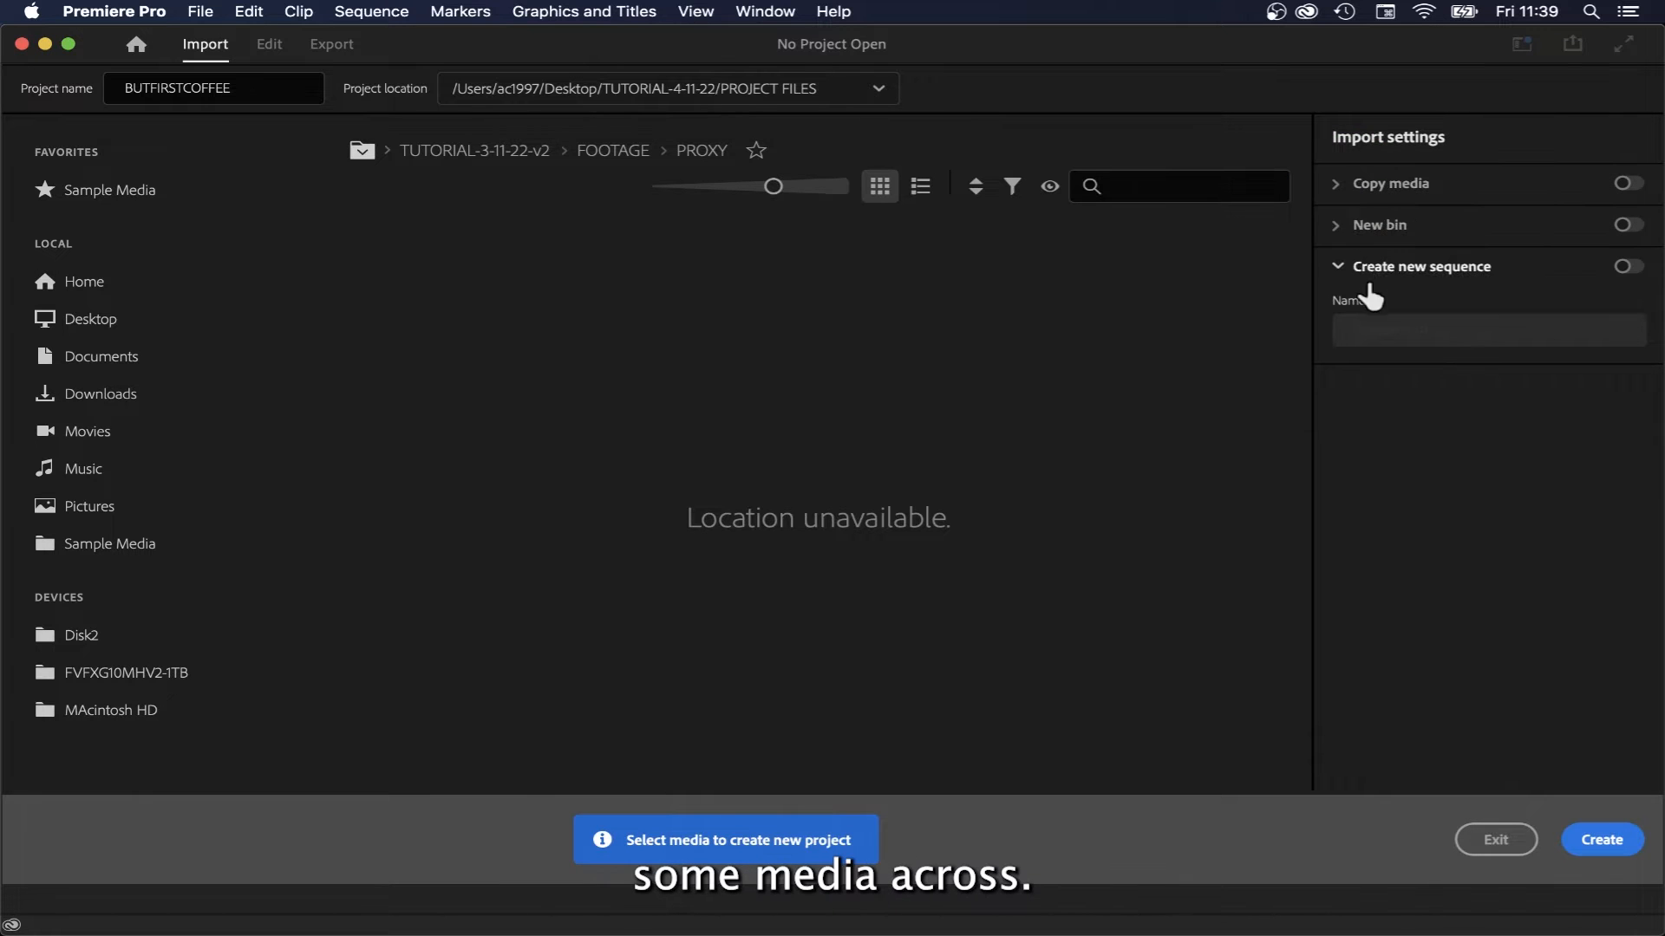
click(1345, 229)
click(1348, 229)
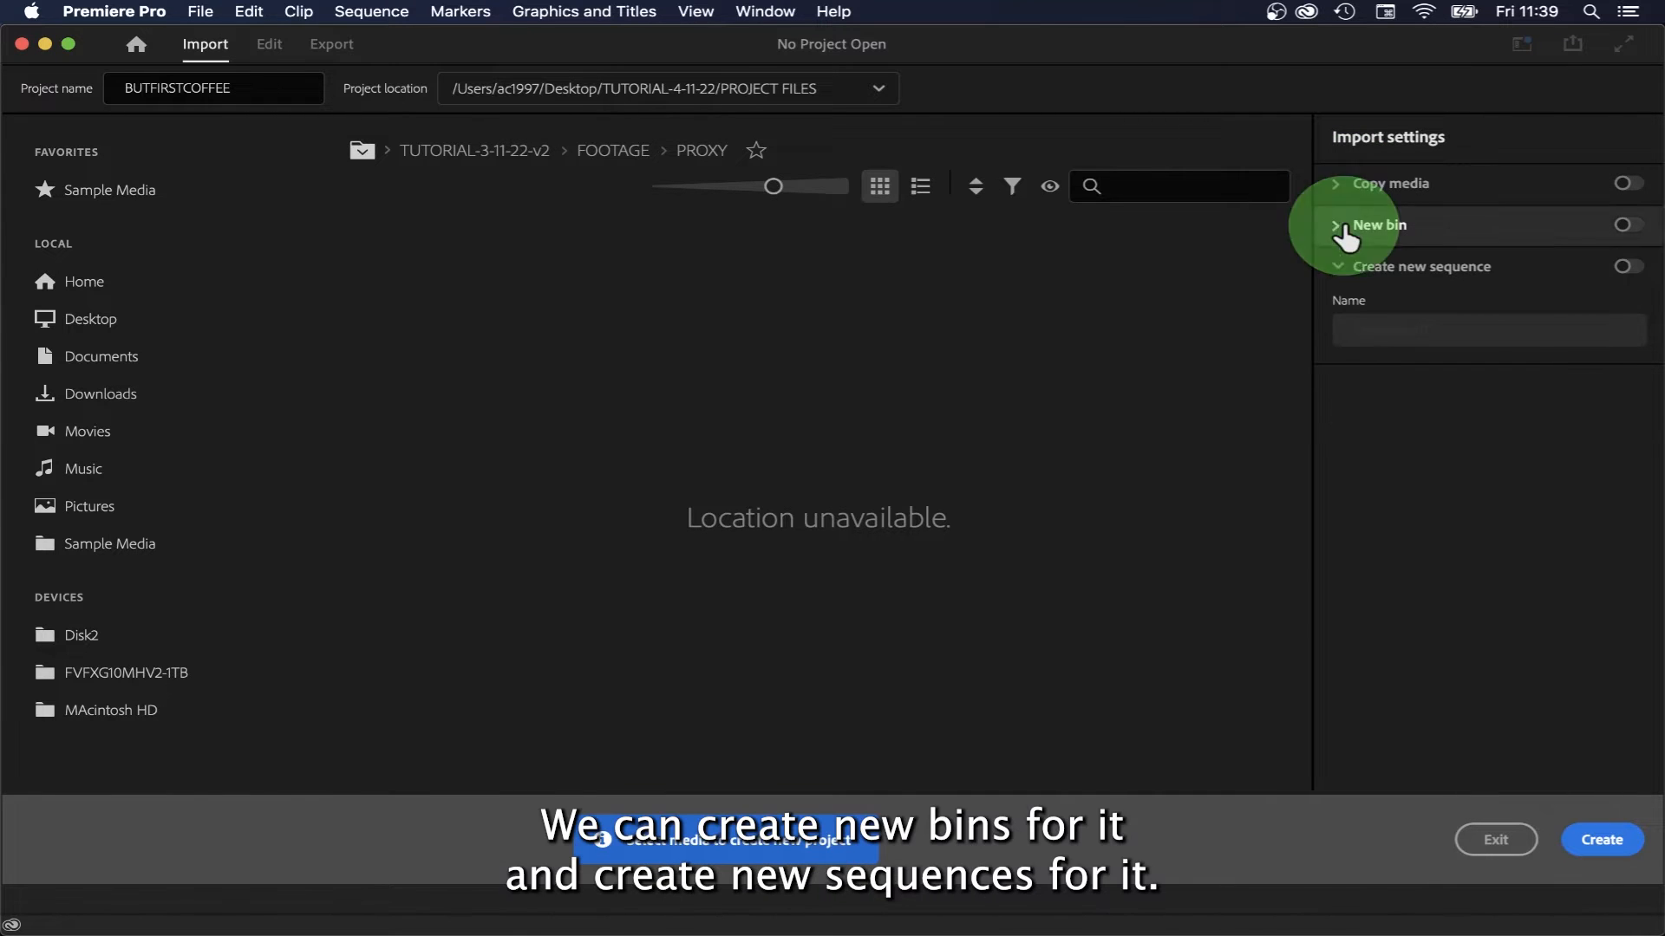
click(1351, 271)
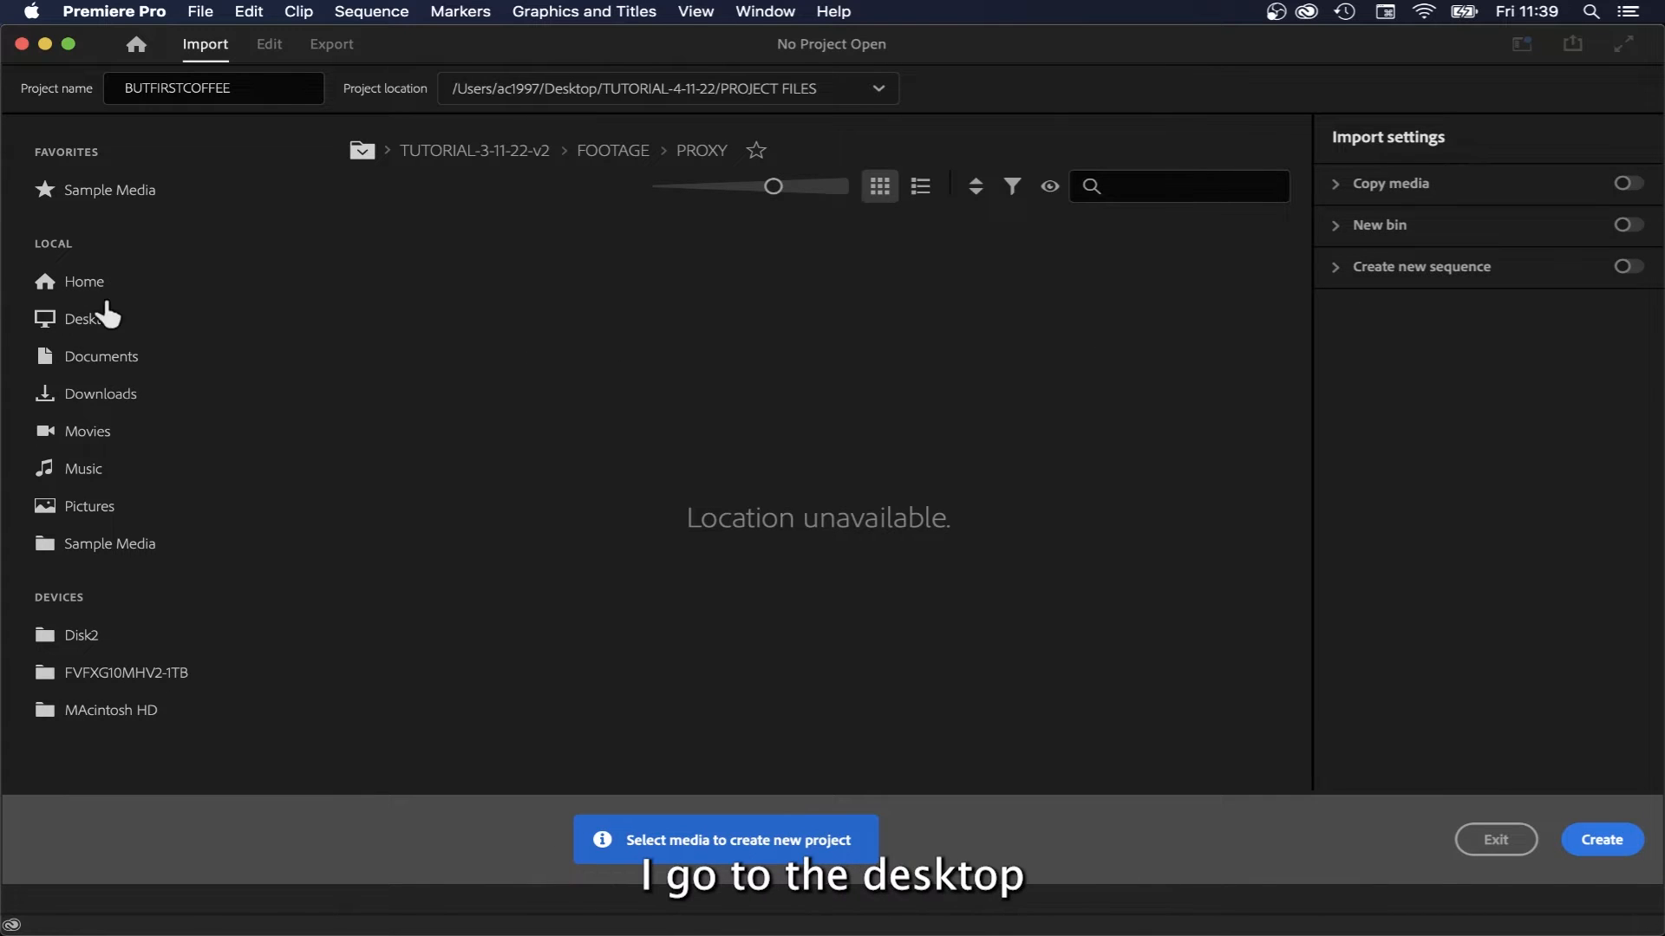
- Browse the import media to the FOOTAGE folder inside TUTORIAL-4-11-22 on the Desktop
click(98, 327)
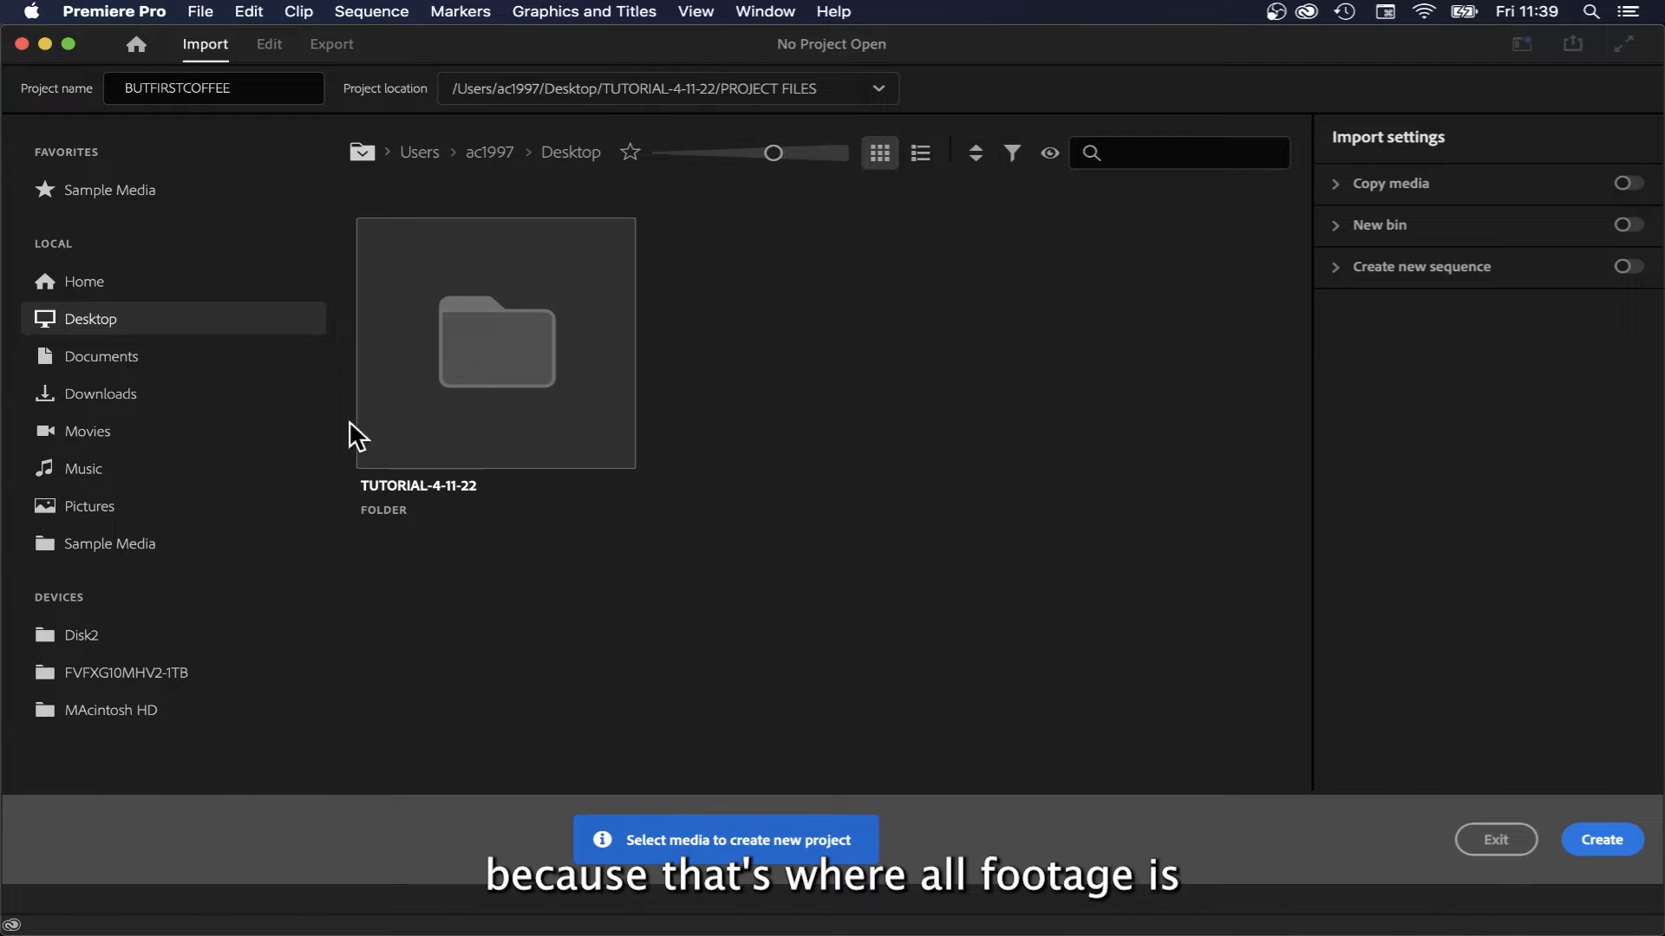
double_click(523, 352)
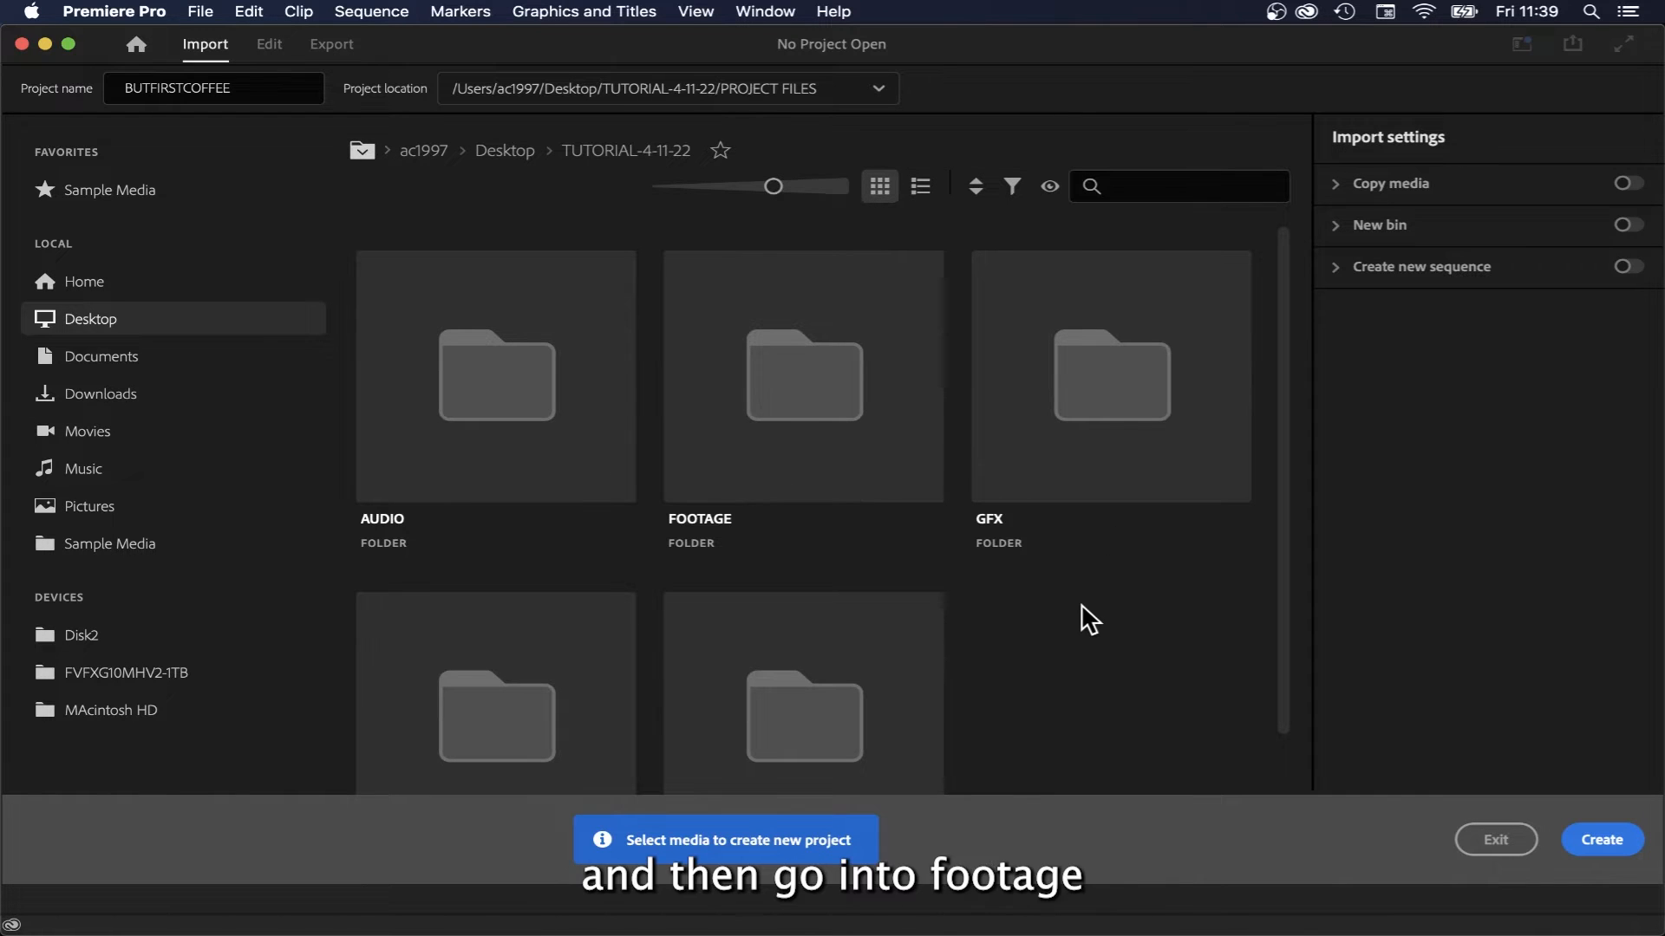
double_click(789, 404)
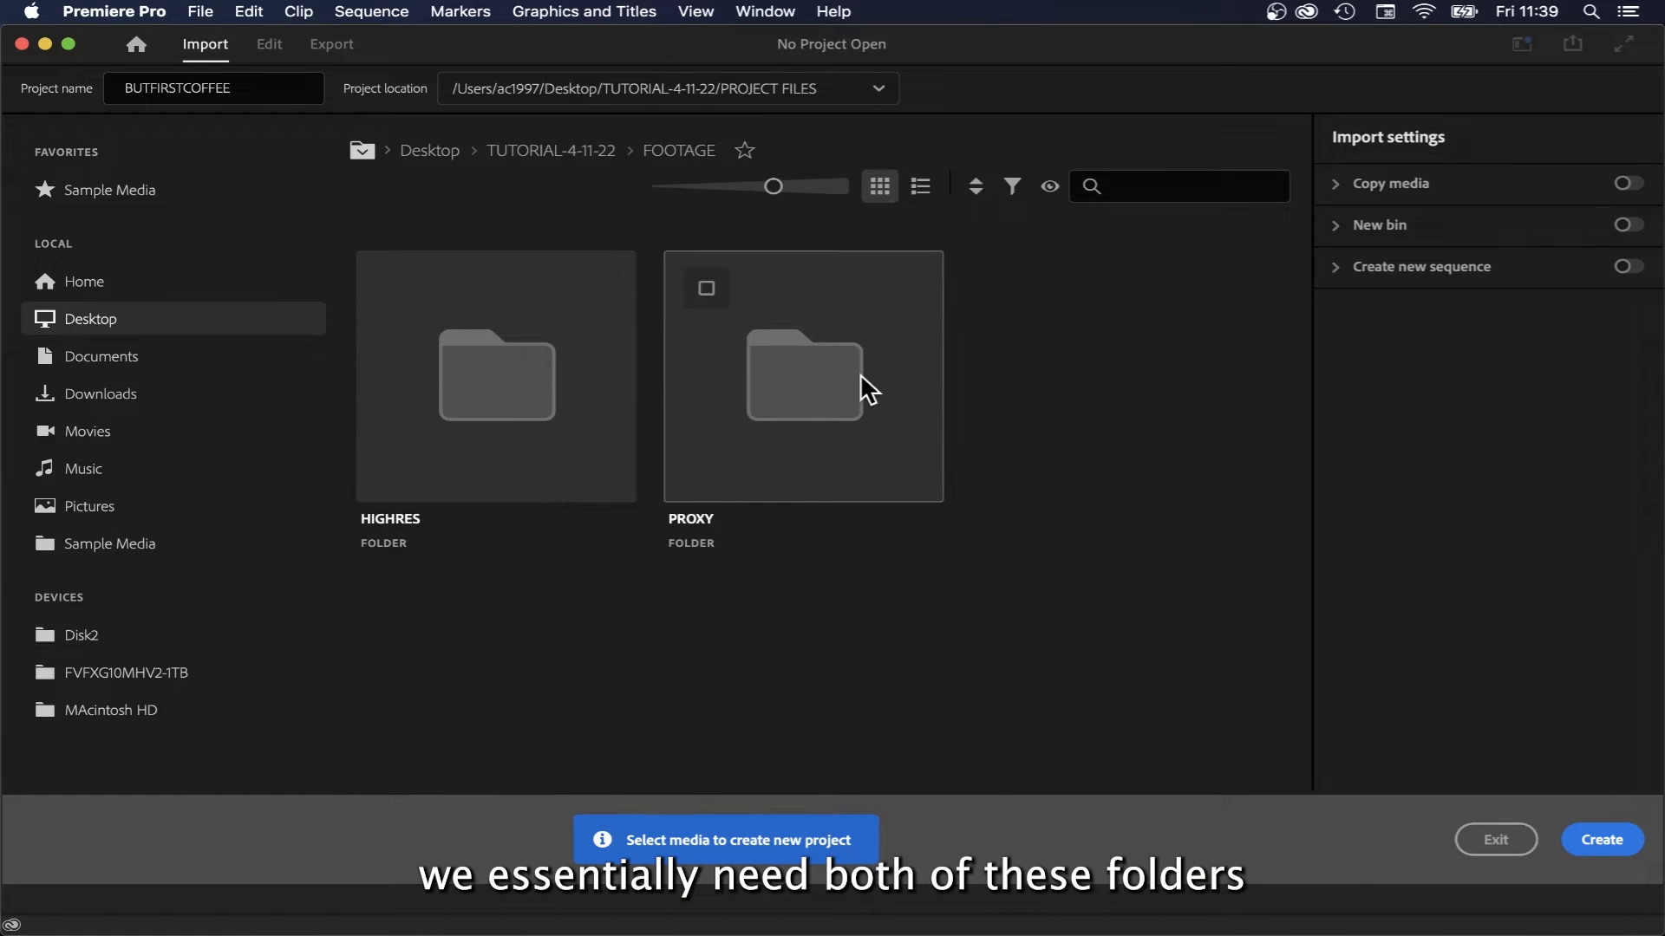
- Select the PROXY and HIGHRES folders for import and create the project
click(706, 287)
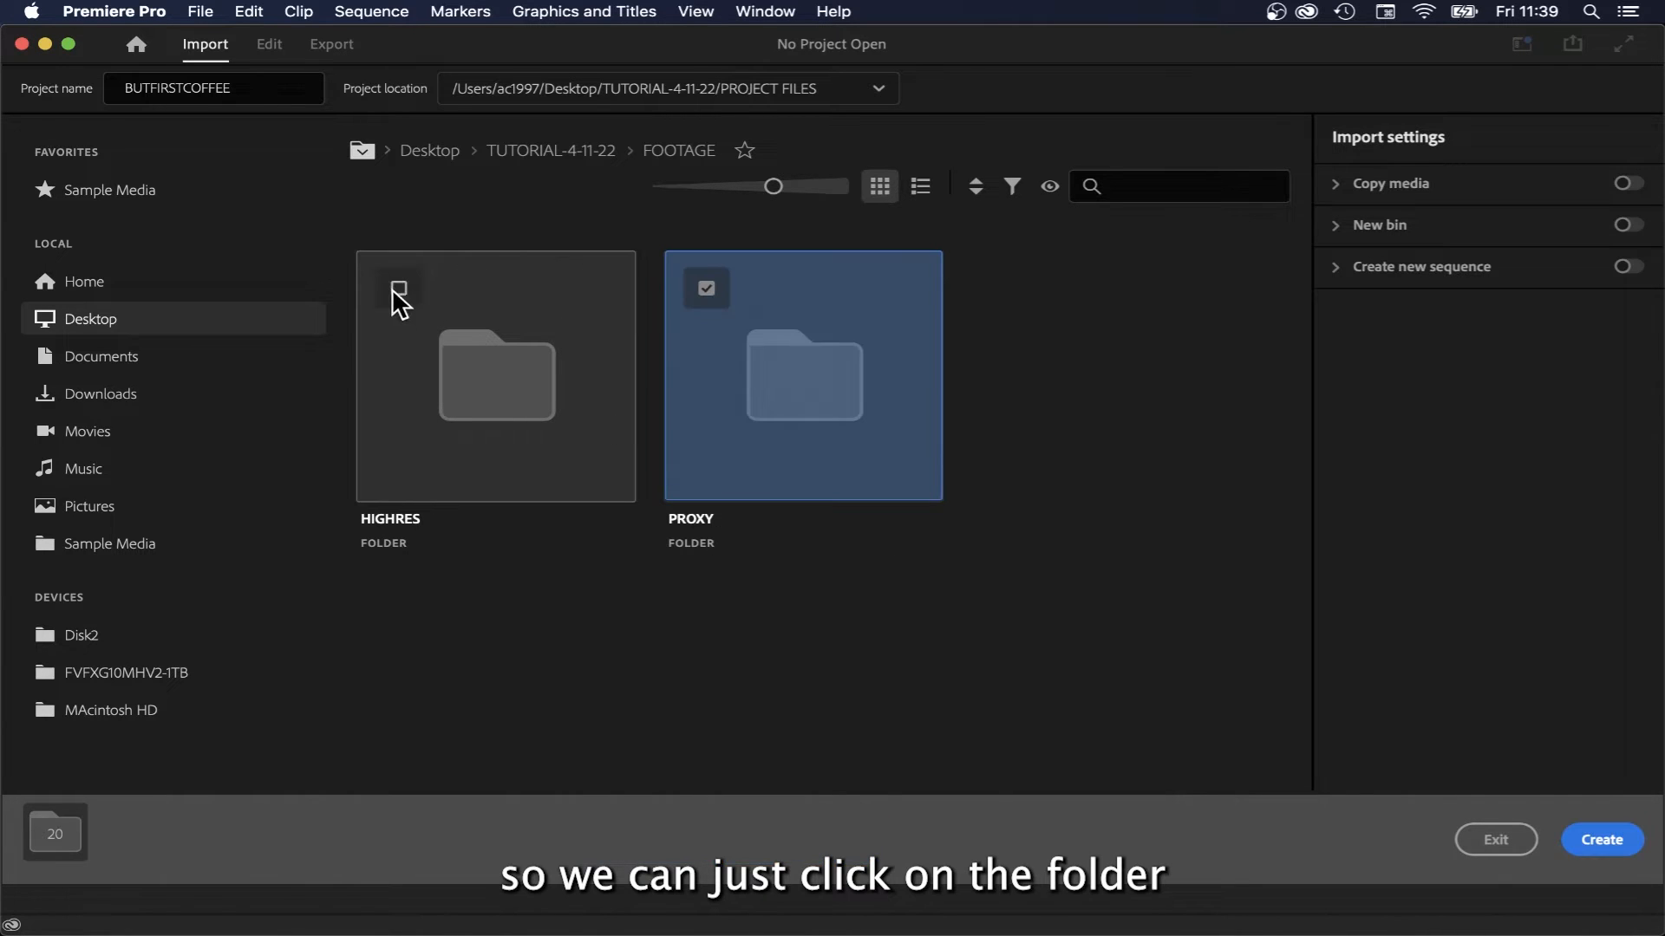
click(607, 434)
click(1600, 841)
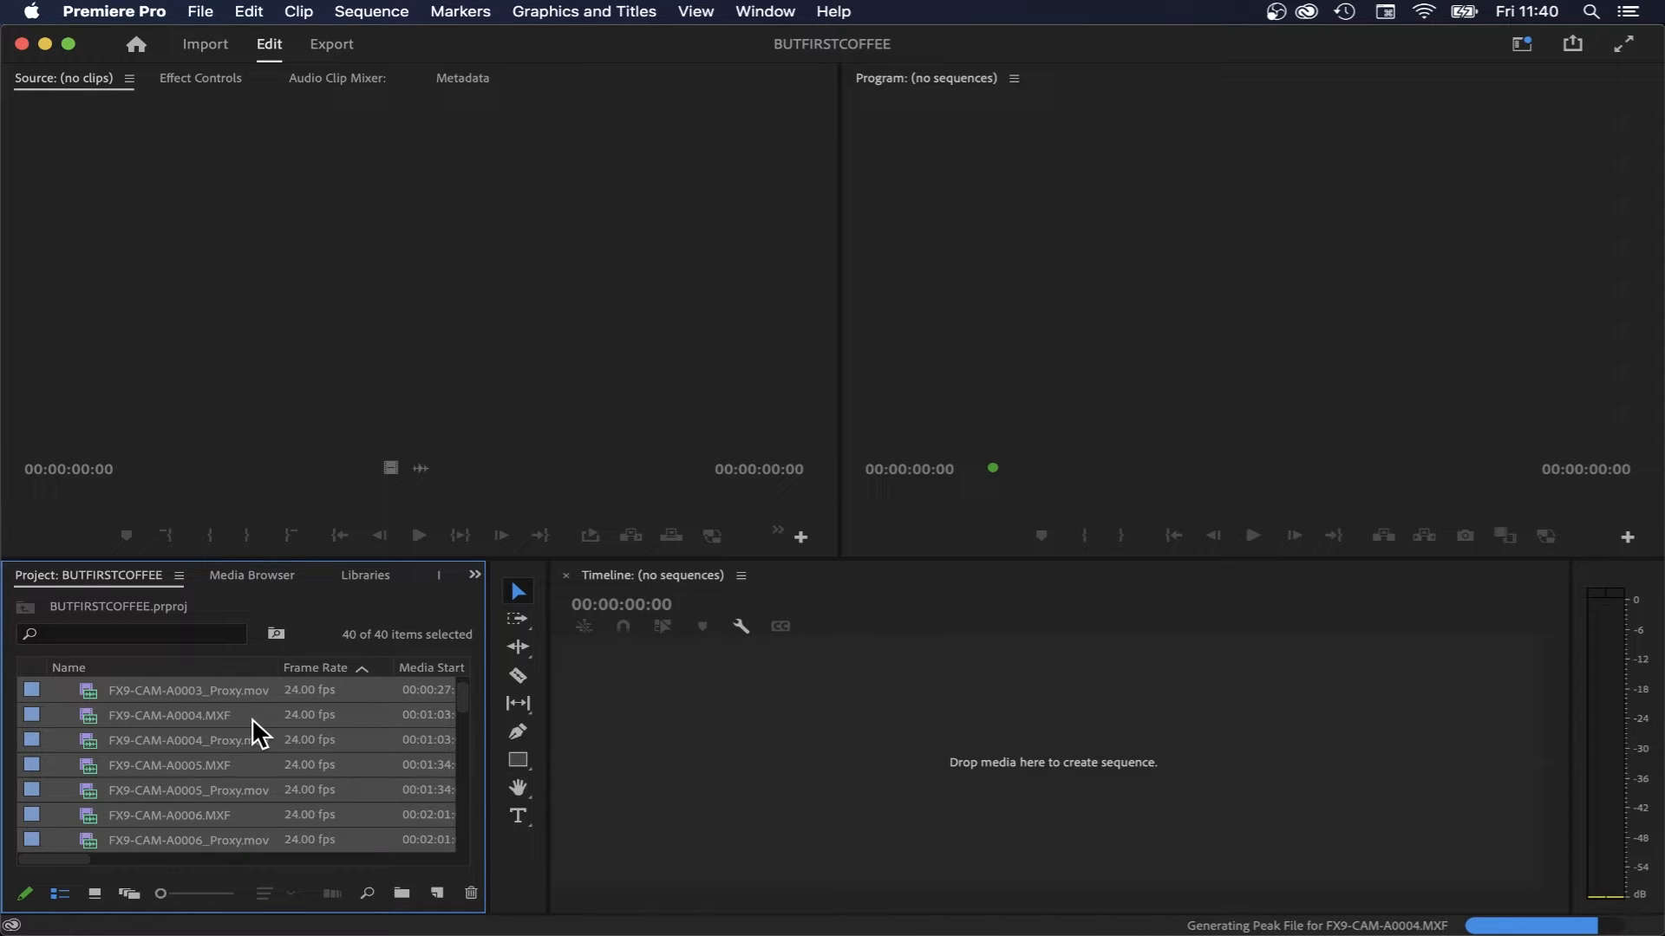
- Load the FX9-CAM-A0003_Proxy.mov clip into the Source monitor
scroll(240, 726, up, 1)
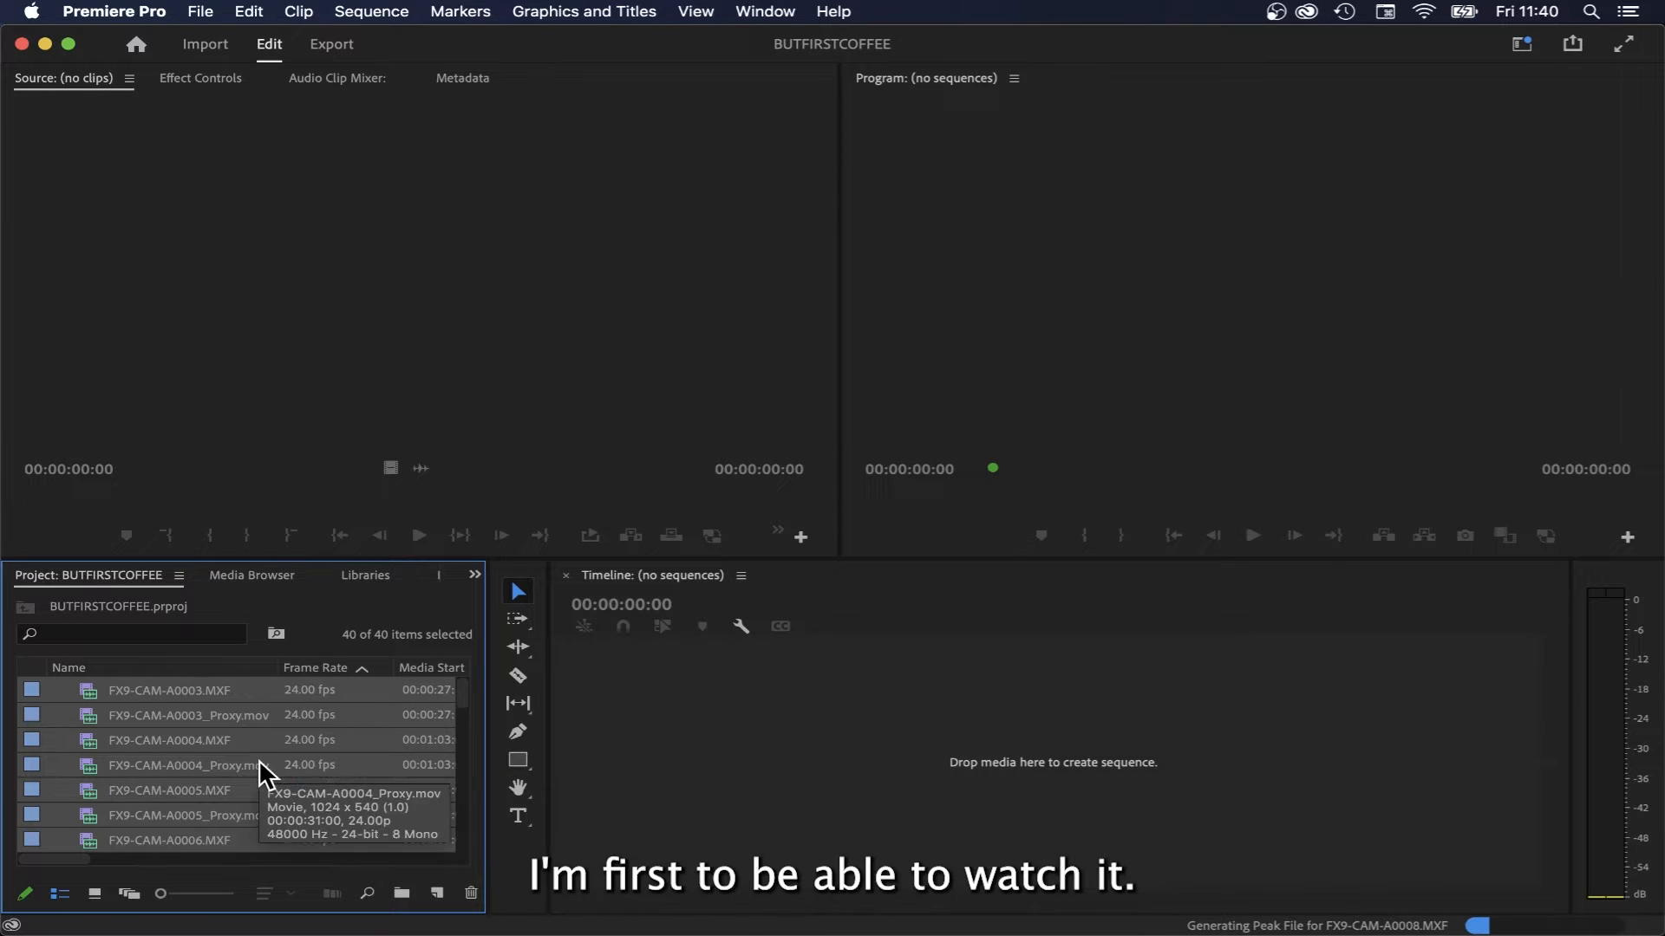
double_click(256, 715)
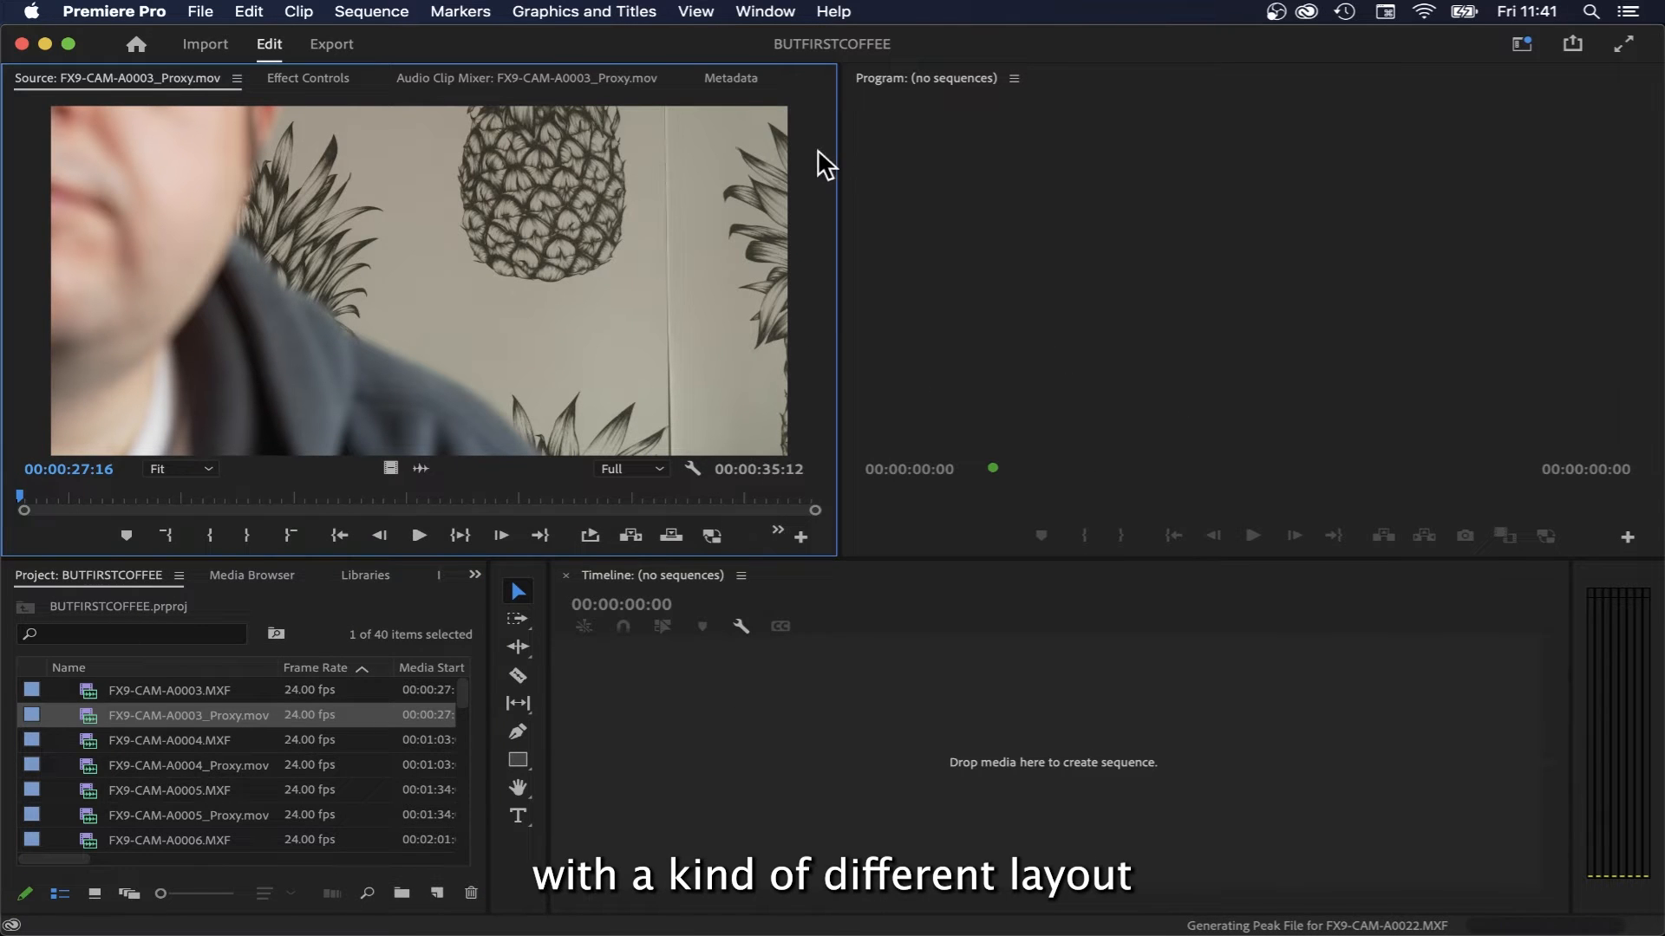
- Switch to the Assembly workspace and widen the Project panel to about 60 percent of the window
click(765, 12)
mouse_move(819, 39)
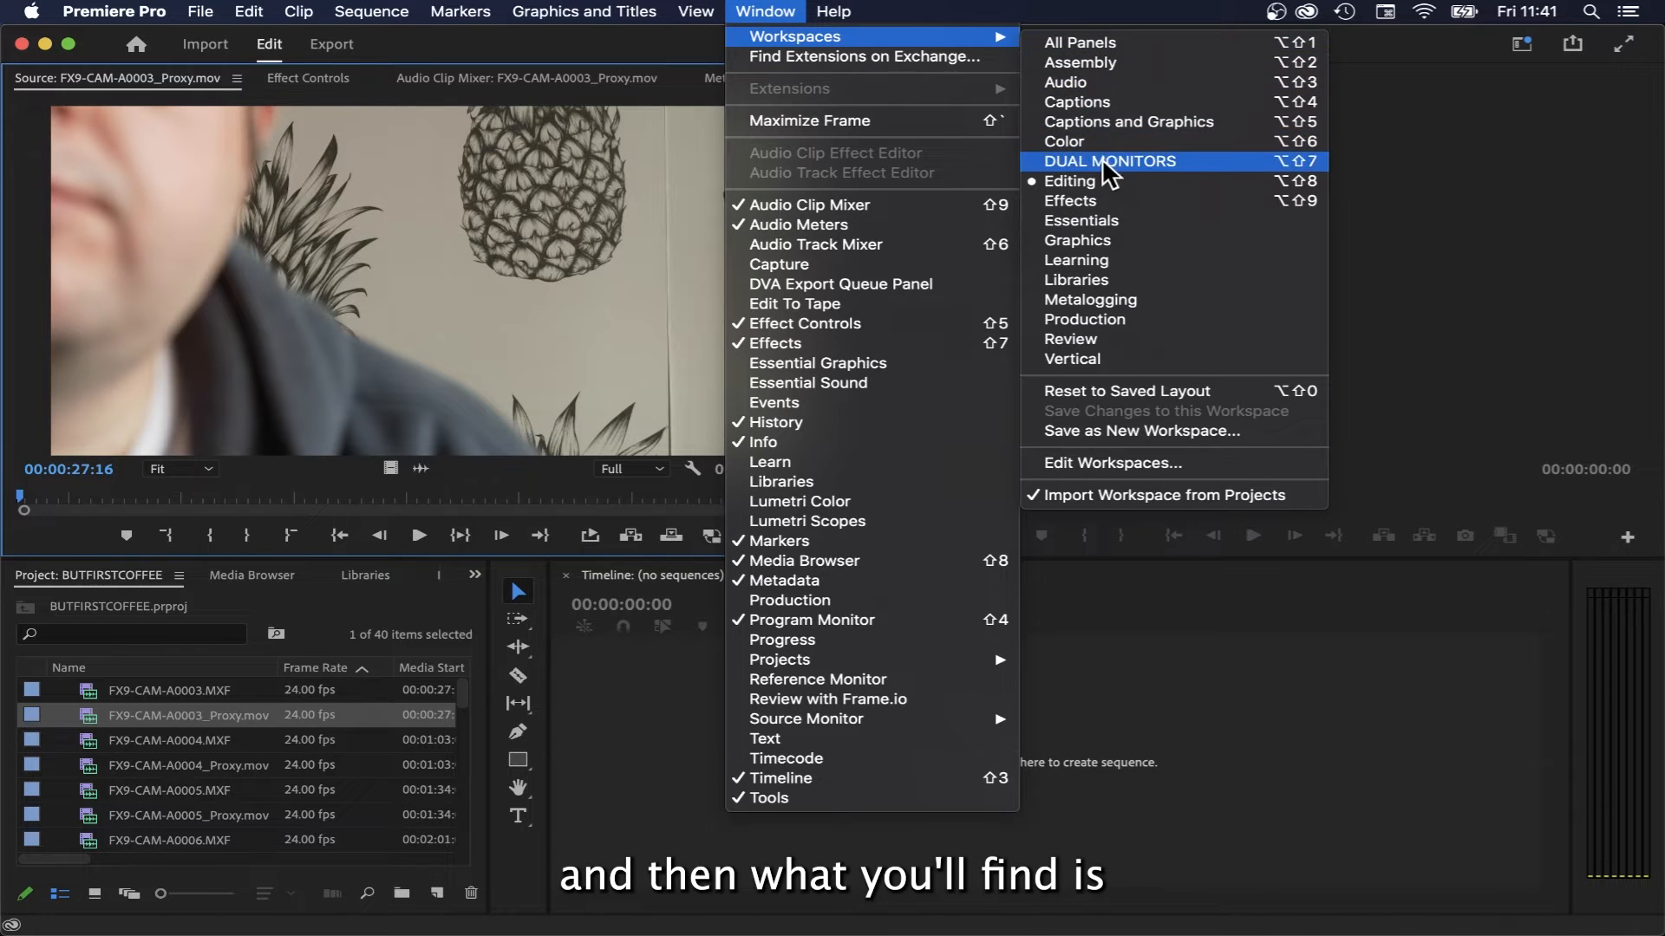
click(1082, 67)
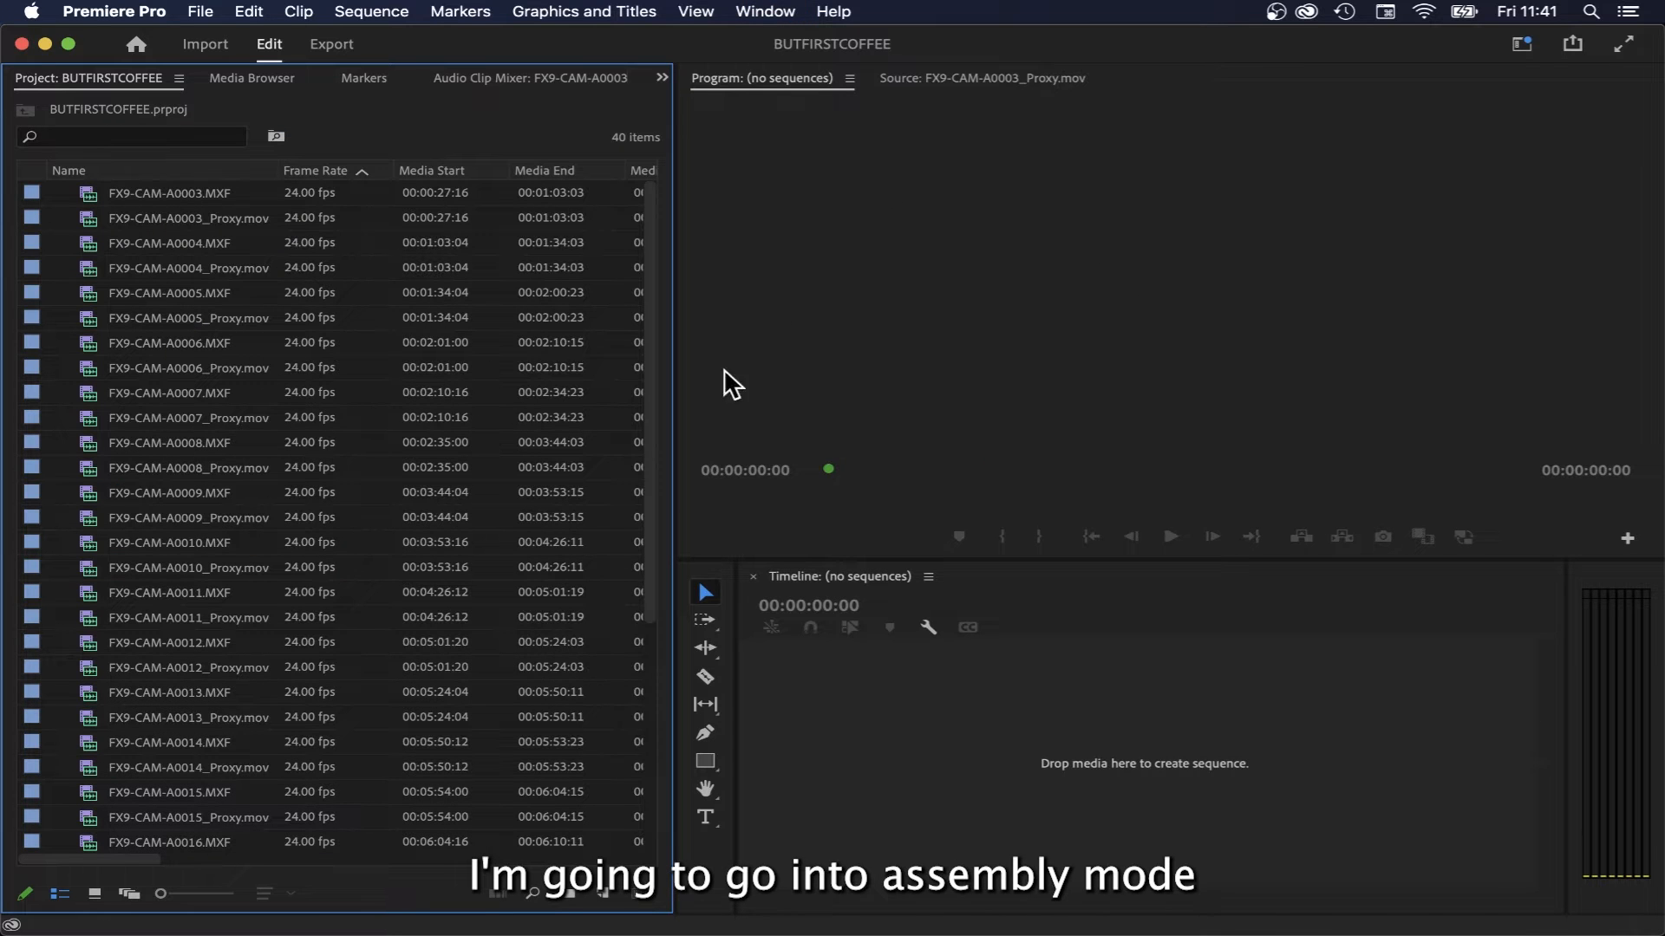
drag(678, 447, 1037, 460)
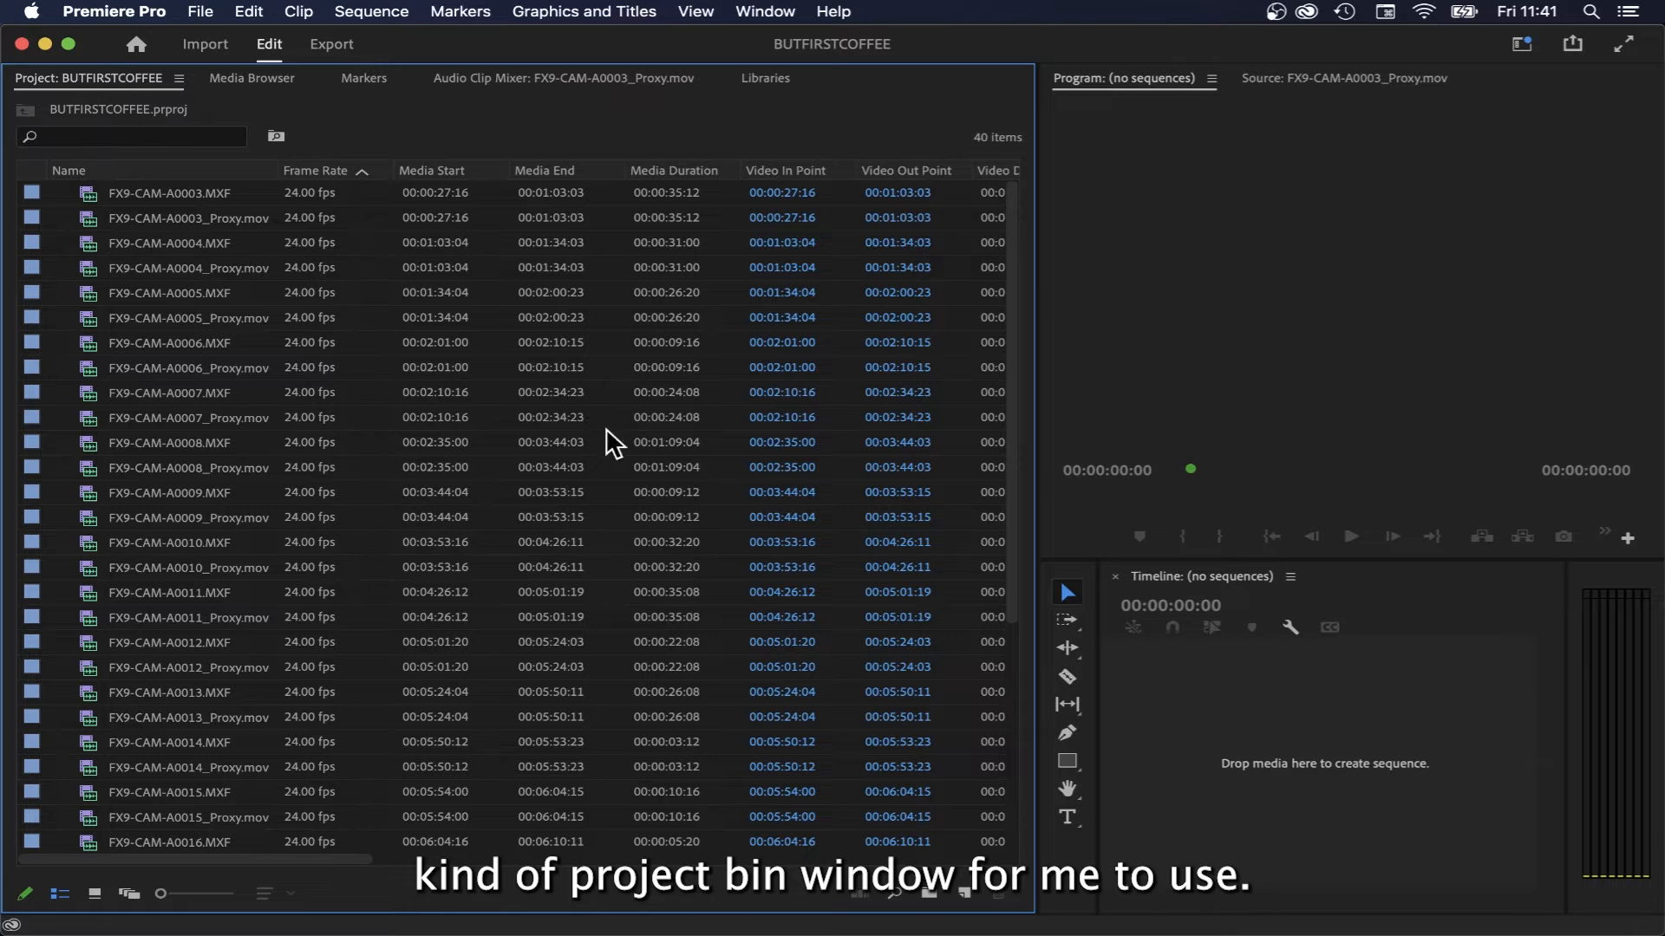
- Create a new bin at the top level of the project and name it FOOTAGE
scroll(189, 293, down, 4)
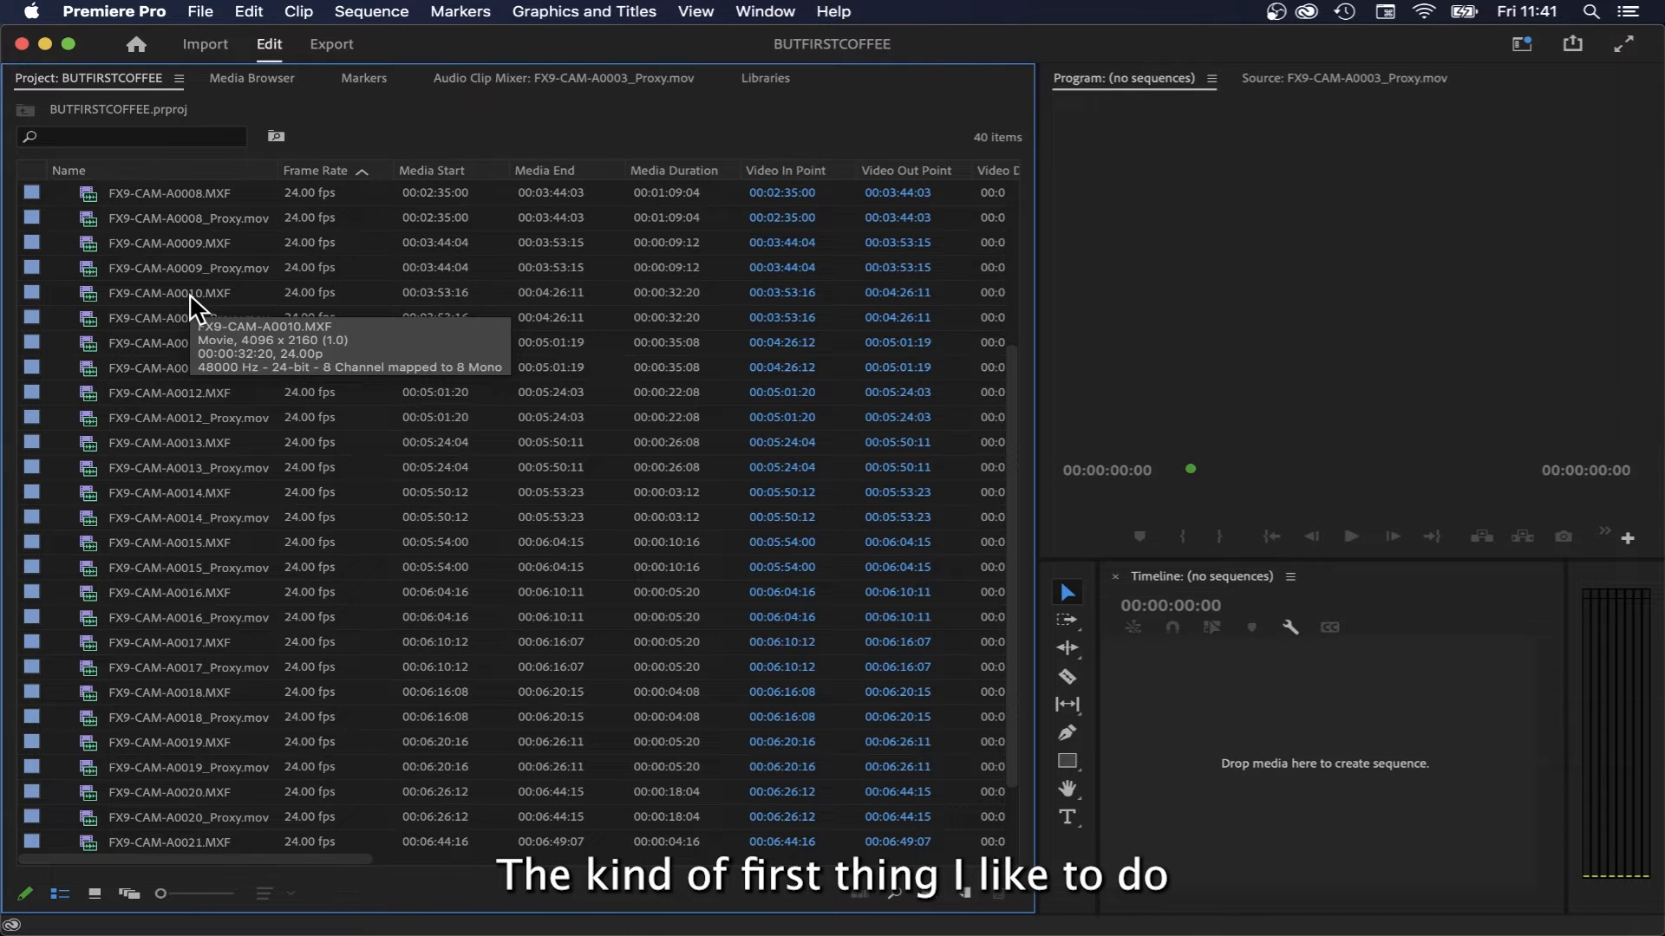
scroll(189, 293, down, 2)
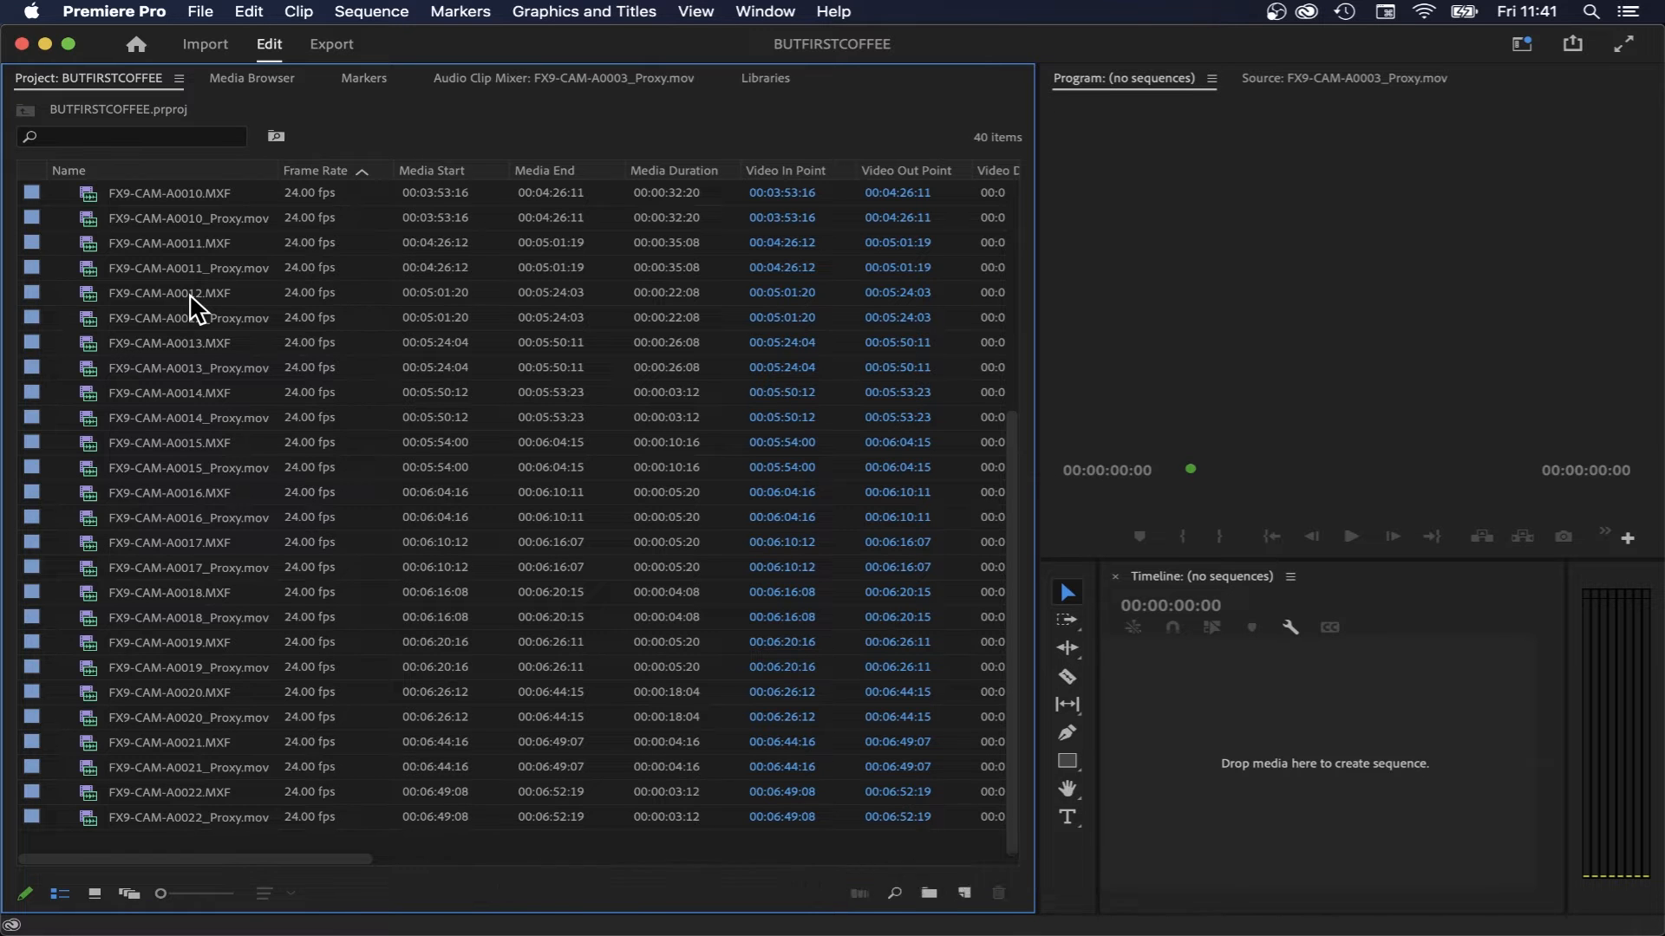
right_click(297, 616)
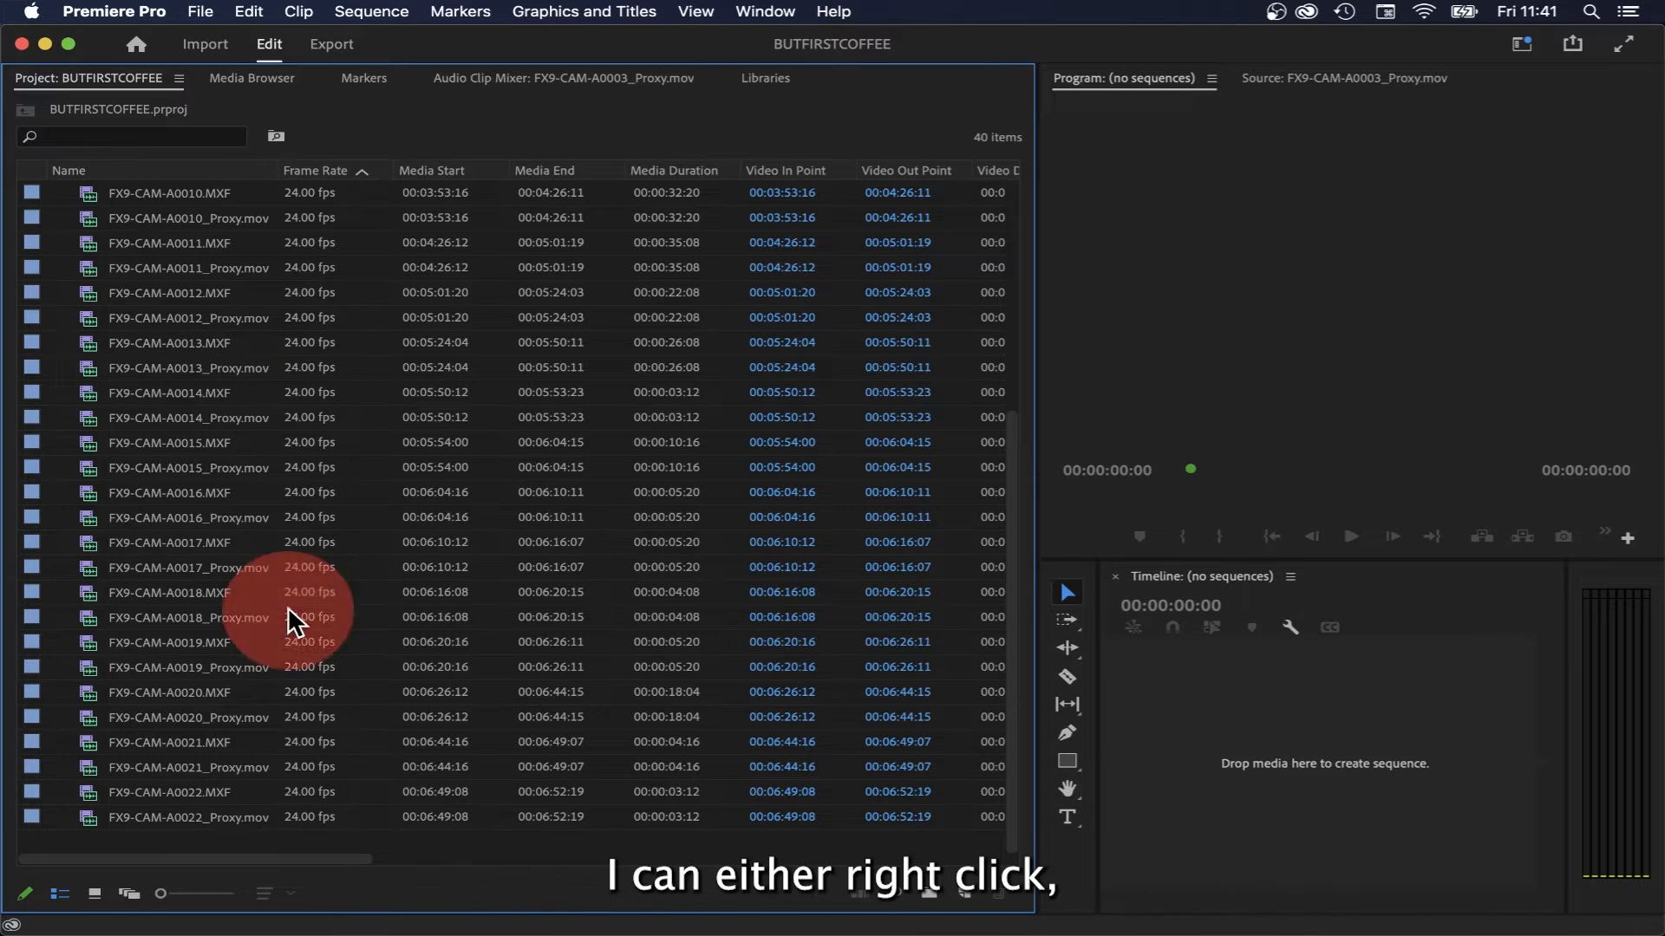
right_click(241, 834)
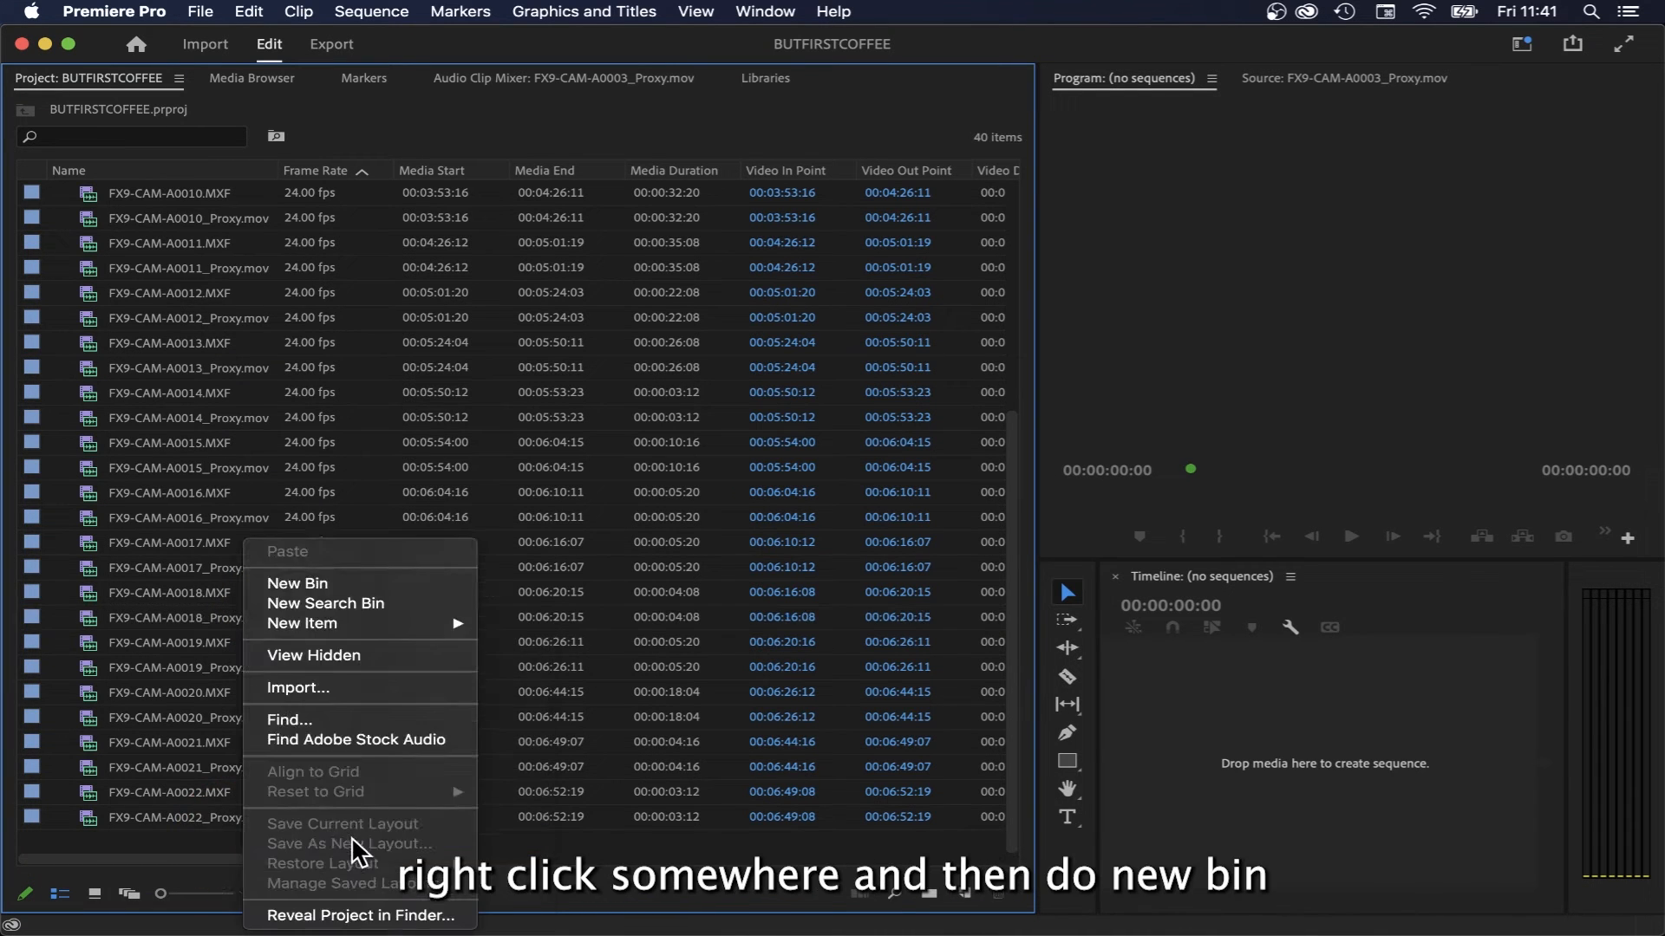
click(347, 586)
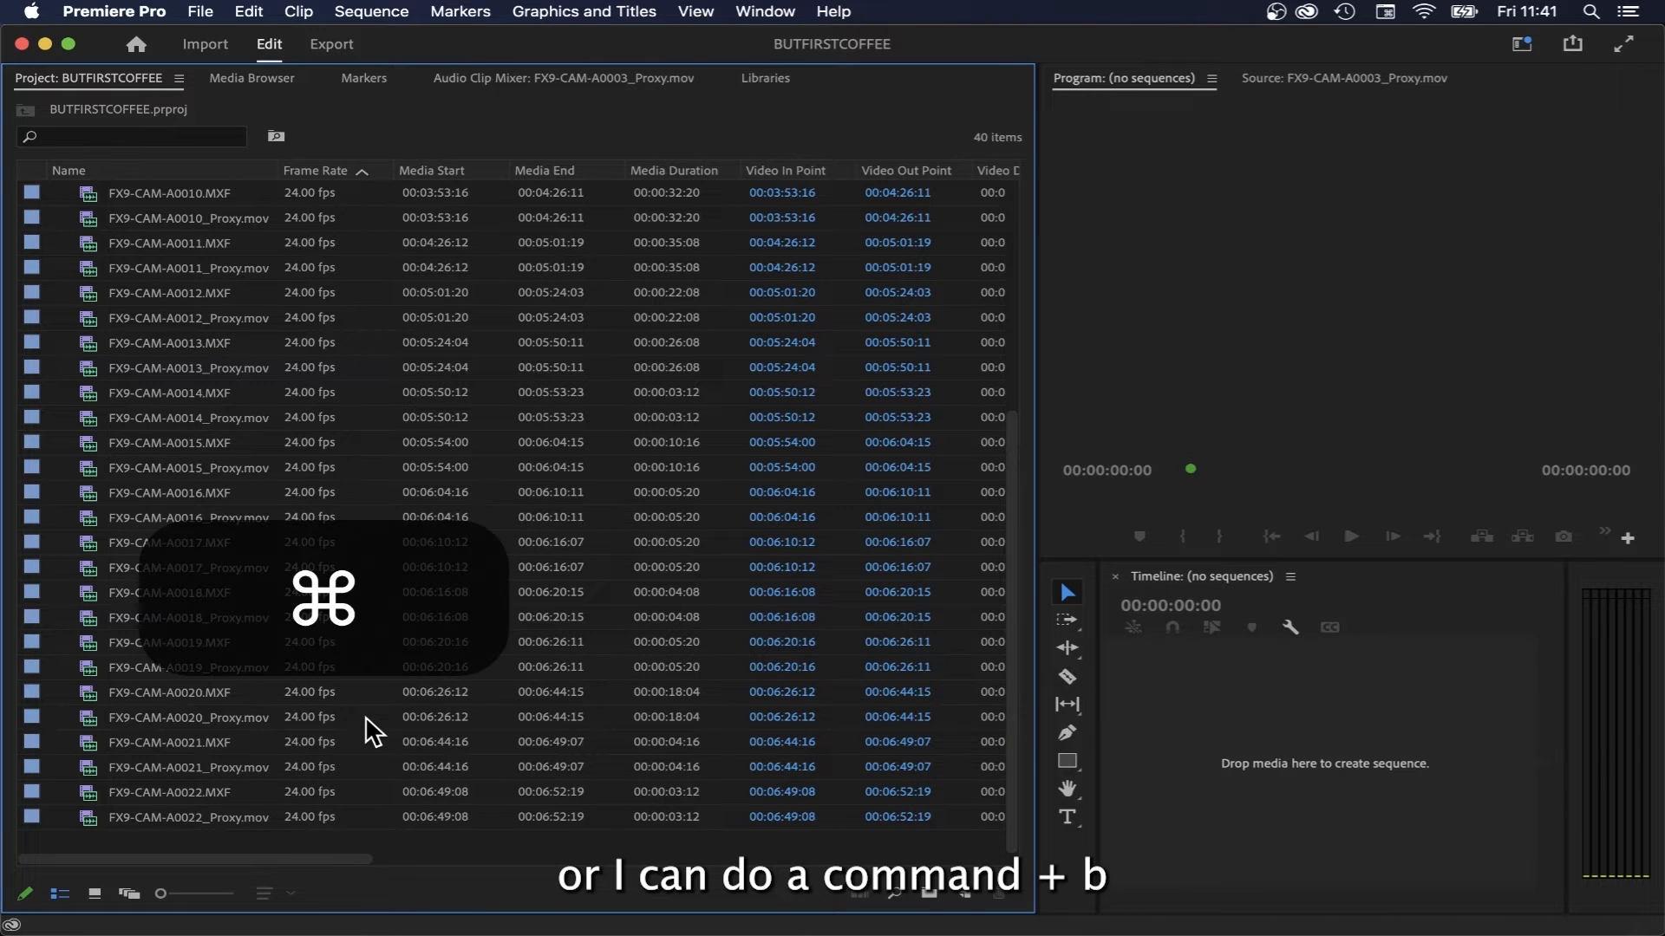
key(super+b)
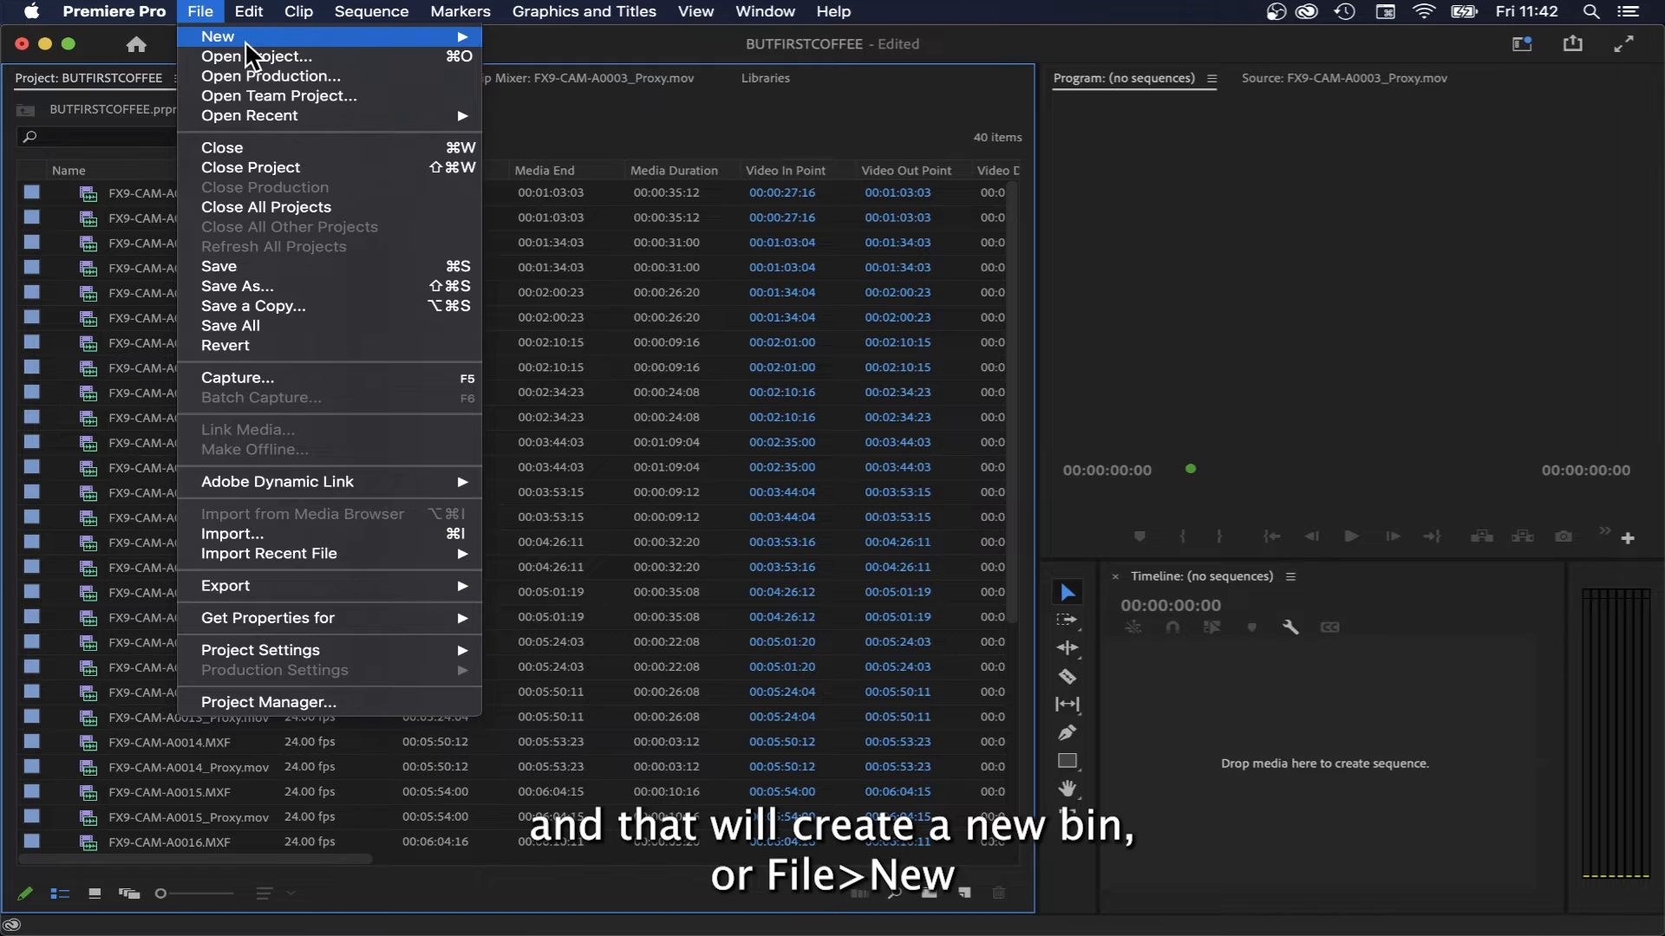
mouse_move(245, 40)
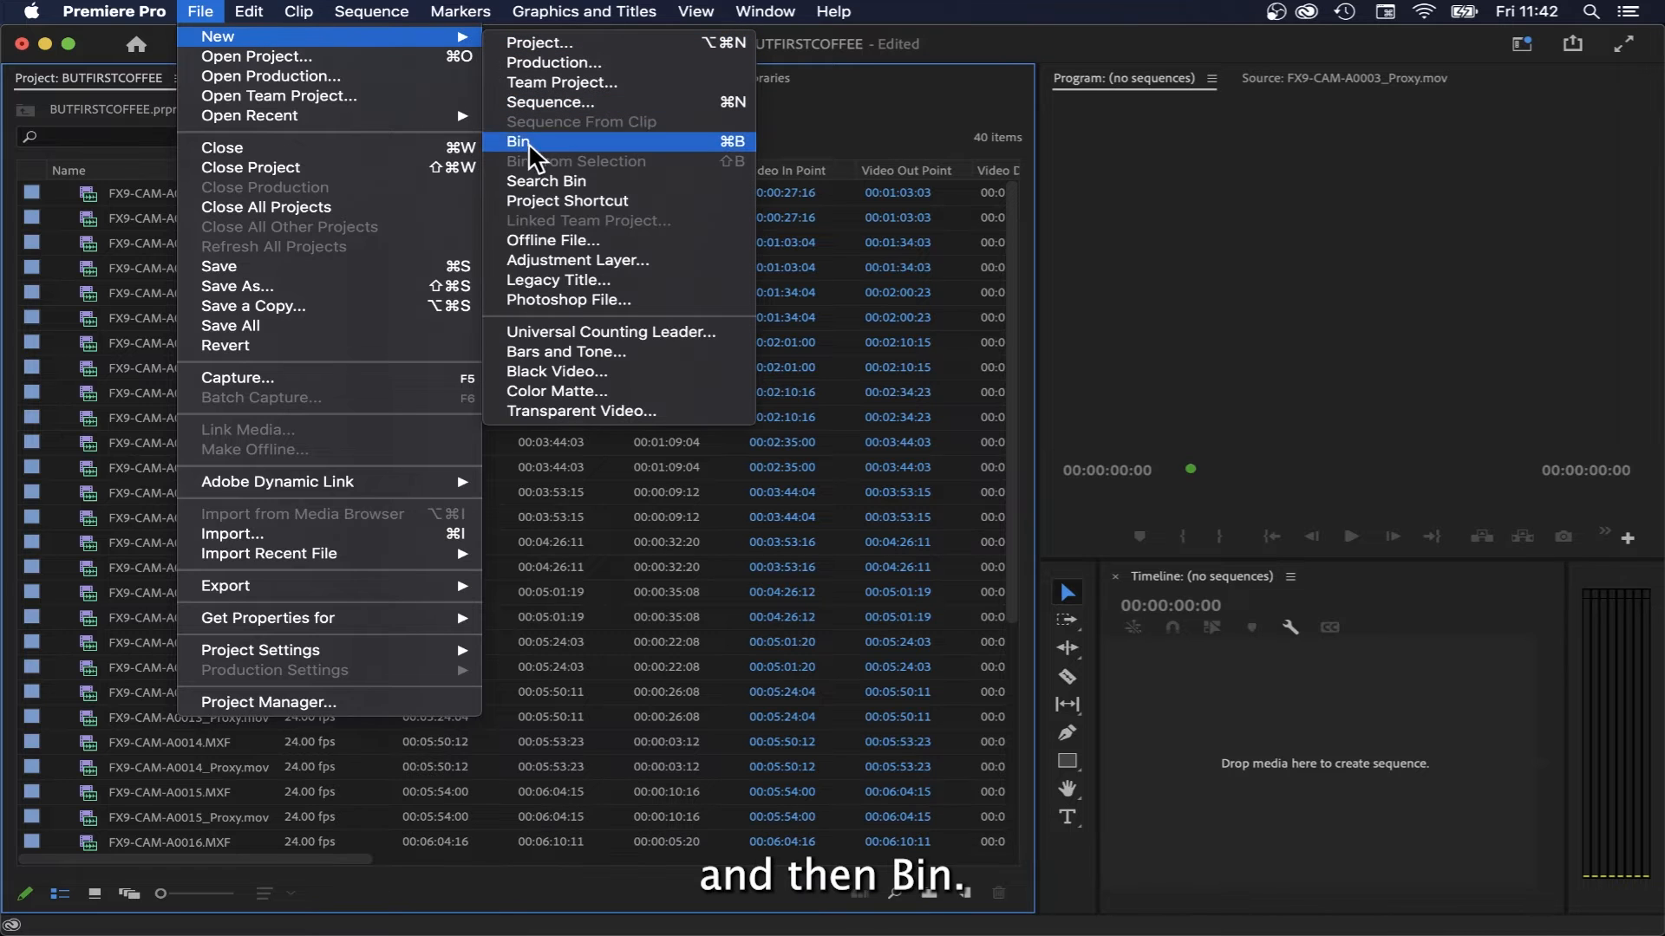
key(BackSpace)
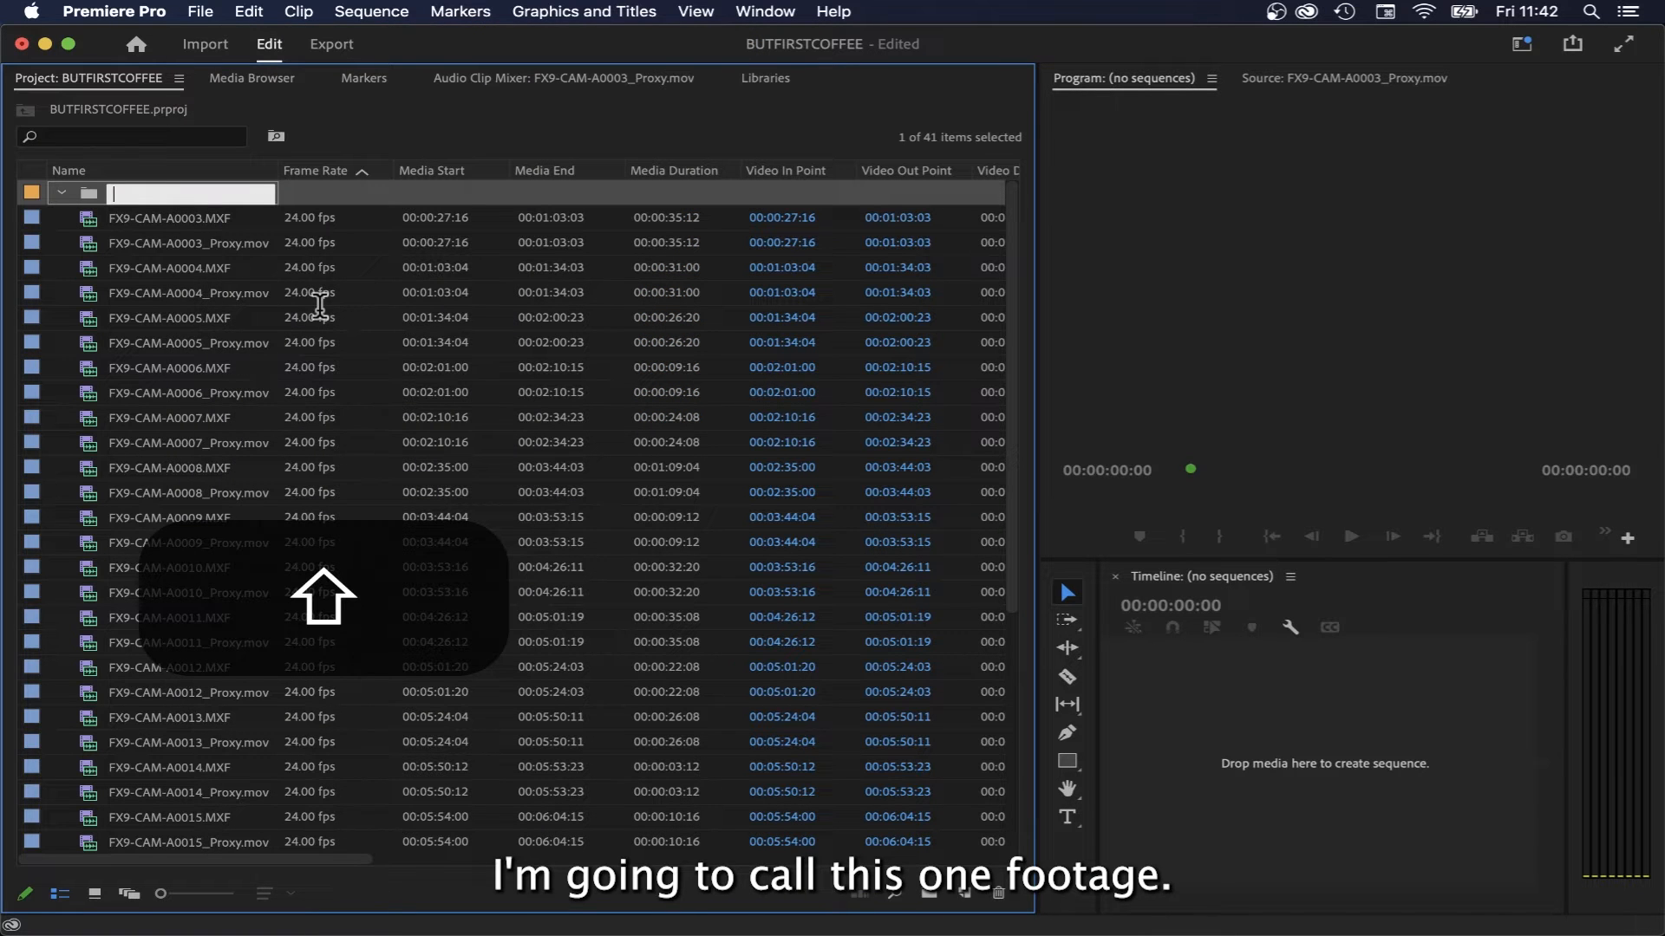
text(FOOTAGE)
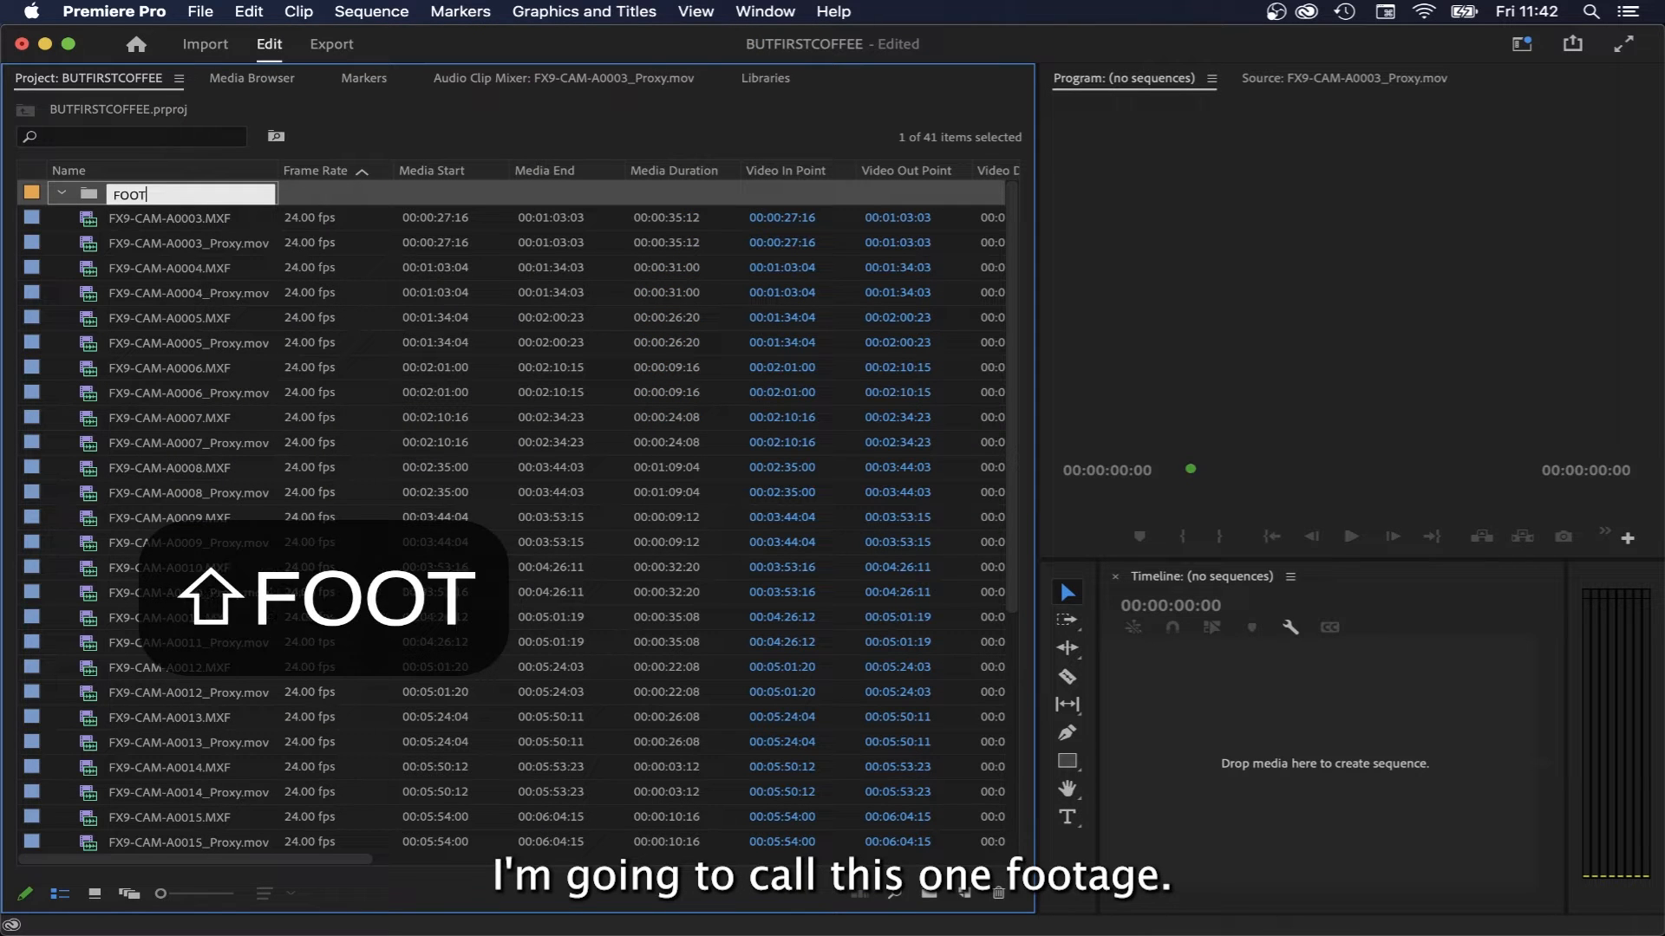
key(Return)
- Create two trial sub-bins inside the FOOTAGE bin and delete them both
key(super+b)
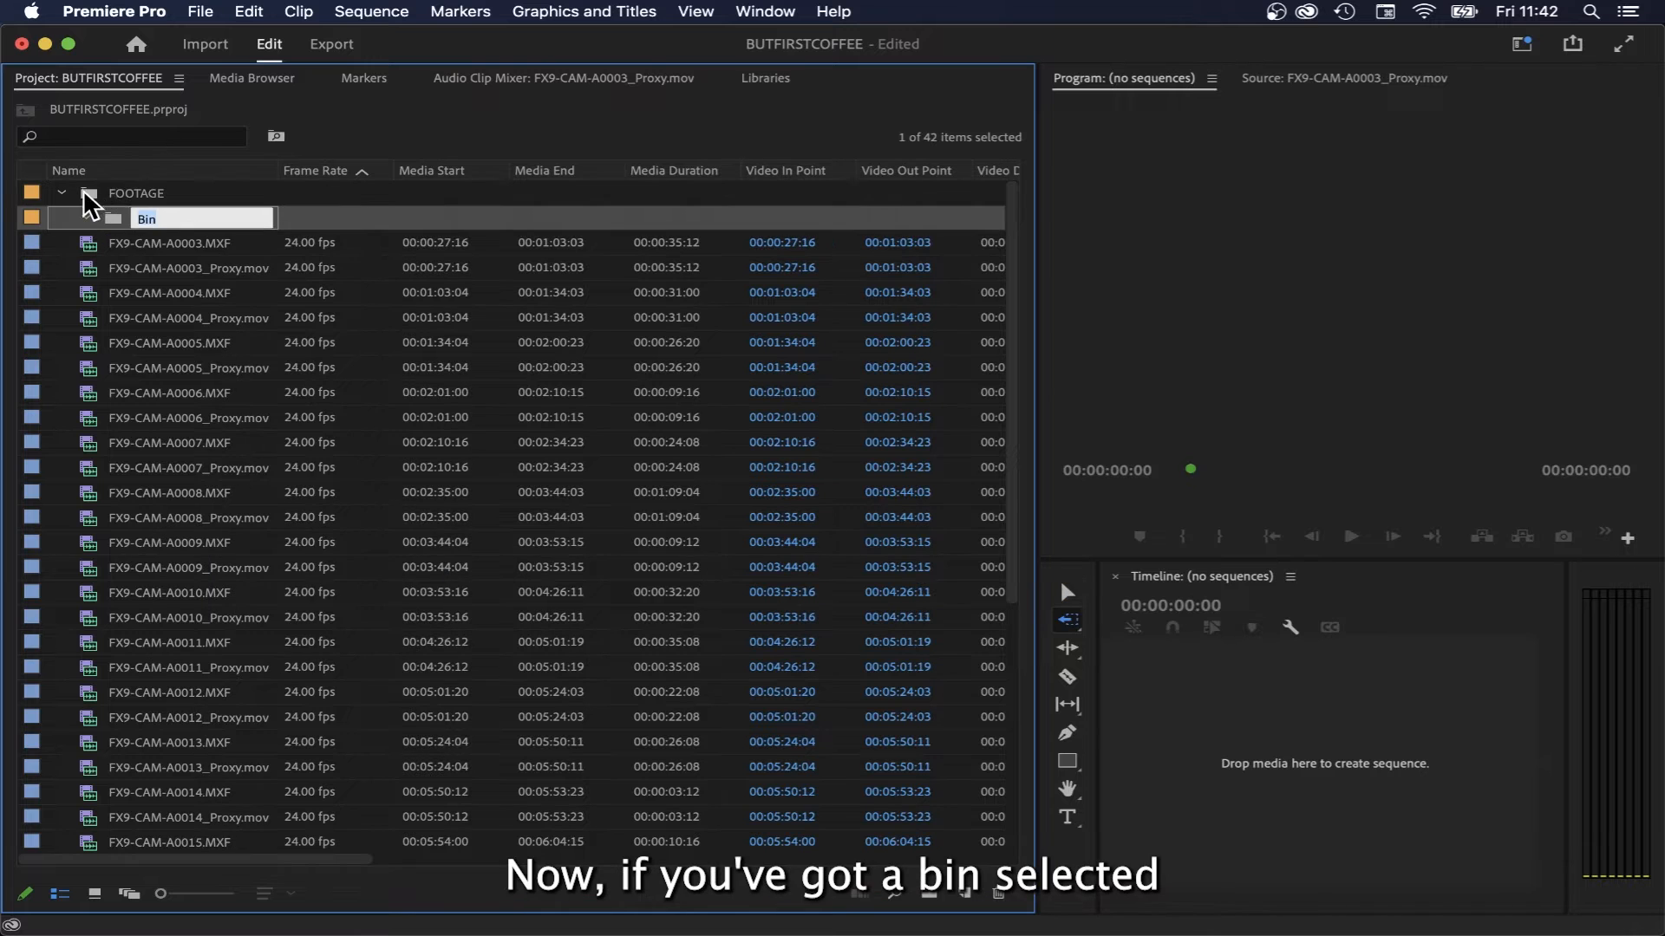
click(84, 194)
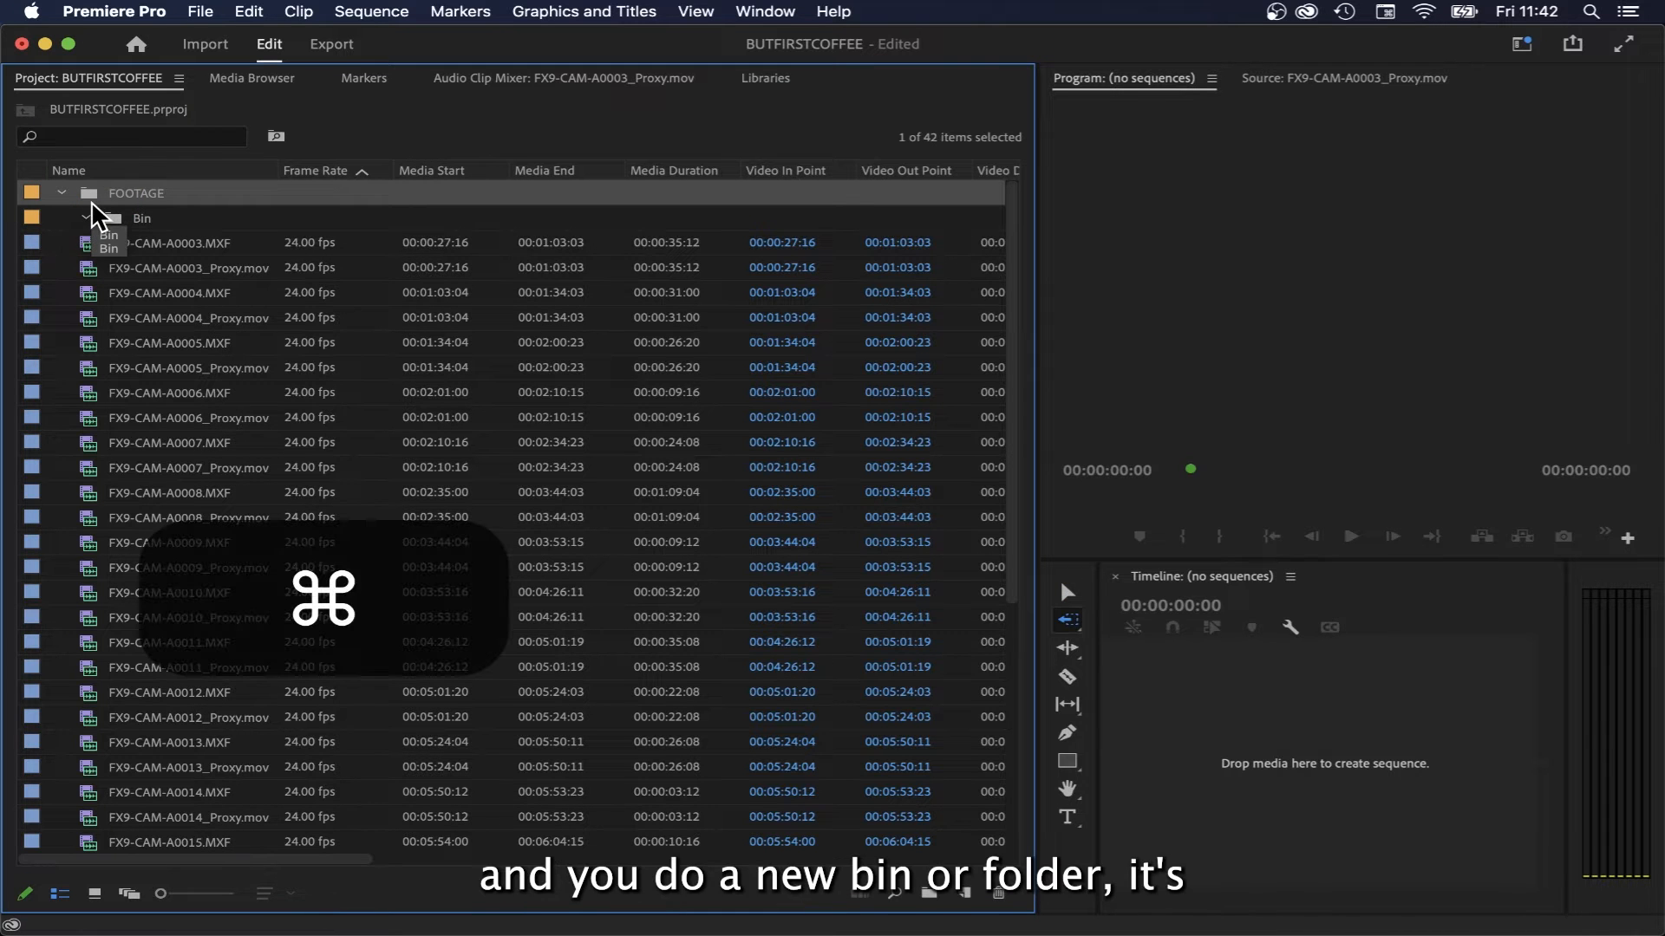
key(super+b)
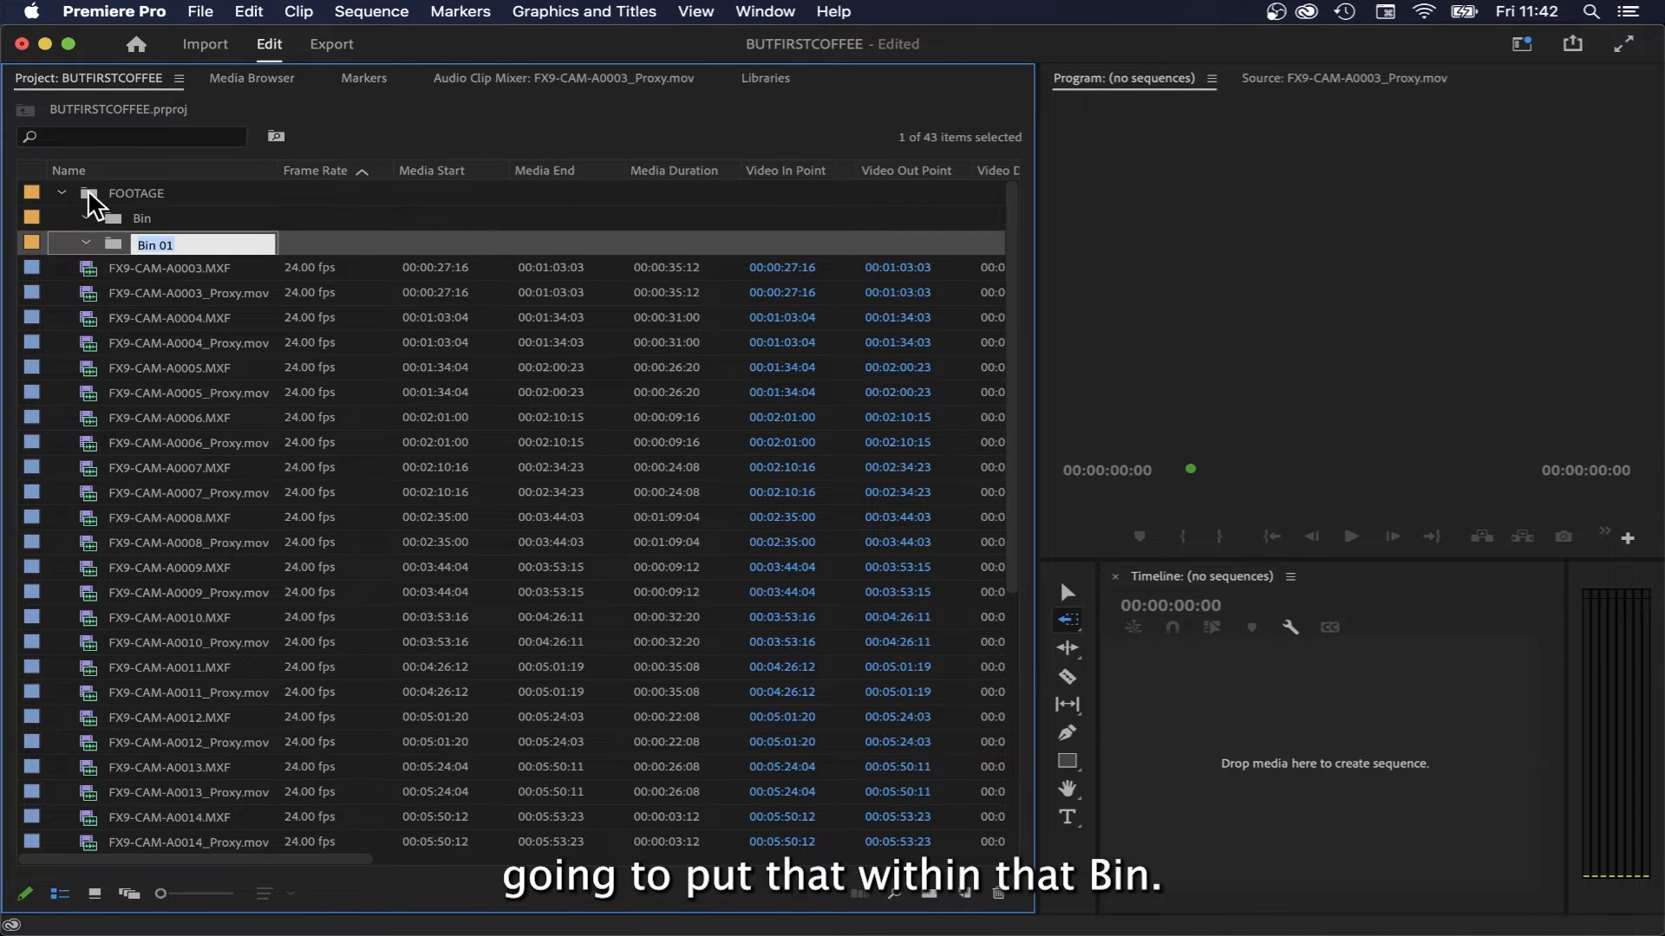
key(BackSpace)
key(BackSpace)
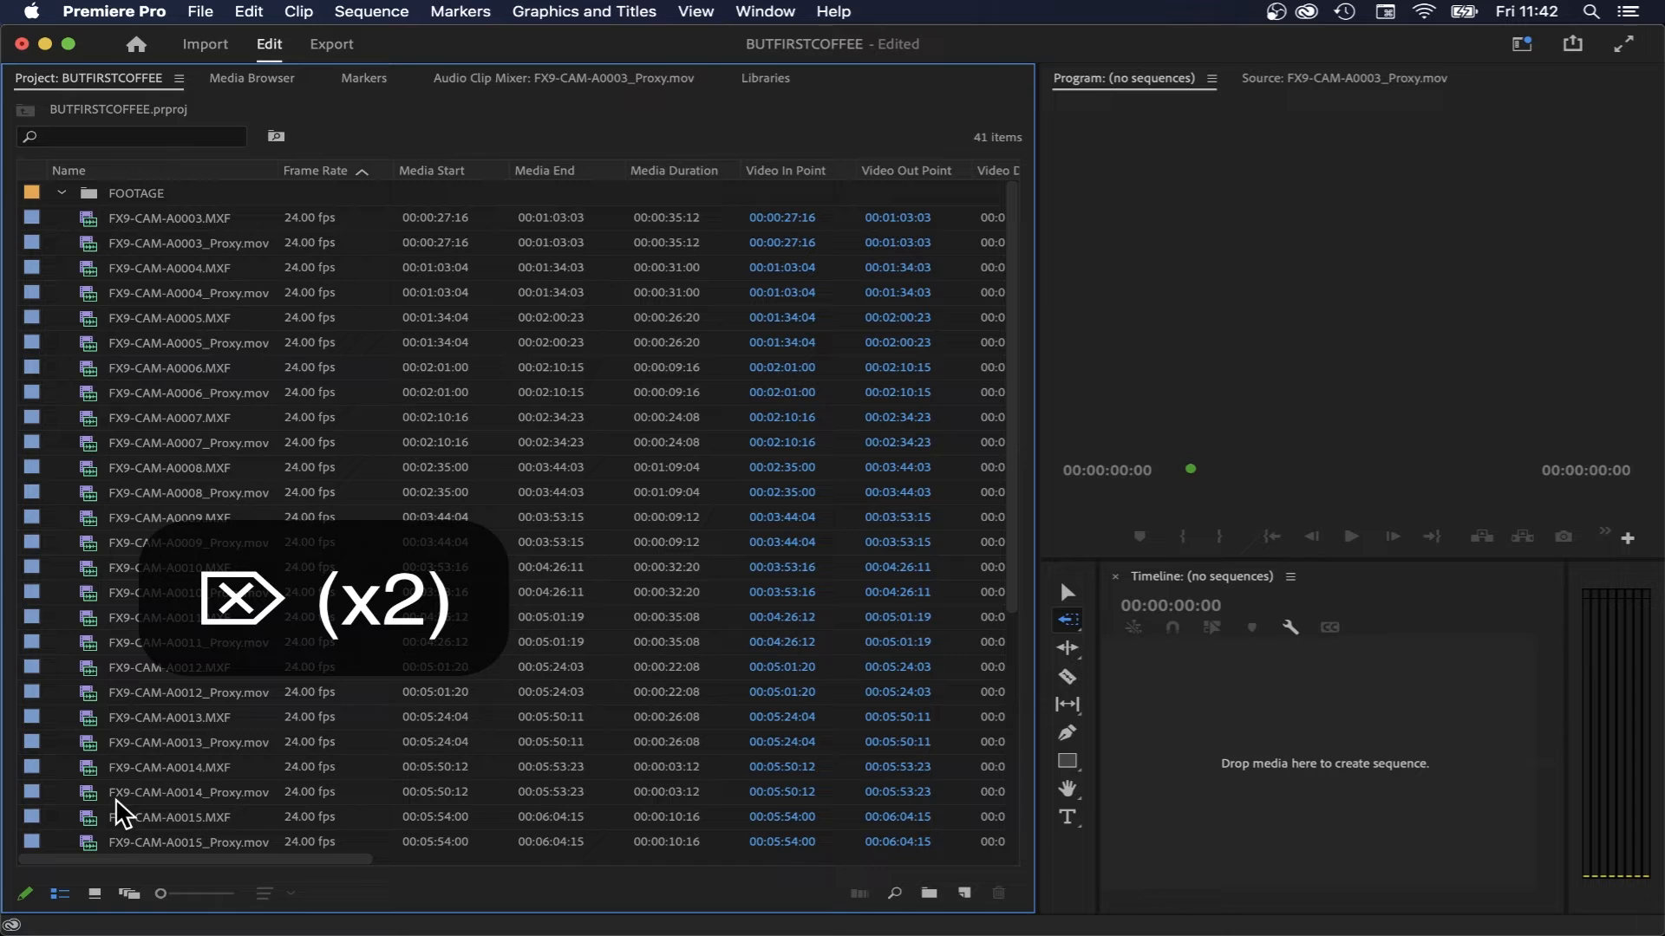
- Show the project items as thumbnails and open the FOOTAGE bin
click(94, 894)
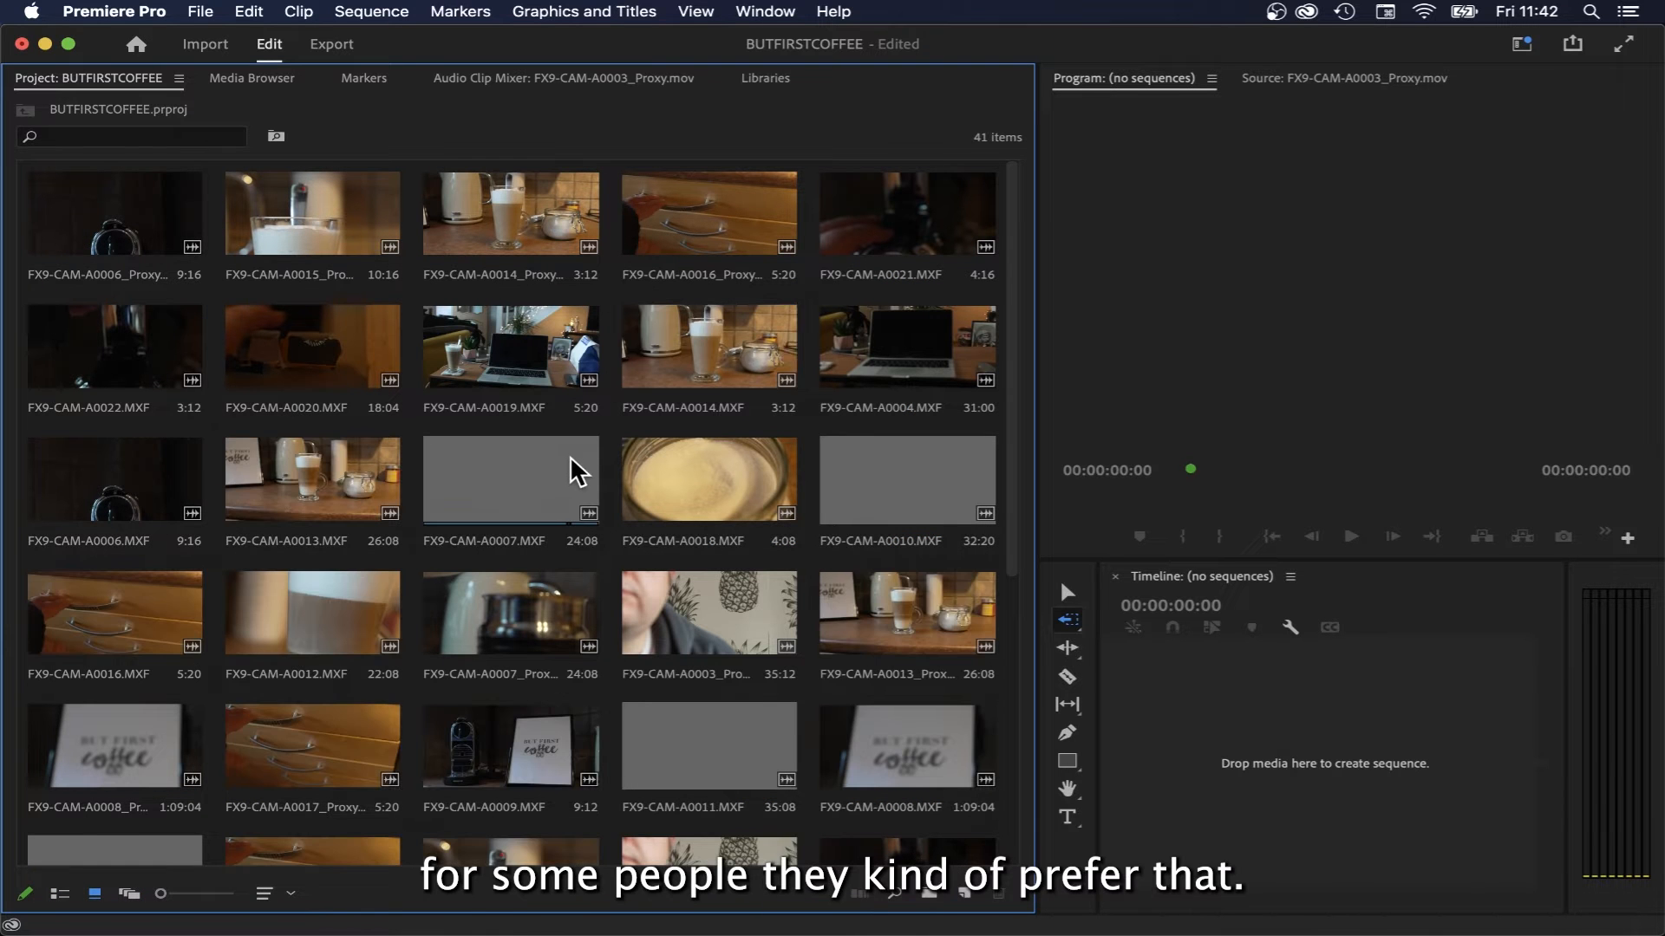
scroll(575, 470, down, 5)
double_click(113, 787)
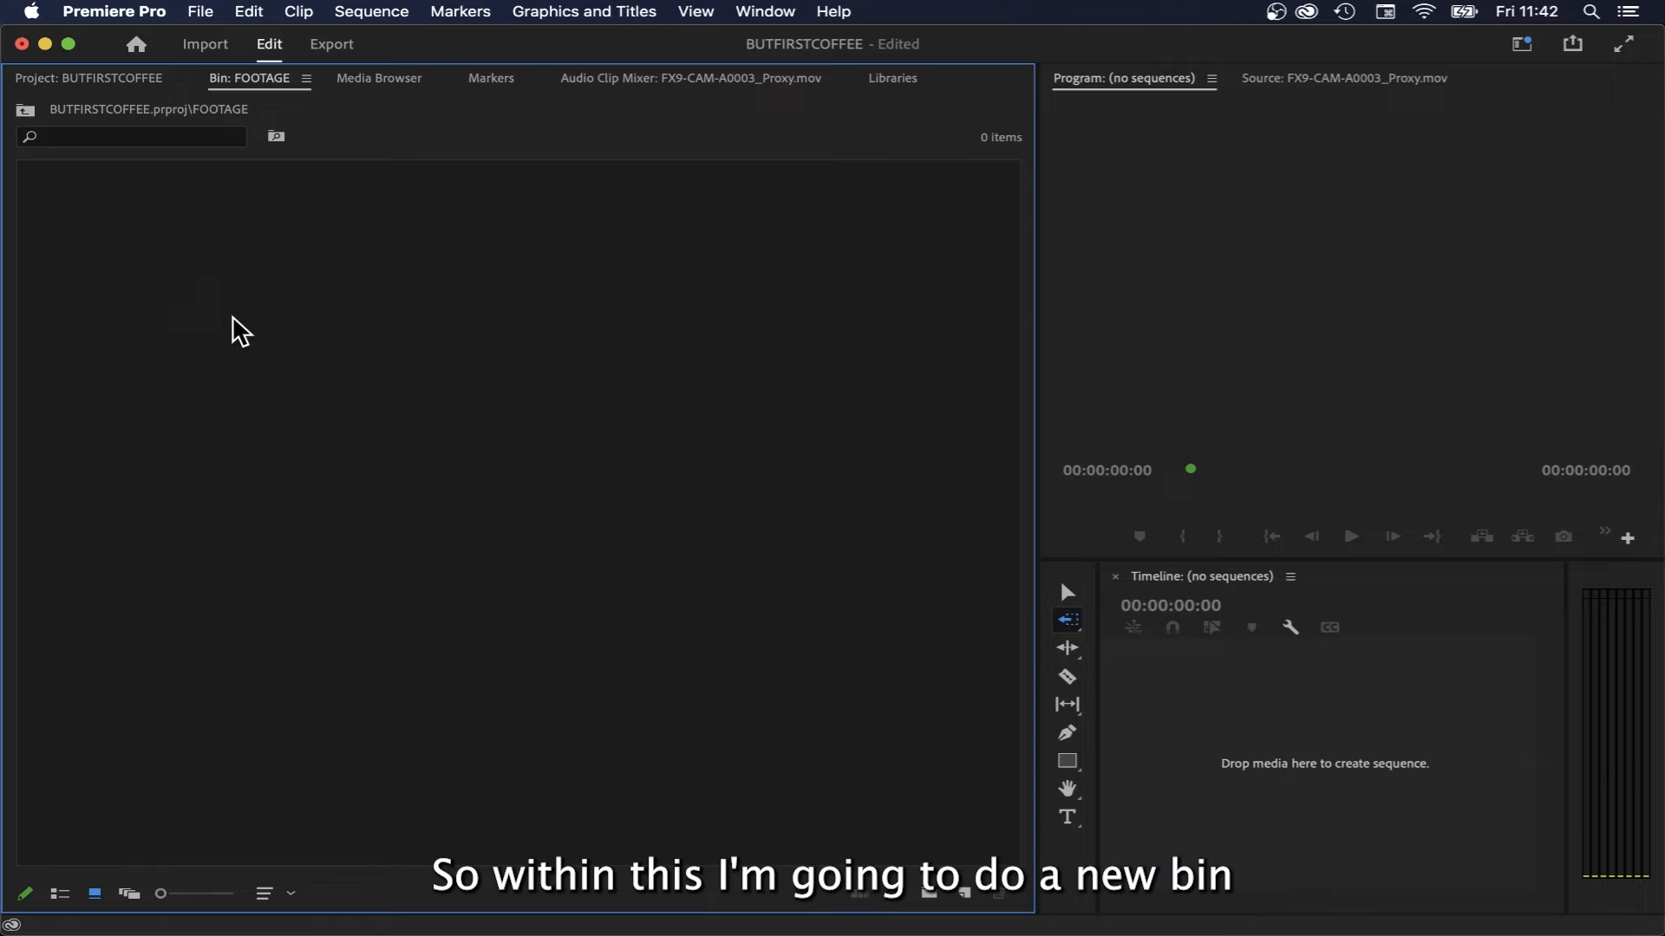
- Create a bin named HIGHRES inside the FOOTAGE bin
key(super+b)
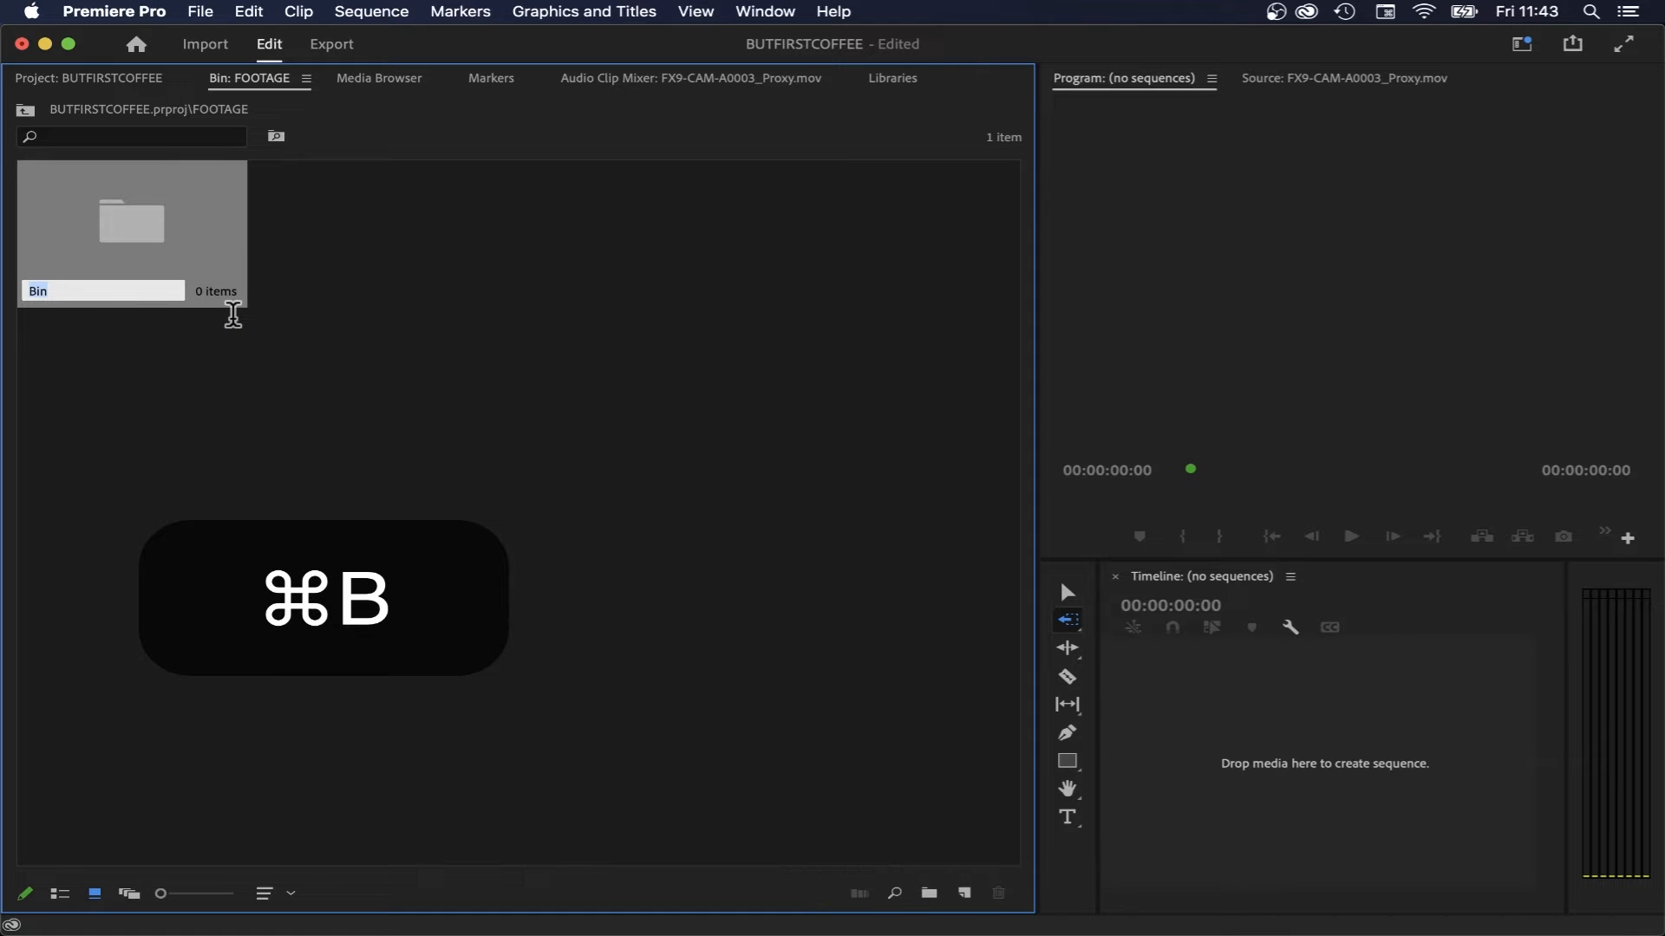
key(BackSpace)
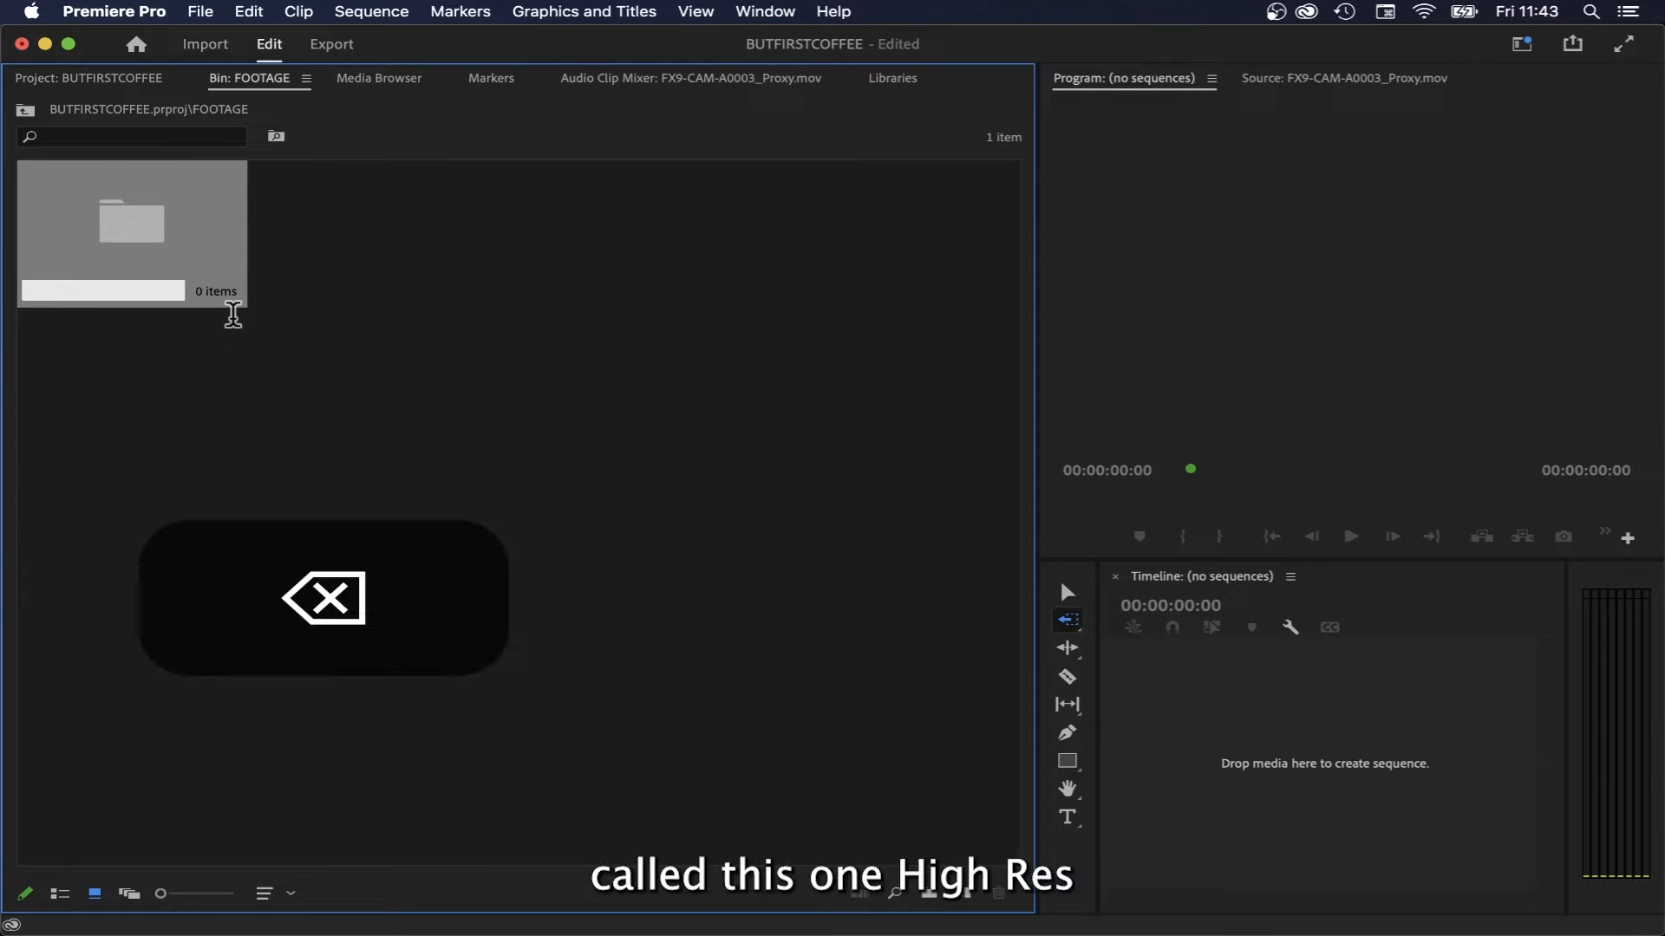
text(HIGH)
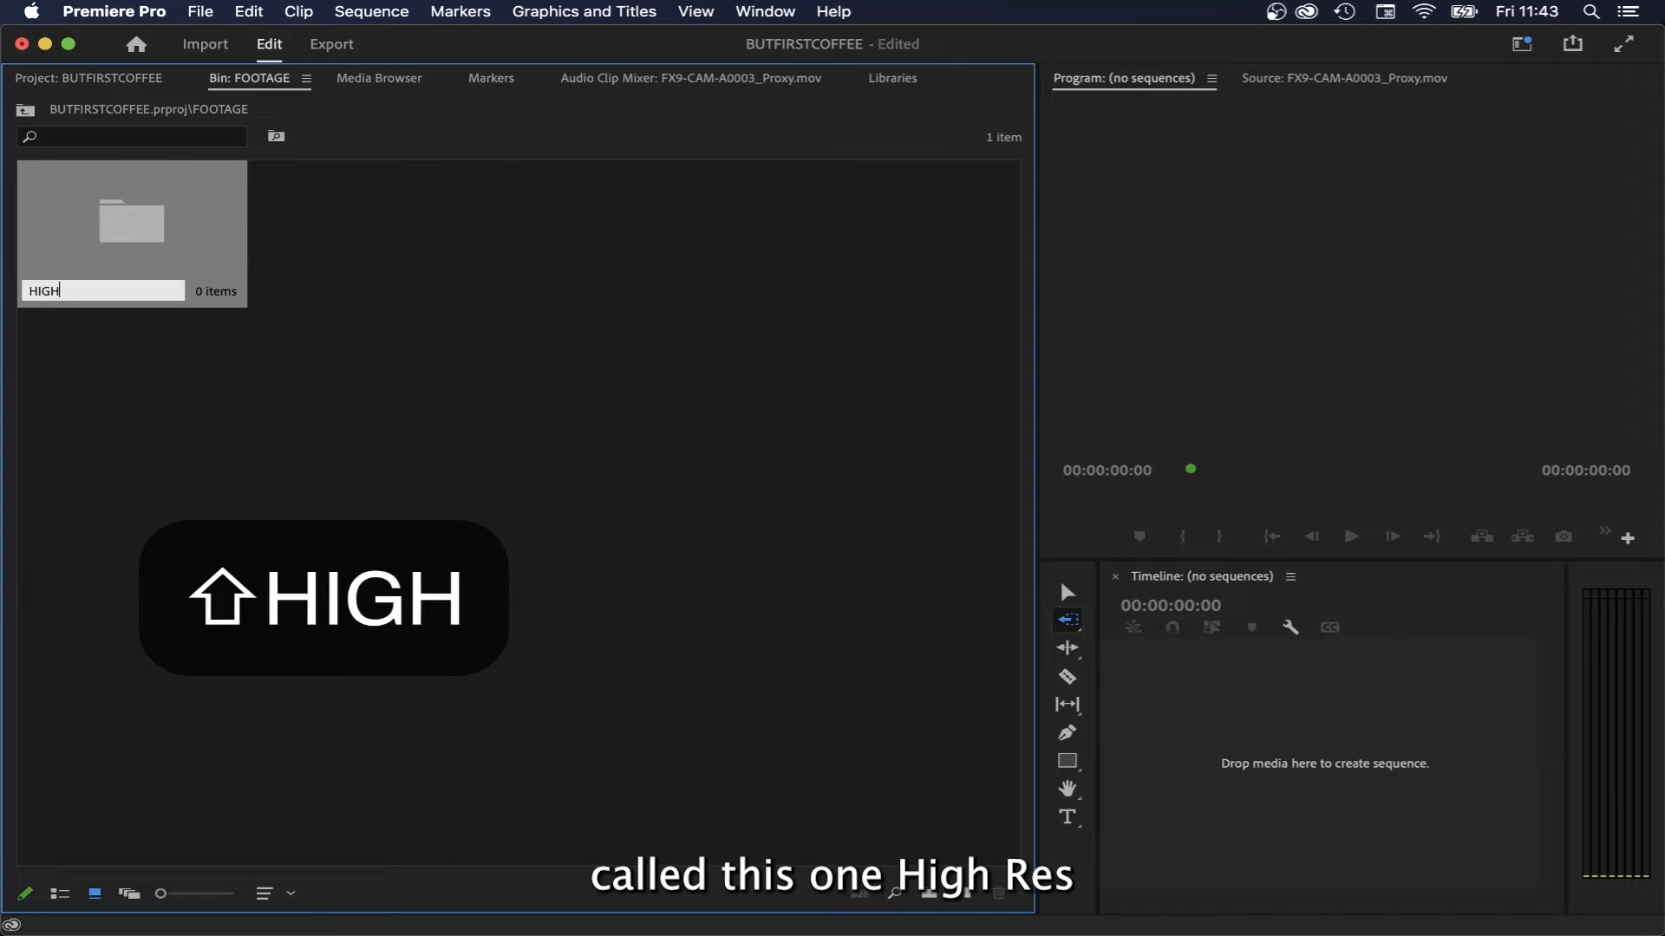
text(RES)
key(Return)
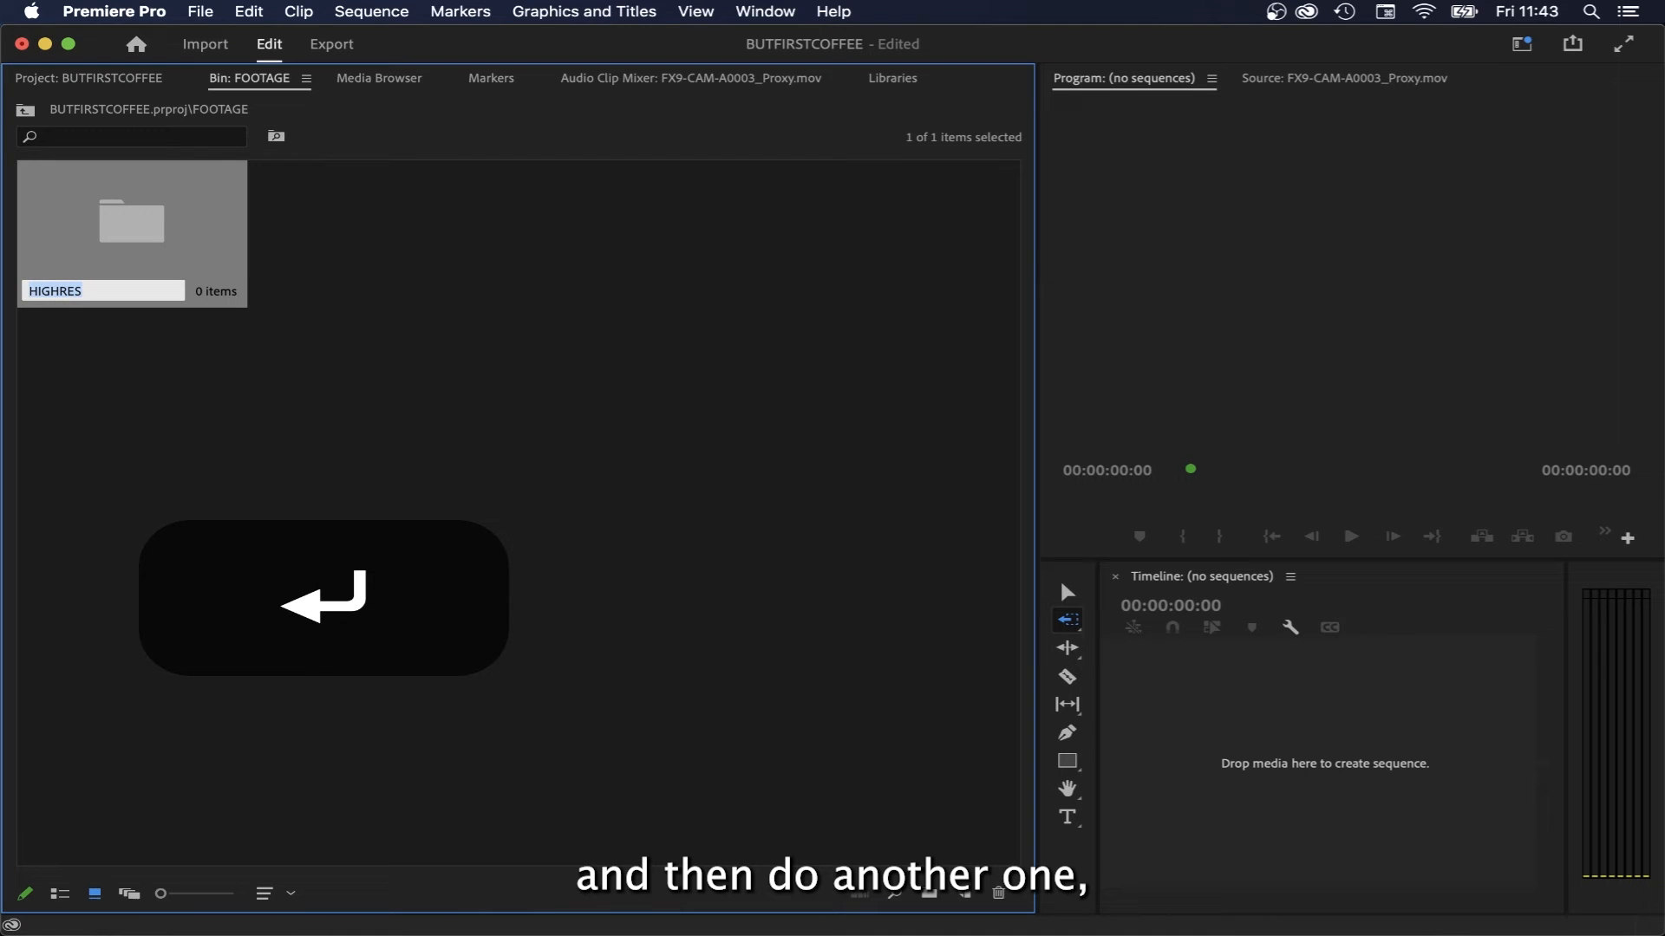
- Create a second bin named PROXY inside the FOOTAGE bin and save the project
key(super+b)
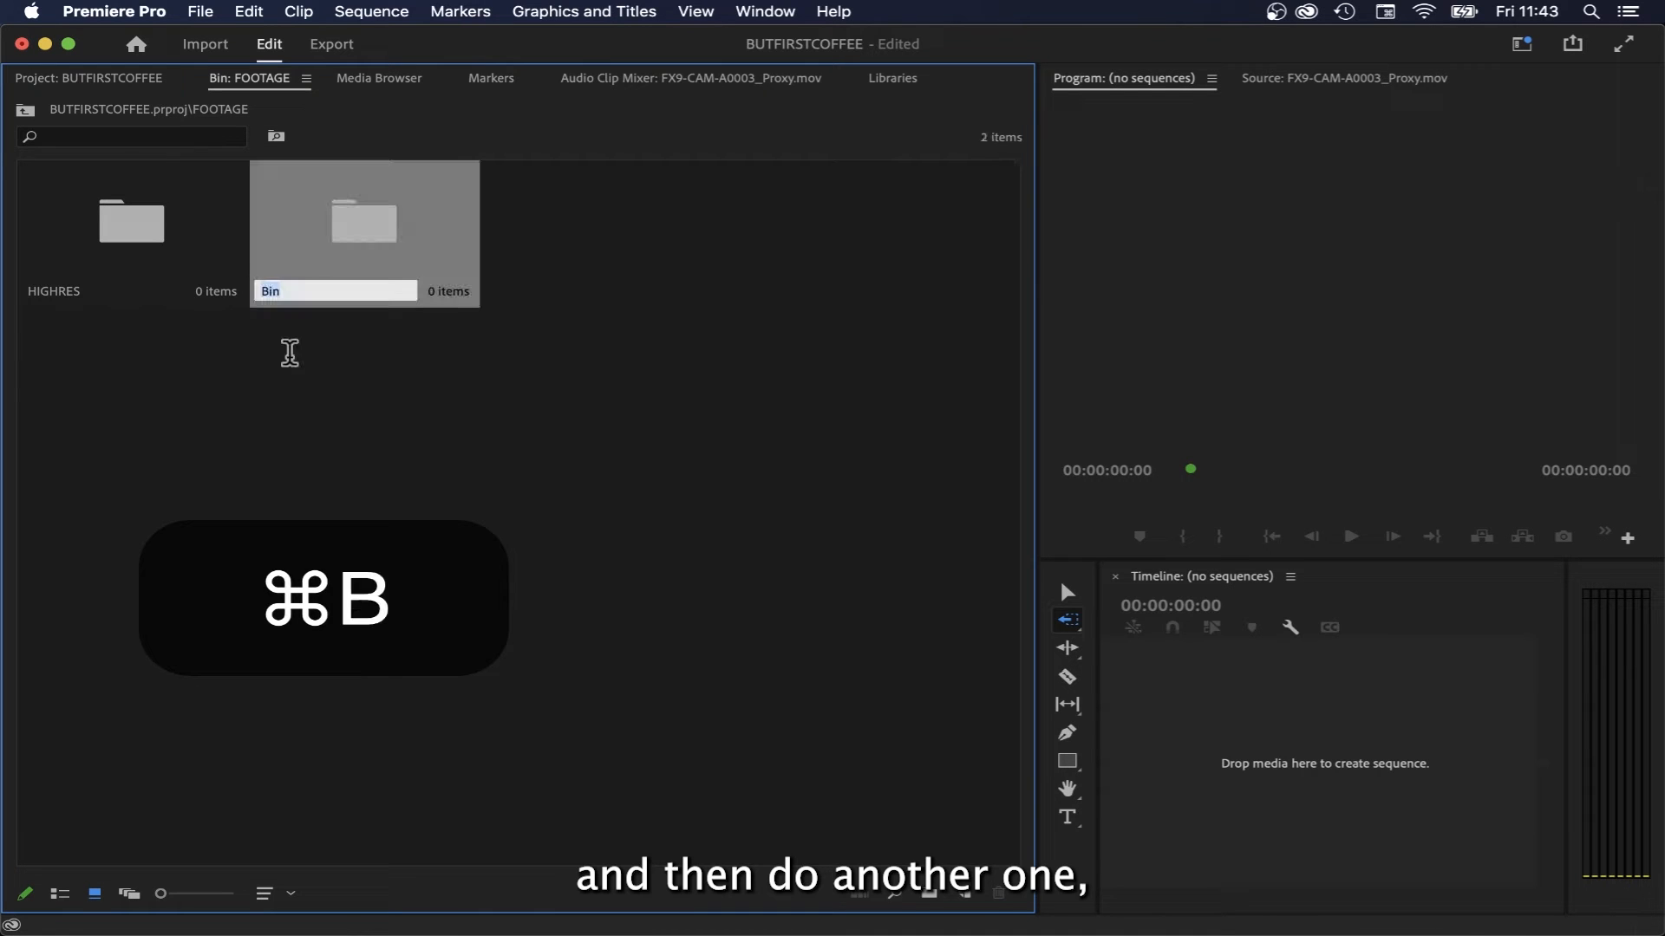
key(BackSpace)
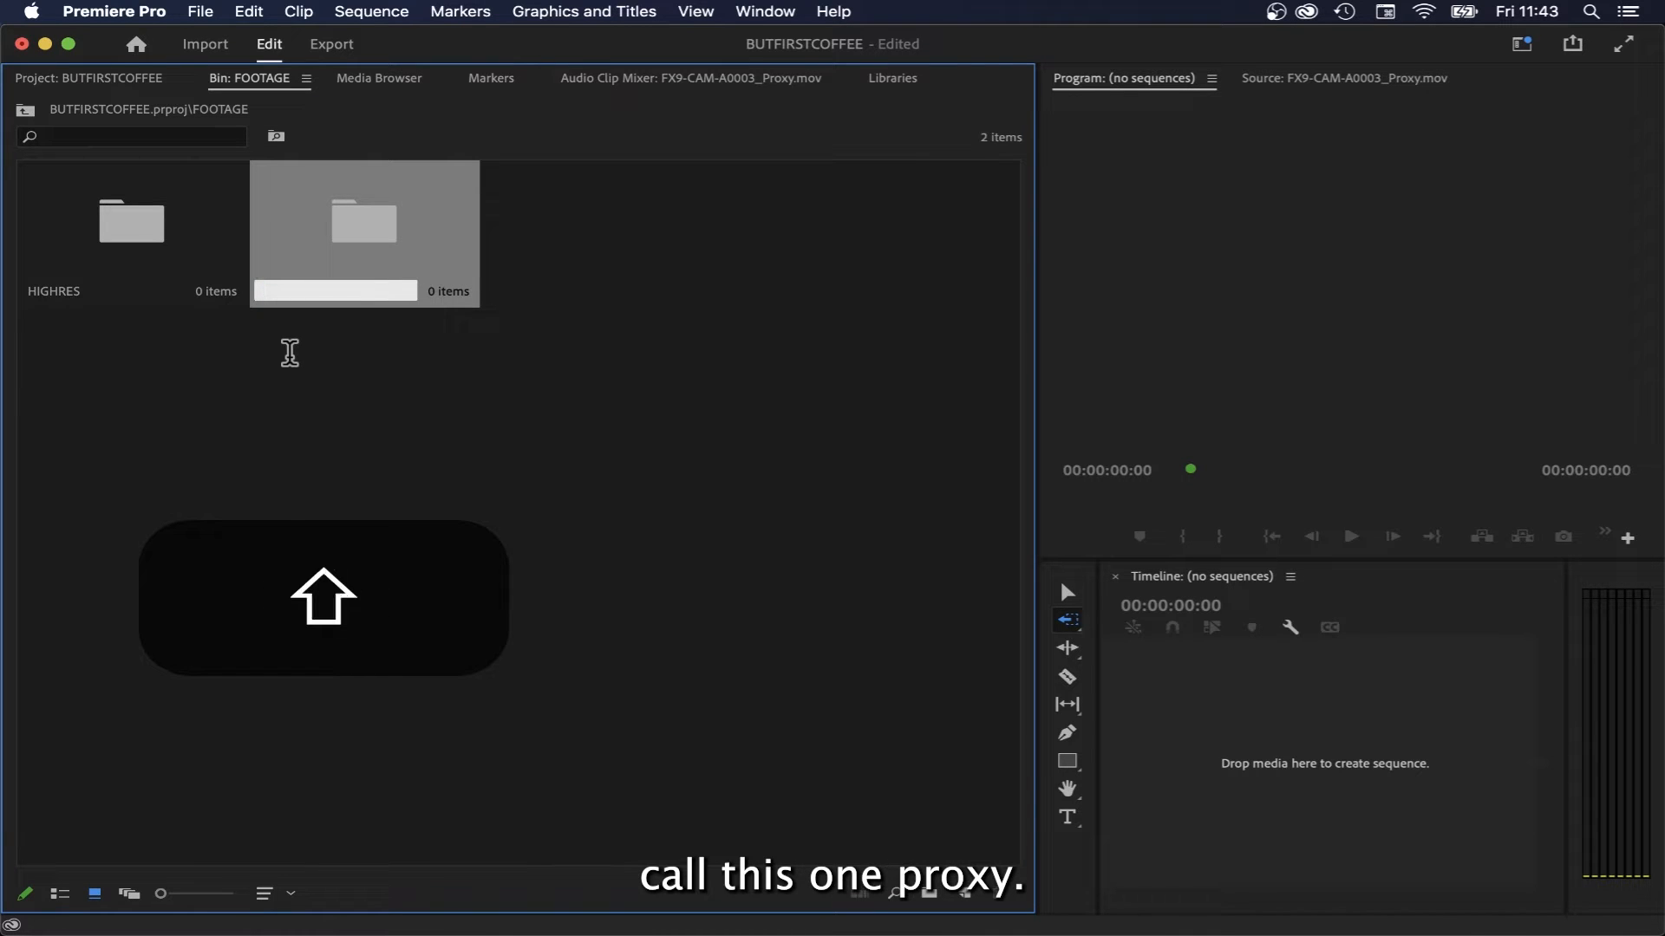
text(PR)
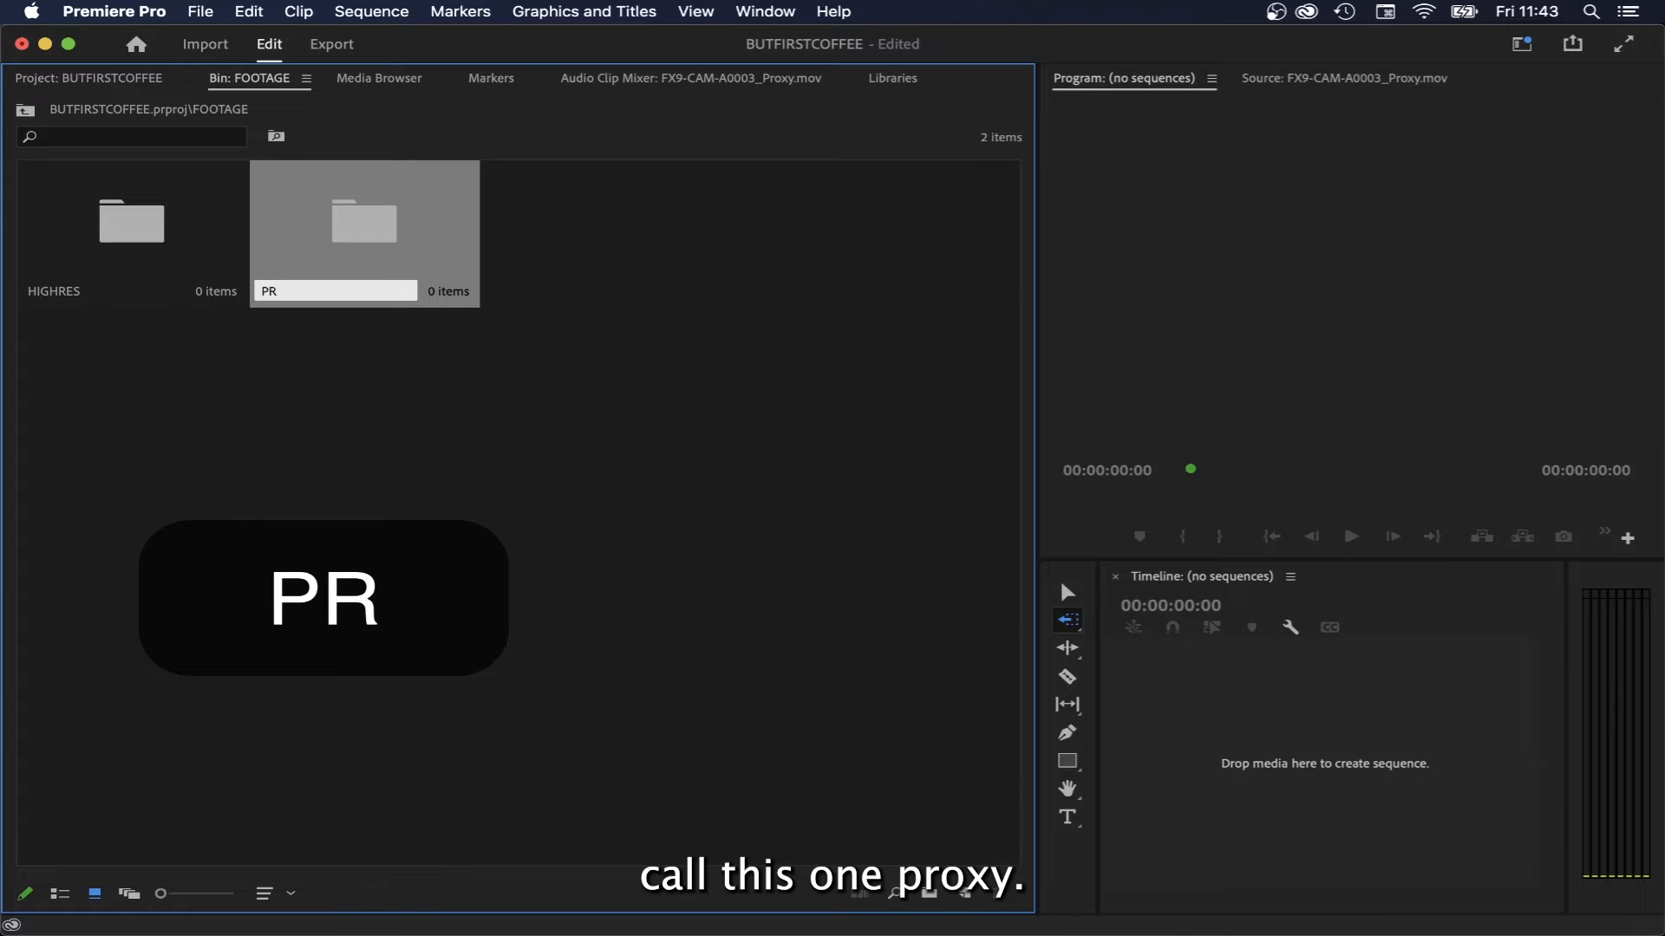
text(OXY)
key(Return)
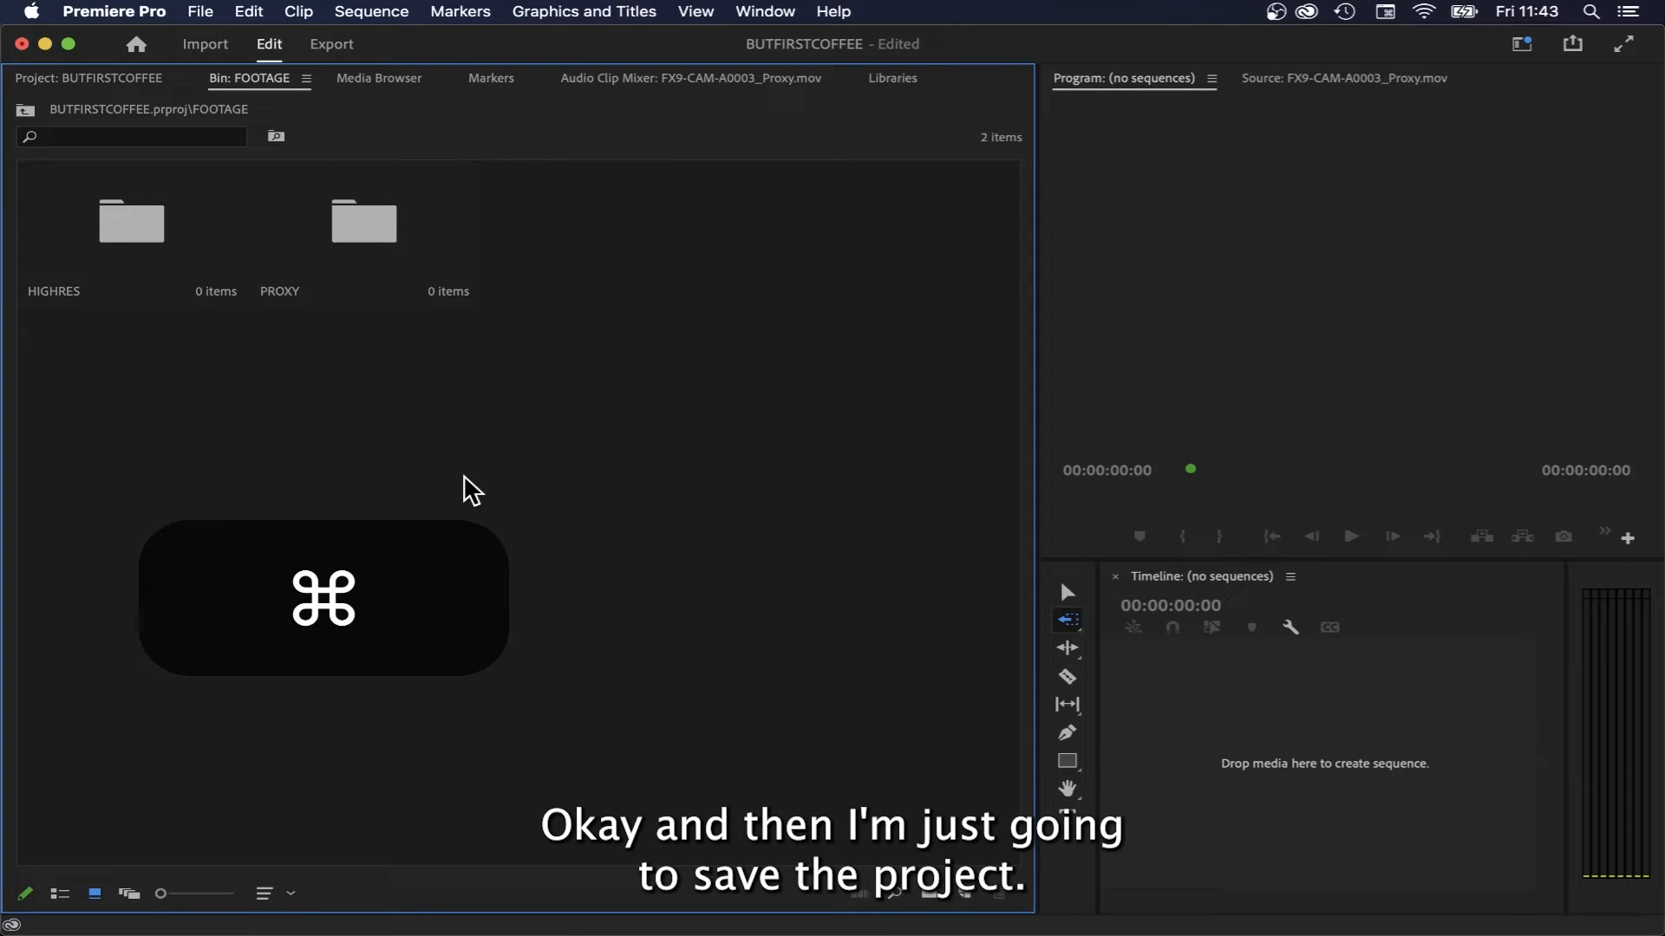
key(super+s)
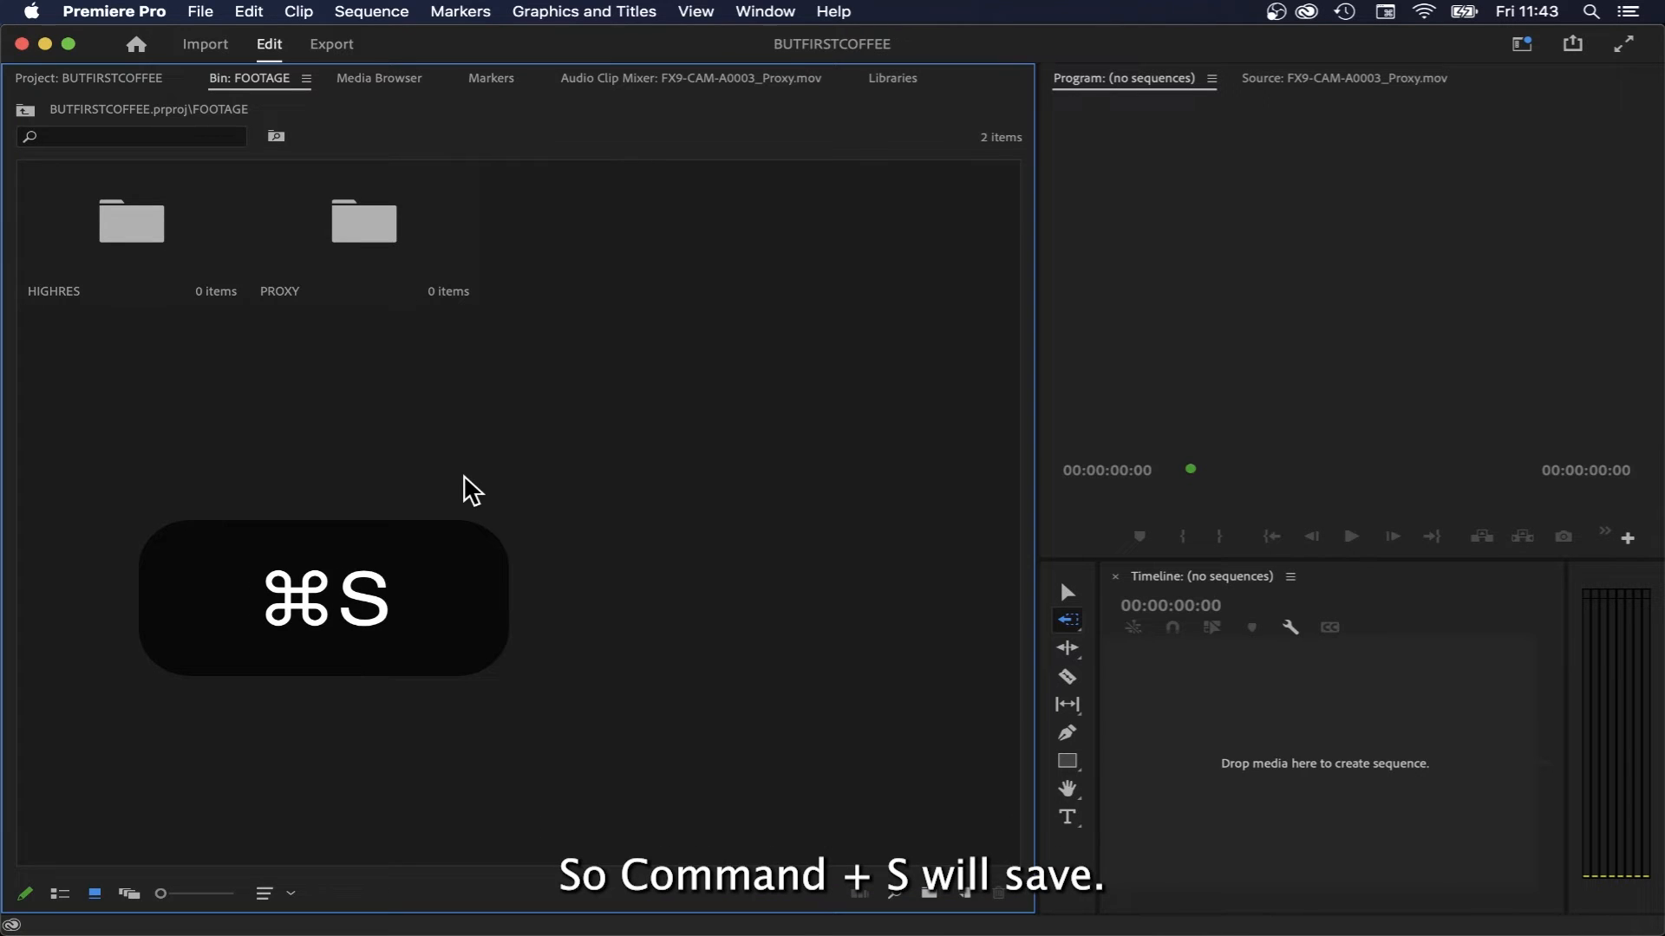
click(199, 10)
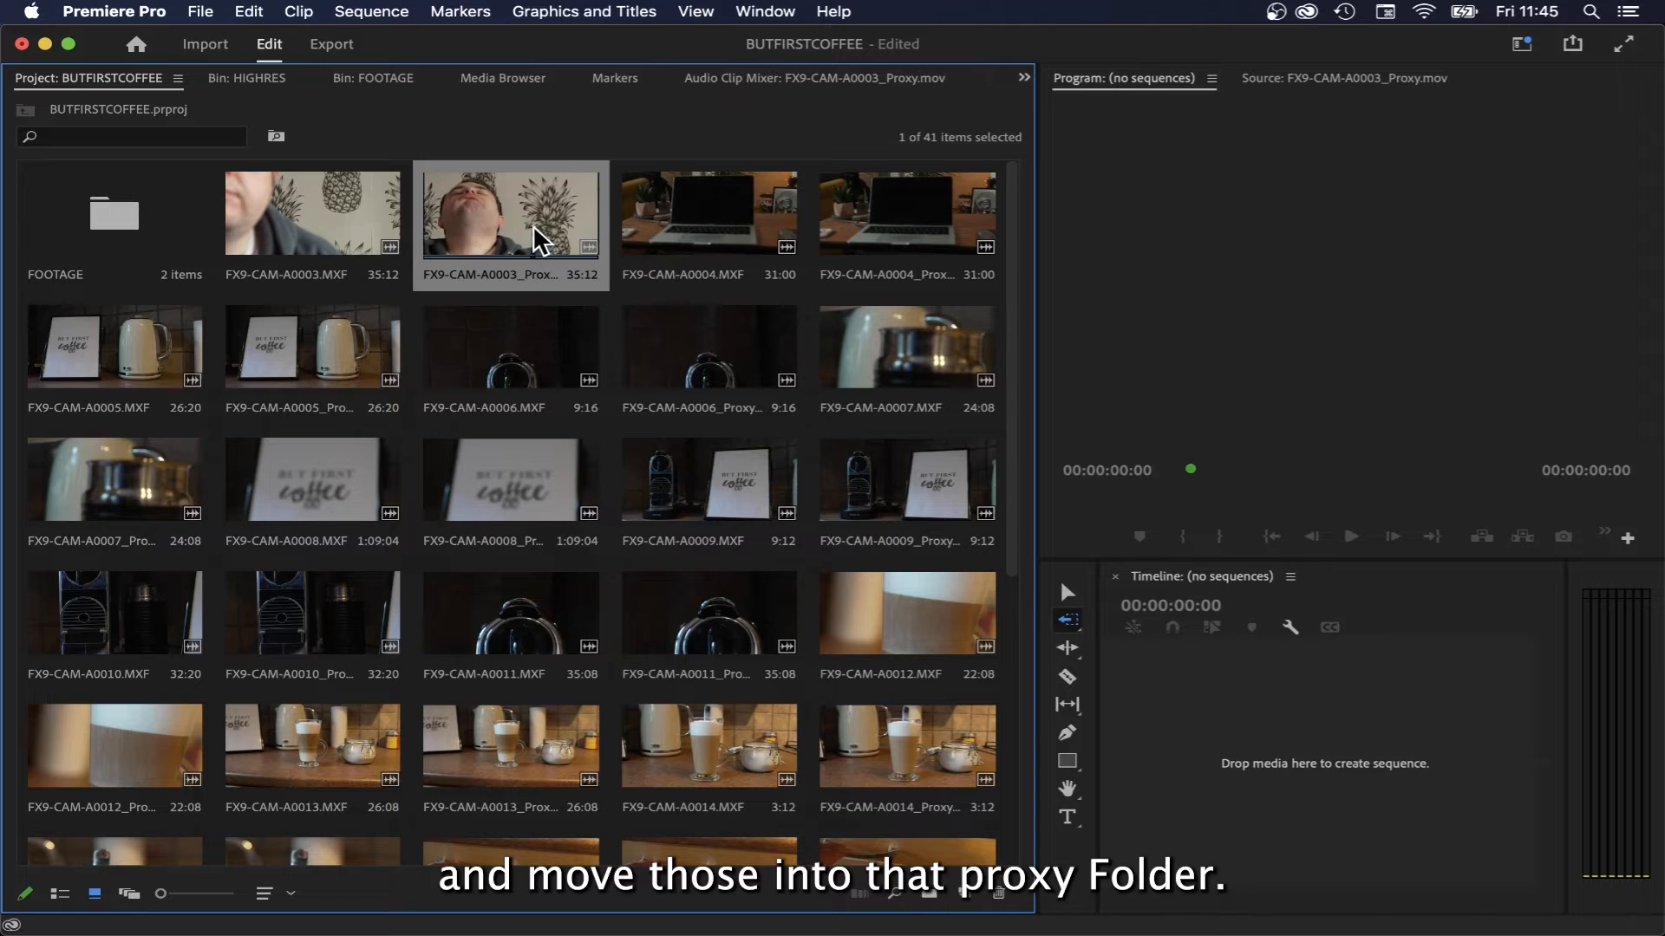
- Open the PROXY bin from FOOTAGE and dock it in the Program monitor's panel group
double_click(48, 252)
click(398, 251)
double_click(397, 245)
drag(243, 79, 1172, 233)
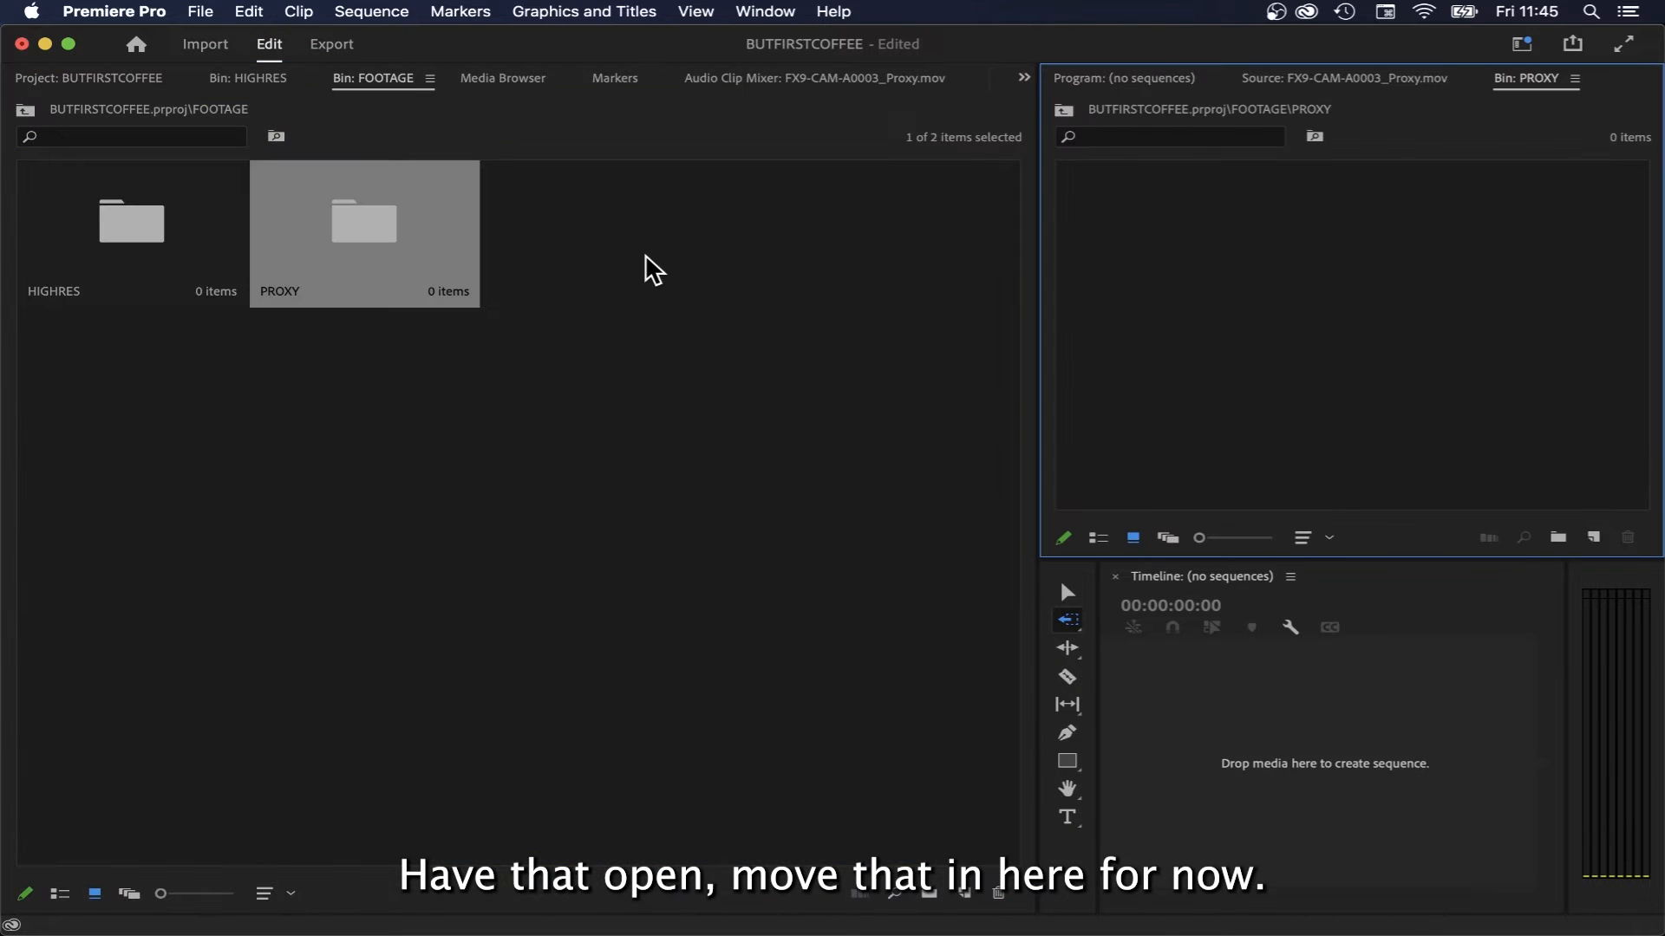
- Return to the BUTFIRSTCOFFEE project contents and show them as a list
click(123, 80)
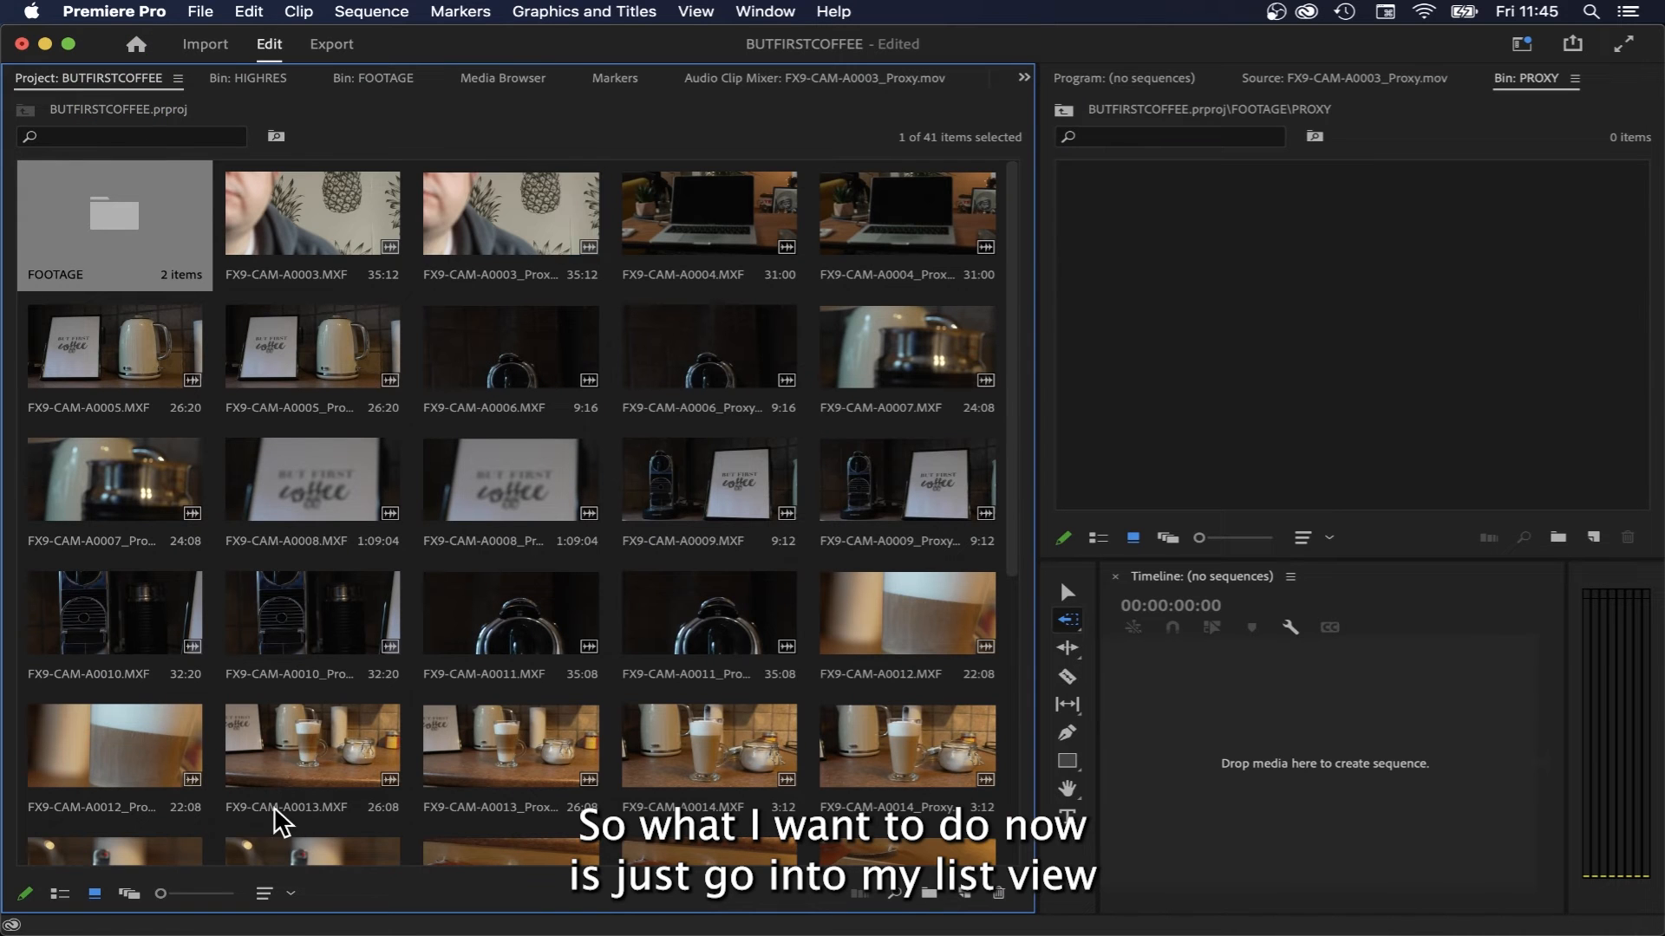
click(59, 894)
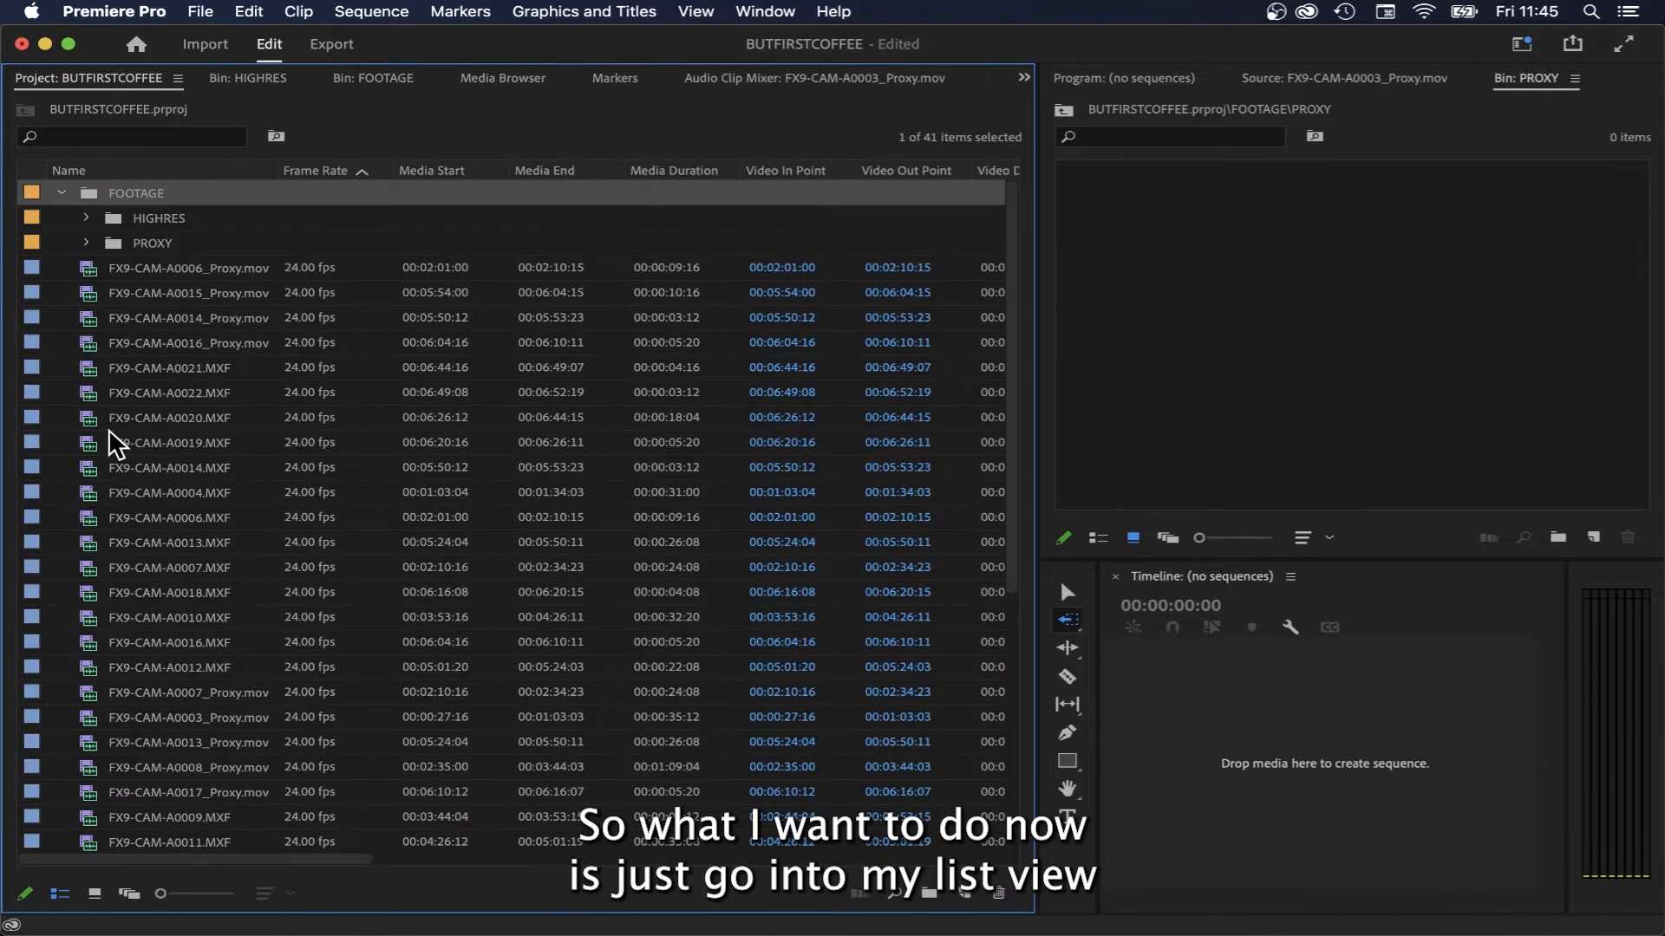
- Move the four proxy clips from FX9-CAM-A0006_Proxy.mov through FX9-CAM-A0016_Proxy.mov in the project list into the PROXY bin
click(145, 283)
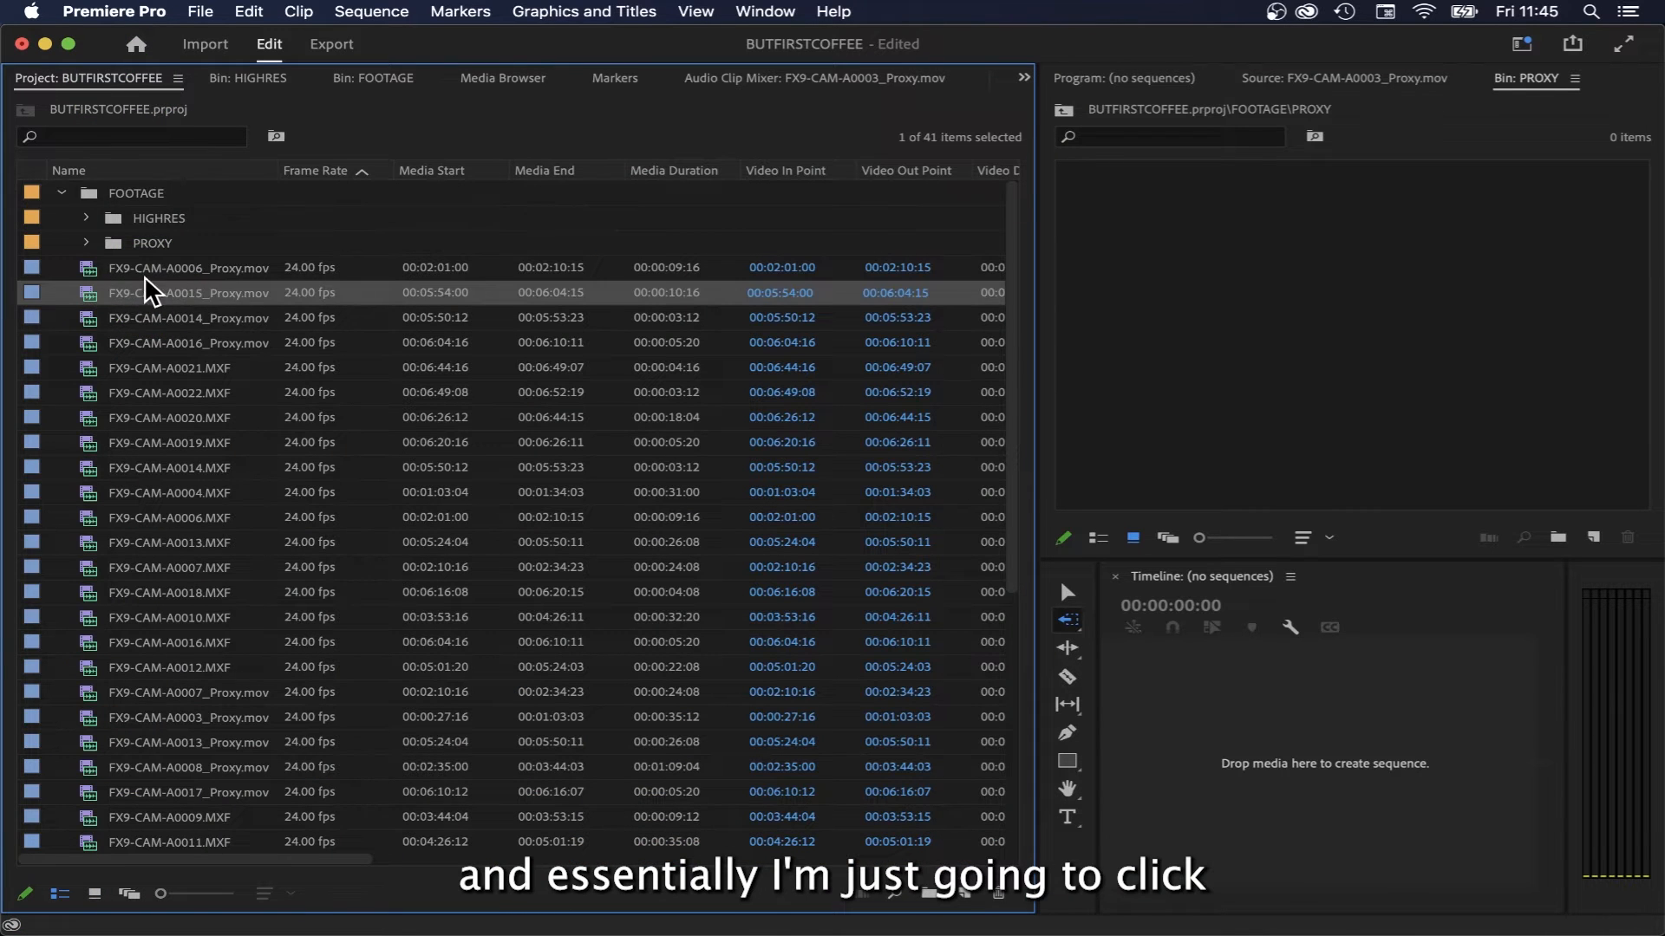
click(146, 268)
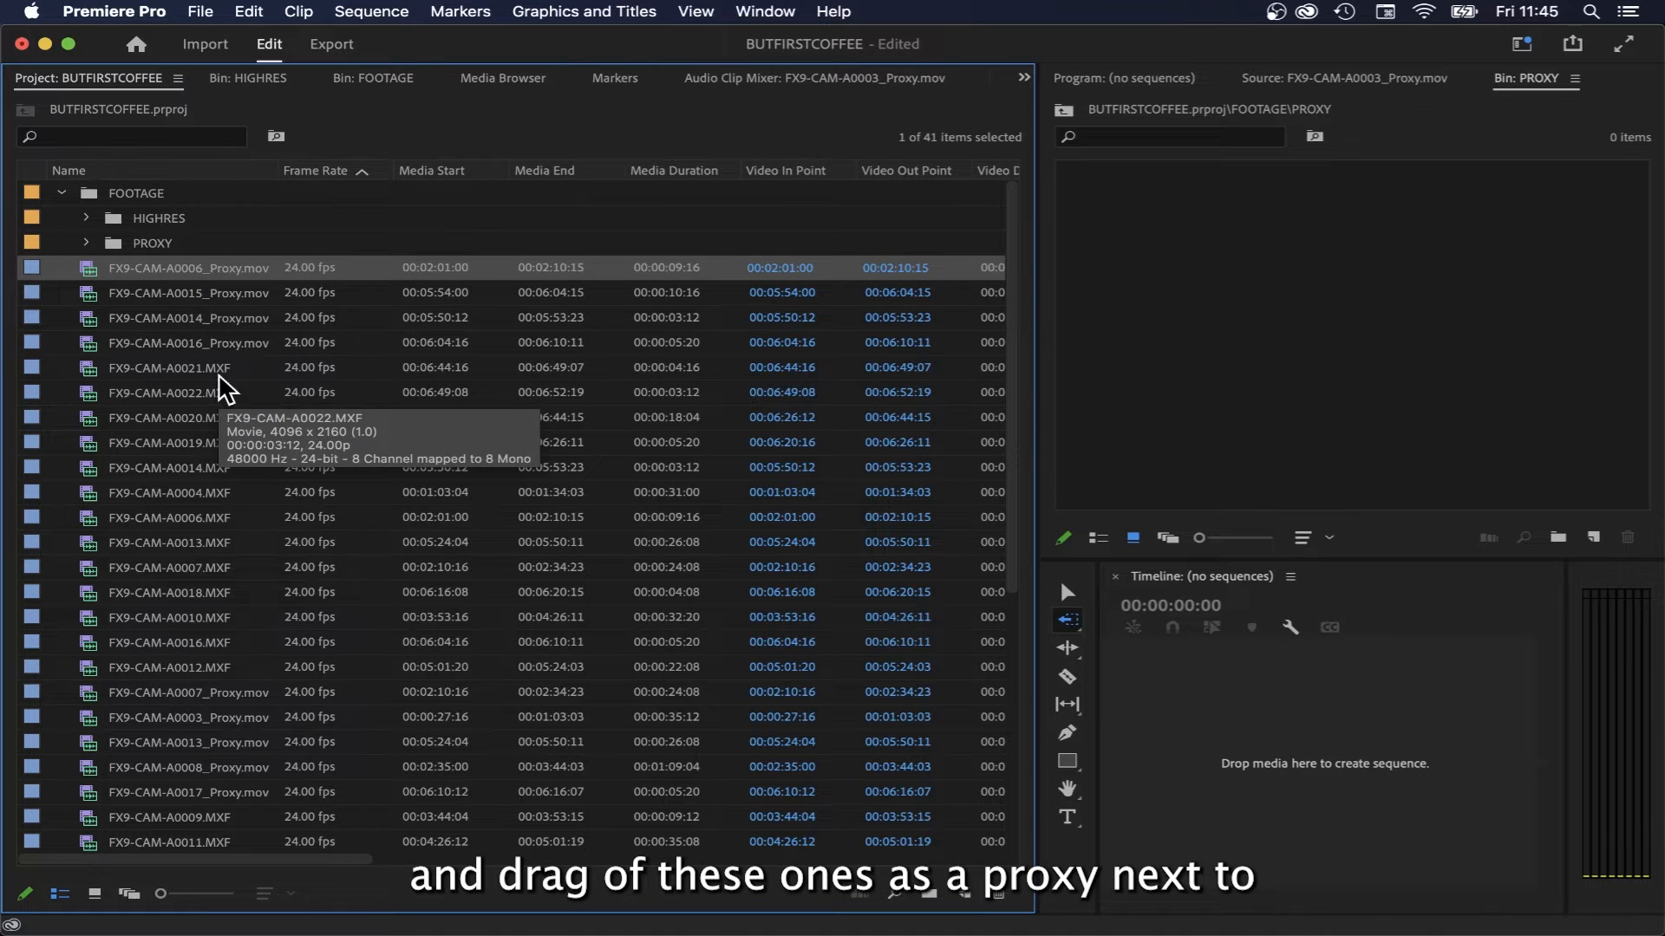
shift+click(195, 344)
drag(146, 269, 1223, 268)
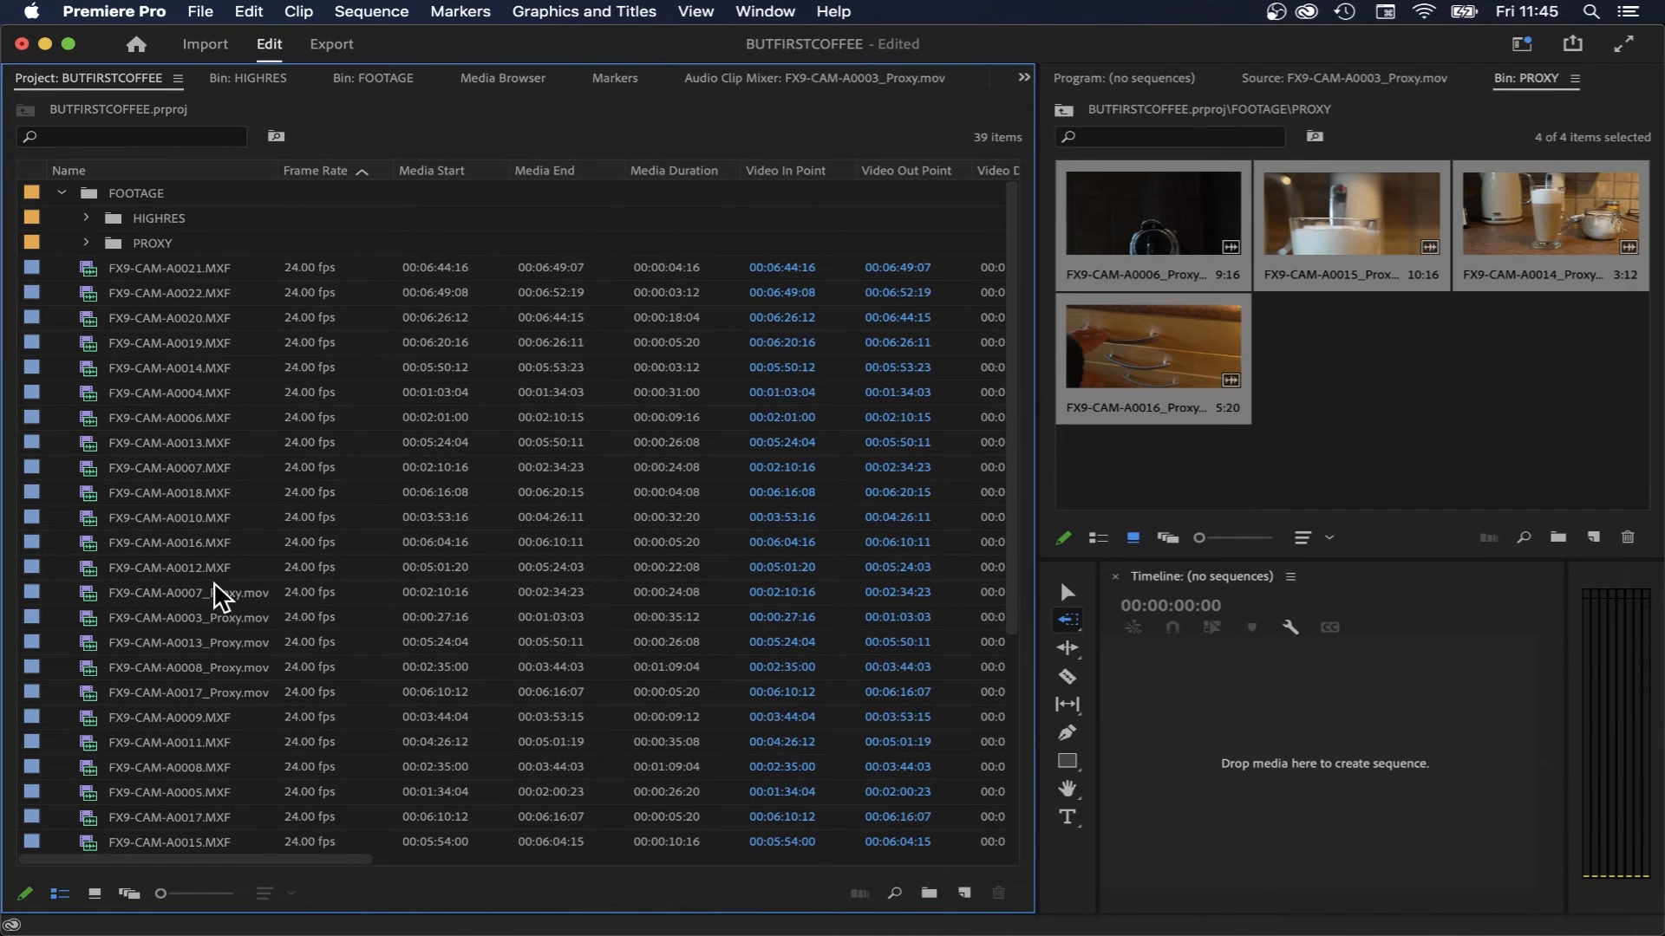
- Move the next five proxy clips, FX9-CAM-A0007_Proxy.mov through FX9-CAM-A0017_Proxy.mov in list order, into the PROXY bin
click(209, 592)
key(shift)
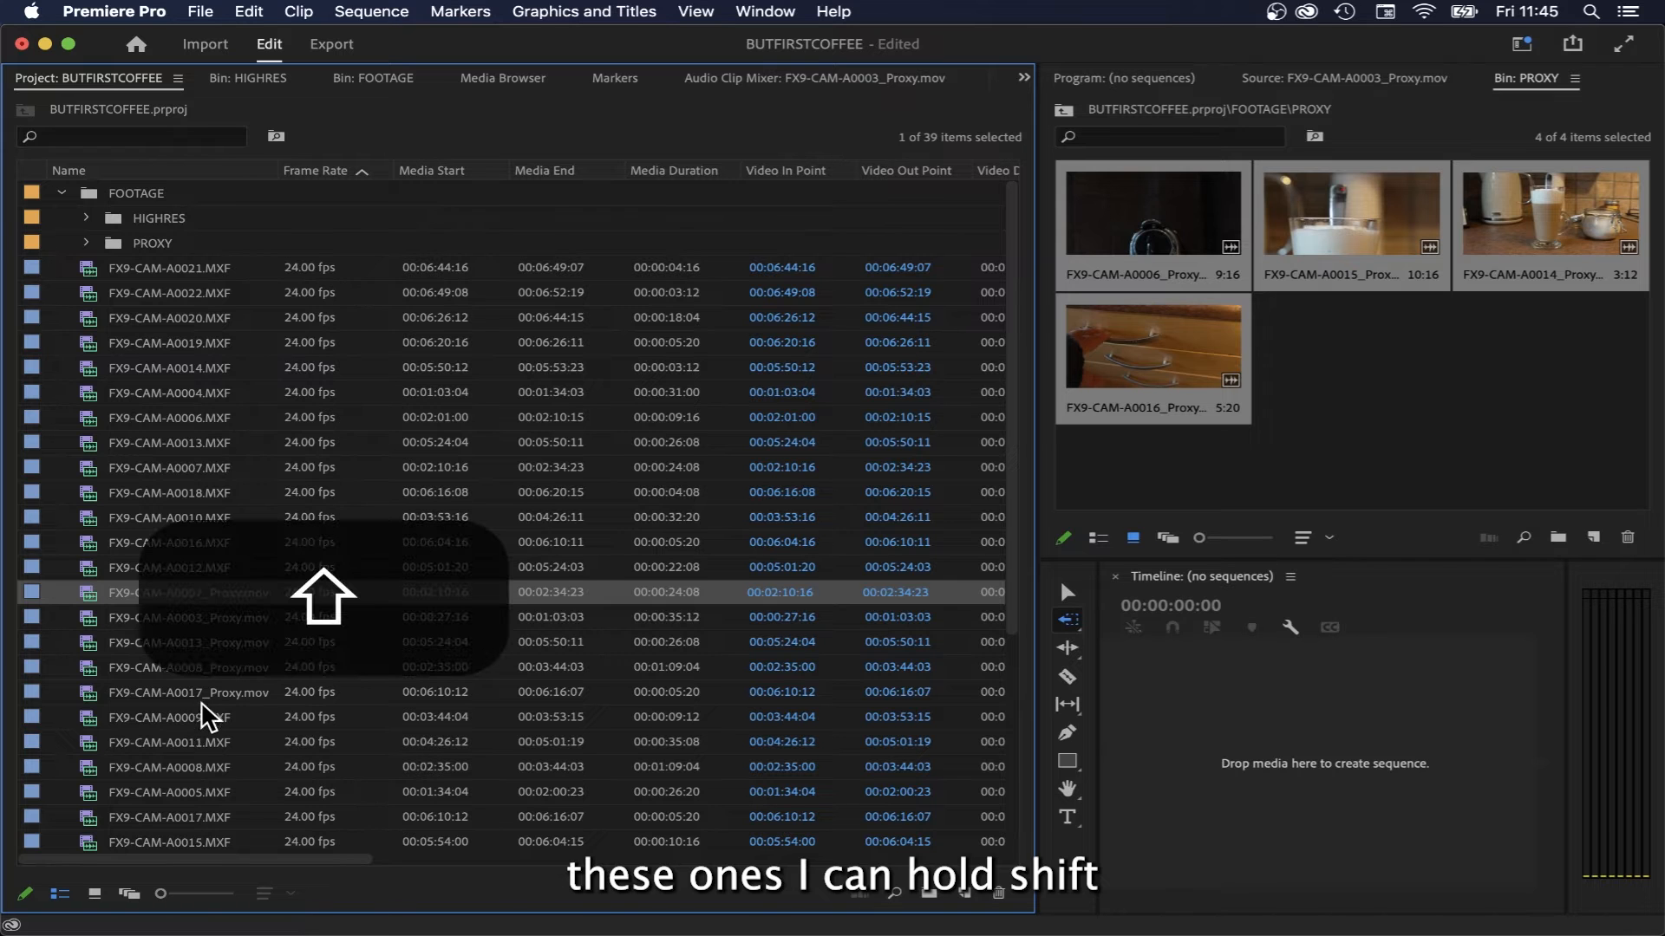
shift+click(197, 692)
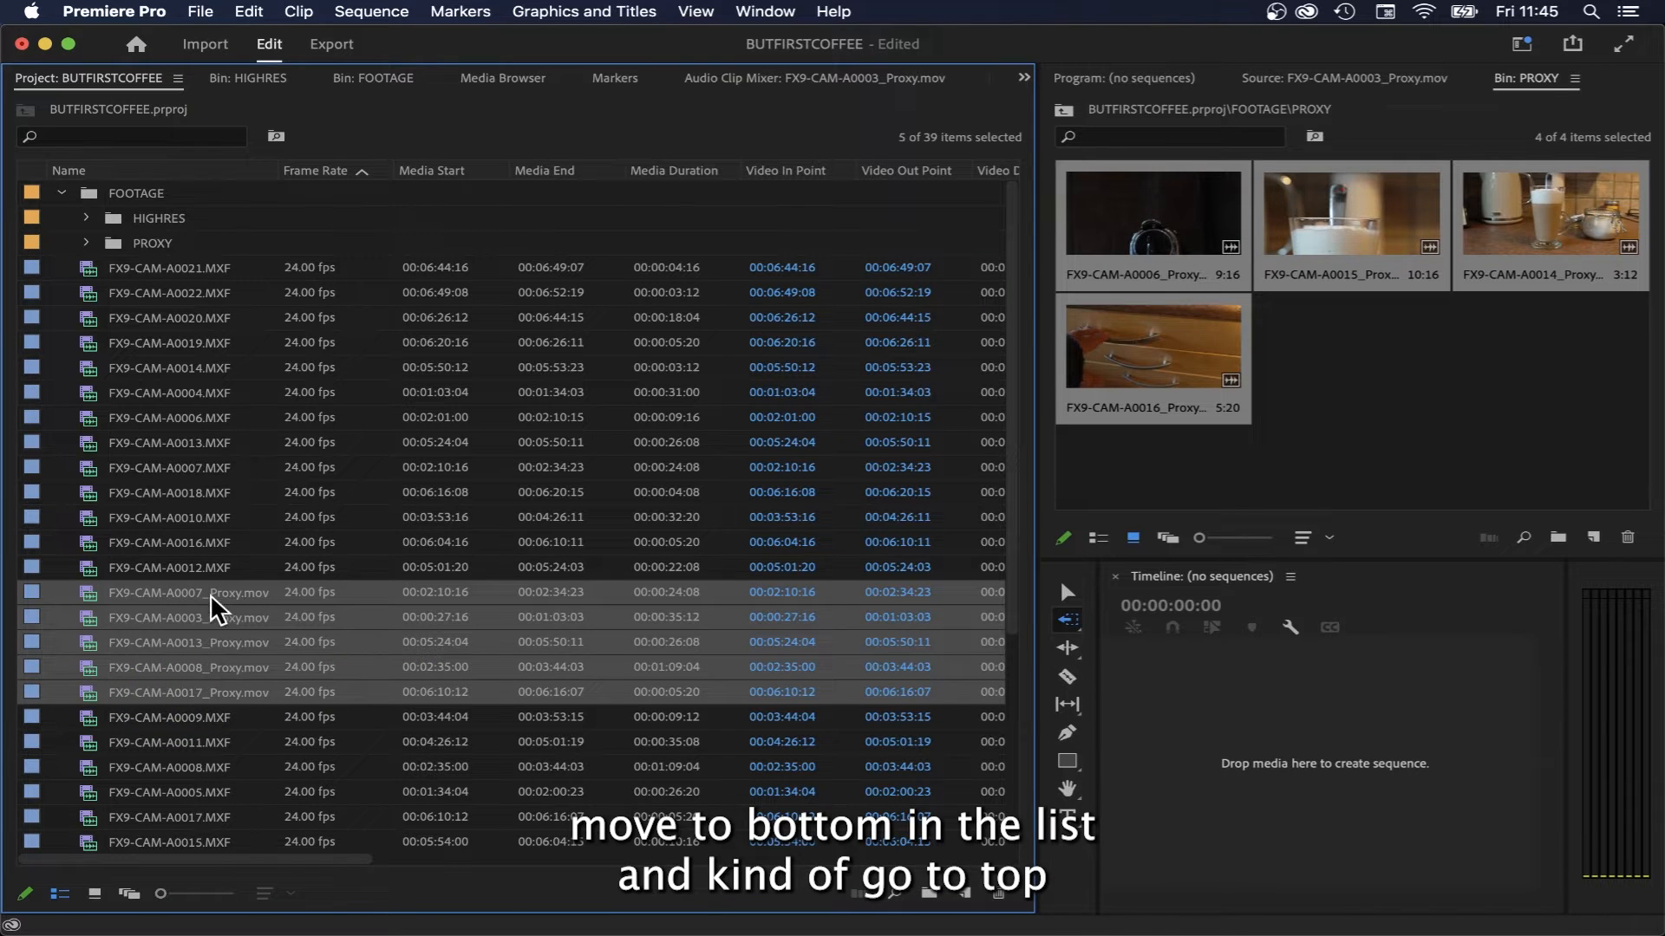
drag(193, 595, 1144, 502)
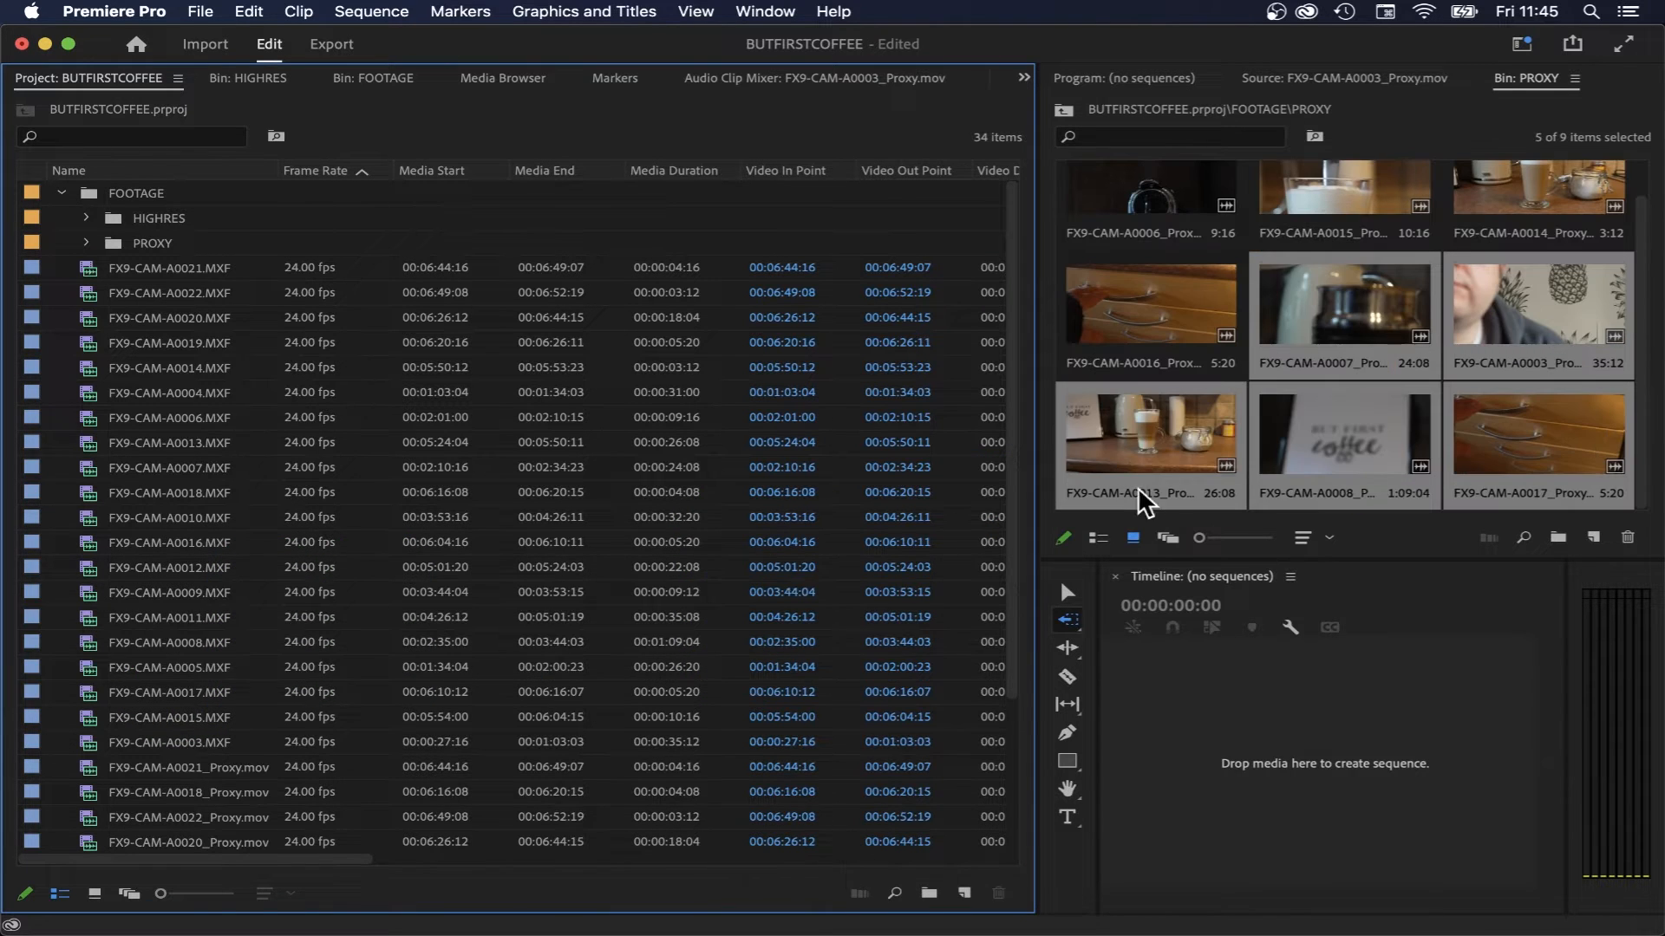
- Move the remaining proxy clips, FX9-CAM-A0021_Proxy.mov through FX9-CAM-A0004_Proxy.mov, into the PROXY bin and arrange that bin by List View Sort
click(223, 770)
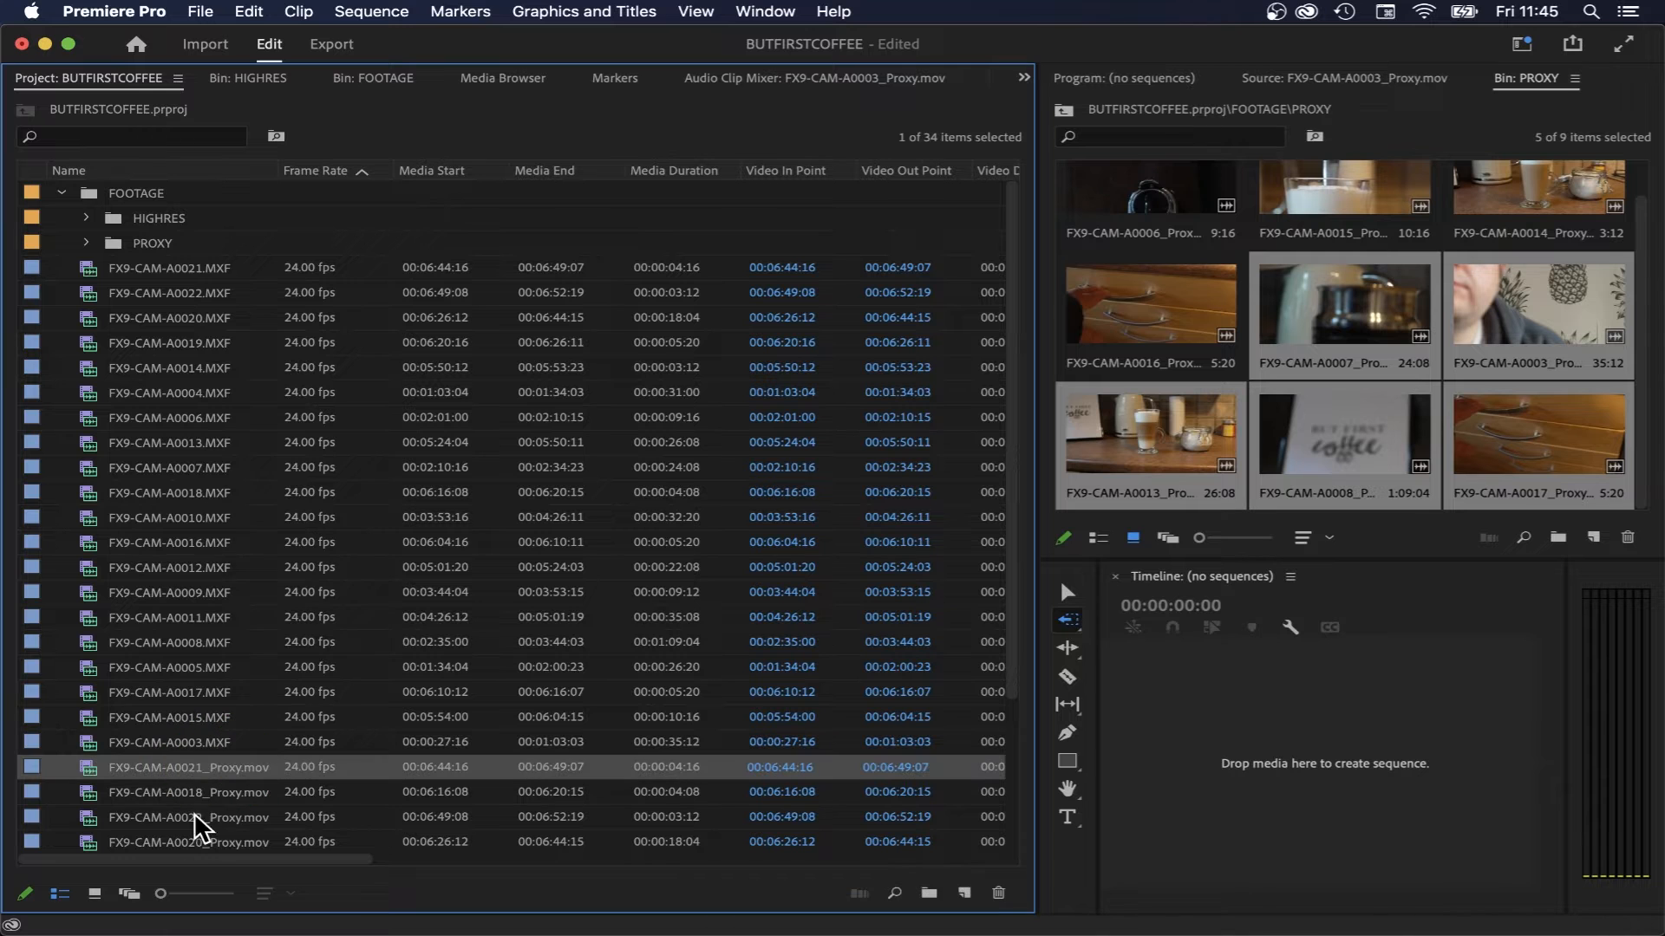
scroll(672, 617, down, 3)
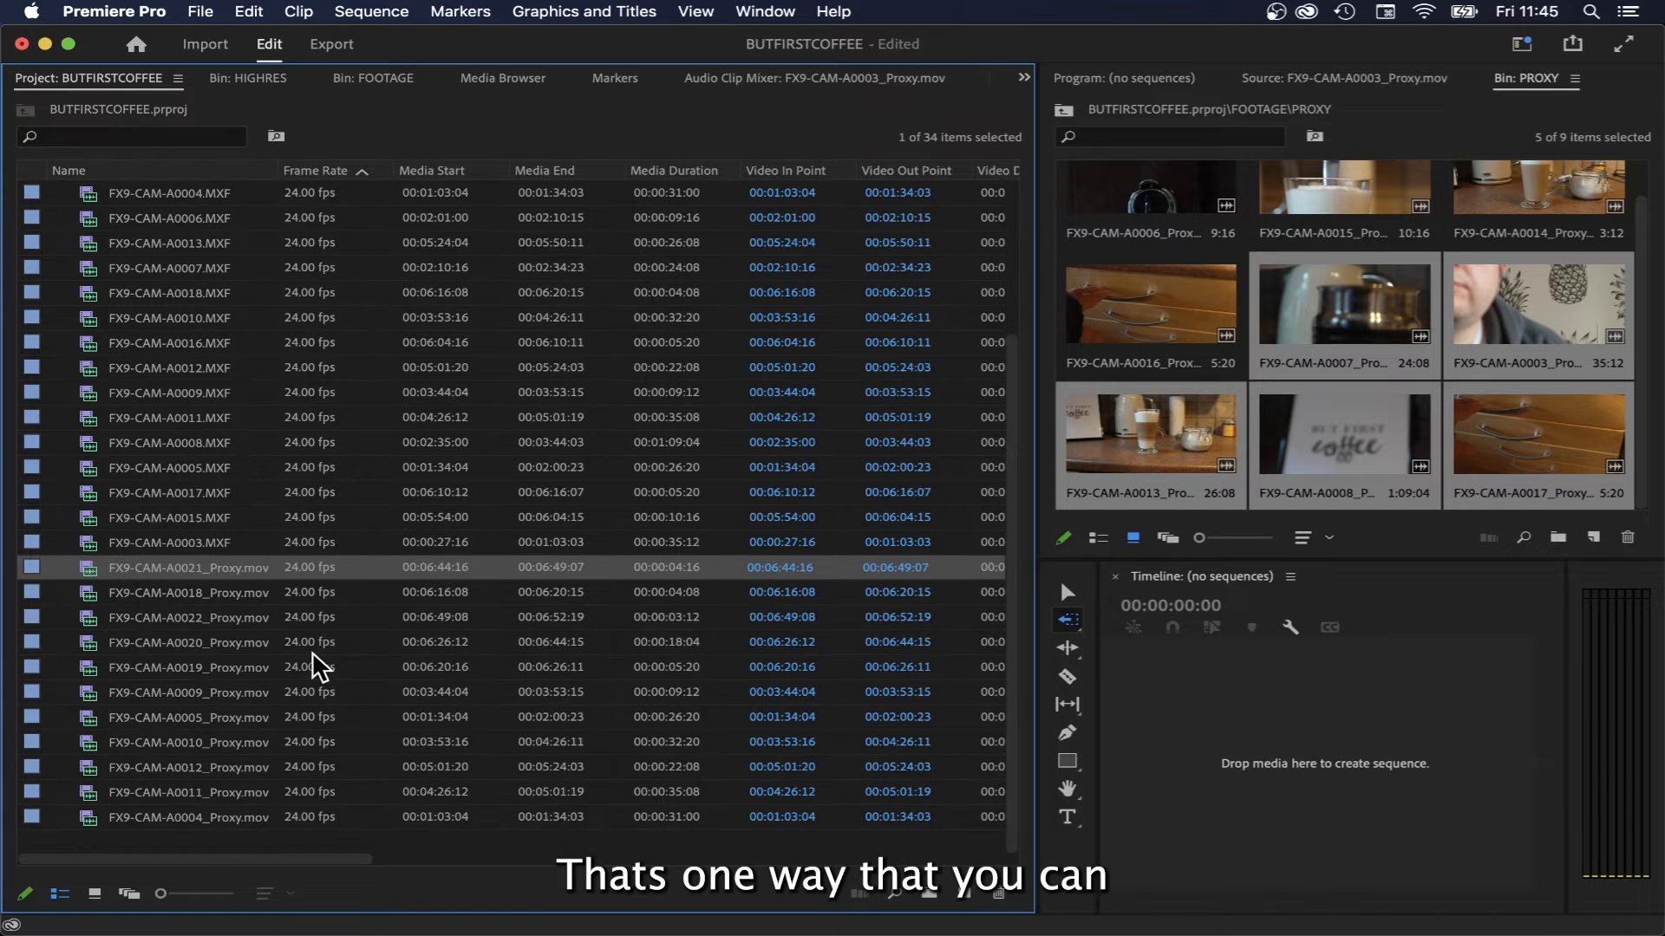
shift+click(215, 819)
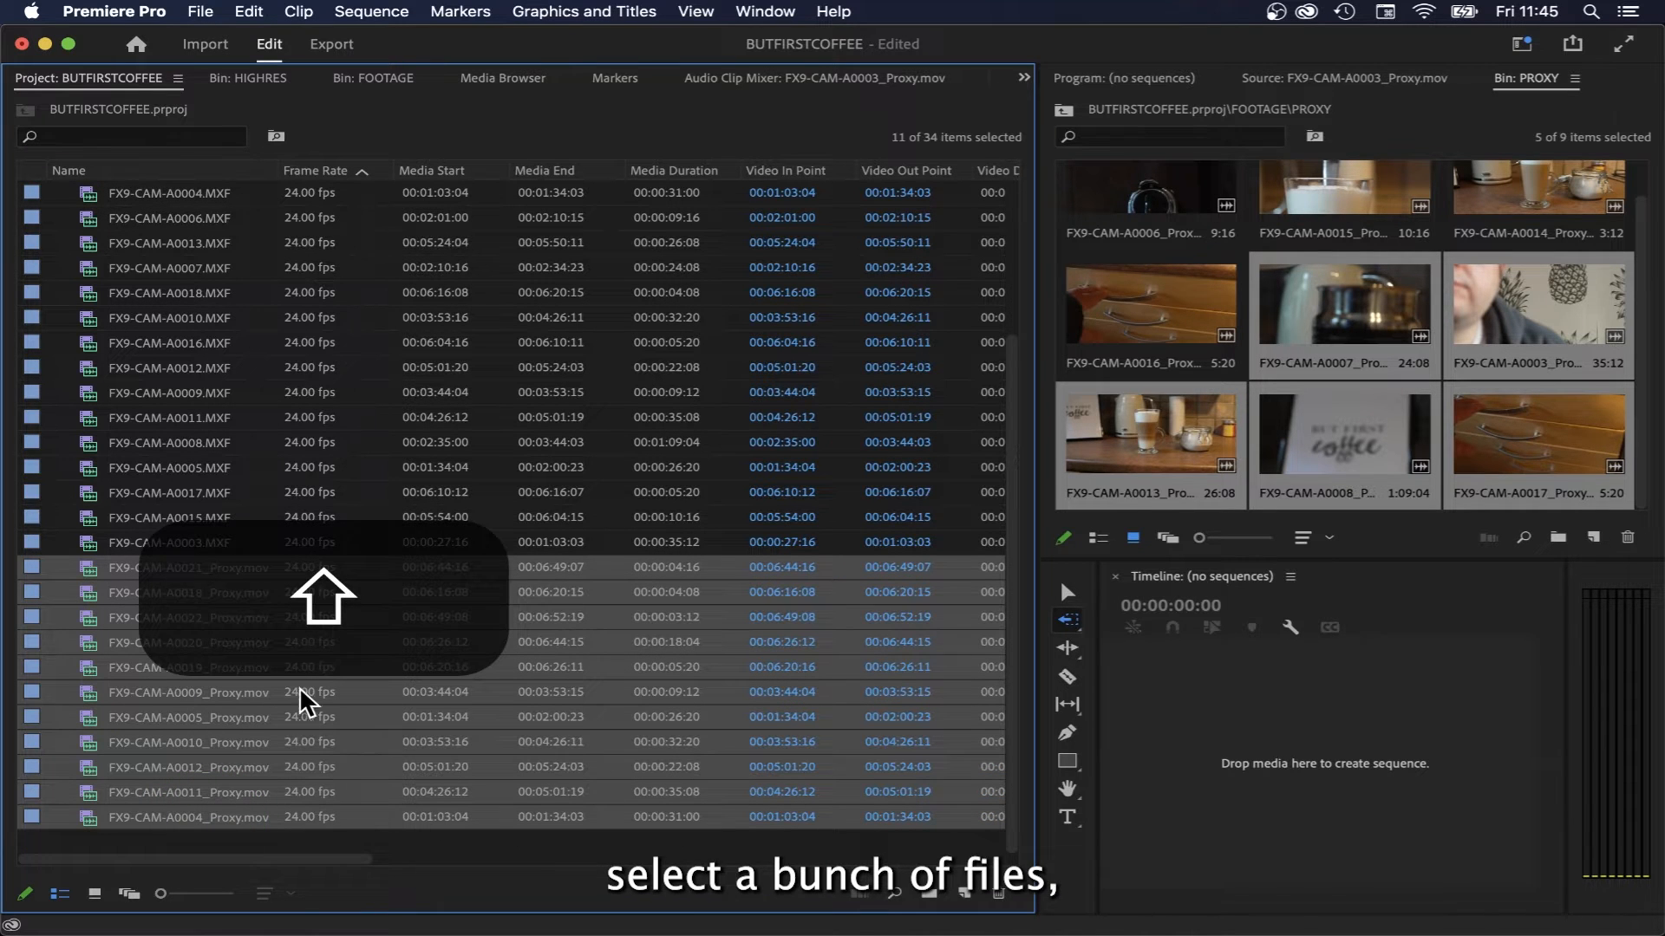
drag(130, 589, 1382, 495)
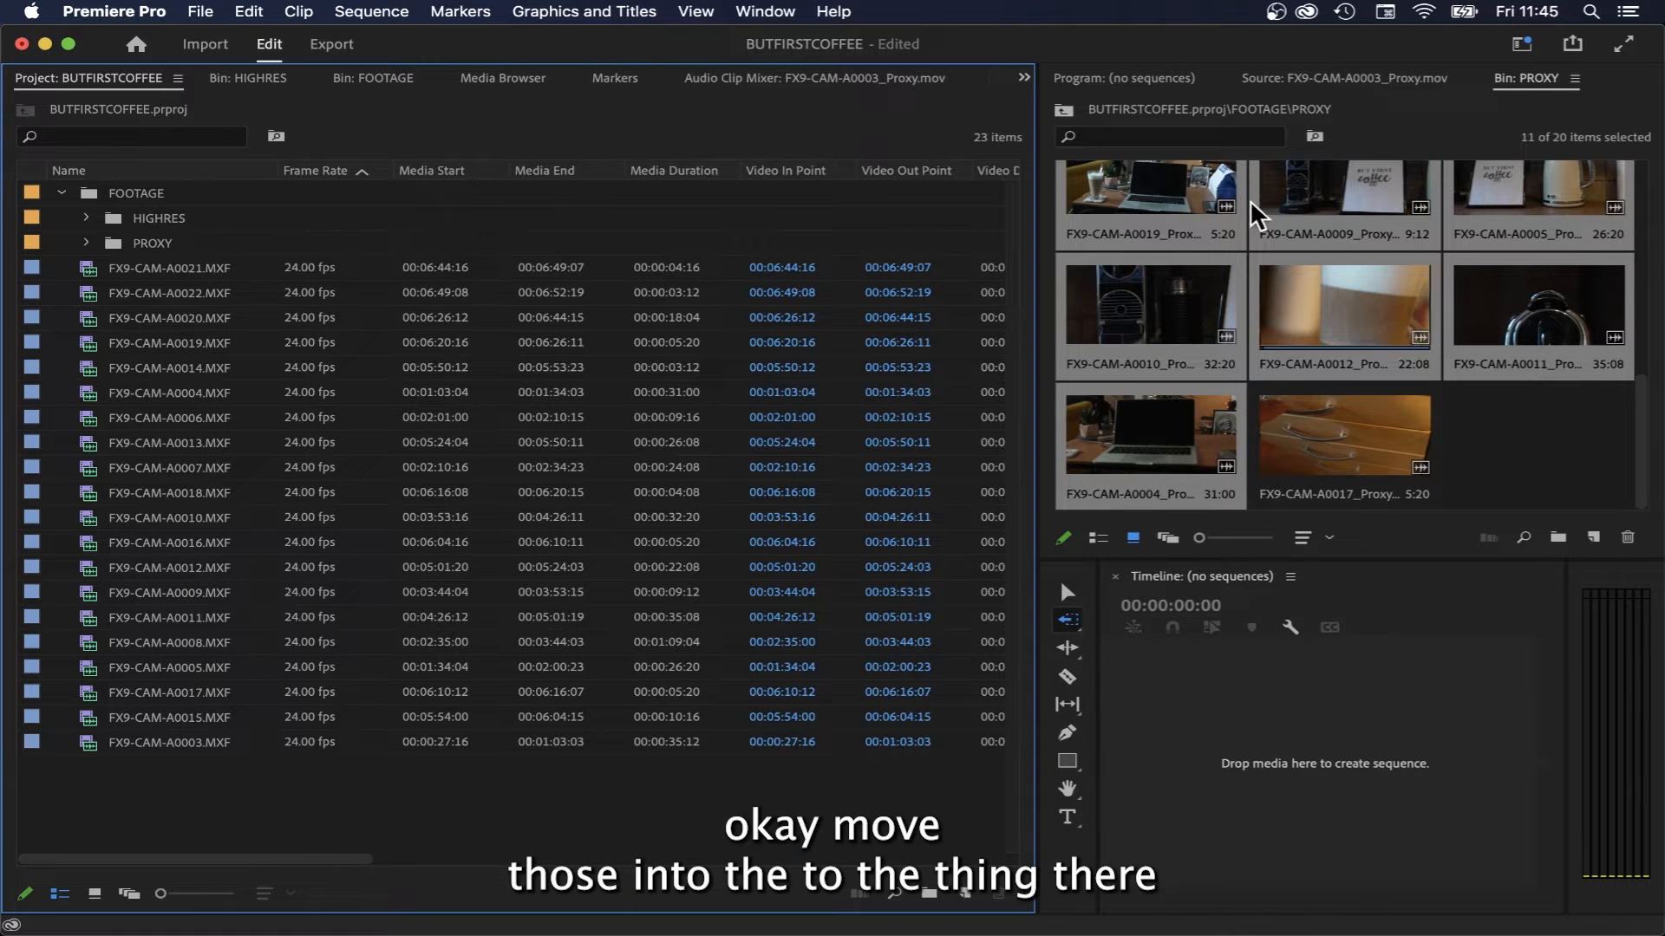
click(1302, 537)
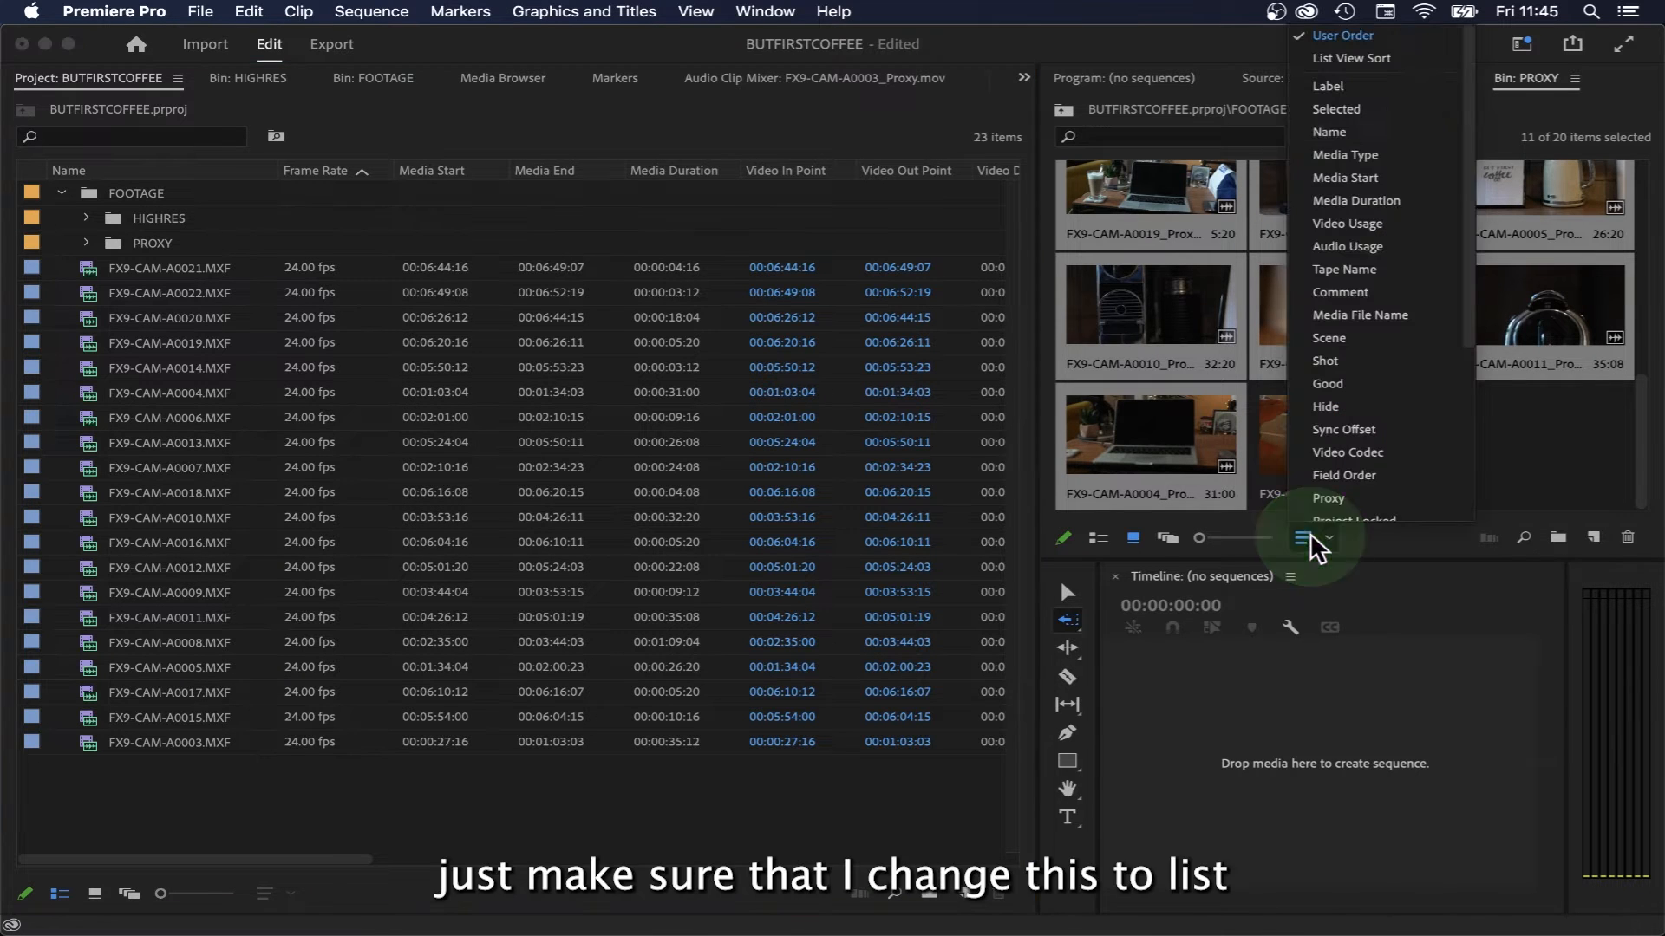
click(1350, 59)
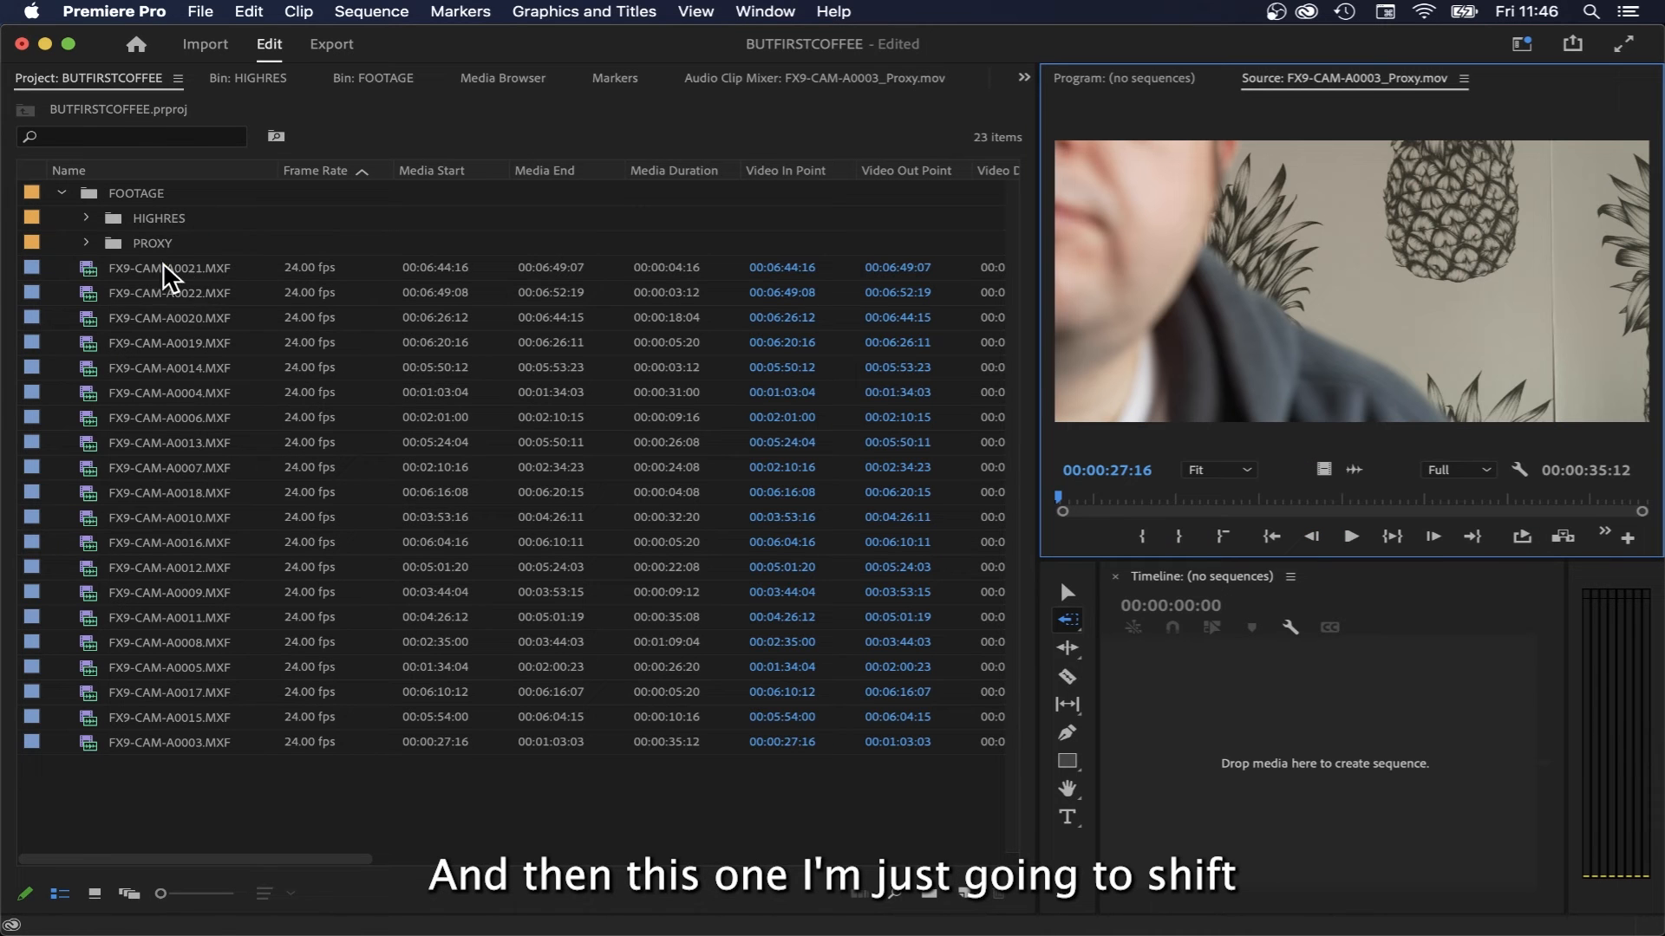
- Move all the MXF clips, FX9-CAM-A0021.MXF through FX9-CAM-A0003.MXF in list order, into the HIGHRES bin
click(169, 268)
shift+click(166, 742)
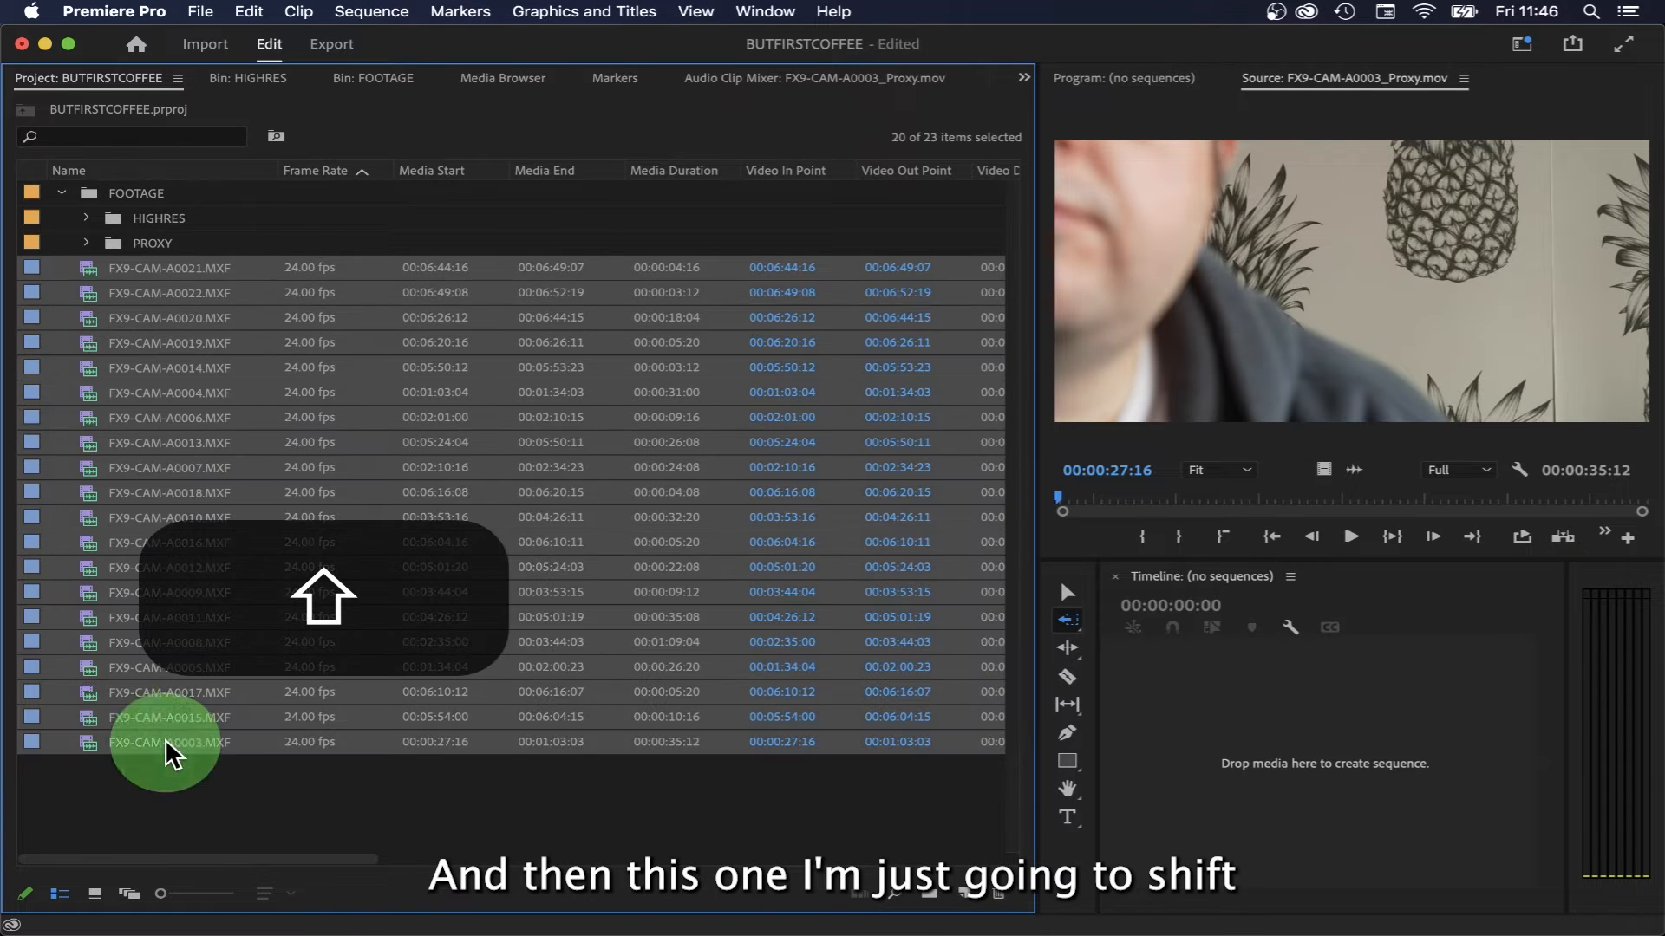
drag(174, 276, 147, 218)
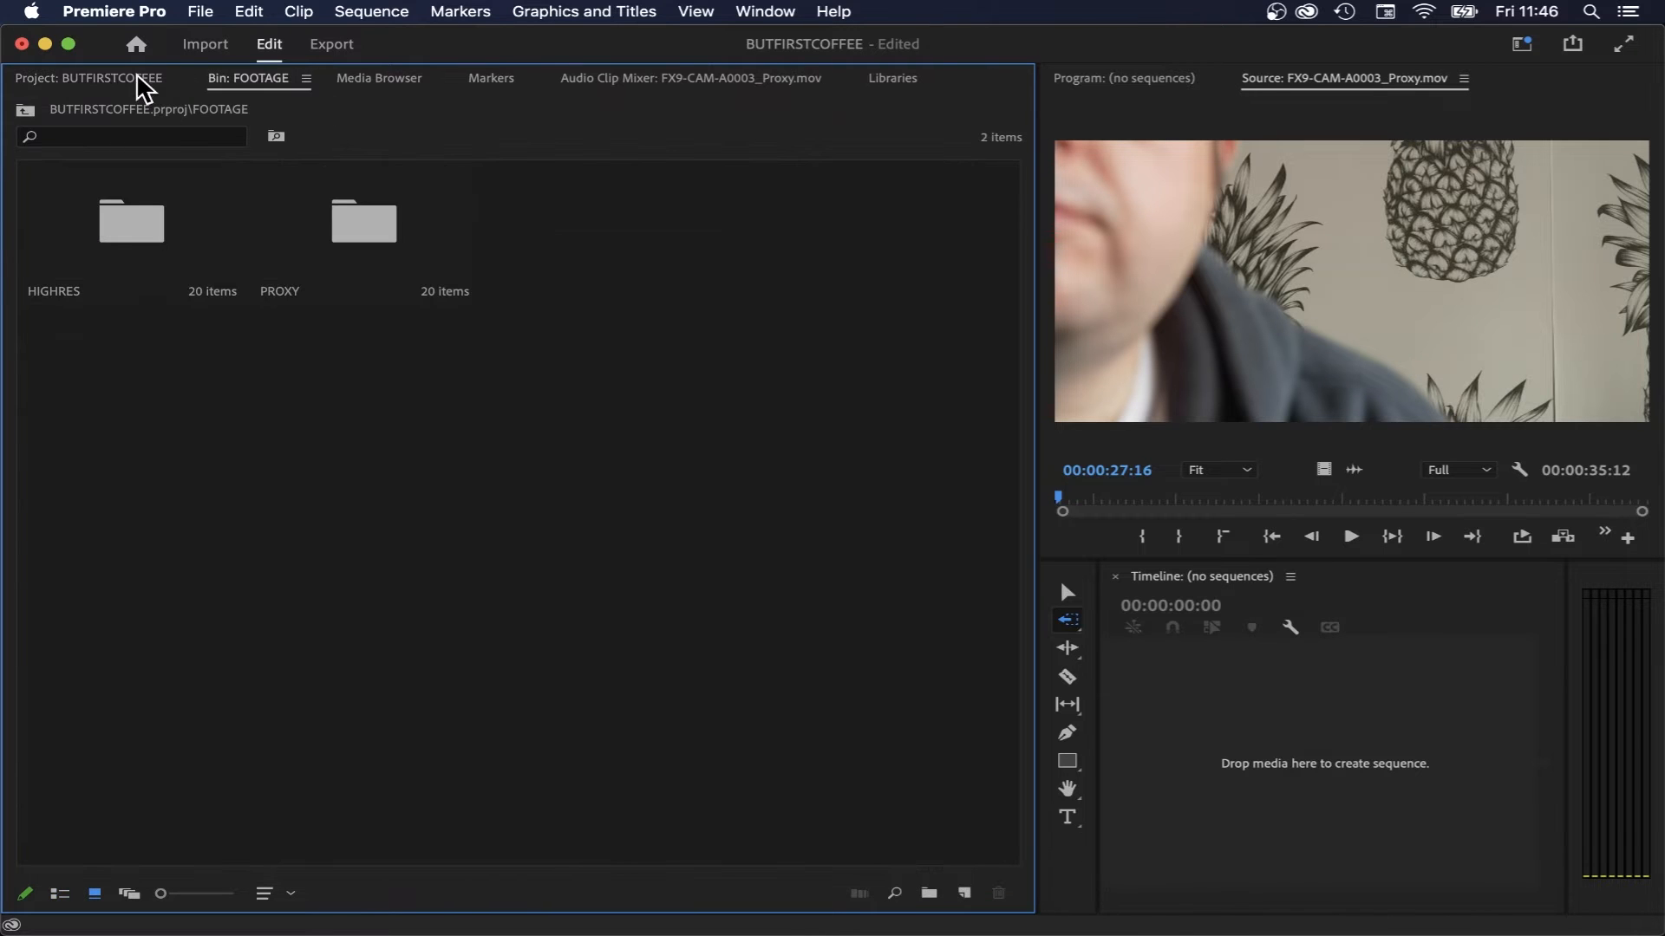
- Return to the BUTFIRSTCOFFEE project contents and create a bin named AUDIO at the top level
click(112, 79)
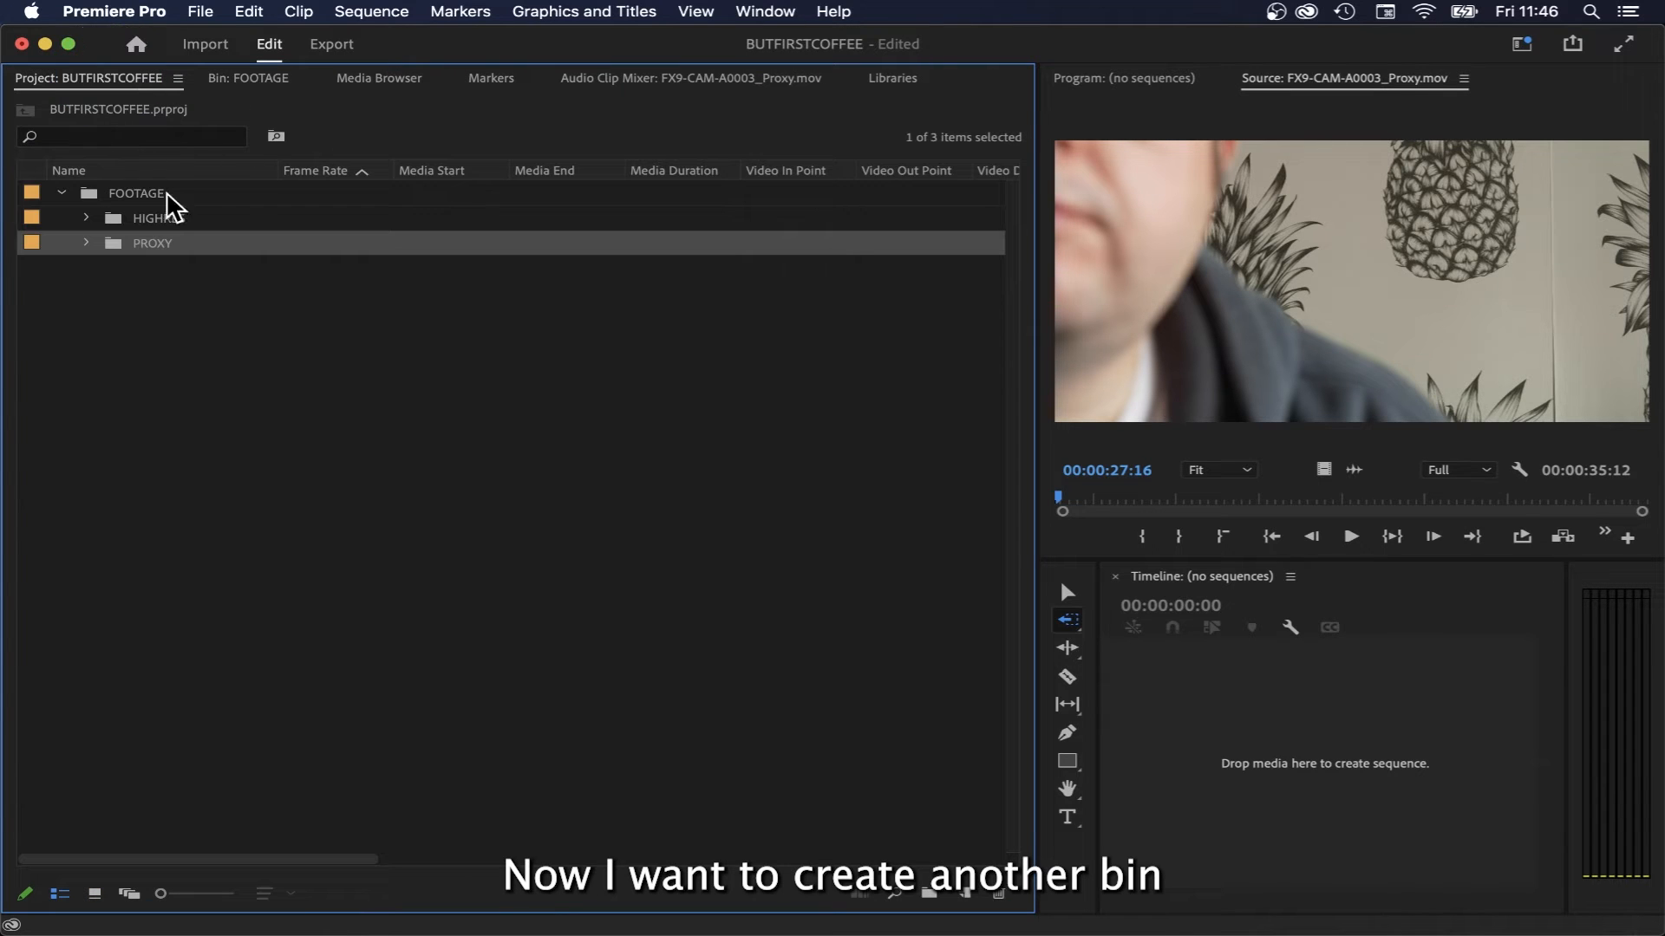
click(135, 401)
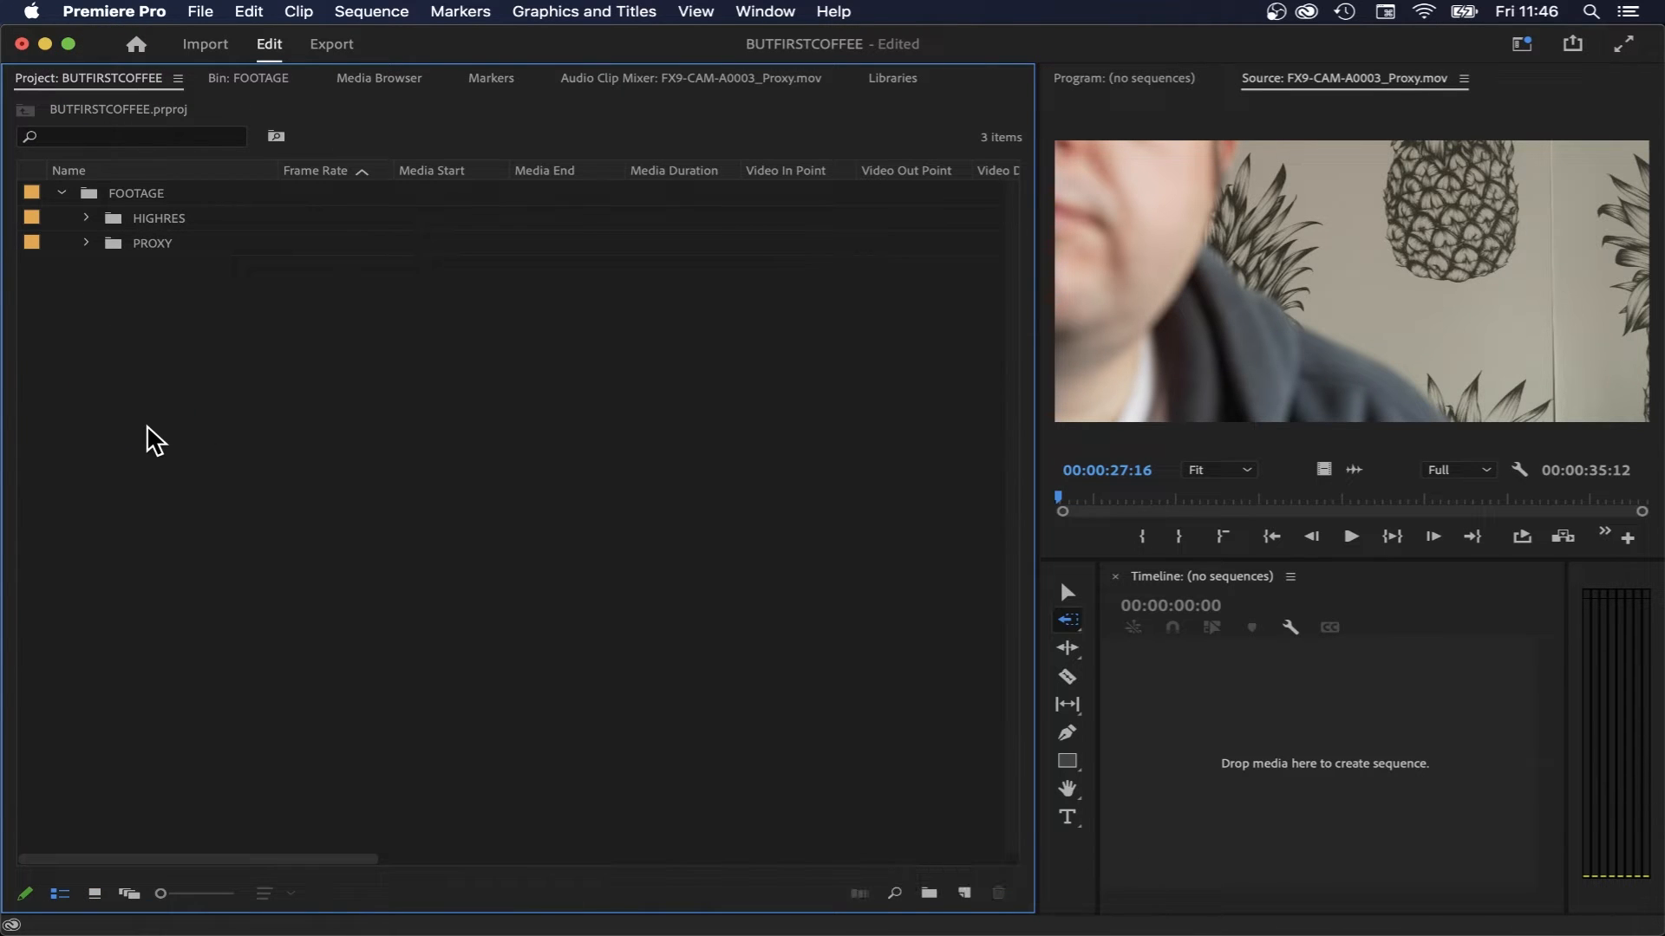
key(super+b)
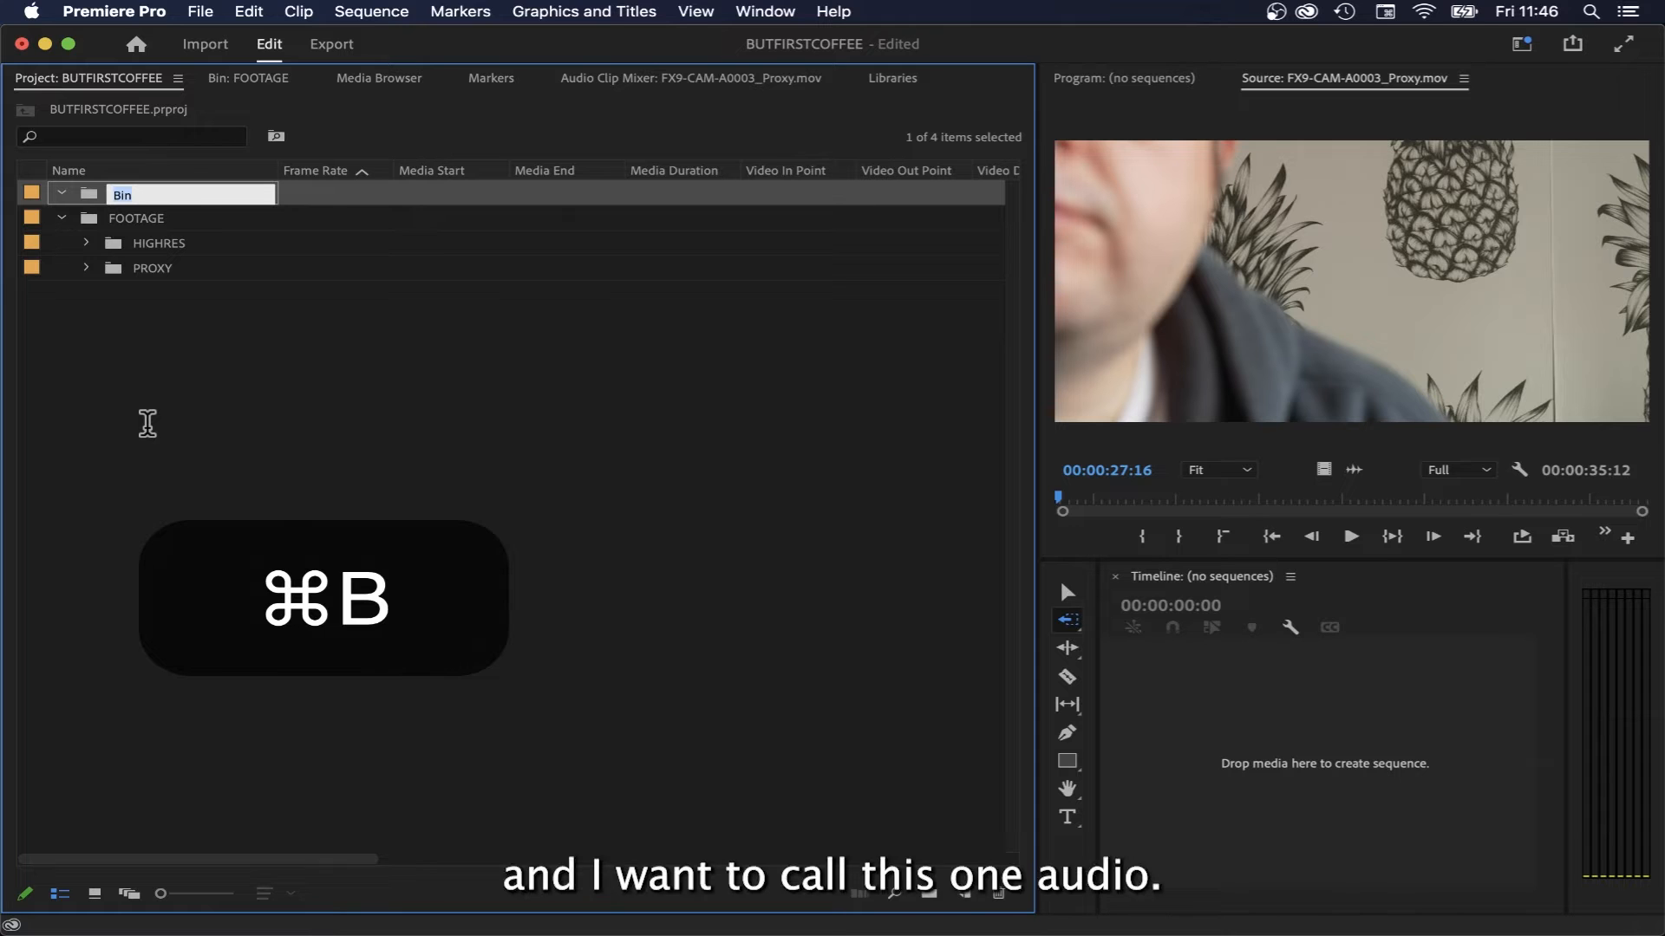
text(AUDIO)
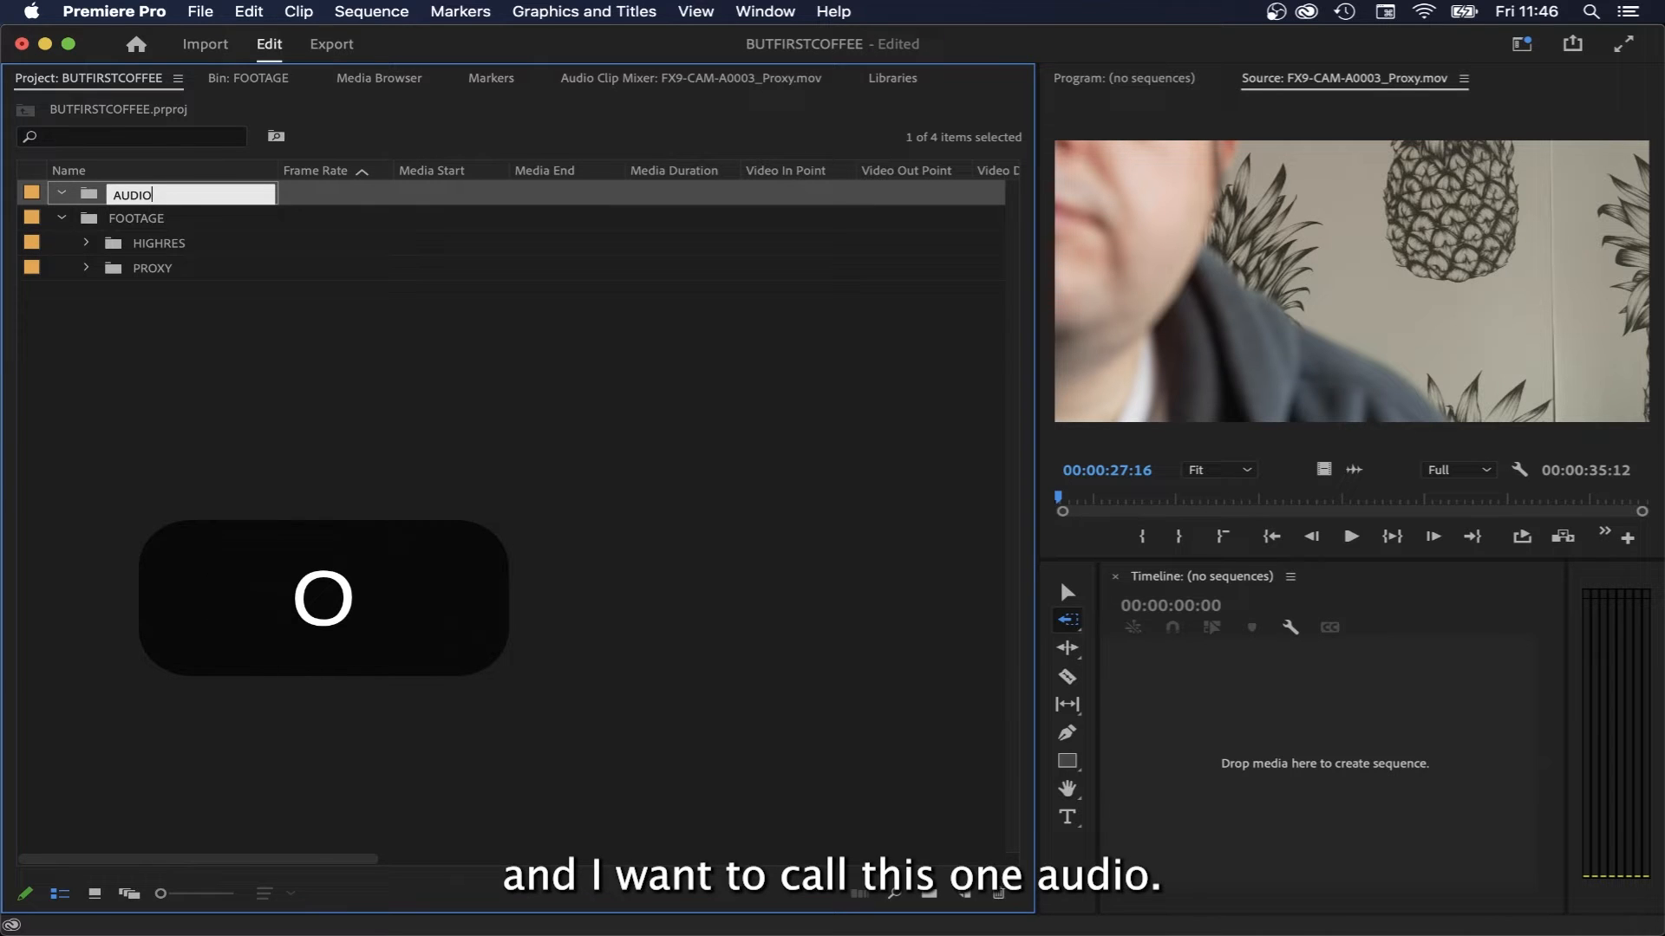
key(Return)
- Create a top-level bin named GFX in the project, outside the existing bins
click(197, 375)
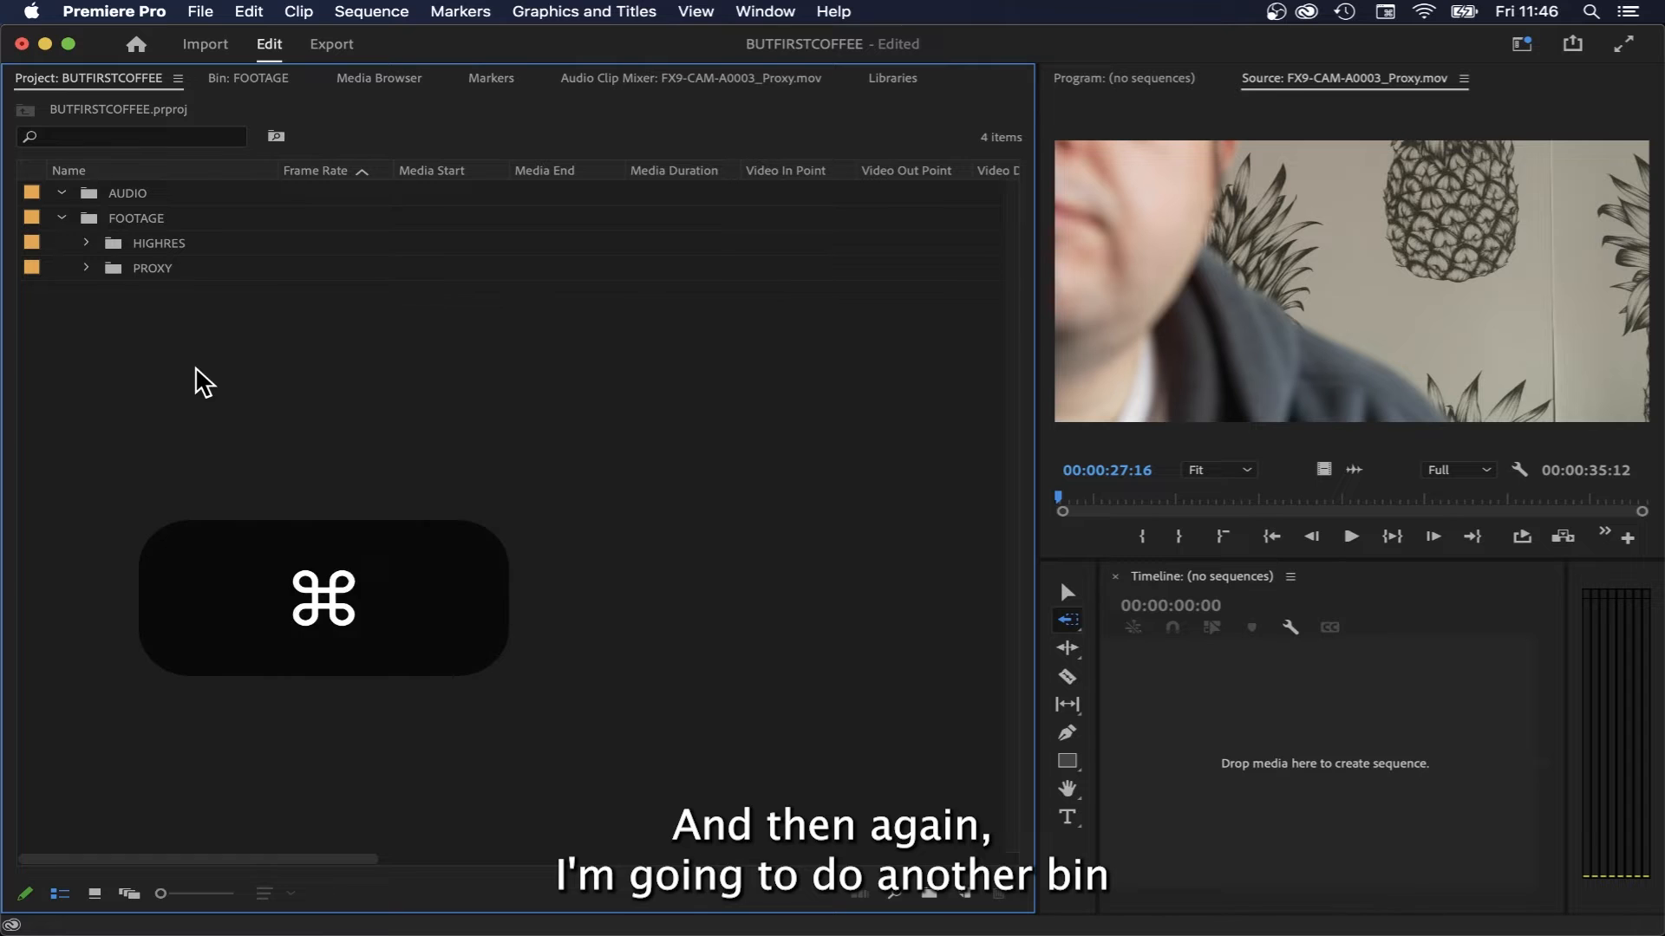
key(super+b)
key(BackSpace)
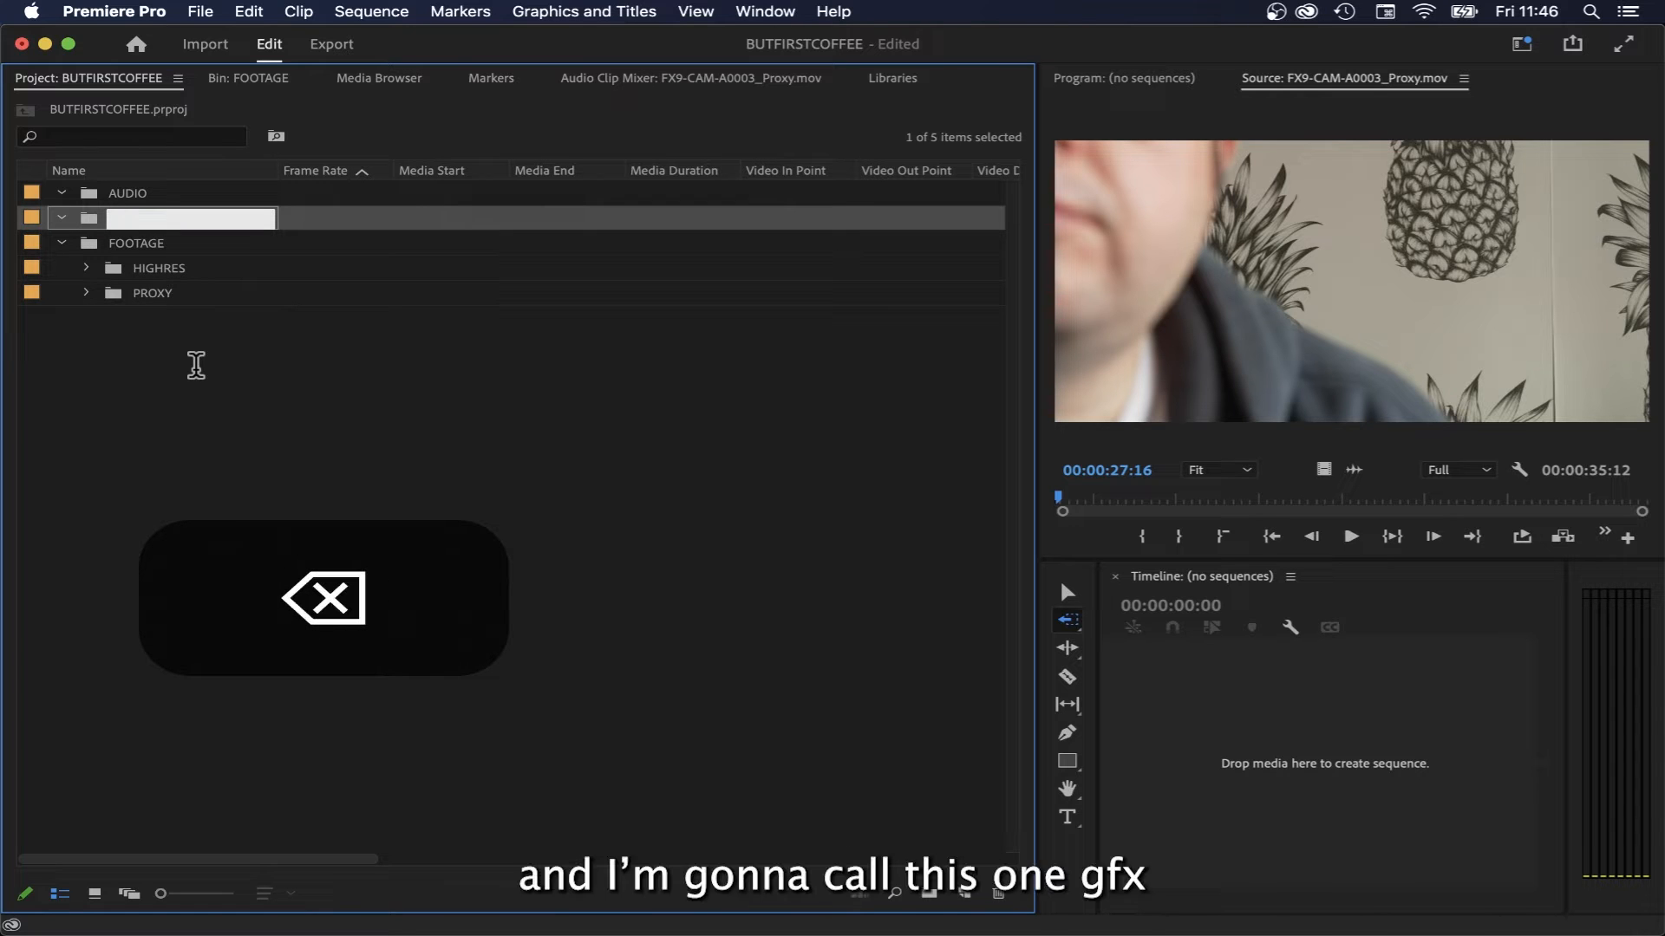
text(G)
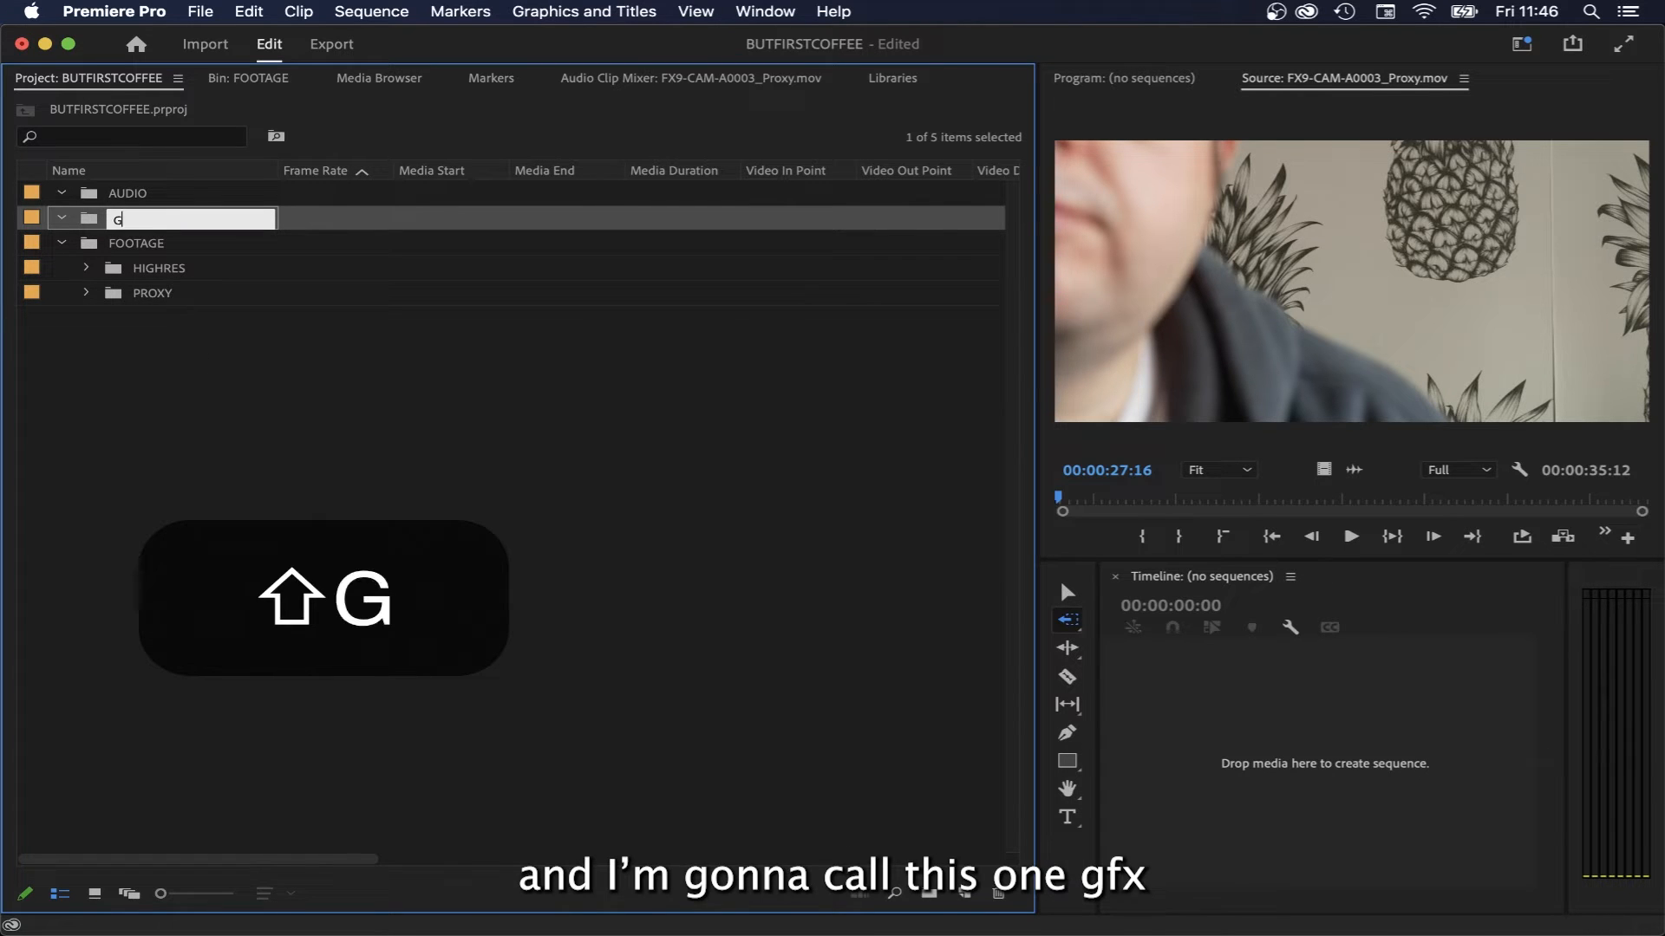
text(FX)
key(Return)
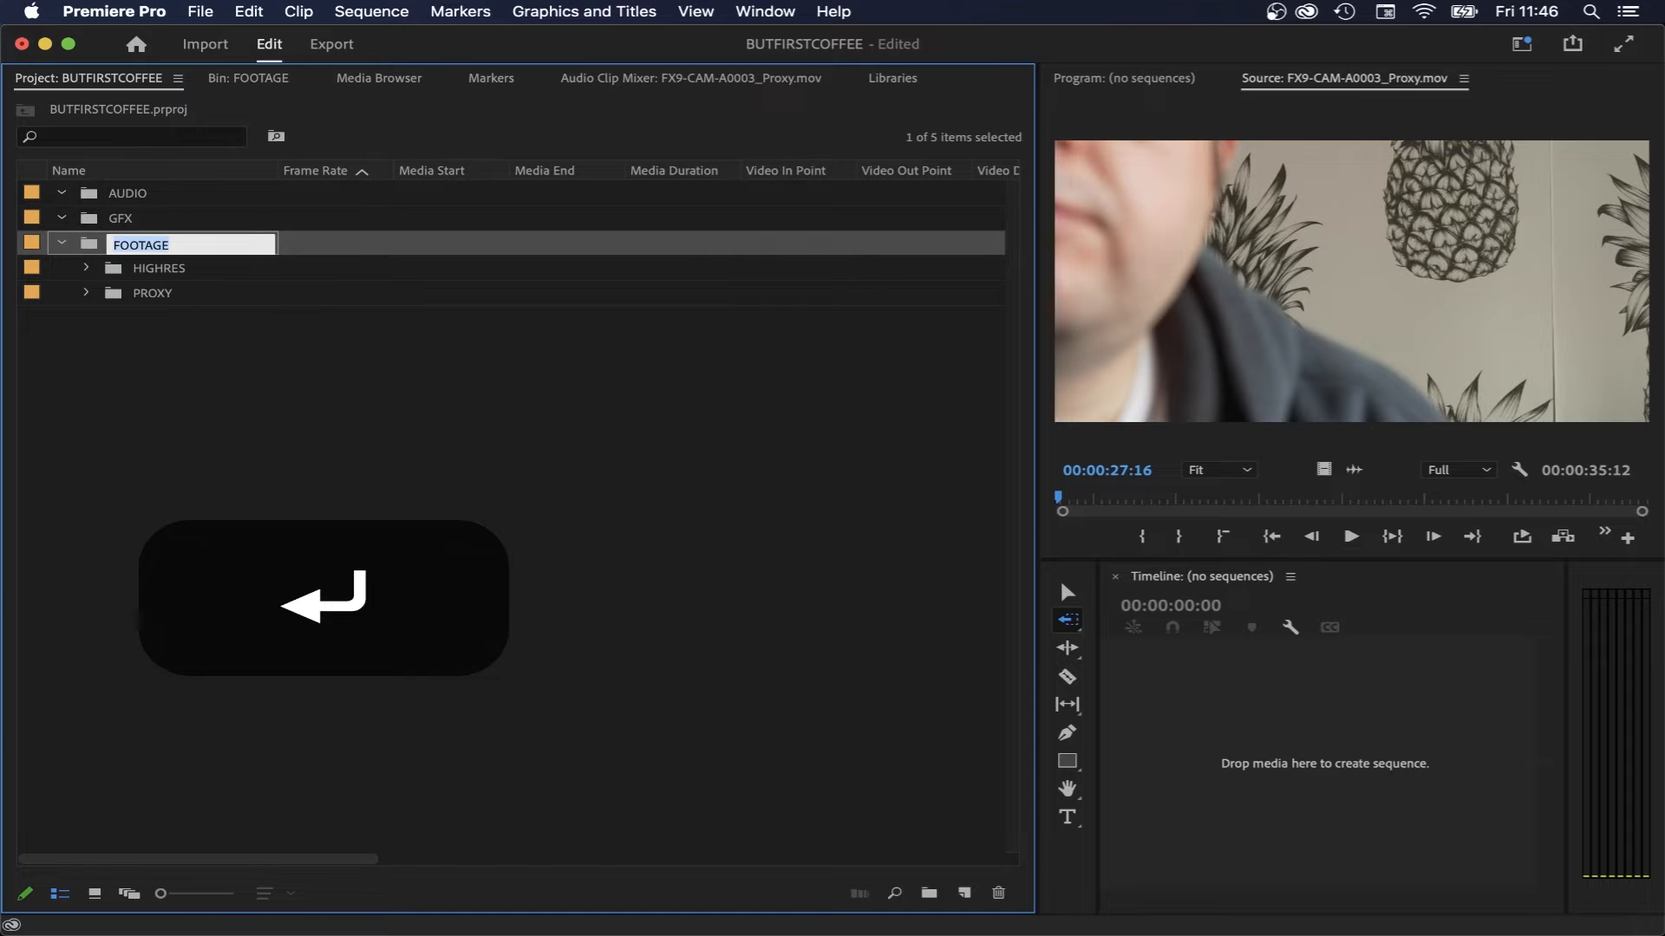
- With no existing bin selected, create a top-level bin named CAPTIONS
click(132, 432)
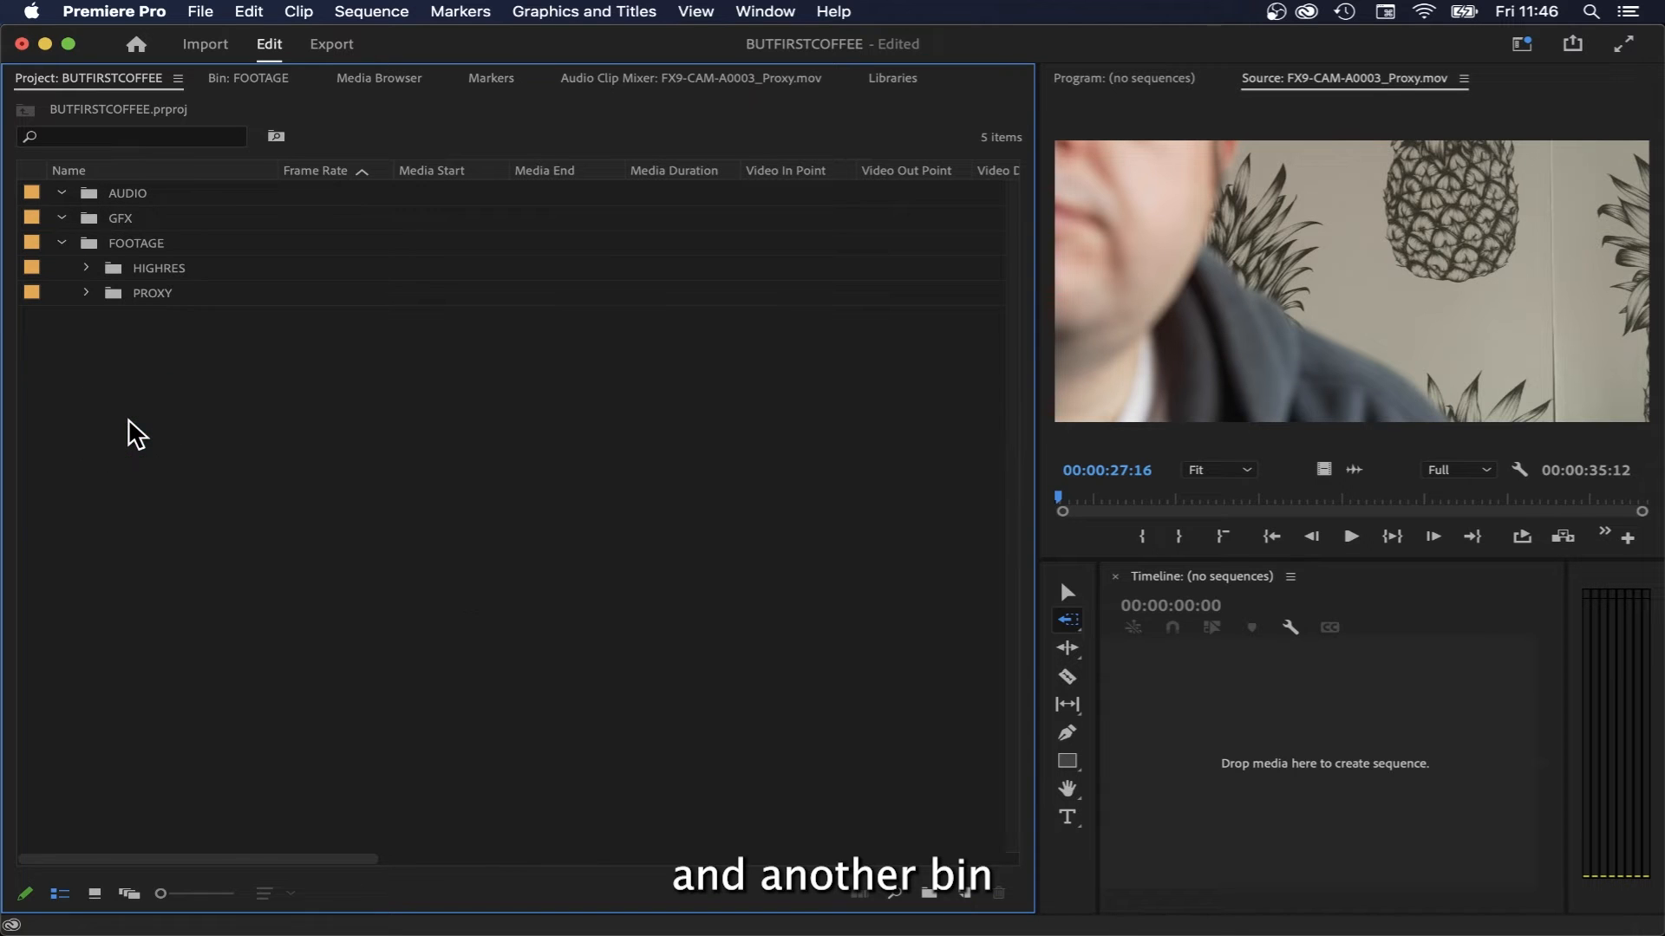
key(super+b)
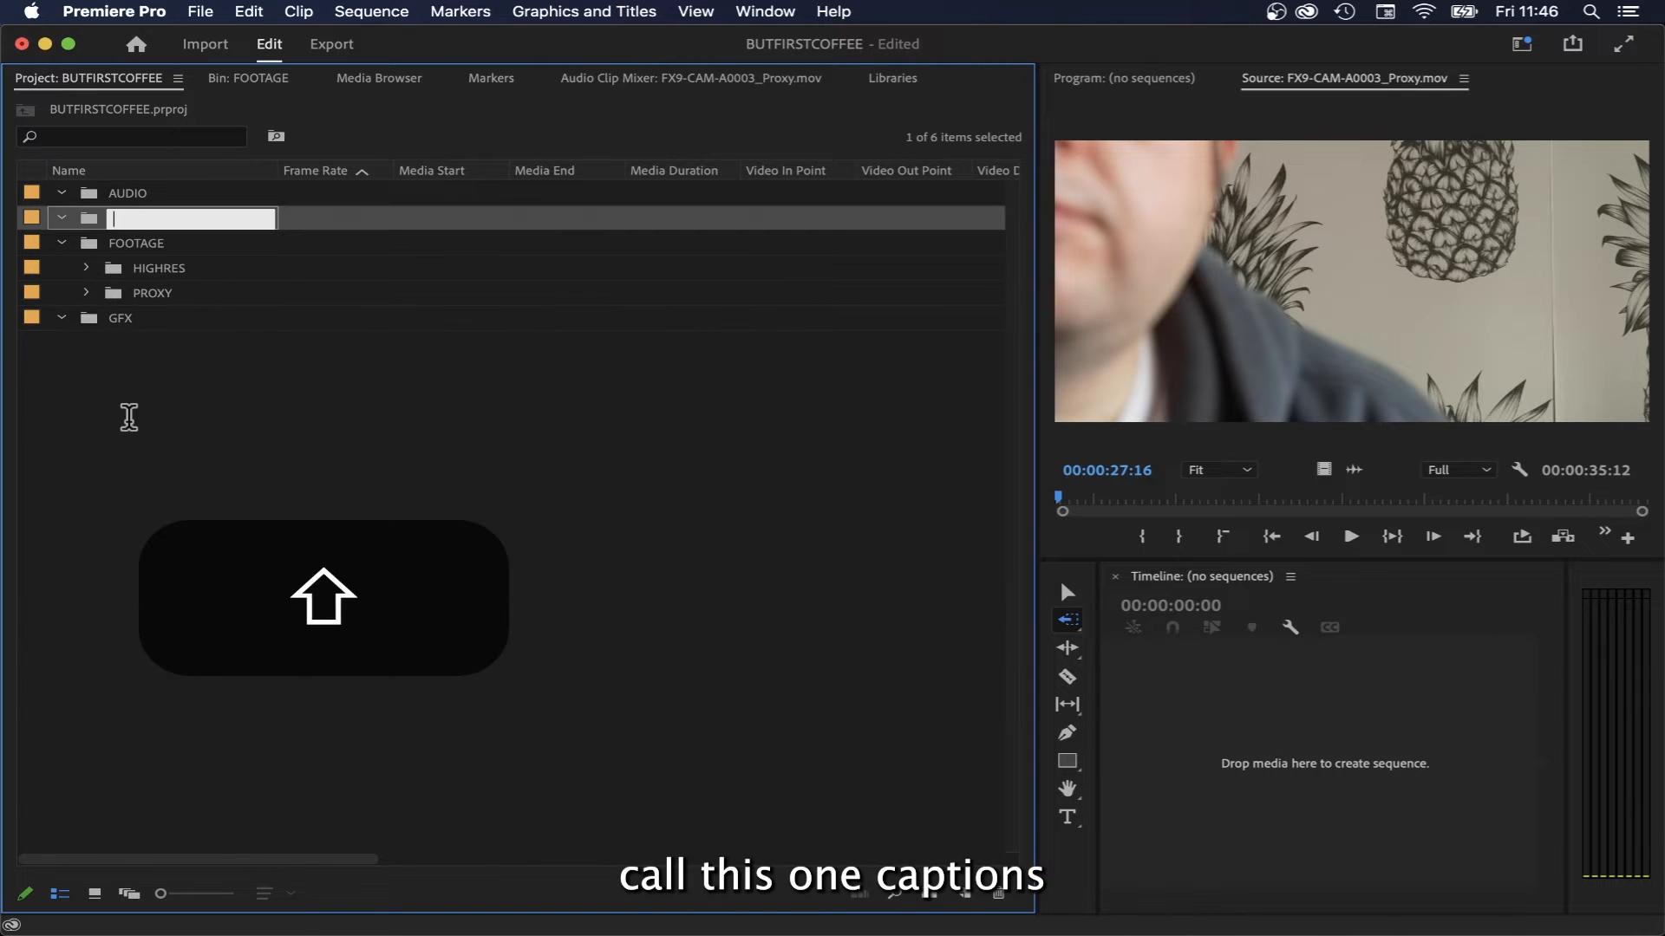
text(Cat)
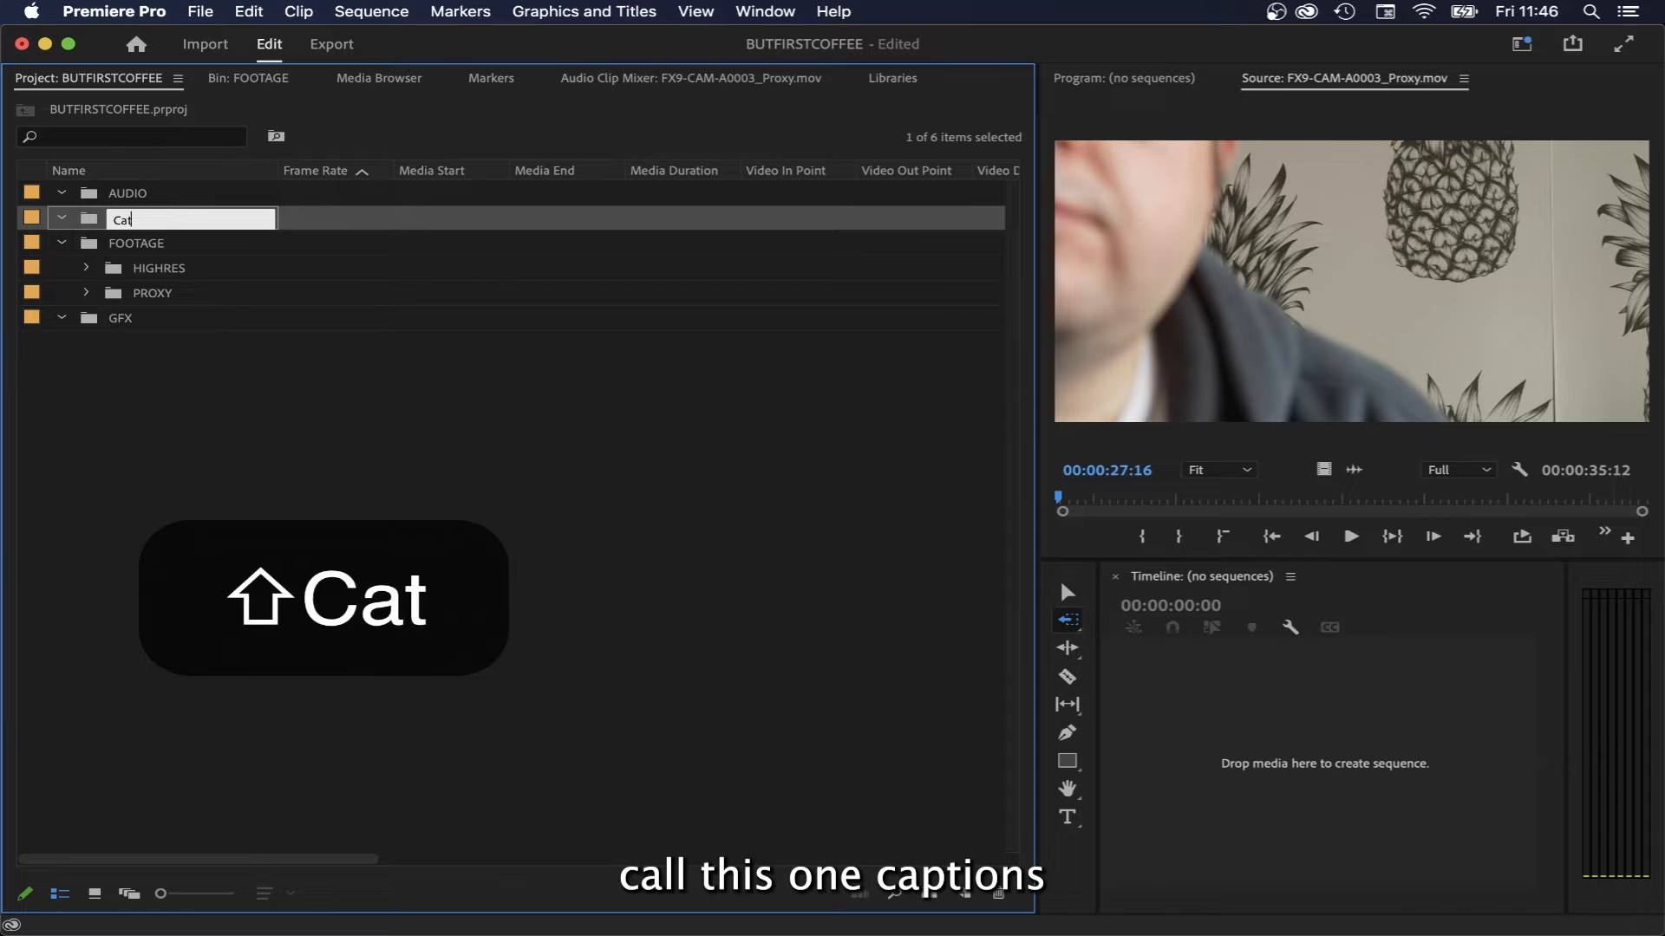
text(ions)
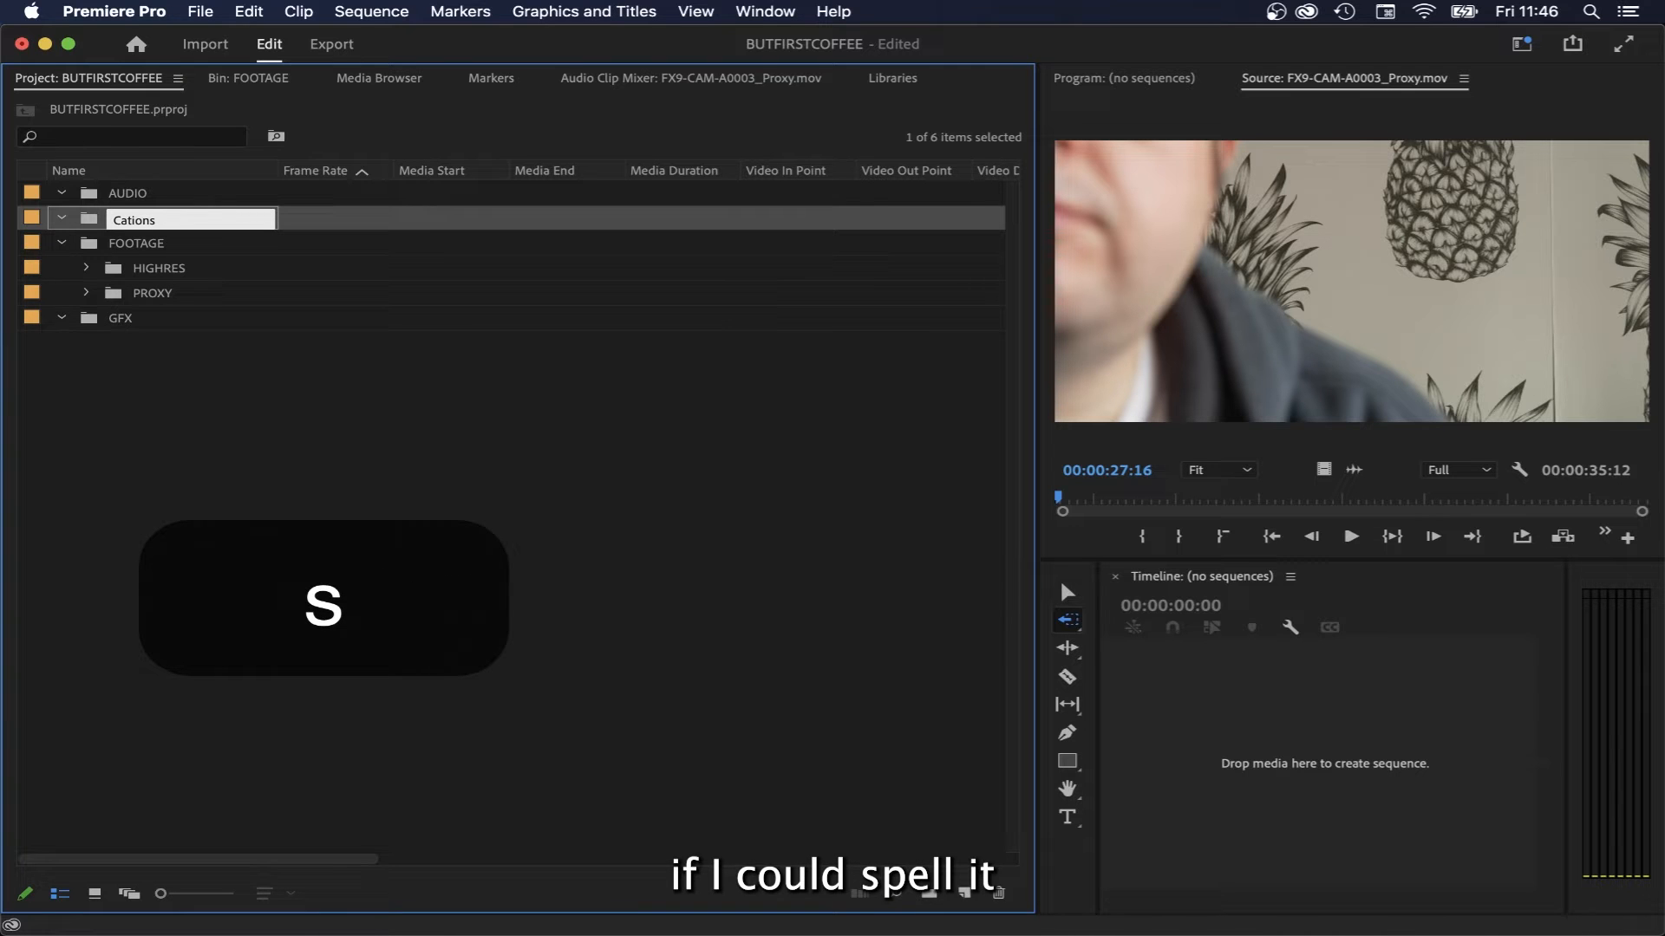
key(BackSpace)
key(BackSpace)
key(BackSpace)
key(BackSpace)
key(BackSpace)
key(BackSpace)
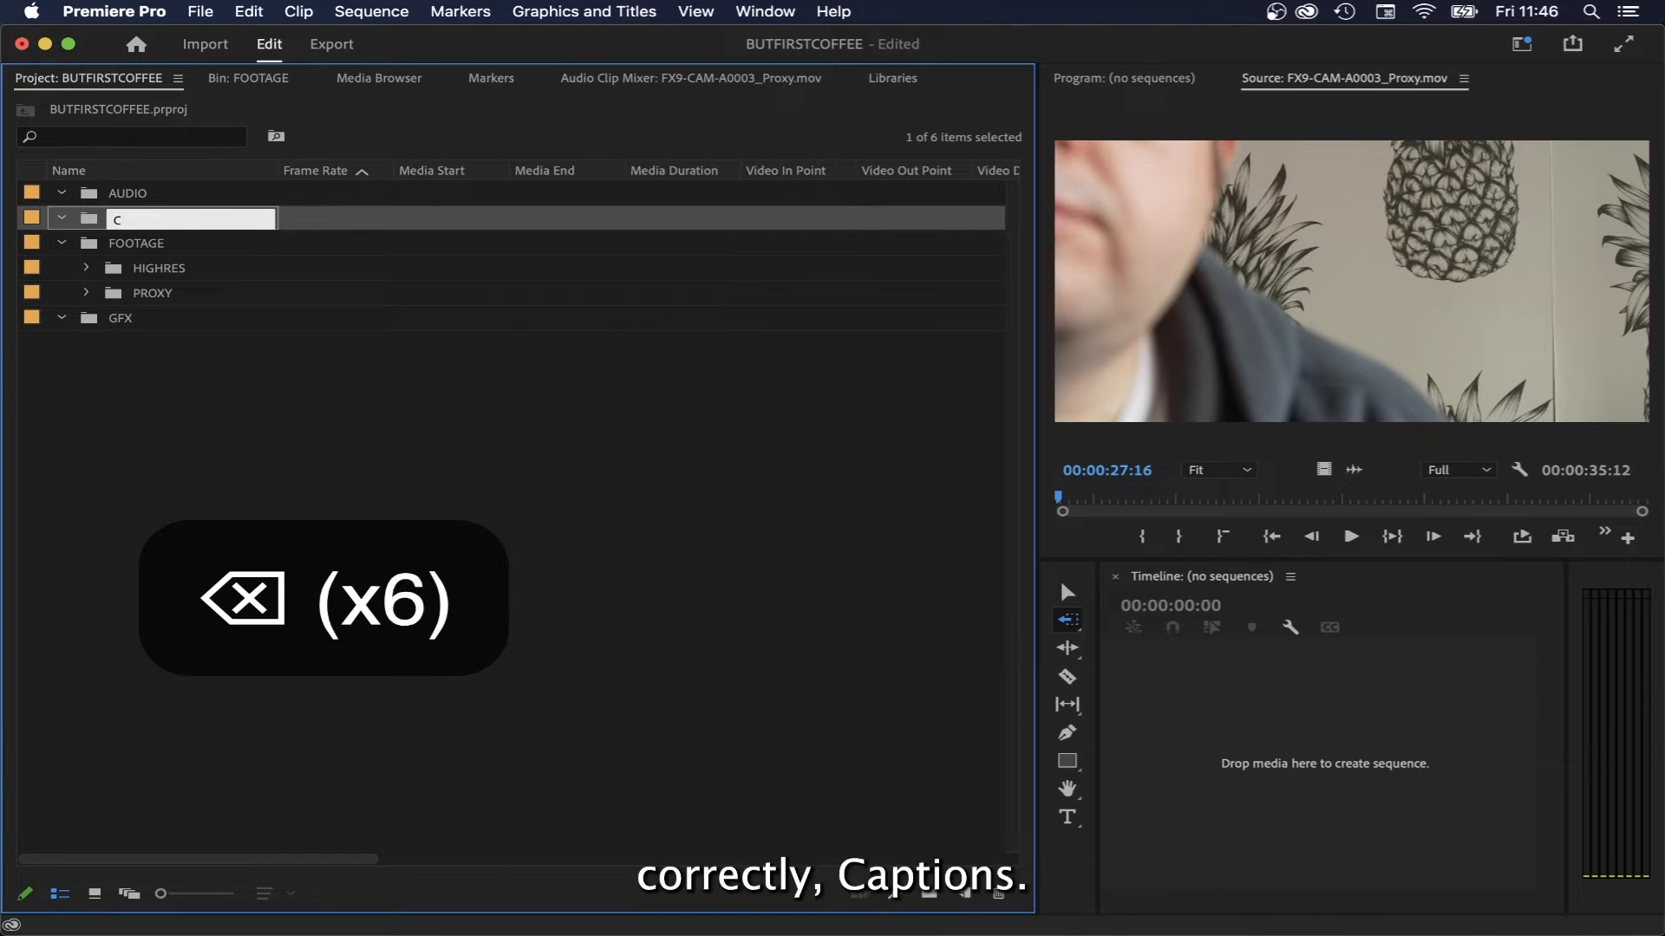
text(APTIO)
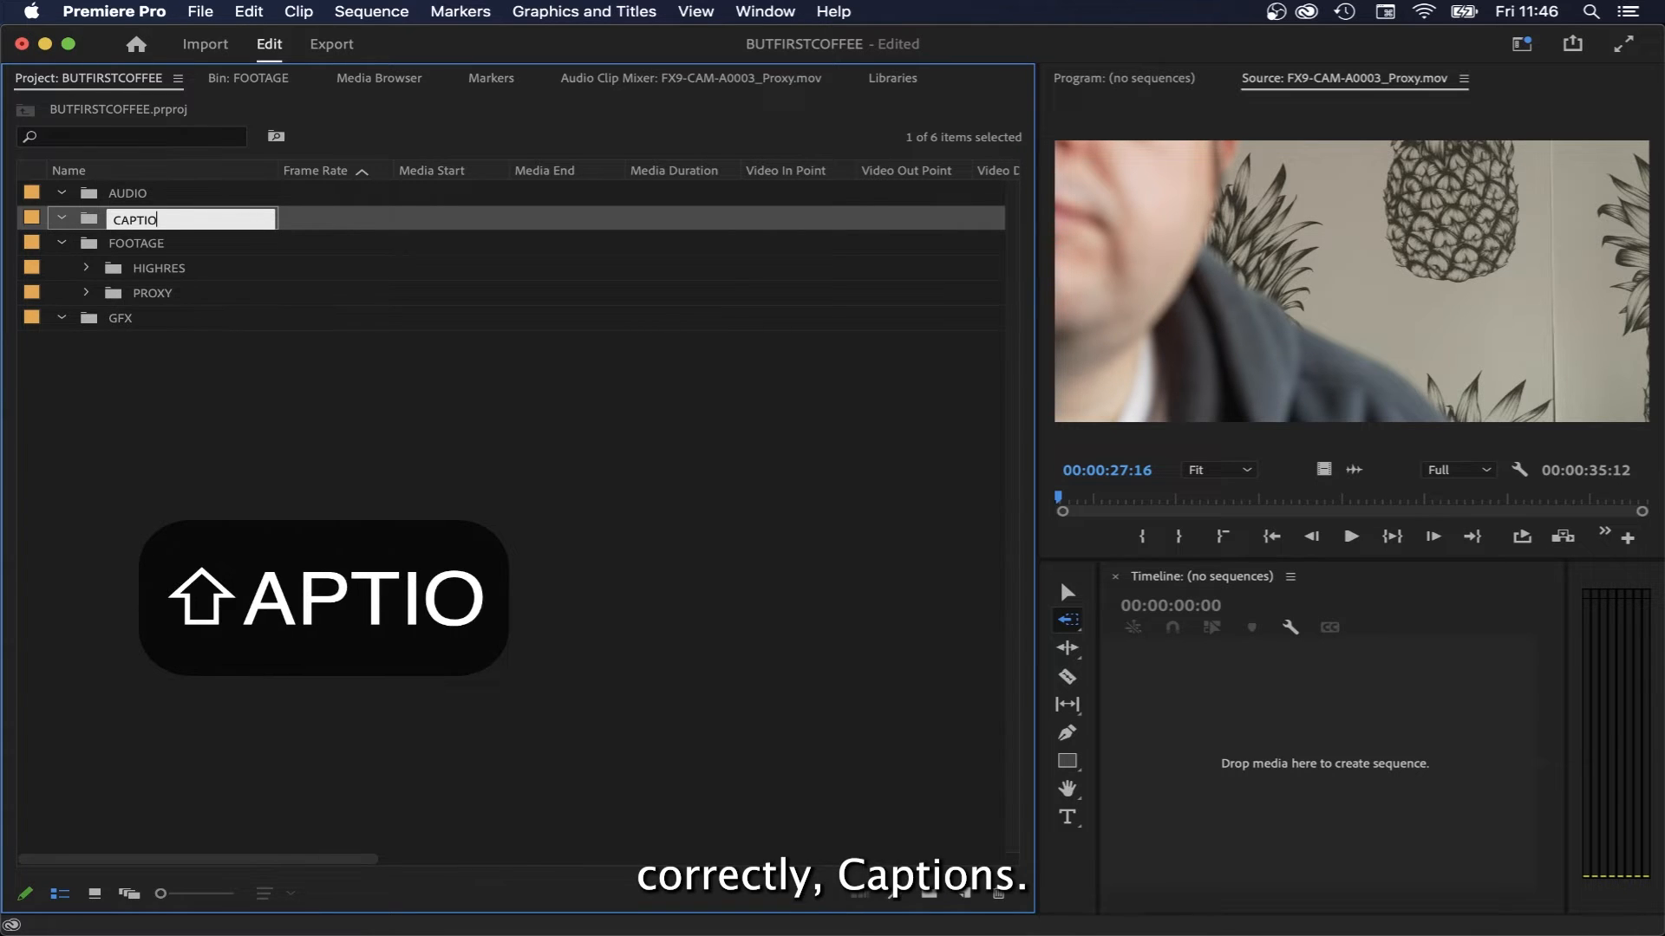
text(NS)
key(Return)
- Create another top-level bin in the project and name it SEQUENCES
key(super+b)
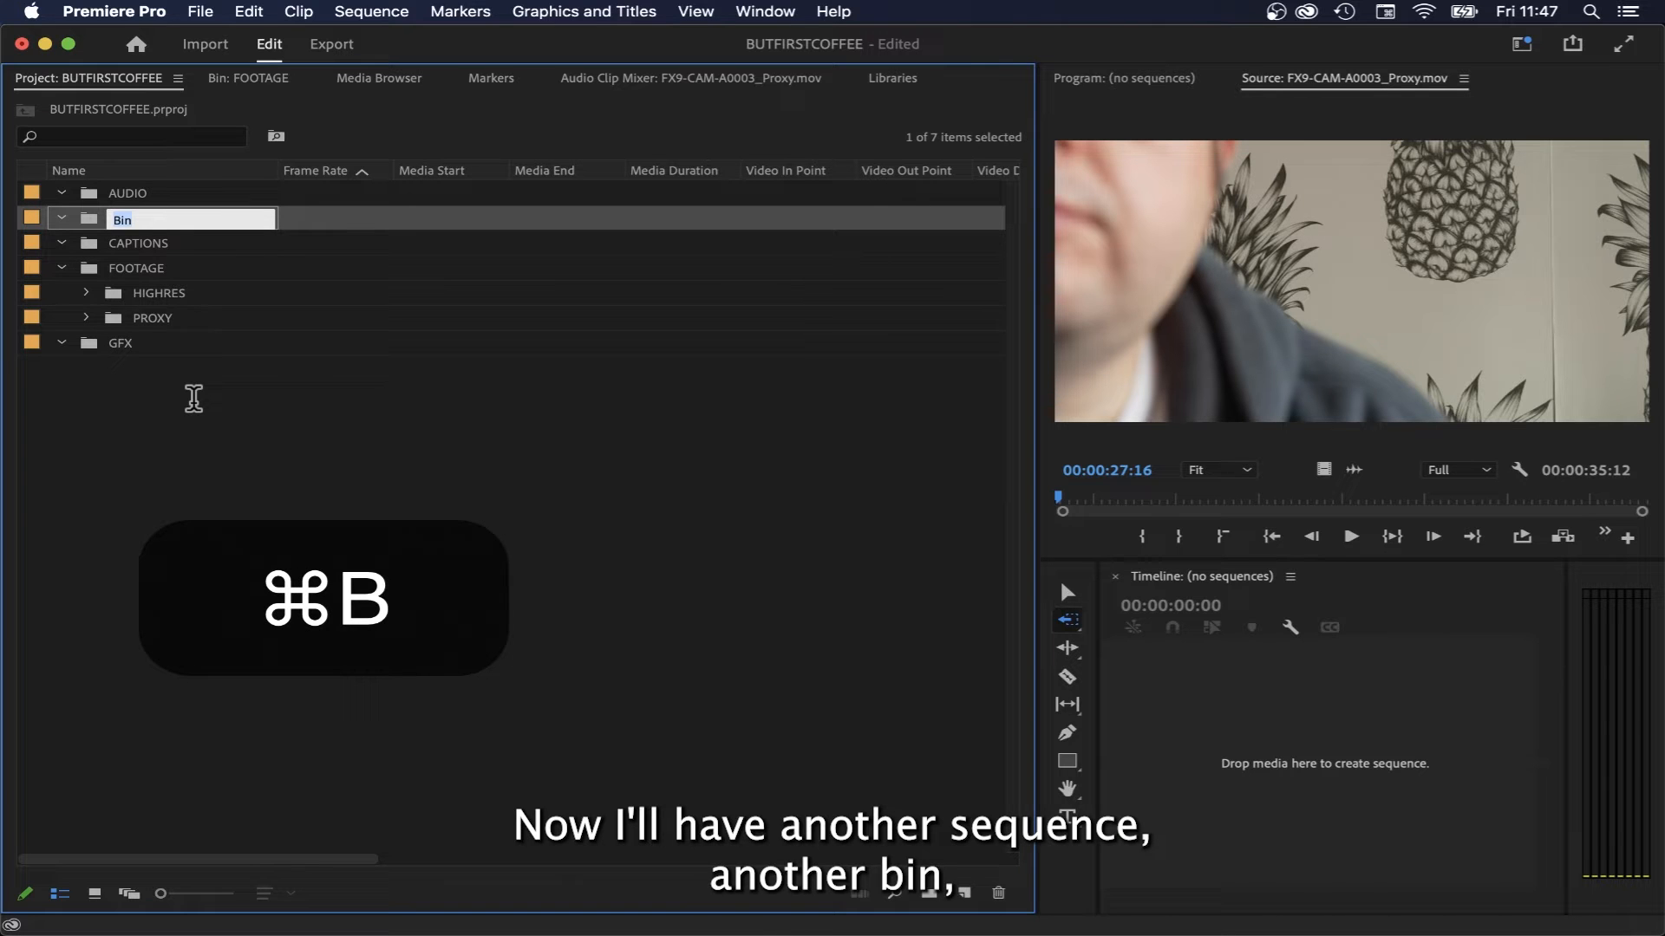
key(BackSpace)
text(SEQUENC)
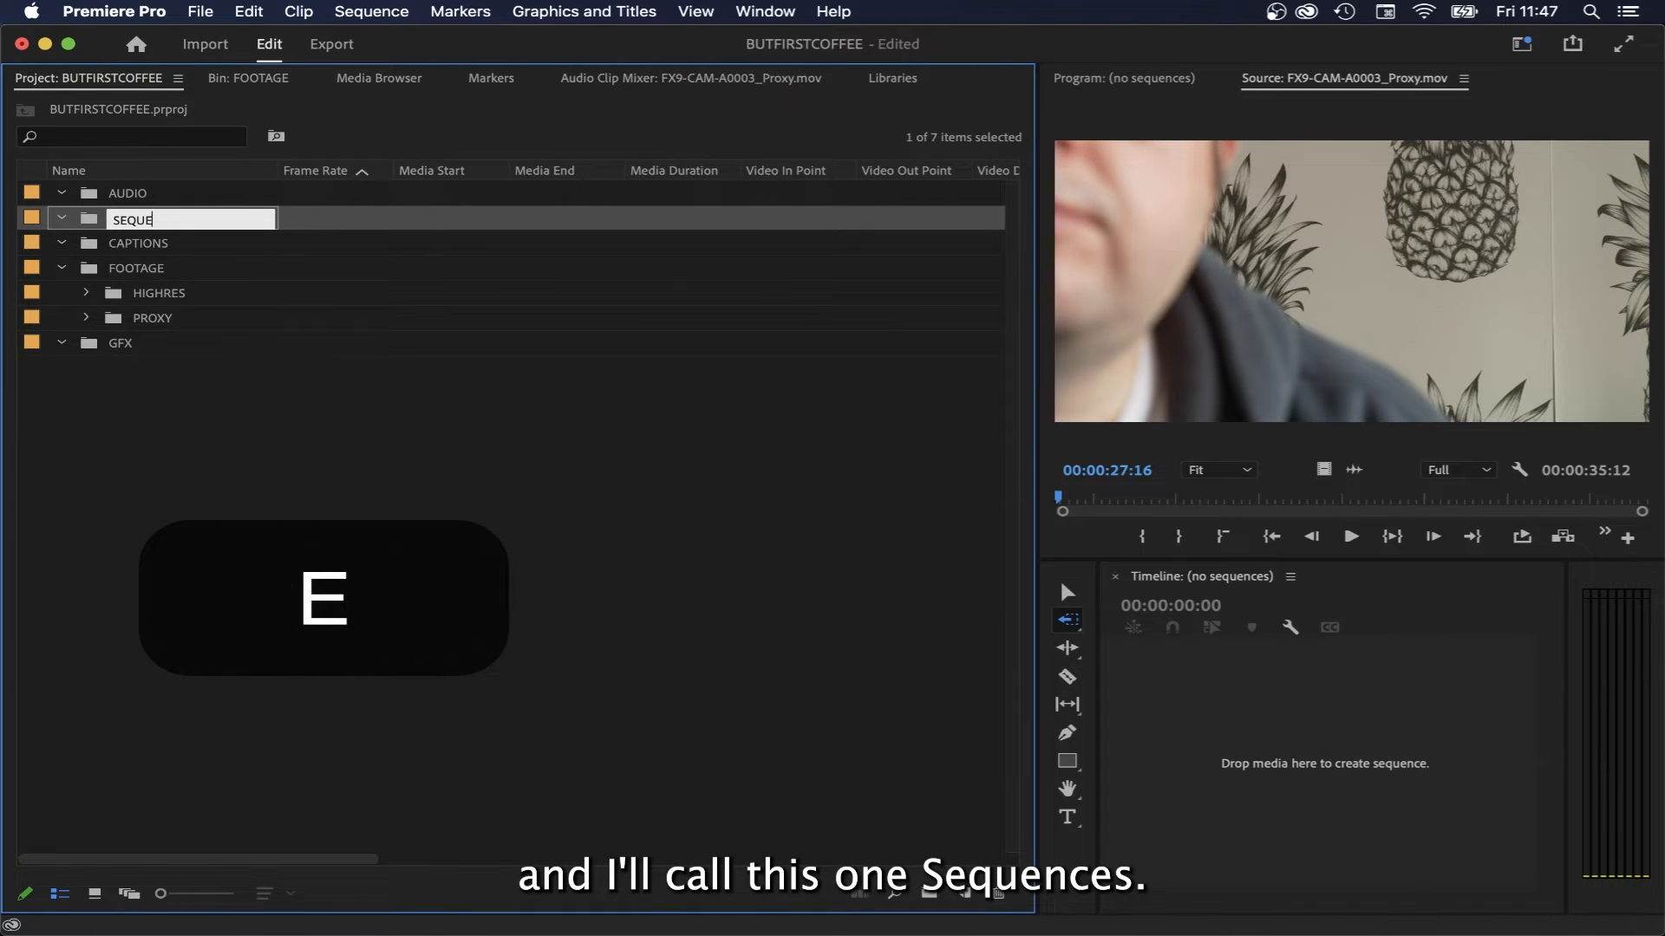
text(ES)
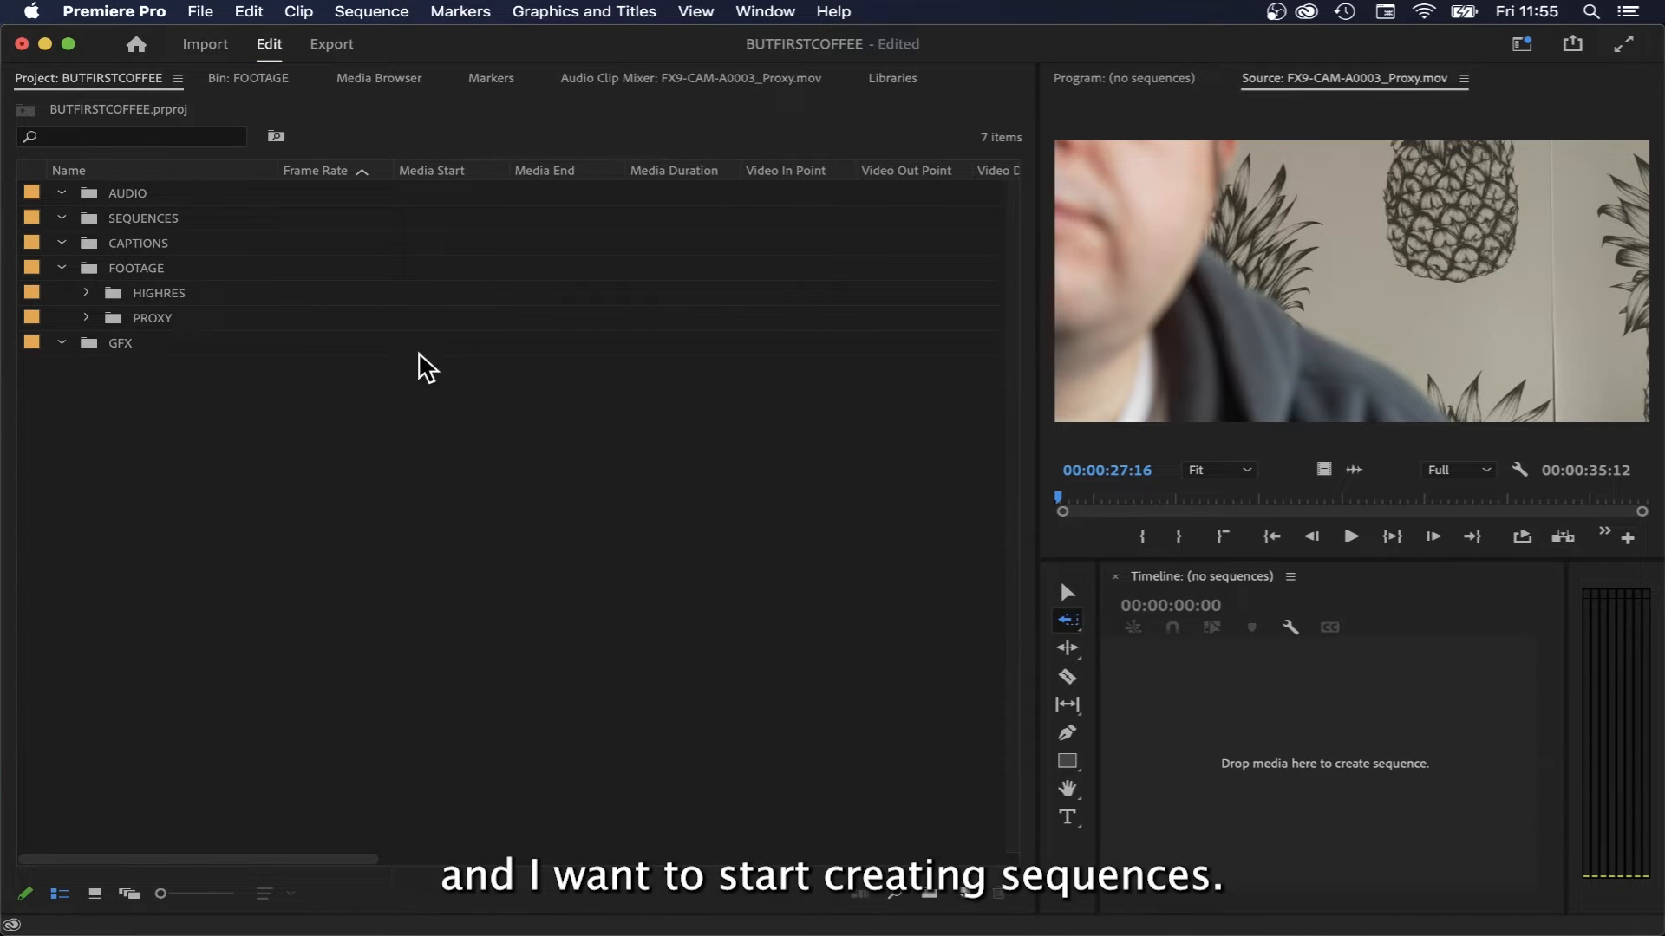
- Create a new sequence inside the SEQUENCES bin using the proxy-highres preset, reviewing the preset description and sequence settings
click(93, 222)
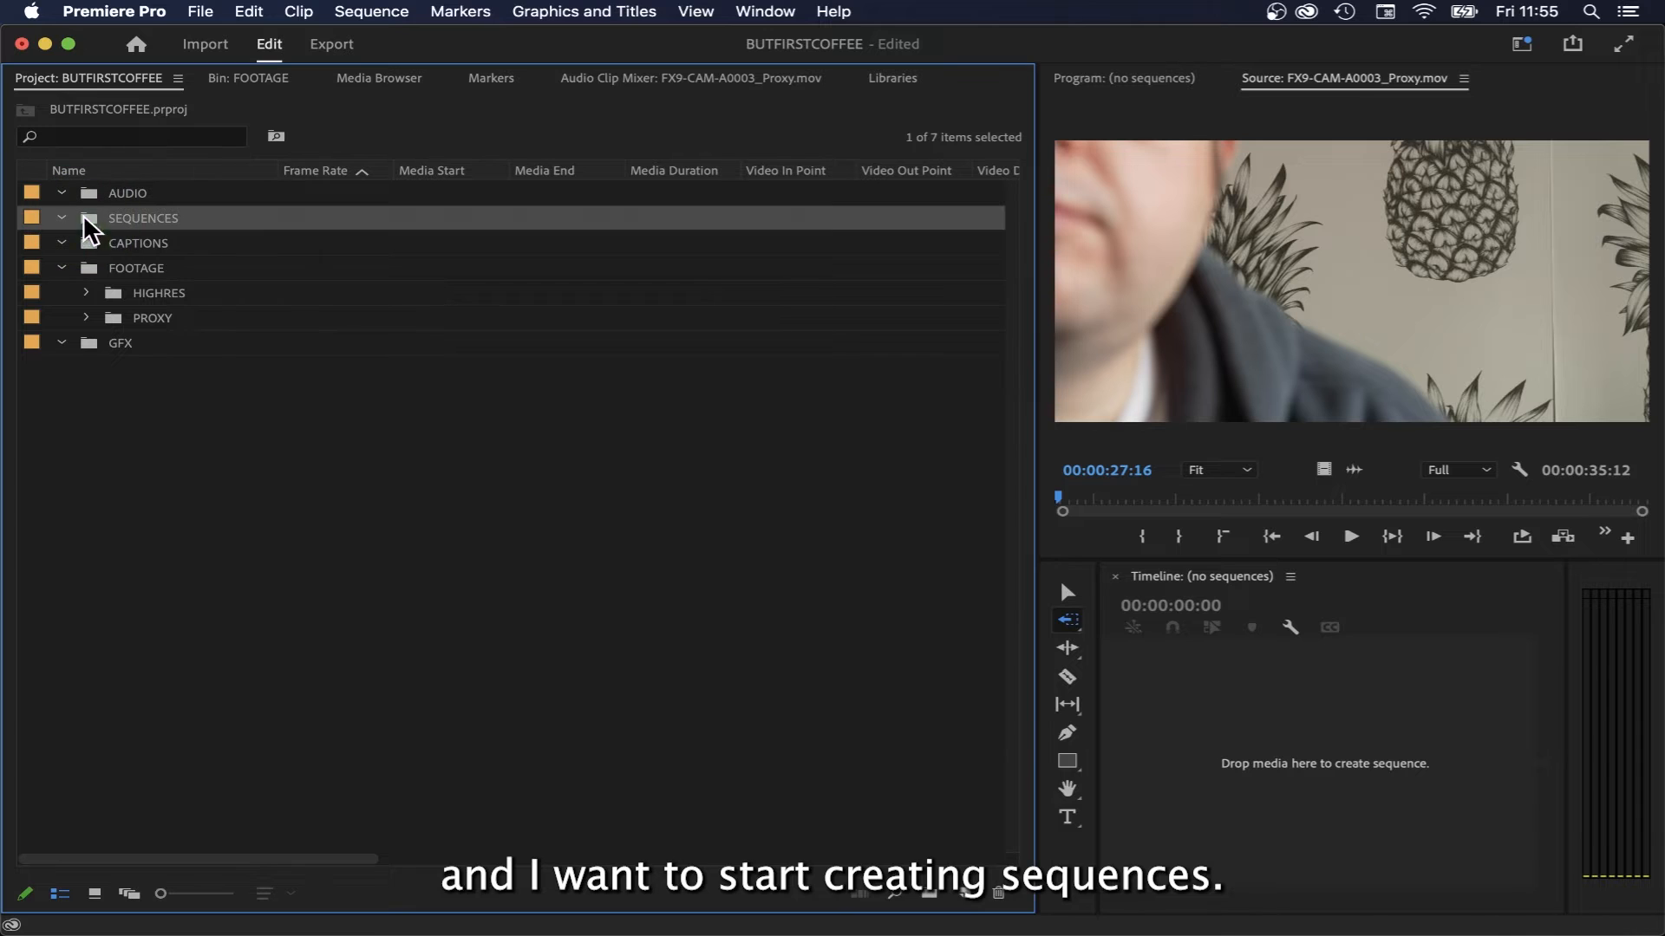
double_click(92, 222)
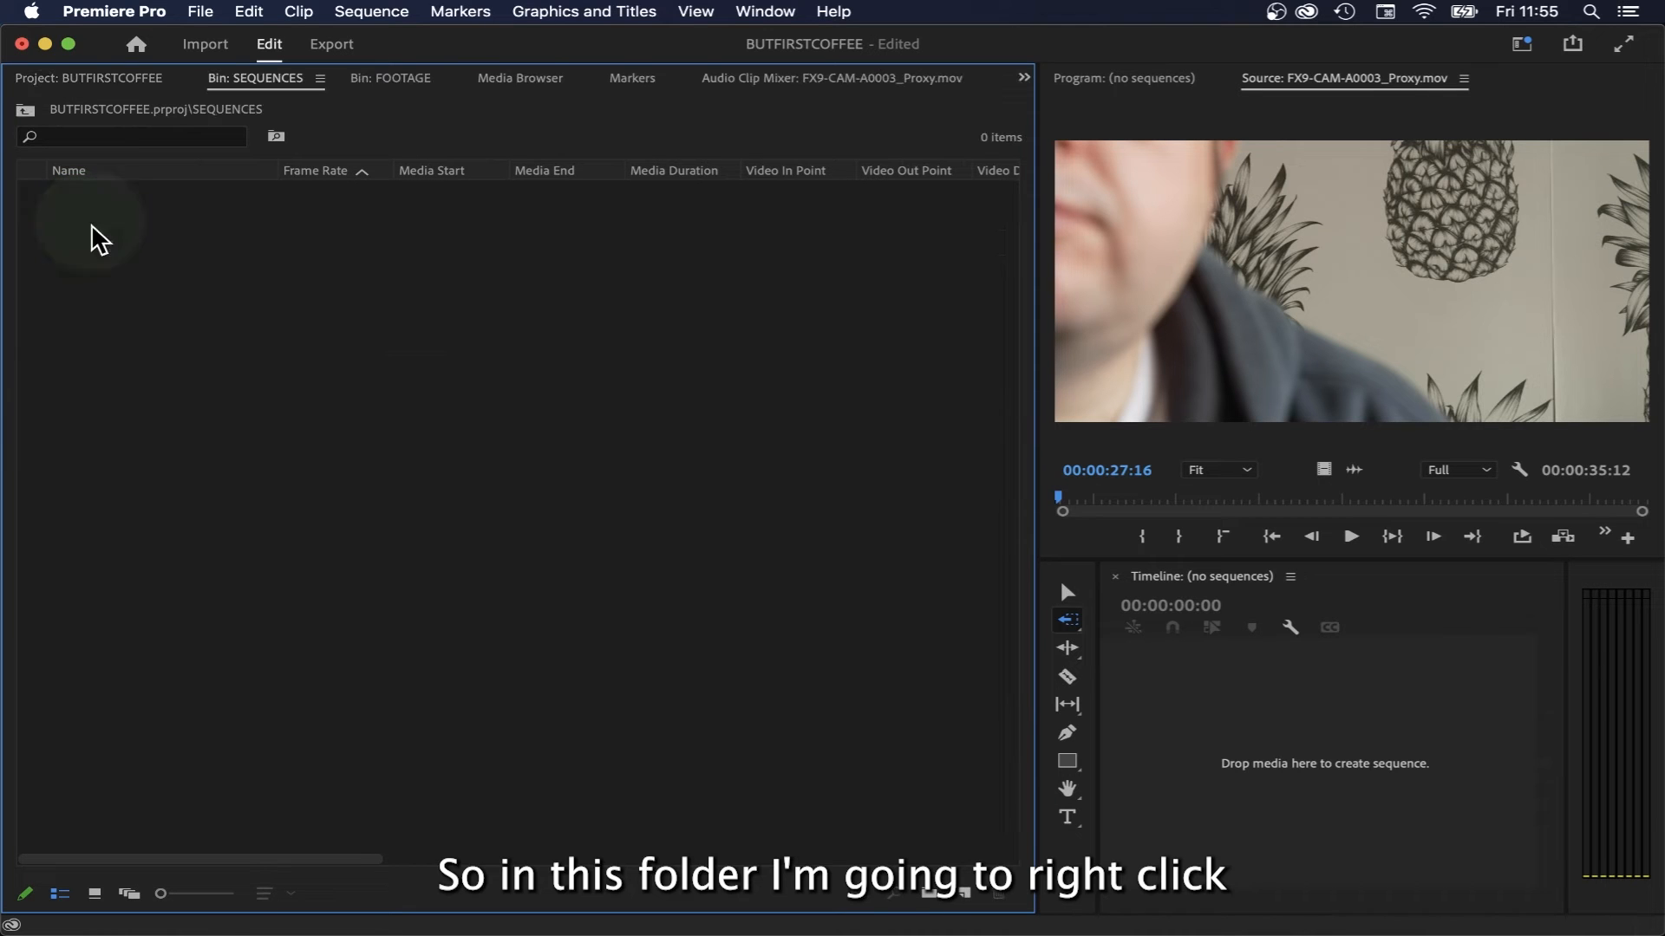
right_click(189, 299)
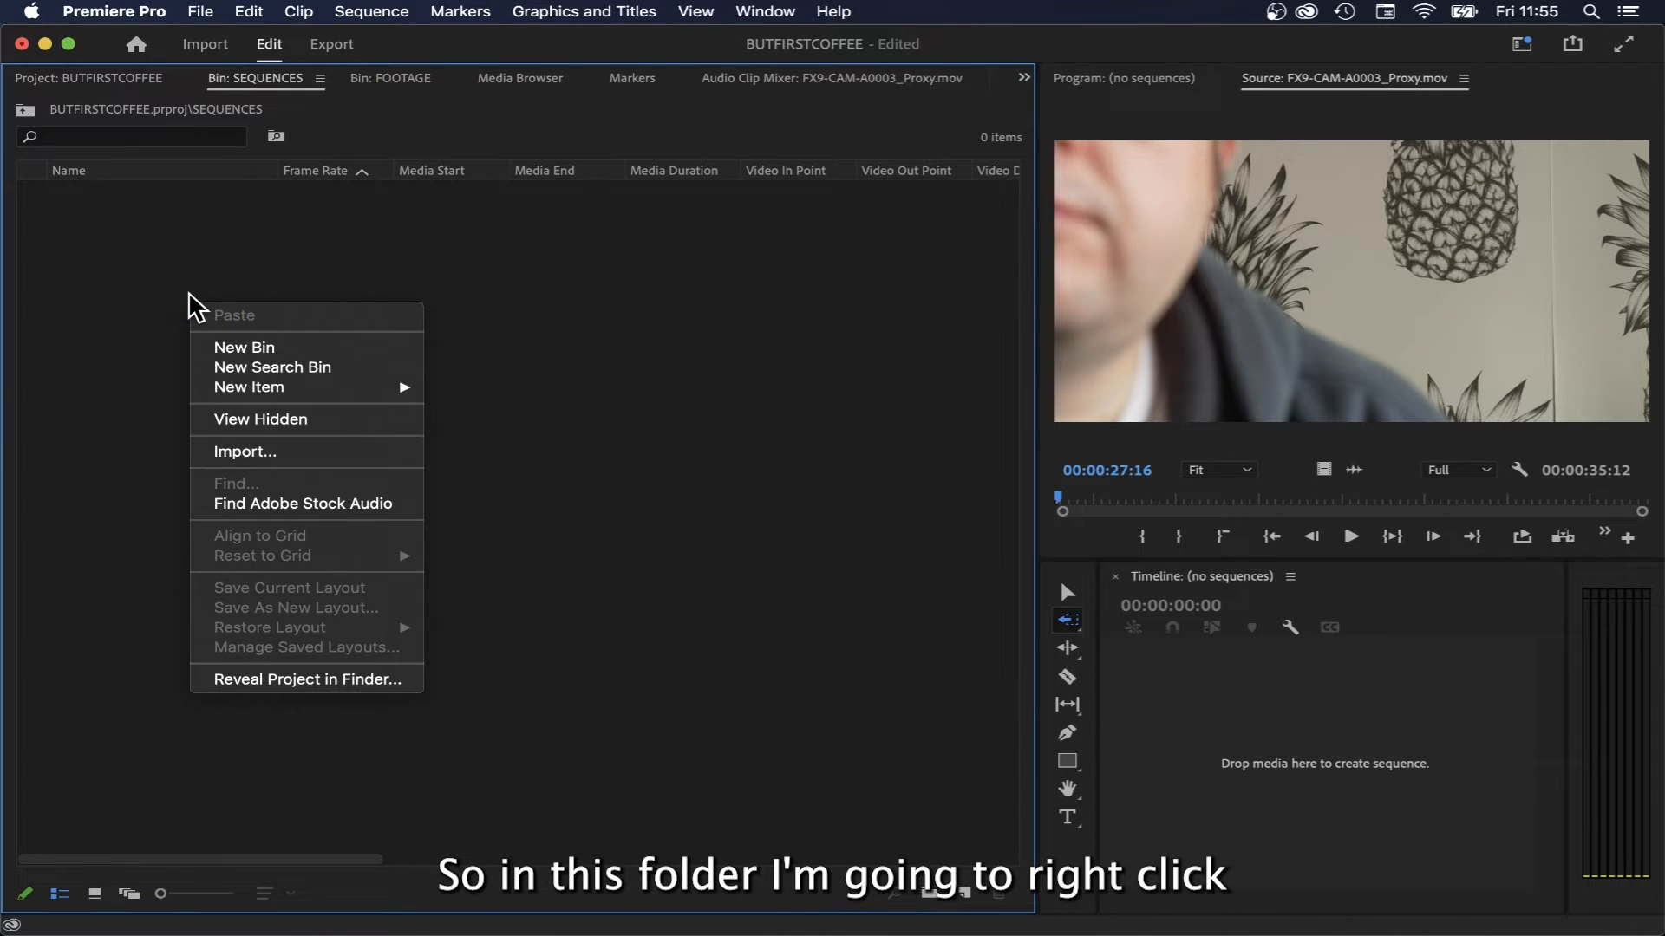
mouse_move(316, 388)
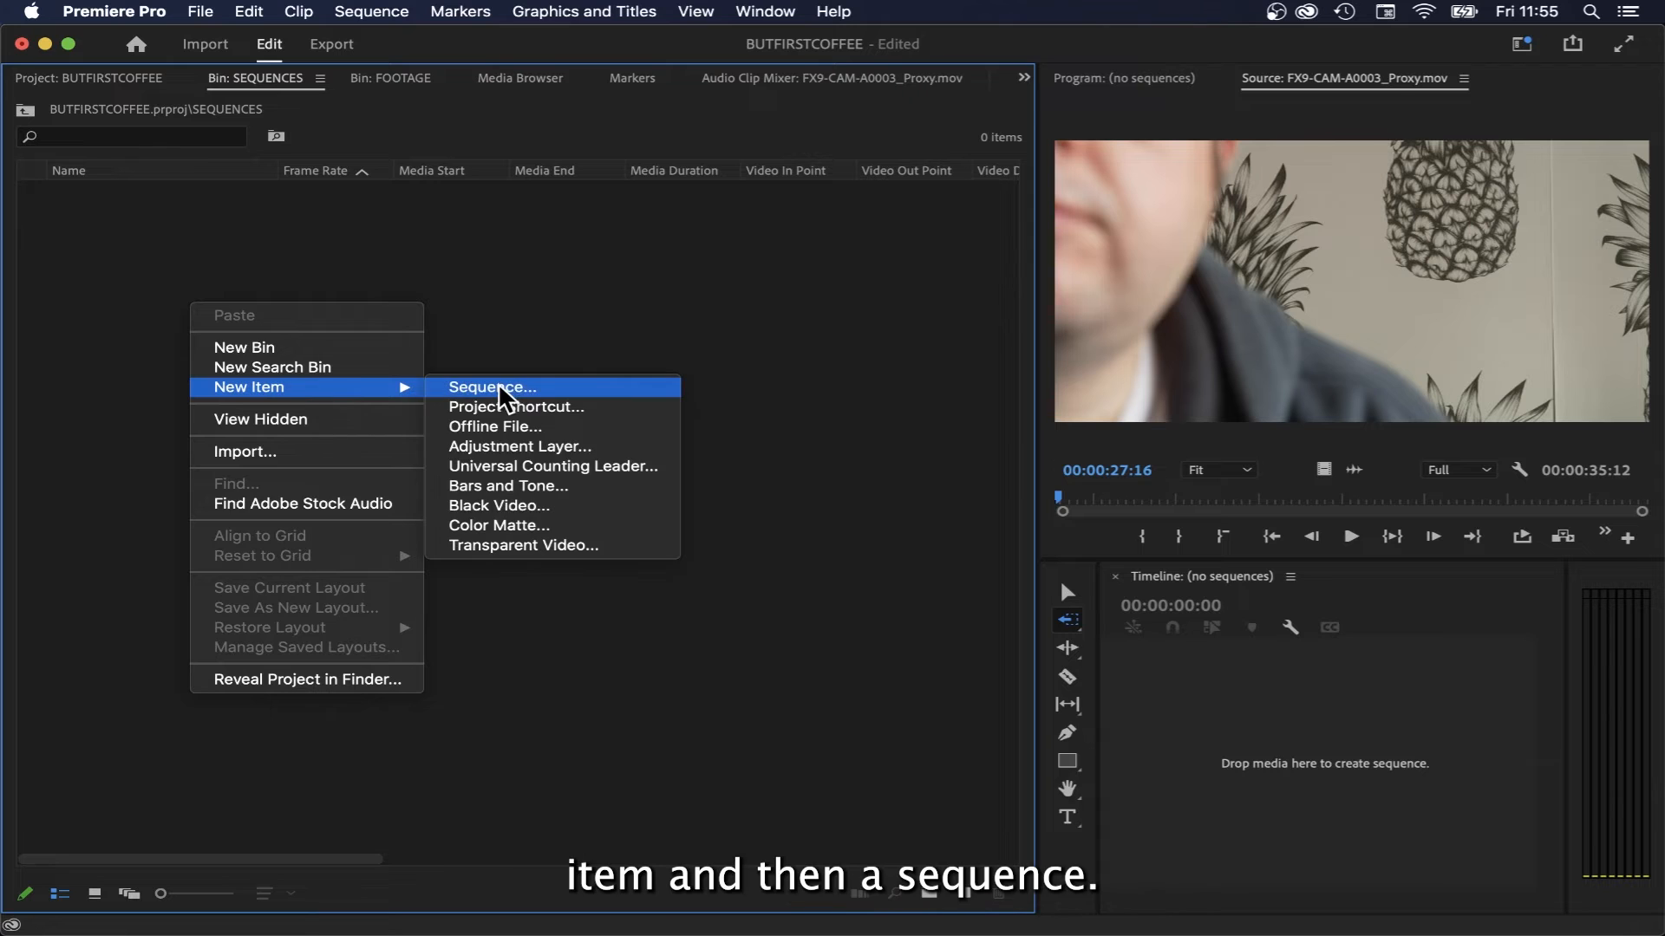
click(566, 390)
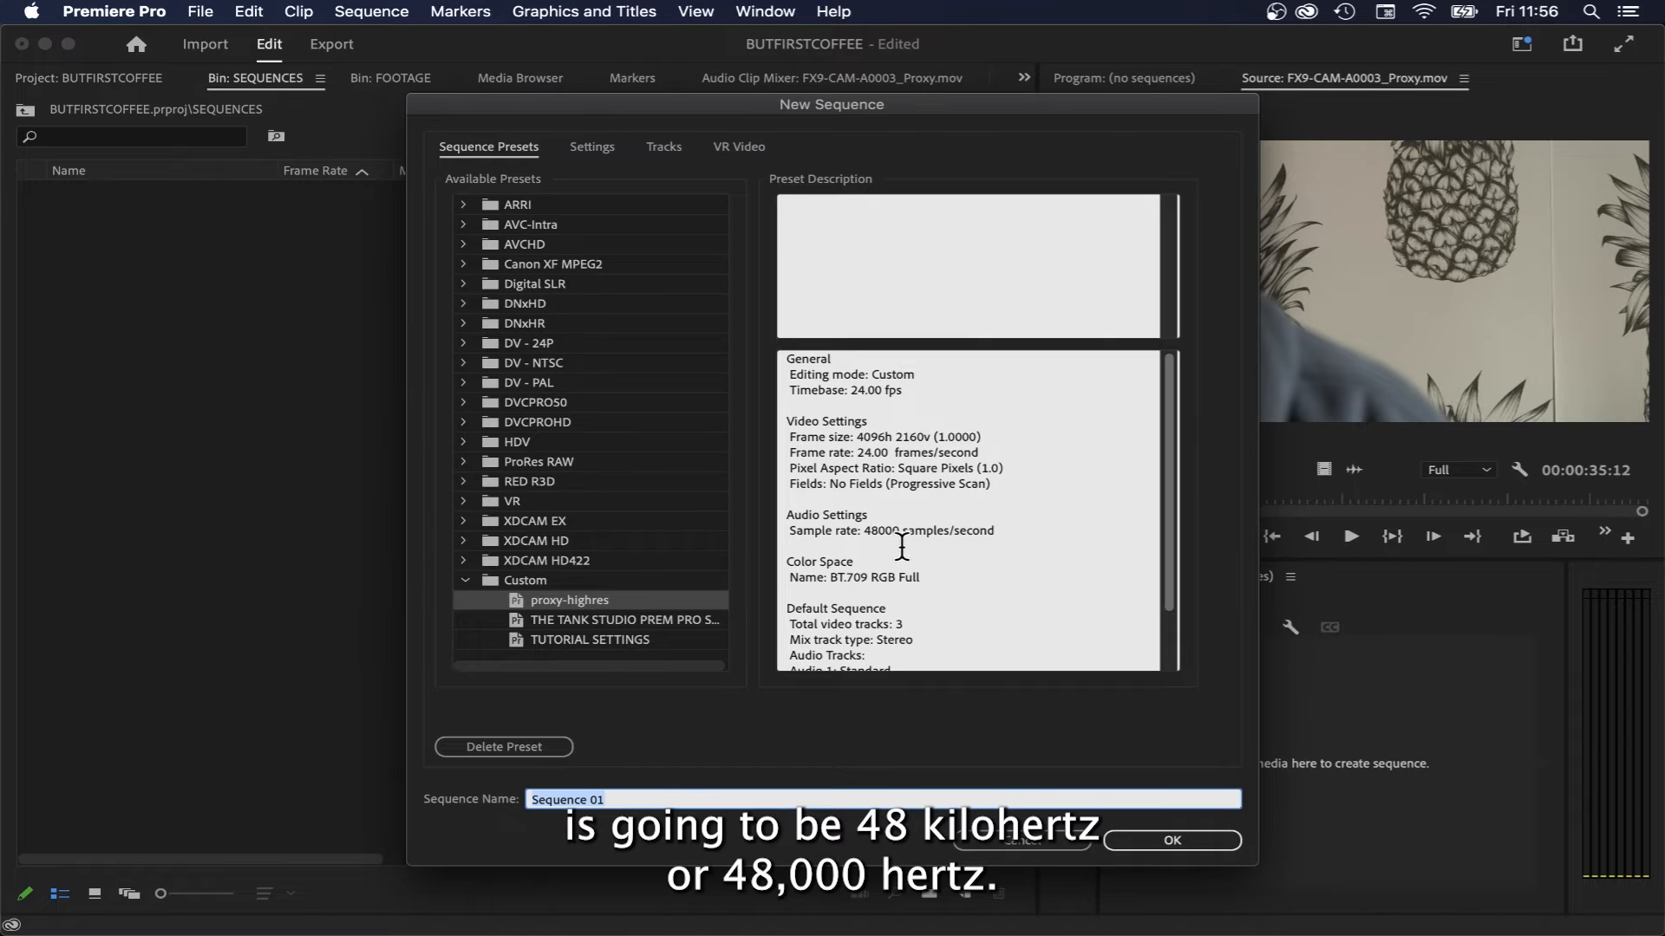
scroll(952, 543, down, 1)
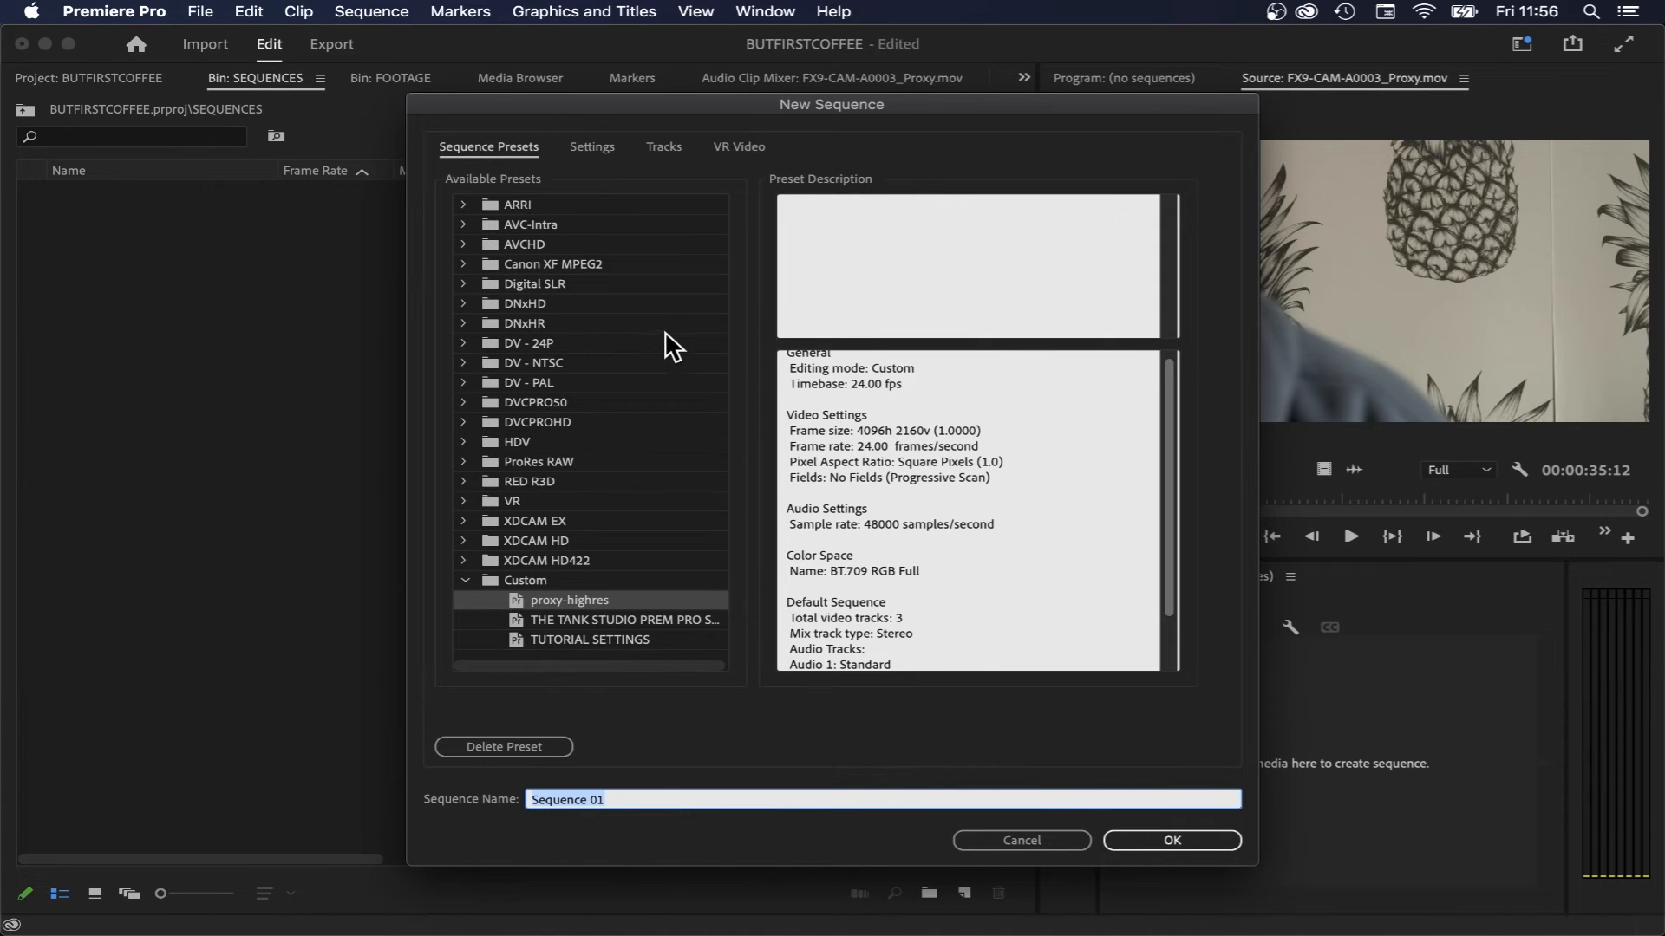
click(597, 144)
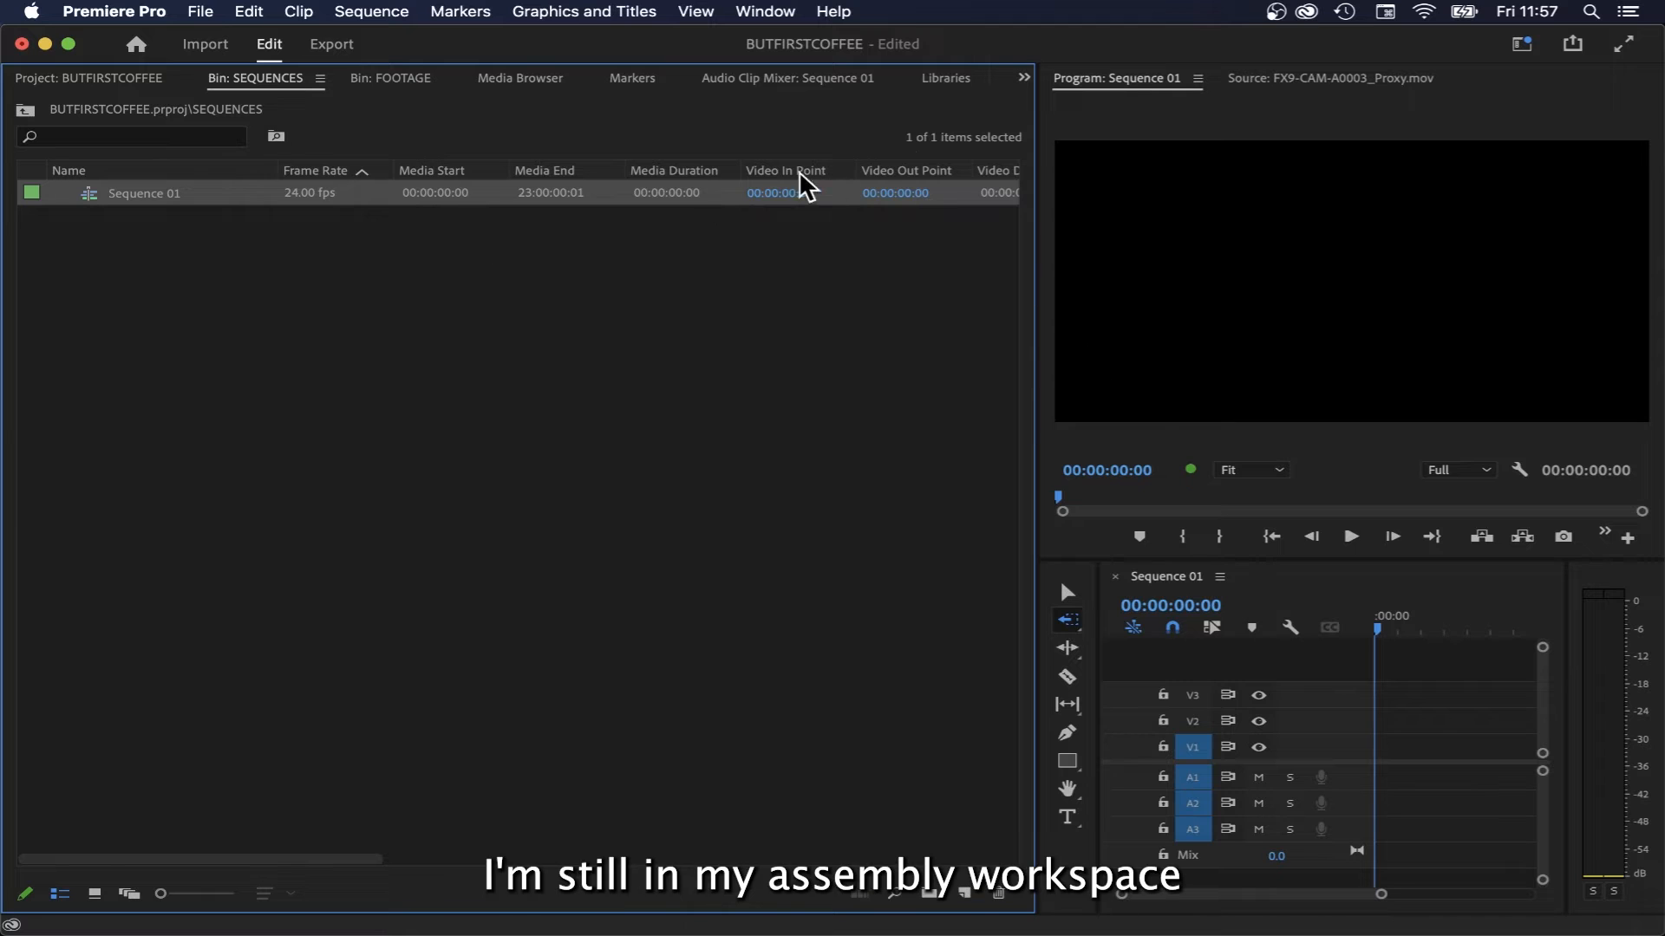
- Switch to the Editing workspace and activate the Selection tool
click(757, 13)
mouse_move(823, 36)
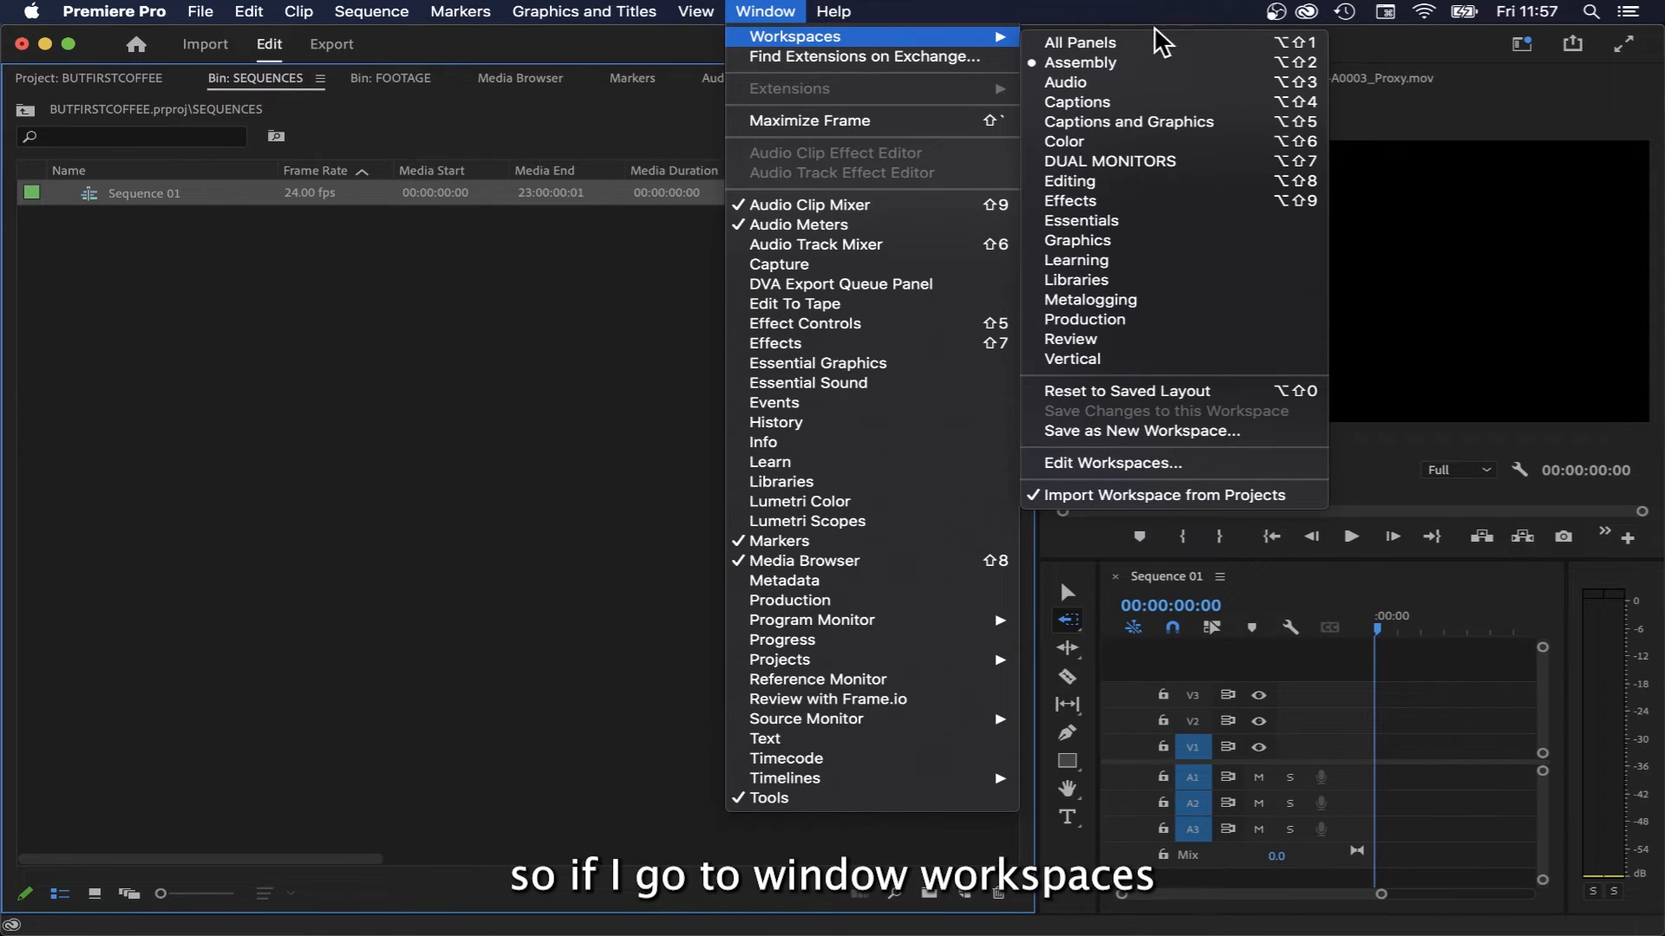
click(1113, 187)
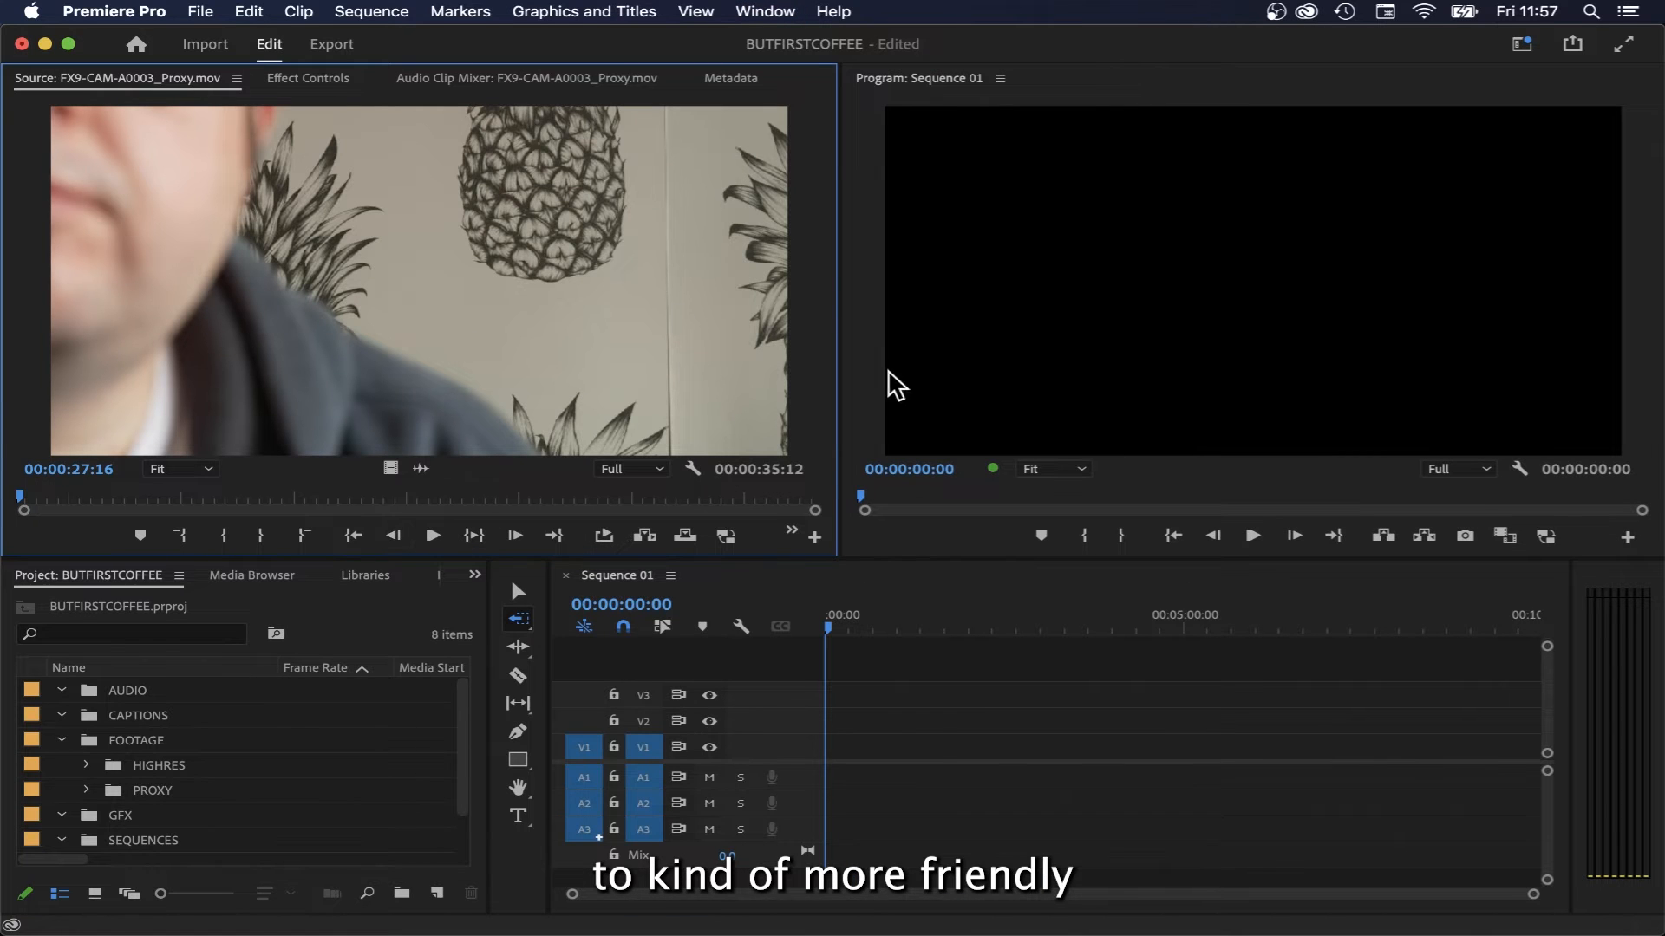
scroll(378, 794, down, 1)
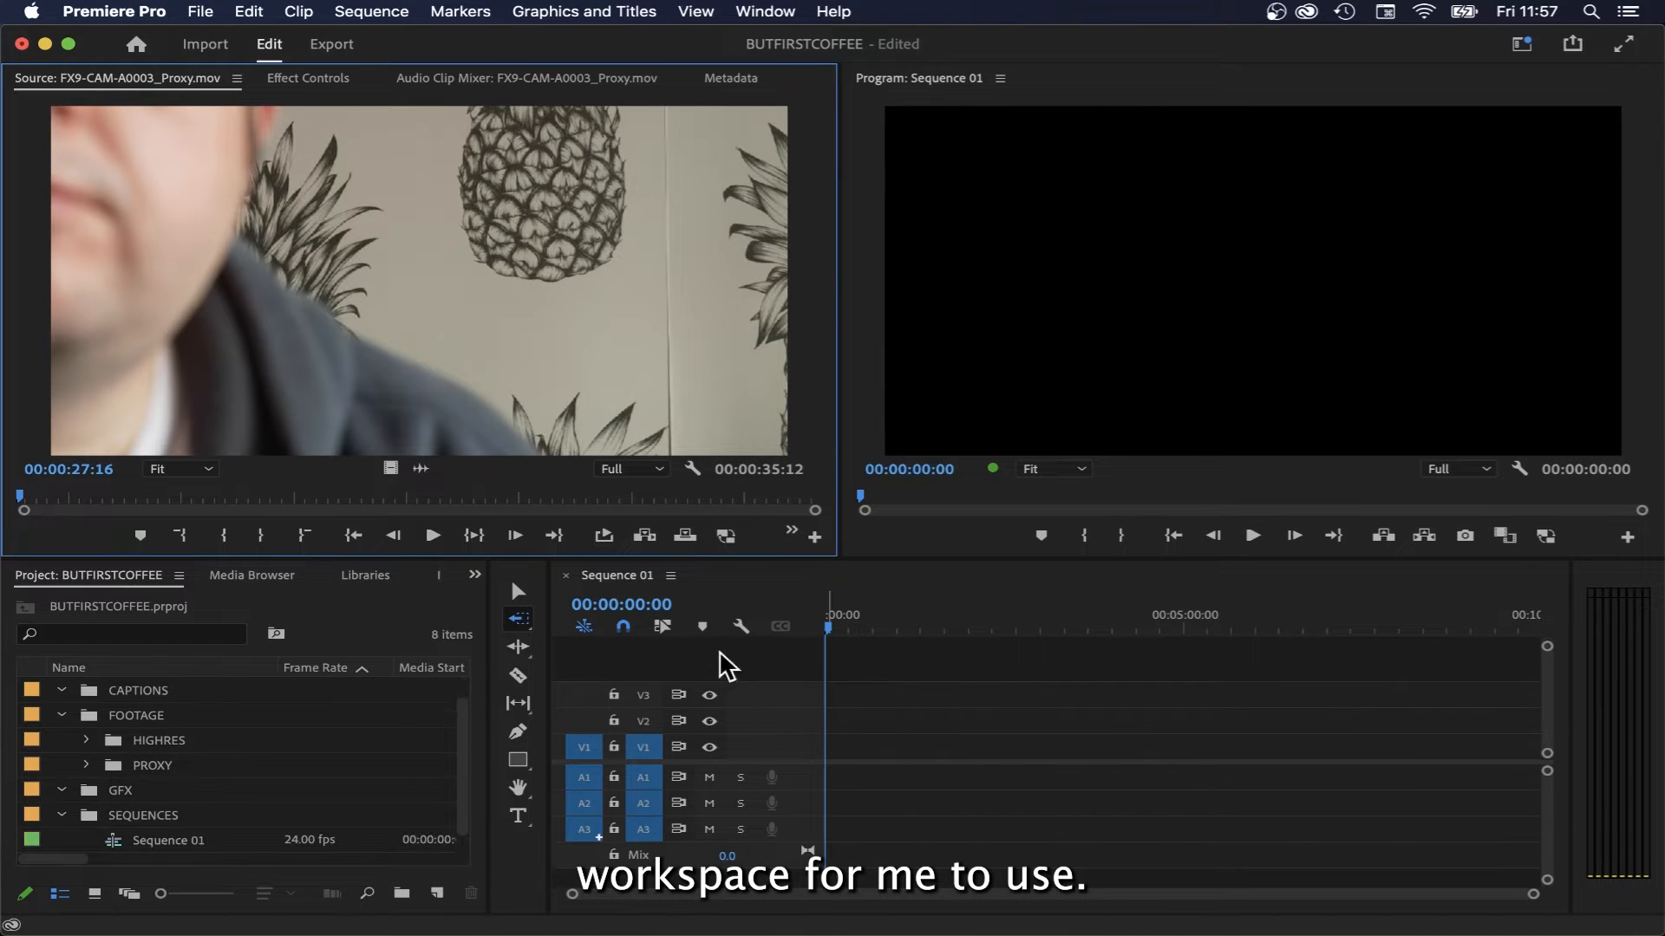
click(519, 595)
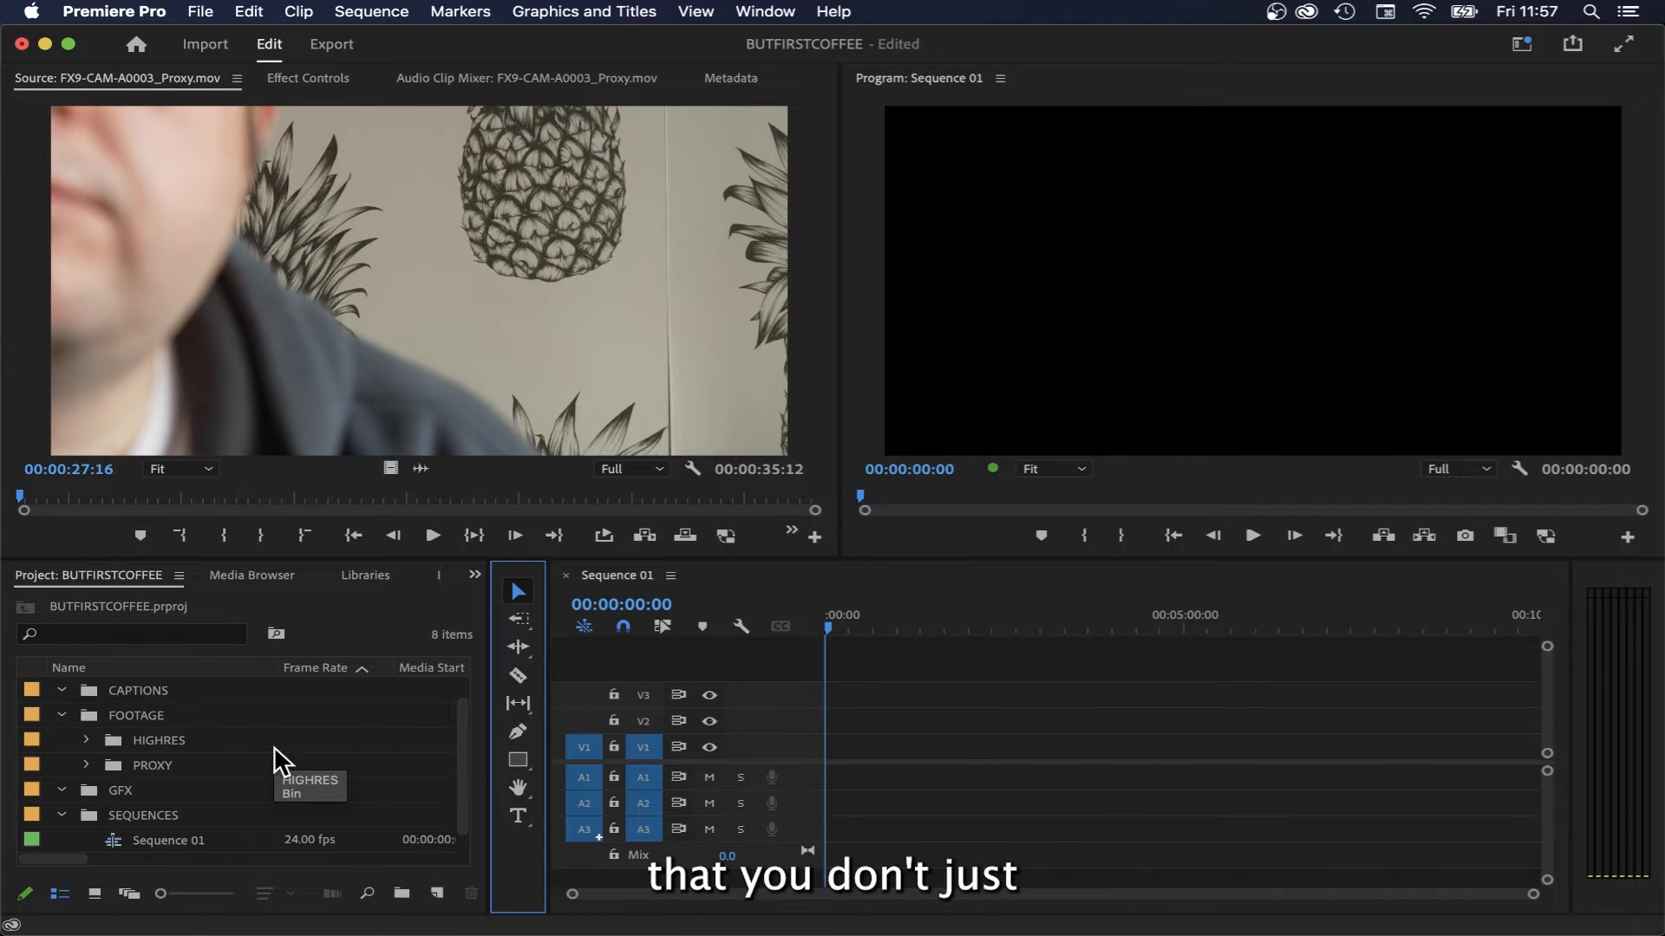
- Close Sequence 01, expand the PROXY bin and try placing its first clip directly in the empty timeline
click(567, 578)
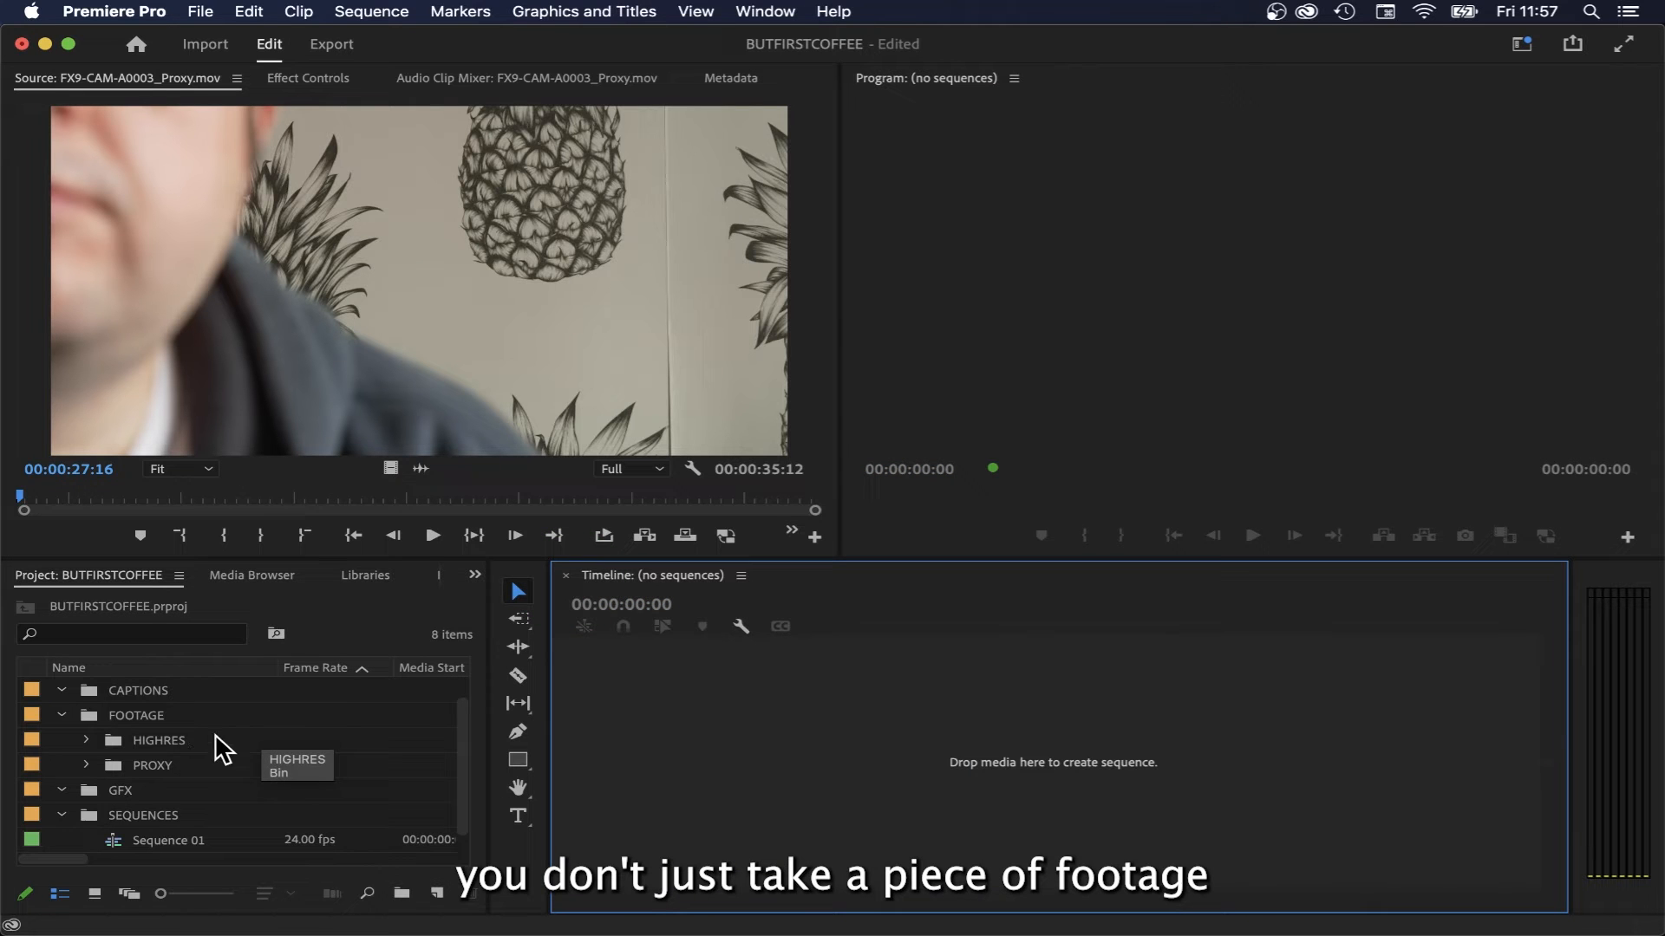
click(87, 766)
drag(178, 790, 842, 782)
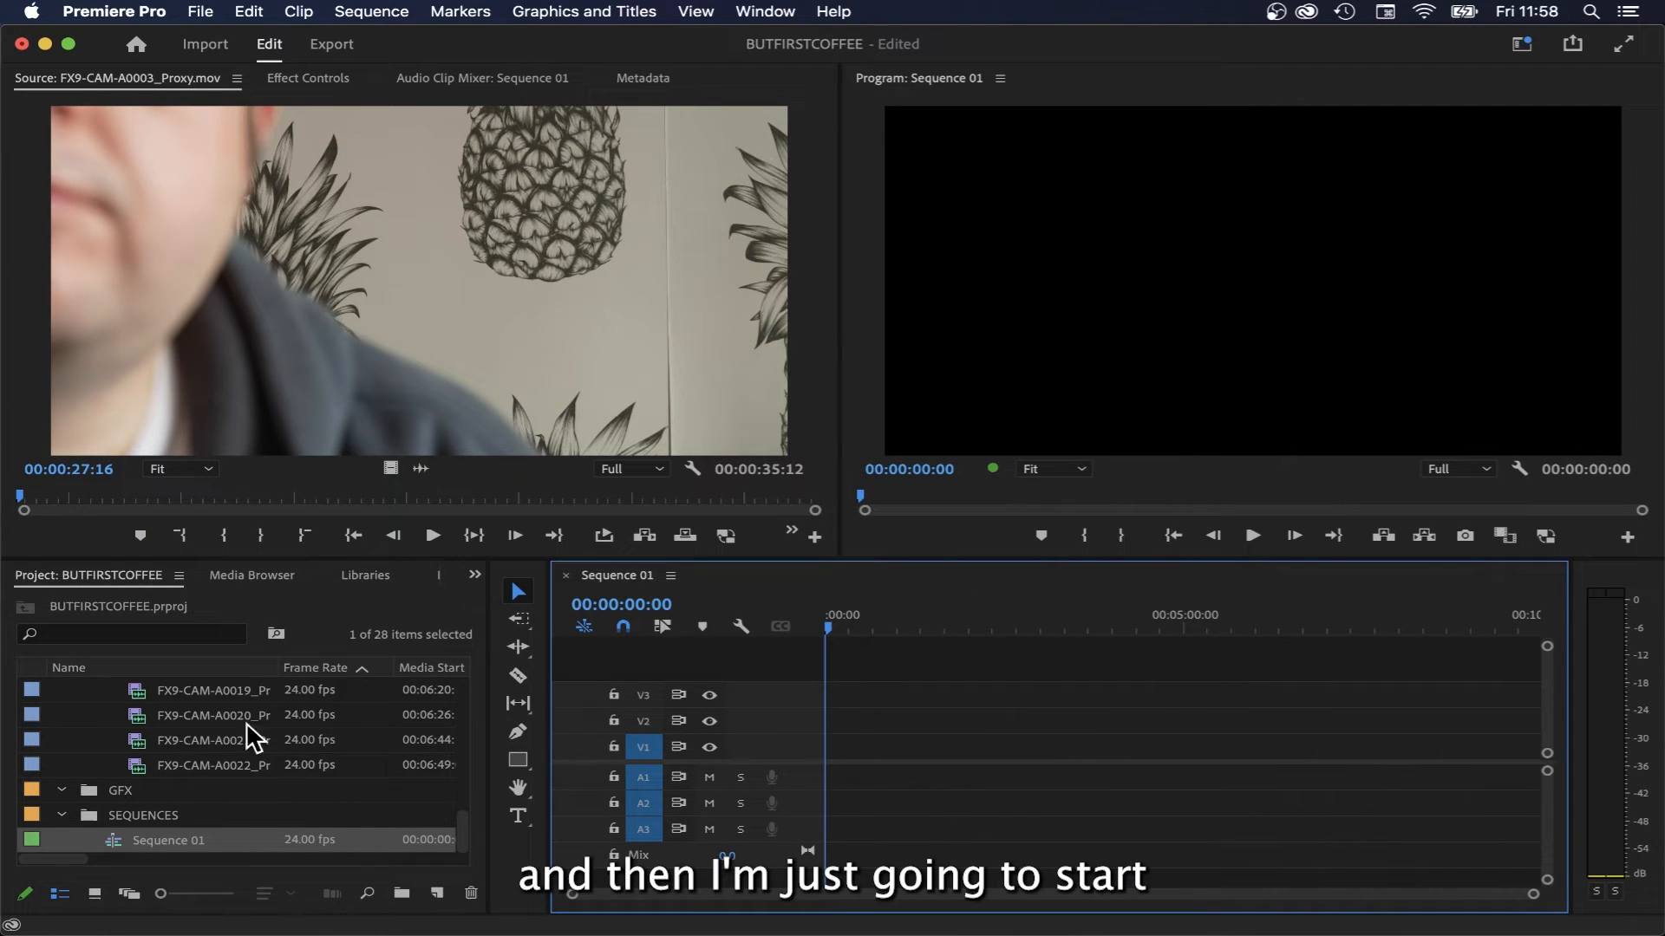
- Display the project items as thumbnails and open the PROXY bin inside FOOTAGE to see its clips
drag(462, 832, 465, 714)
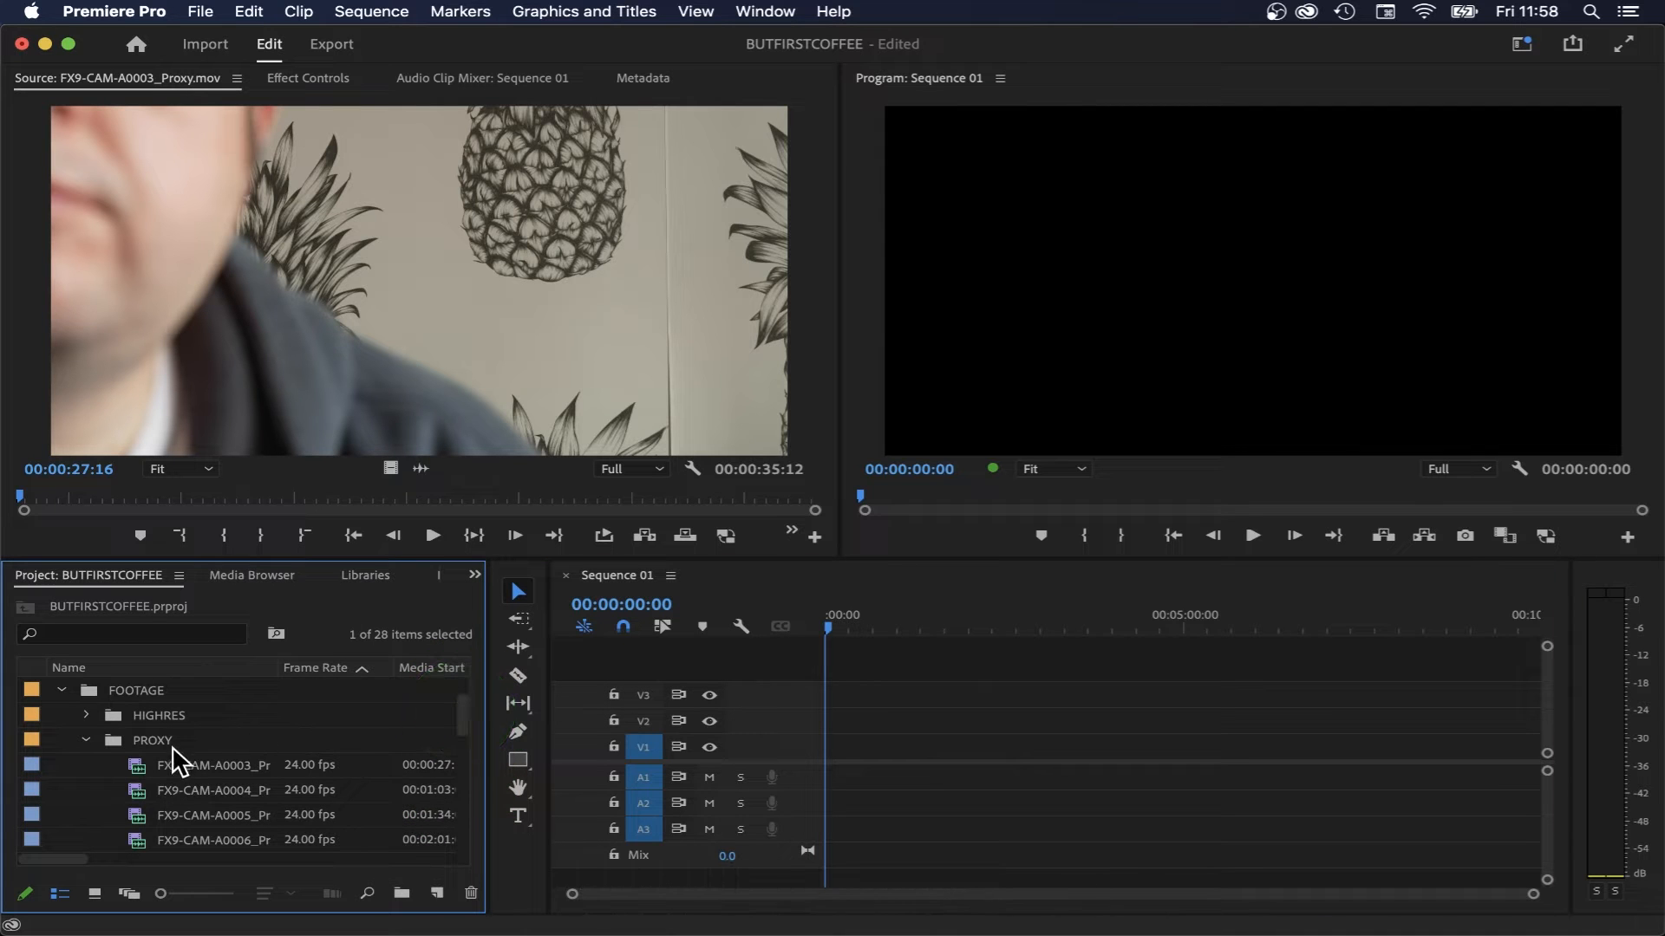
click(94, 893)
drag(468, 718, 461, 818)
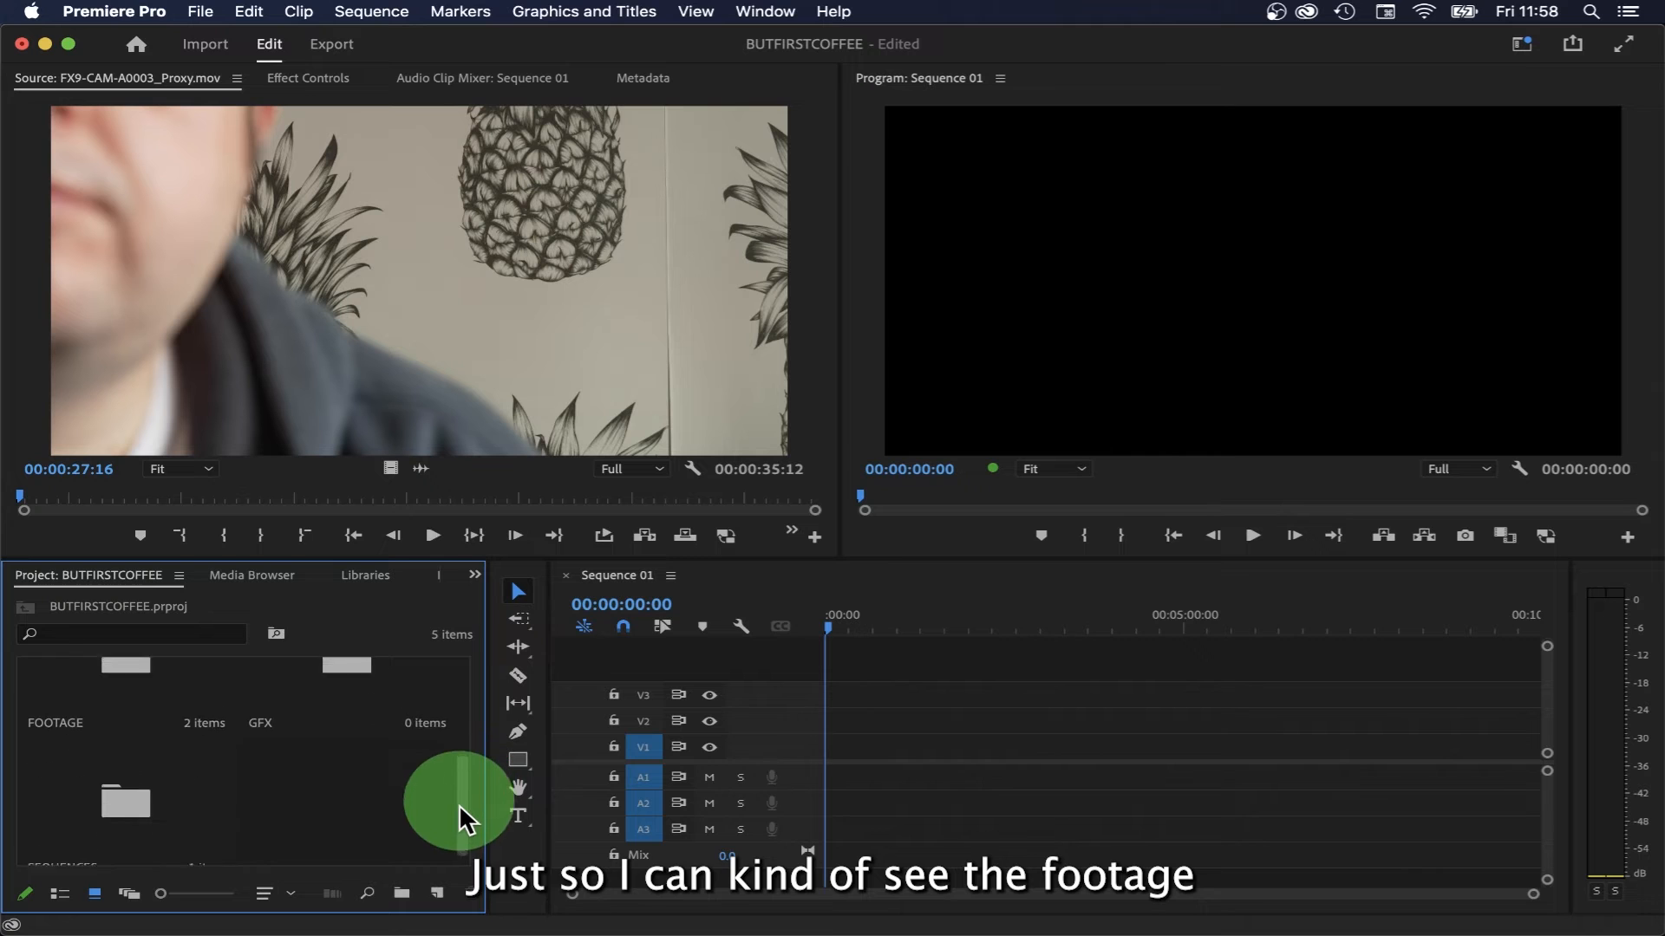
click(472, 833)
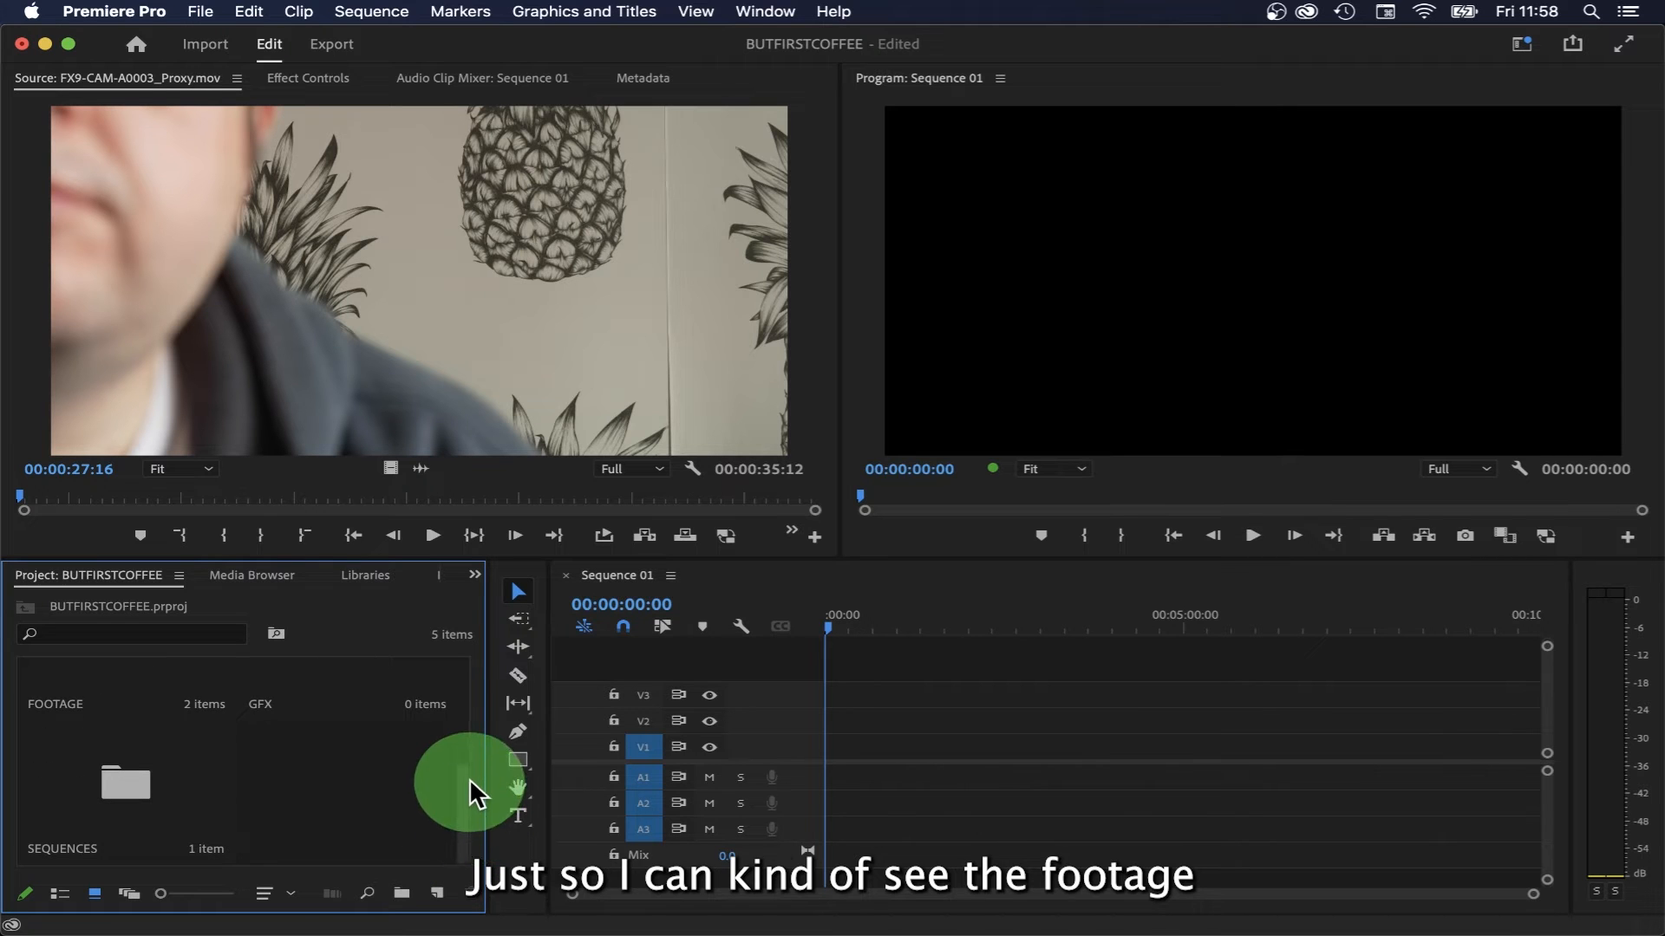
double_click(169, 702)
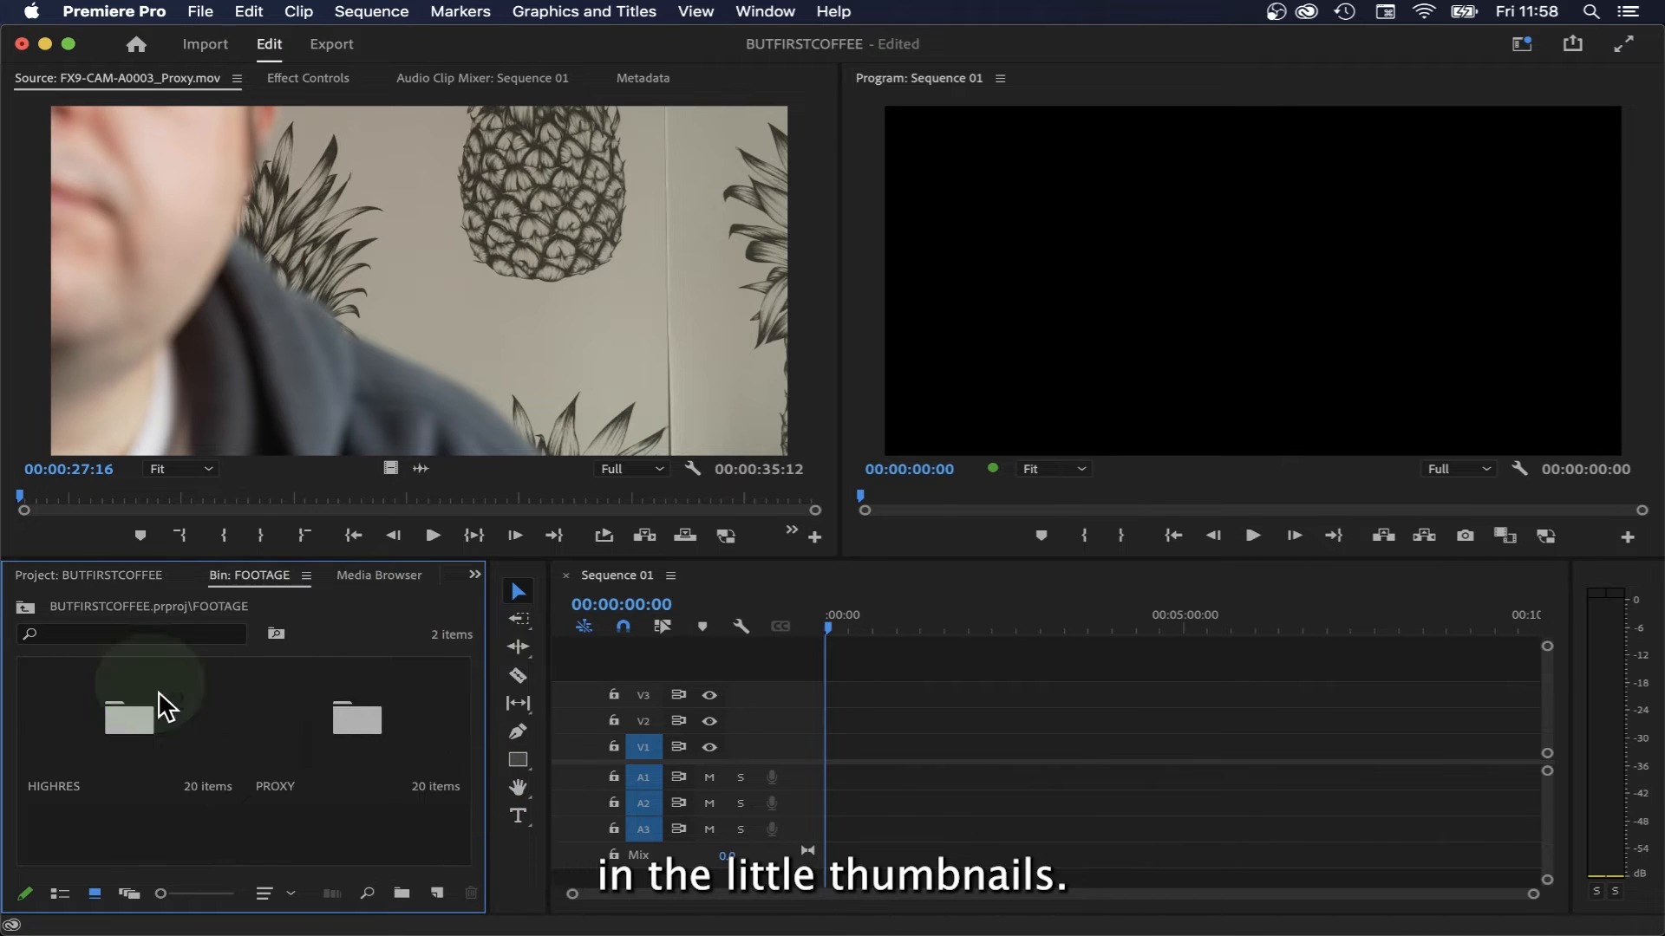
double_click(356, 756)
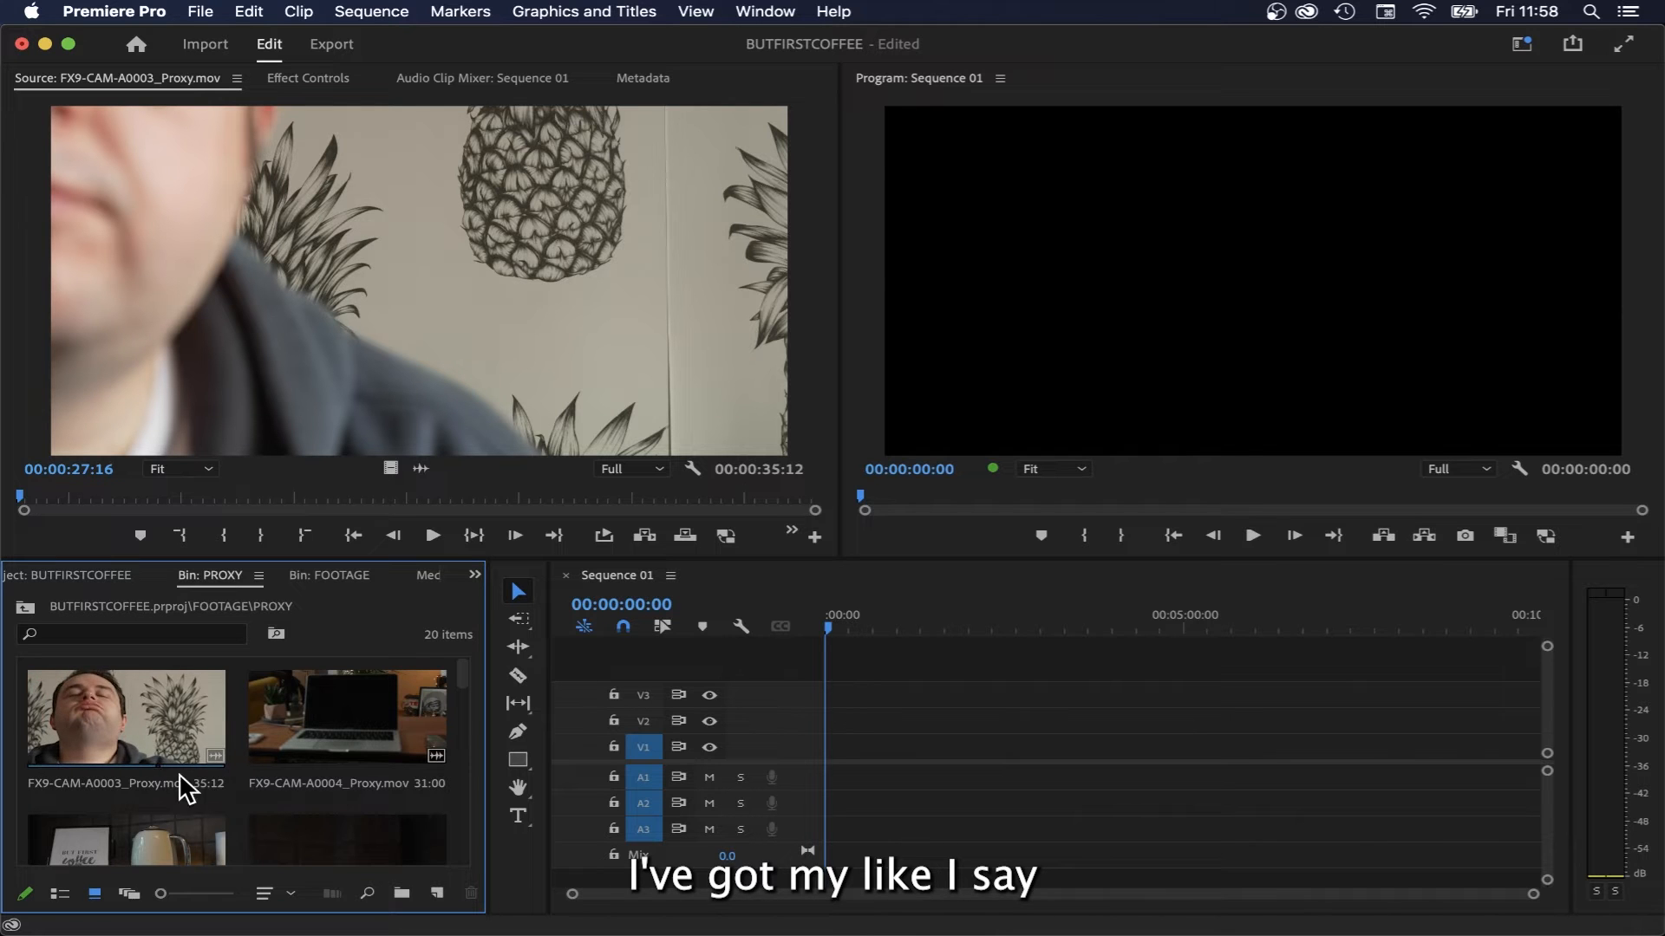
mouse_move(466, 694)
mouse_down()
mouse_move(464, 756)
mouse_move(451, 681)
mouse_up()
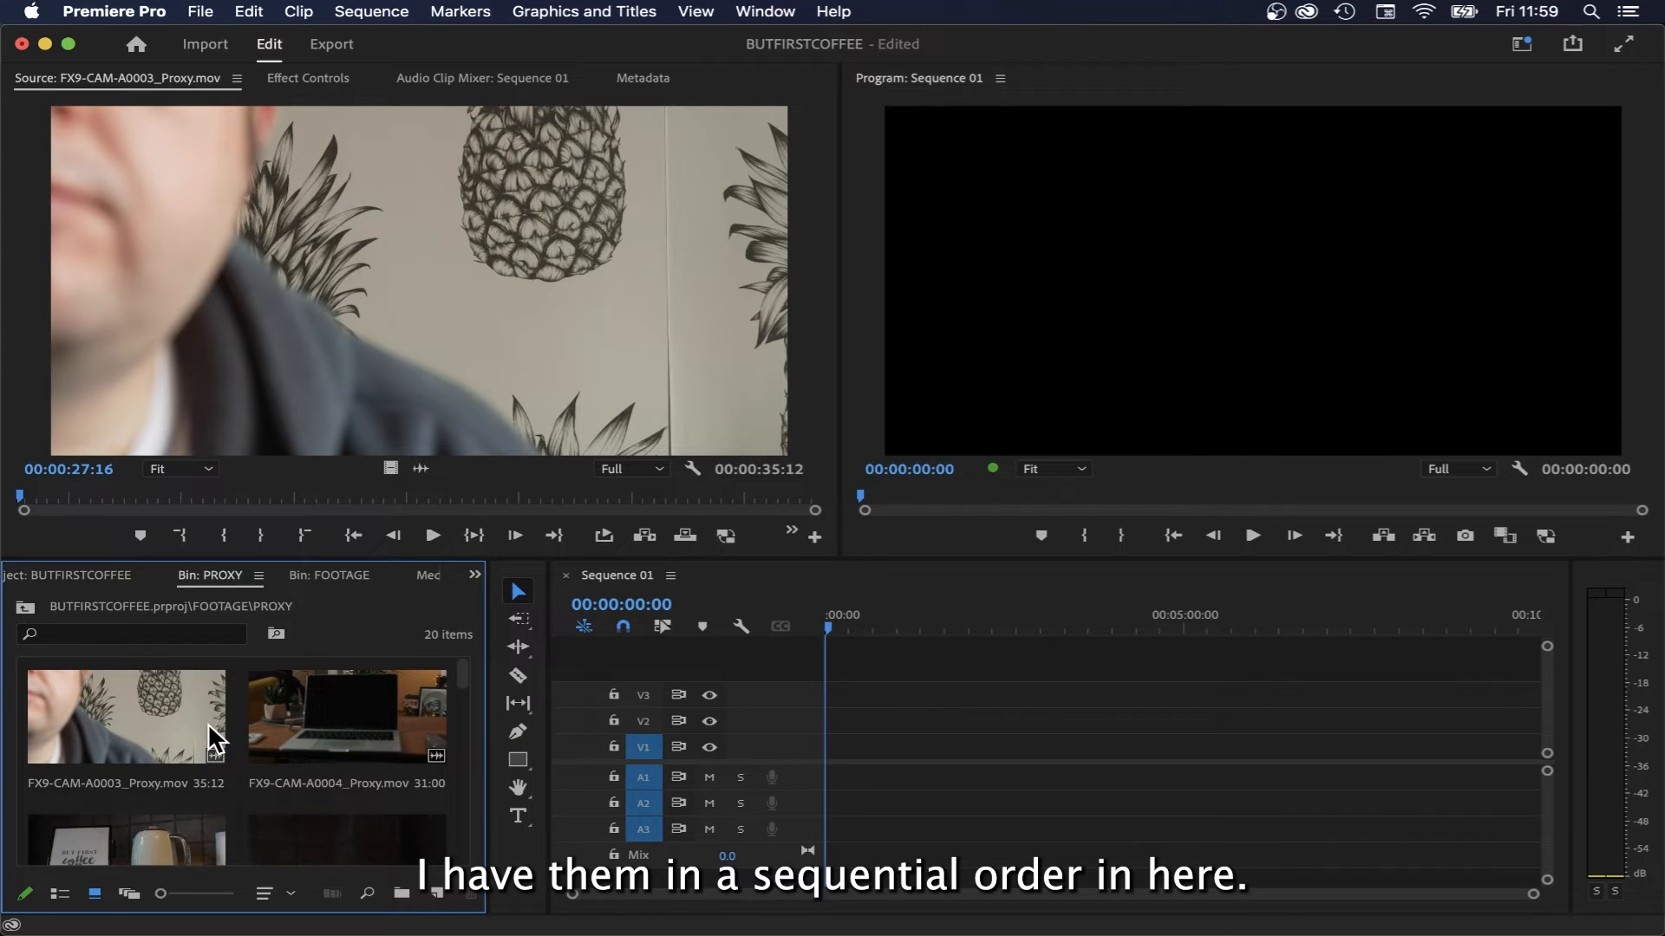
- Rename Sequence 01 in the SEQUENCES bin as SLATE 1
click(642, 585)
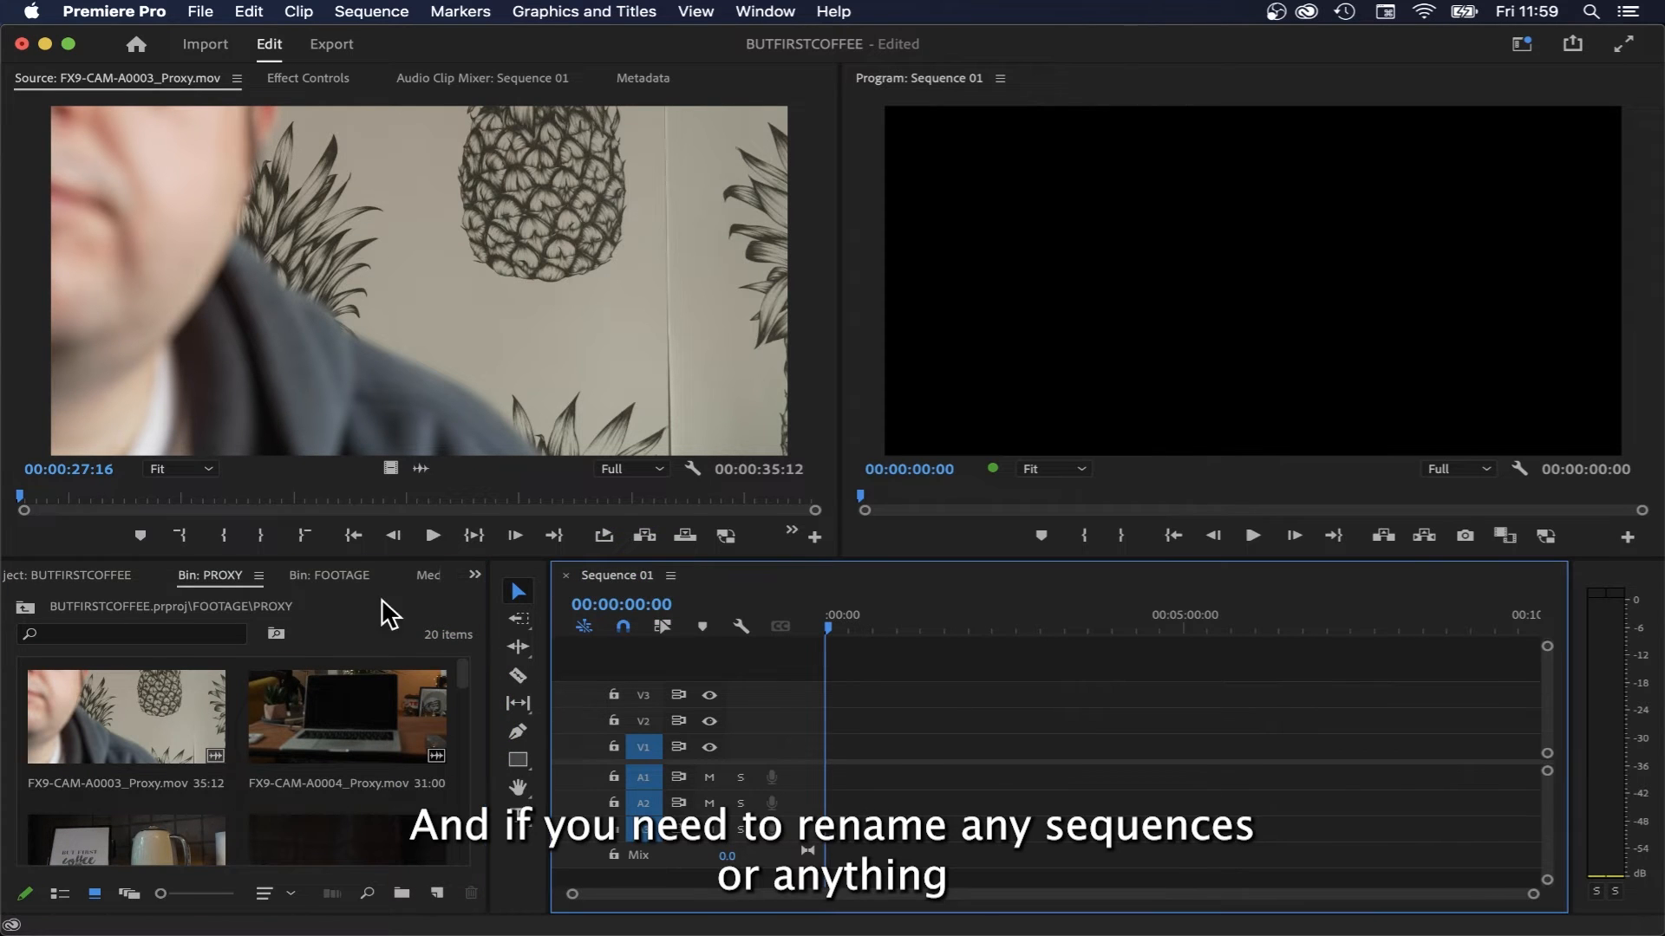
click(80, 577)
double_click(126, 787)
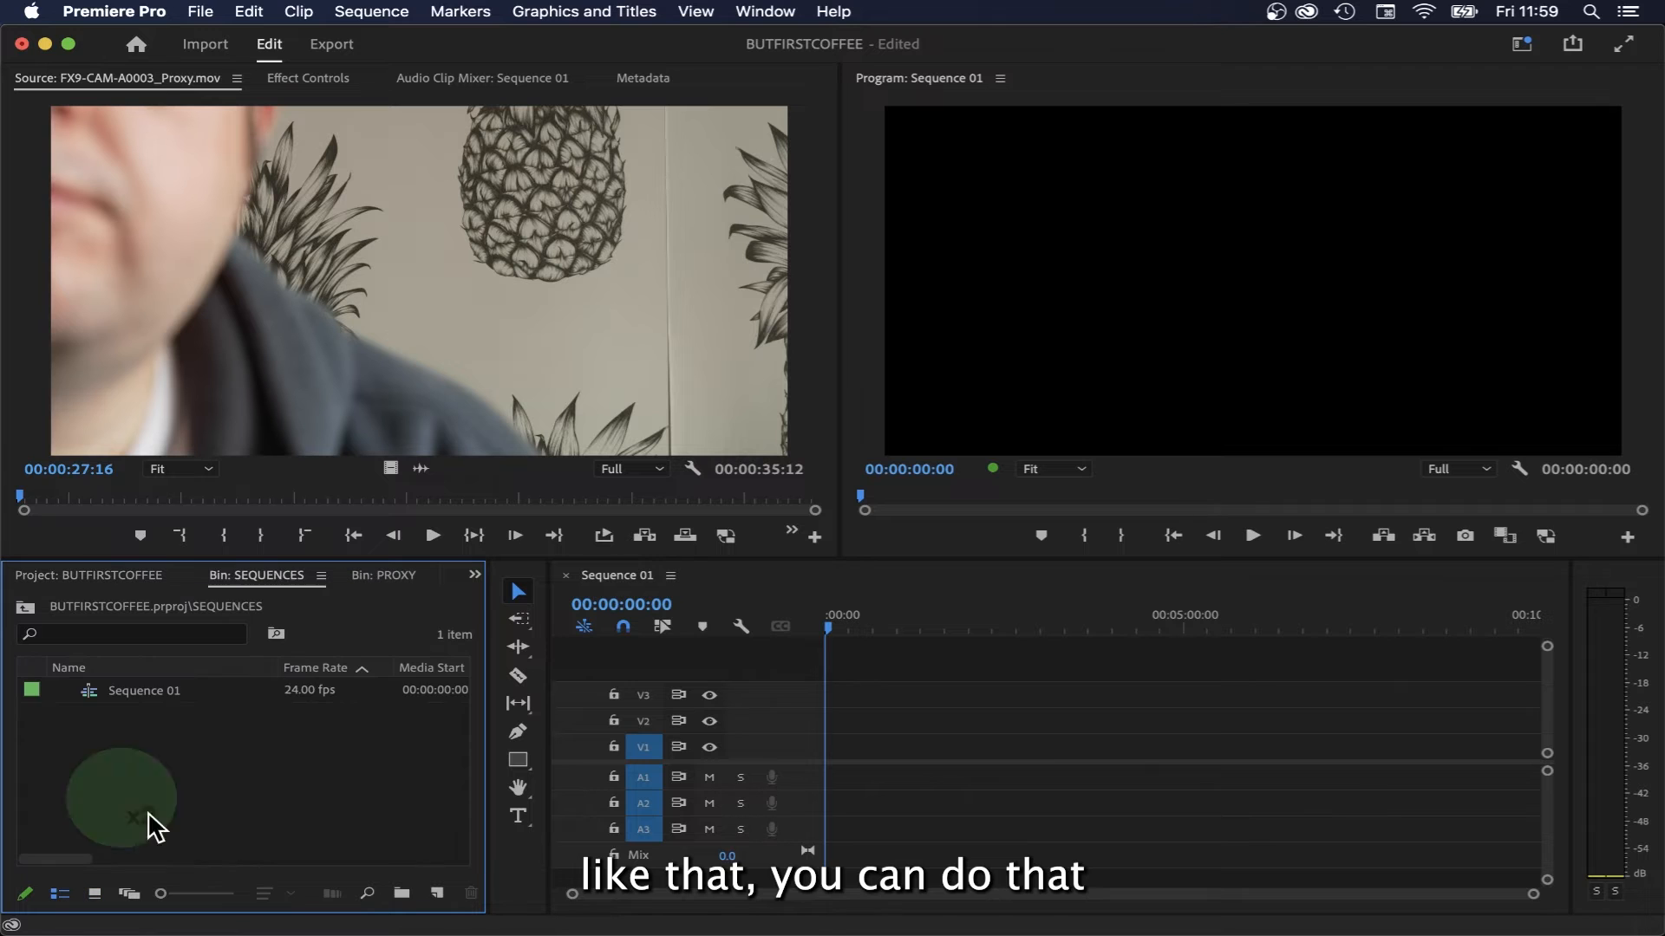
click(164, 691)
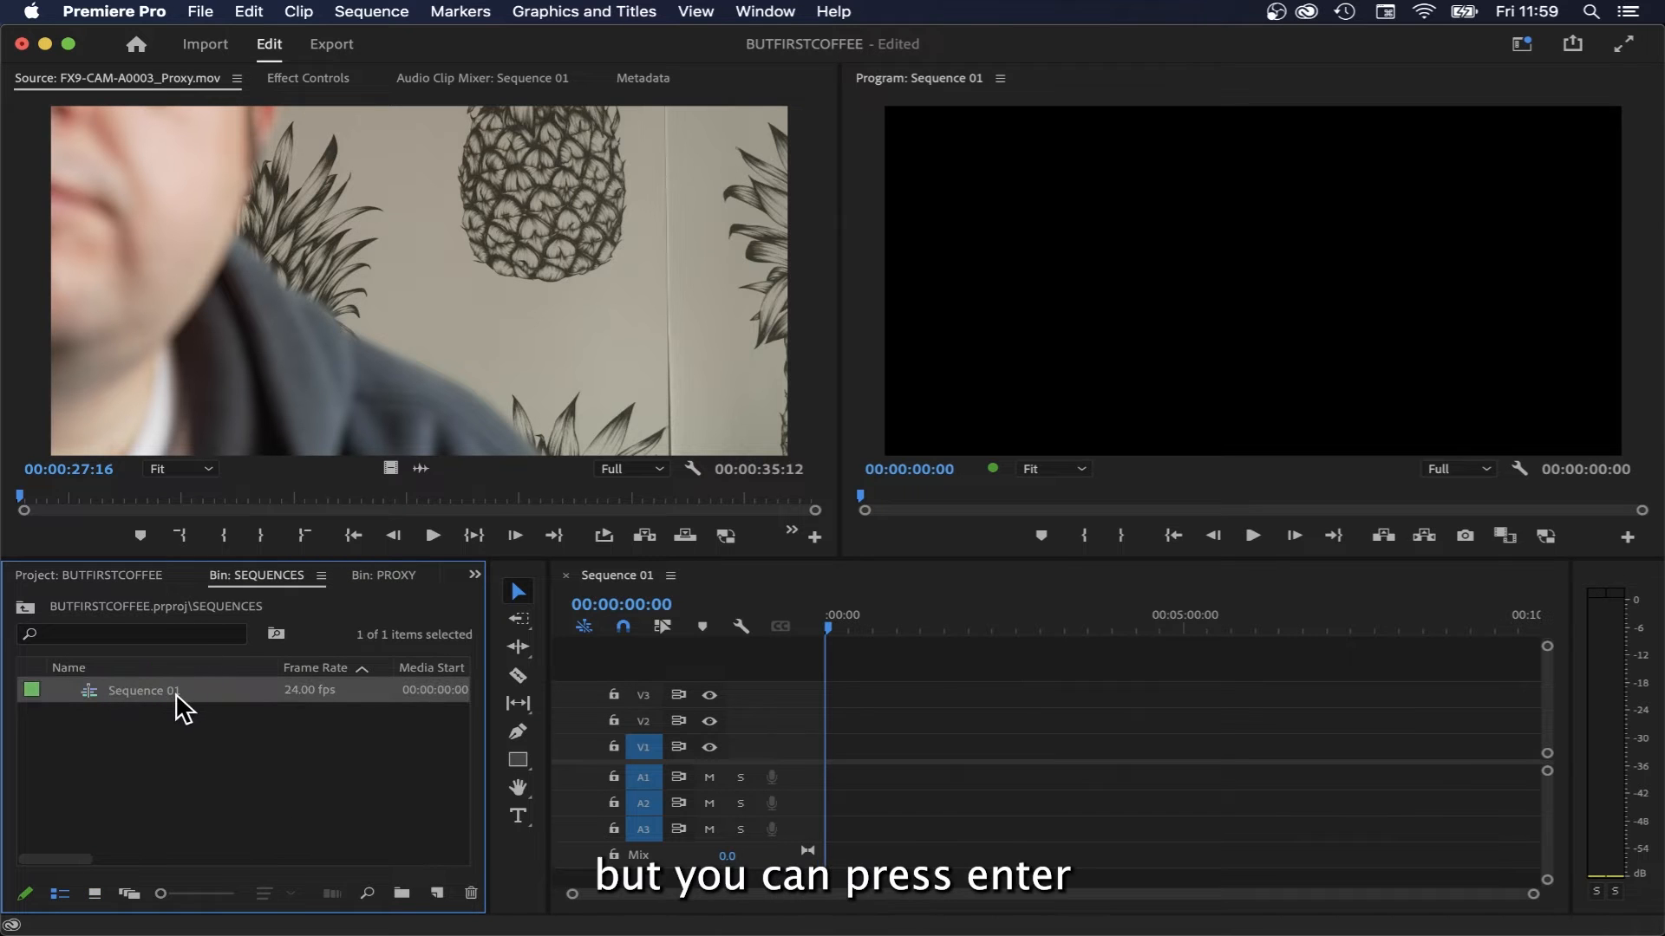
key(Return)
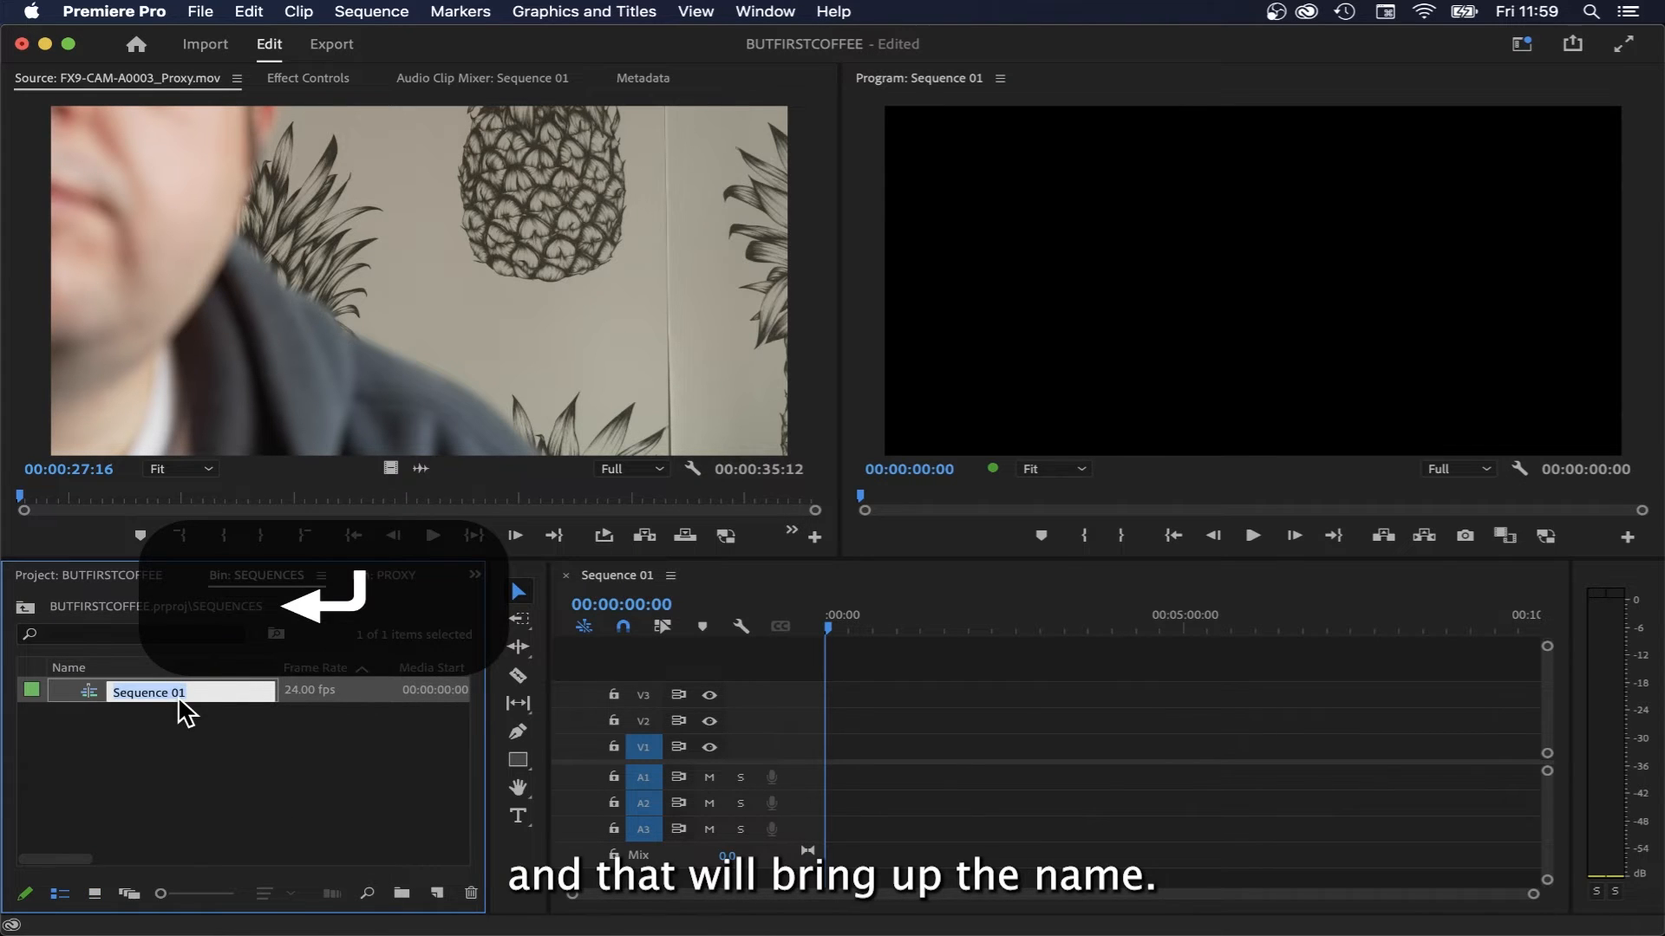
key(BackSpace)
text(SLATE)
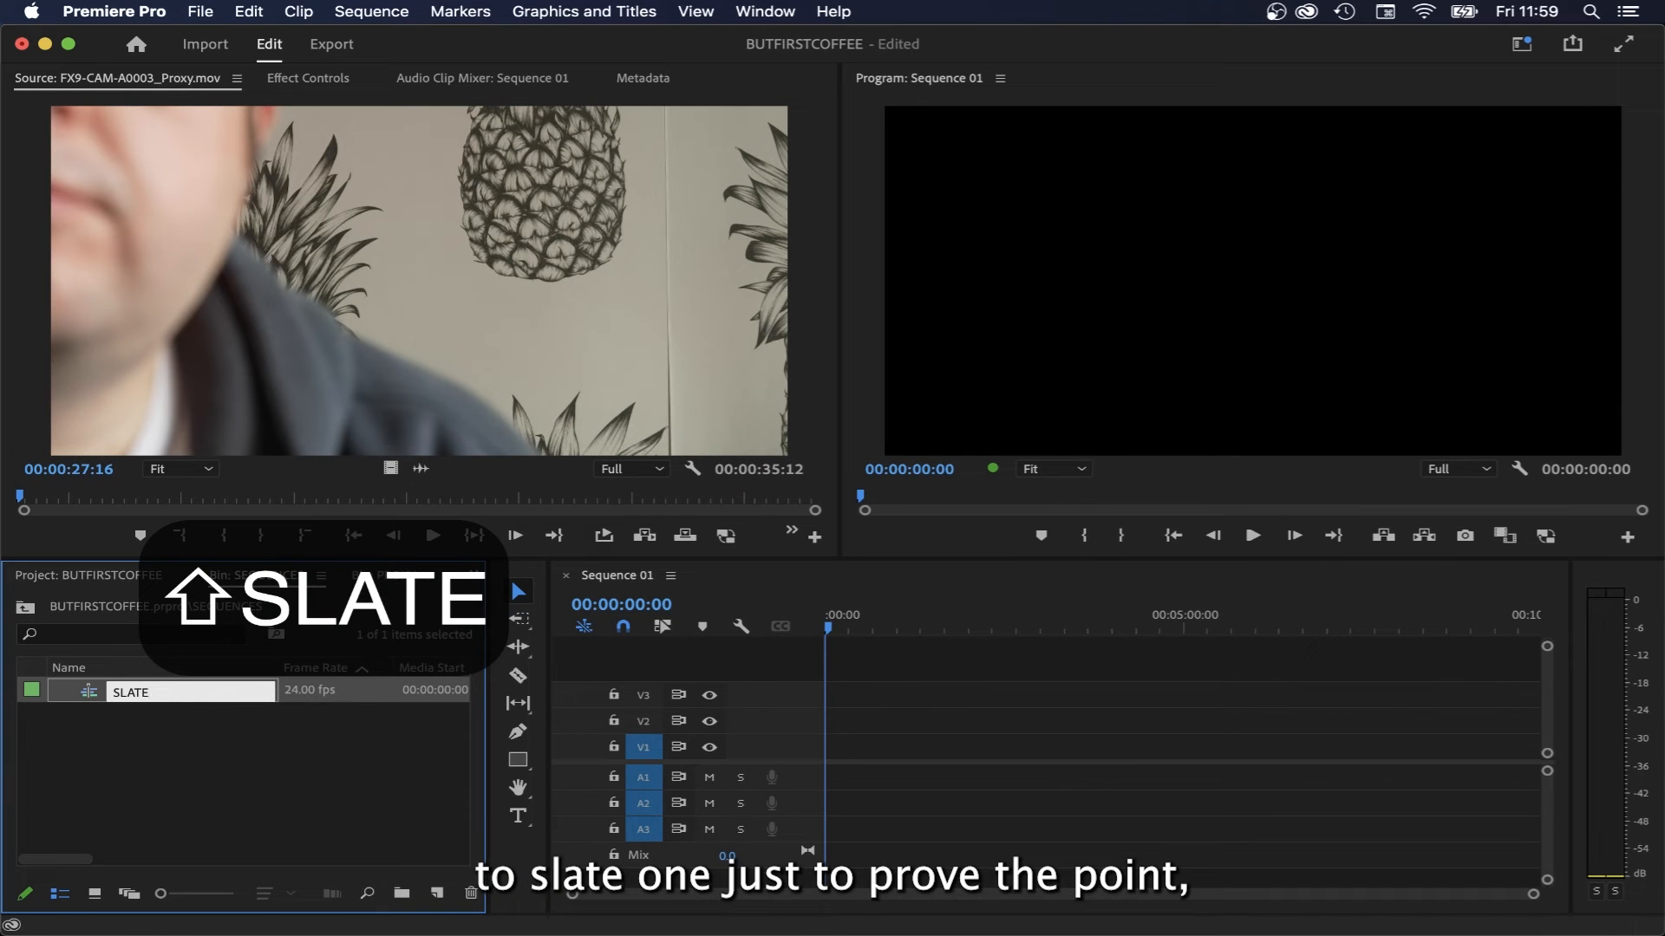
text( 1)
key(Return)
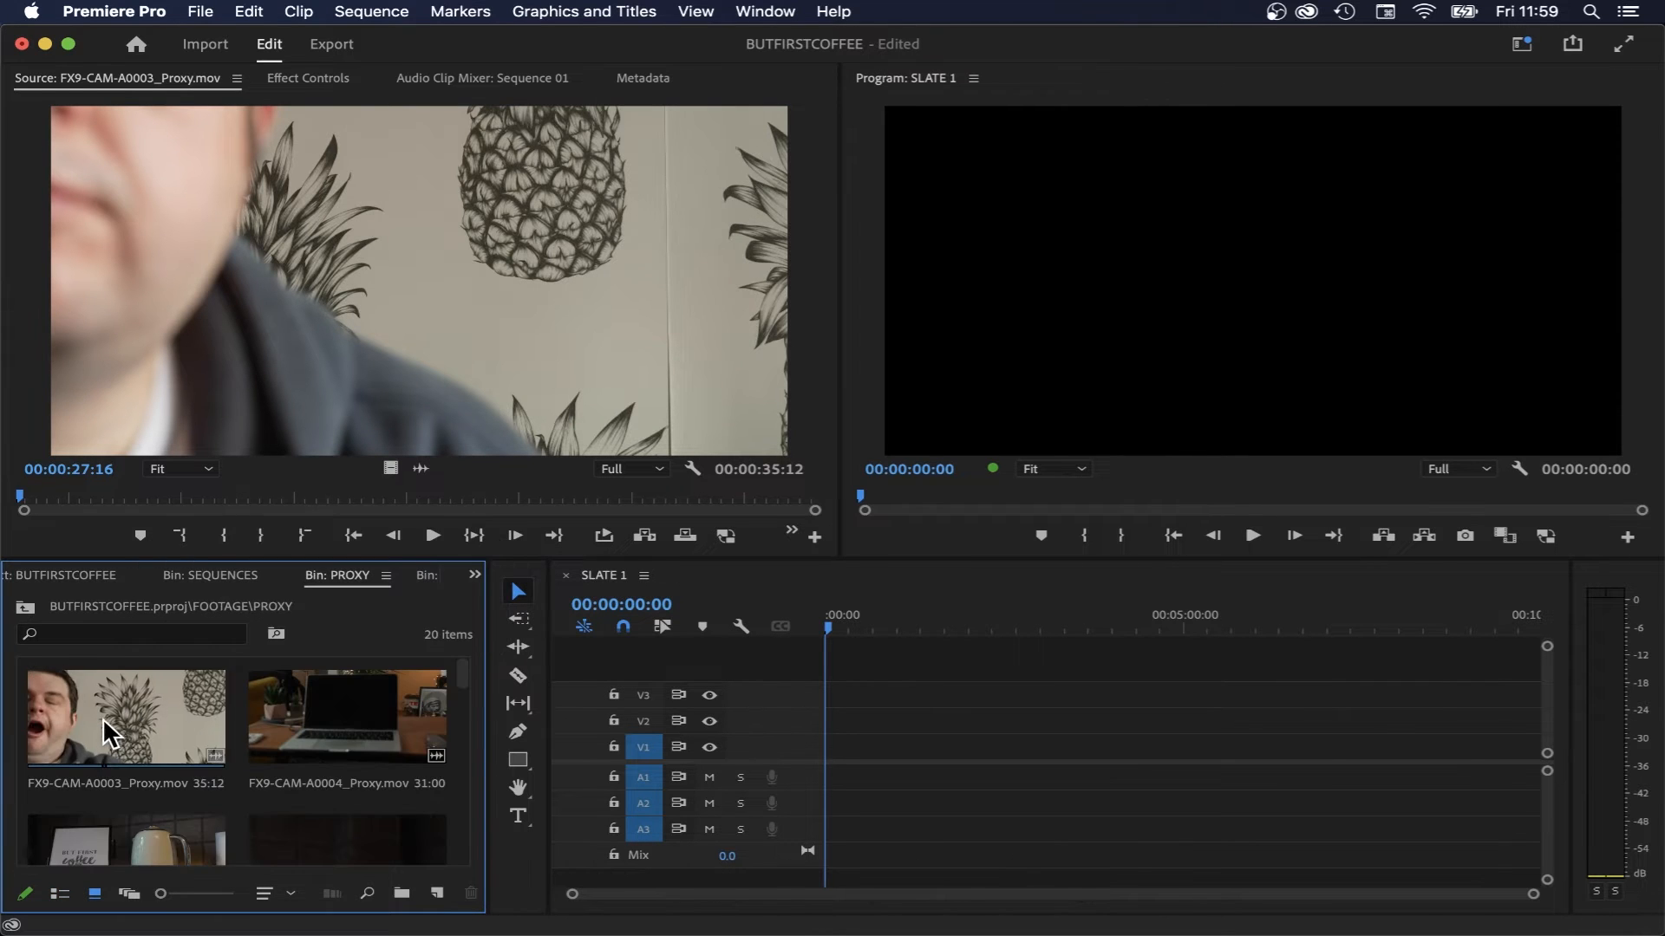
- Load FX9-CAM-A0003_Proxy.mov from the PROXY bin into the Source monitor and scrub it to 00:00:32:23
double_click(122, 737)
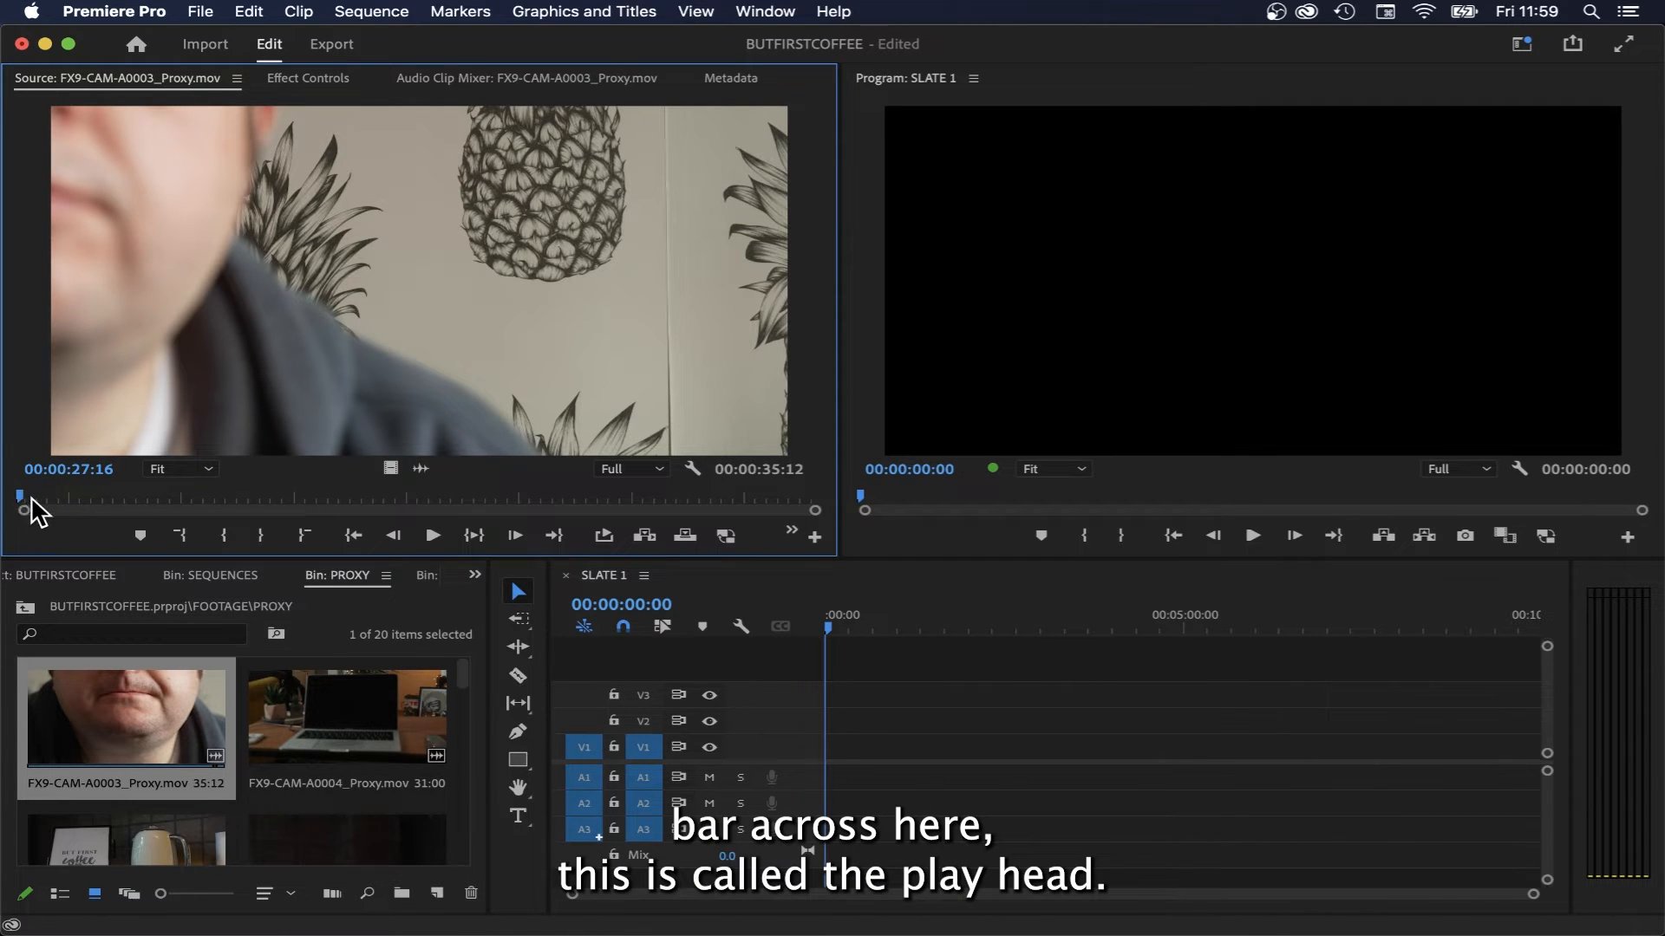
mouse_move(22, 497)
mouse_down()
mouse_move(54, 497)
mouse_move(7, 501)
mouse_move(49, 498)
mouse_up()
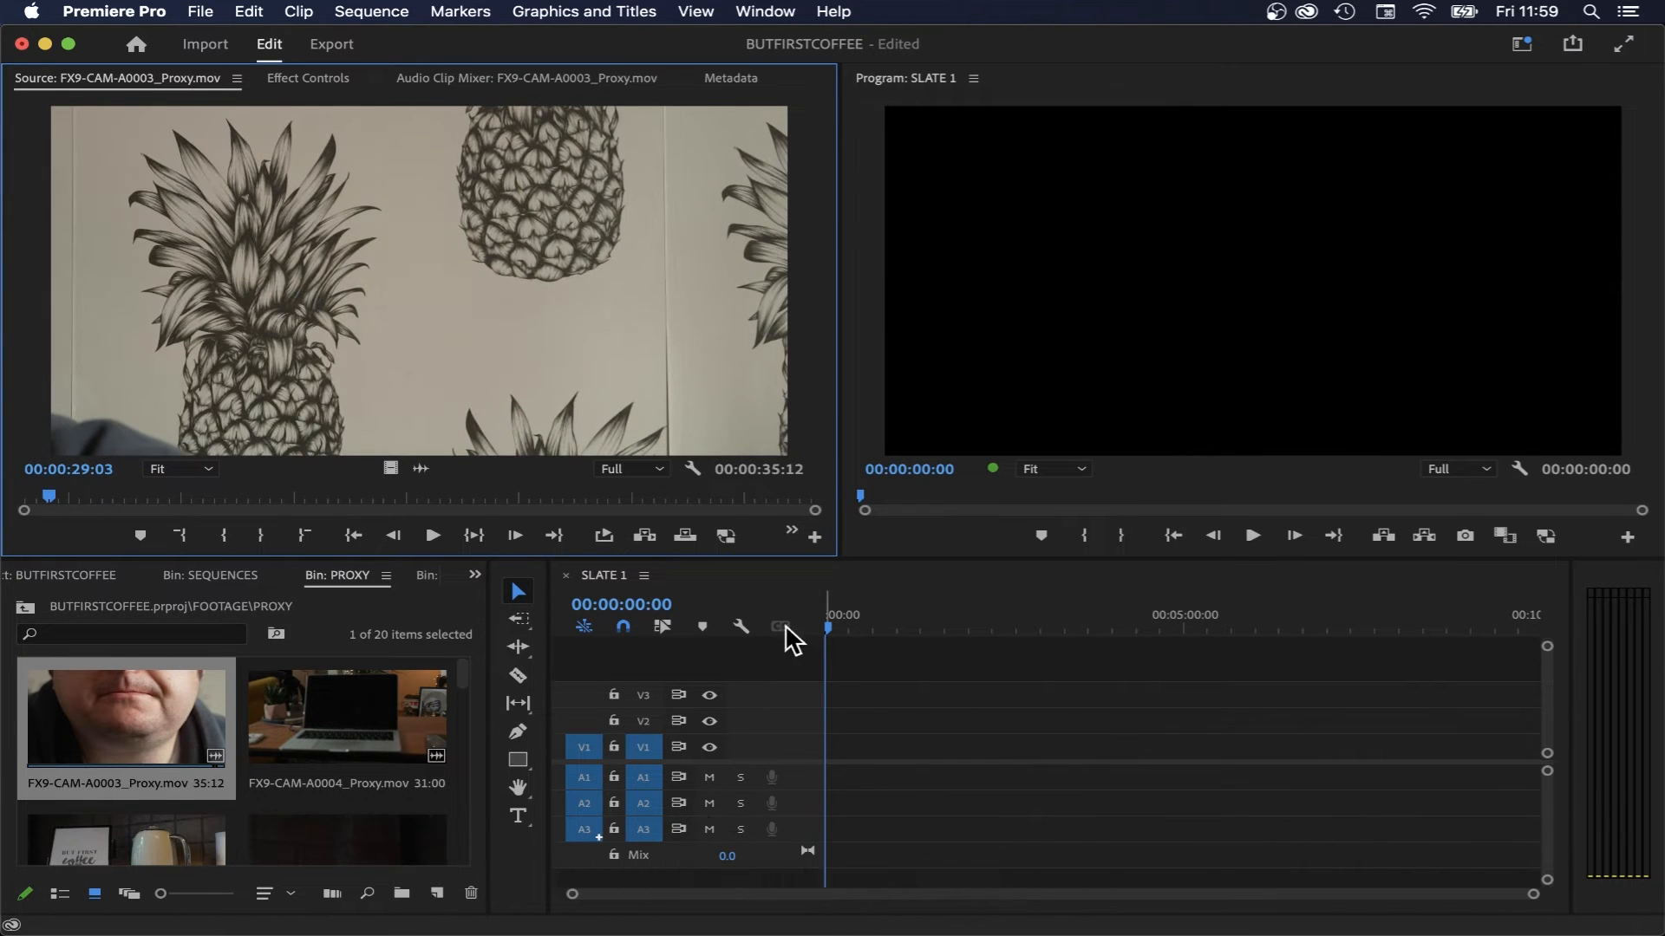
drag(834, 640, 762, 644)
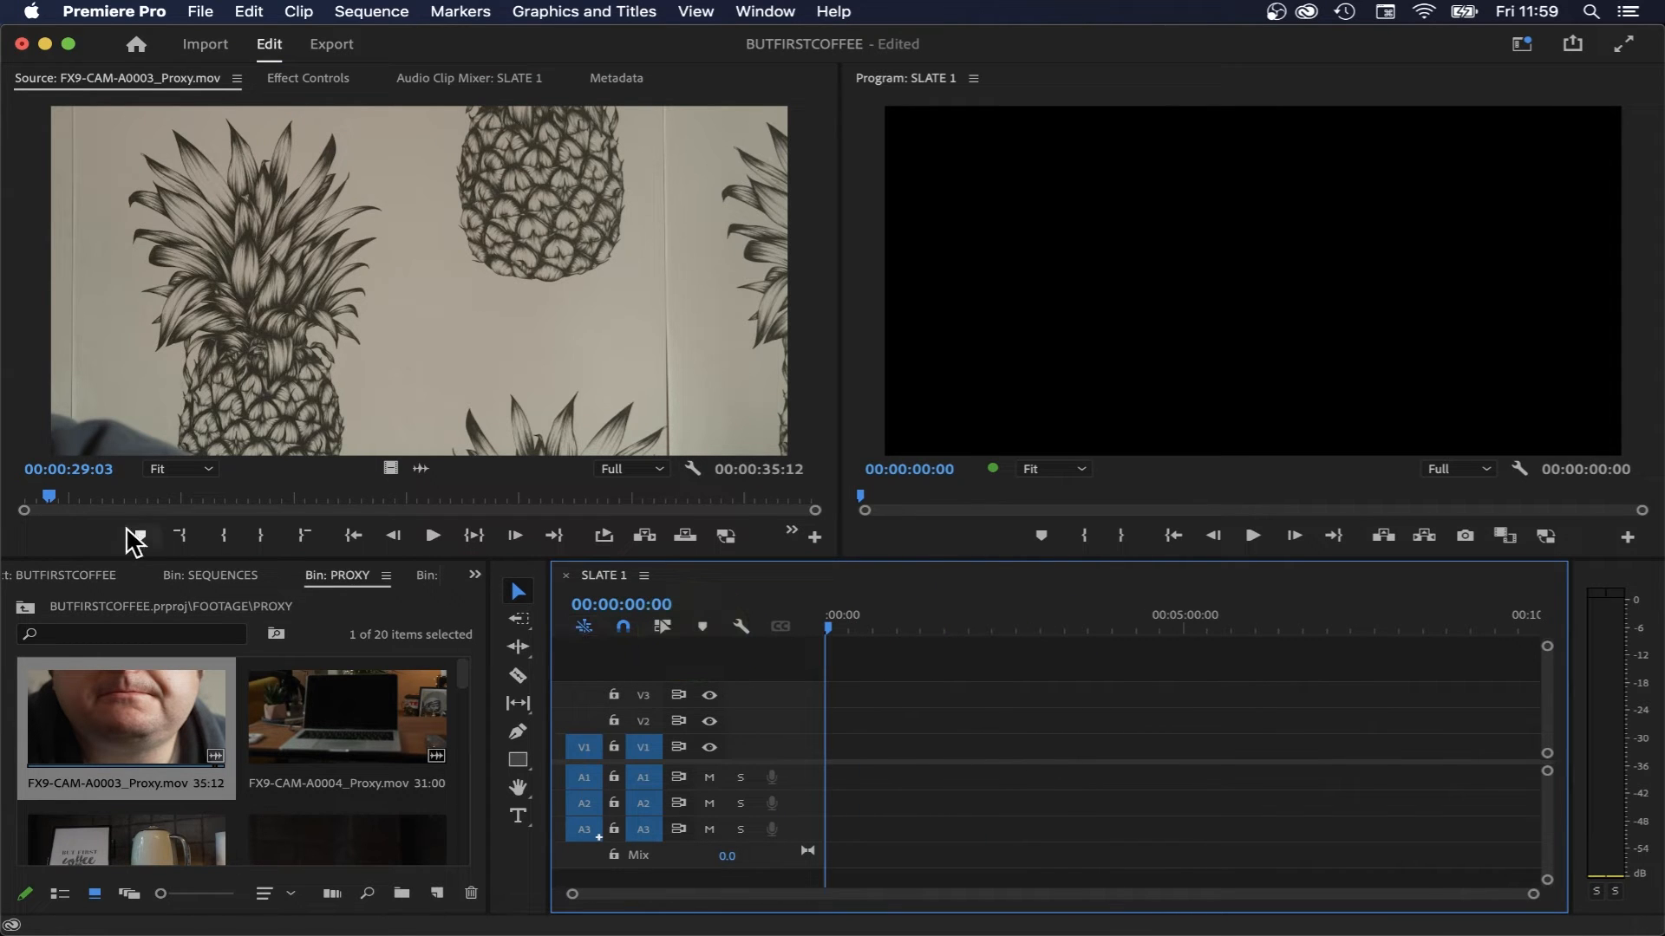
drag(45, 501, 135, 499)
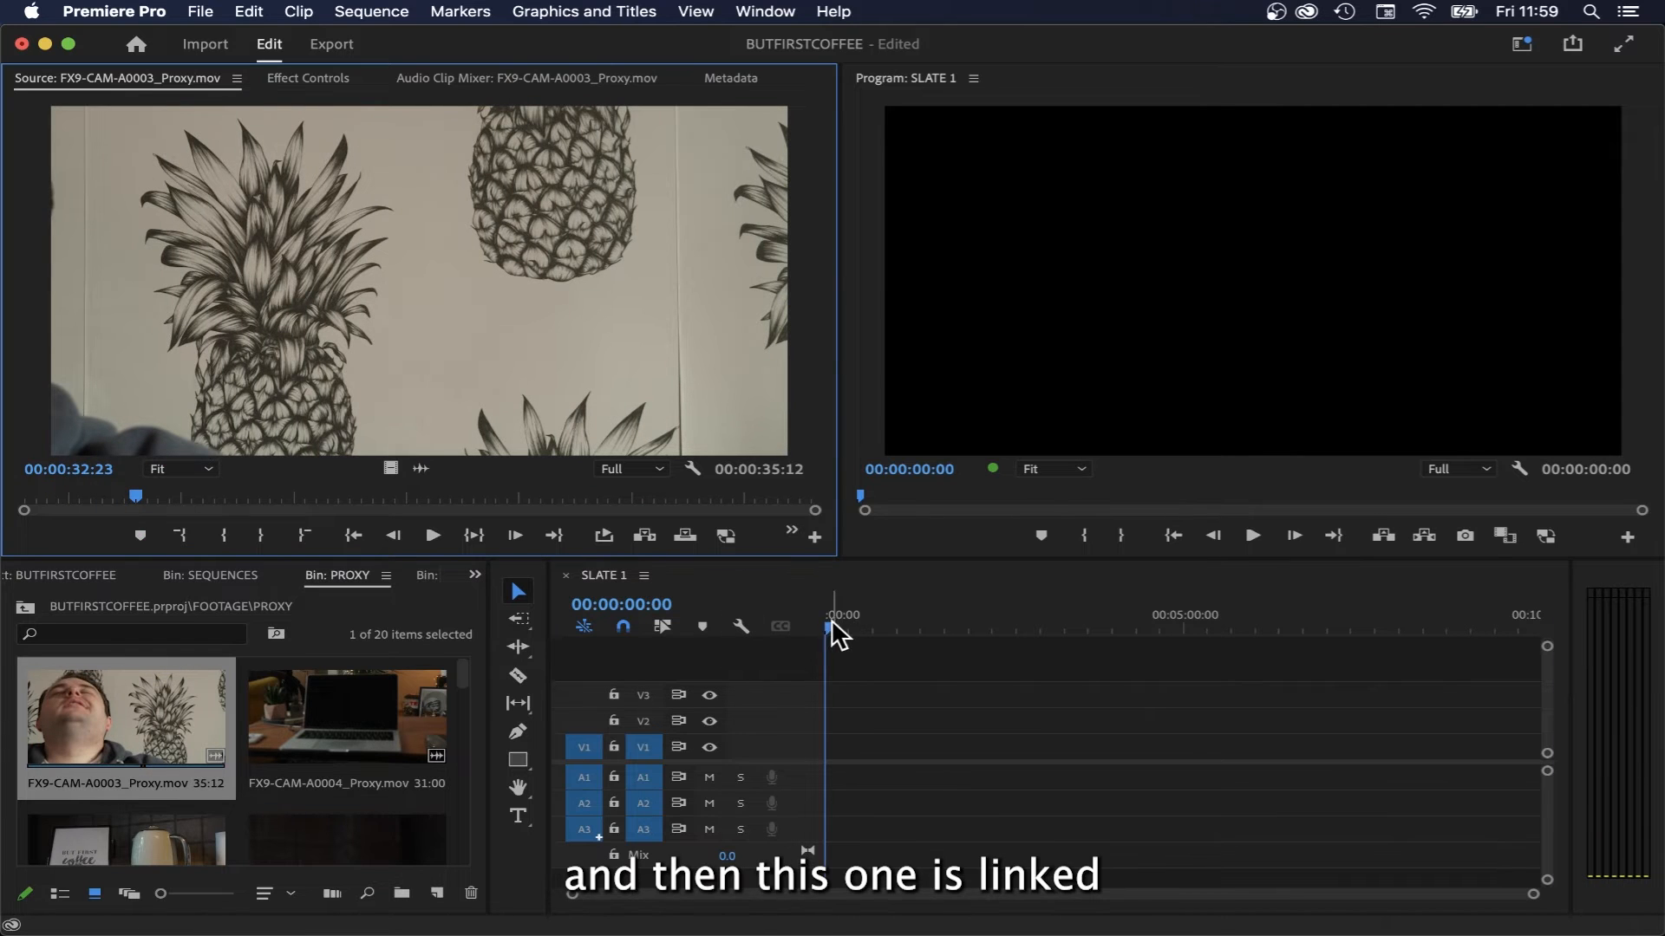
click(934, 628)
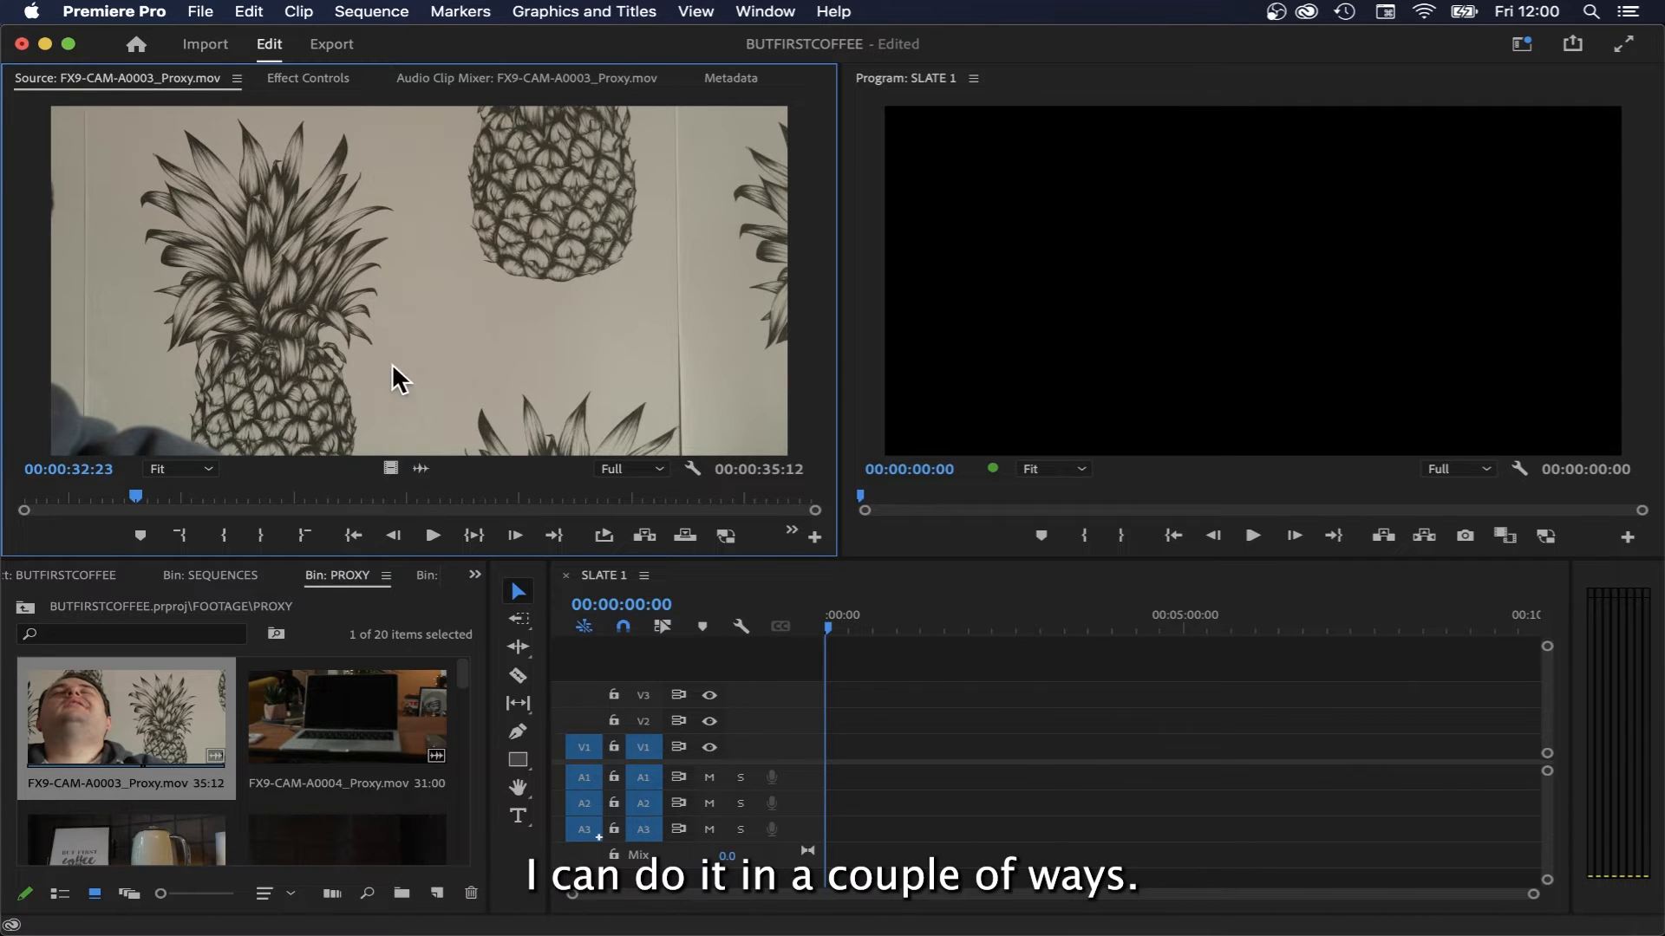
- Place the source clip FX9-CAM-A0003_Proxy.mov into SLATE 1 by way of the Program monitor, and undo the placement
drag(345, 311, 357, 215)
drag(390, 462, 537, 387)
drag(378, 371, 1178, 279)
mouse_move(836, 632)
mouse_down()
mouse_move(808, 626)
mouse_move(828, 622)
mouse_up()
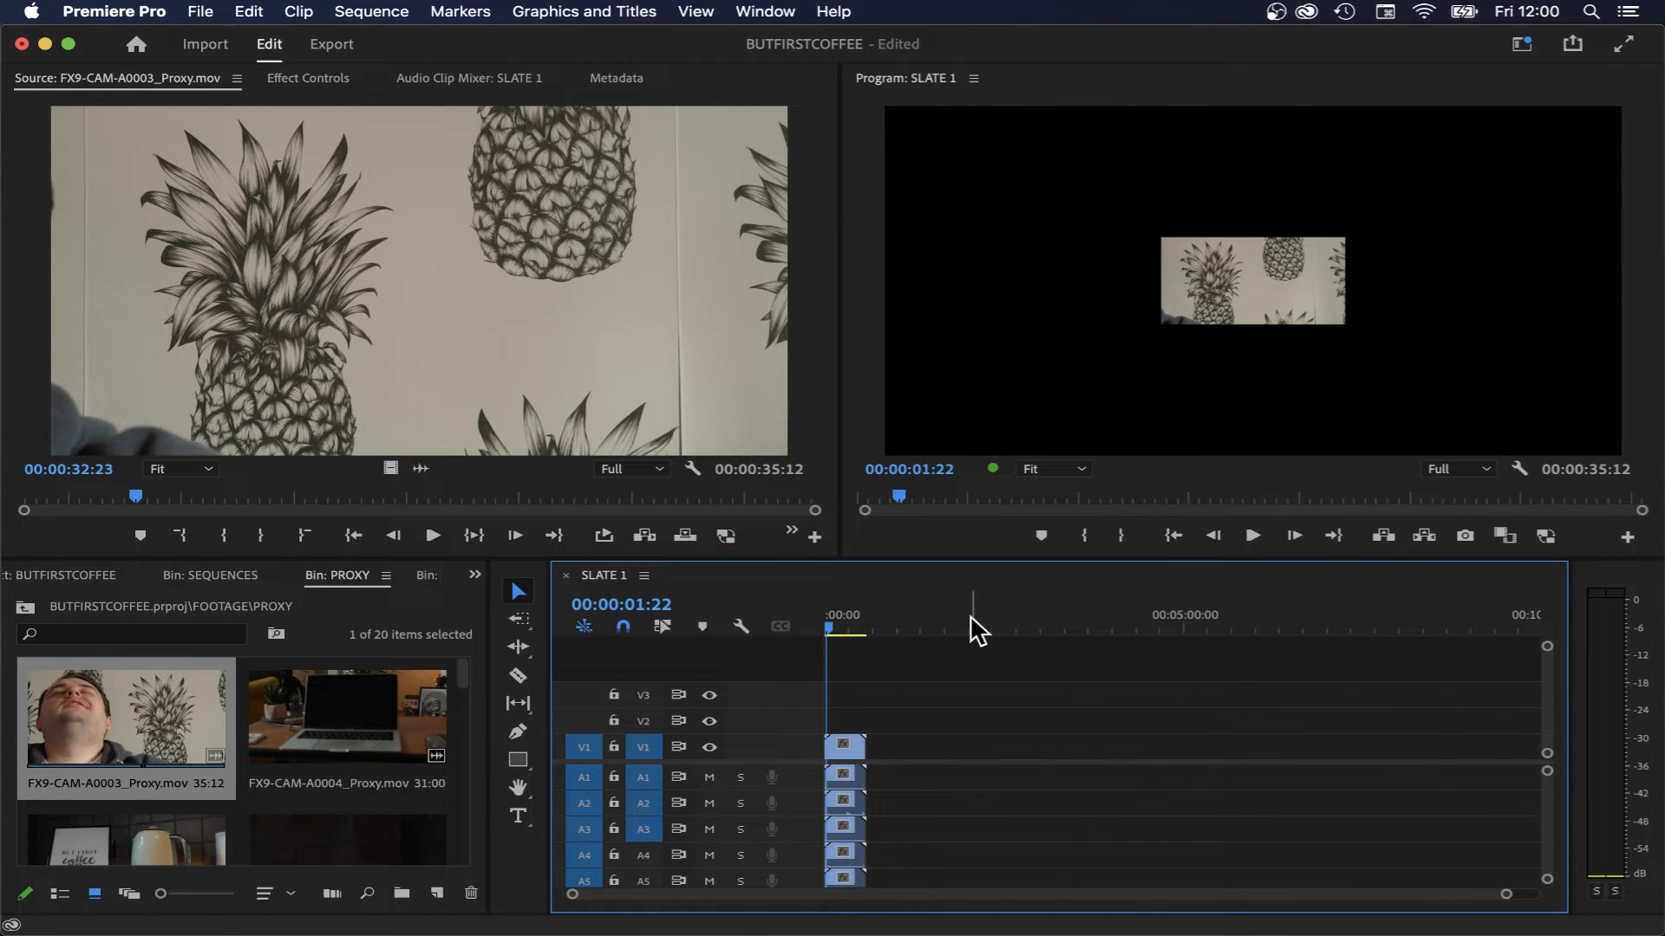
key(super+z)
- Zoom the Source monitor's time ruler in and back out to the full clip, and scrub the playhead to 00:00:36:11
drag(657, 412, 460, 282)
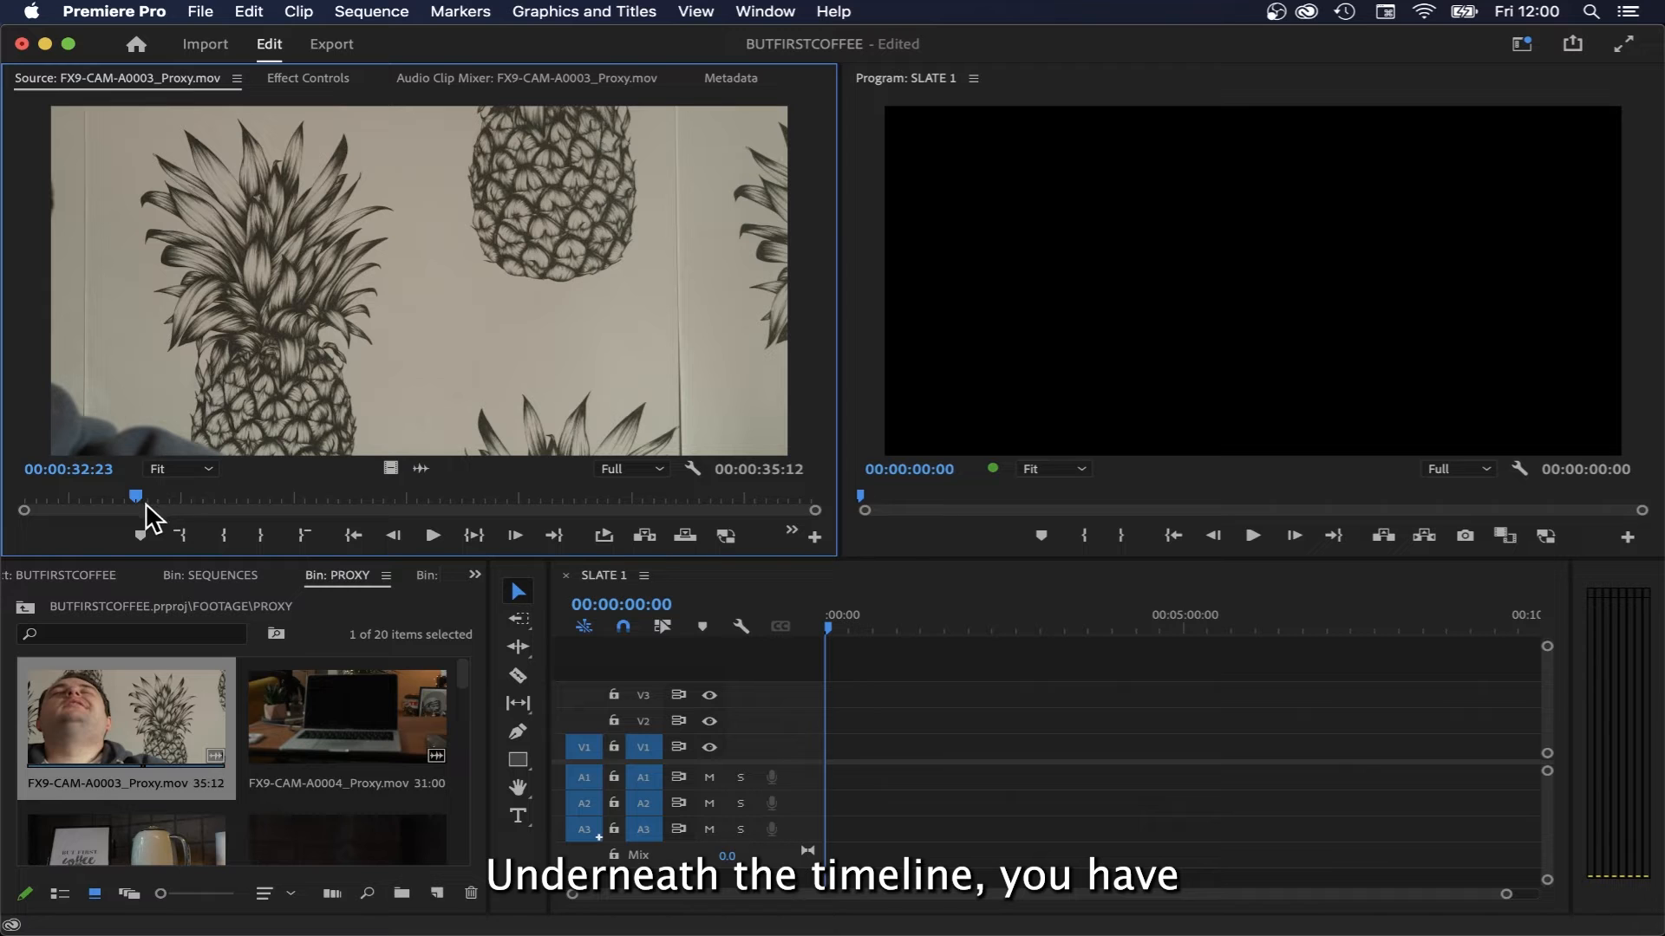
mouse_move(24, 512)
mouse_down()
mouse_move(476, 525)
mouse_move(7, 512)
mouse_move(18, 520)
mouse_up()
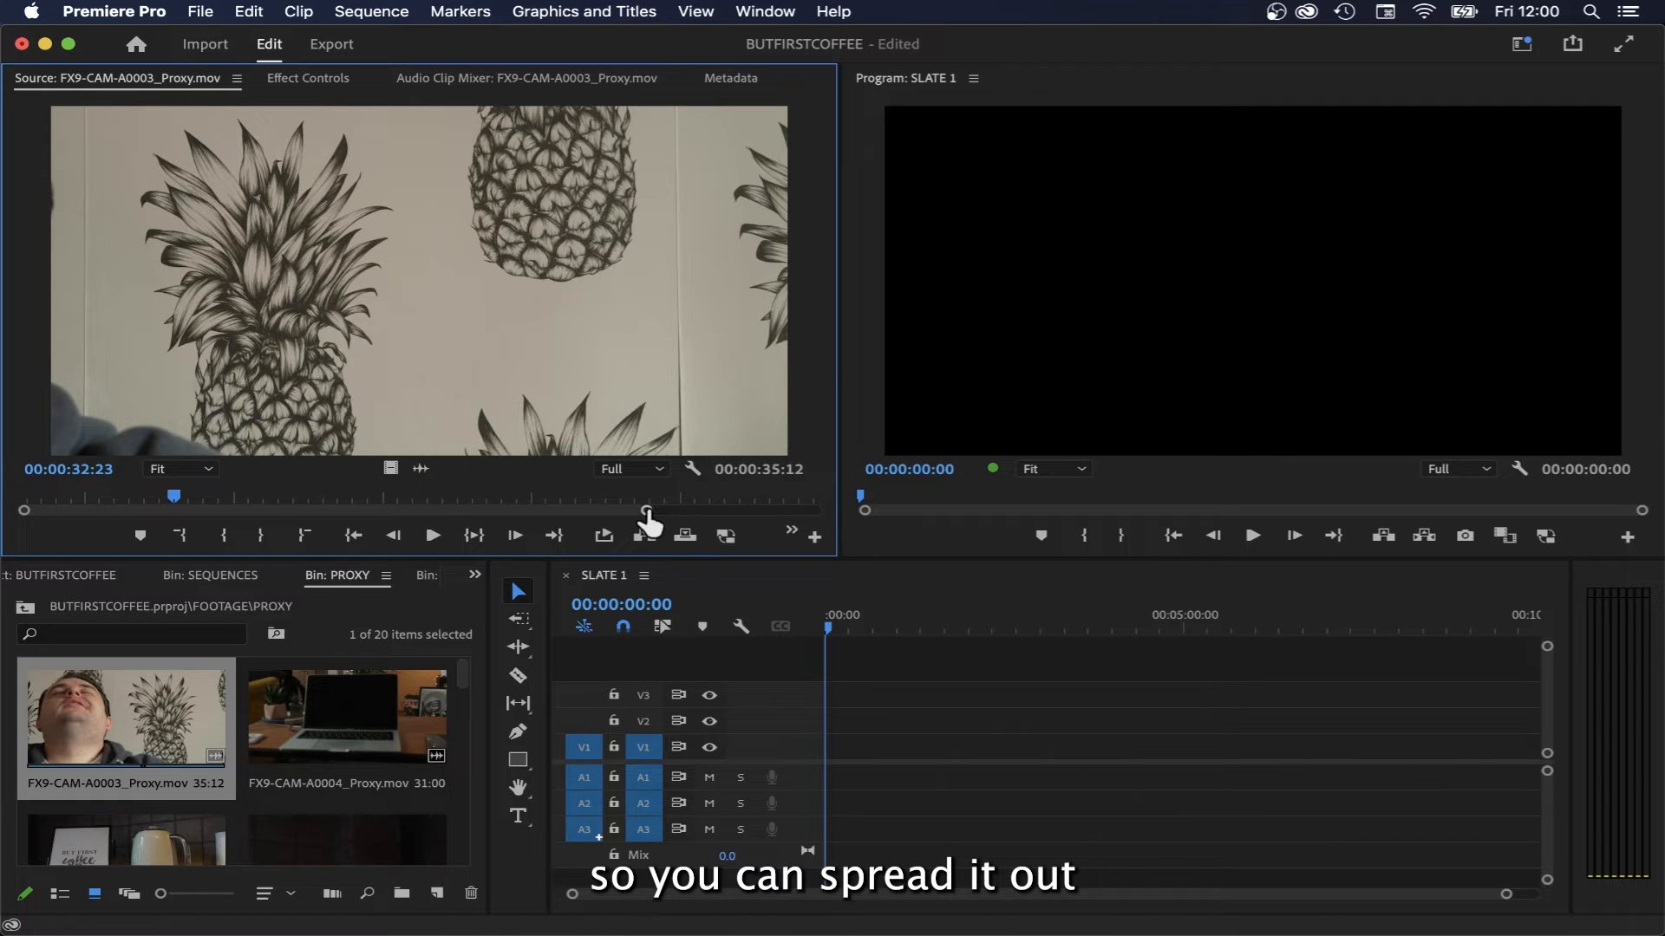
drag(647, 522, 951, 524)
click(382, 499)
drag(382, 499, 190, 496)
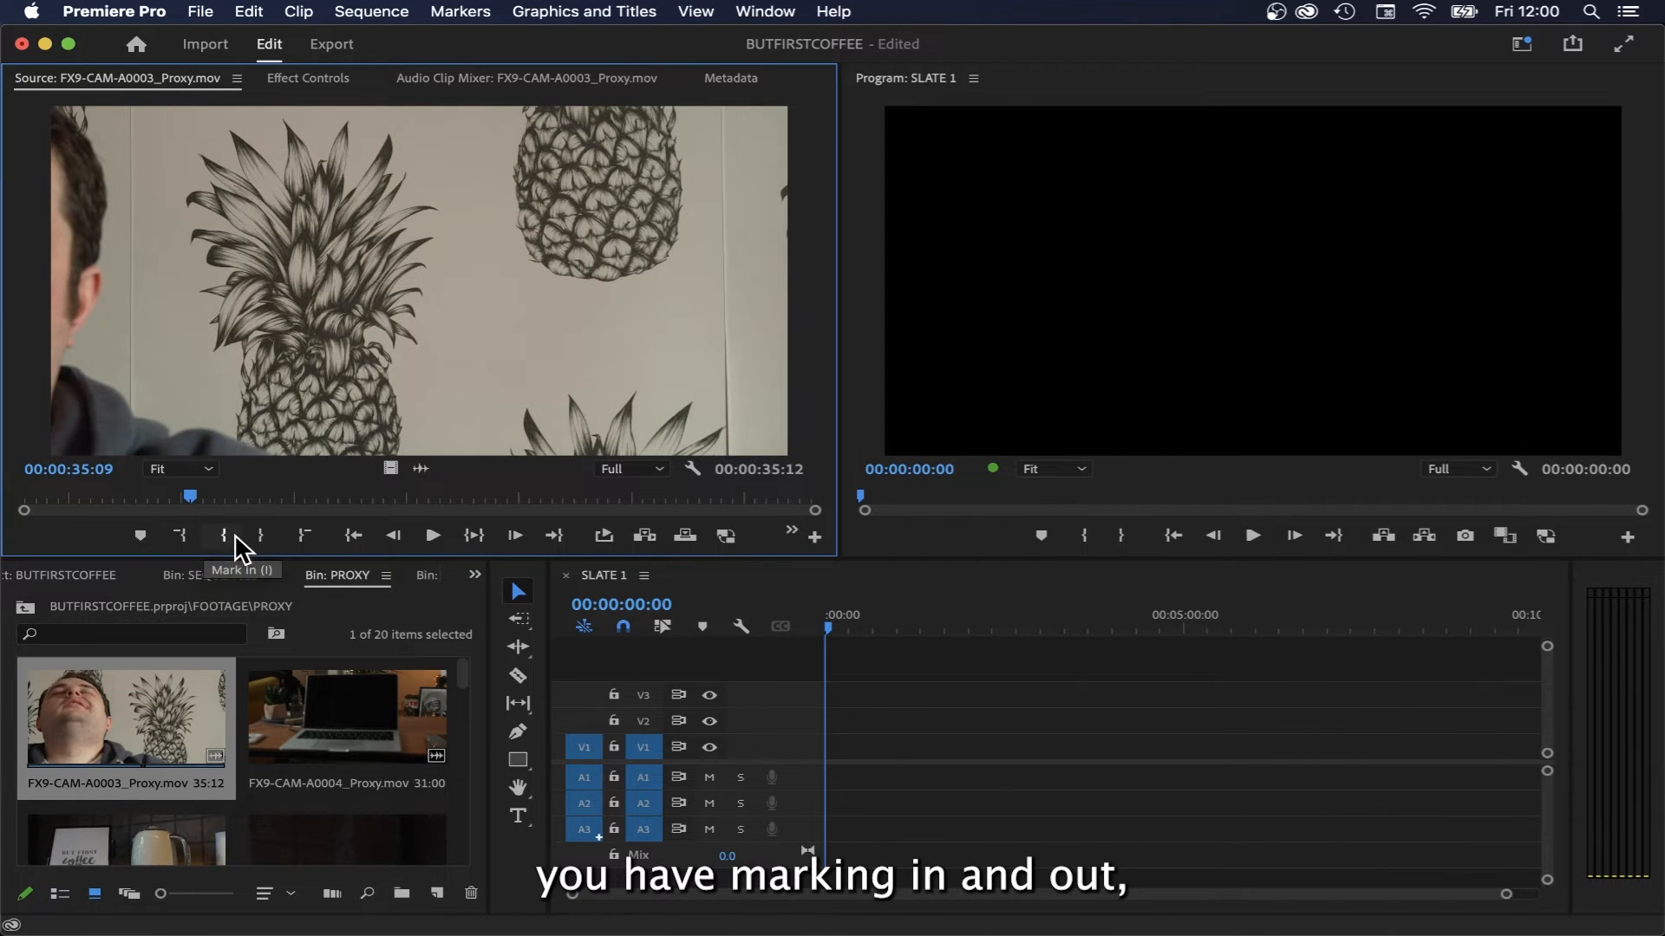
mouse_move(190, 496)
mouse_down()
mouse_move(226, 493)
mouse_move(156, 490)
mouse_move(214, 495)
mouse_up()
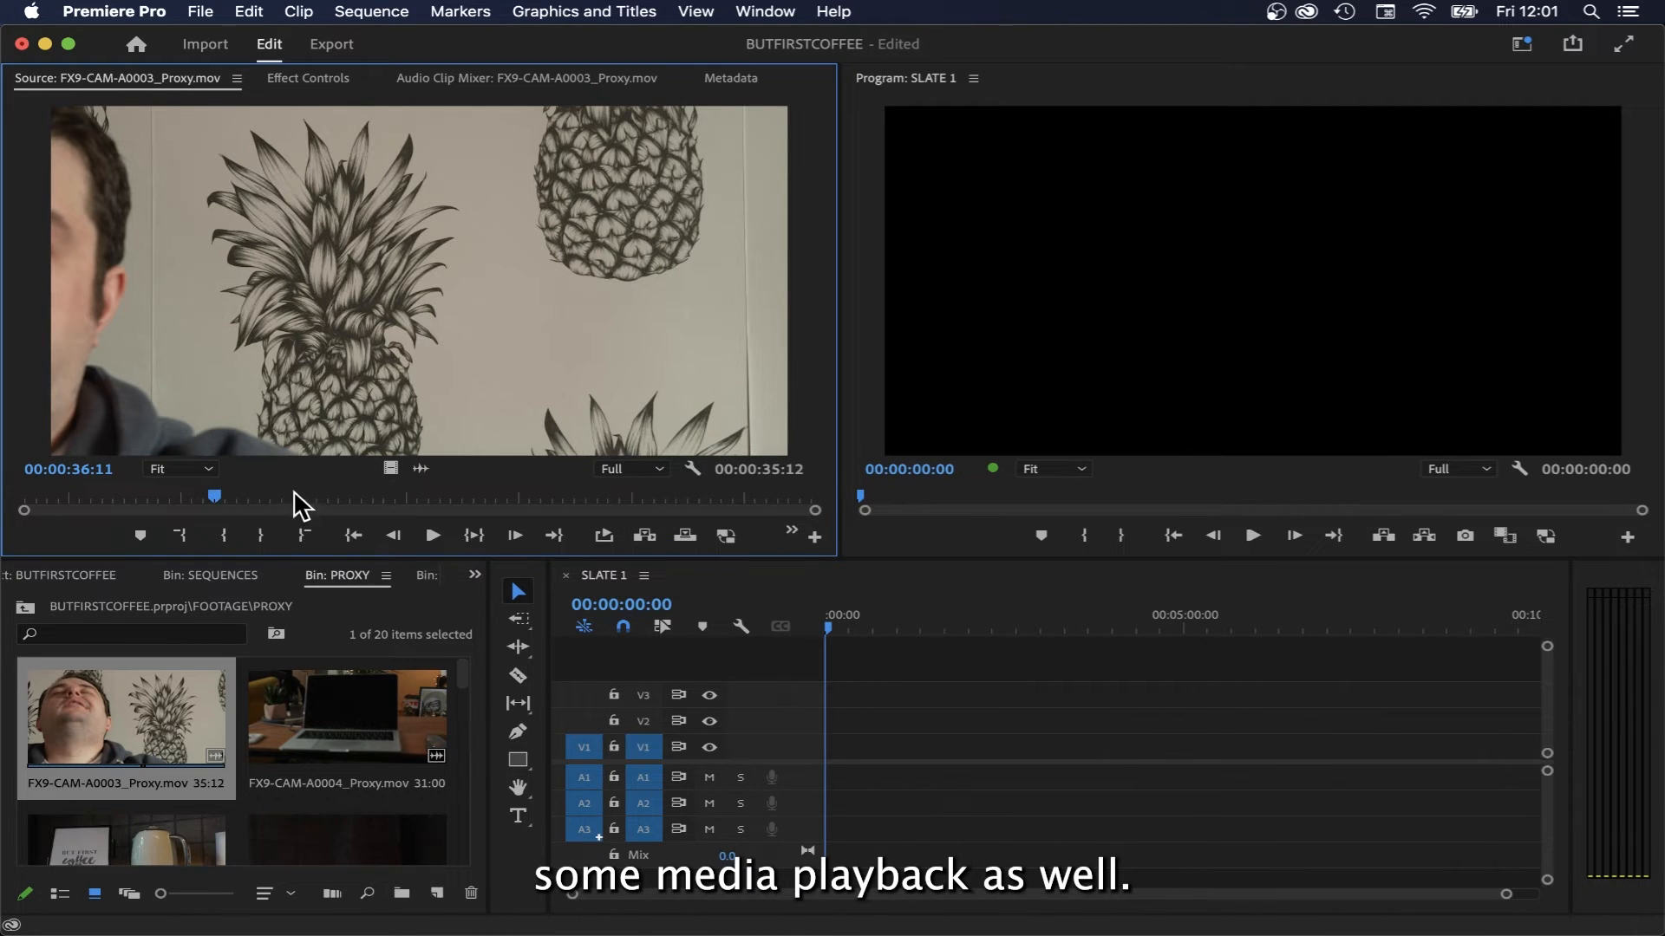
- Mark an In point at 00:00:38:10 on FX9-CAM-A0003_Proxy.mov, clearing it once and marking it again
drag(210, 490, 255, 493)
key(i)
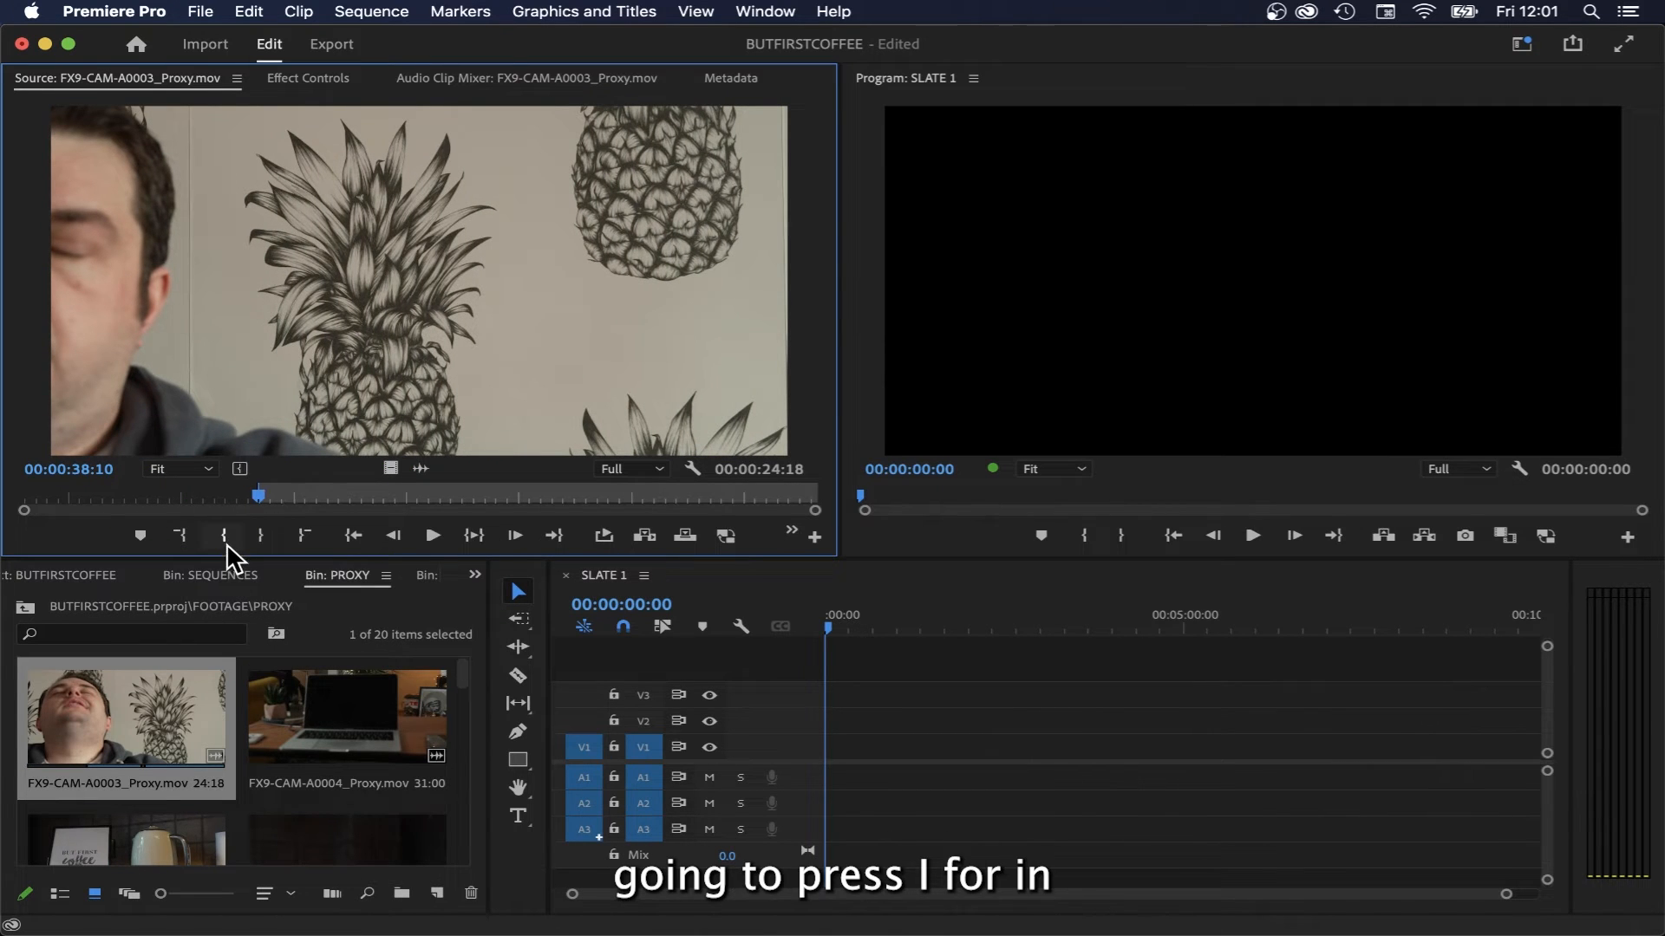
click(180, 535)
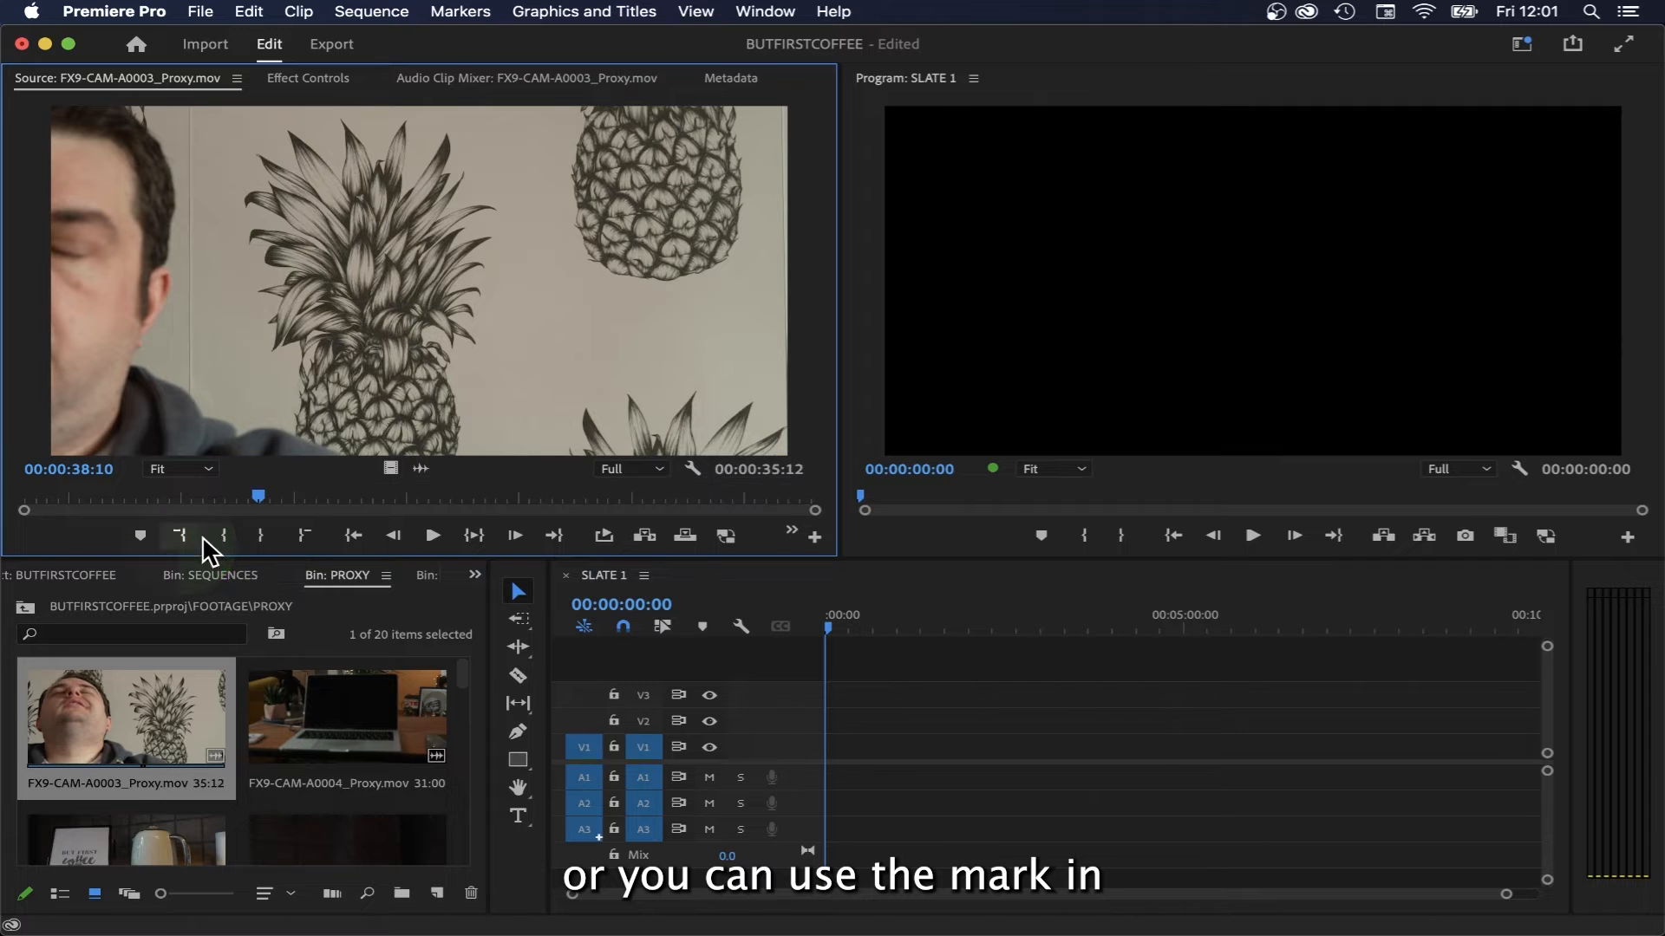
click(218, 535)
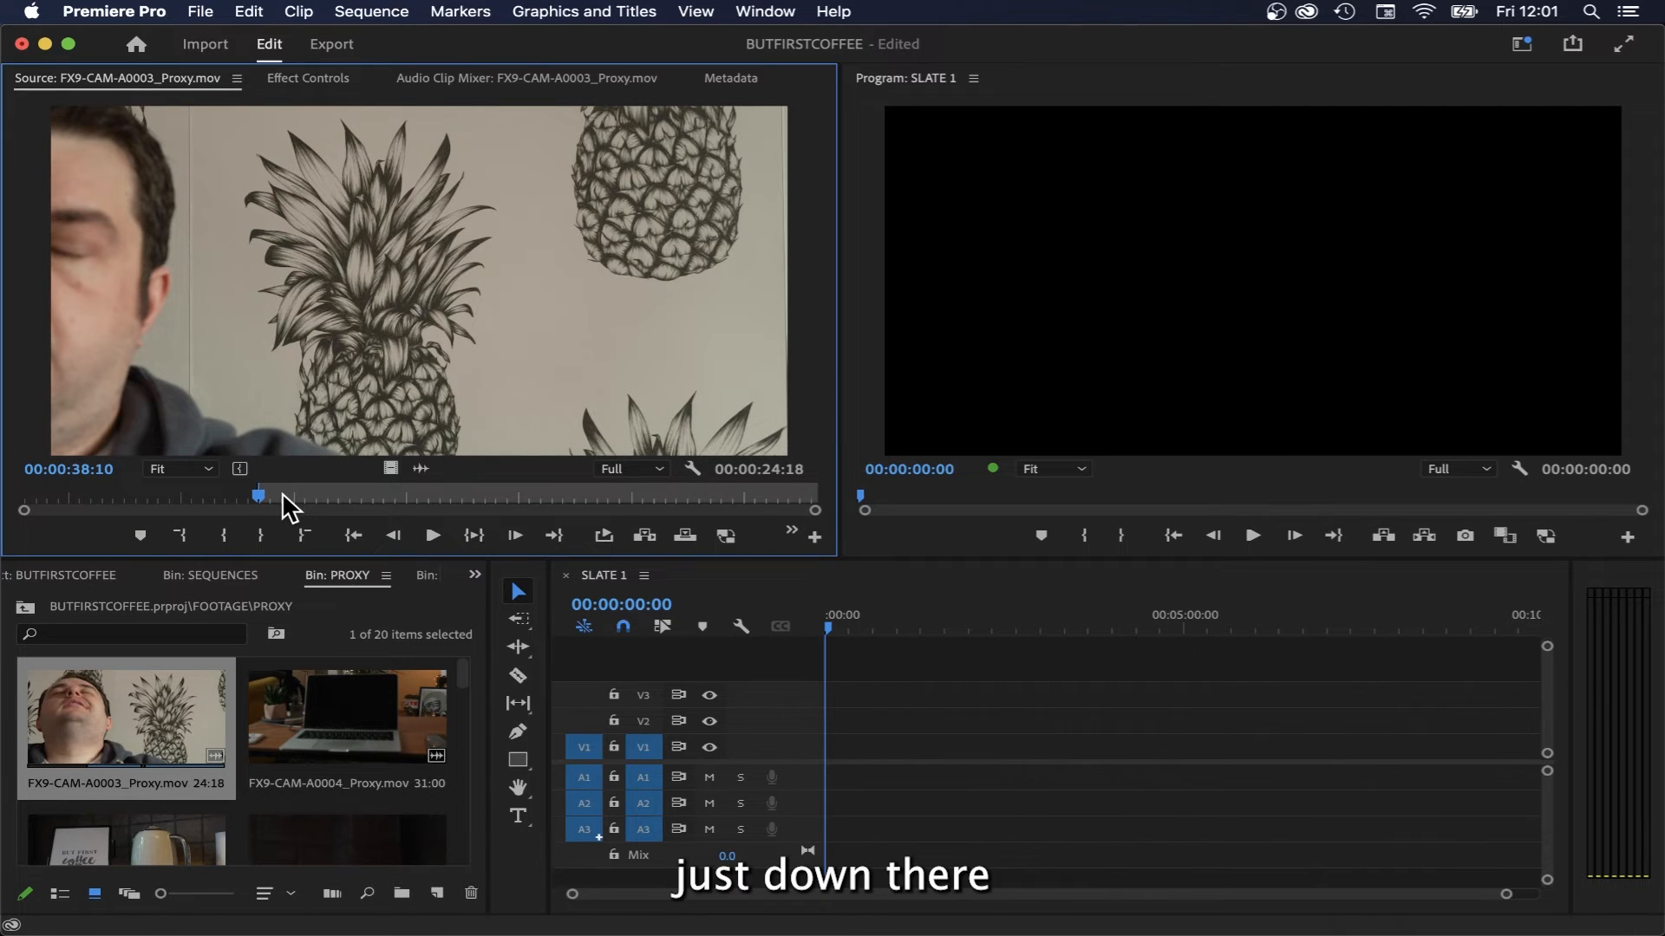
- Mark the Out point of FX9-CAM-A0003_Proxy.mov at 00:00:55:21 and insert the marked range into SLATE 1
drag(262, 493, 652, 473)
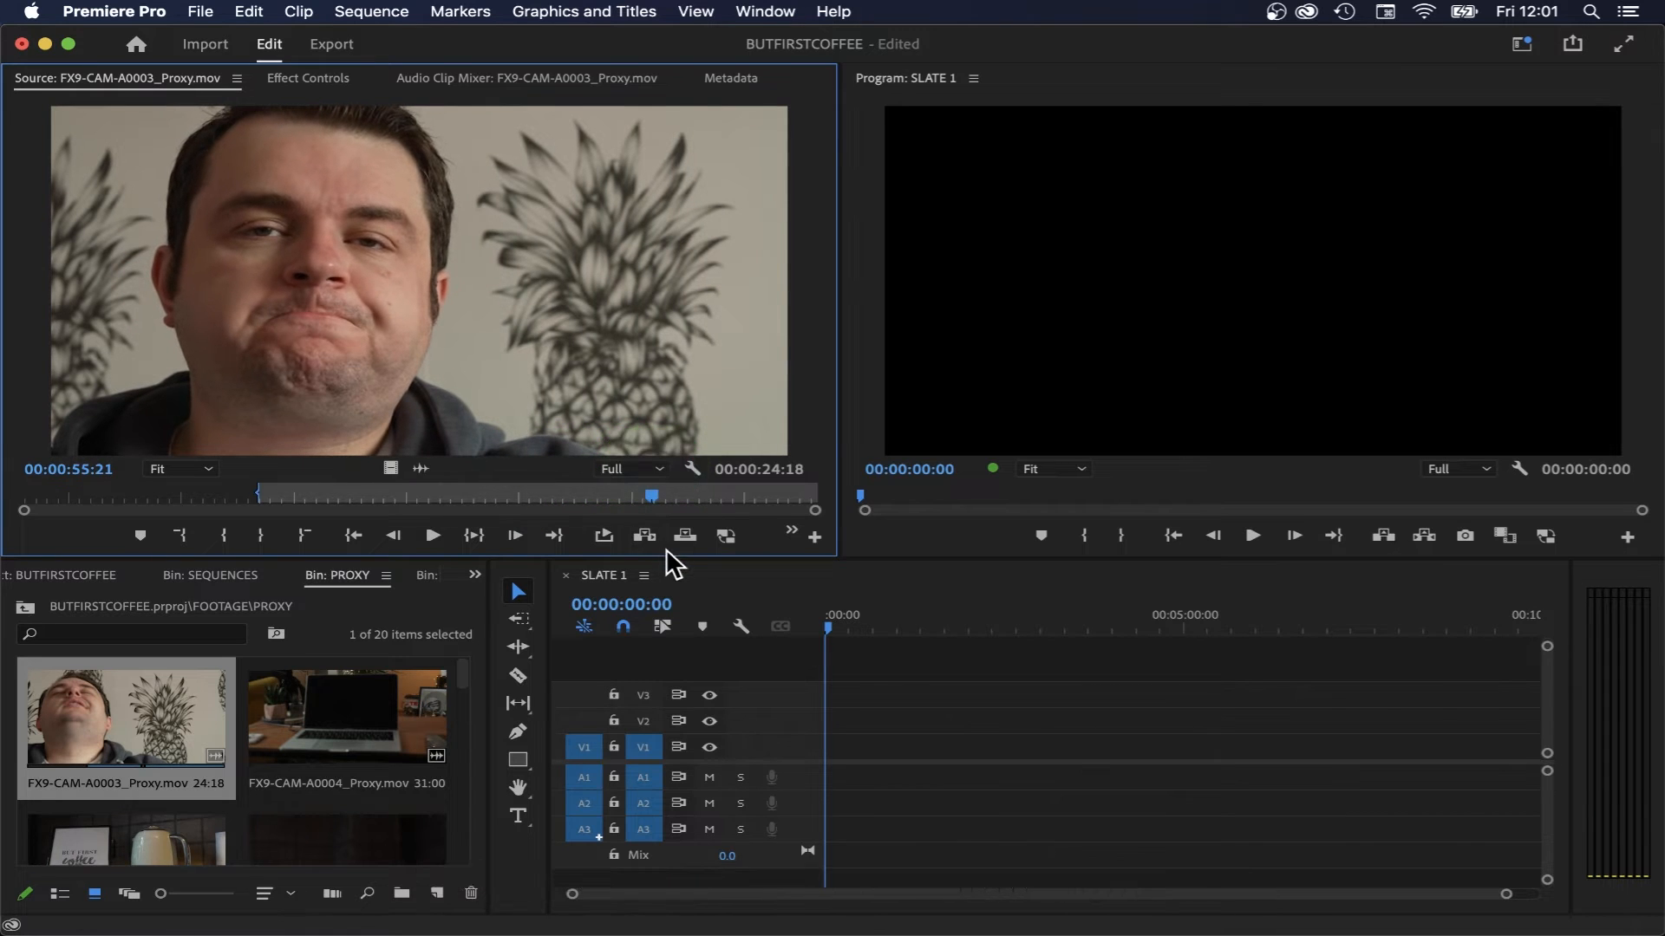
key(o)
drag(360, 296, 498, 341)
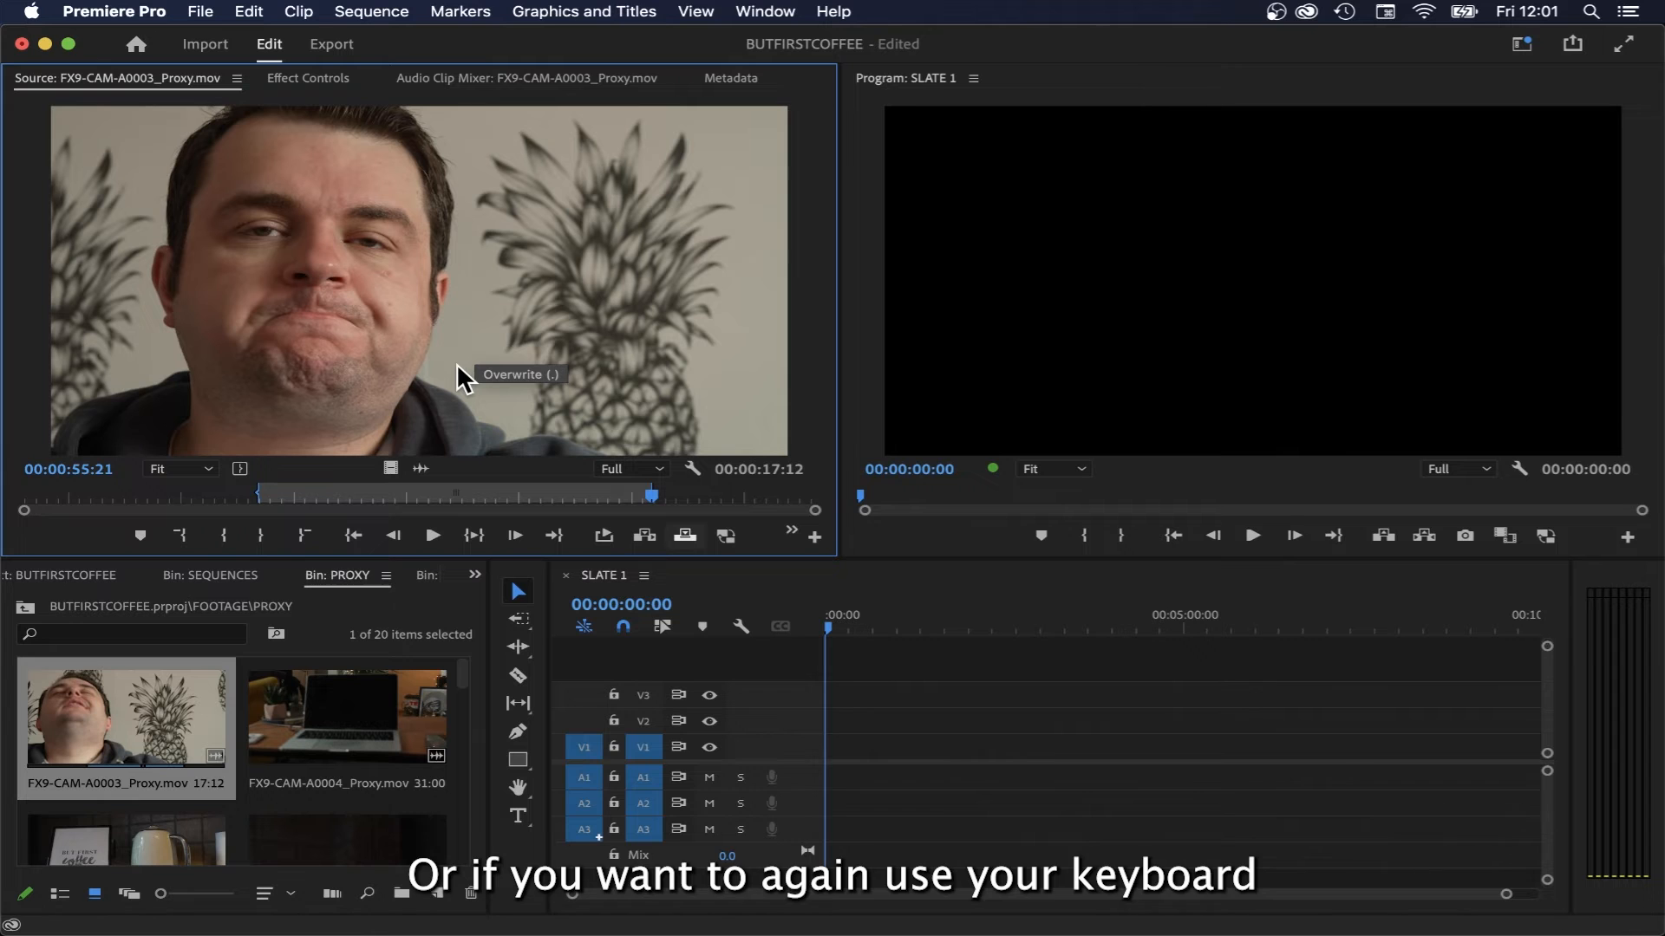
key(comma)
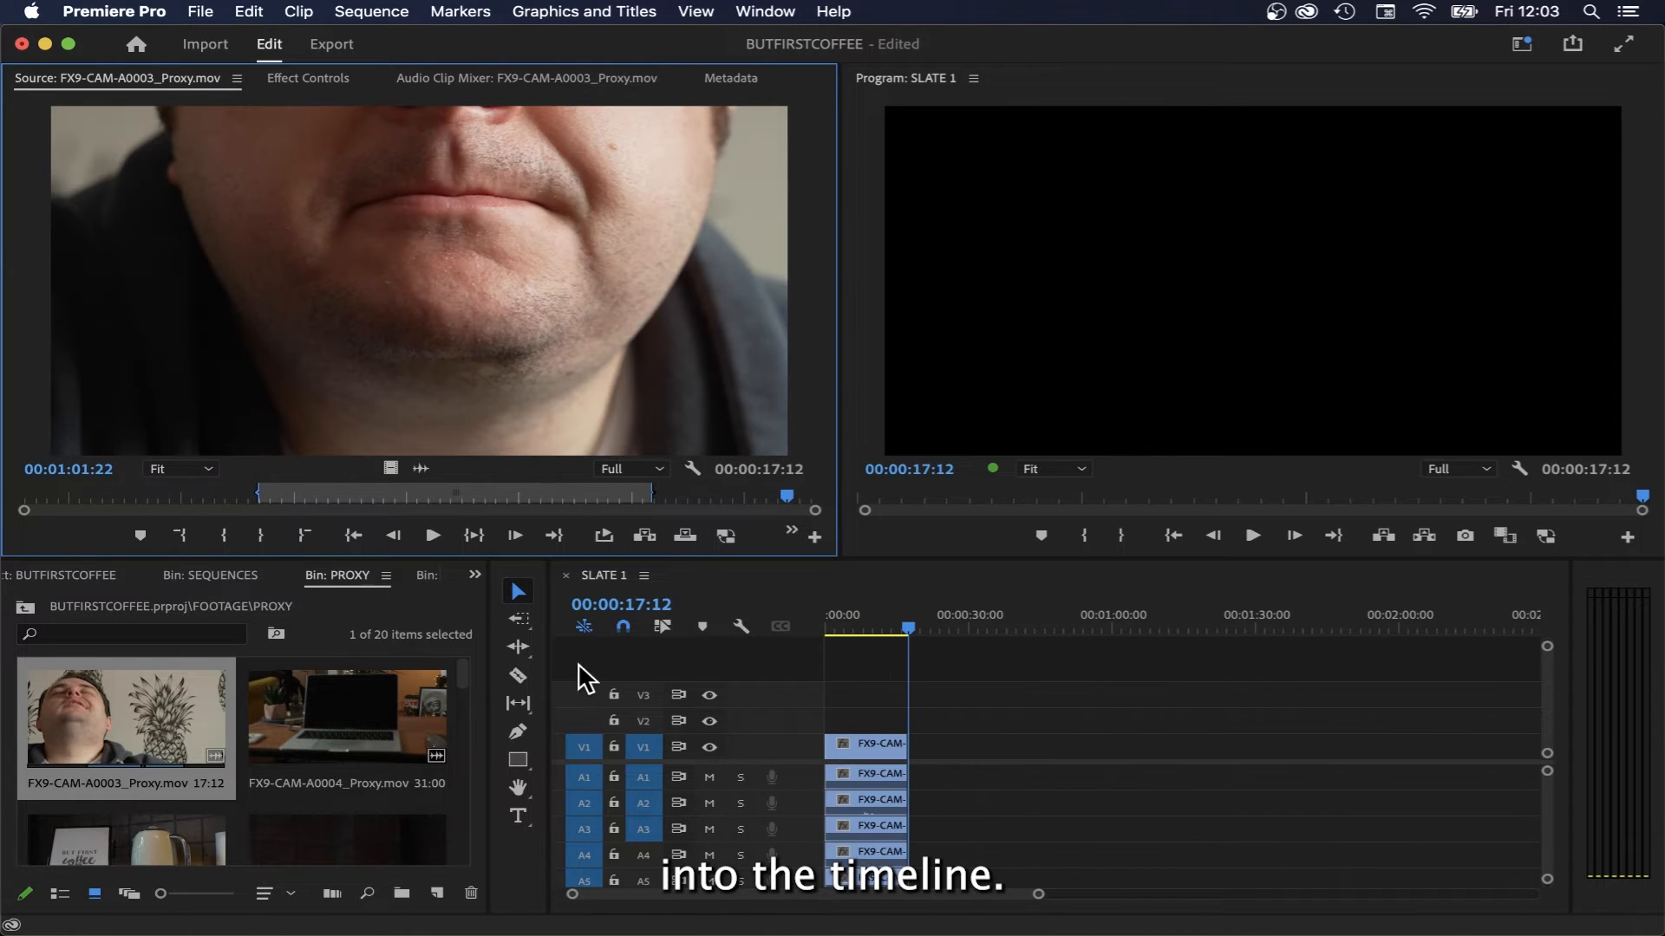
- Create a sequence named SLATE 2 in the SEQUENCES bin from the proxy-highres preset
click(210, 569)
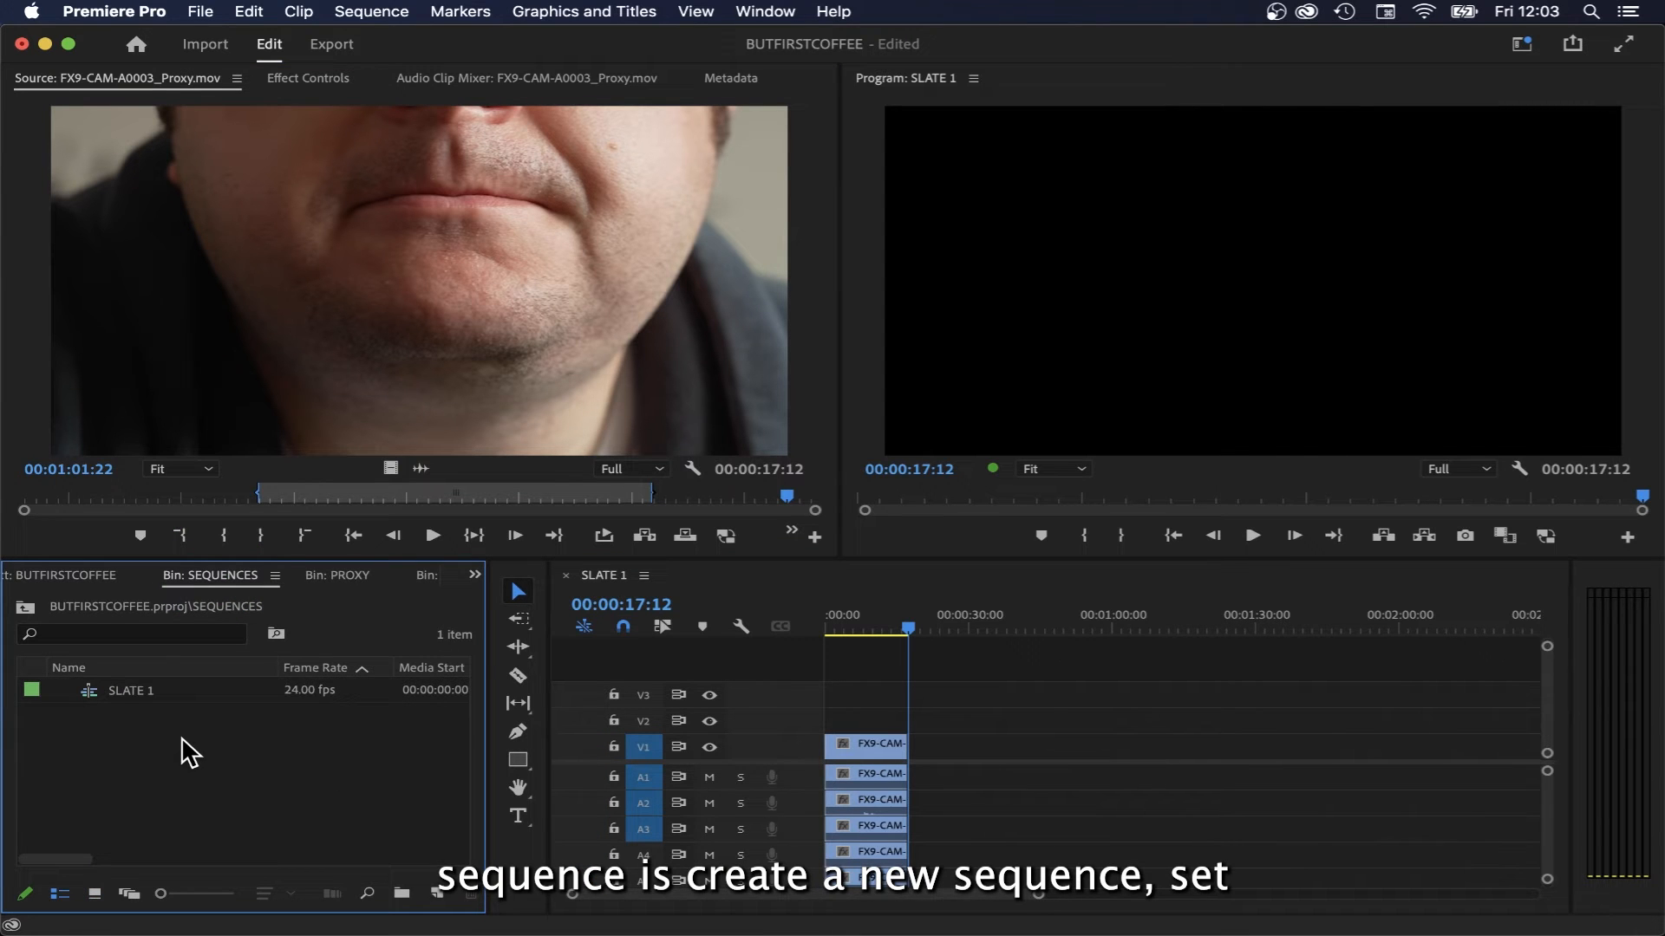
key(super+n)
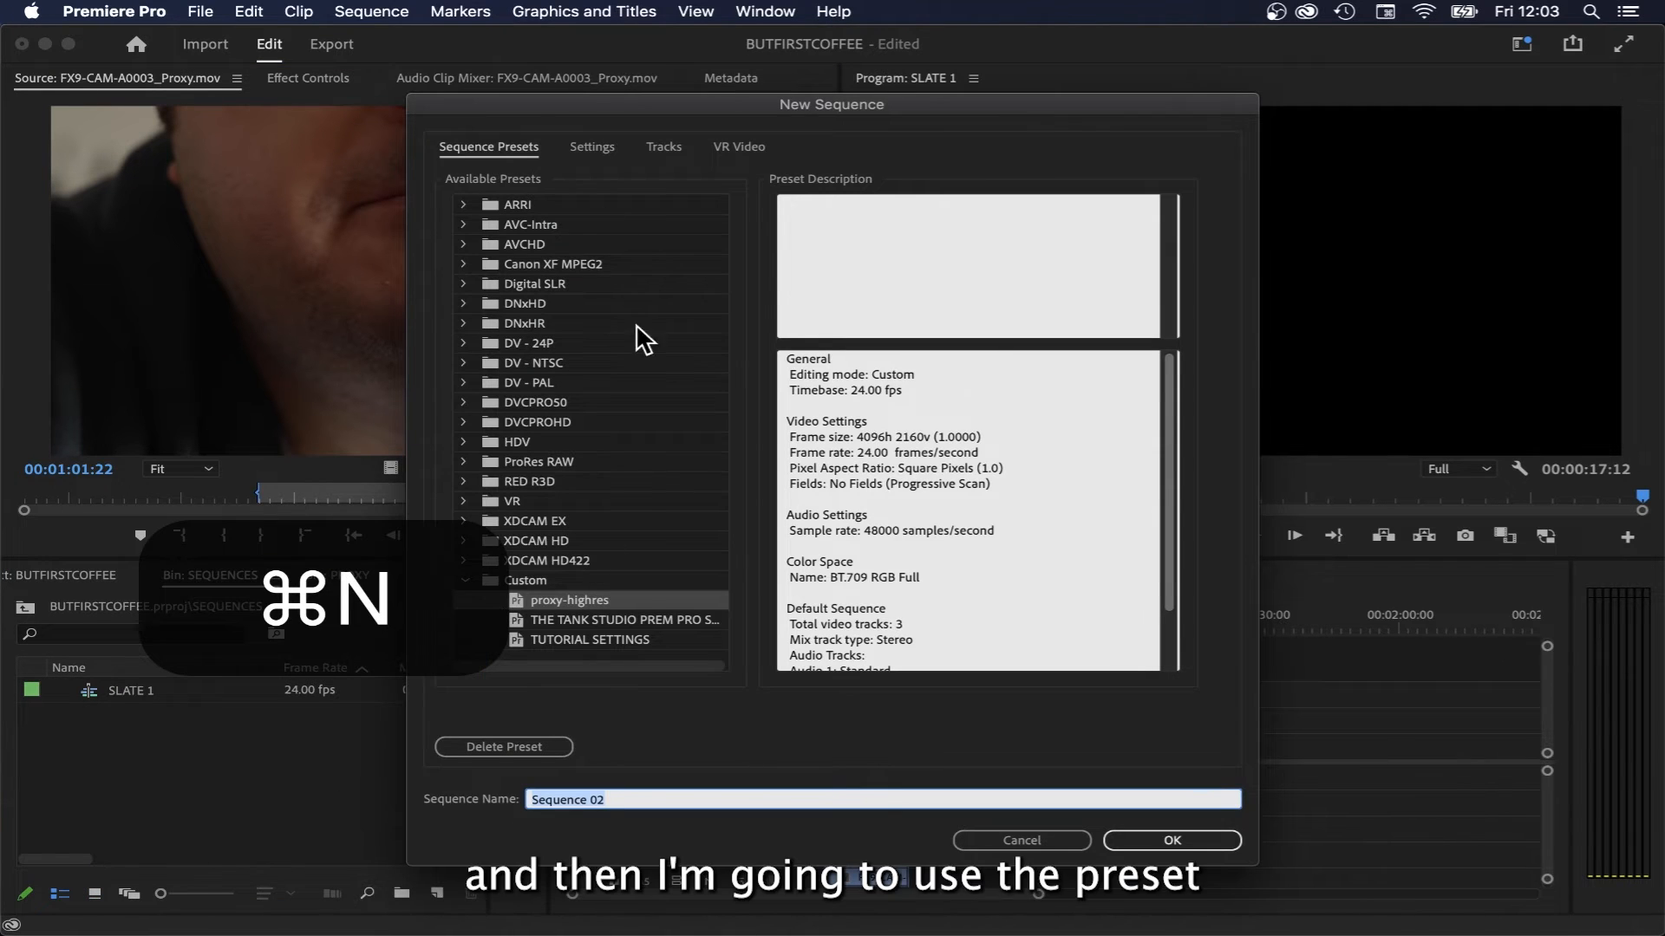
click(568, 600)
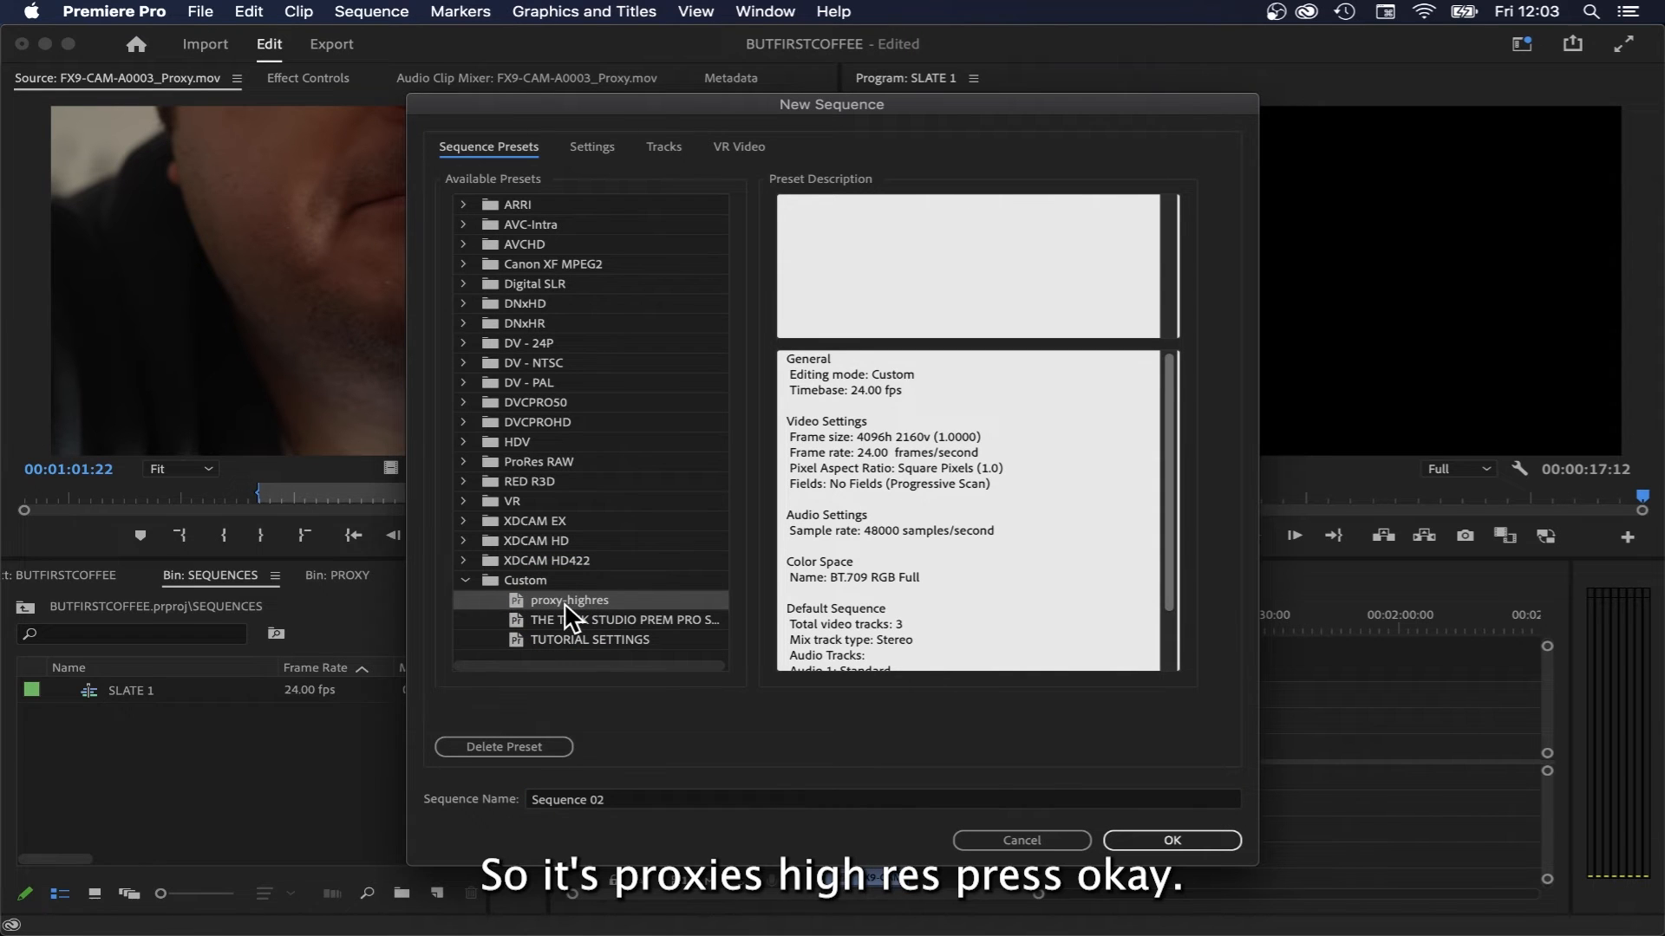
click(1170, 840)
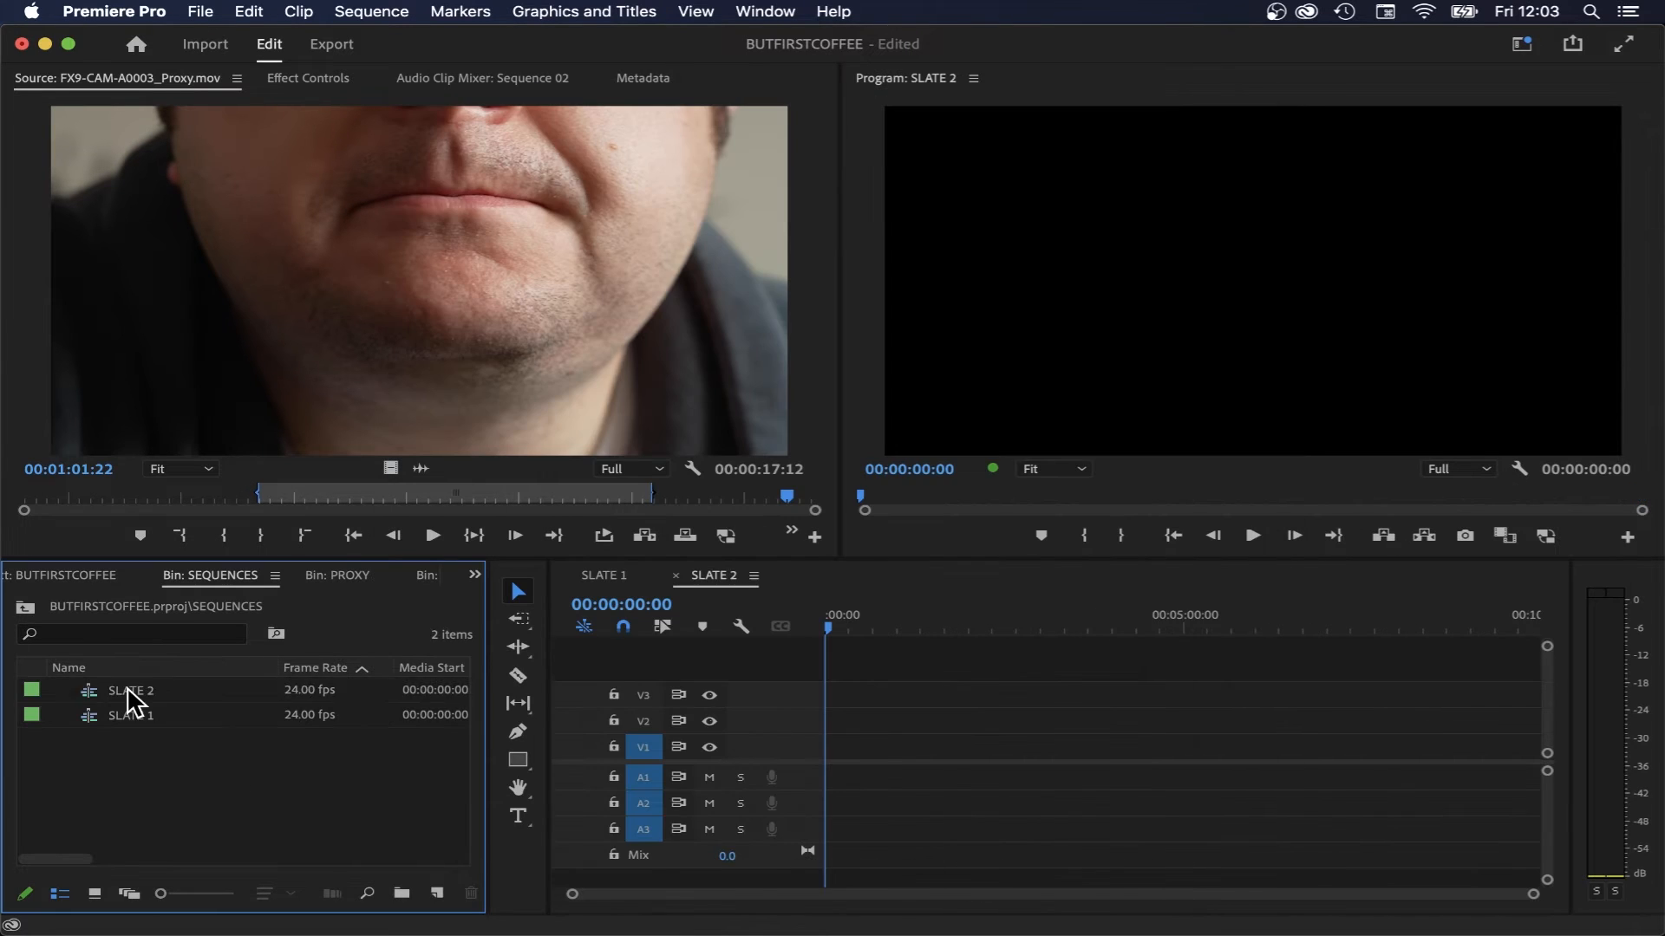
click(127, 688)
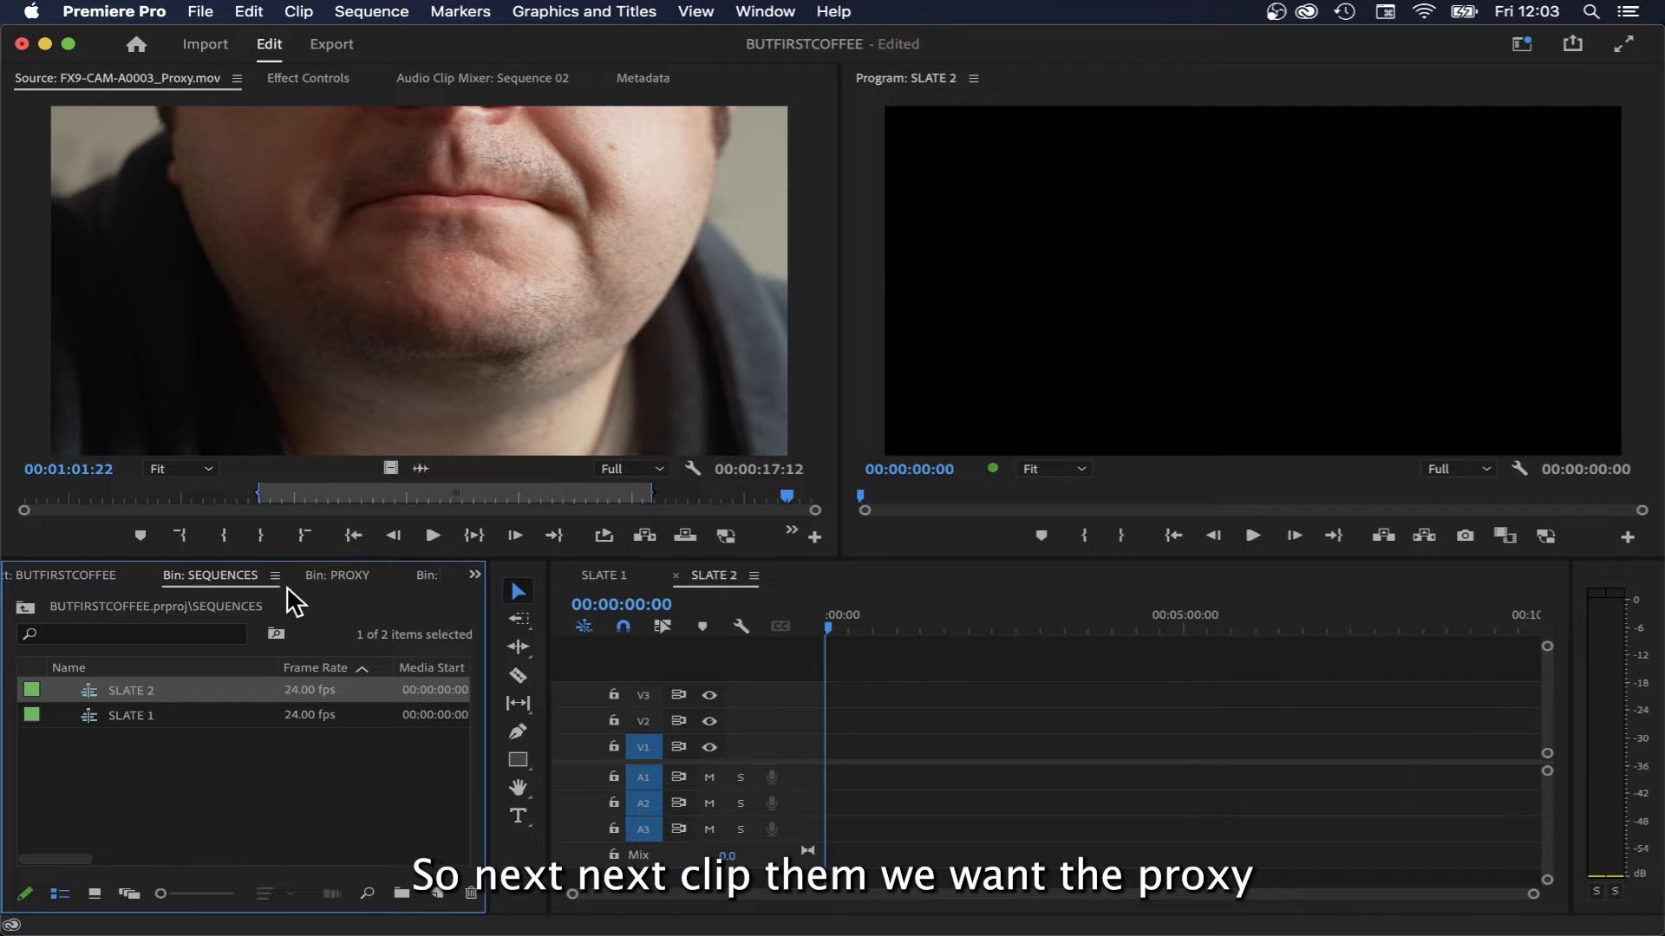
- Load FX9-CAM-A0004_Proxy.mov from the PROXY bin into the Source monitor and mark its In point at 00:01:10:13
click(336, 578)
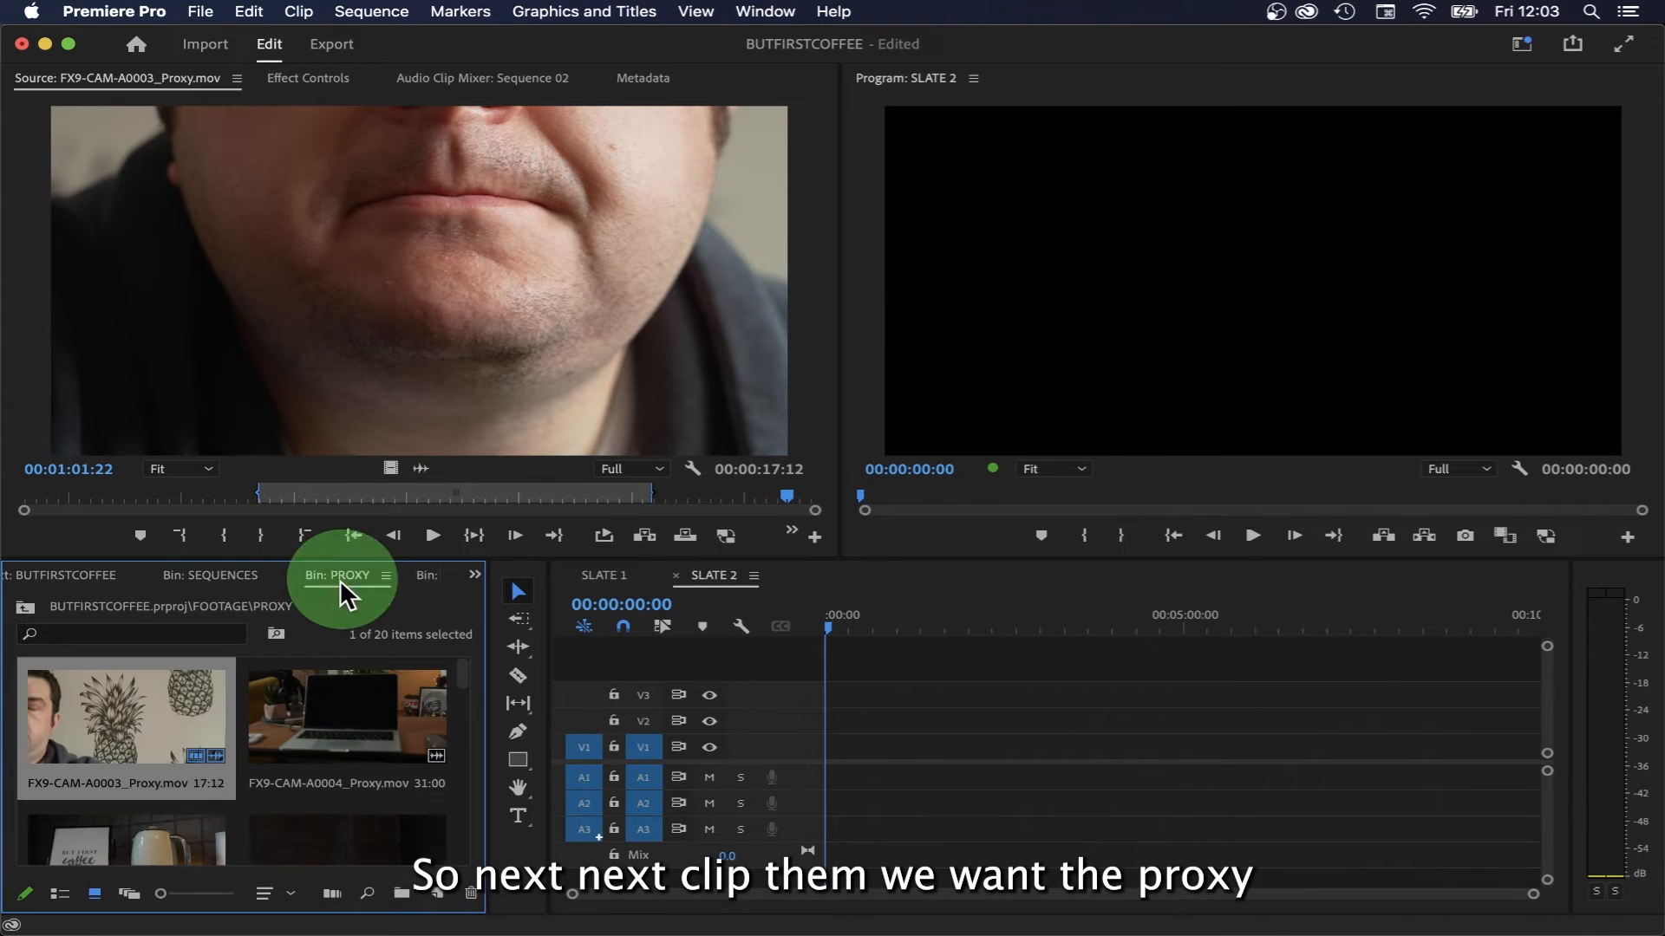
double_click(315, 738)
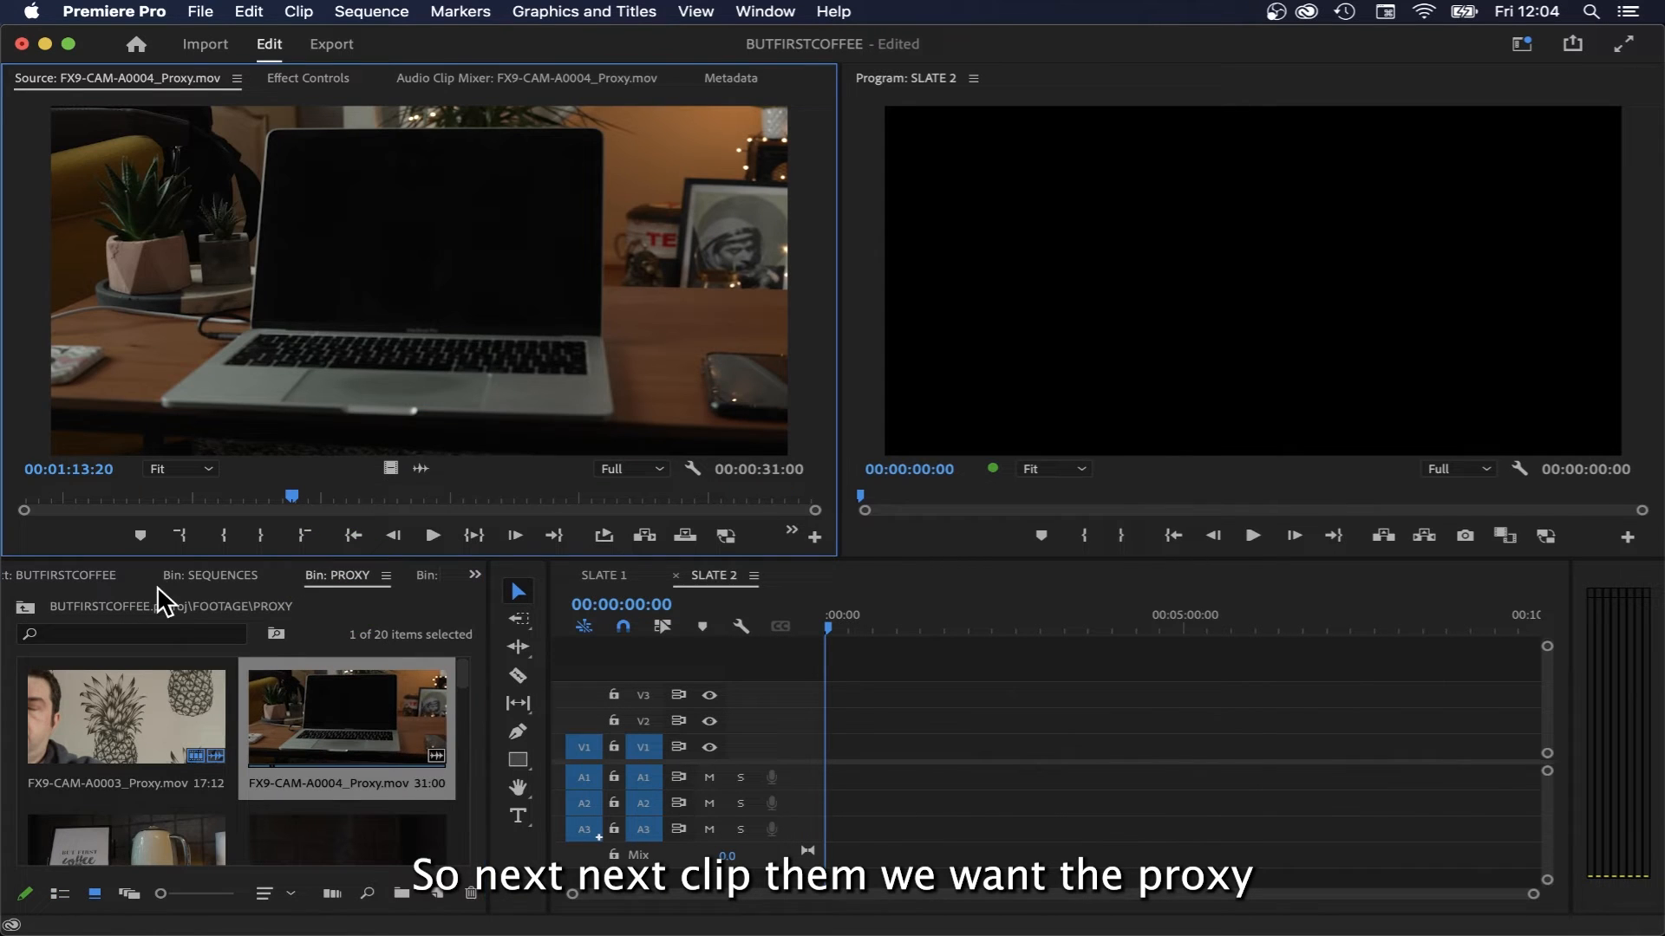
drag(106, 501, 208, 491)
key(i)
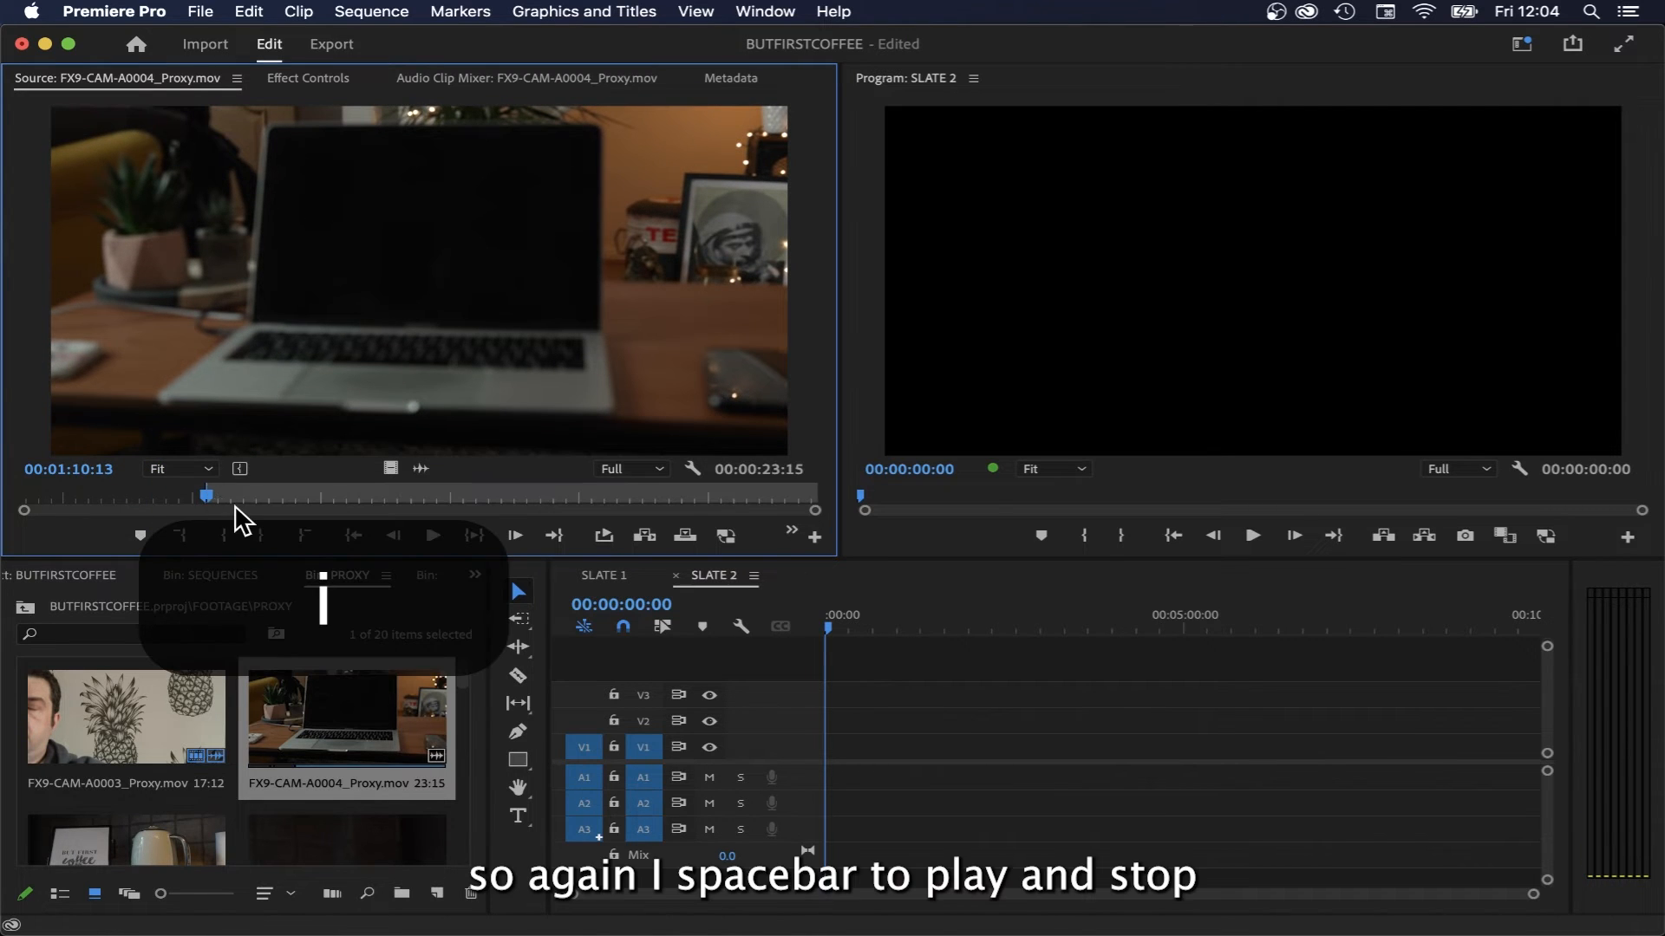
- Play FX9-CAM-A0004_Proxy.mov on to 00:01:13:10, mark the Out point there and insert the range into SLATE 2
key(space)
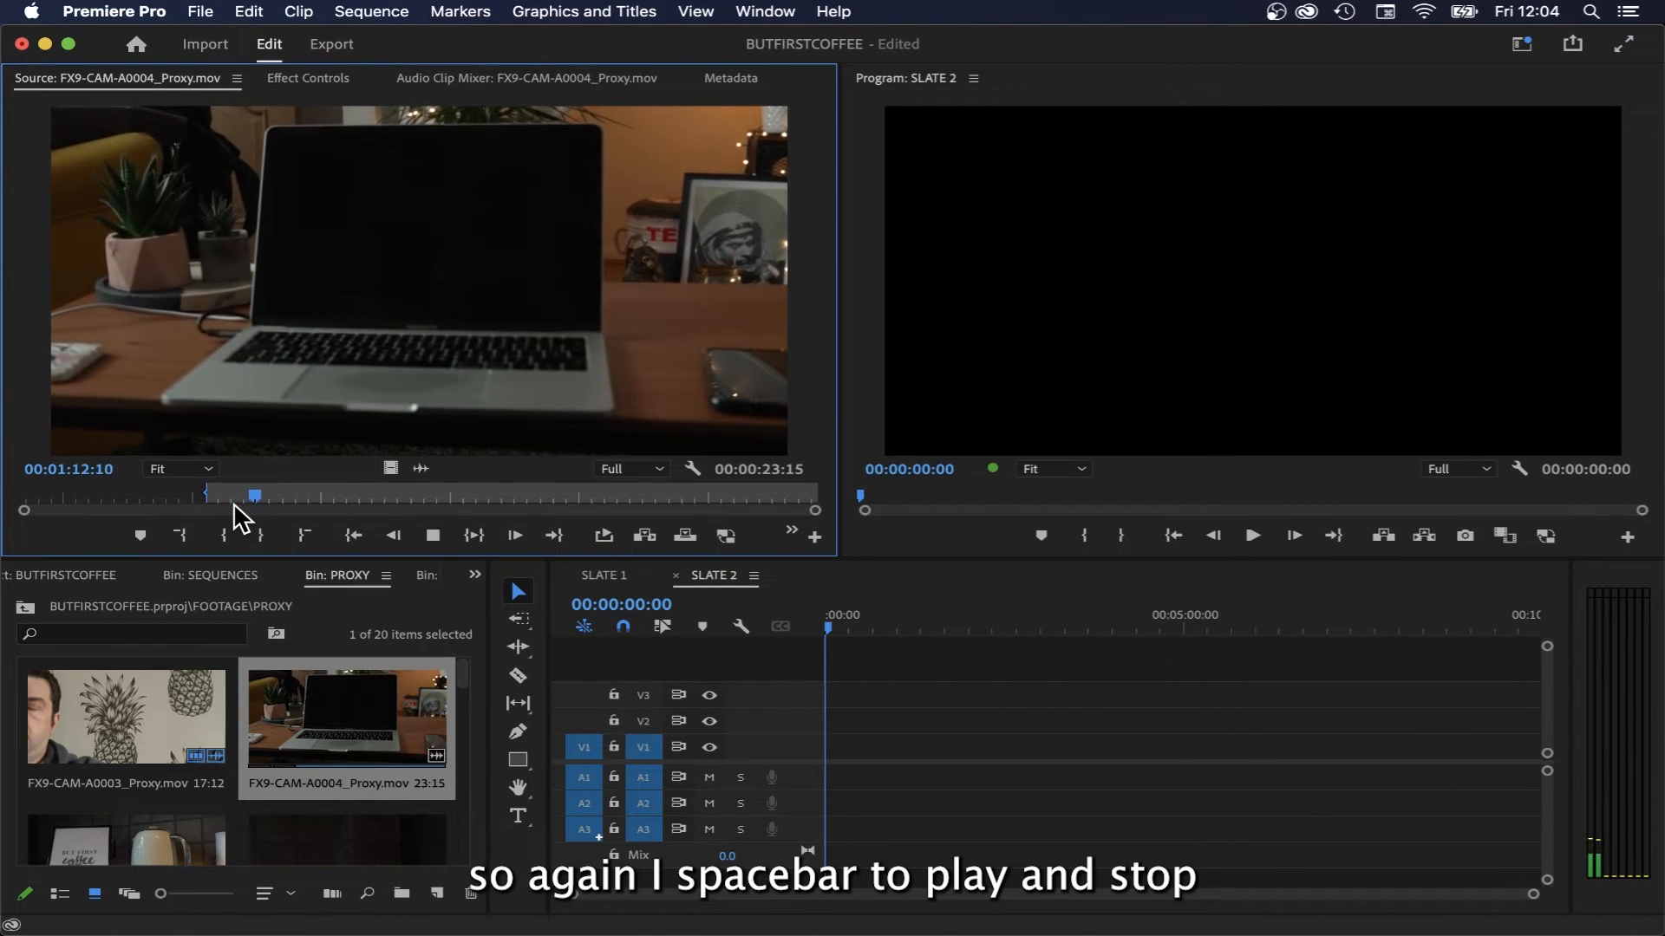
key(space)
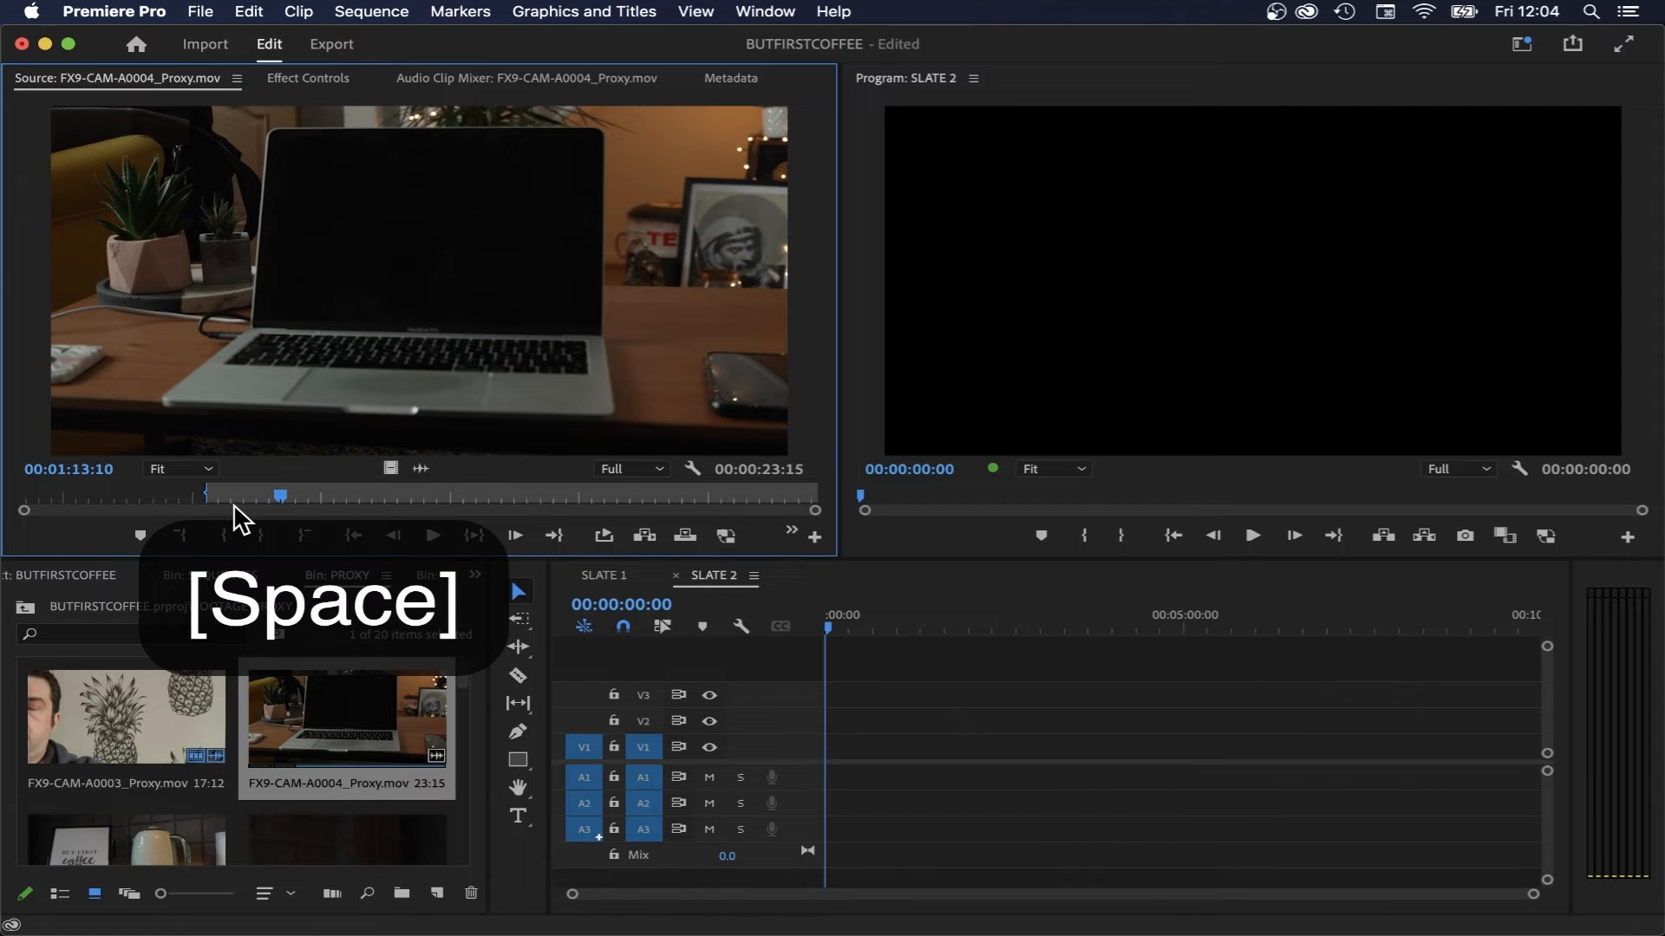
key(o)
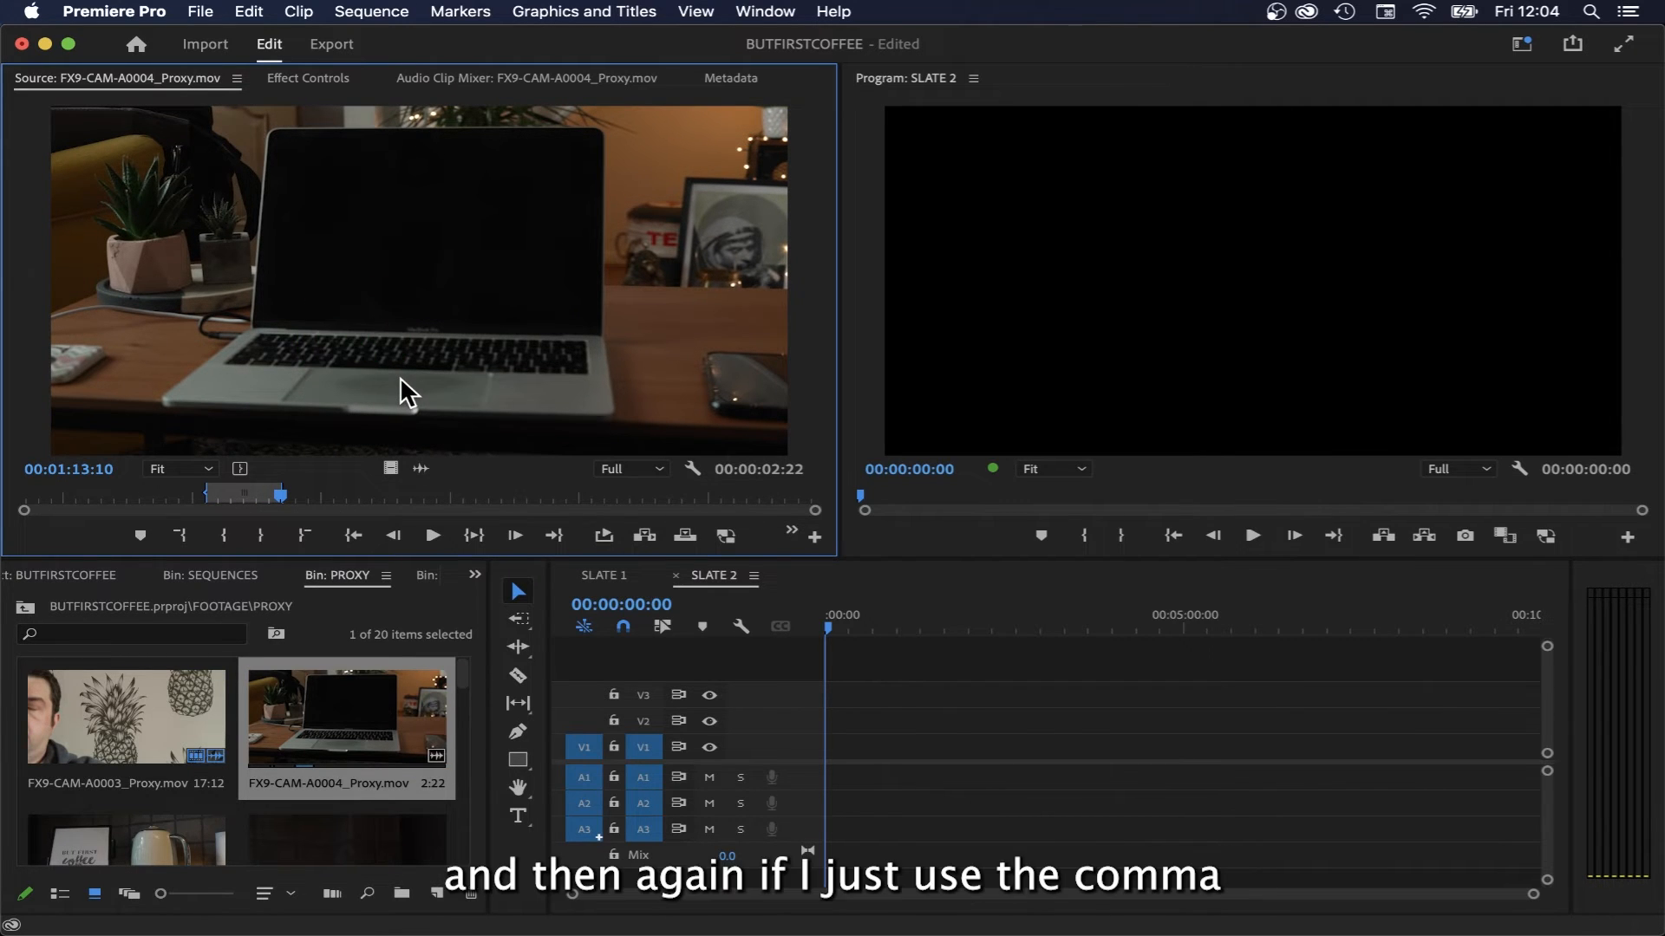
key(comma)
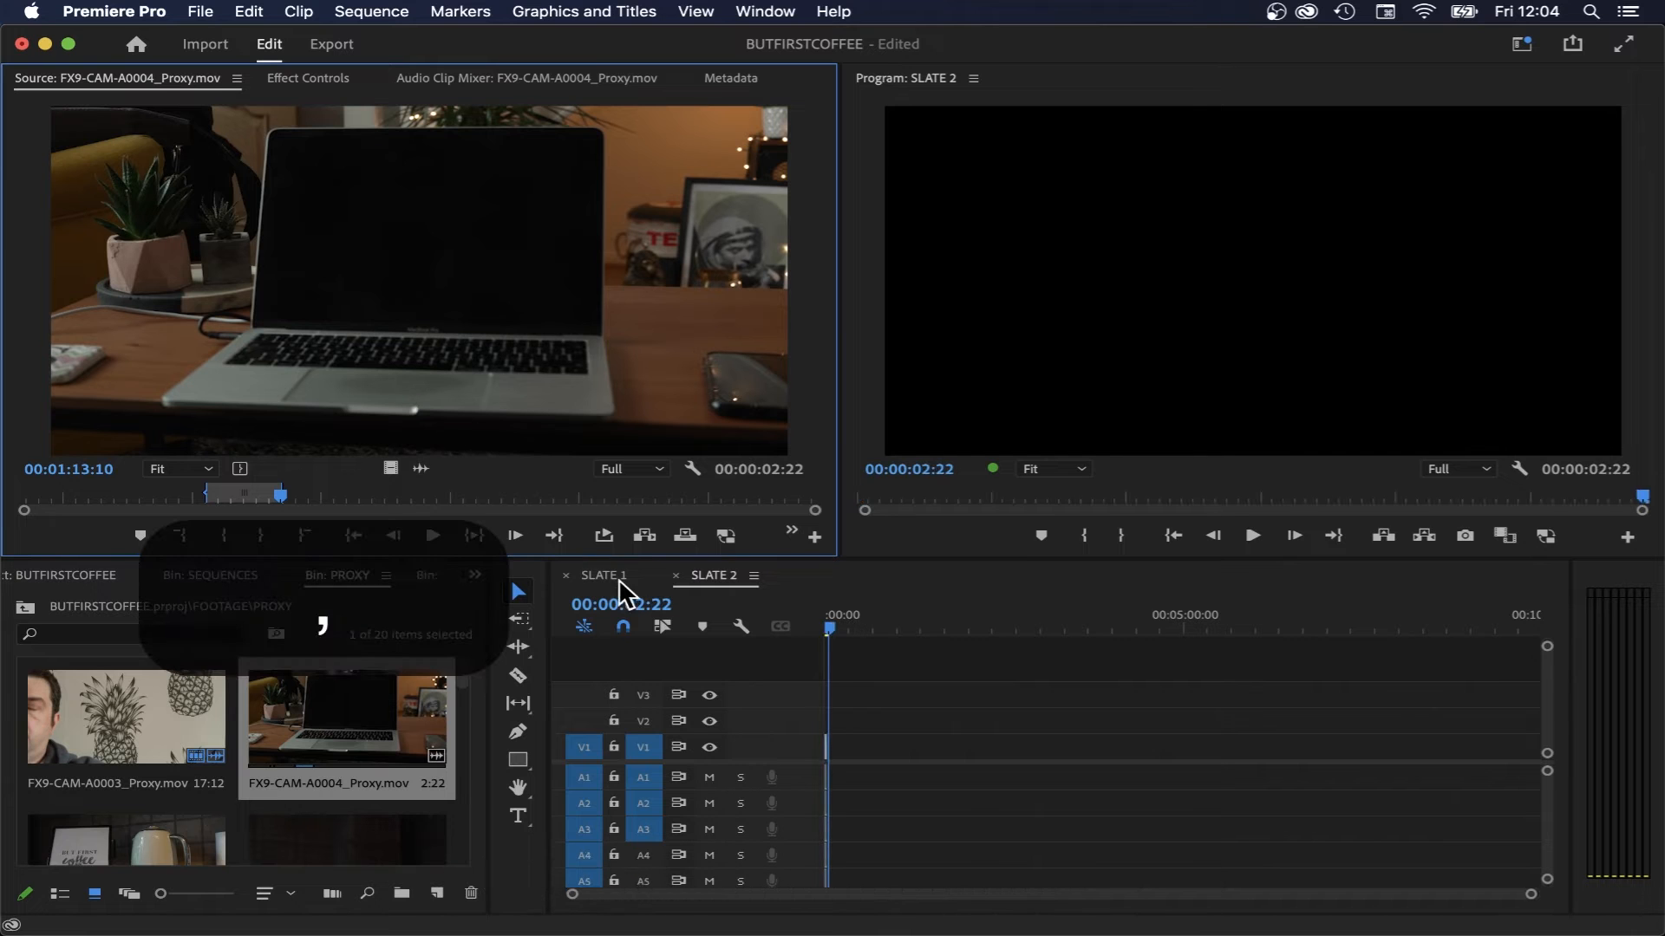
- Zoom the SLATE 2 timeline in and out to examine the inserted FX9-CAM-A0004_Proxy.mov clip
key(equal)
key(equal)
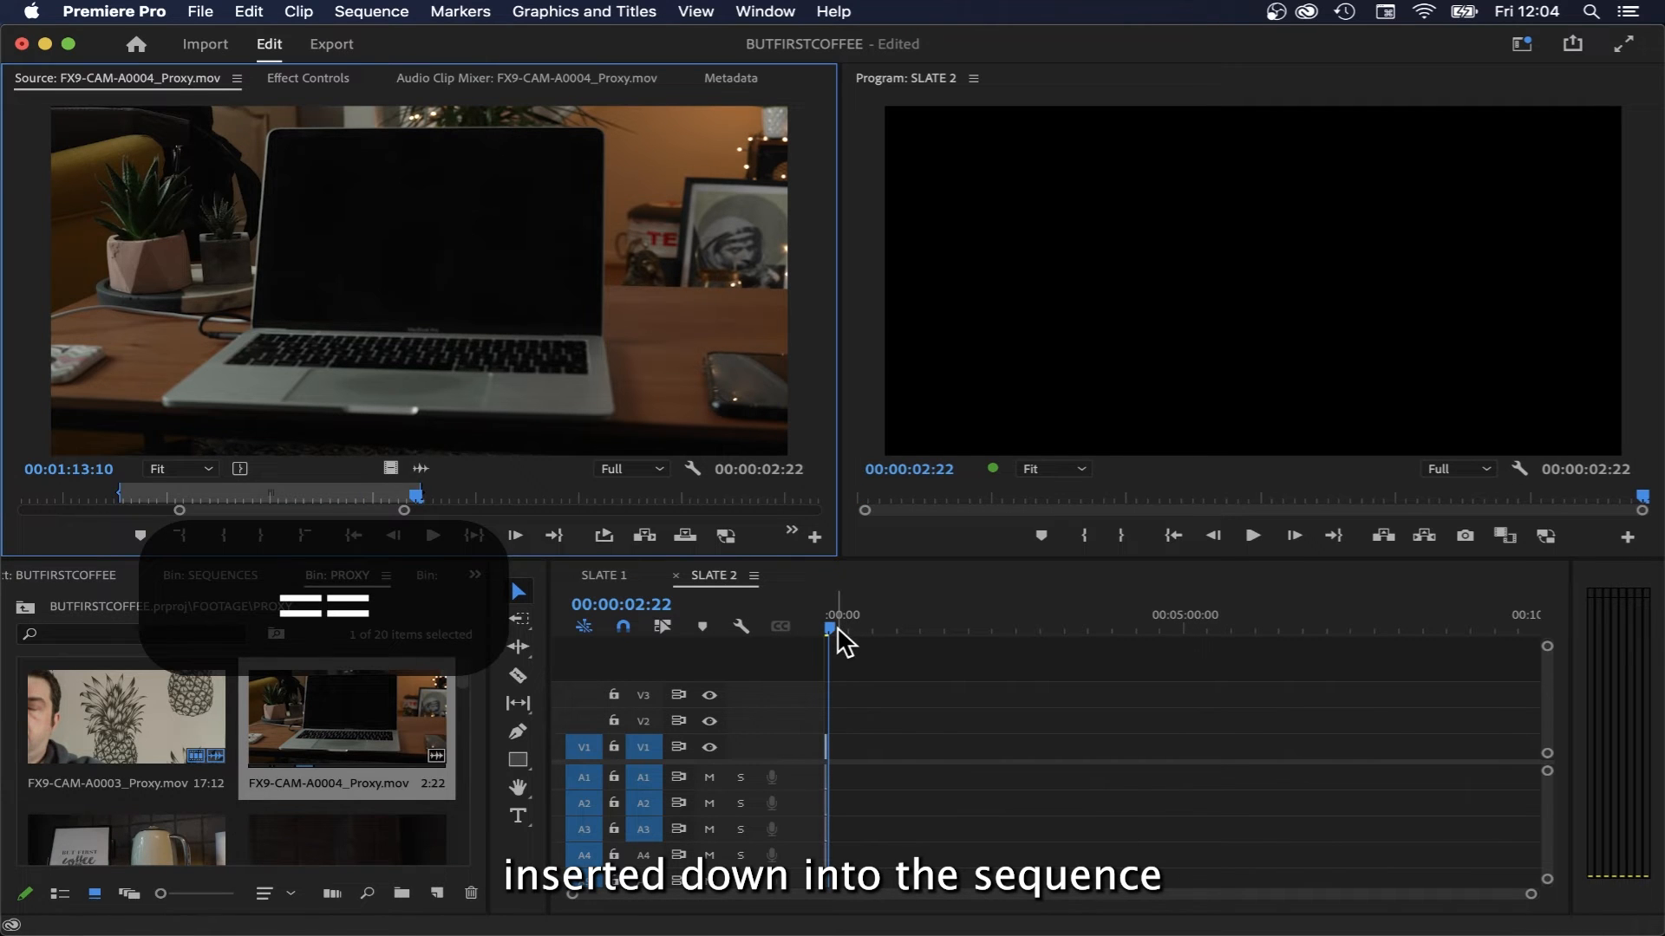
click(877, 684)
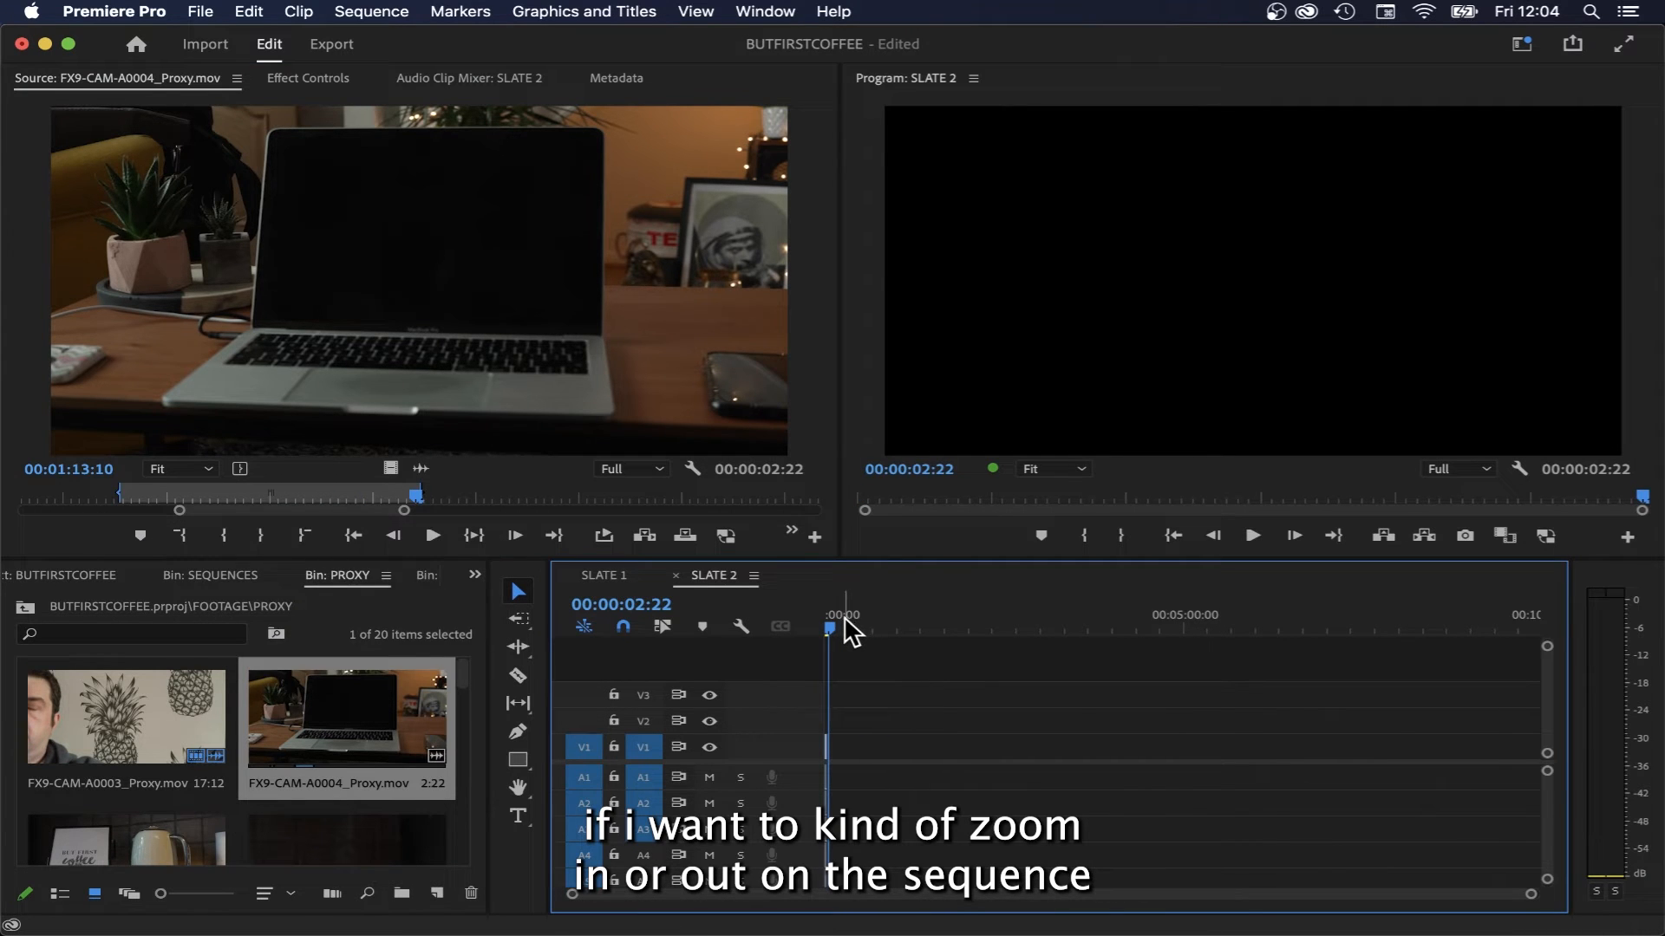
key(equal)
key(equal)
key(equal)
key(equal)
key(equal)
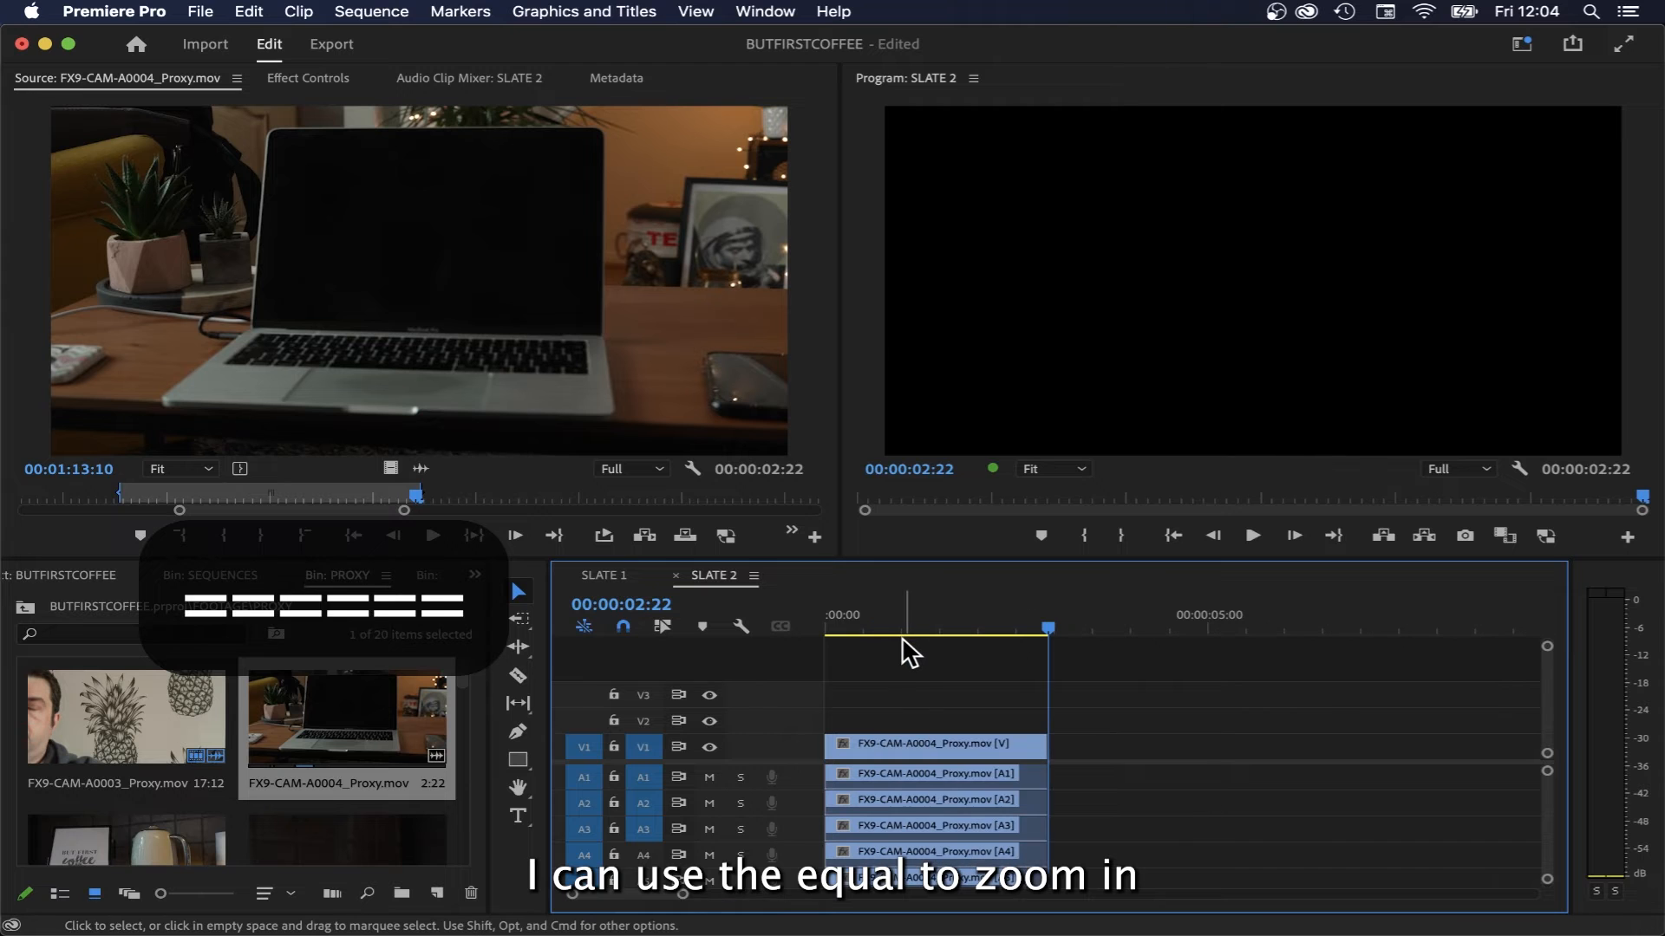
key(minus)
key(minus)
key(equal)
key(equal)
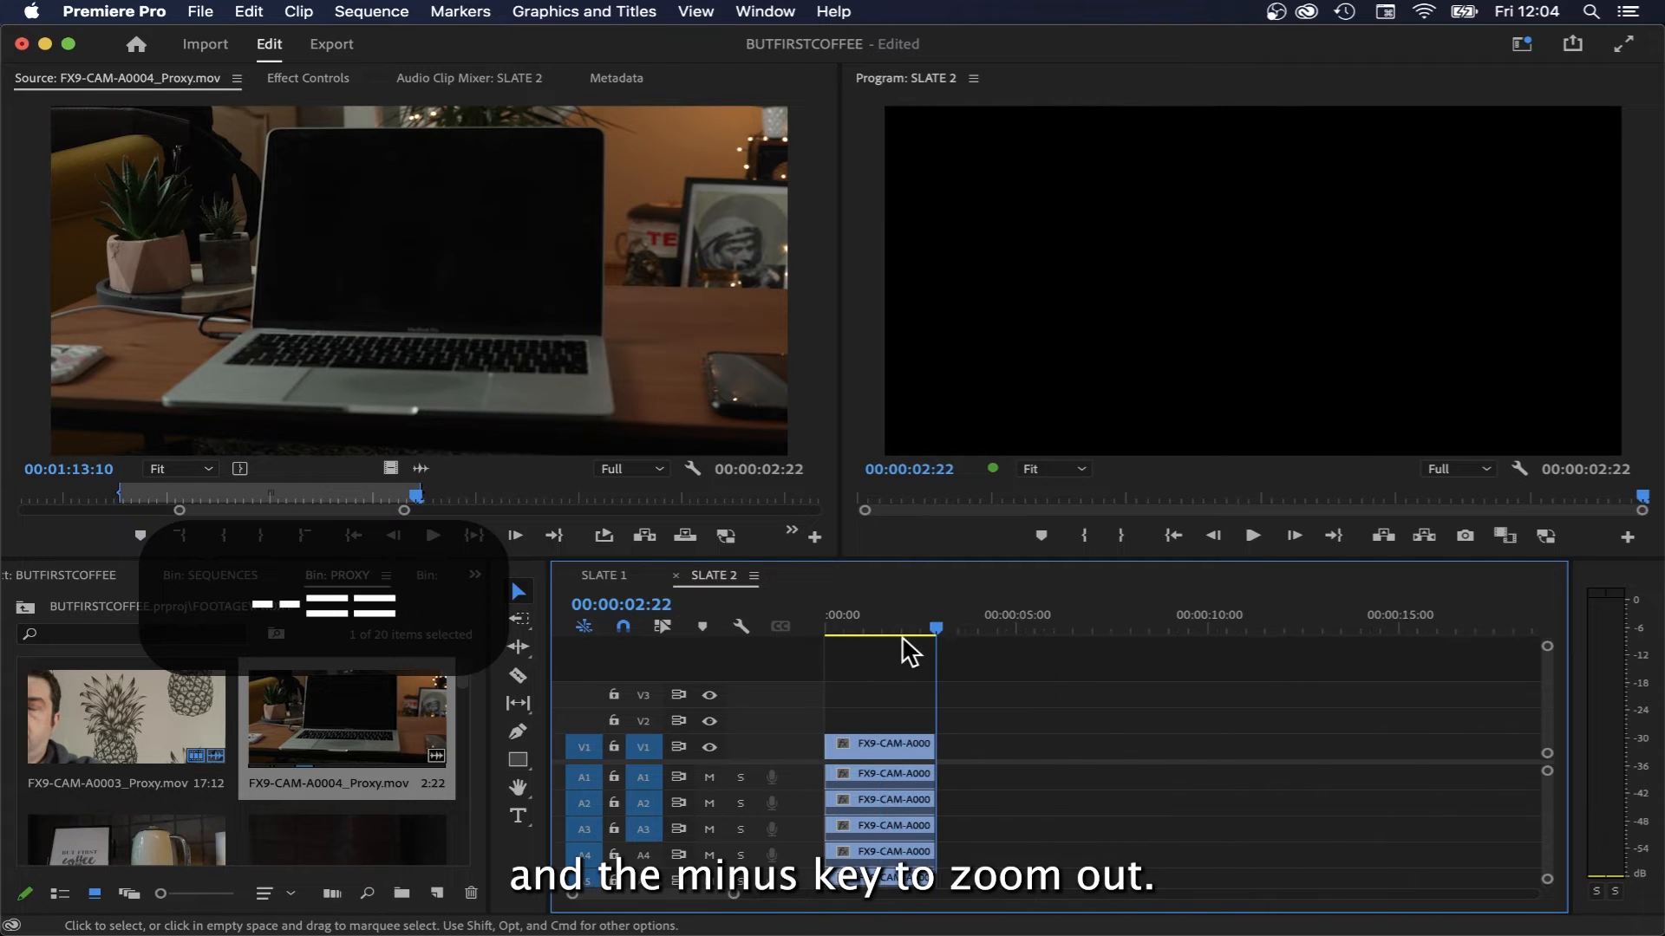
key(equal)
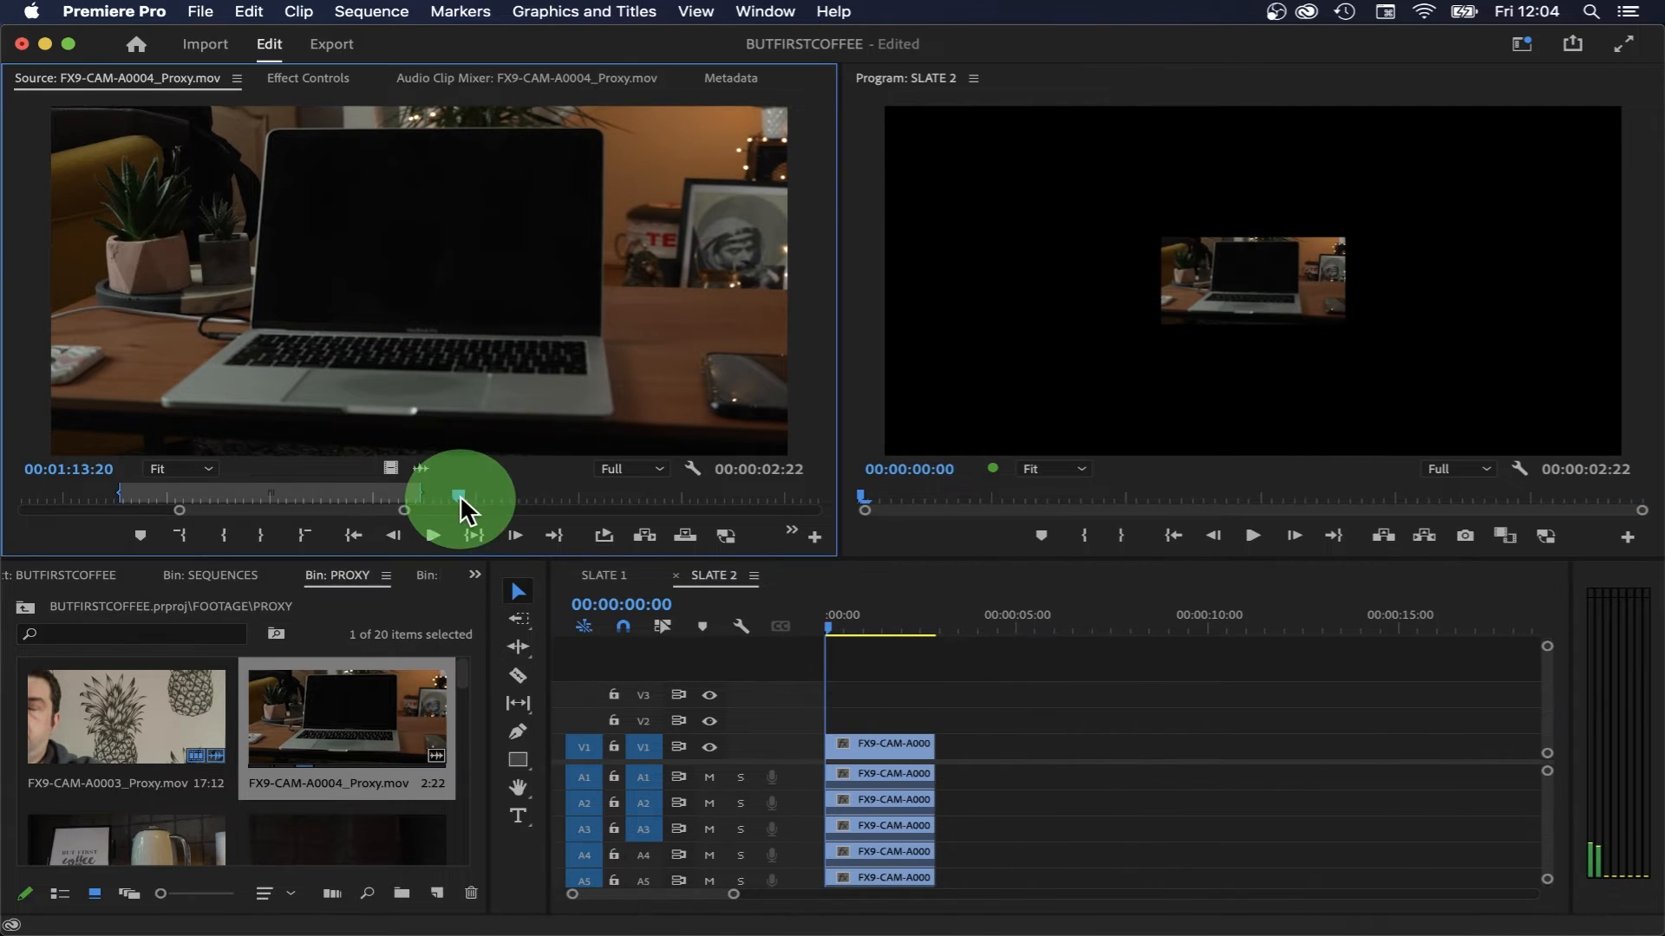
- Mark FX9-CAM-A0004_Proxy.mov from 00:01:14:11 to 00:01:16:17 and place that range in SLATE 2 by way of the Program monitor
mouse_move(460, 495)
mouse_down()
mouse_move(694, 492)
mouse_move(442, 486)
mouse_move(650, 501)
mouse_move(707, 487)
mouse_move(418, 491)
mouse_move(593, 495)
mouse_move(519, 487)
mouse_up()
key(i)
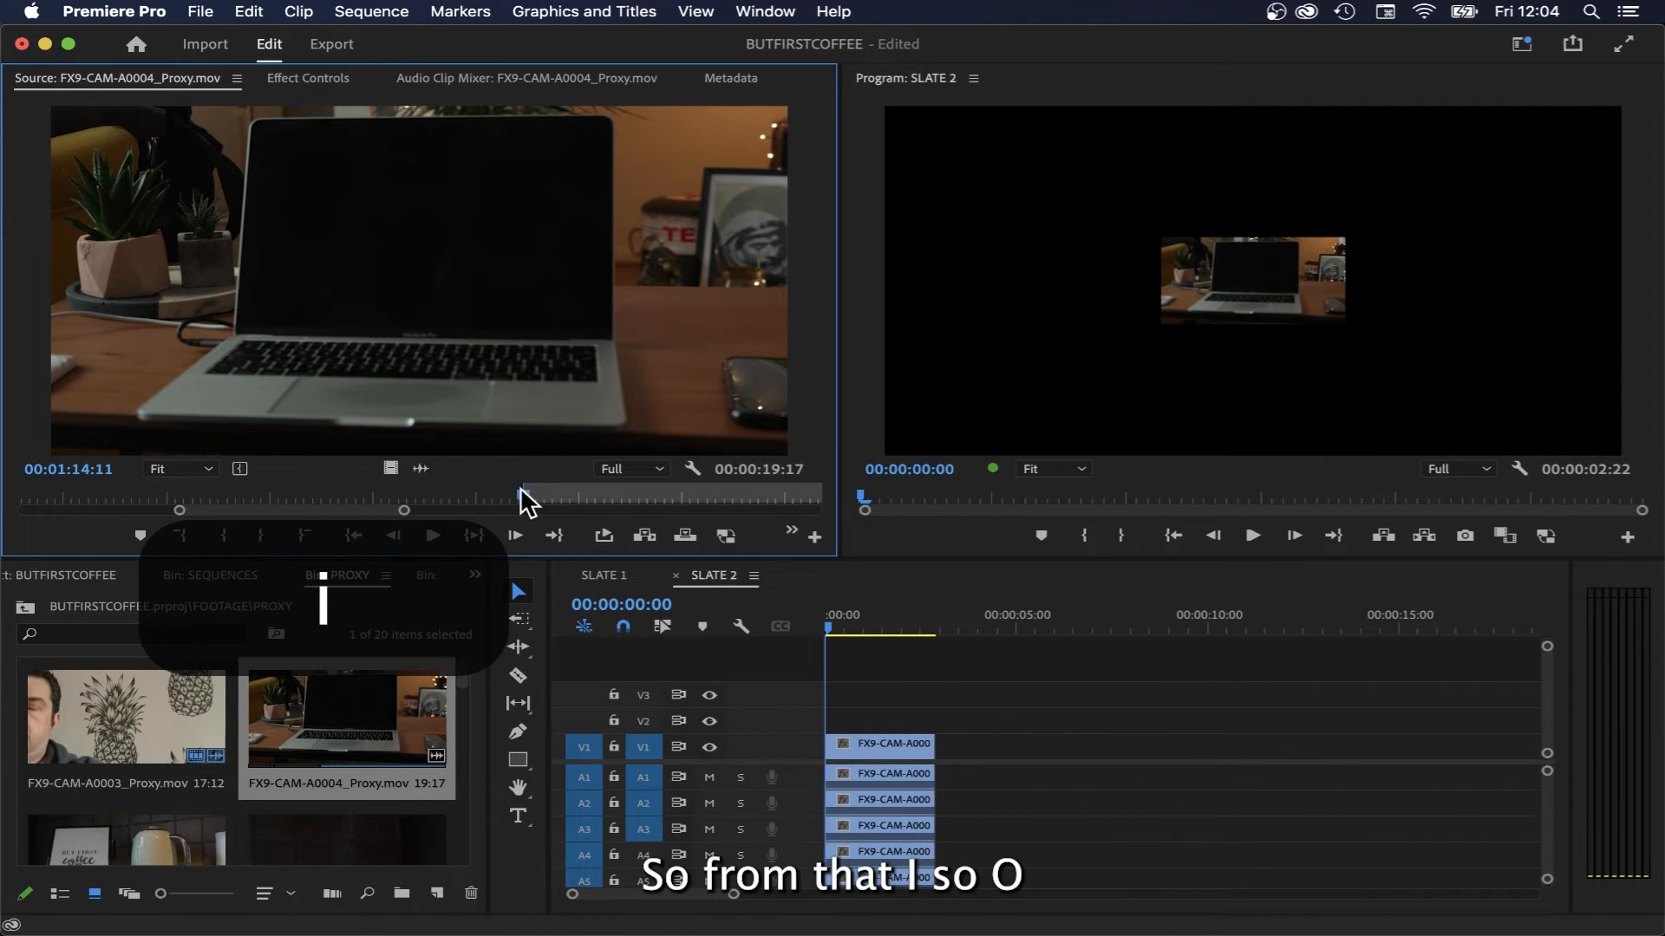
key(space)
key(space)
key(o)
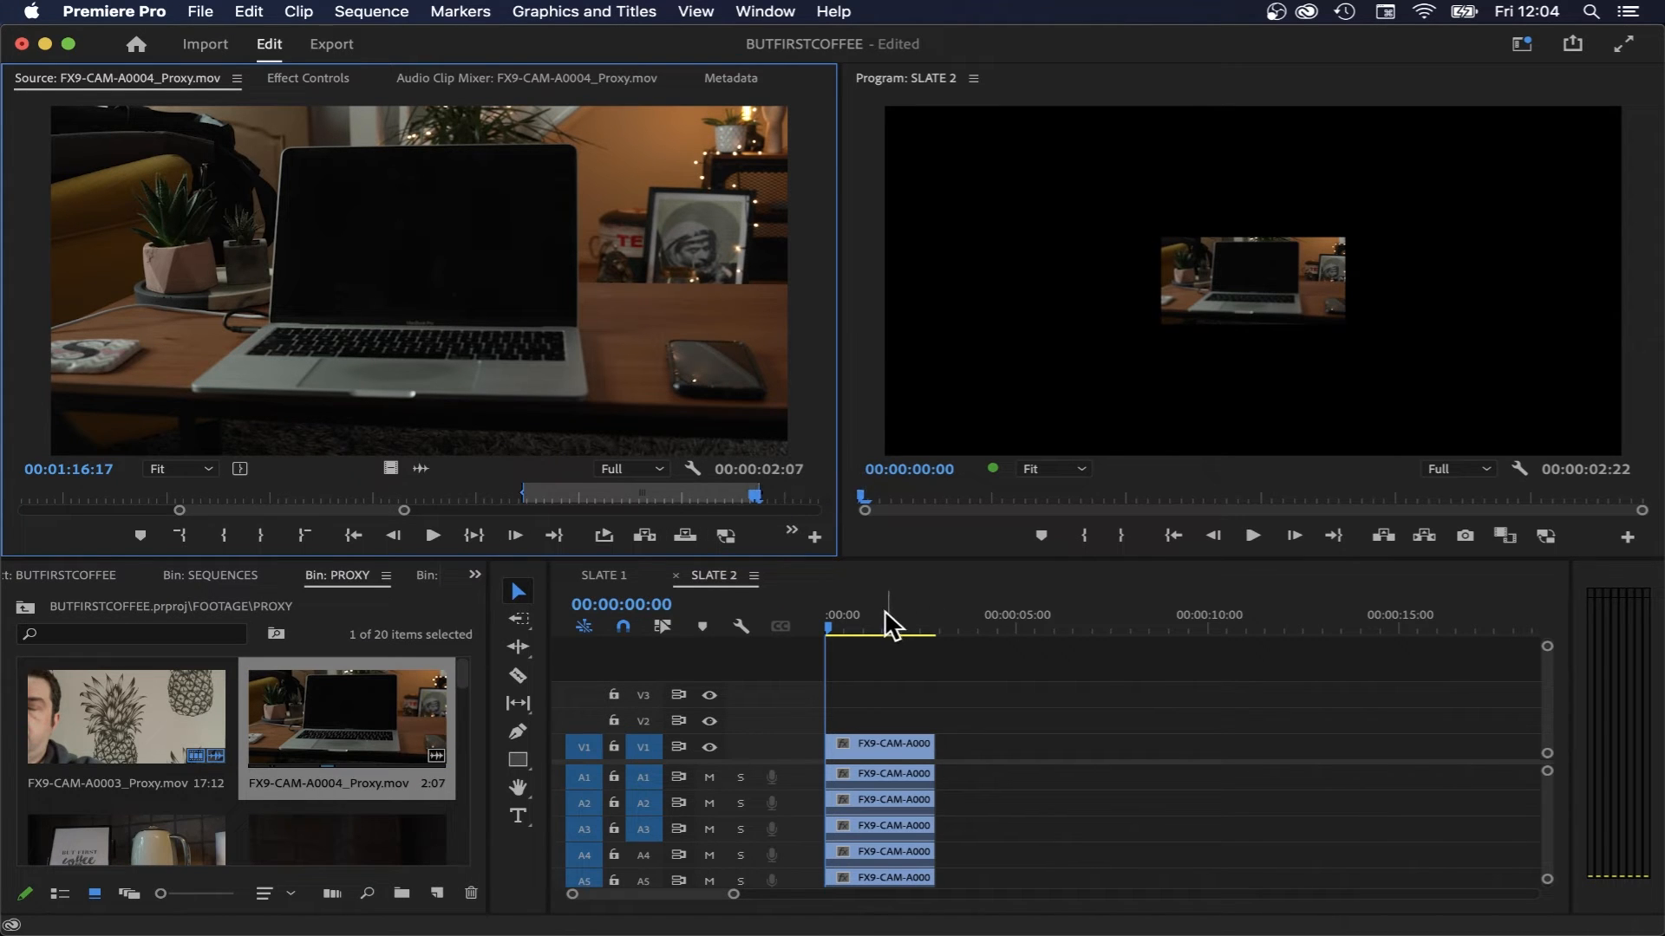
drag(475, 307, 1500, 291)
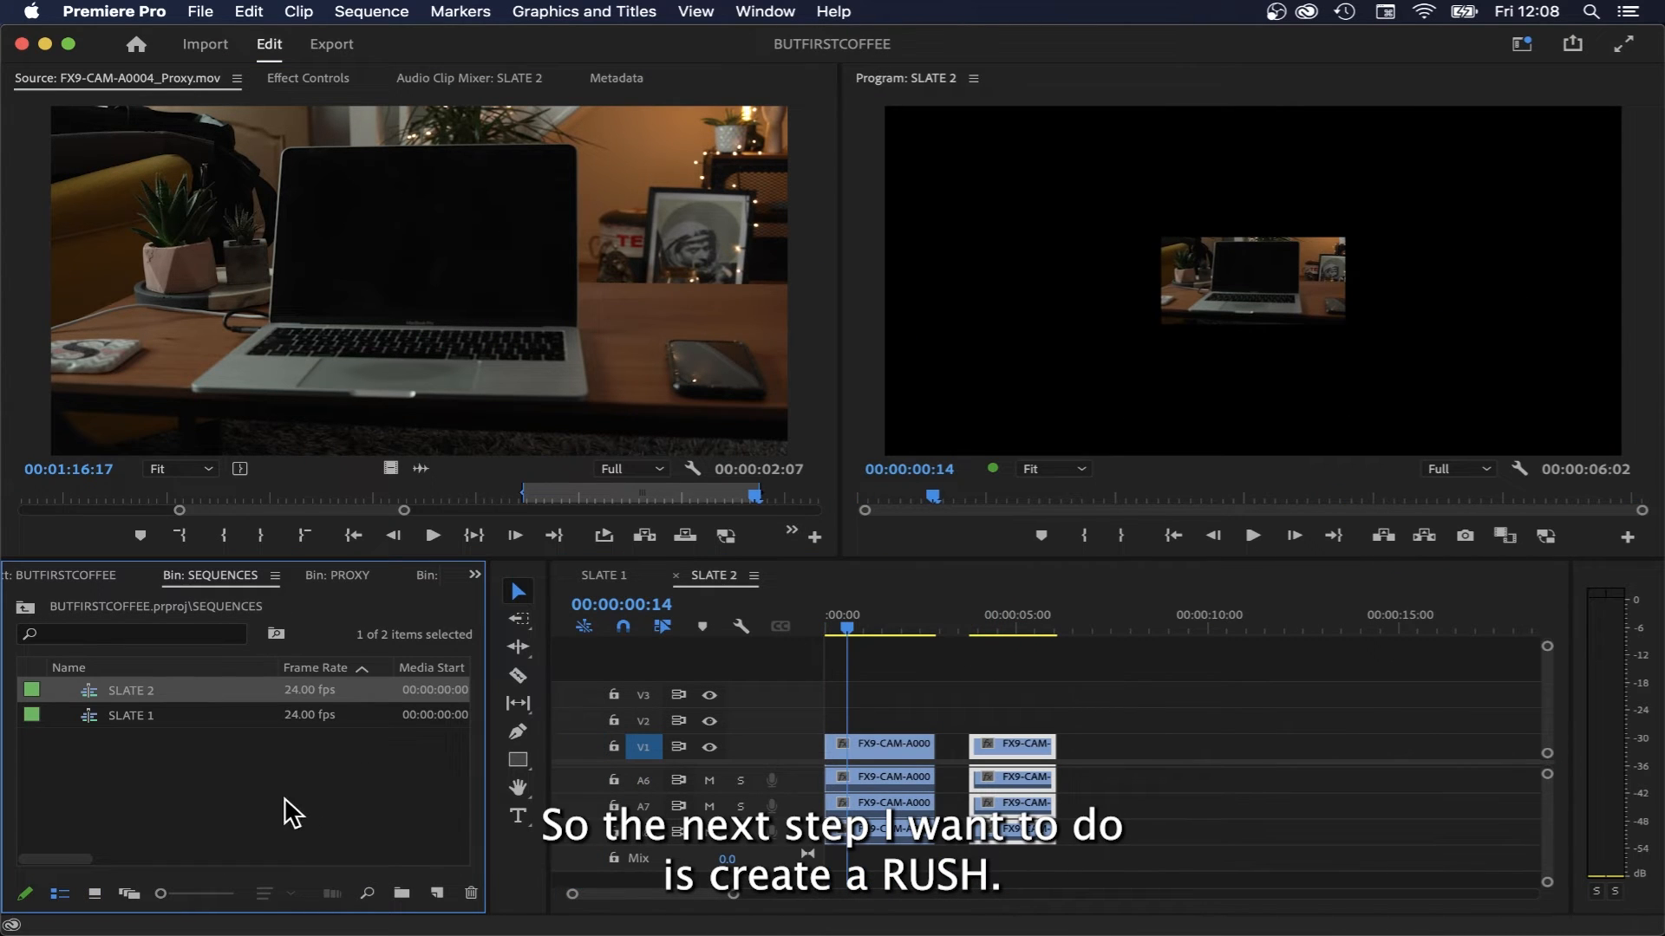
- Create a sequence named EDIT-v1-RUSH in the SEQUENCES bin from the proxy-highres preset
click(186, 798)
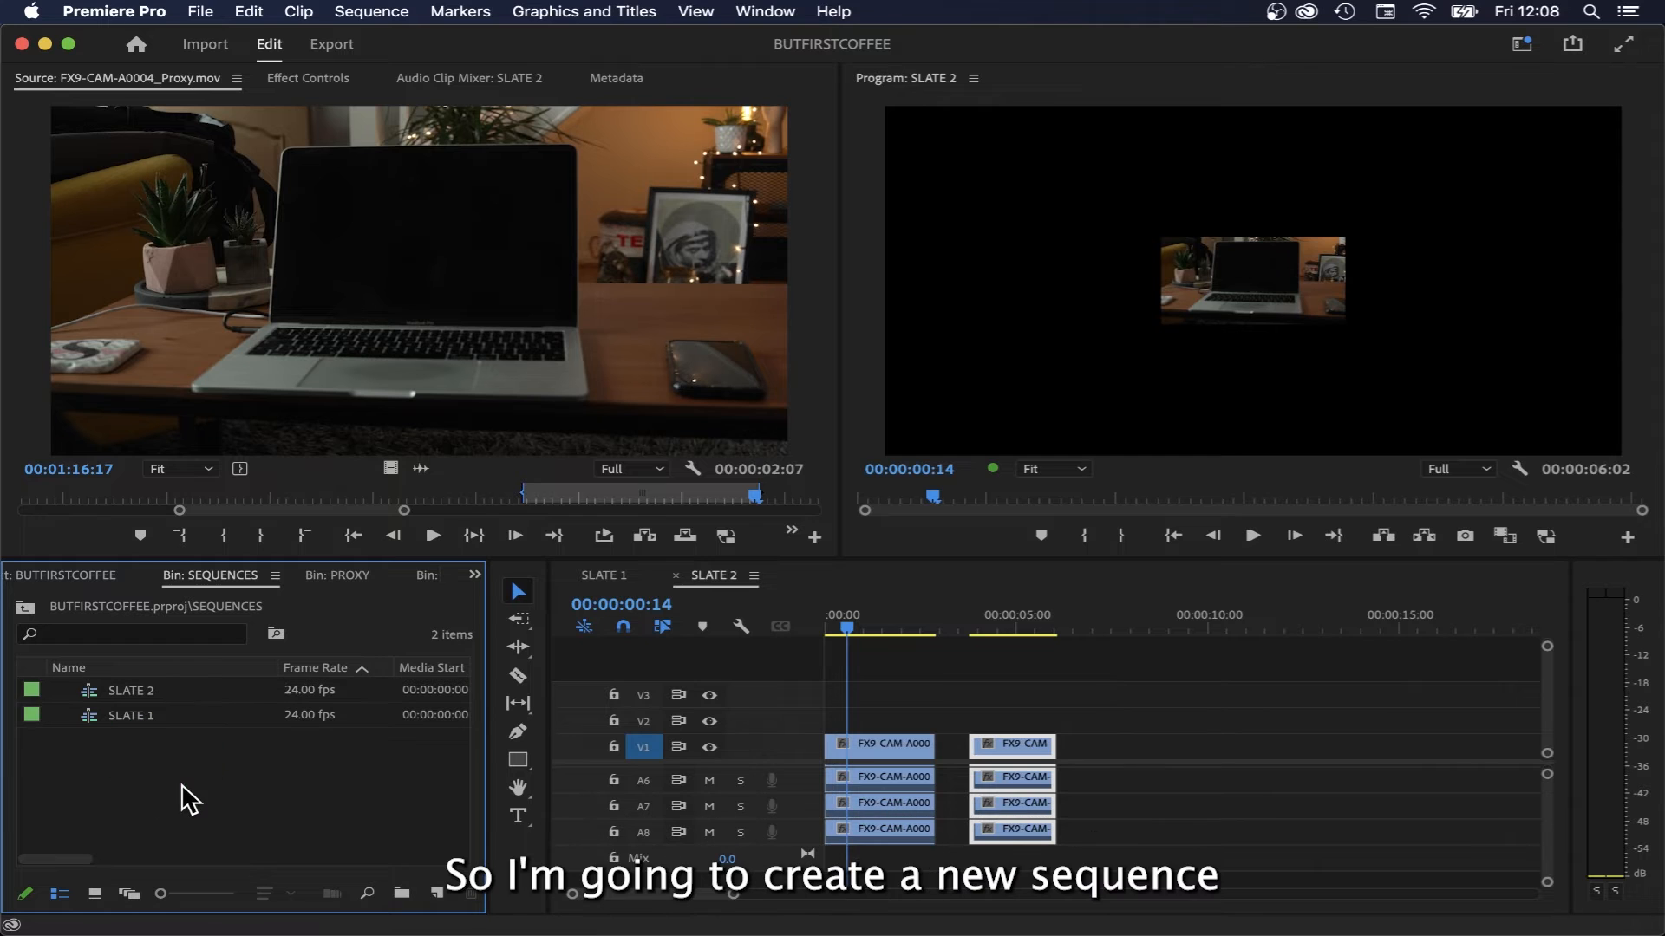
key(super+n)
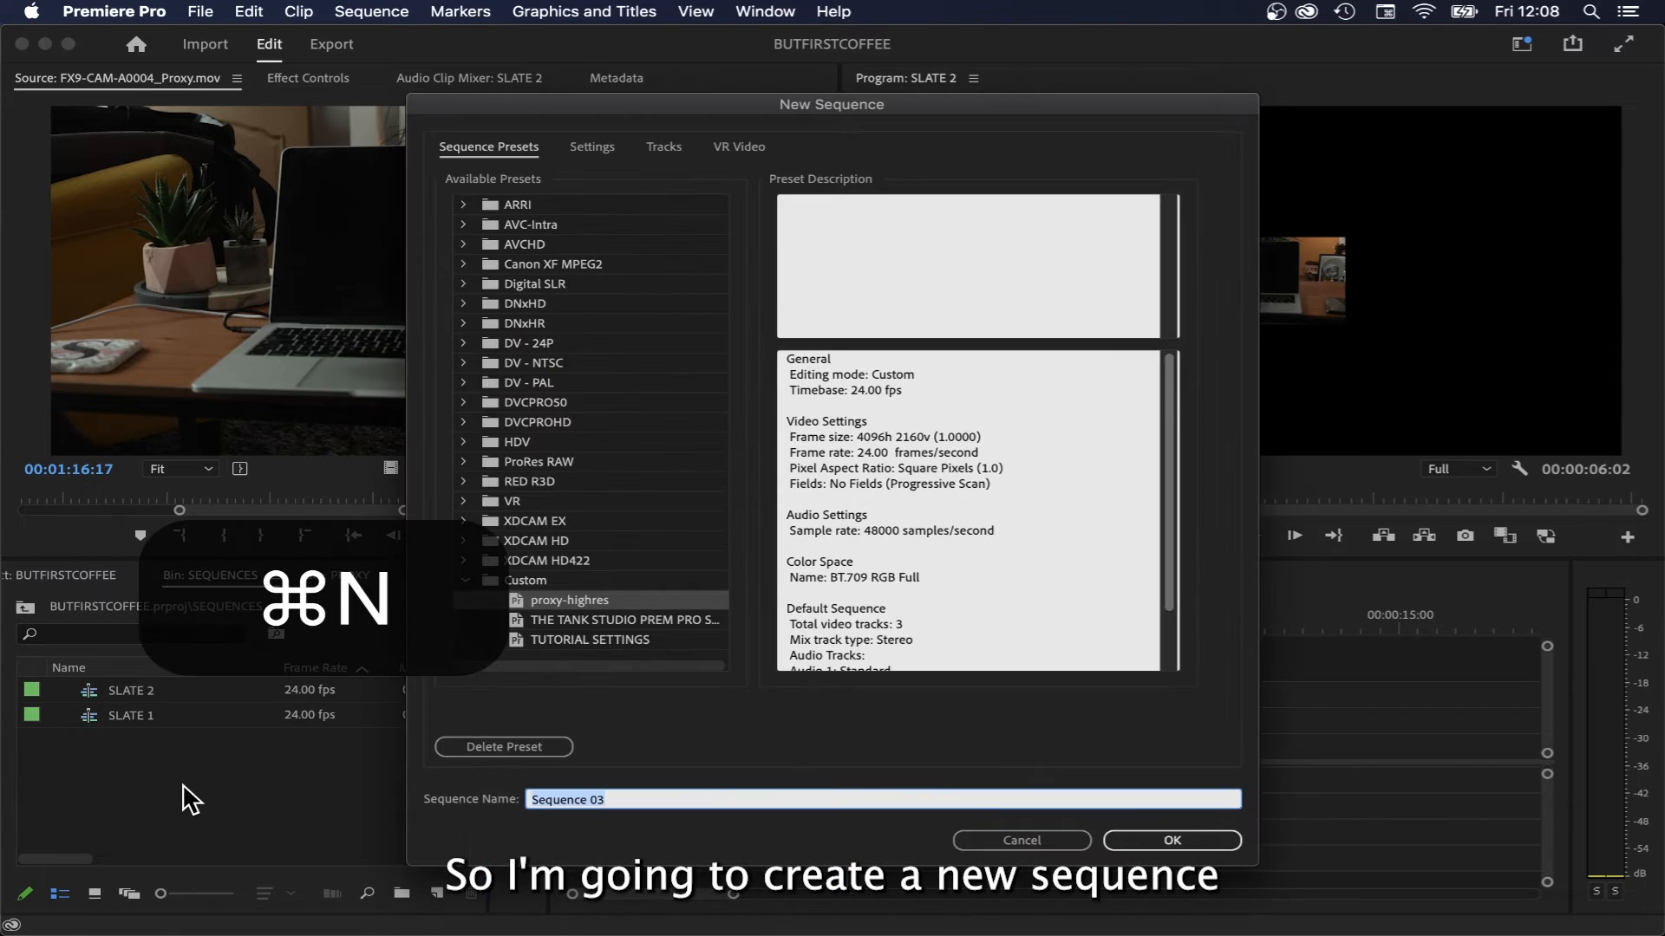
click(561, 595)
drag(638, 800, 470, 804)
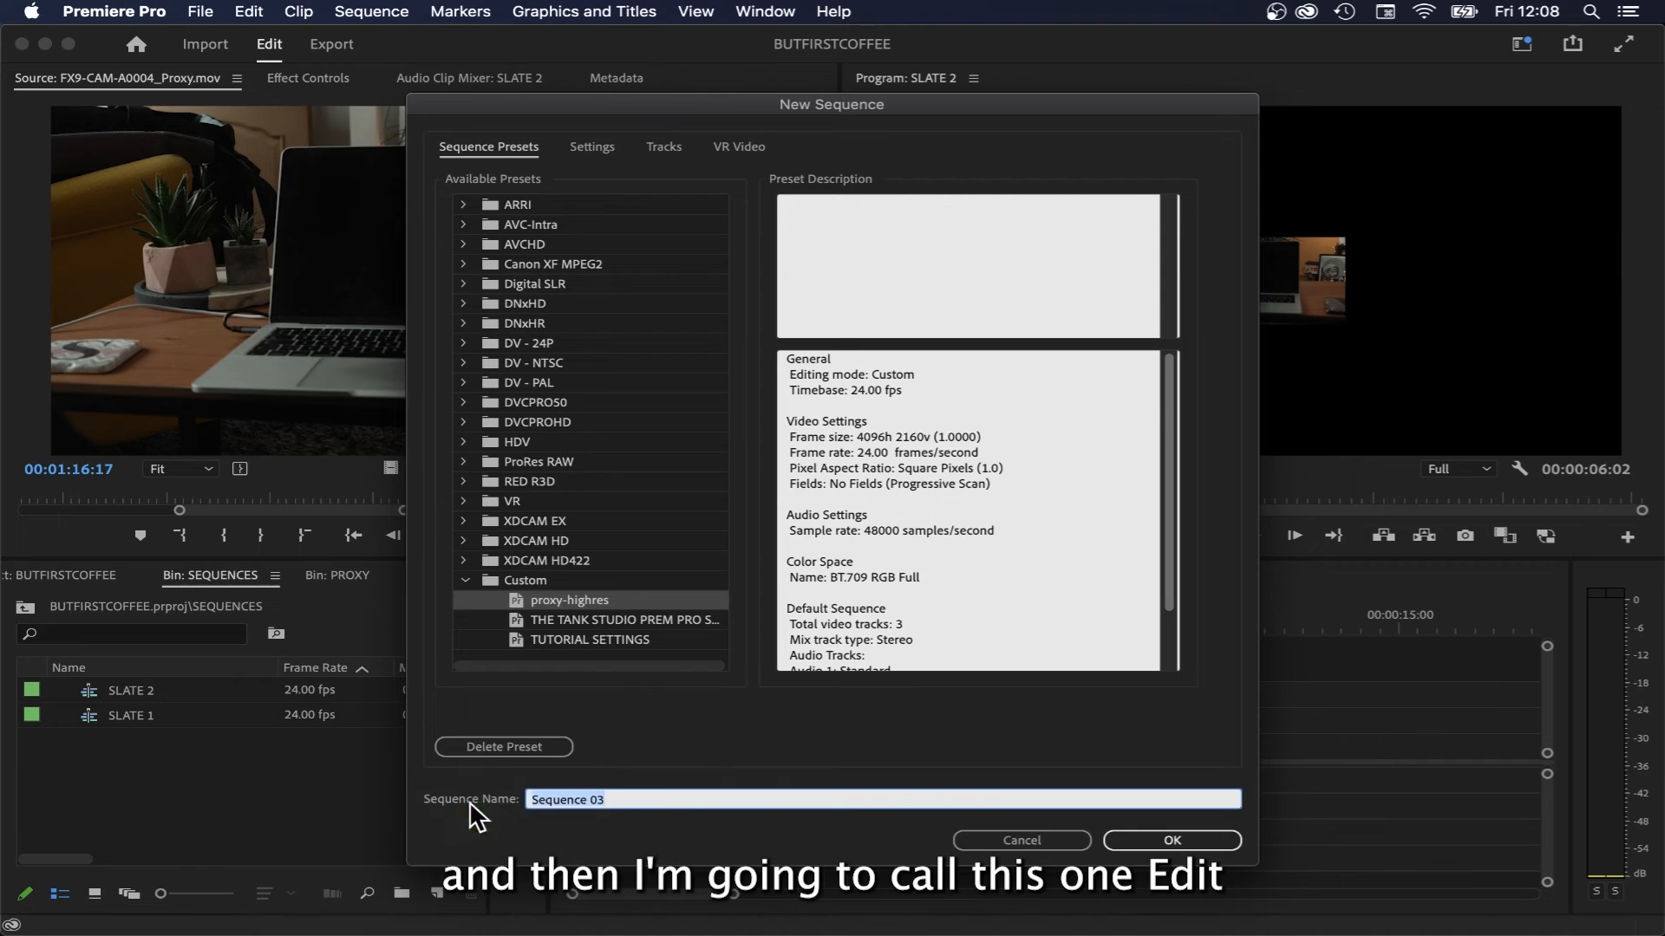
text(ED)
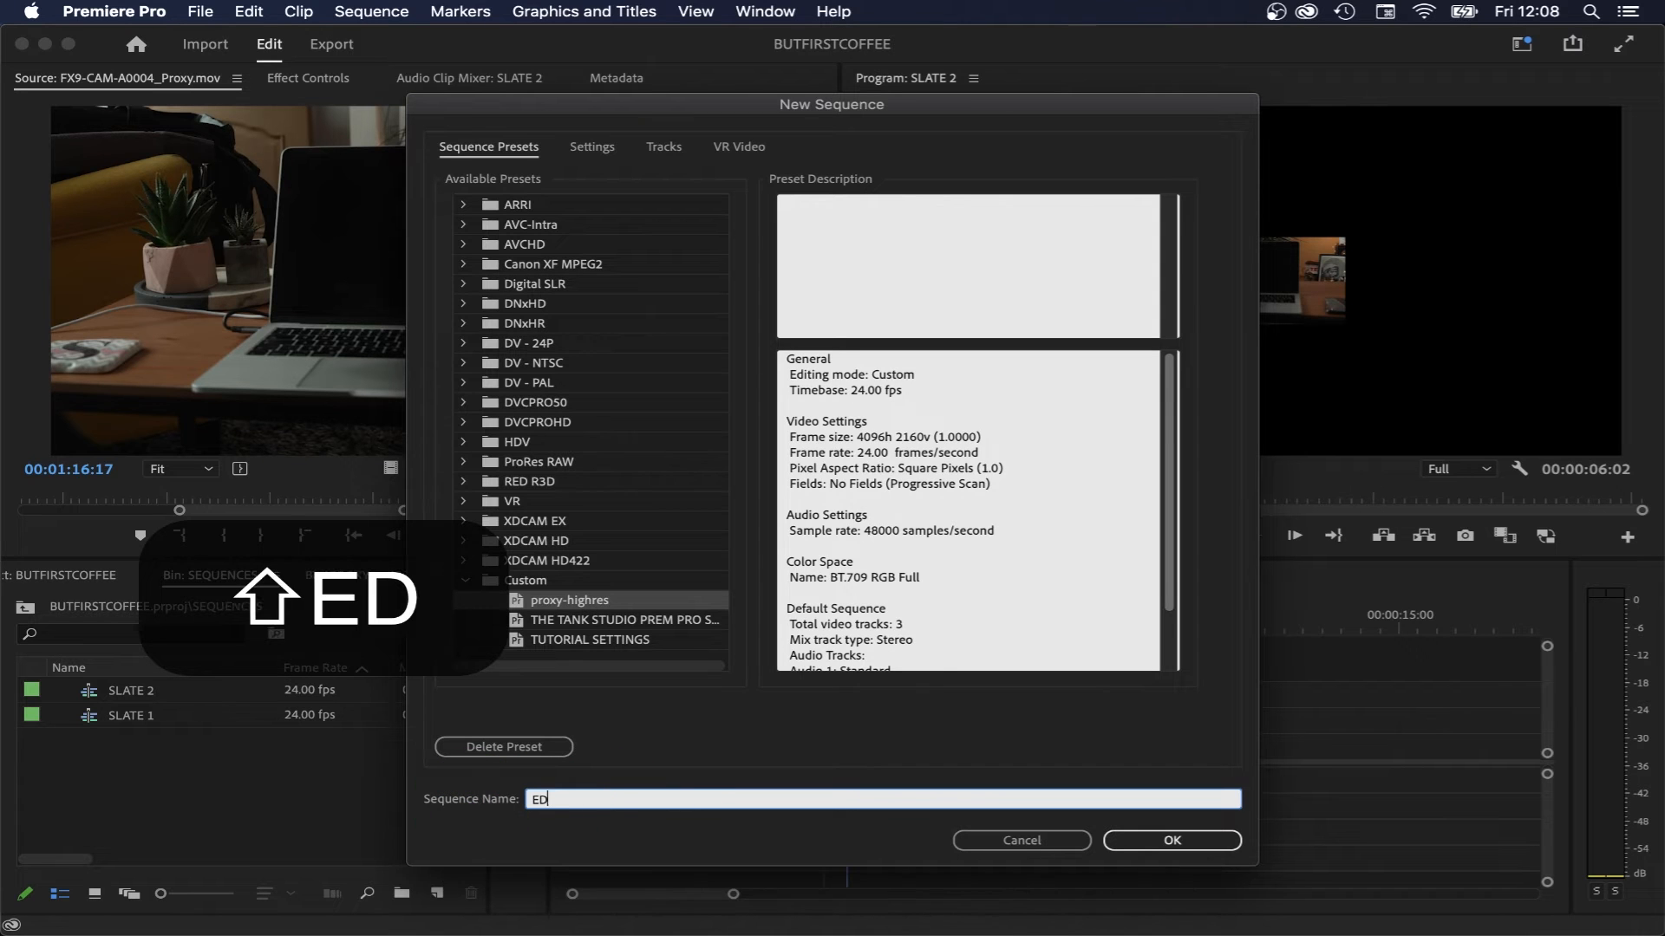
text(IT-)
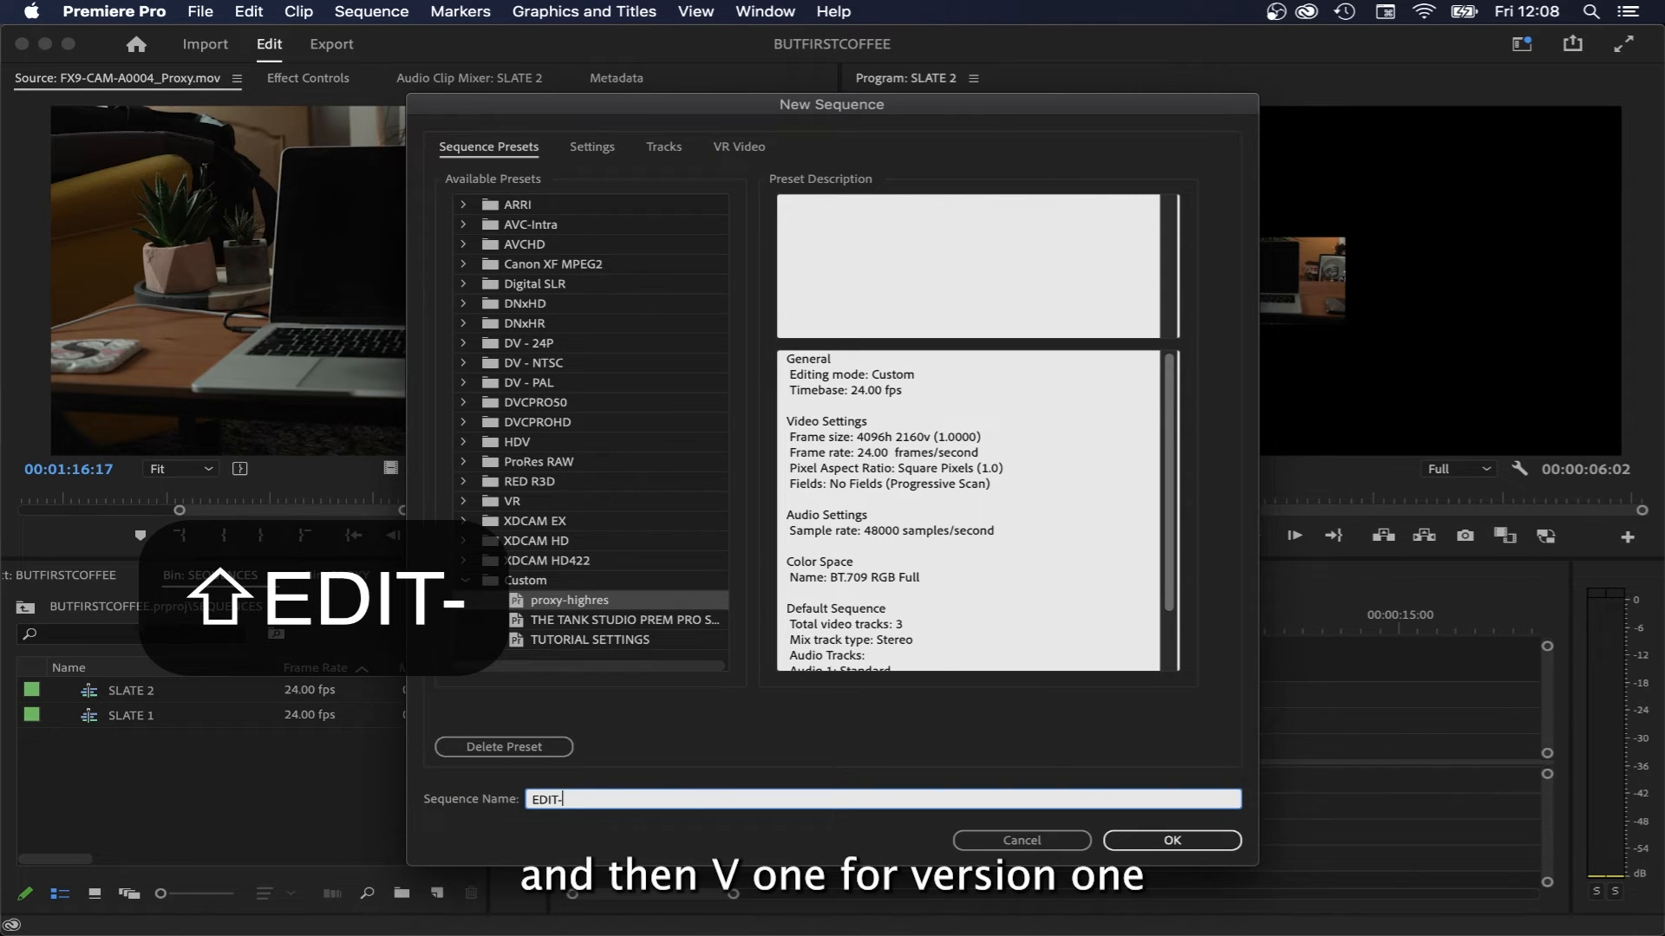
text(v1-R)
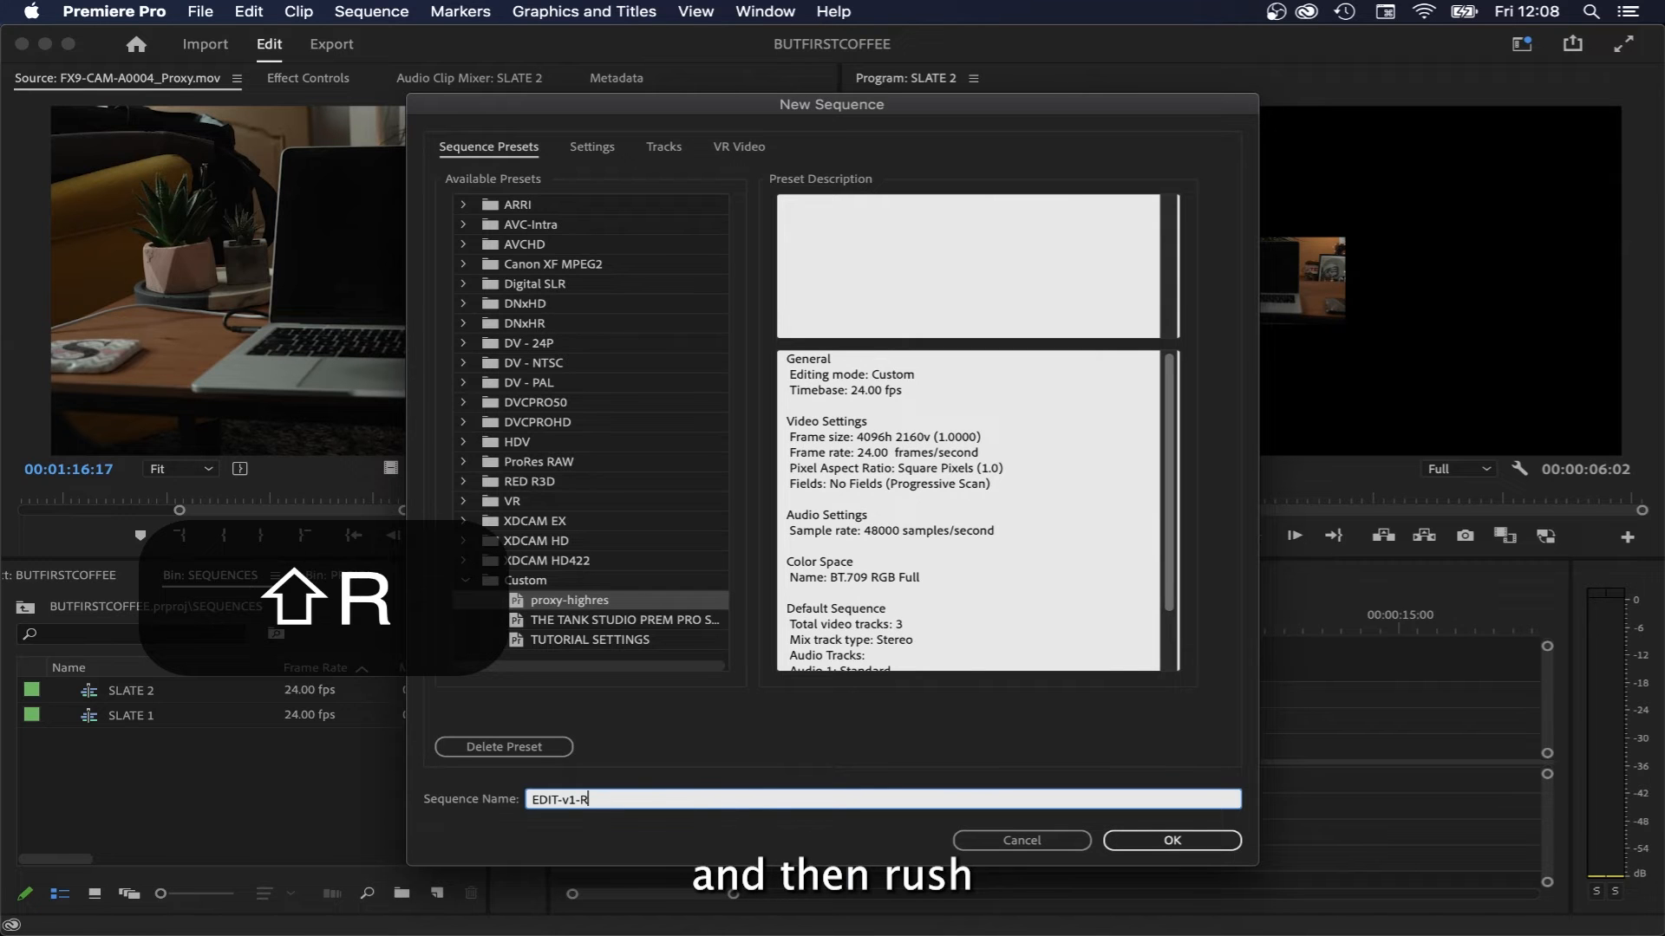
text(USH)
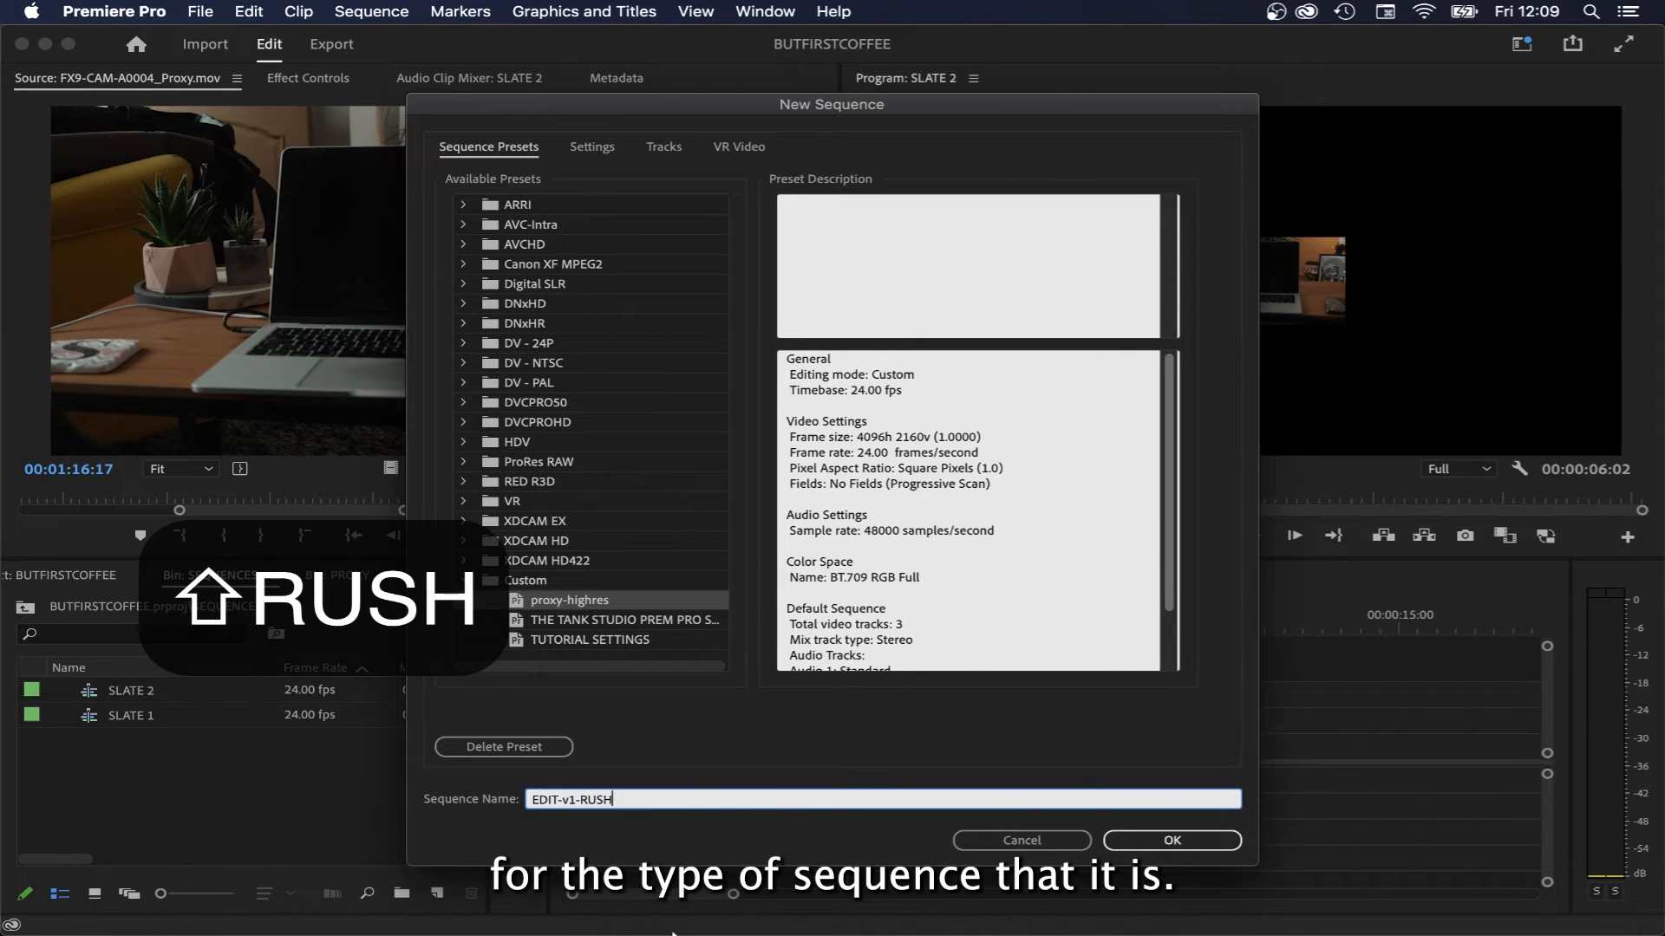
click(1158, 840)
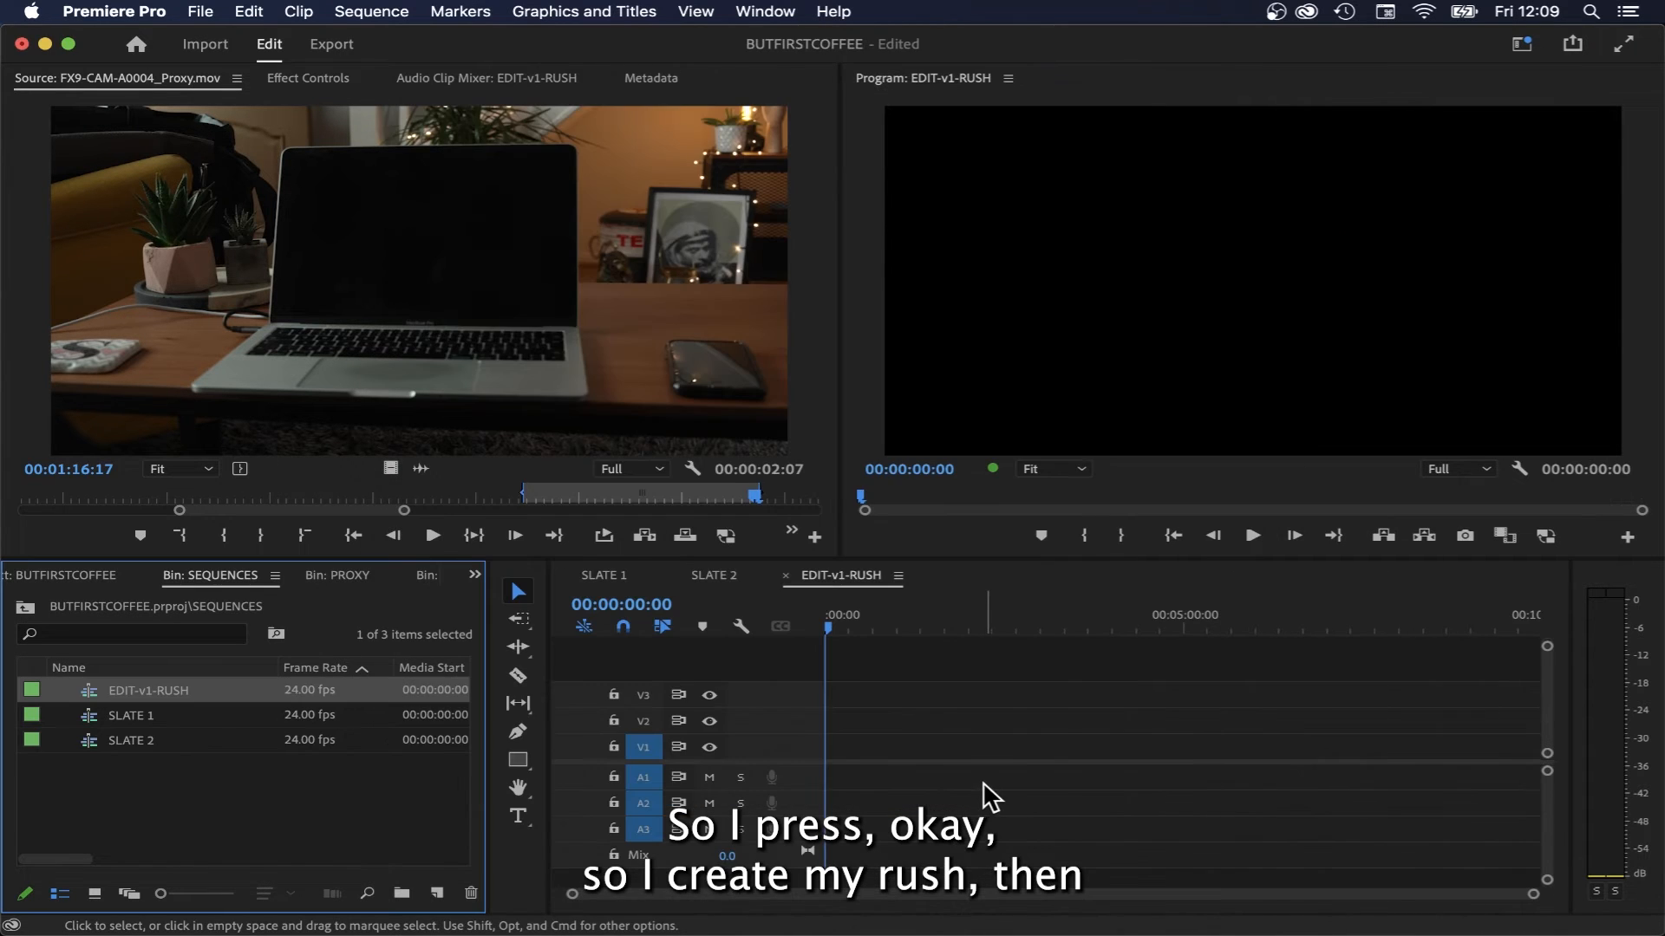
- Open FX9-CAM-A0003_Proxy.mov from the PROXY bin, scrub its marked range and insert it at the start of EDIT-v1-RUSH
click(337, 575)
double_click(130, 700)
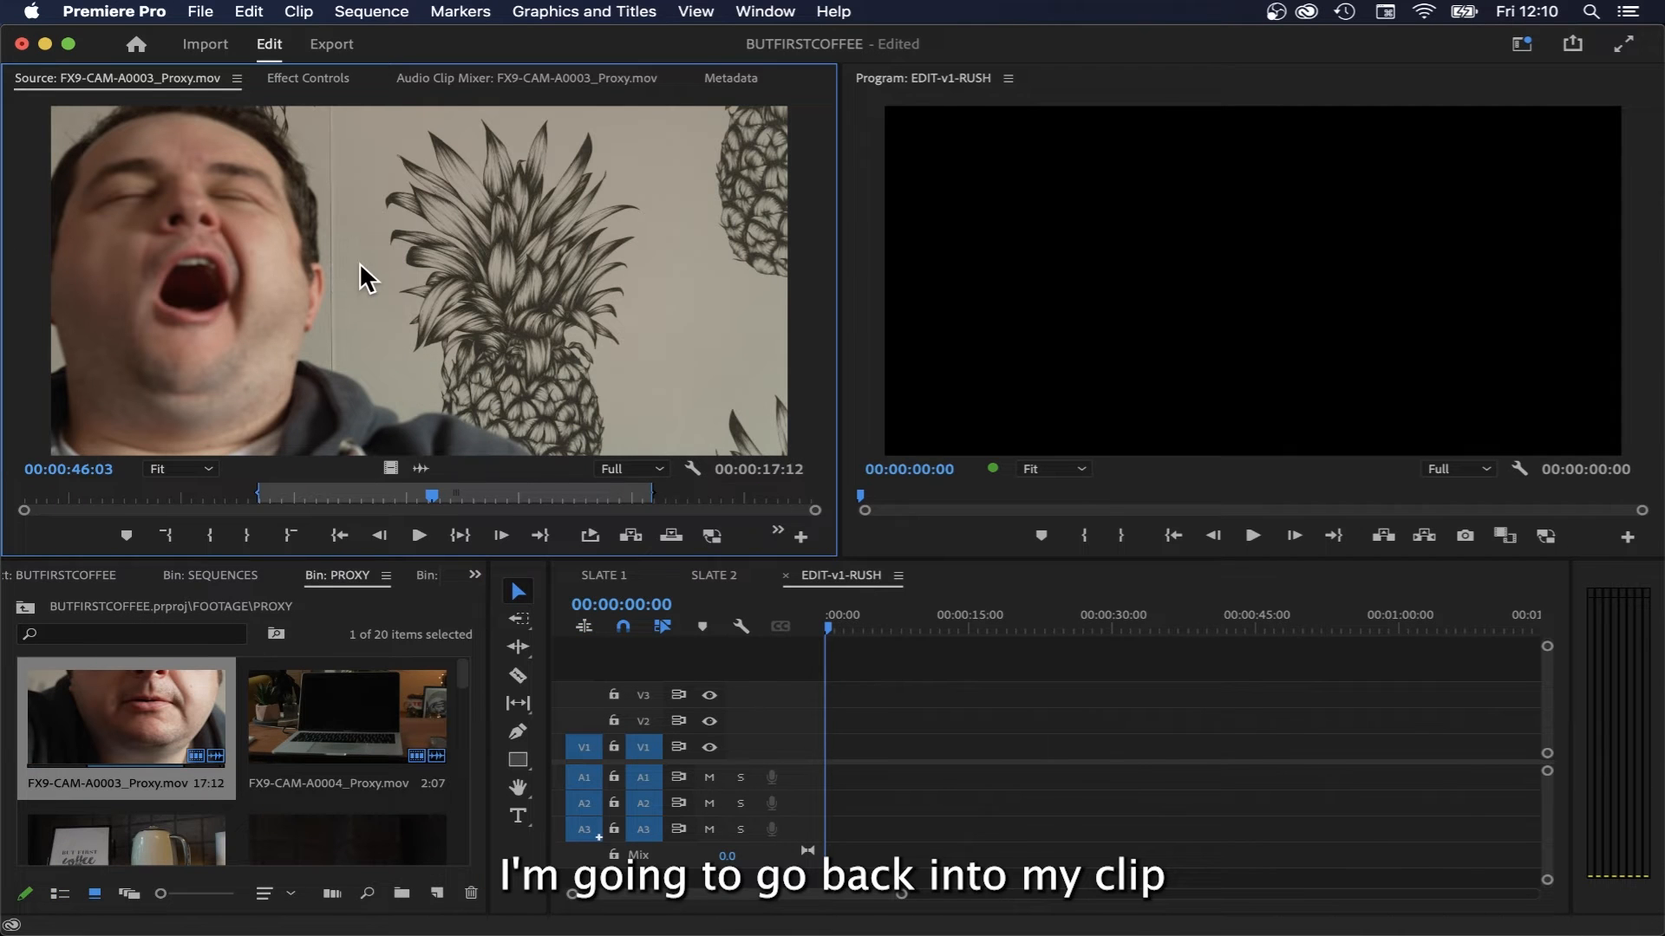
mouse_move(364, 503)
mouse_down()
mouse_move(320, 508)
mouse_move(408, 485)
mouse_move(381, 473)
mouse_up()
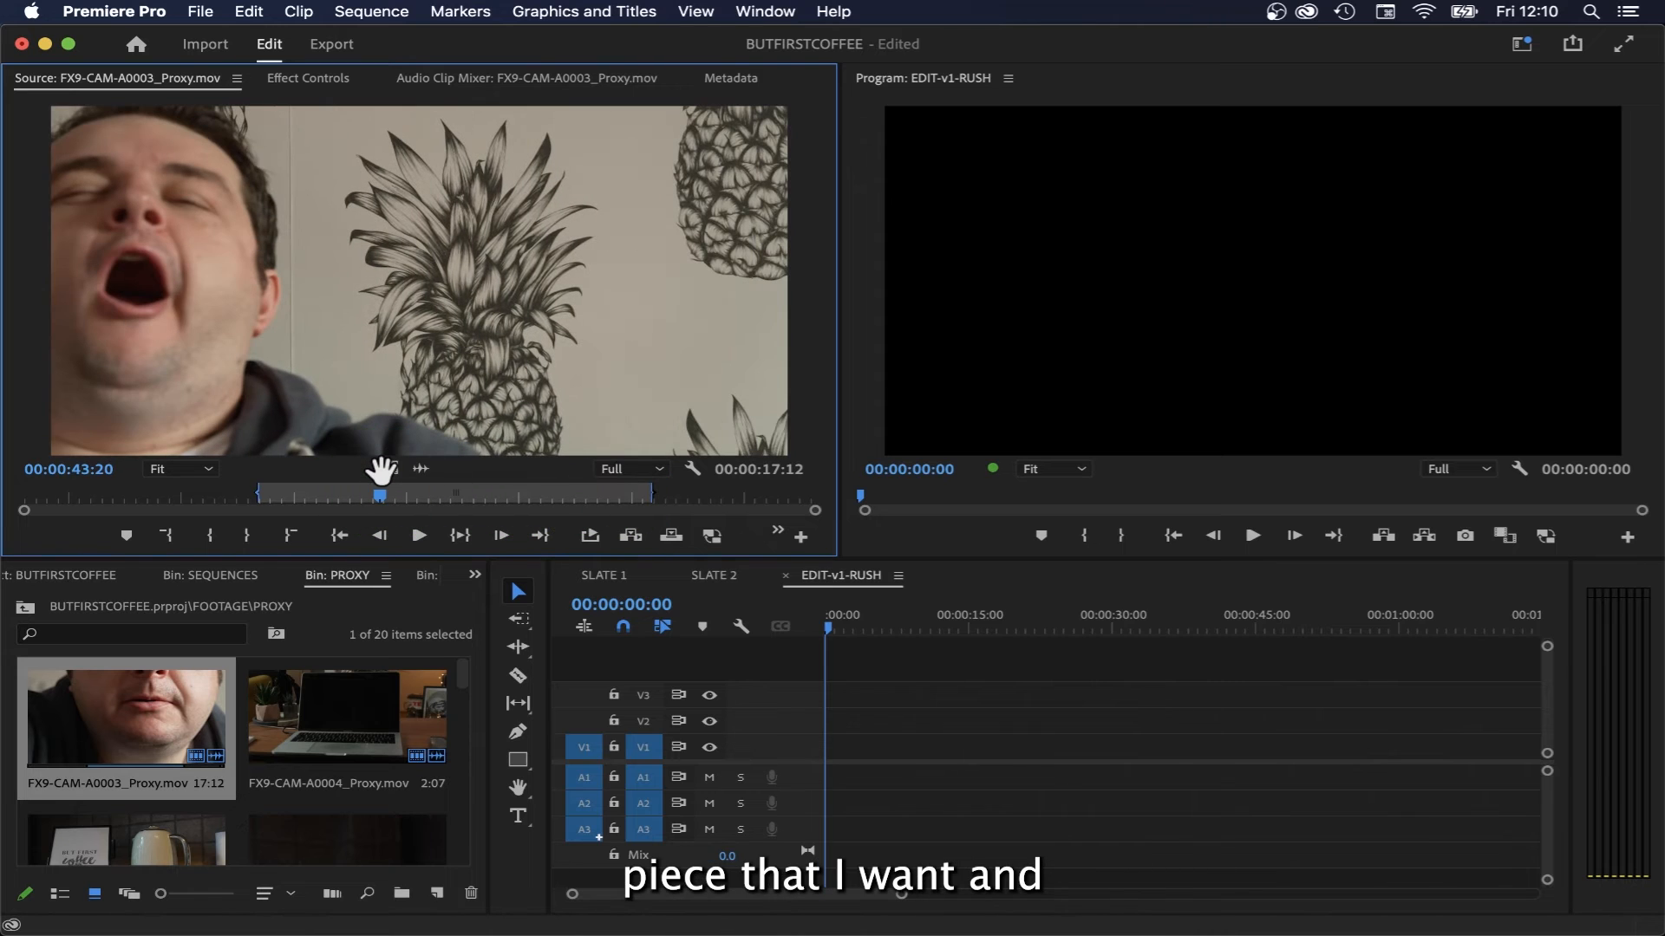
key(comma)
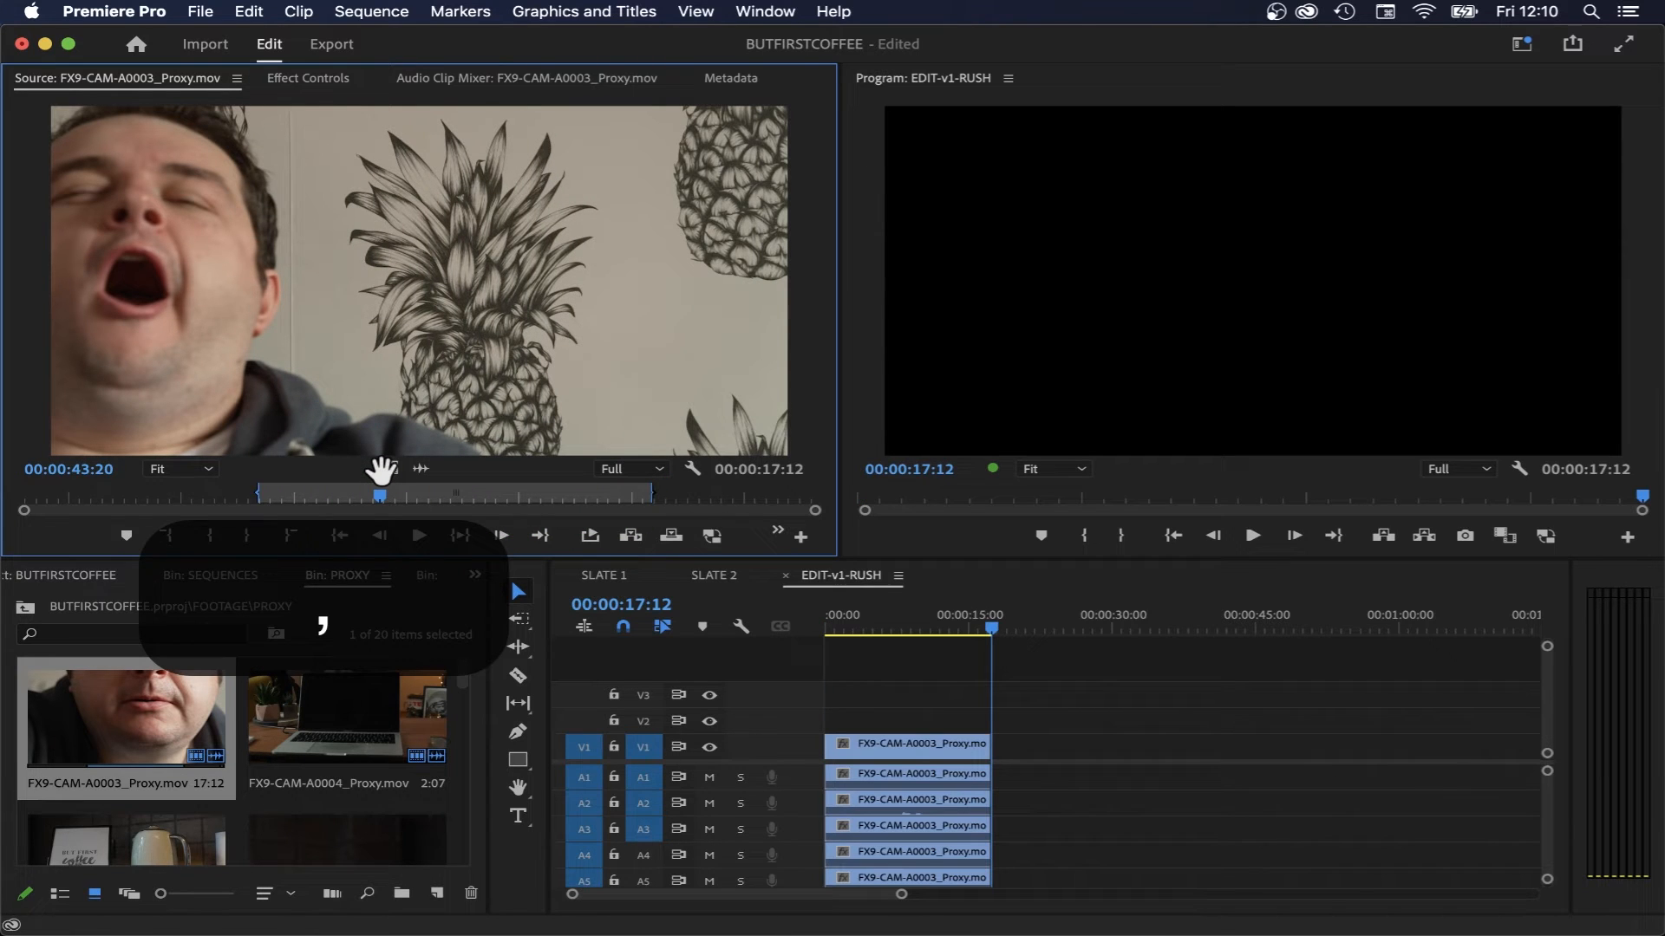
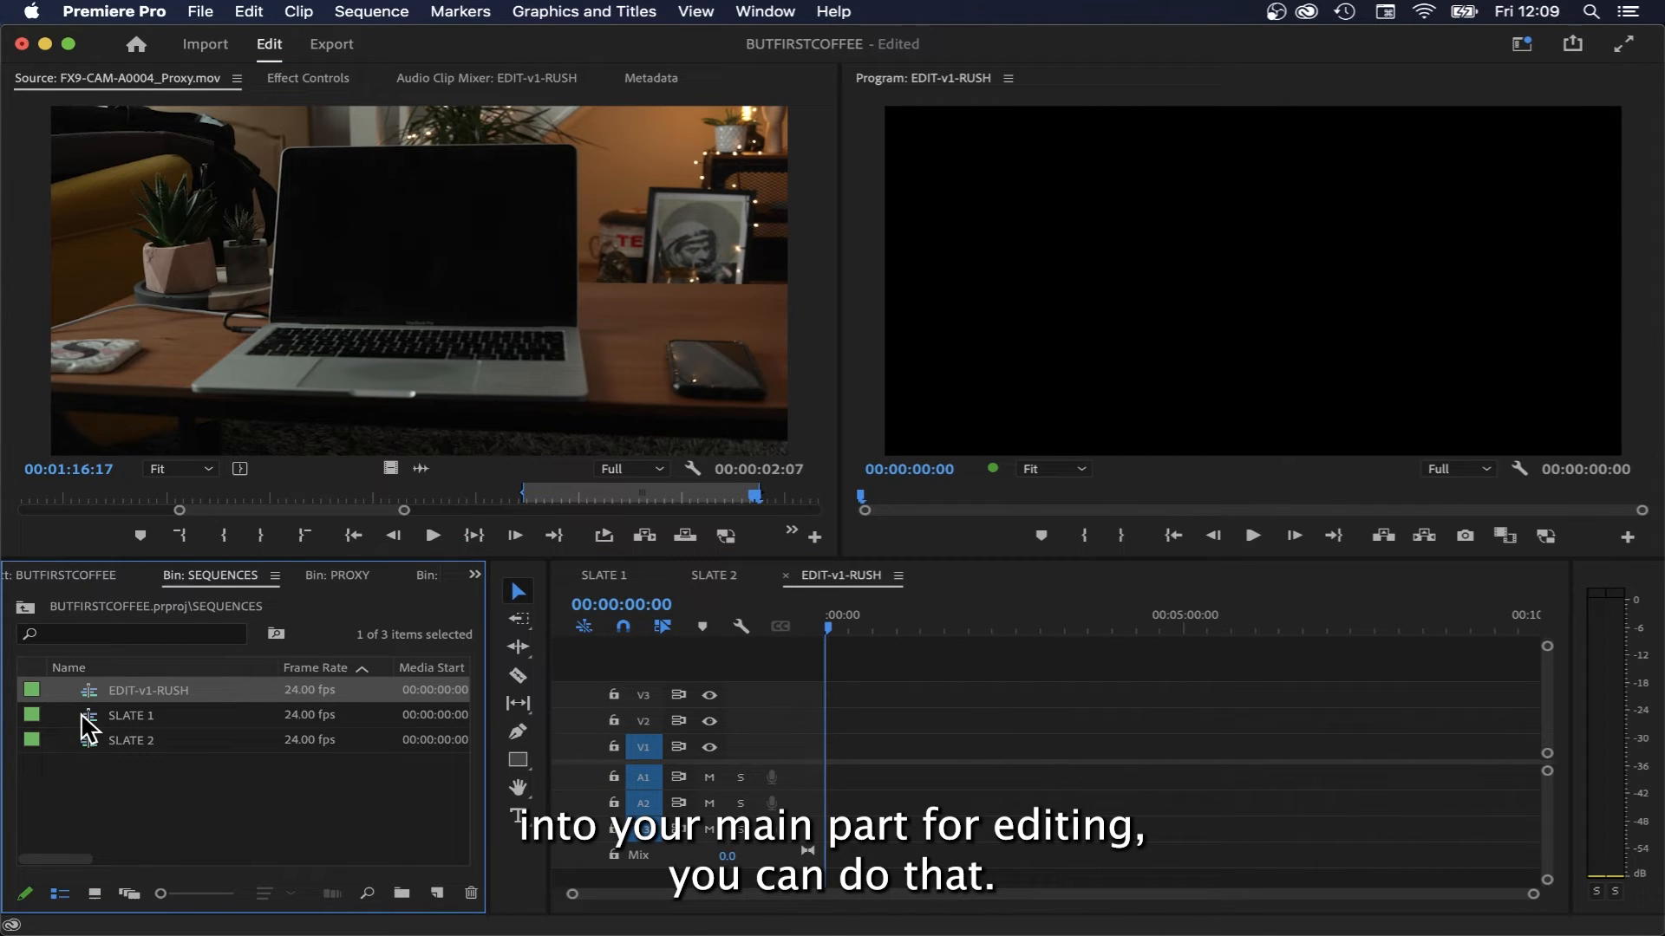
- Try placing SLATE 1 as a nested sequence at the start of EDIT-v1-RUSH
click(92, 714)
drag(91, 714, 826, 763)
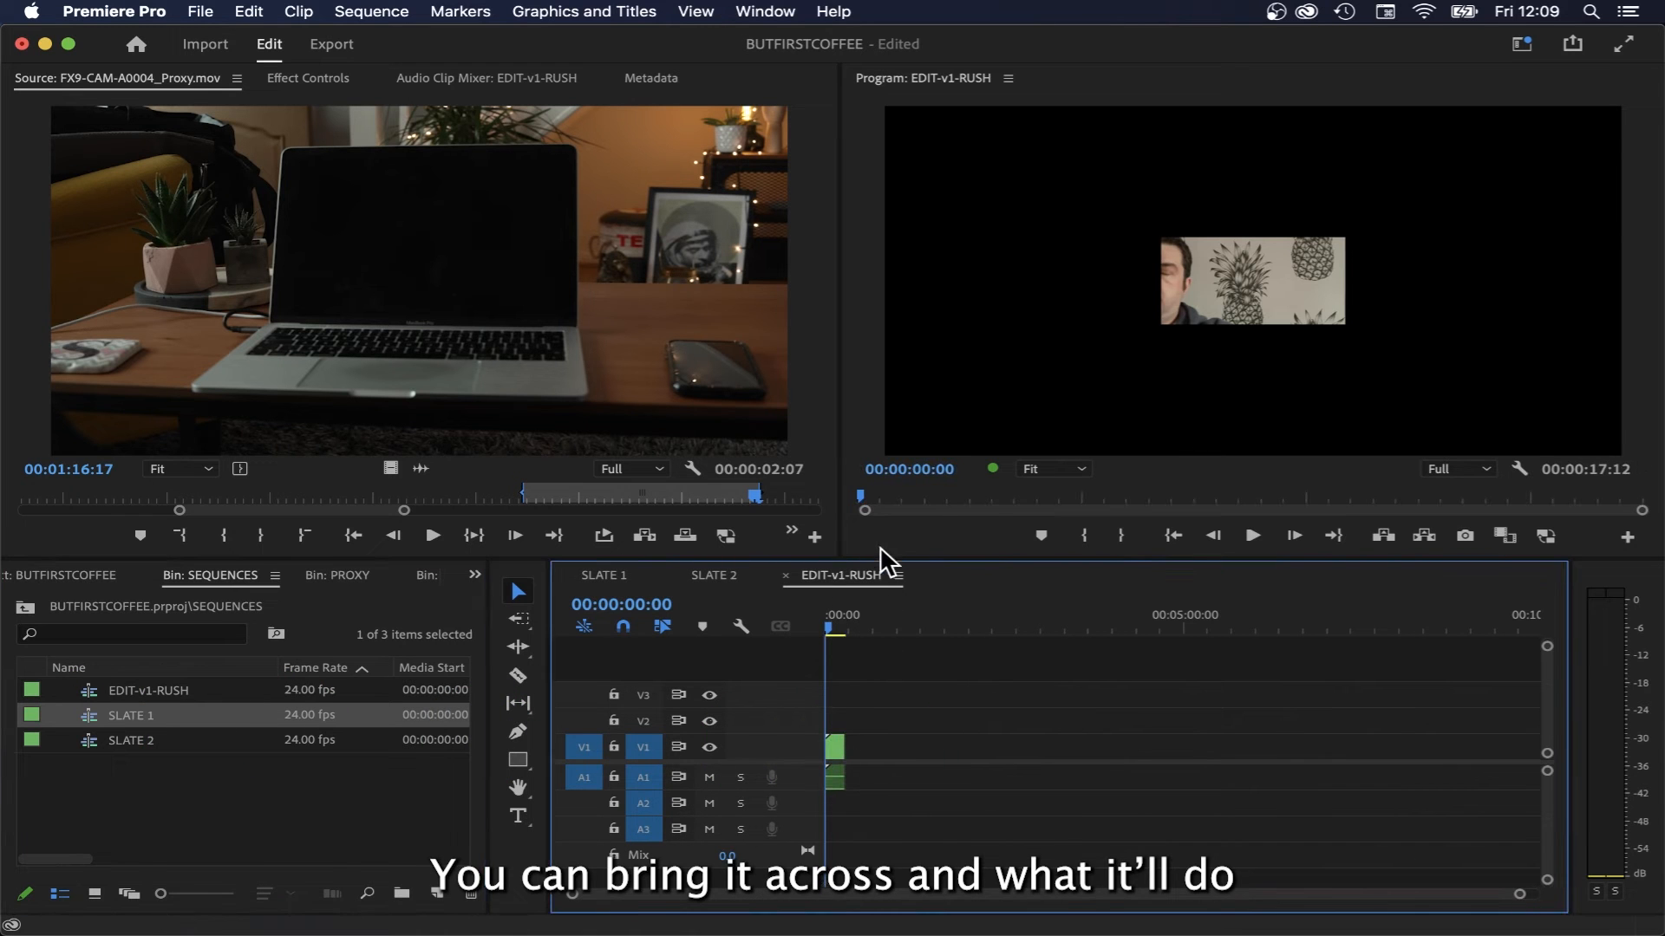
mouse_move(831, 622)
mouse_down()
mouse_move(851, 628)
mouse_move(823, 628)
mouse_up()
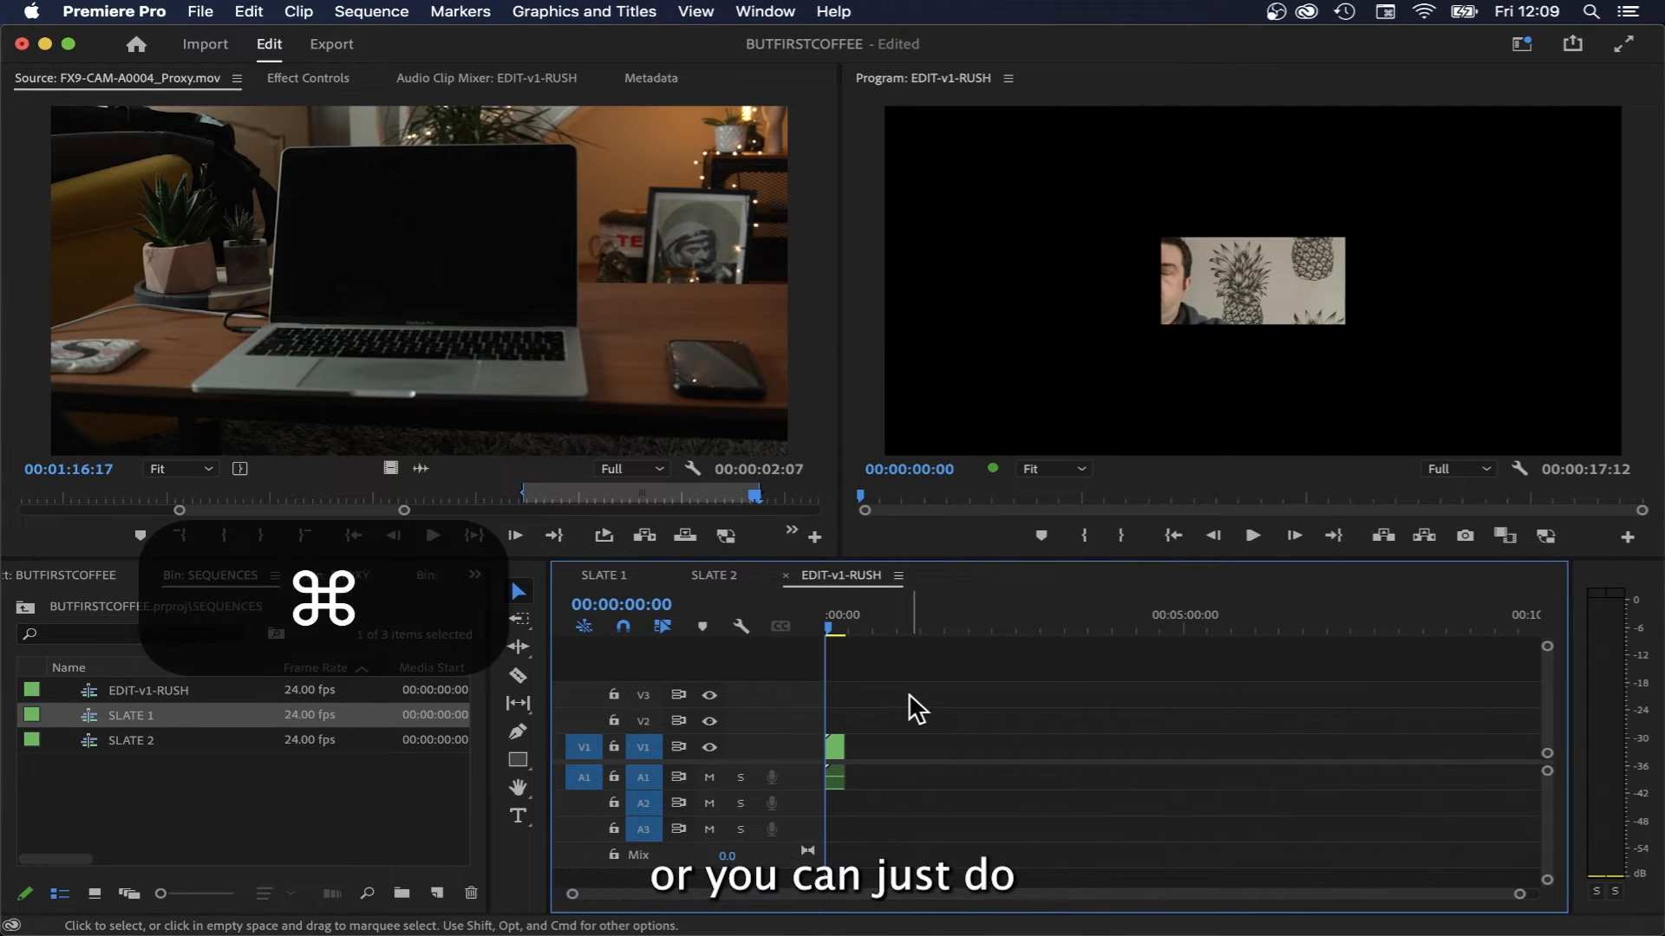
key(super+z)
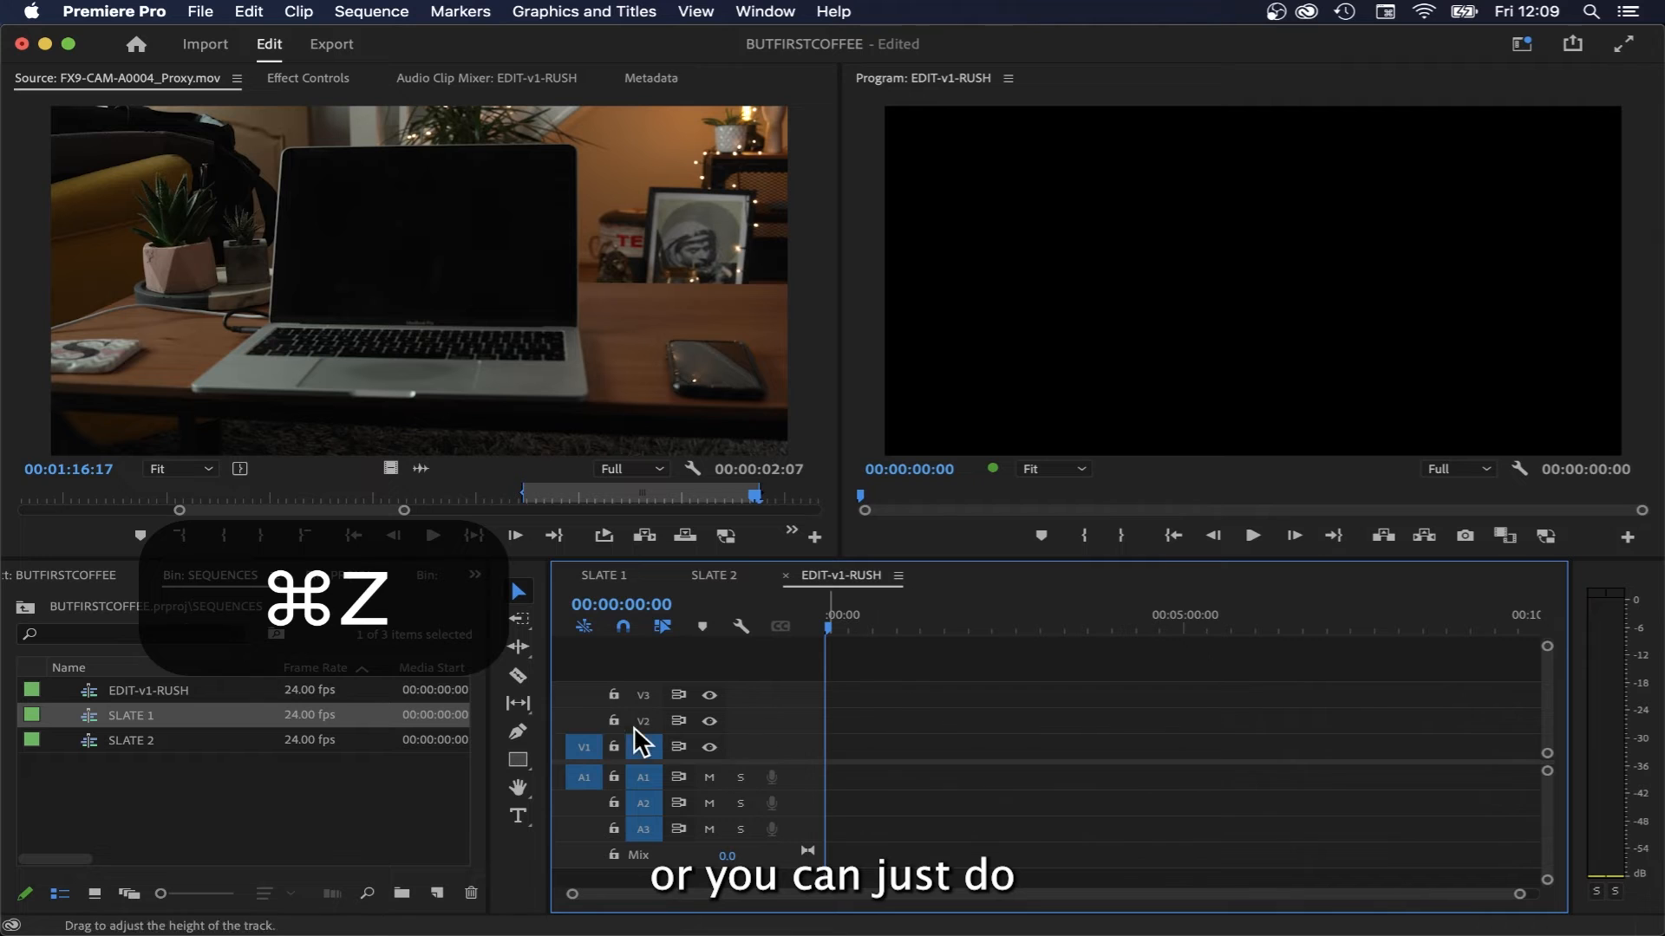
- Turn off nesting for inserted sequences and try adding SLATE 1 to EDIT-v1-RUSH as individual clips, keeping the existing settings
click(584, 626)
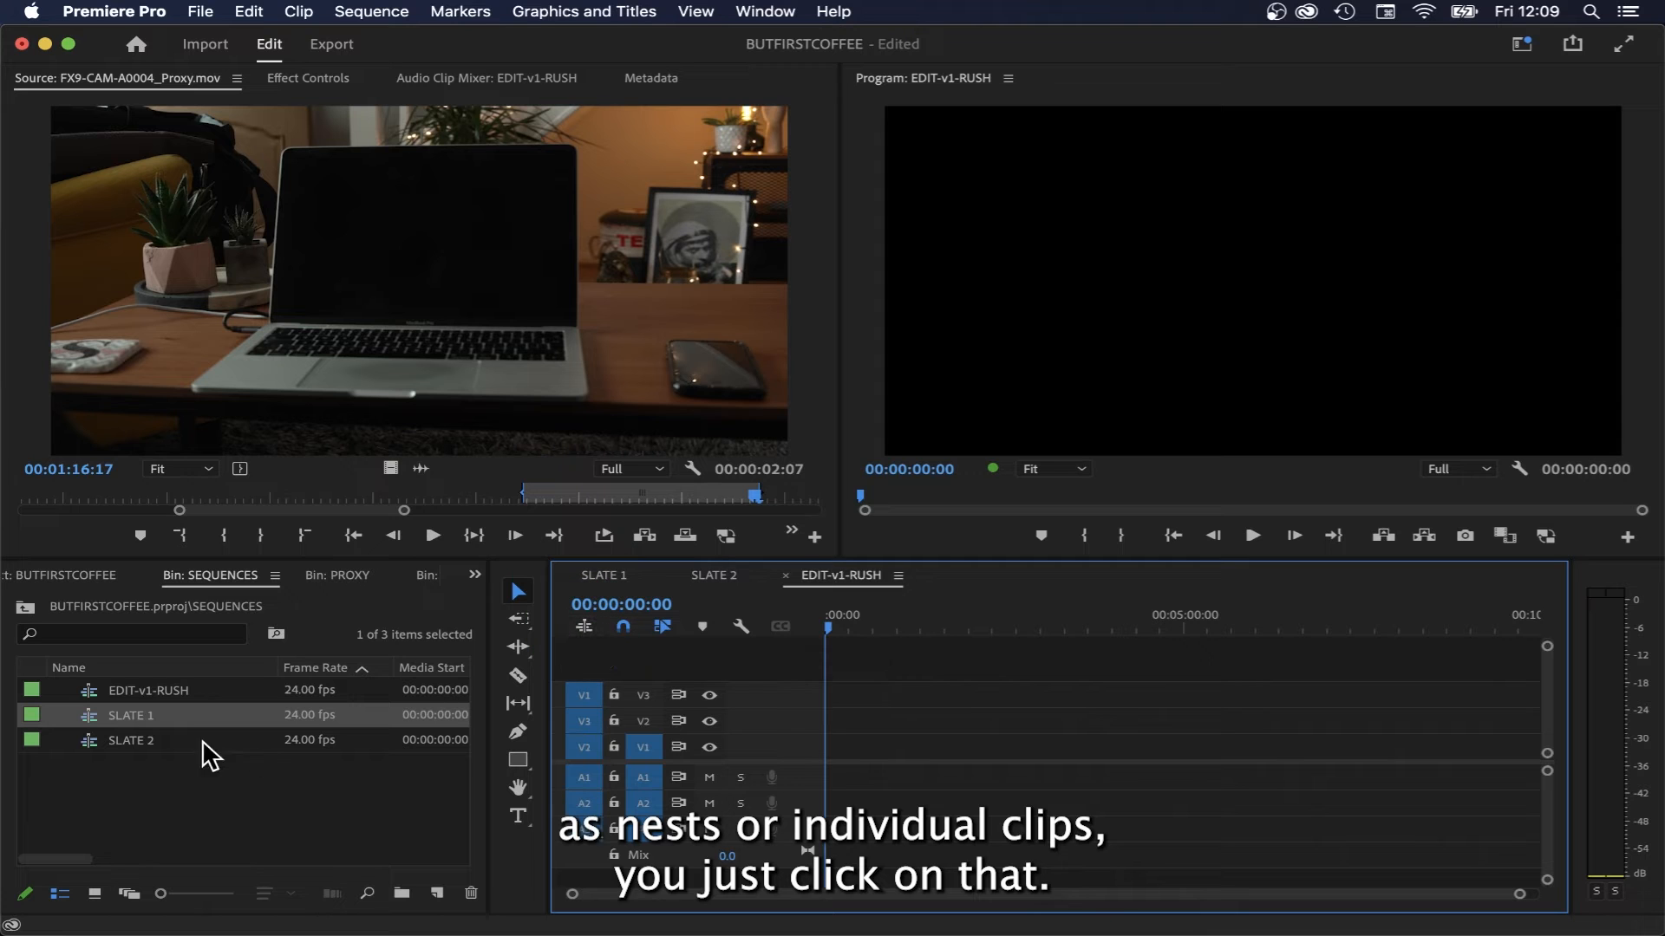
drag(93, 719, 878, 709)
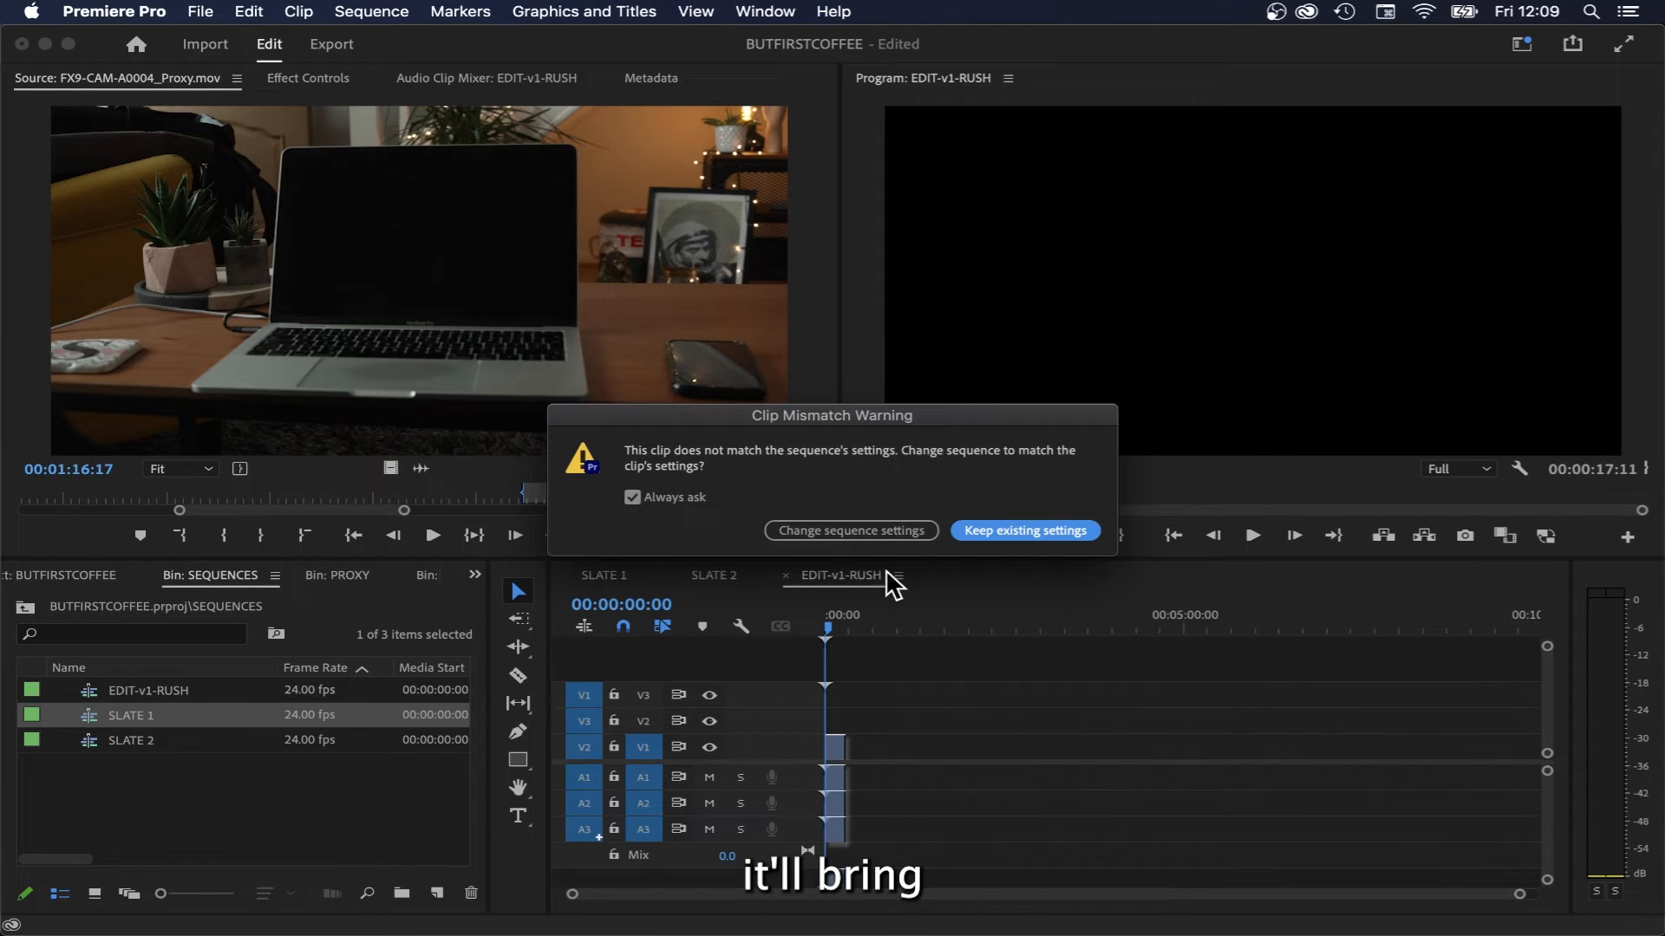
click(1004, 529)
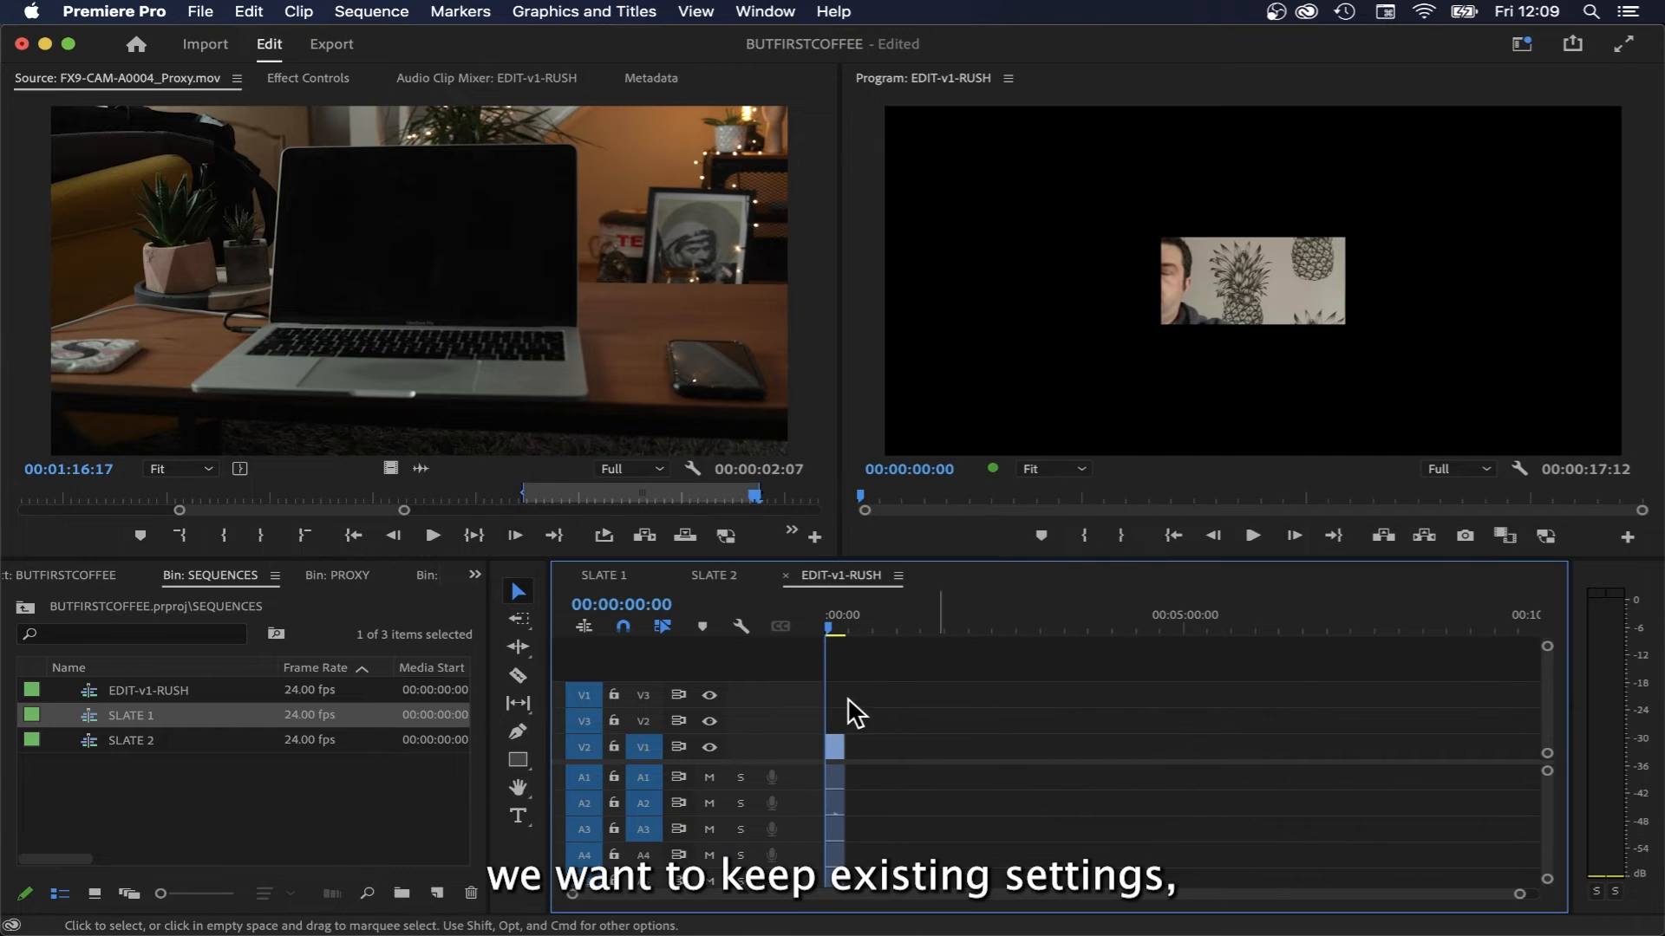
drag(850, 631, 834, 626)
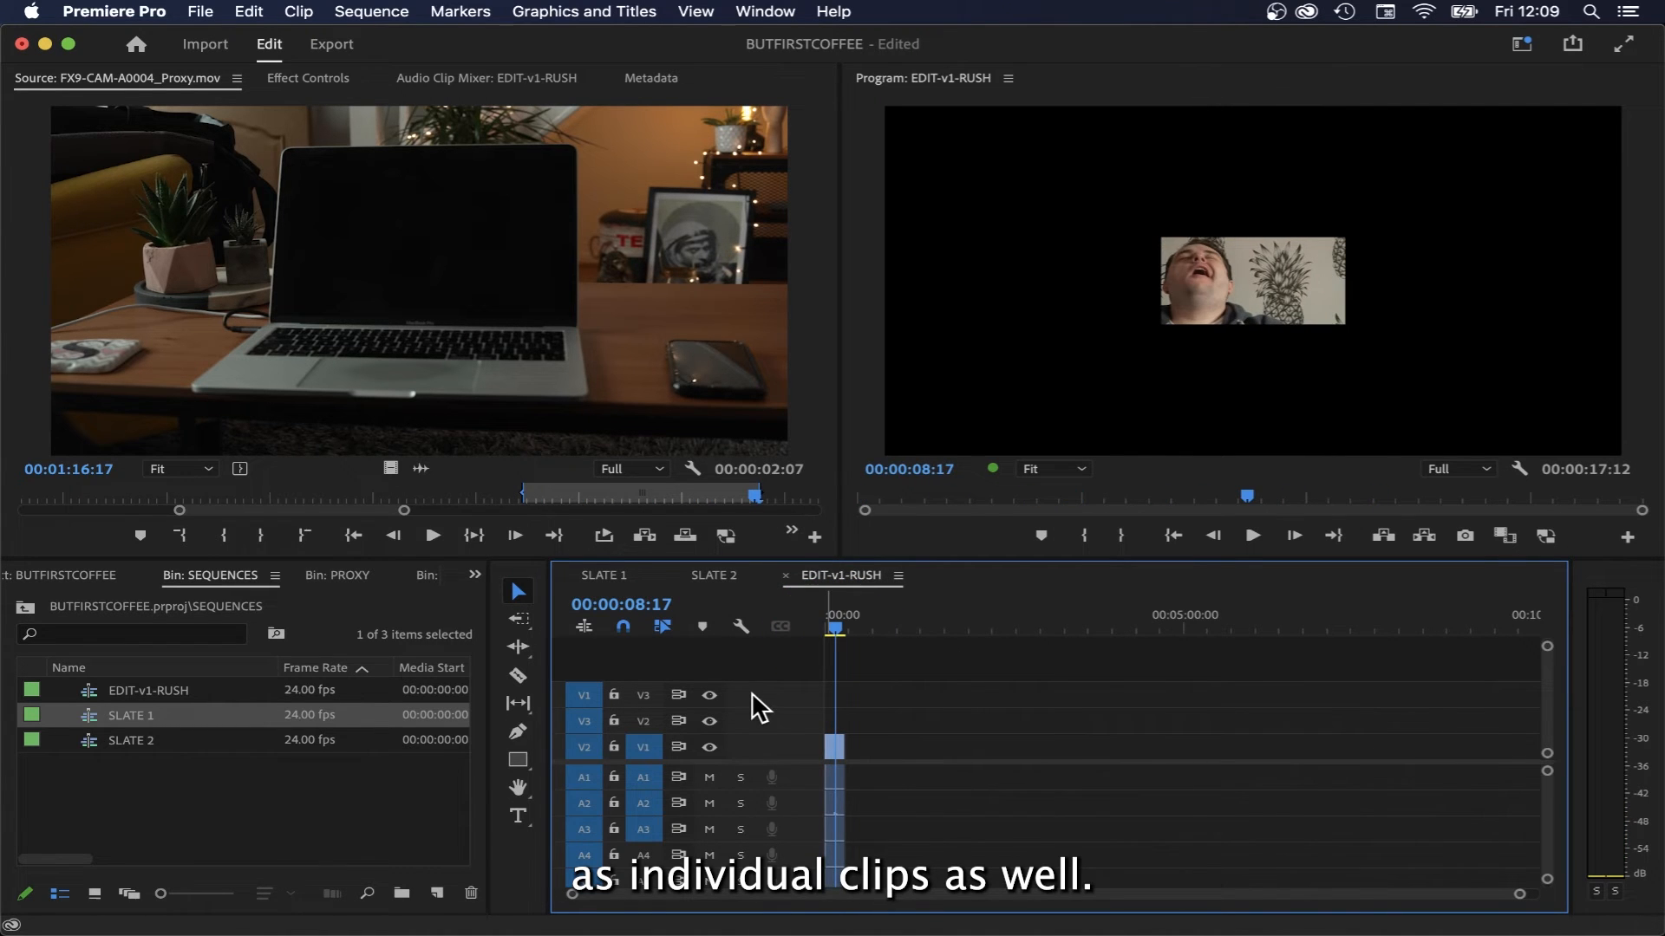
key(super+z)
- Try adding SLATE 2 to EDIT-v1-RUSH as individual clips, keeping the existing sequence settings, and examine its clips
click(128, 740)
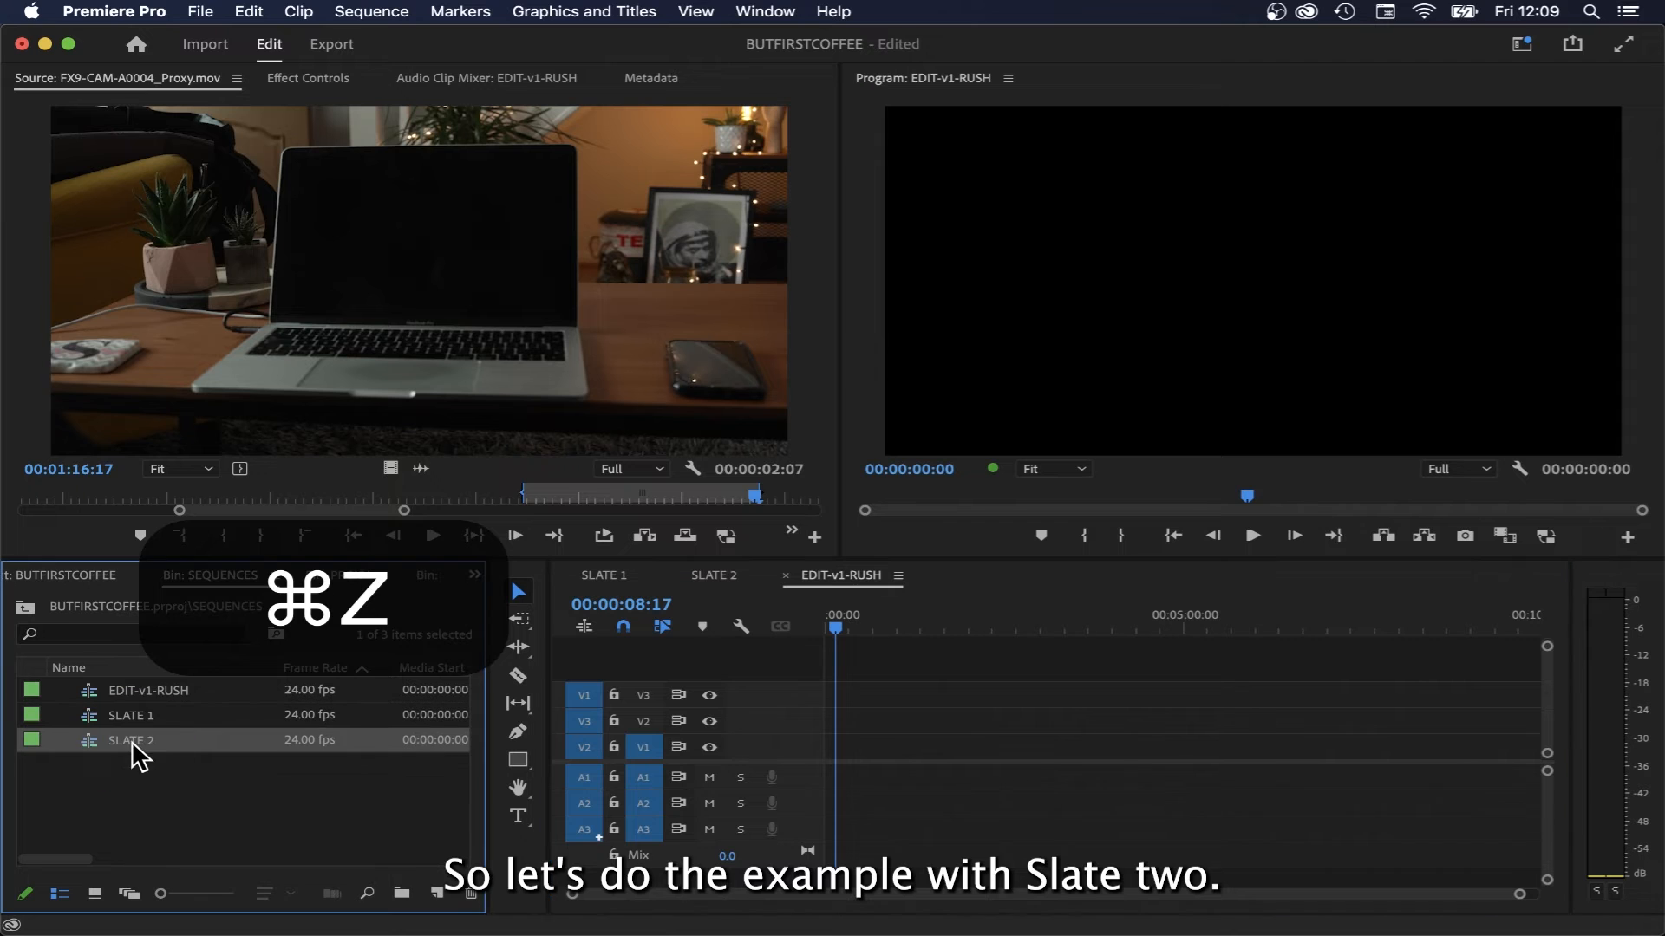
drag(123, 737, 856, 756)
click(1021, 533)
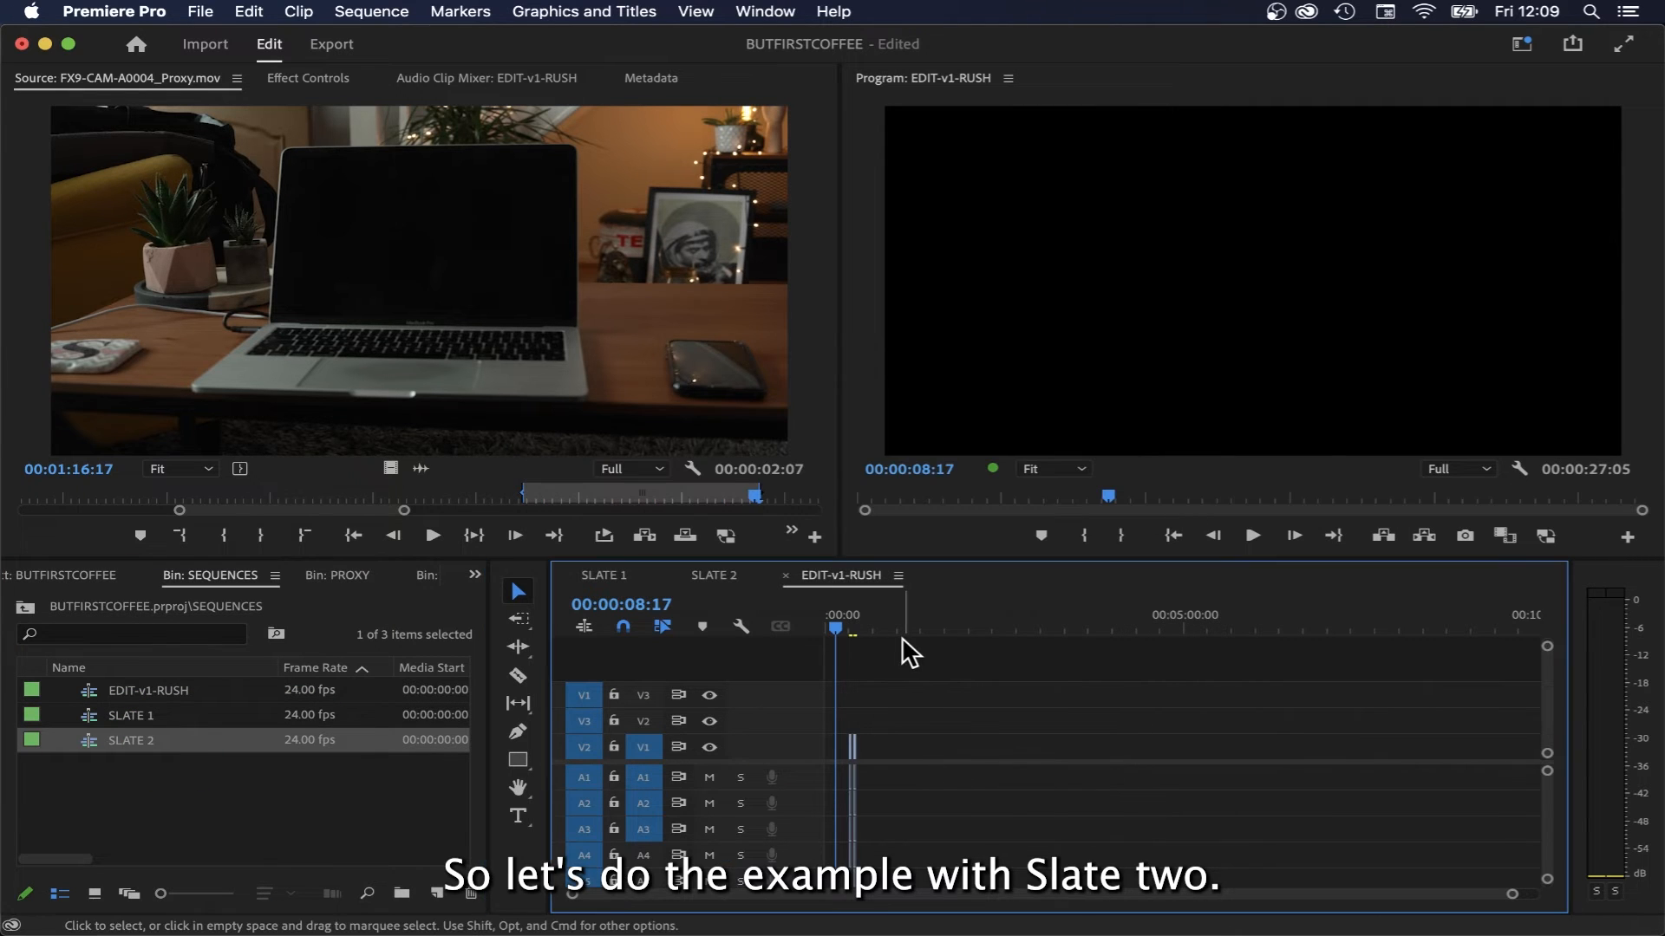
key(equal)
key(equal)
key(equal)
mouse_move(1063, 626)
mouse_down()
mouse_move(1096, 626)
mouse_move(1019, 623)
mouse_move(1073, 623)
mouse_up()
- Mark FX9-CAM-A0004_Proxy.mov from 00:01:22:22 to 00:01:27:02 and insert the range after the first clip in EDIT-v1-RUSH
key(i)
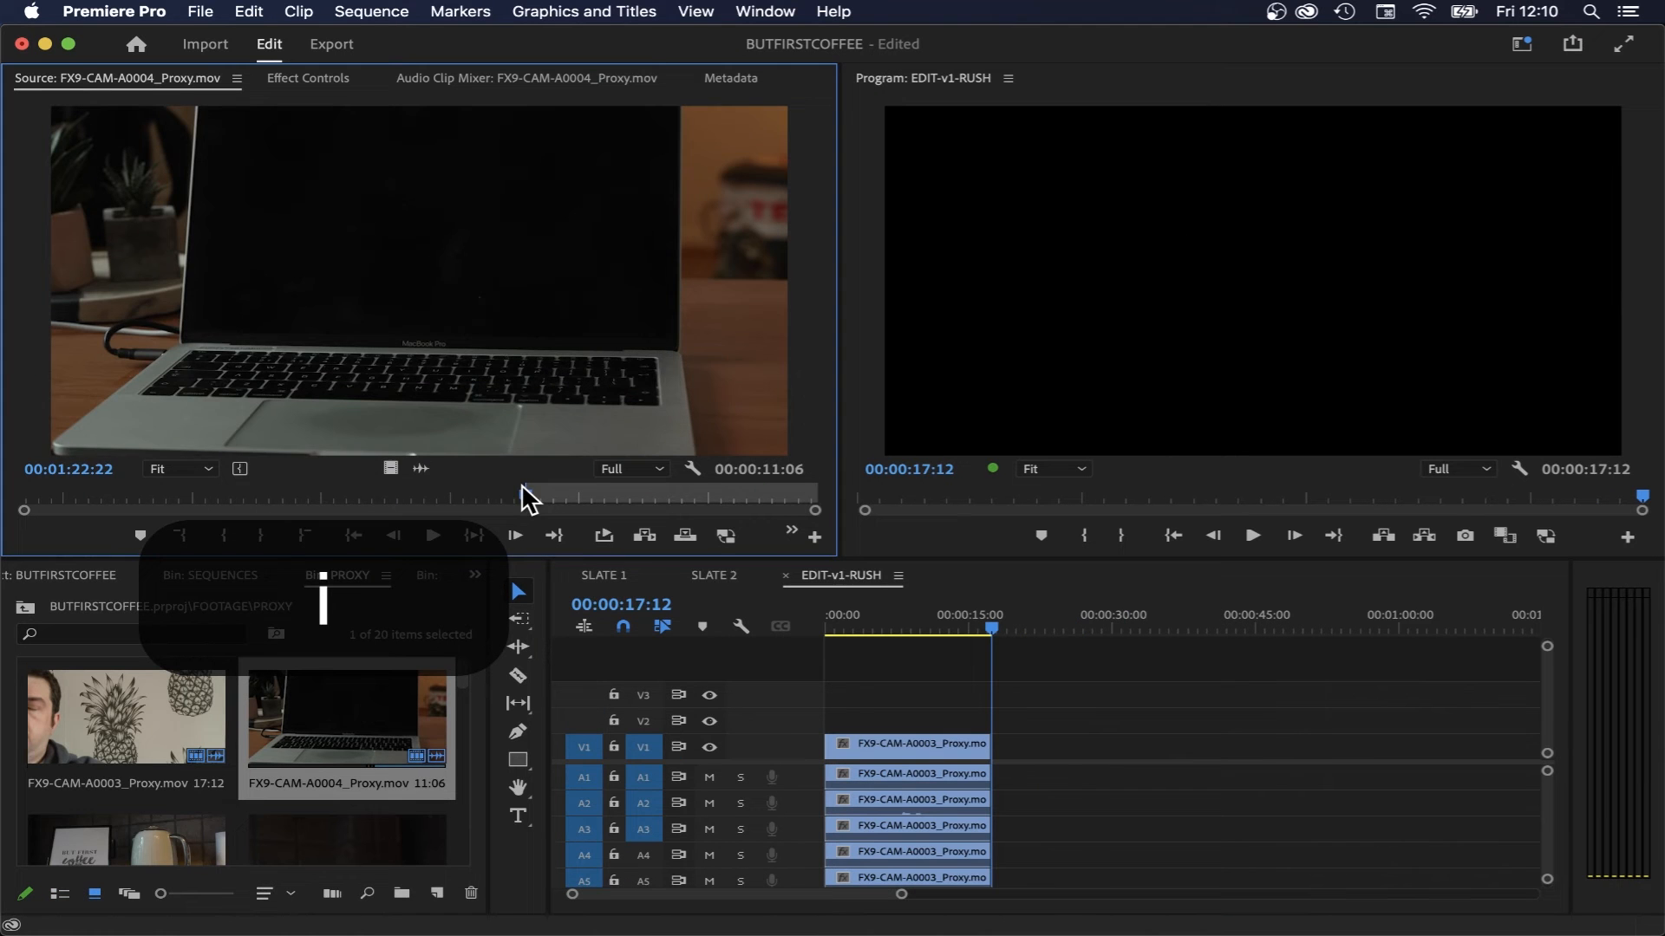
key(space)
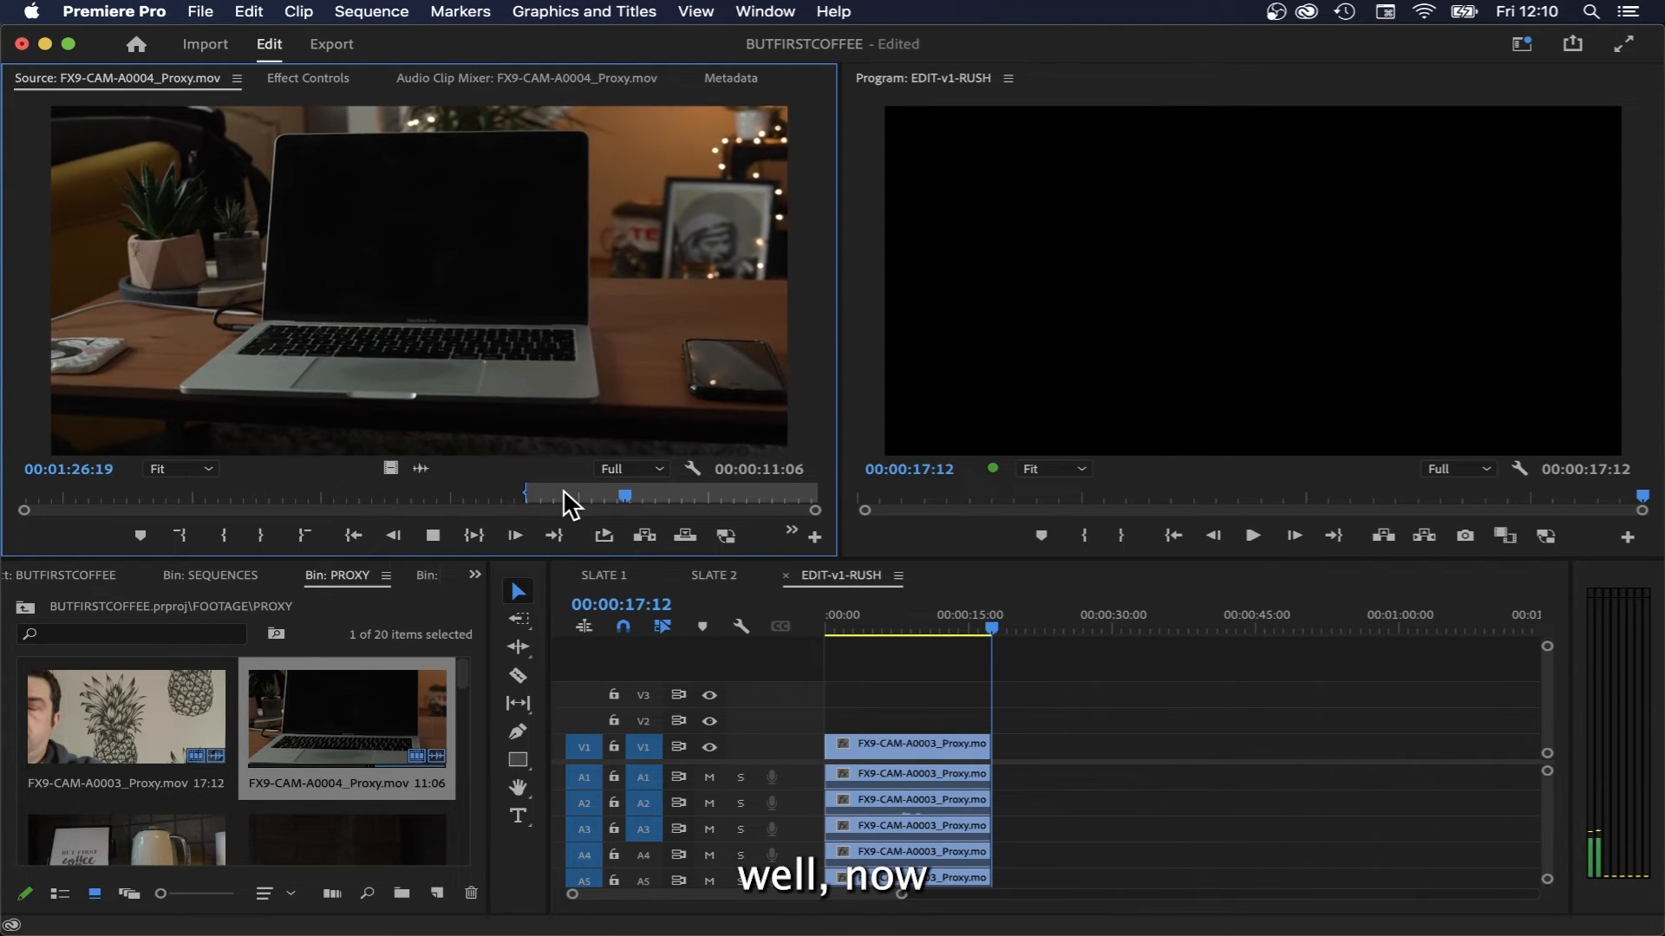
key(space)
key(o)
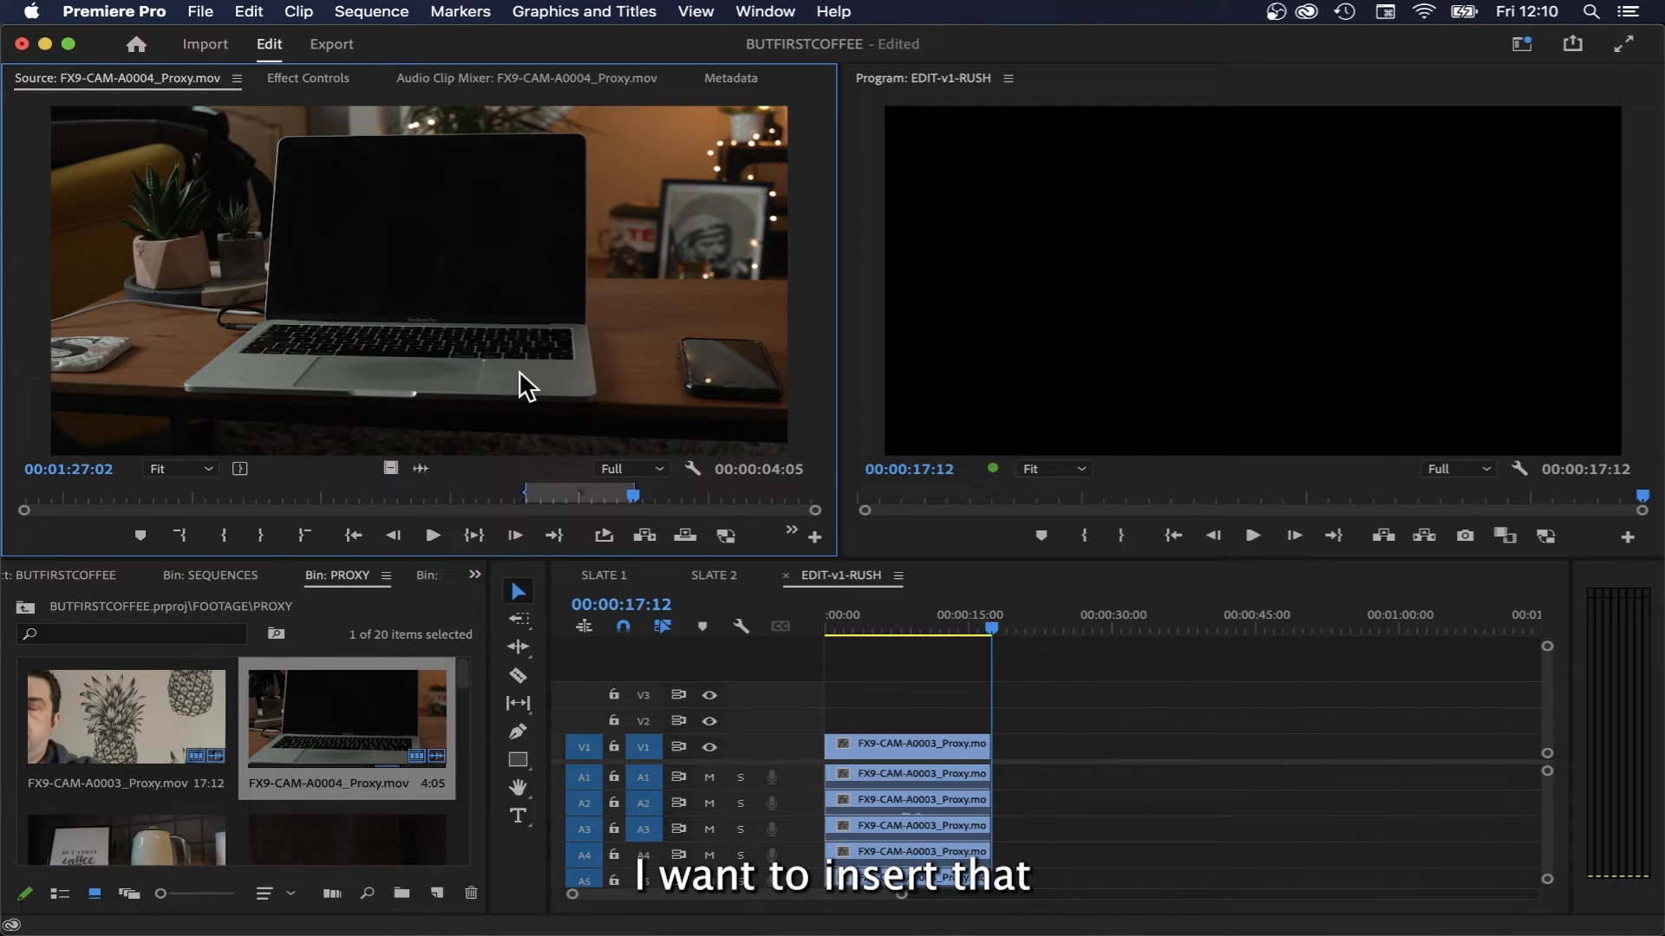
key(comma)
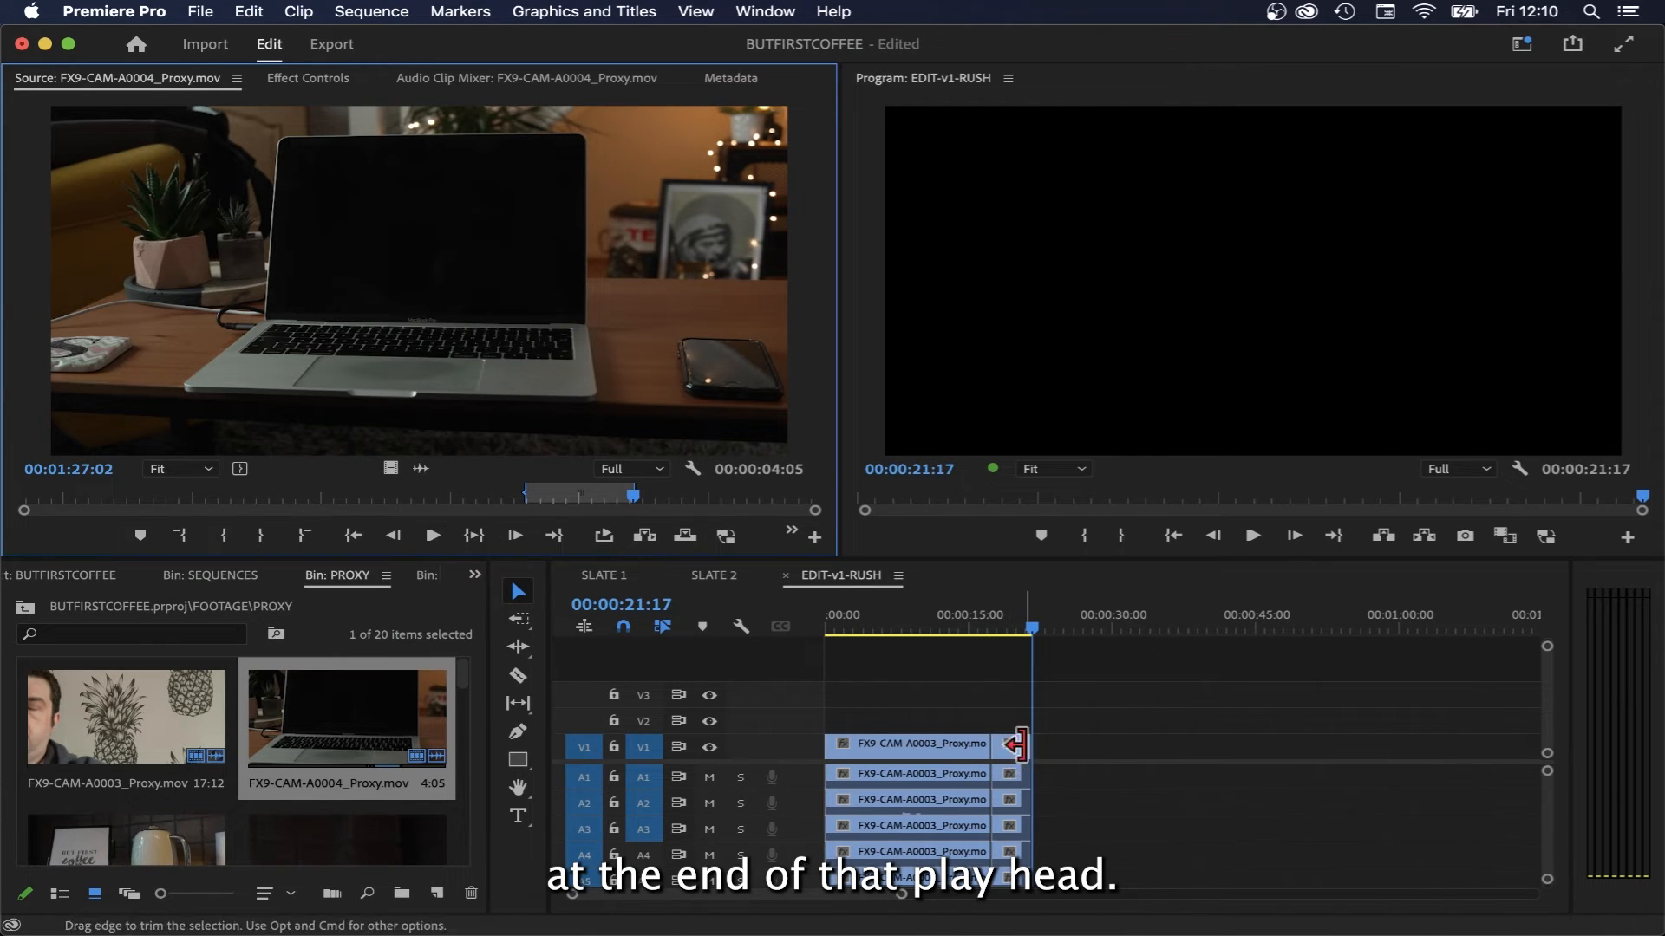
- Jump back and forth between the edit points of EDIT-v1-RUSH, finishing at the end of the last clip
mouse_move(1029, 626)
mouse_down()
mouse_move(989, 630)
mouse_move(1026, 628)
mouse_up()
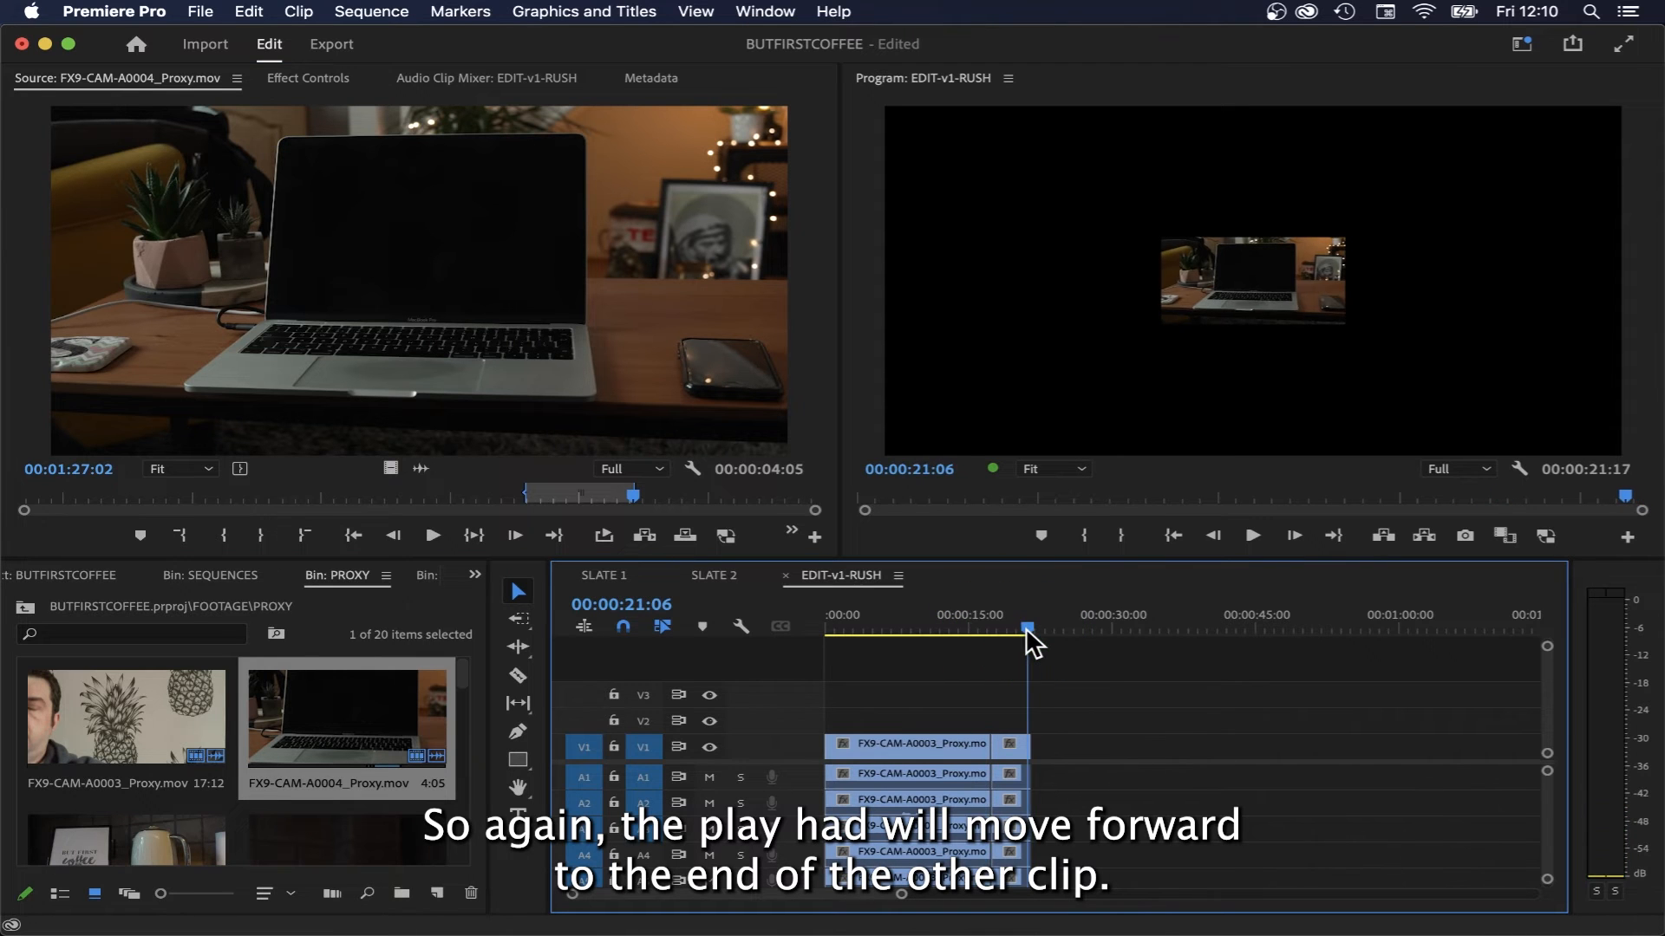
key(Up)
key(Up)
key(Up)
key(Down)
key(Down)
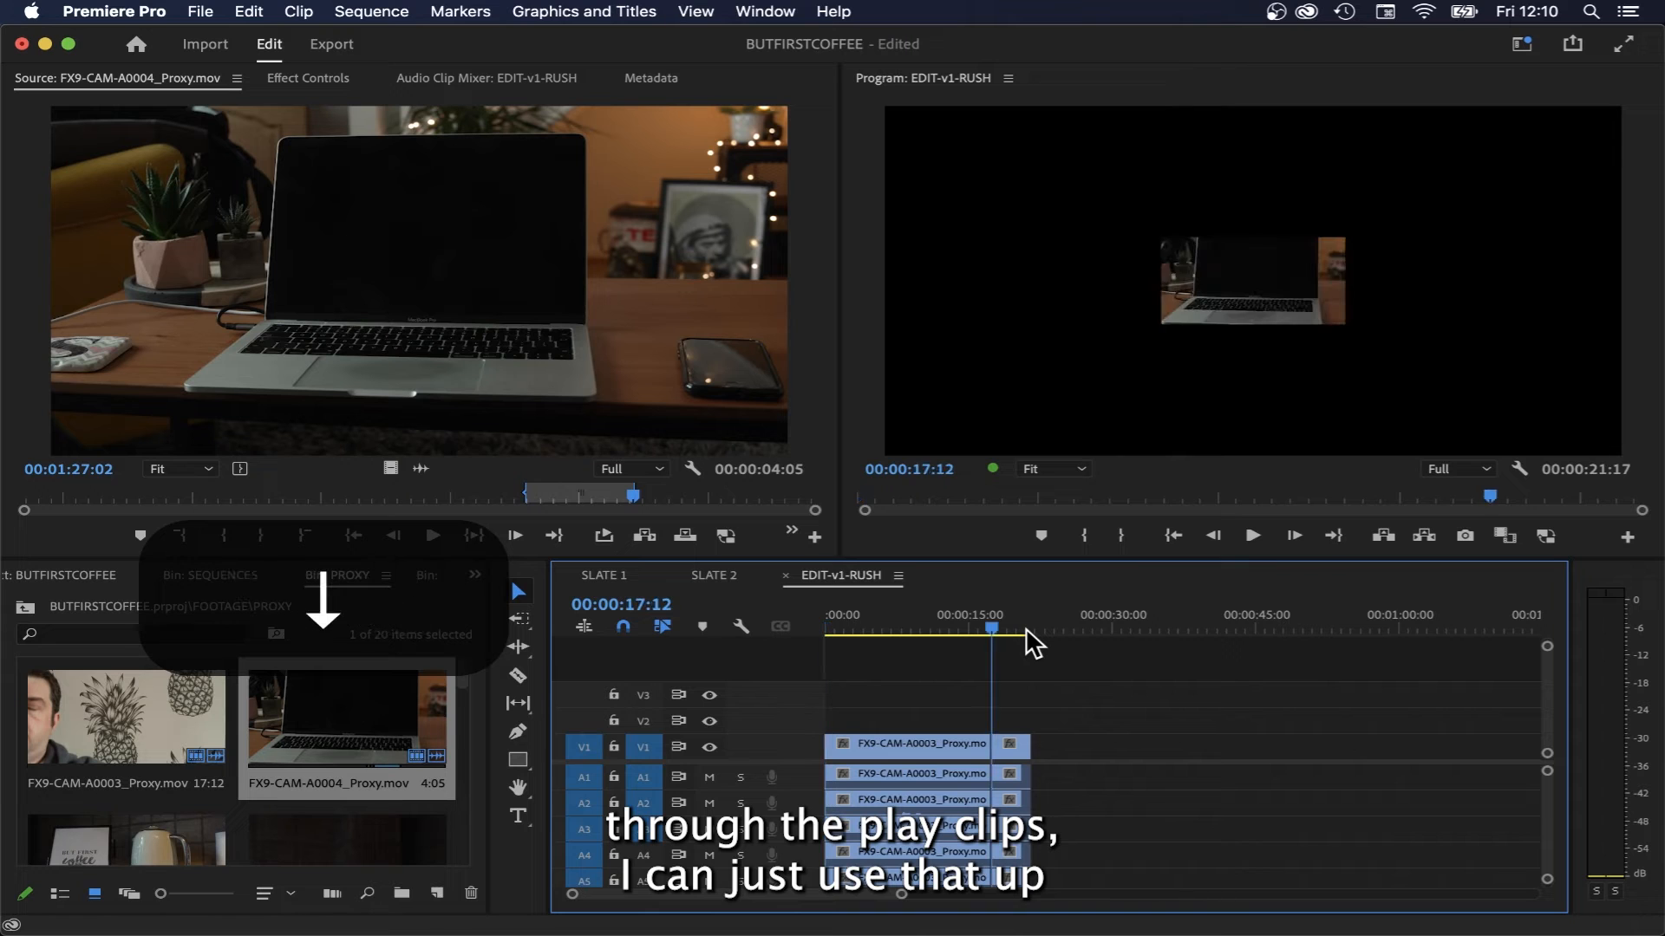
key(Up)
key(Down)
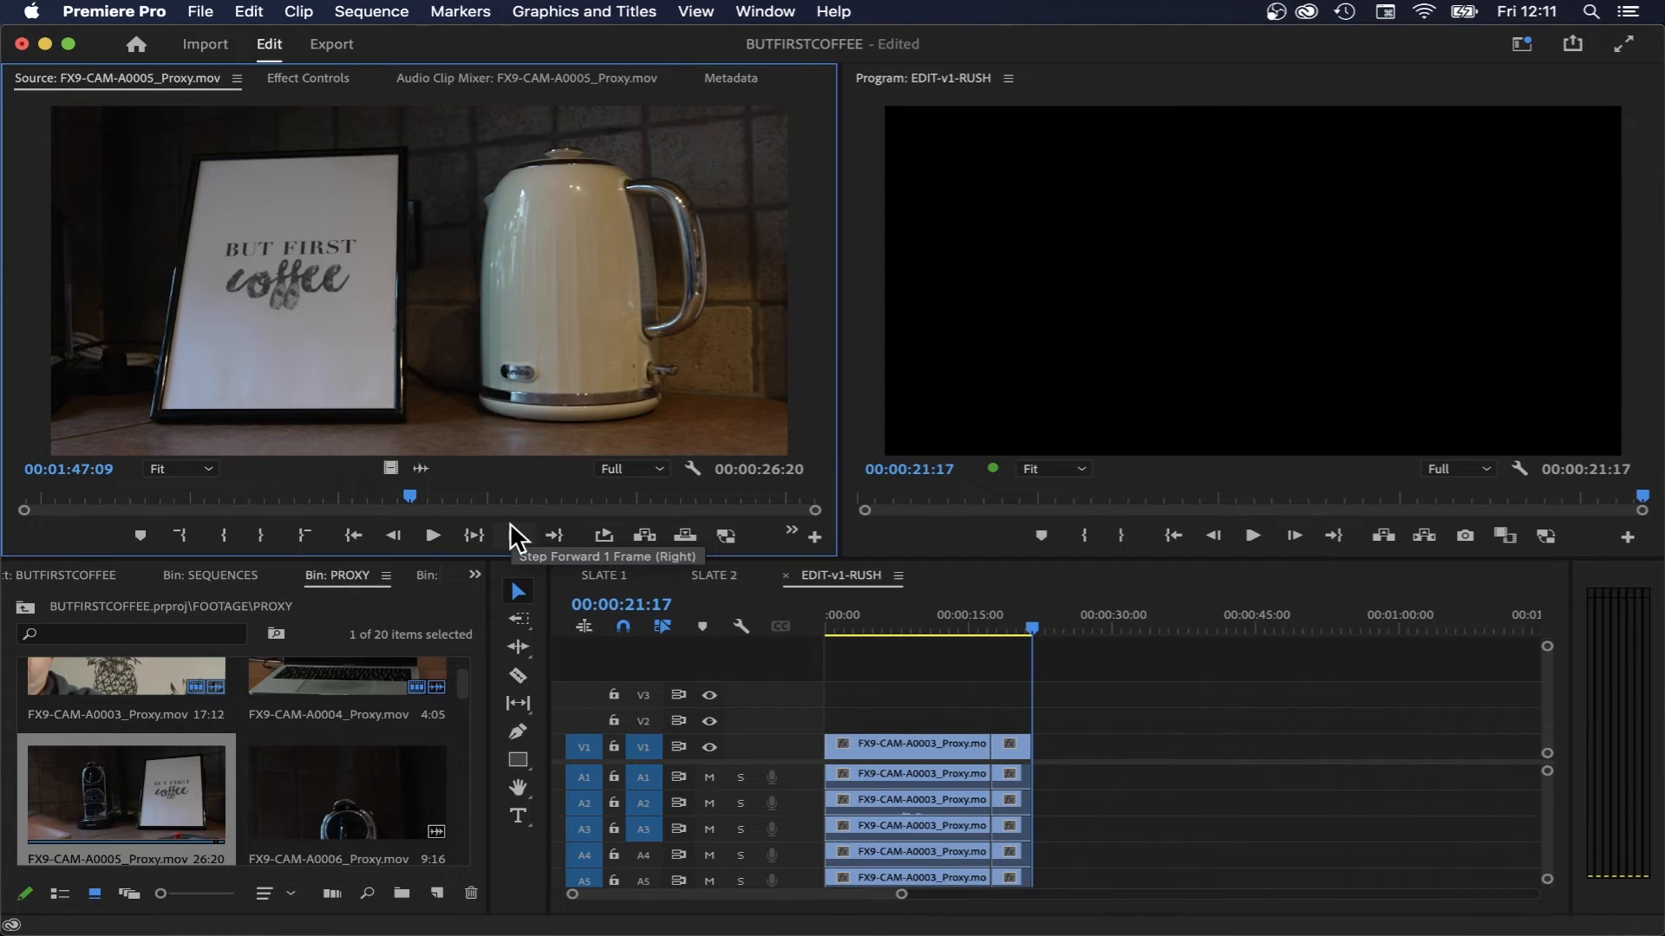
- Mark FX9-CAM-A0005_Proxy.mov from 00:01:47:09 to 00:01:50:03 and insert the range at the end of EDIT-v1-RUSH
key(i)
key(space)
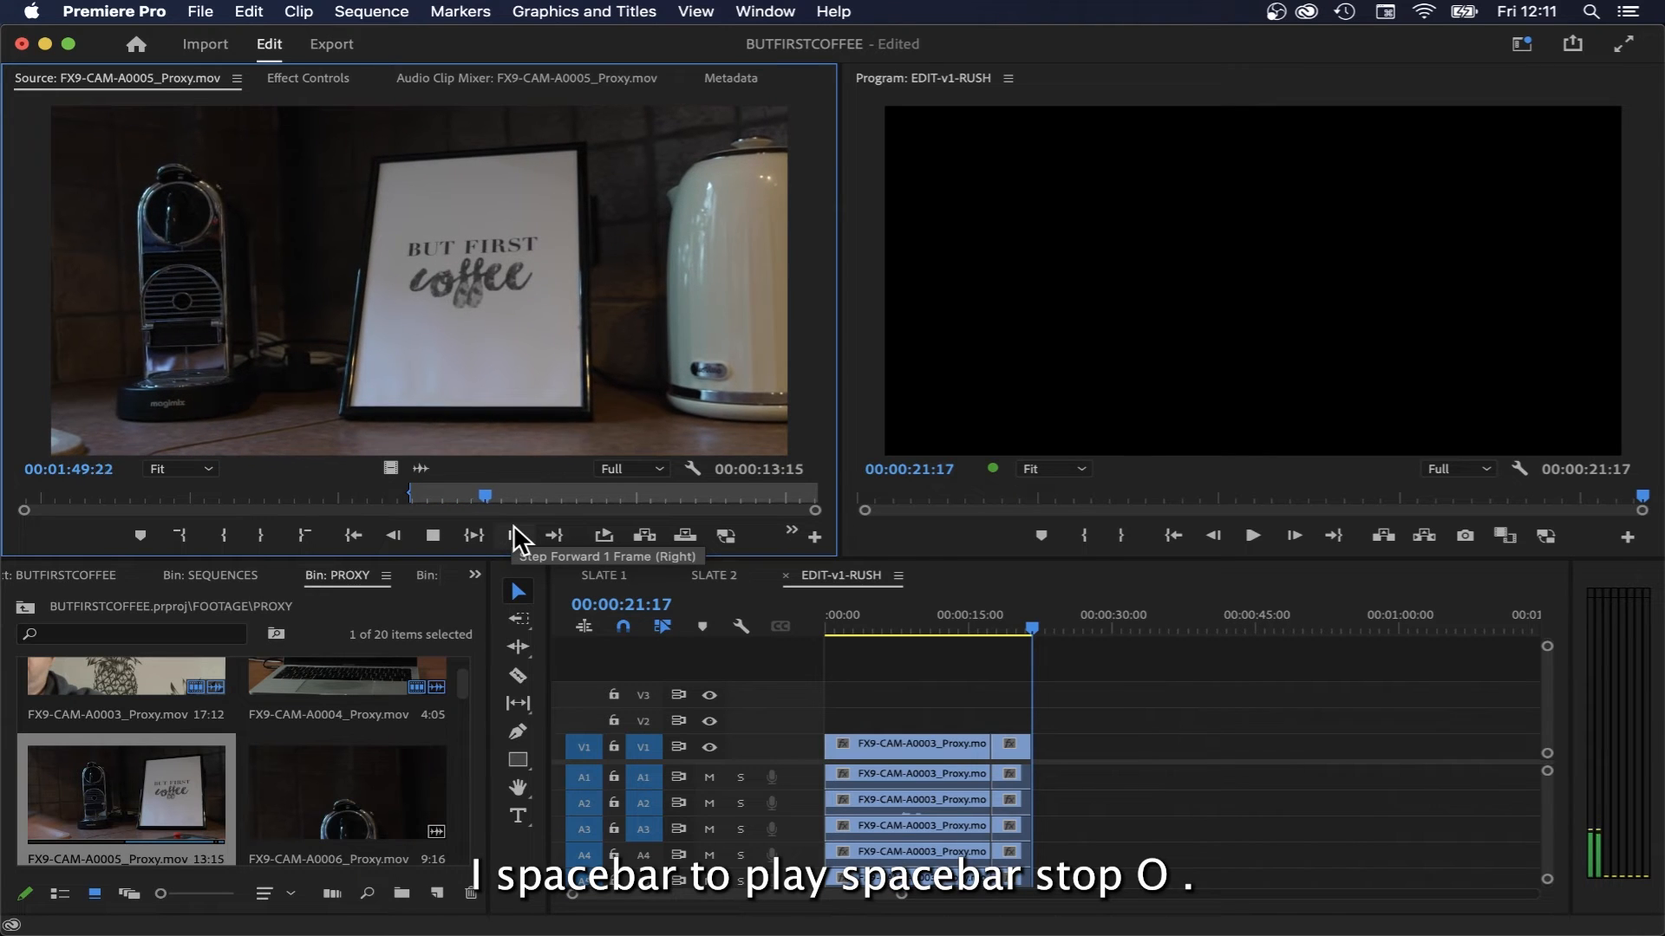
key(space)
key(o)
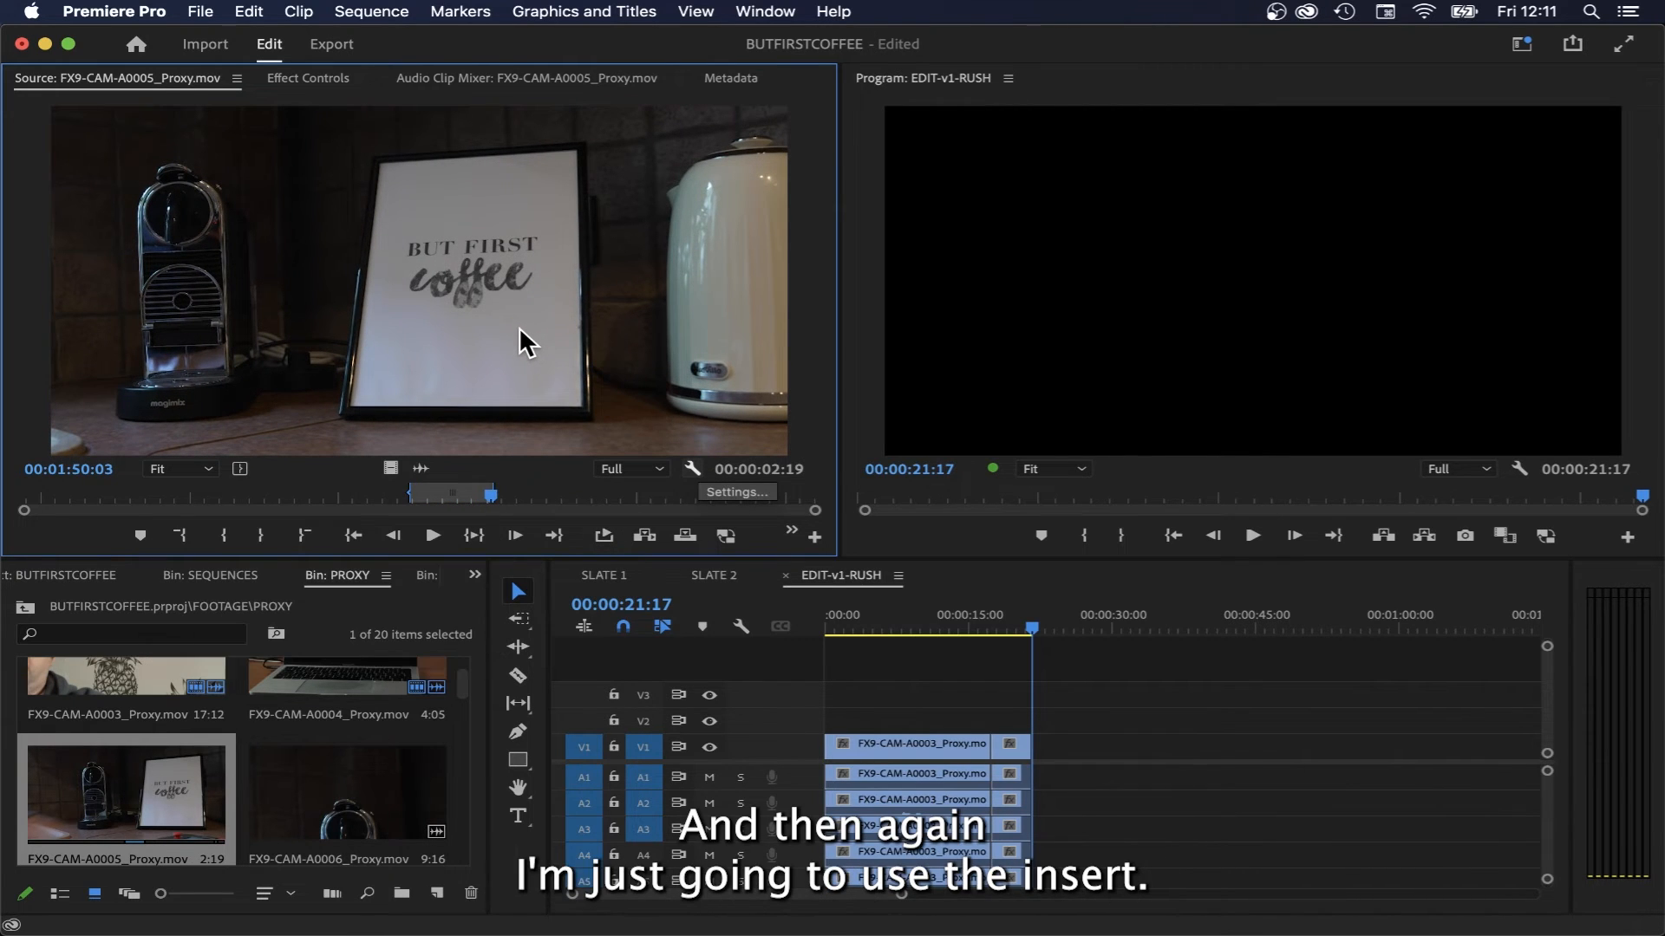
key(comma)
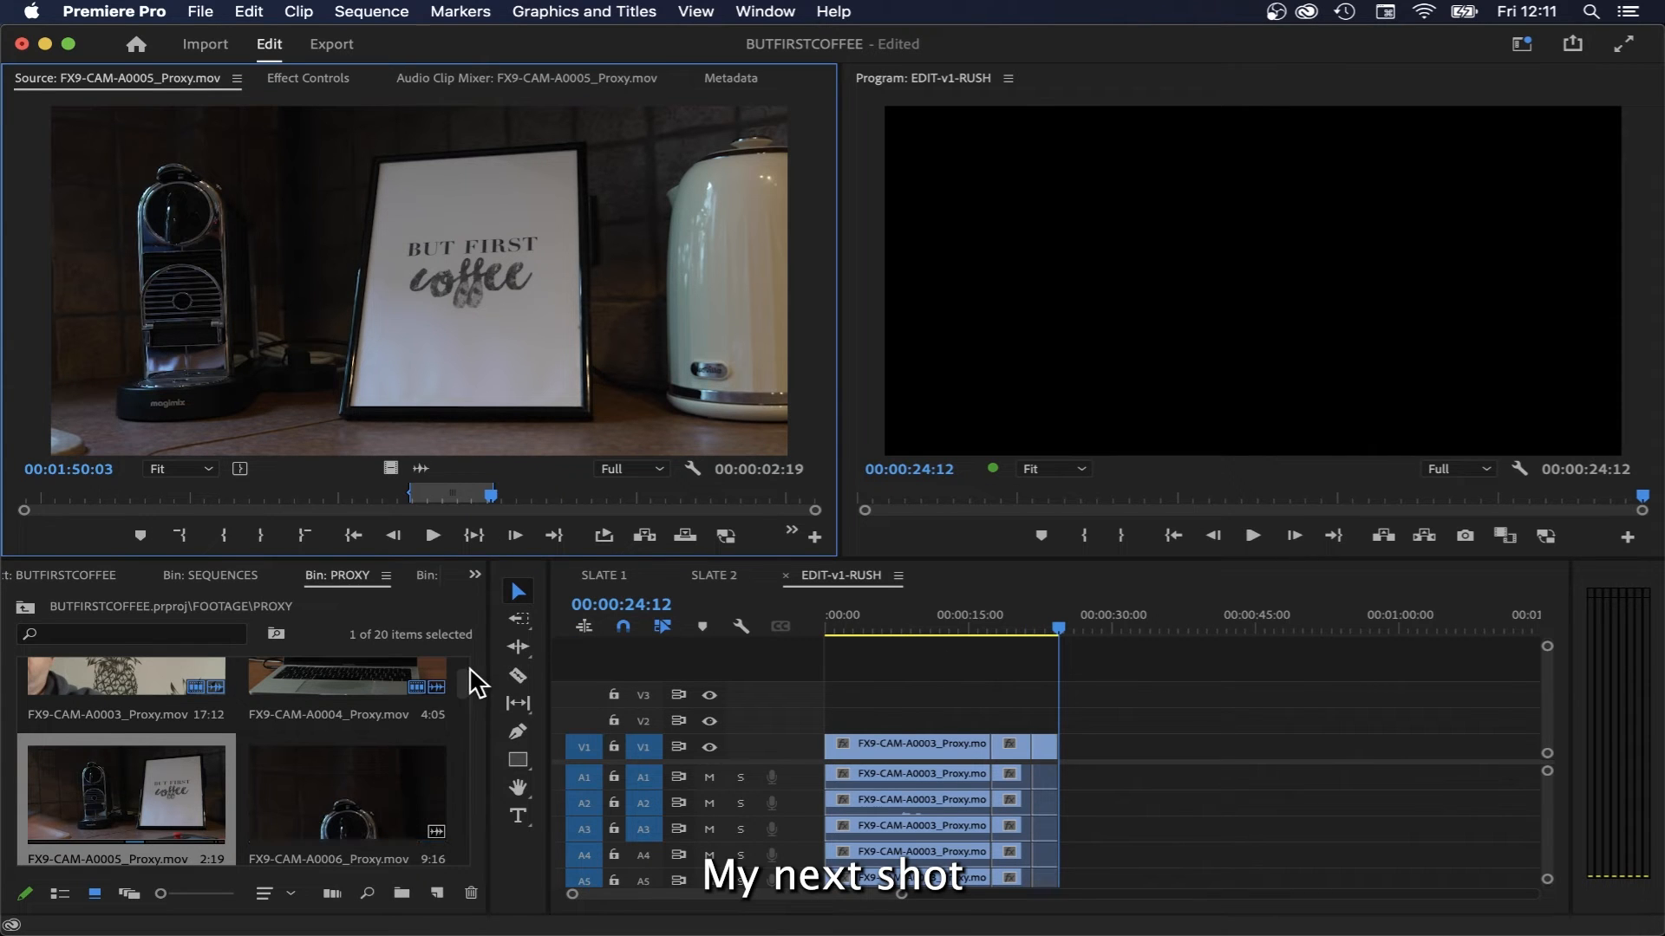
- Open FX9-CAM-A0006_Proxy.mov from the PROXY bin and scrub it to 00:02:05:14 to review the shot
drag(466, 674, 465, 690)
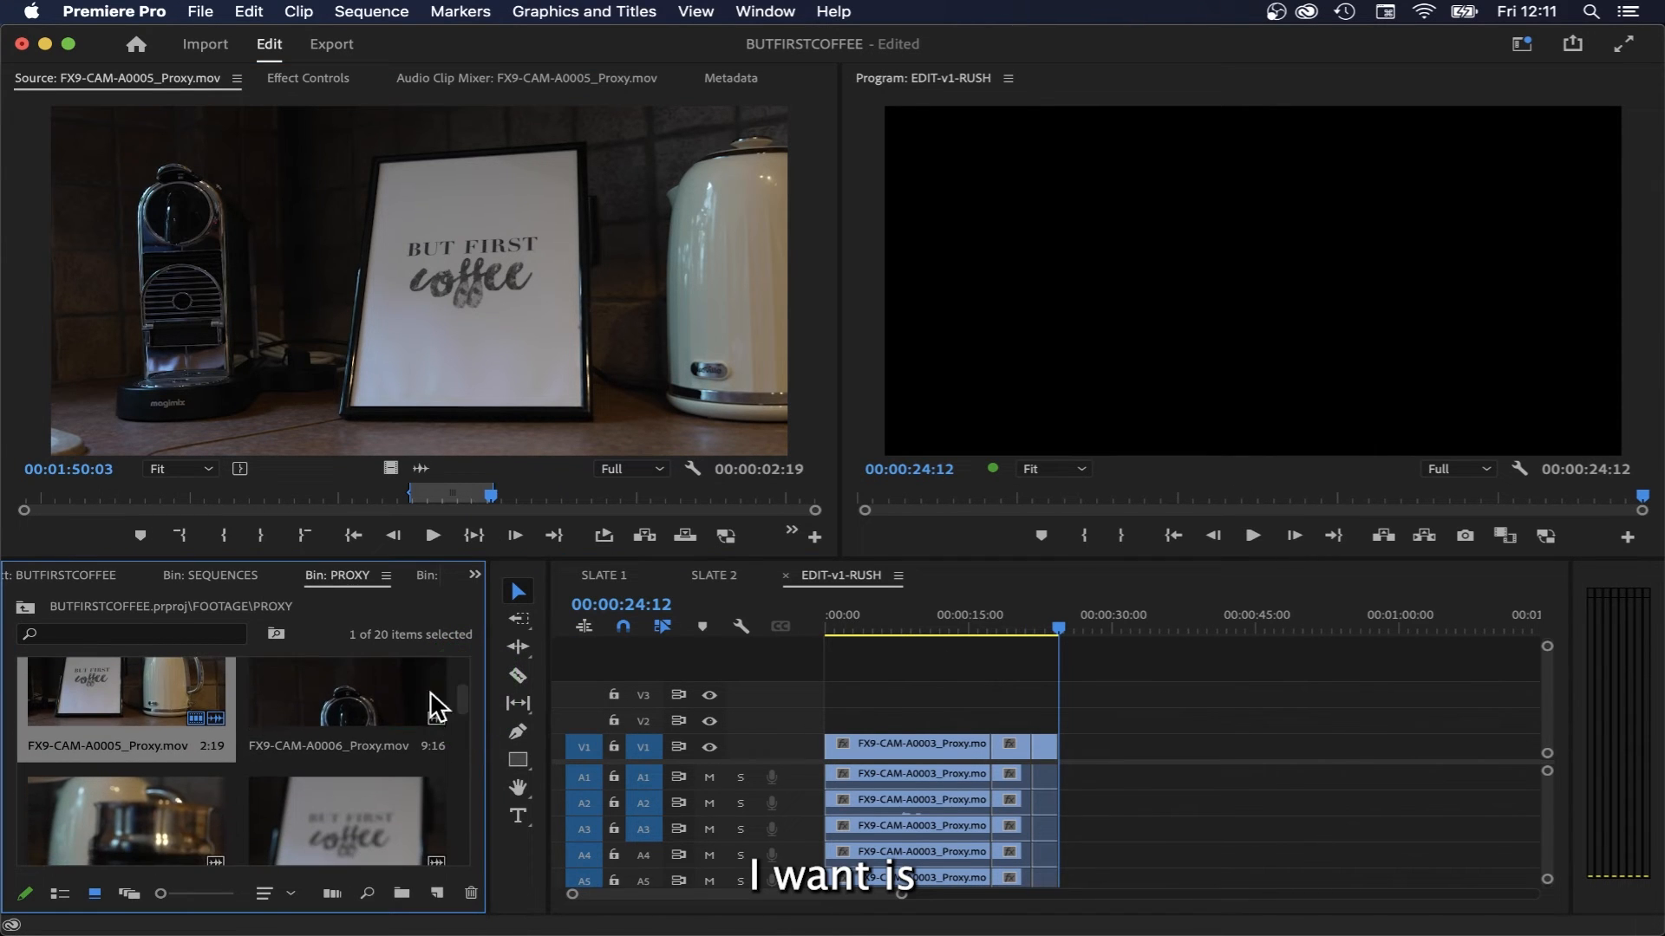
click(315, 702)
double_click(316, 703)
mouse_move(125, 501)
mouse_down()
mouse_move(564, 491)
mouse_move(395, 491)
mouse_up()
- Open FX9-CAM-A0020_Proxy.mov, mark a 00:00:05:00 range ending at 00:06:34:01 and overwrite it onto the end of EDIT-v1-RUSH
drag(466, 698, 452, 833)
double_click(382, 797)
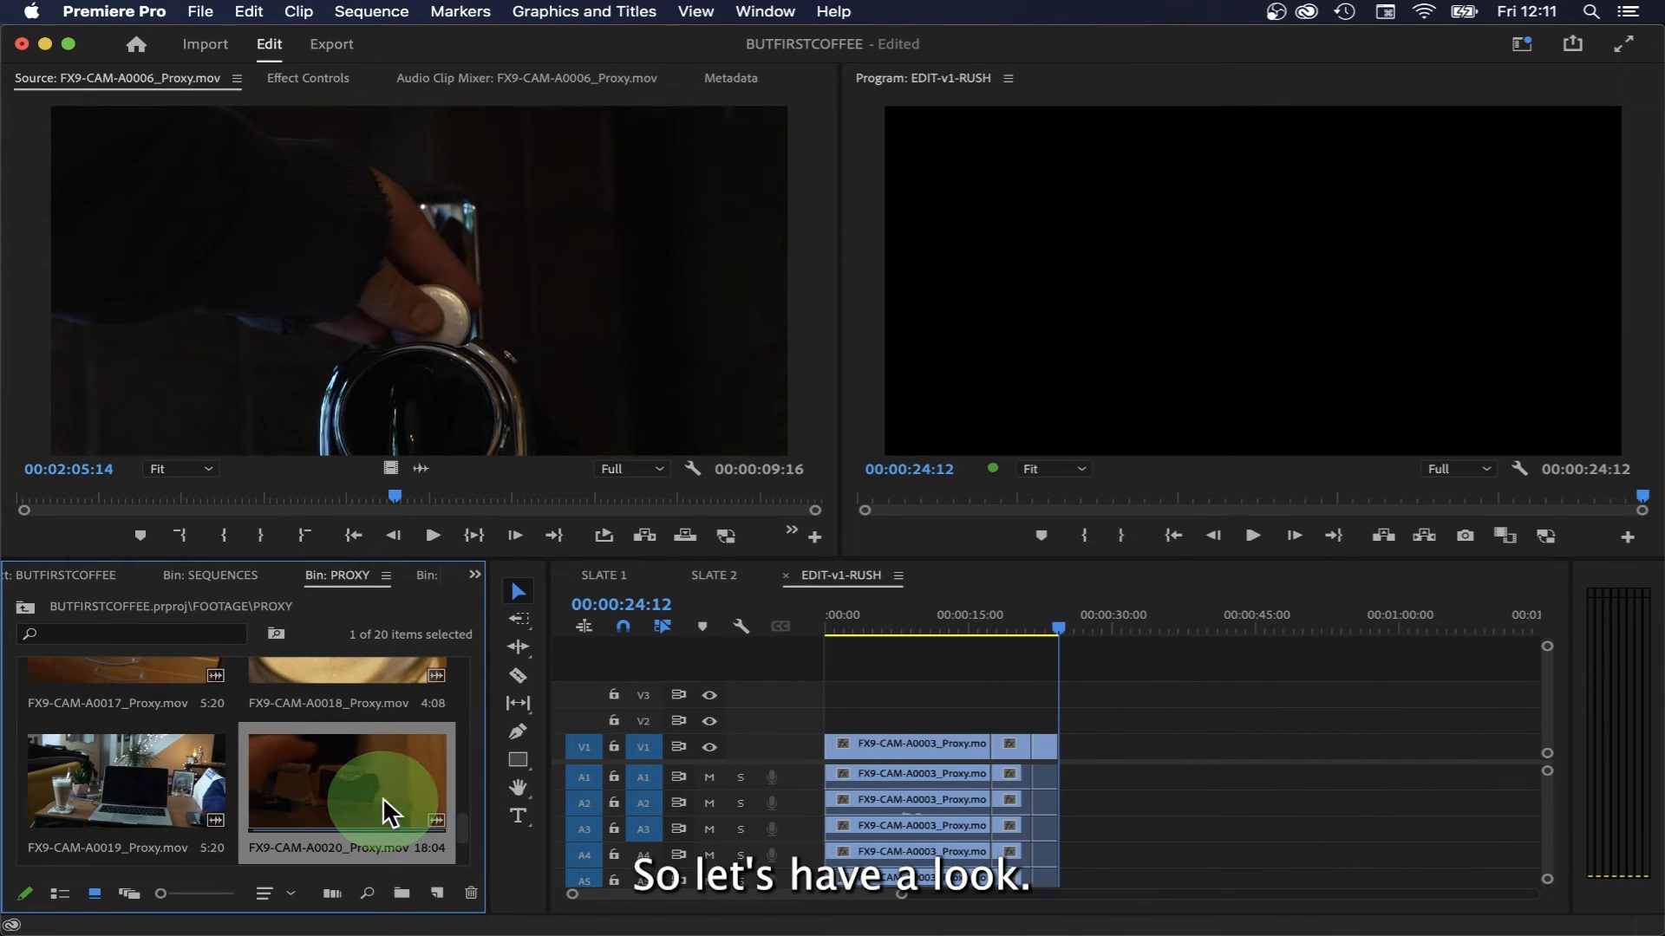
mouse_move(70, 492)
mouse_down()
mouse_move(387, 492)
mouse_move(347, 489)
mouse_up()
key(i)
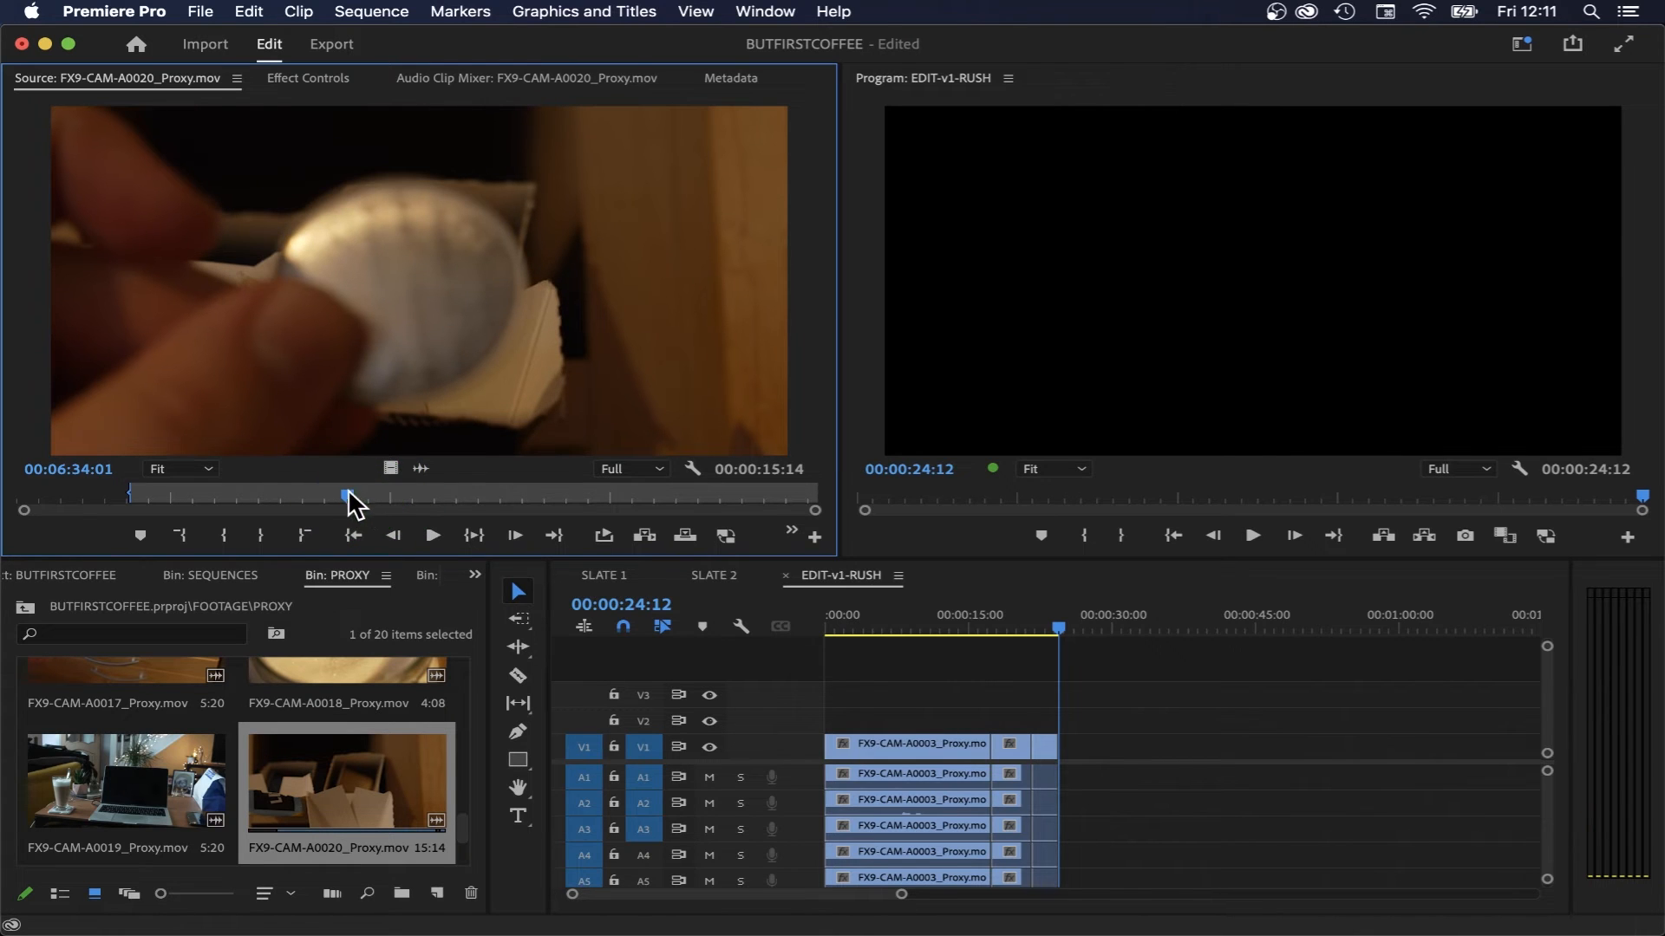
key(o)
key(period)
- Reopen FX9-CAM-A0006_Proxy.mov, mark a 00:00:04:12 range ending at 00:02:07:22 and insert it at the end of EDIT-v1-RUSH
drag(469, 746, 467, 690)
click(393, 730)
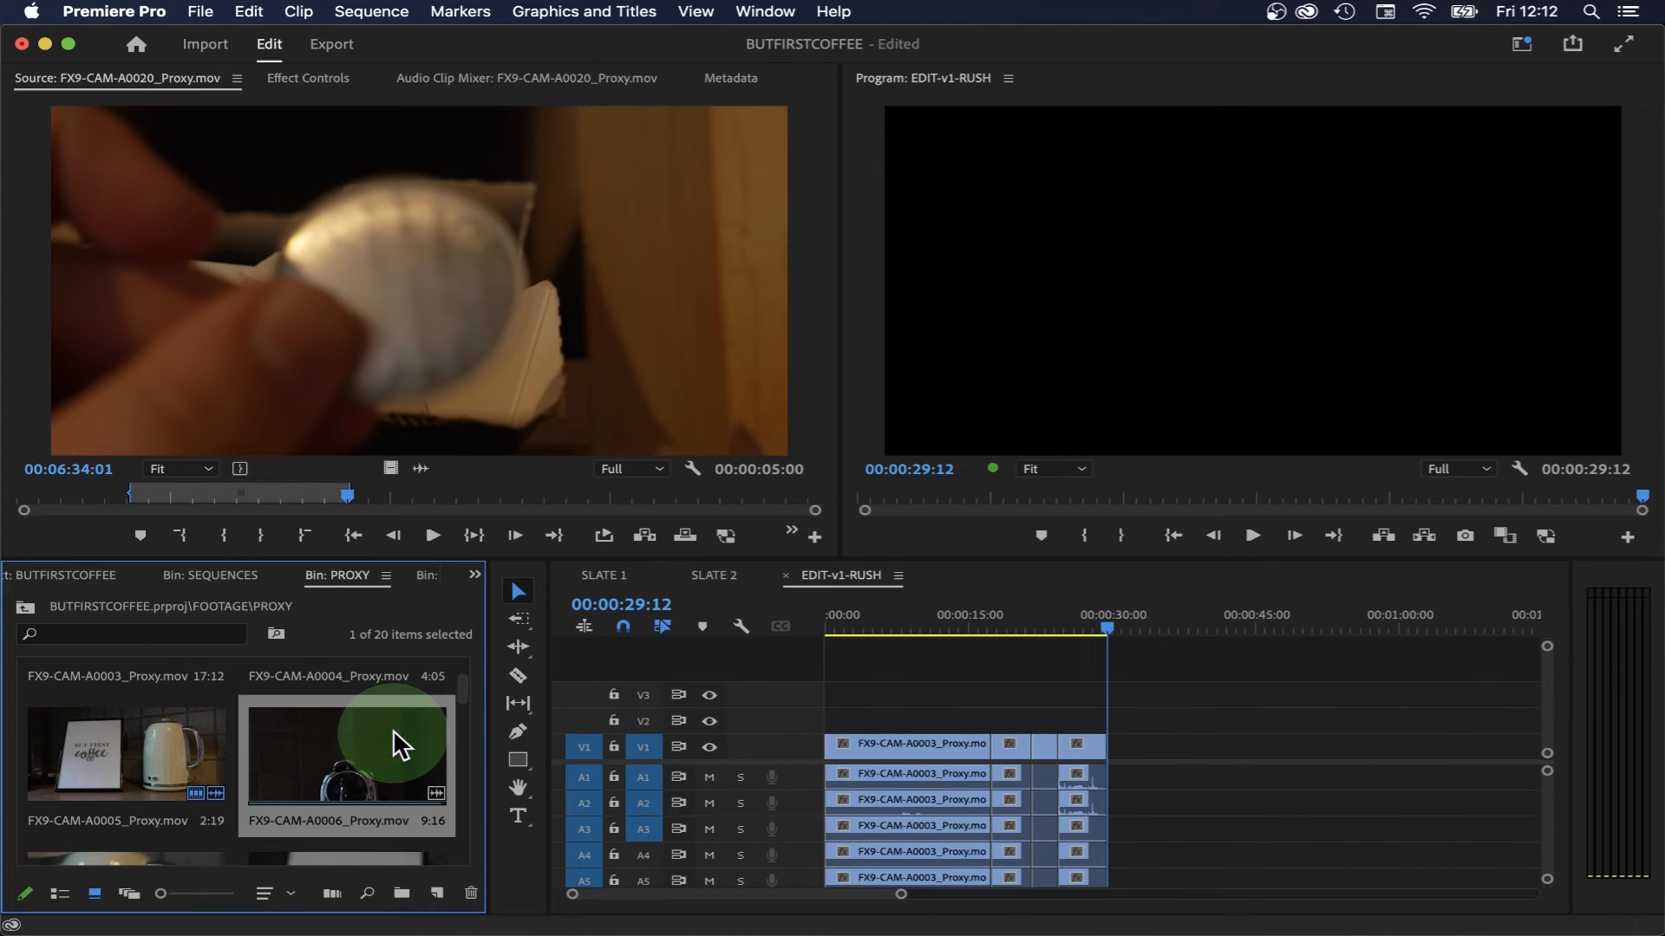
double_click(393, 730)
drag(140, 495, 588, 491)
key(i)
key(o)
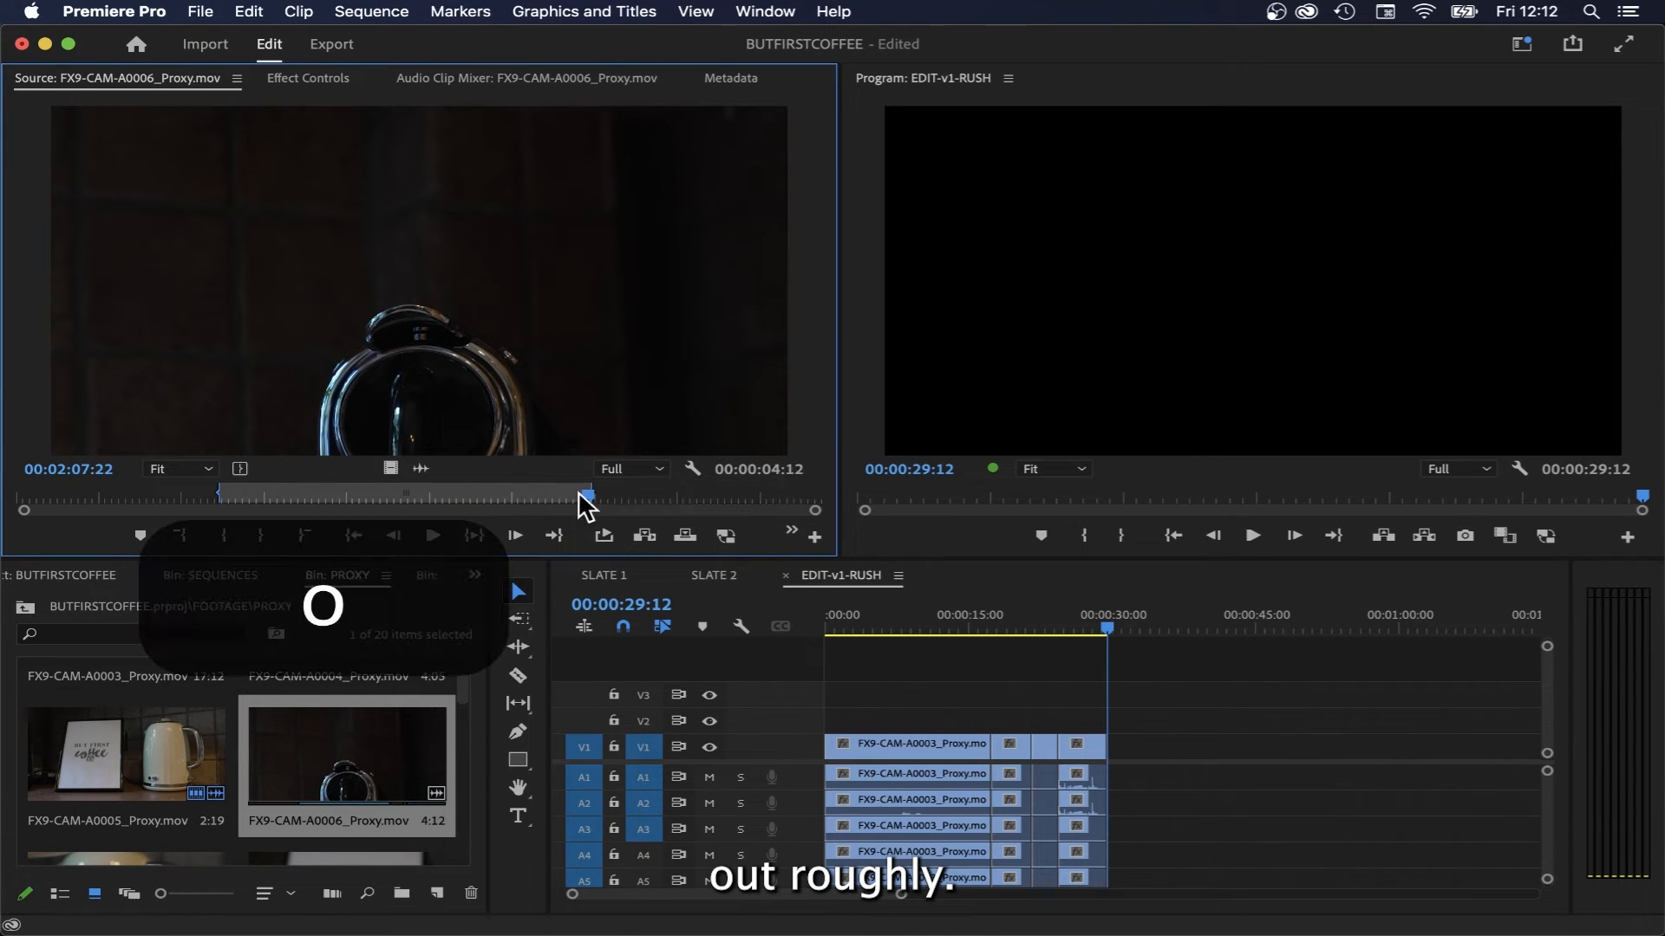
key(comma)
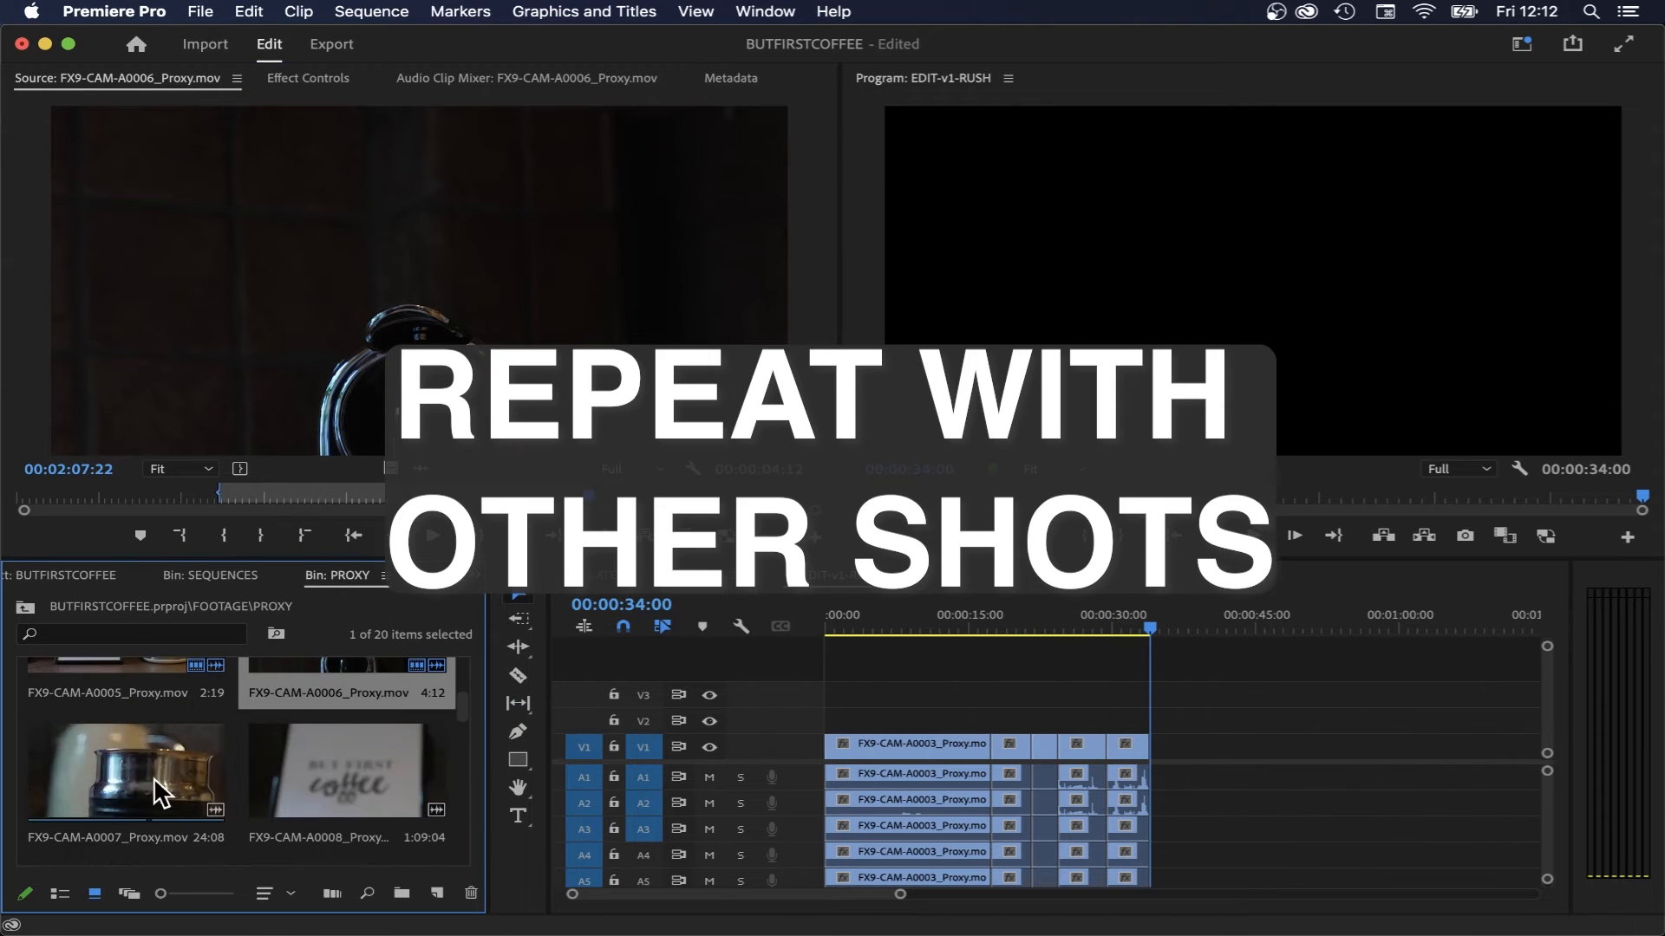
- Mark a 3:09 range of FX9-CAM-A0007_Proxy.mov and insert it at the end of EDIT-v1-RUSH
double_click(101, 793)
key(i)
key(o)
key(comma)
- Open FX9-CAM-A0009_Proxy.mov, mark a 5:11 range and insert it at the end of EDIT-v1-RUSH
scroll(397, 783, down, 3)
double_click(125, 772)
click(151, 496)
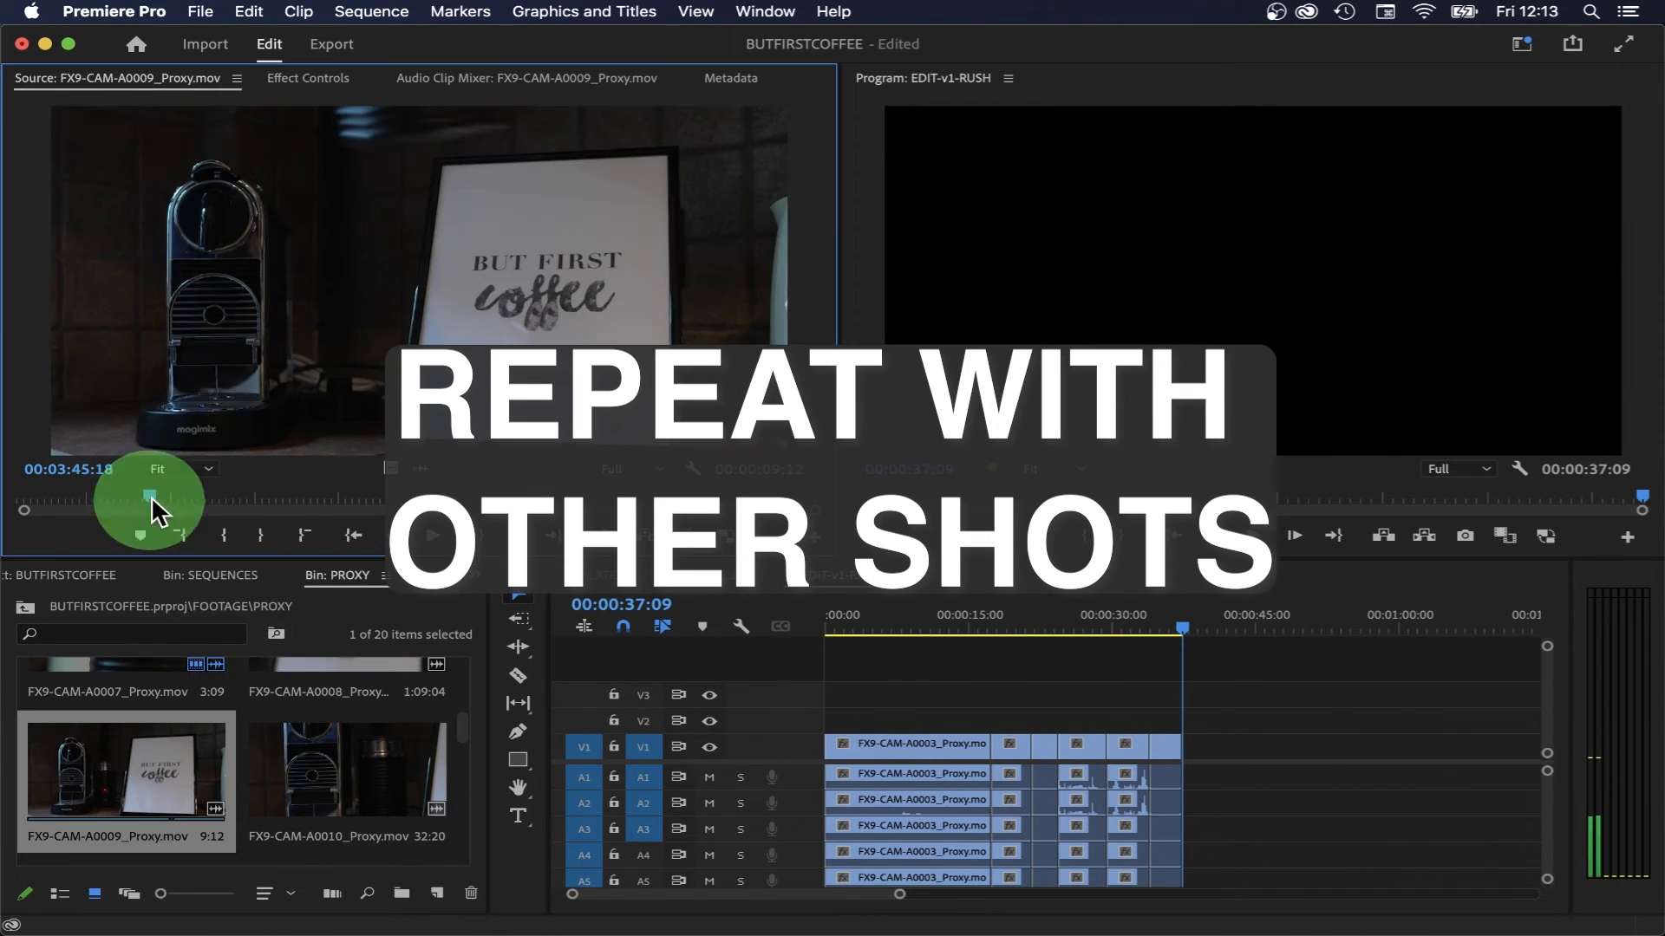
key(o)
key(comma)
- Mark a 17:07 range of FX9-CAM-A0010_Proxy.mov ending at 00:04:12:08, insert it in EDIT-v1-RUSH and check near its end
double_click(347, 770)
drag(61, 485, 481, 477)
key(o)
key(comma)
click(1386, 627)
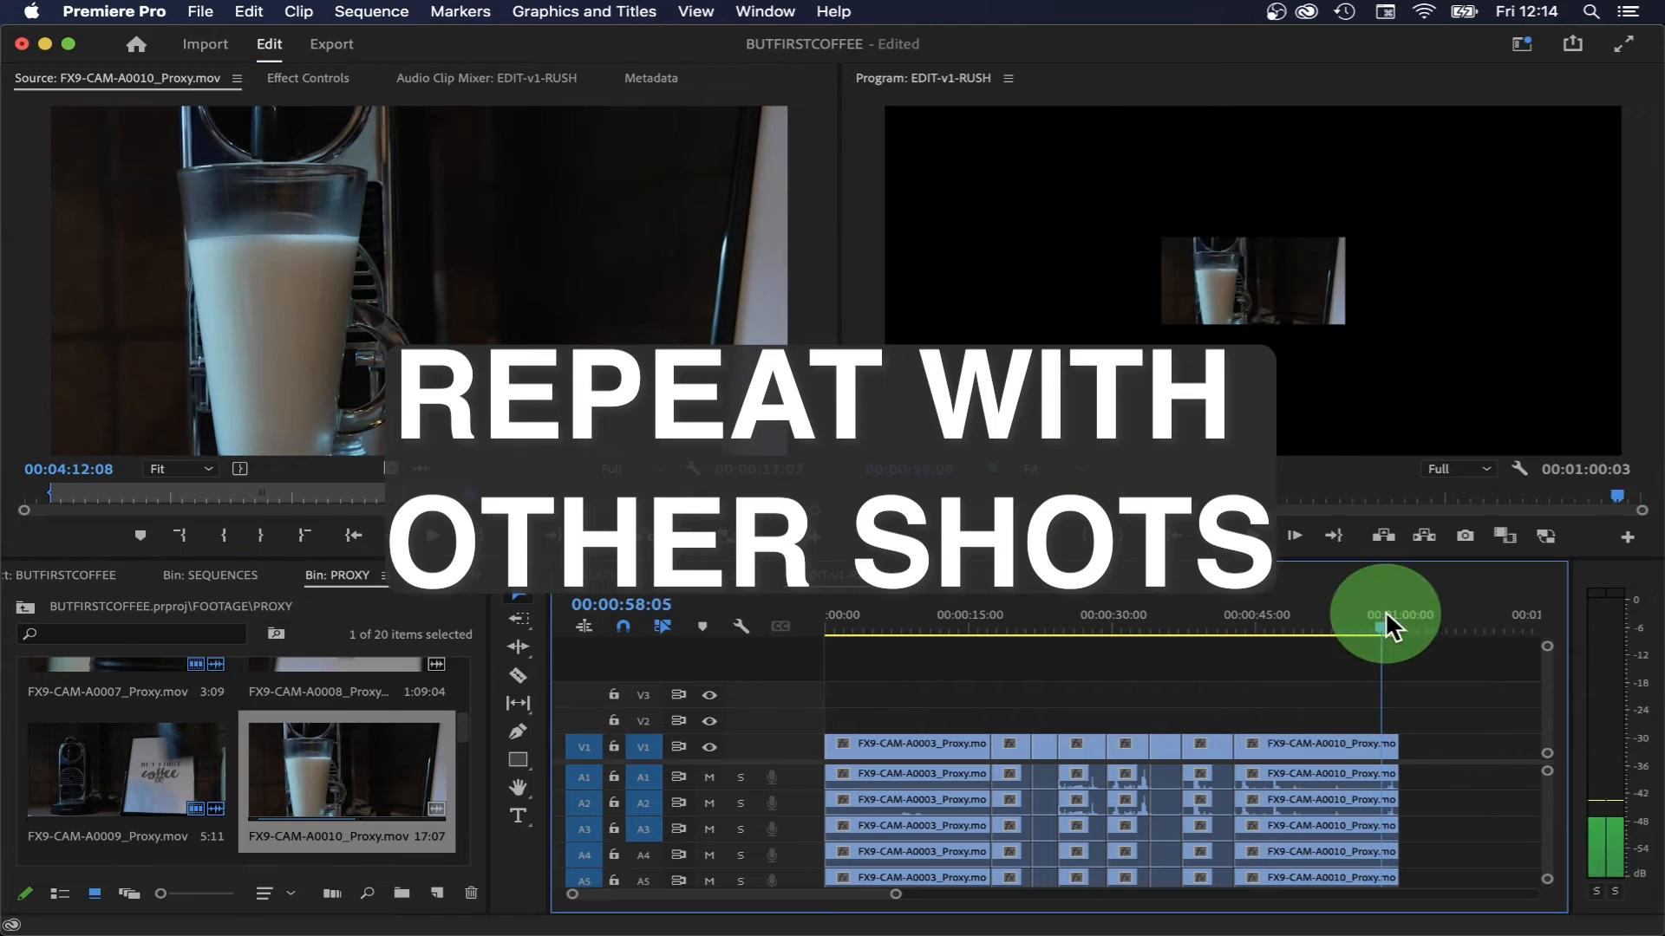
- Mark an 8:00 range of FX9-CAM-A0011_Proxy.mov ending at 00:04:36:16 and insert it at the end of EDIT-v1-RUSH
scroll(243, 763, down, 3)
double_click(126, 698)
drag(39, 482, 65, 492)
key(i)
key(space)
drag(65, 492, 245, 494)
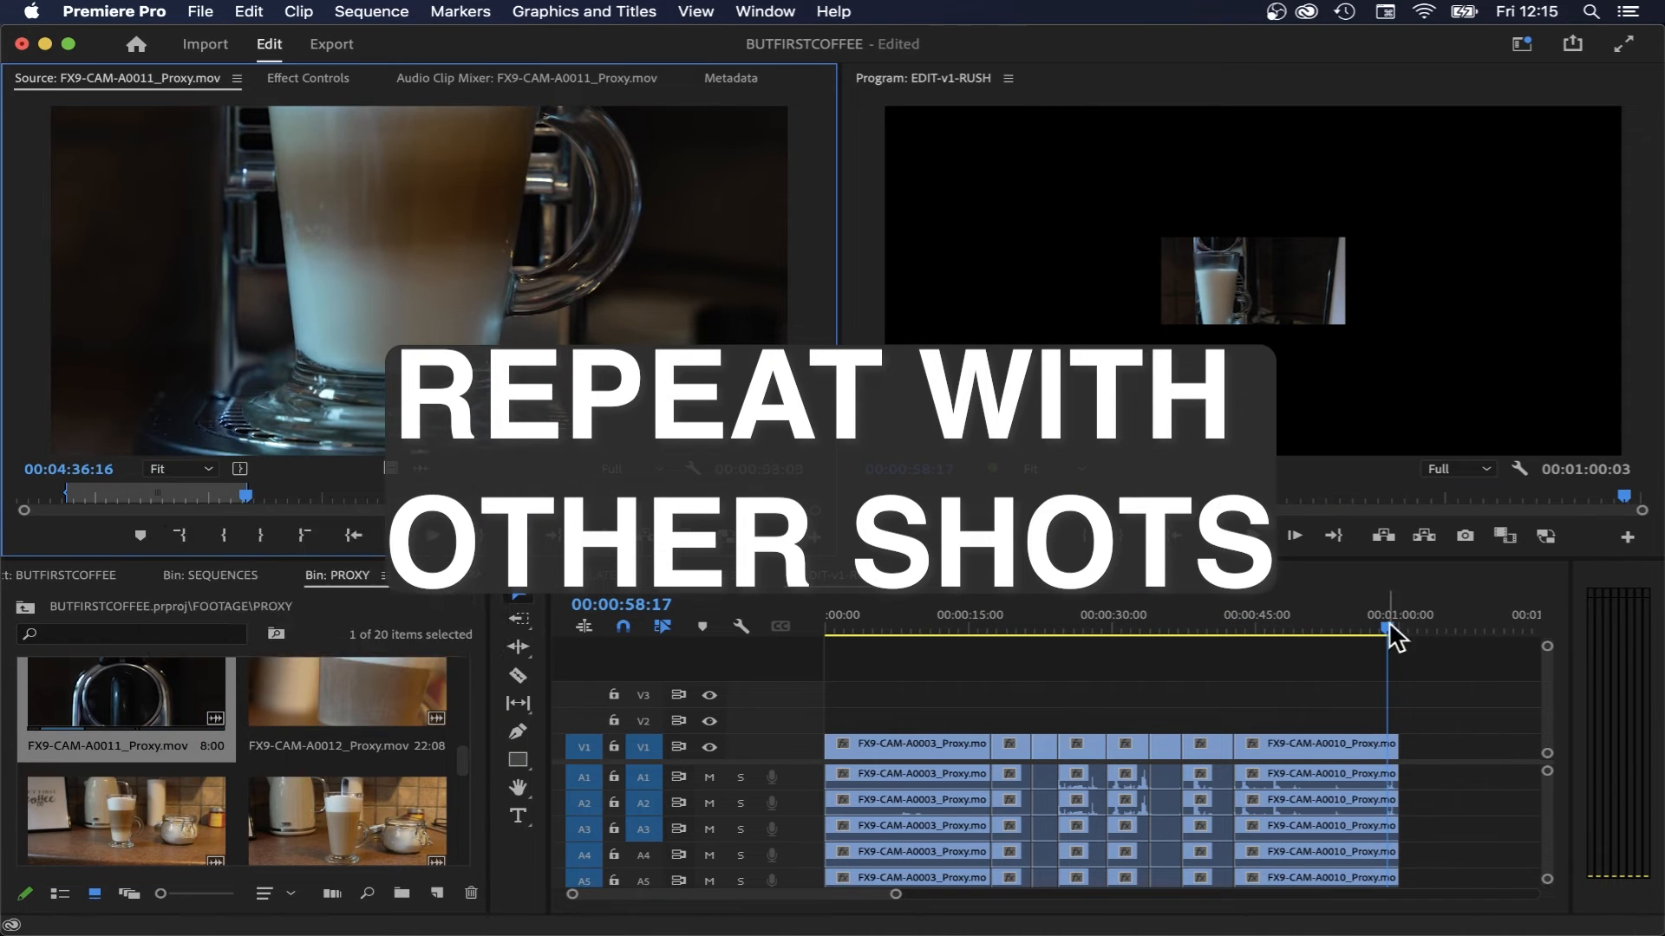
drag(1389, 628, 1399, 627)
key(comma)
- Open FX9-CAM-A0012_Proxy.mov, mark a 3:00 range and insert it at the end of EDIT-v1-RUSH
double_click(347, 698)
key(o)
key(comma)
- Open FX9-CAM-A0013_Proxy.mov and insert its 11:13 range ending at 00:05:45:08 at the end of EDIT-v1-RUSH
double_click(170, 815)
key(space)
key(comma)
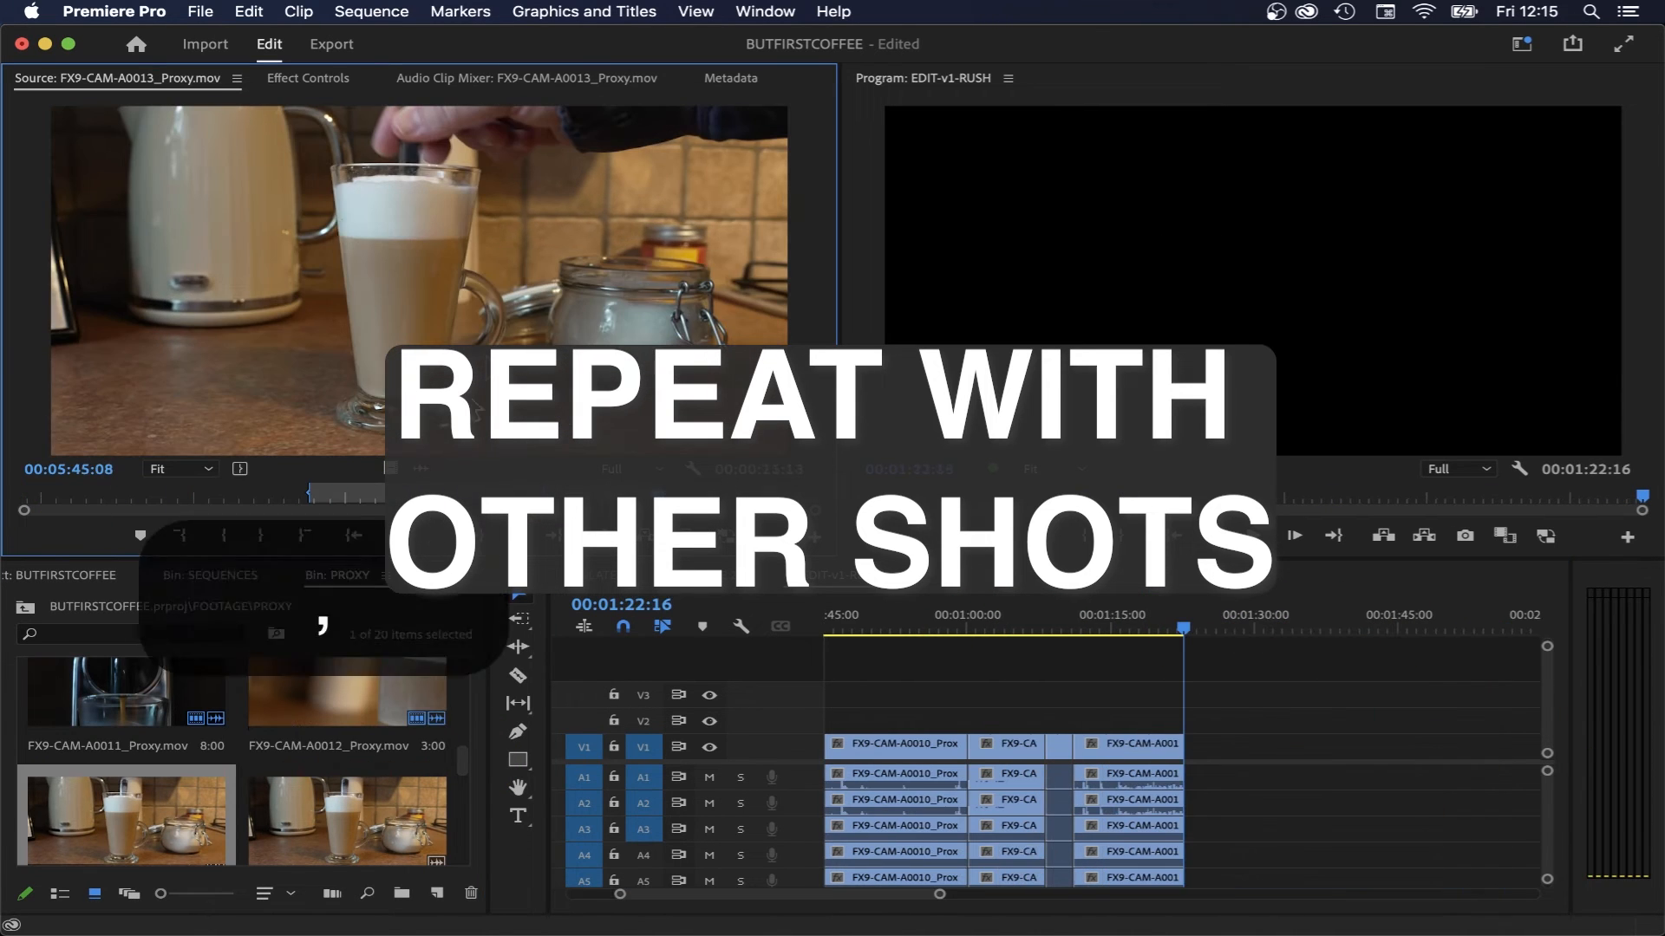
- Preview FX9-CAM-A0014_Proxy.mov, and open FX9-CAM-A0015_Proxy.mov and scrub it to 00:05:55:16
double_click(347, 815)
scroll(260, 780, down, 3)
double_click(138, 713)
drag(45, 495, 140, 492)
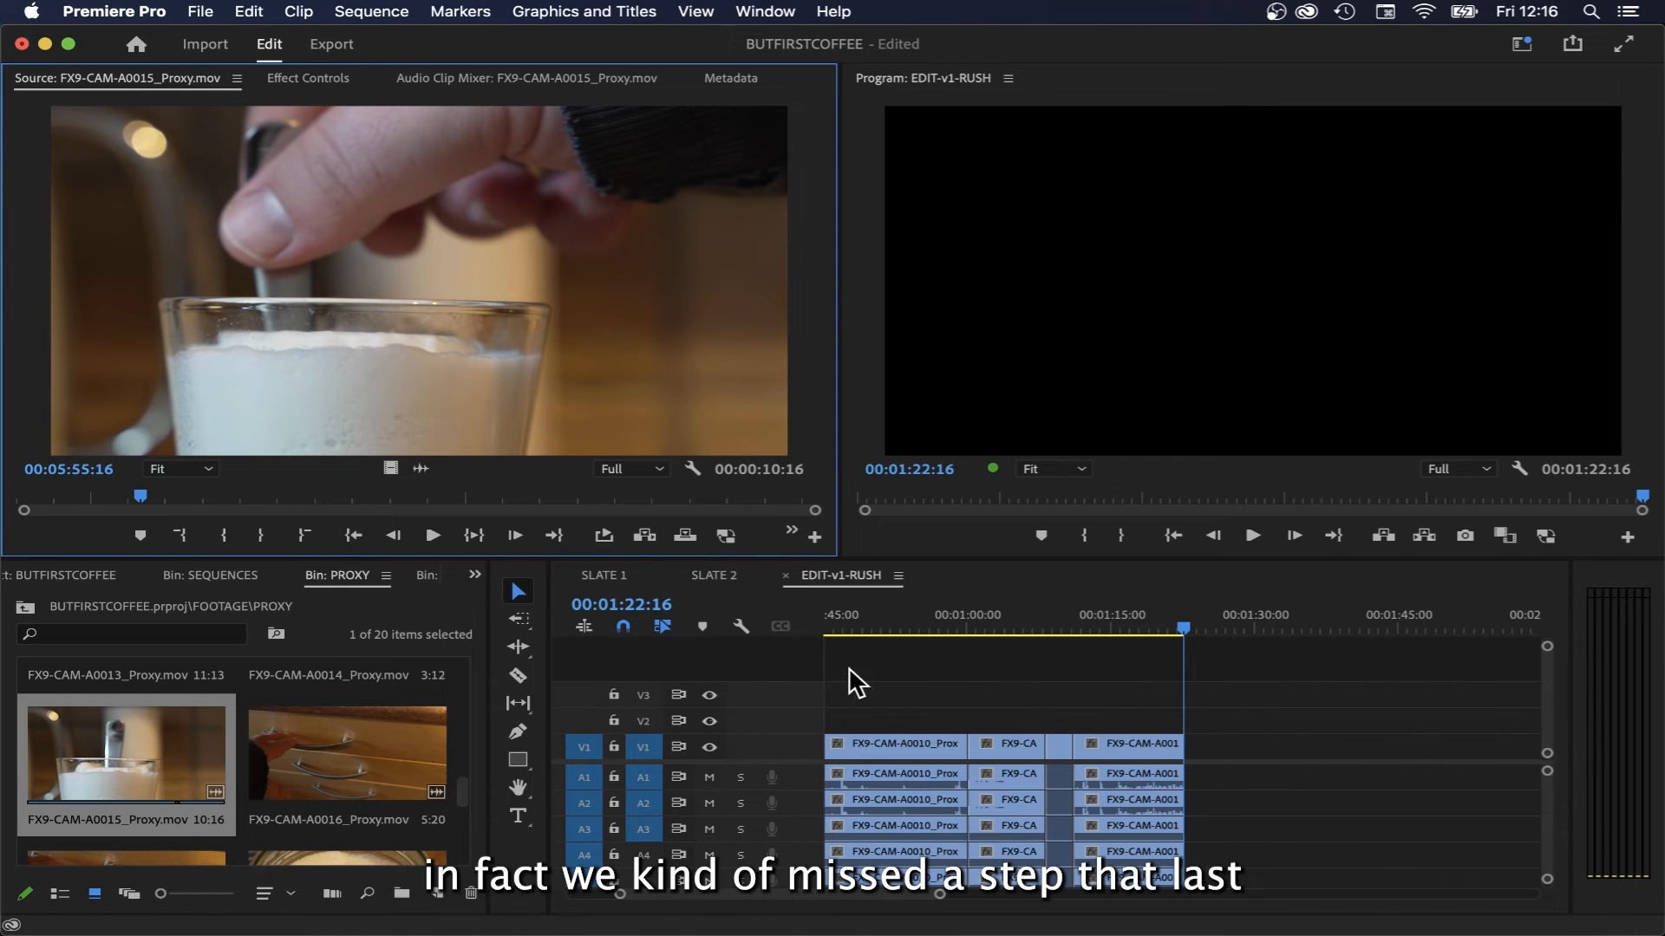
- Move the last clip of EDIT-v1-RUSH later in the timeline so that it ends at 00:01:46:11, leaving a gap before it
mouse_move(1113, 610)
mouse_down()
mouse_move(1026, 615)
mouse_move(1119, 617)
mouse_up()
drag(1134, 713, 1365, 763)
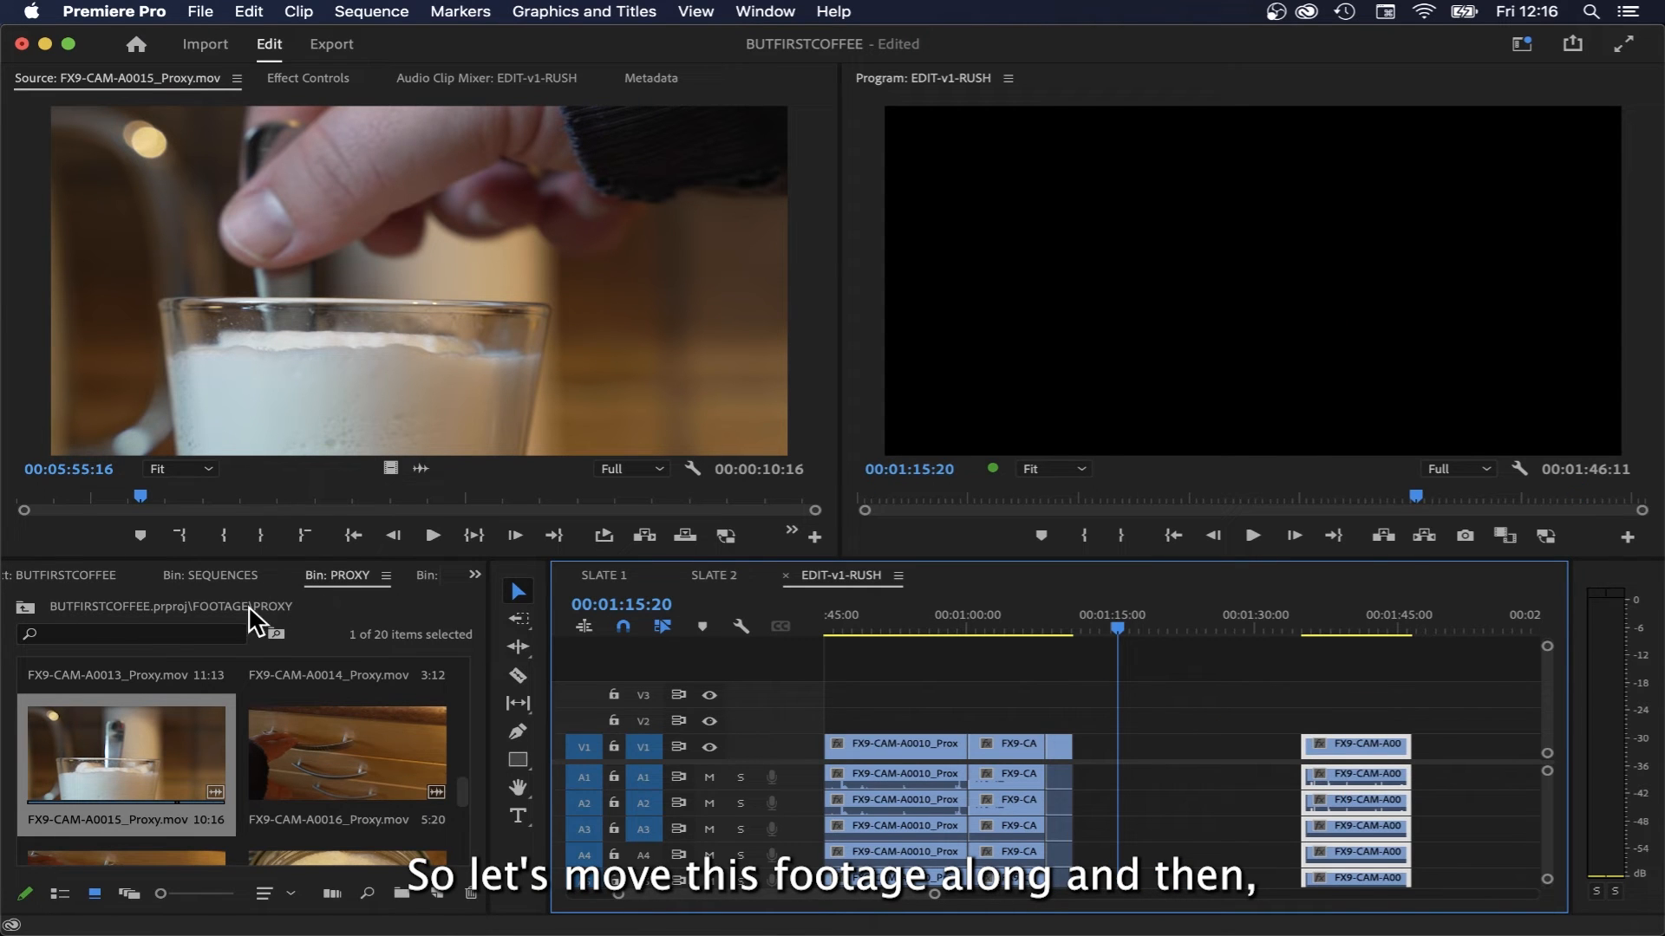
- Open FX9-CAM-A0016_Proxy.mov, mark a 1:16 range ending at 00:06:10:03 and insert it in the EDIT-v1-RUSH gap at 00:01:15:20
double_click(336, 751)
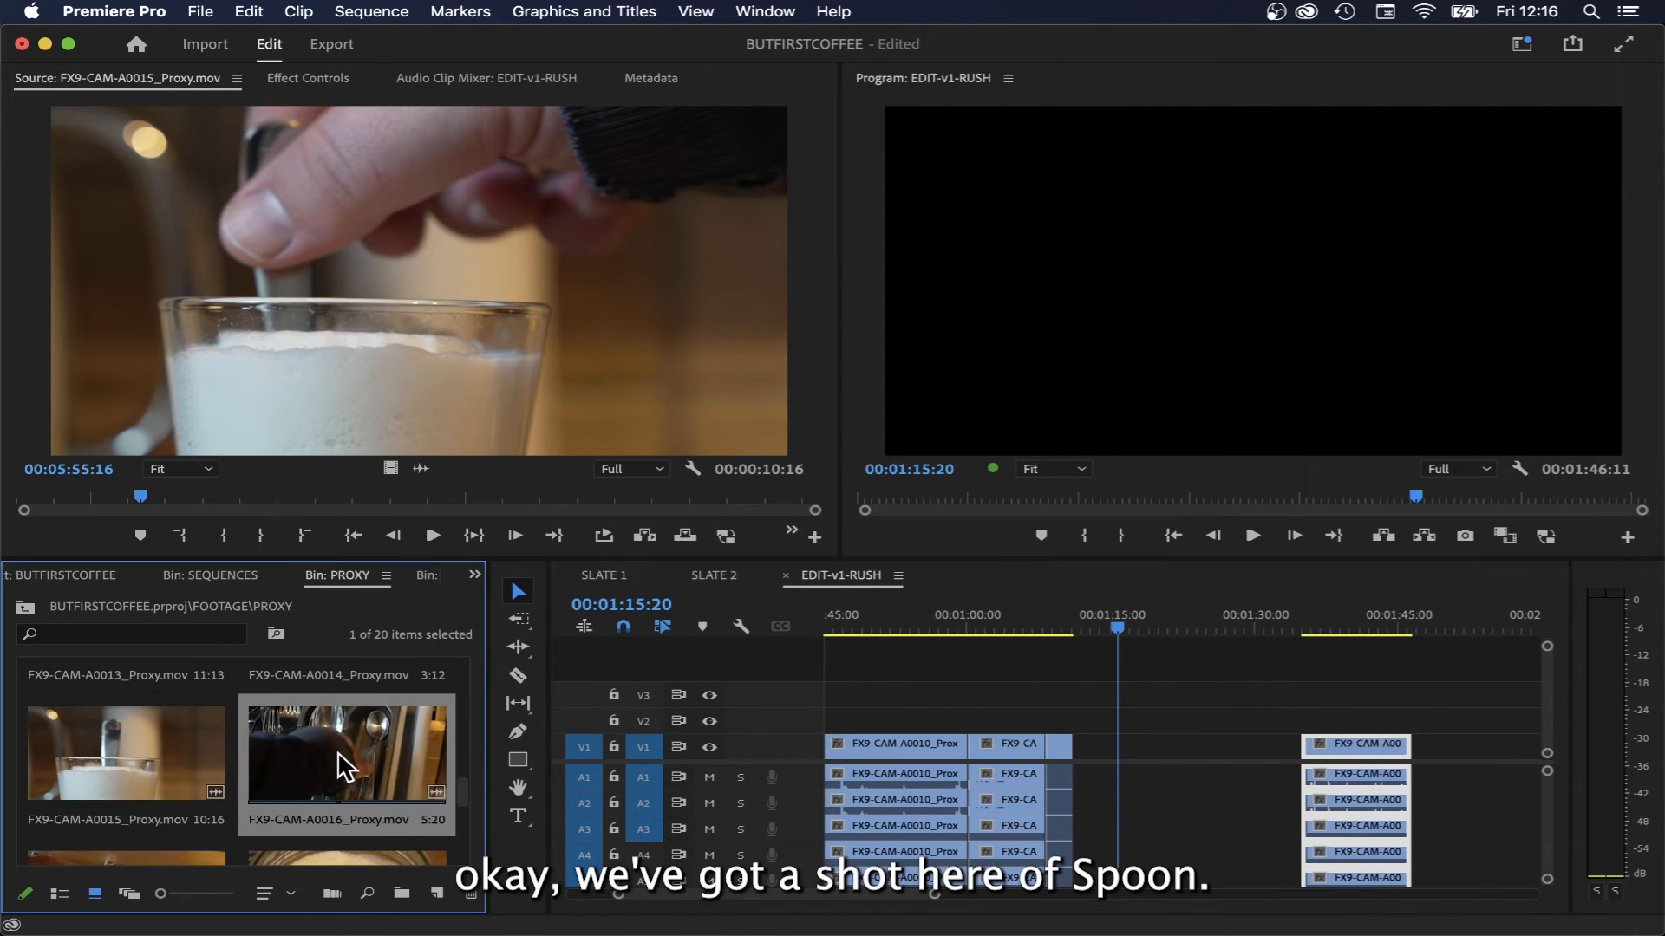
drag(130, 499, 304, 486)
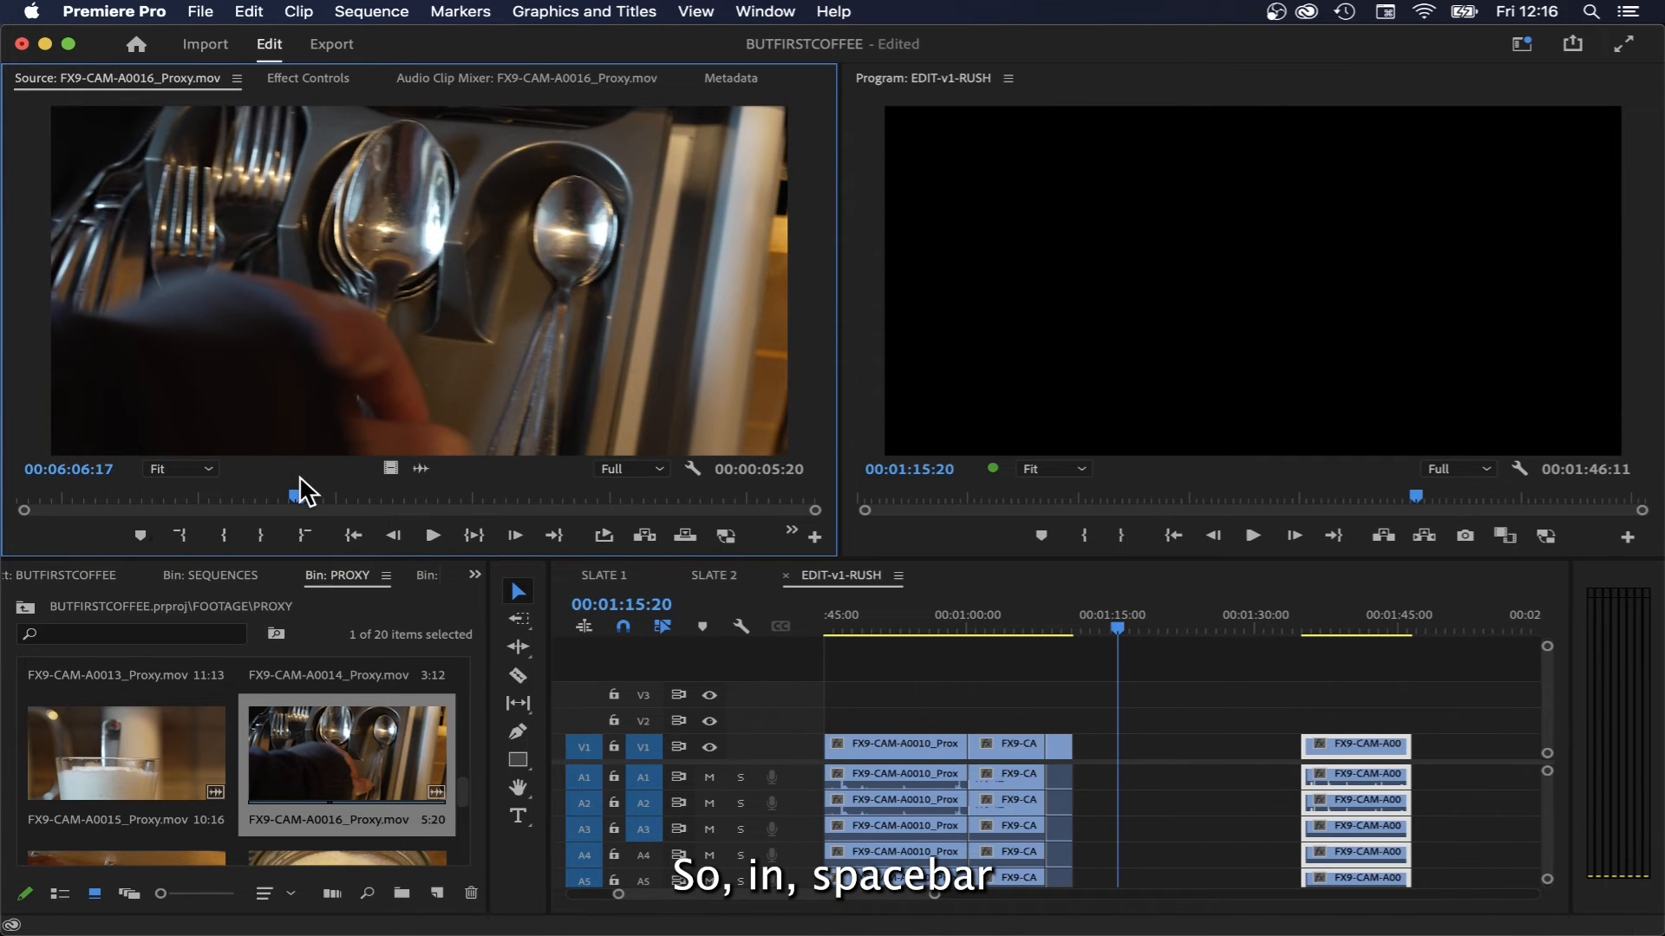
key(i)
key(space)
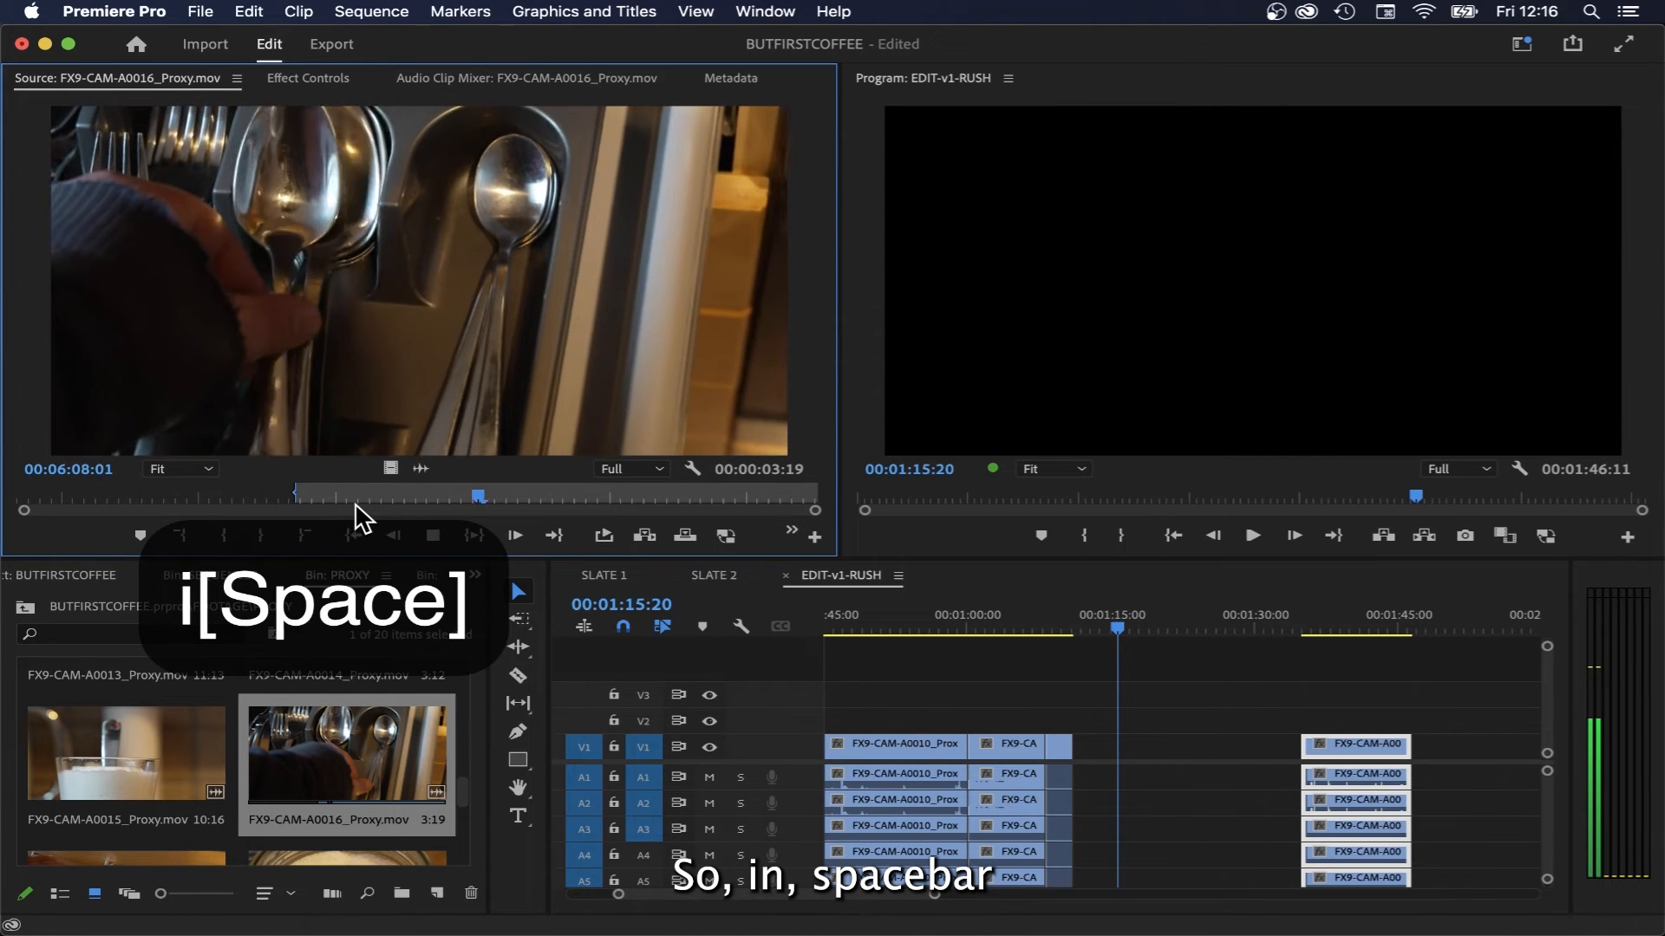
key(space)
mouse_move(568, 494)
mouse_down()
mouse_move(533, 496)
mouse_move(574, 487)
mouse_move(545, 485)
mouse_up()
key(i)
key(space)
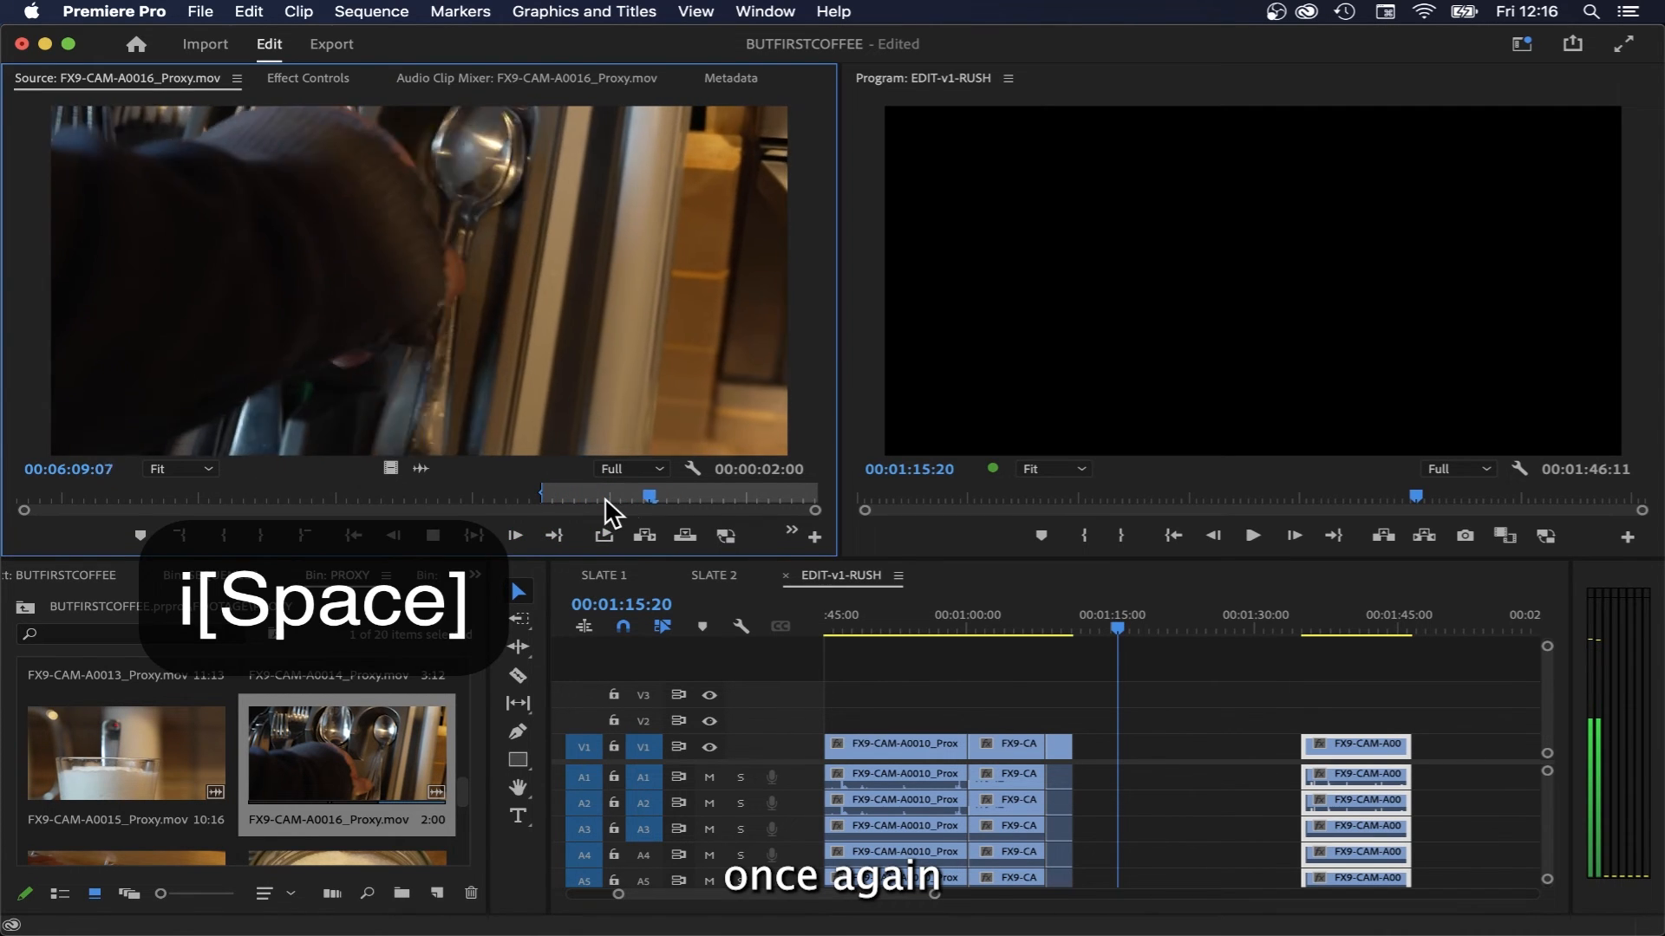
key(space)
key(o)
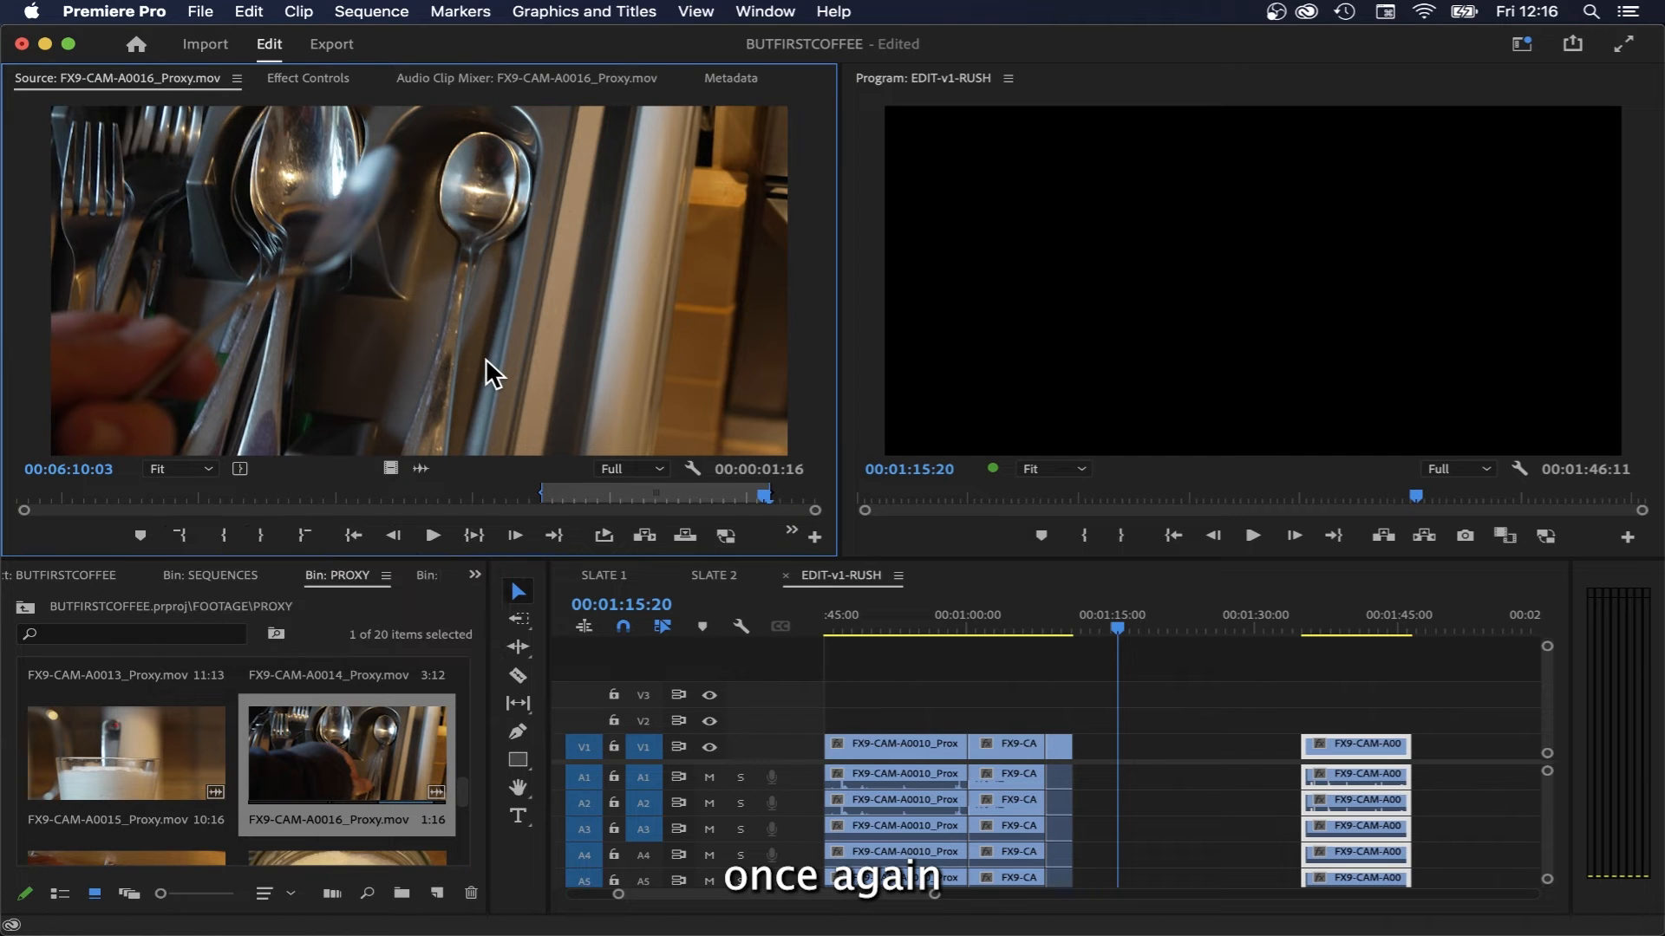
key(comma)
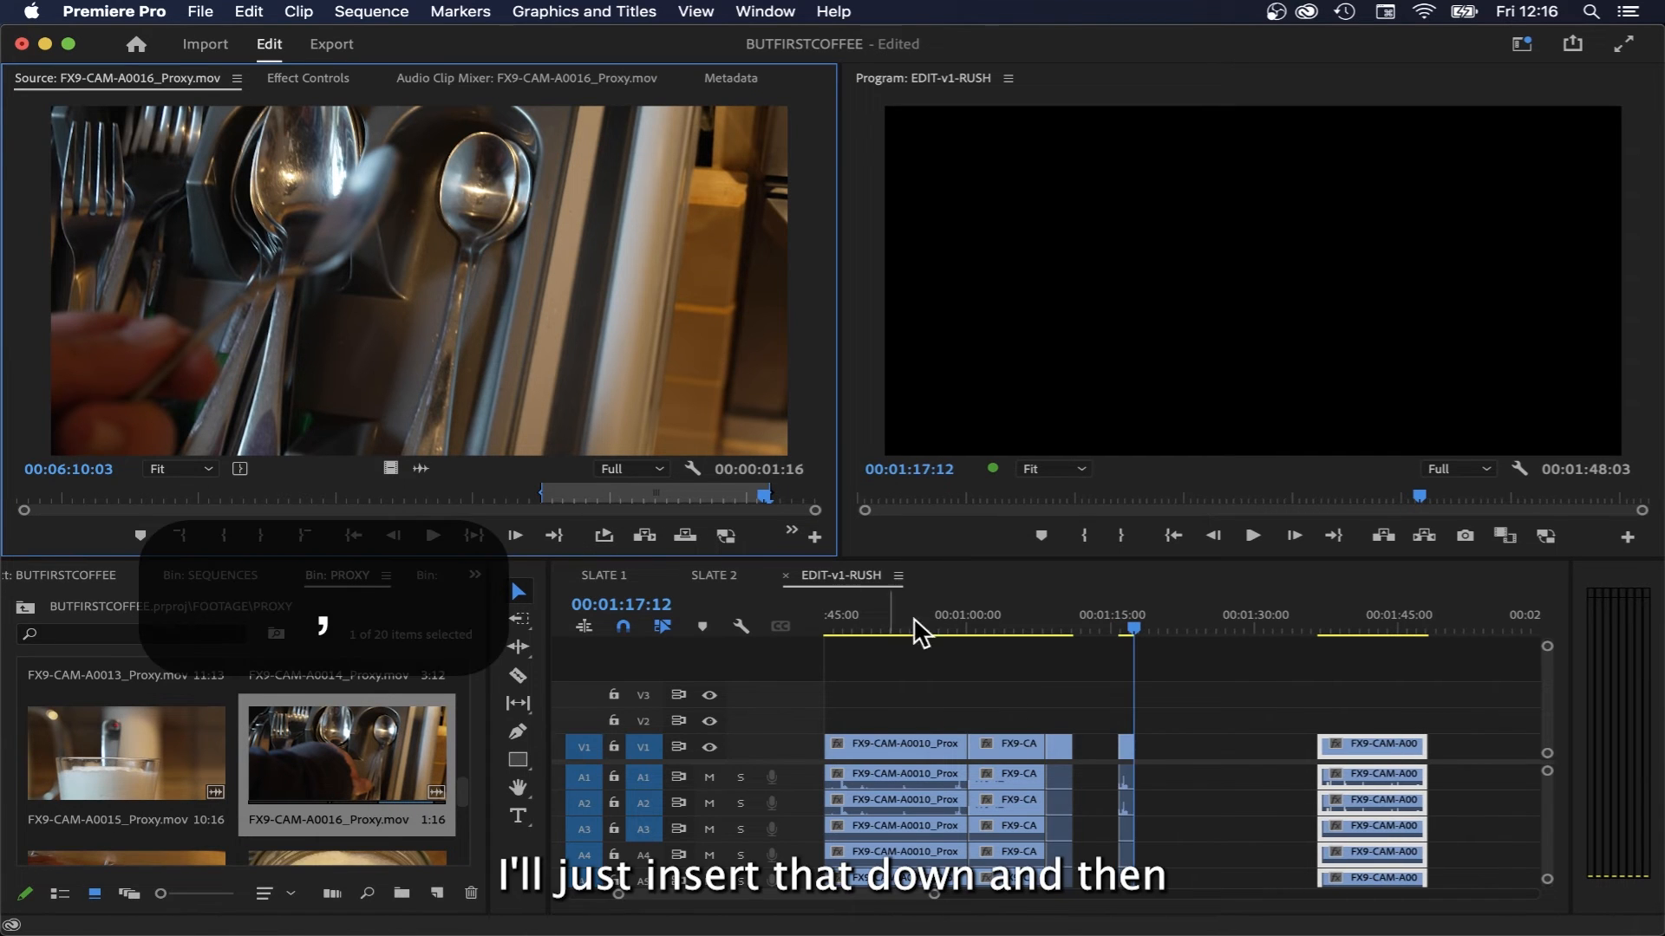
- Ripple delete the empty gaps before and after the inserted spoon clip in EDIT-v1-RUSH
mouse_move(1128, 747)
mouse_down()
mouse_move(1091, 760)
mouse_move(1123, 754)
mouse_up()
click(1099, 750)
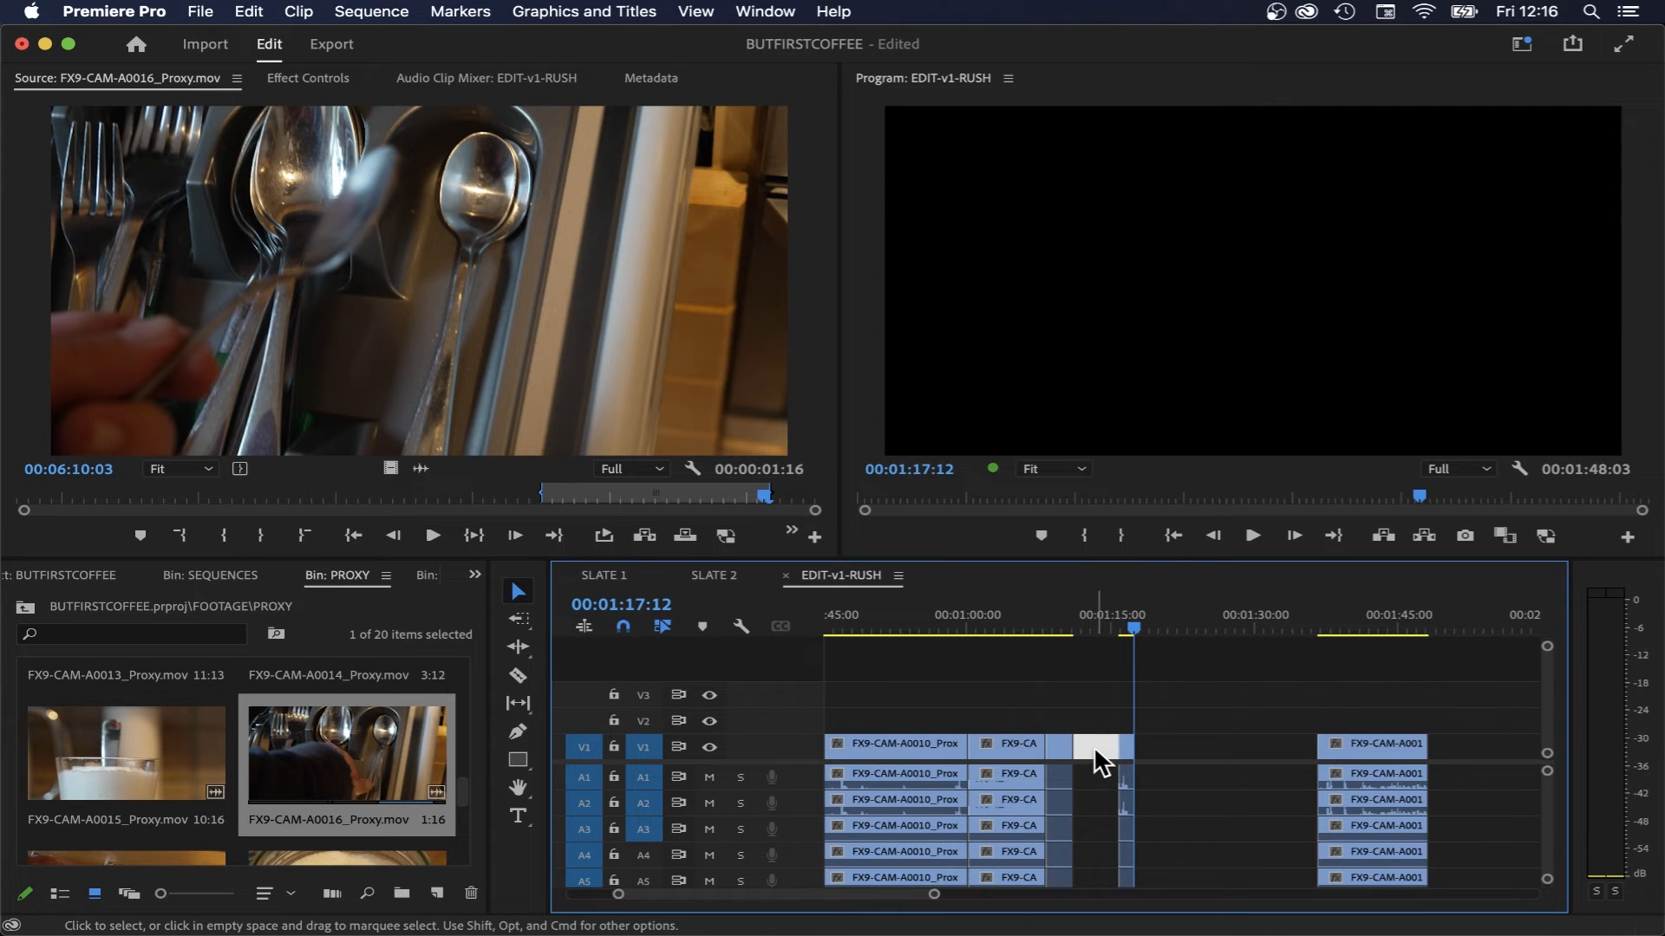
right_click(1090, 742)
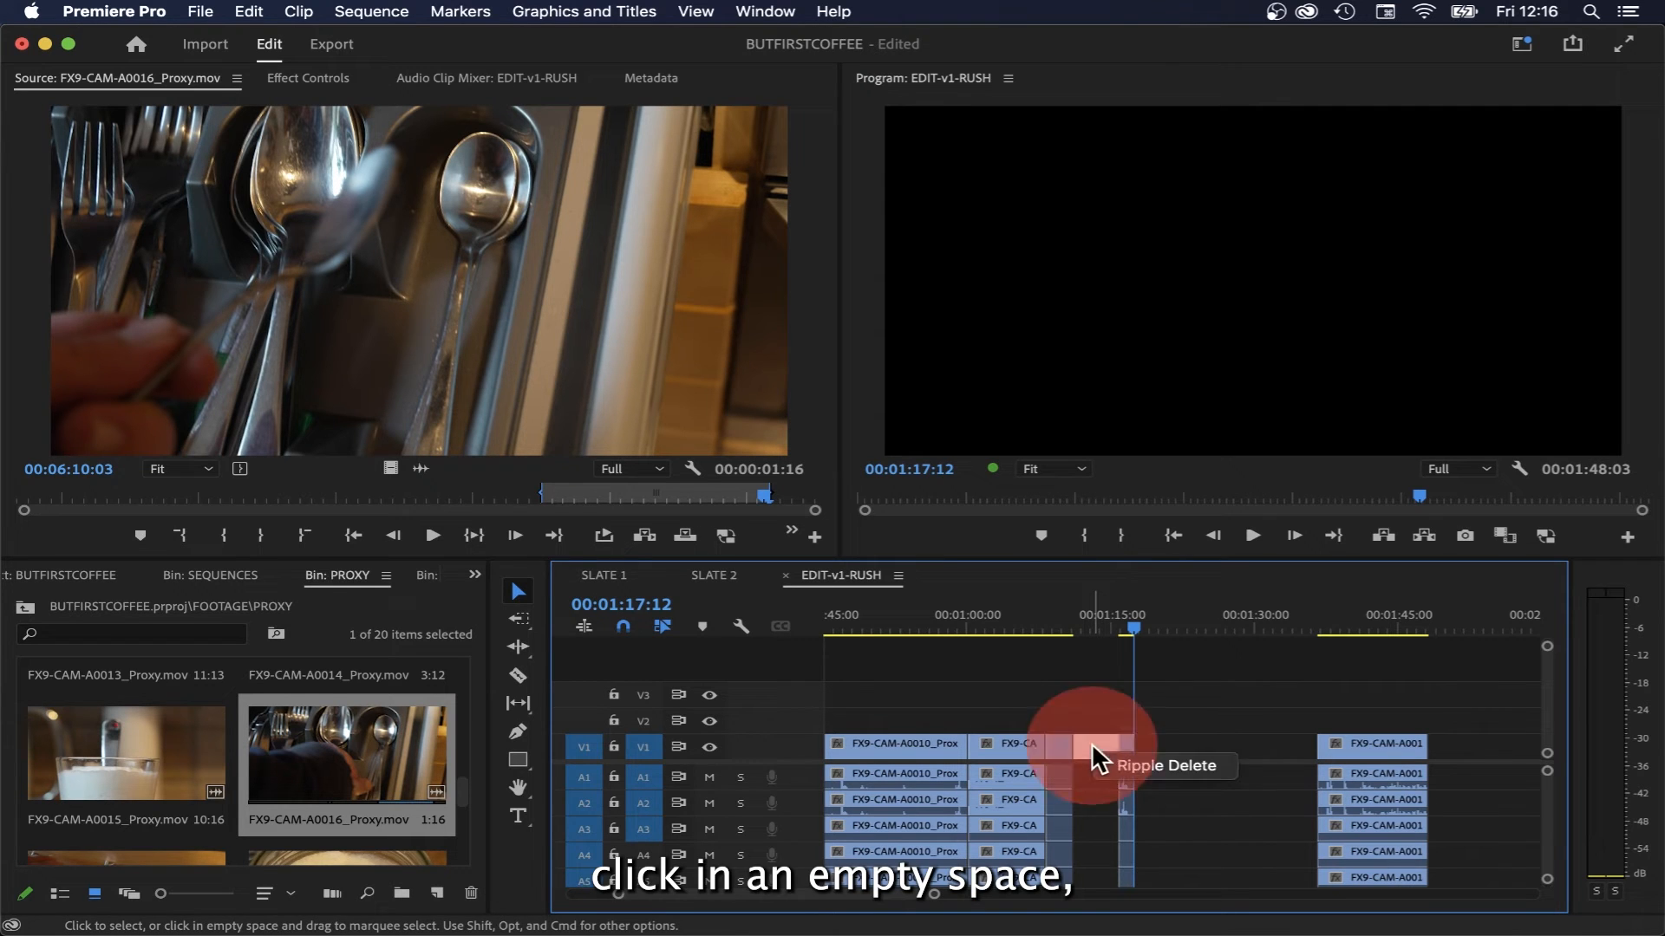
click(1145, 754)
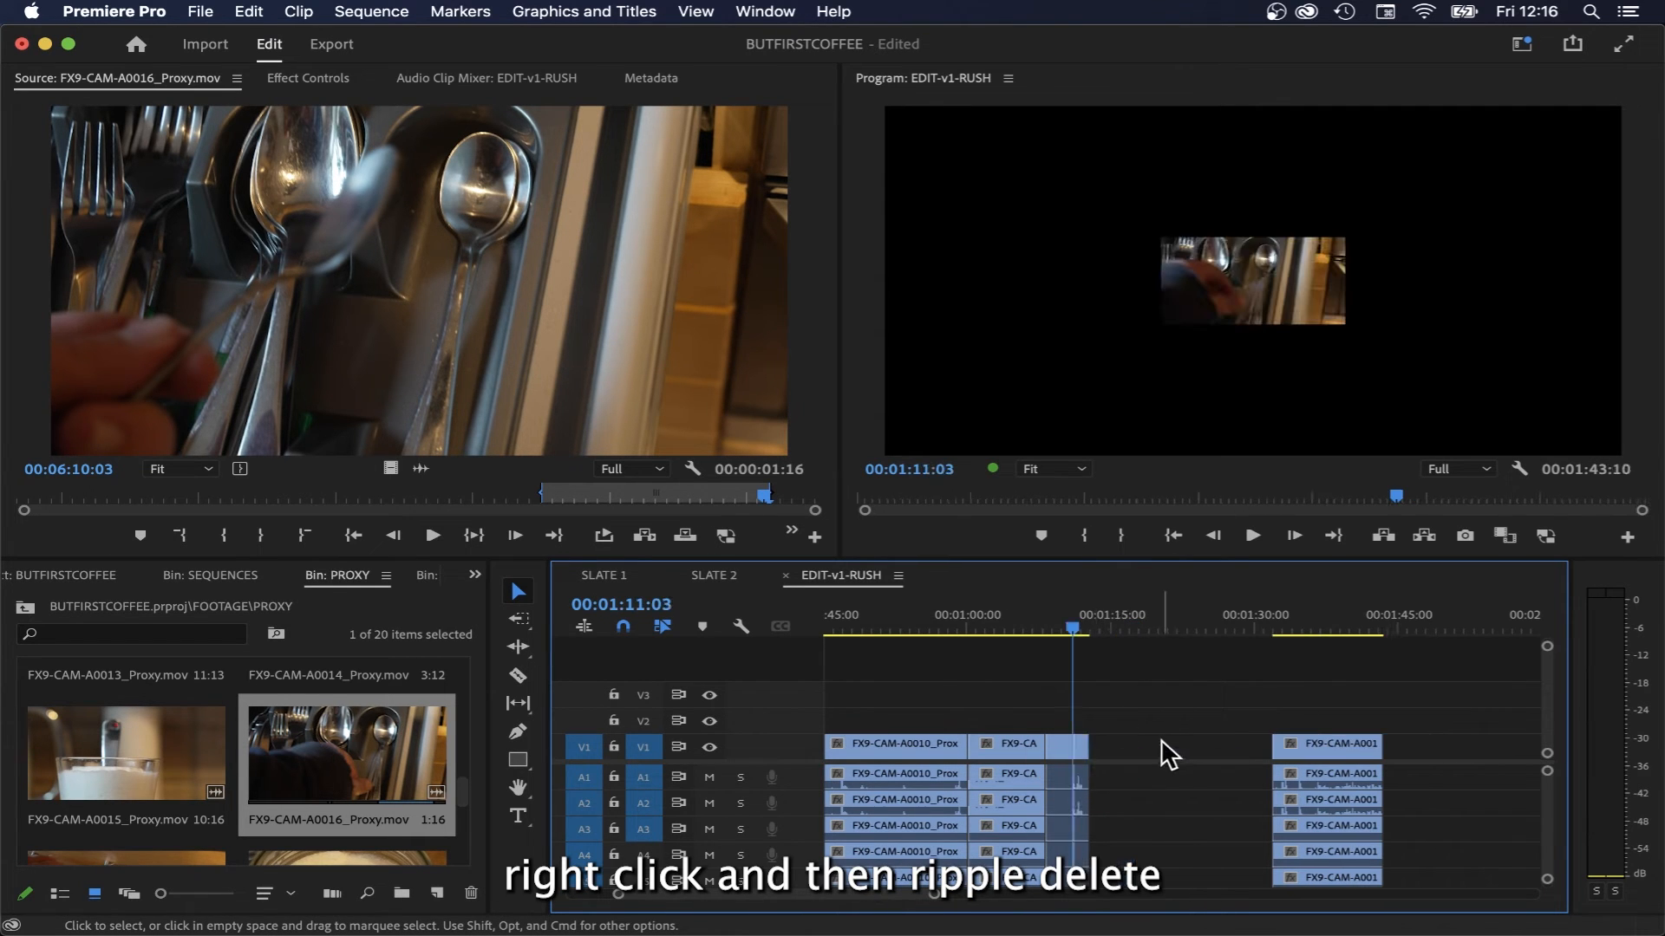
drag(1075, 625, 1082, 628)
click(1151, 746)
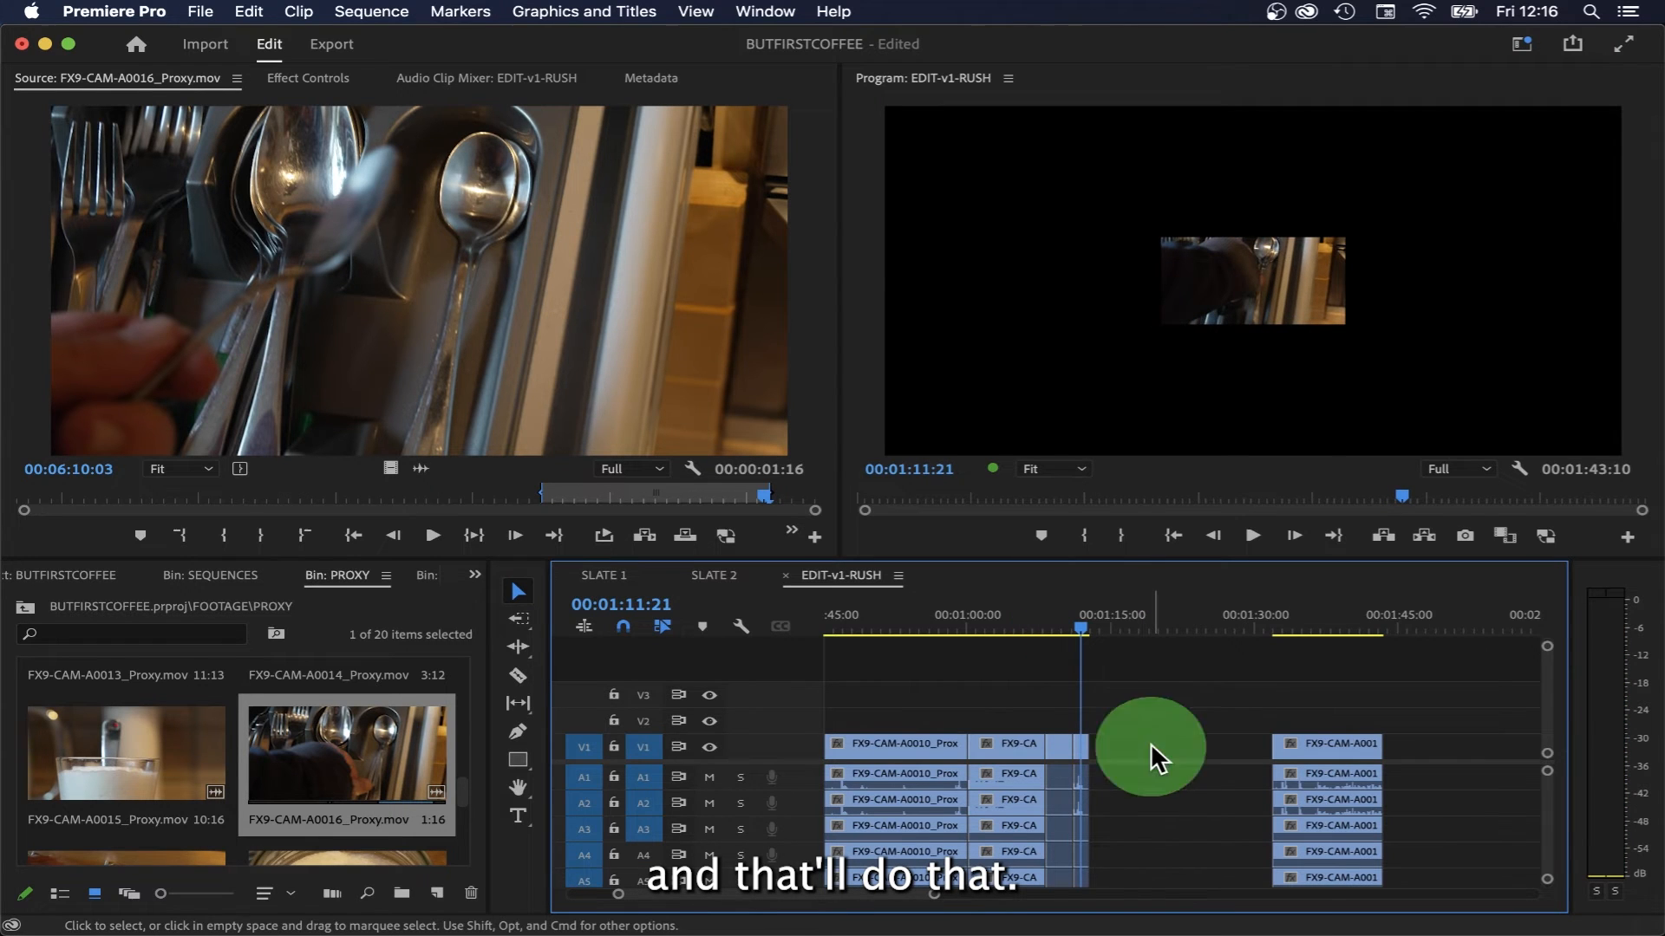
right_click(1184, 744)
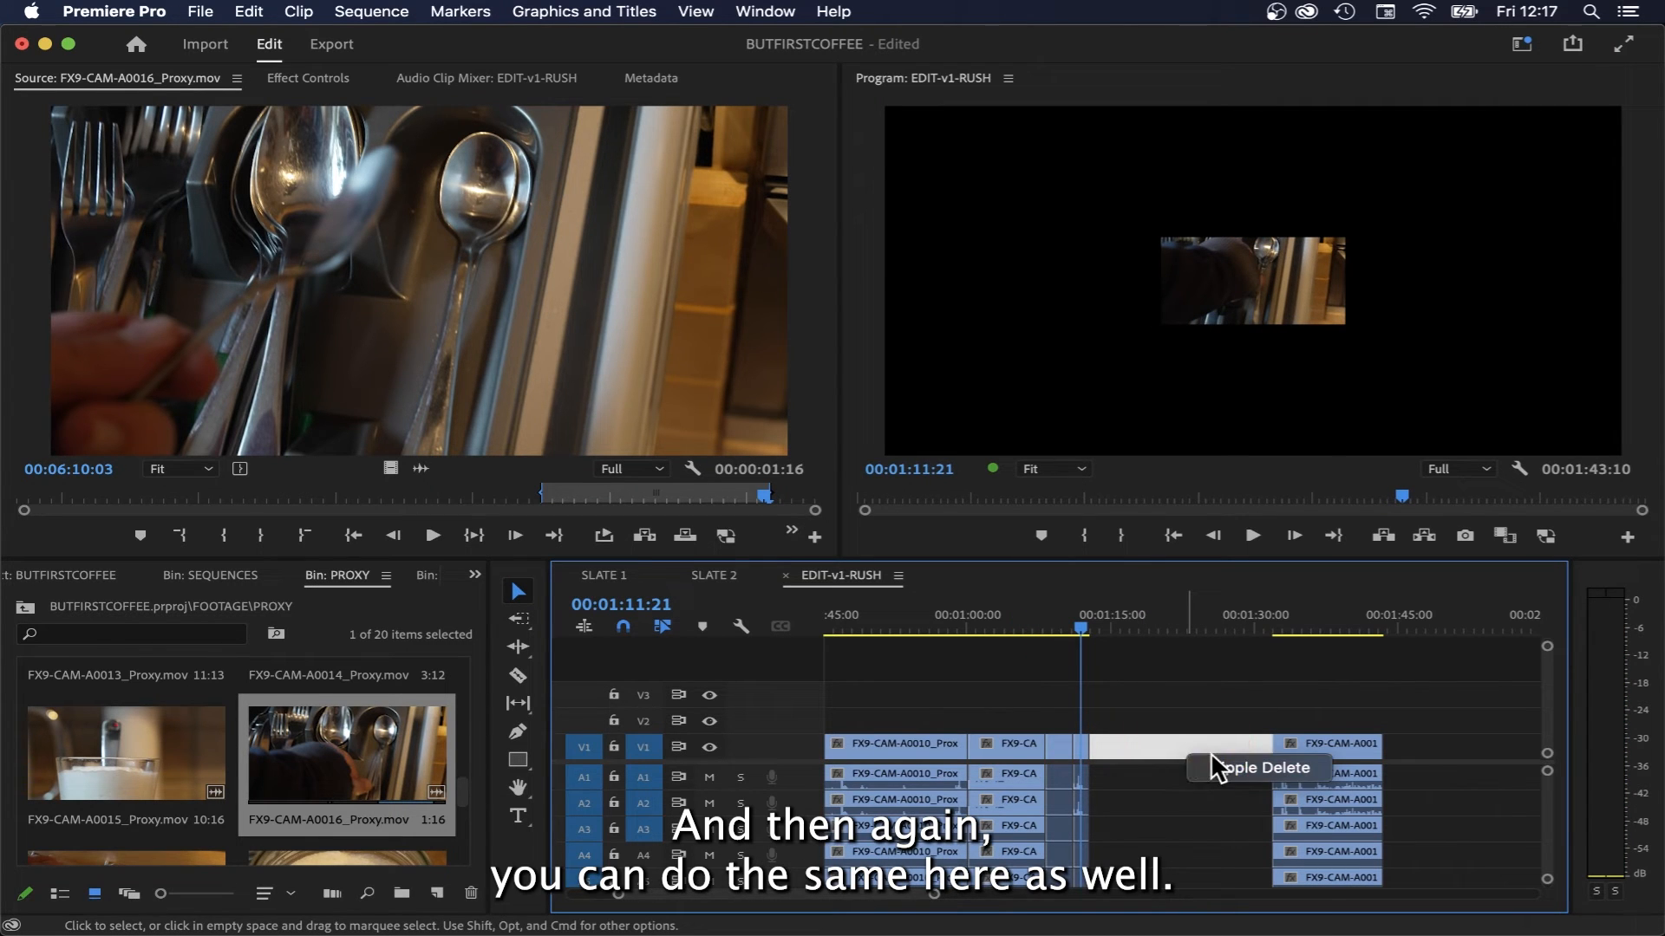
click(1224, 769)
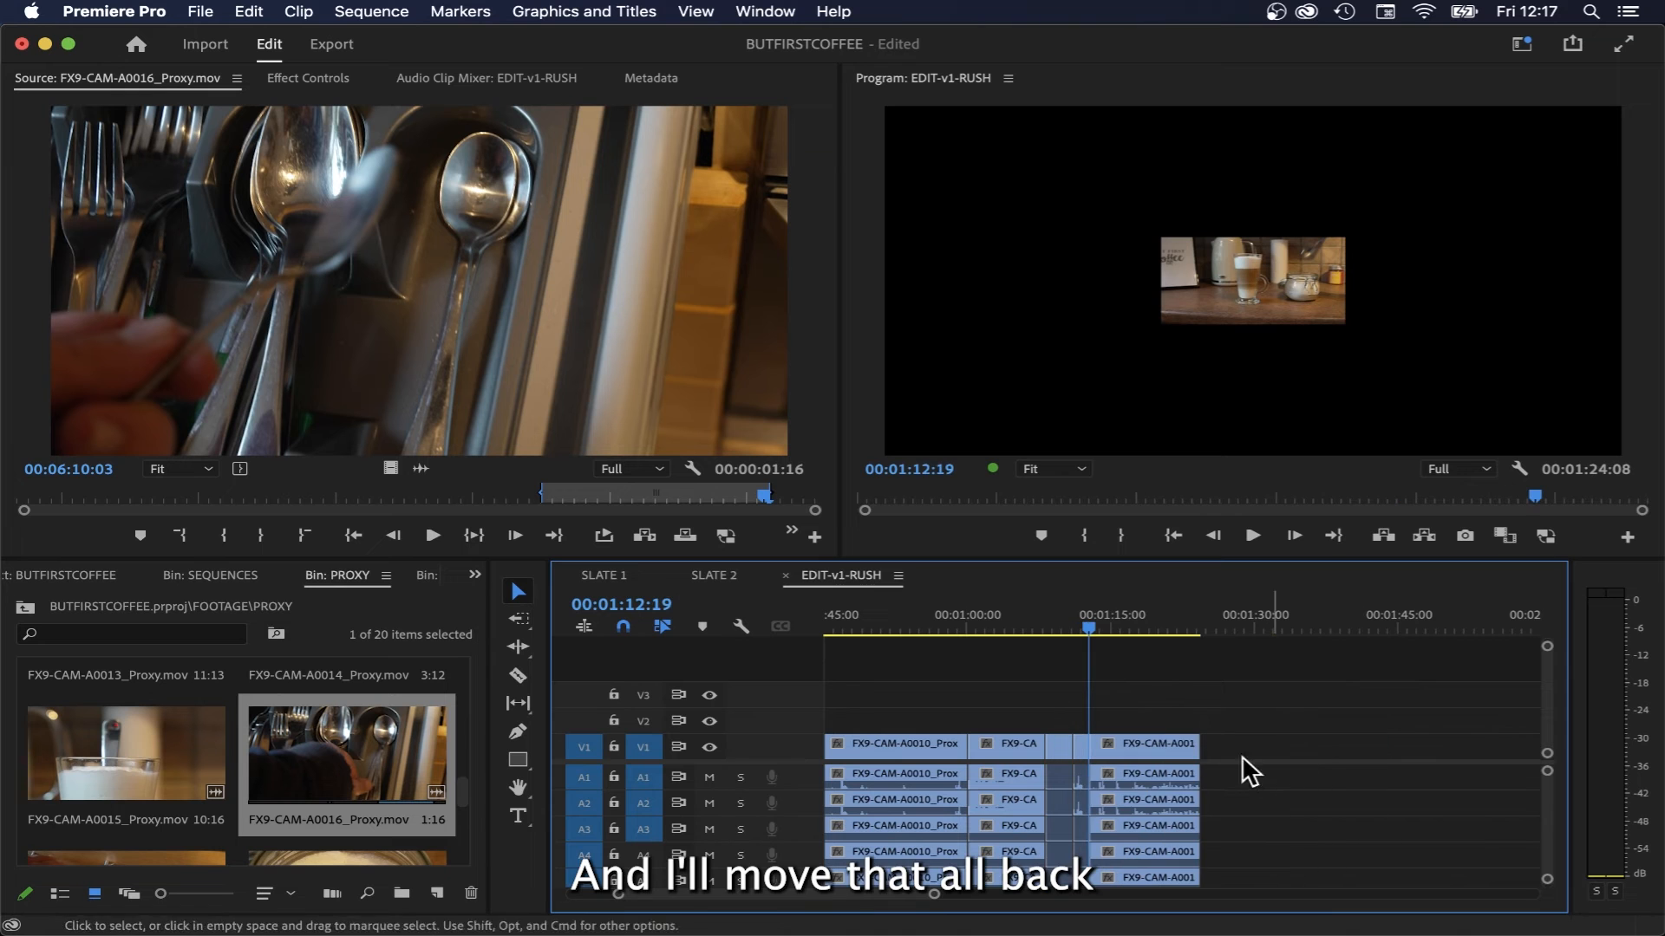
drag(1092, 629, 1122, 629)
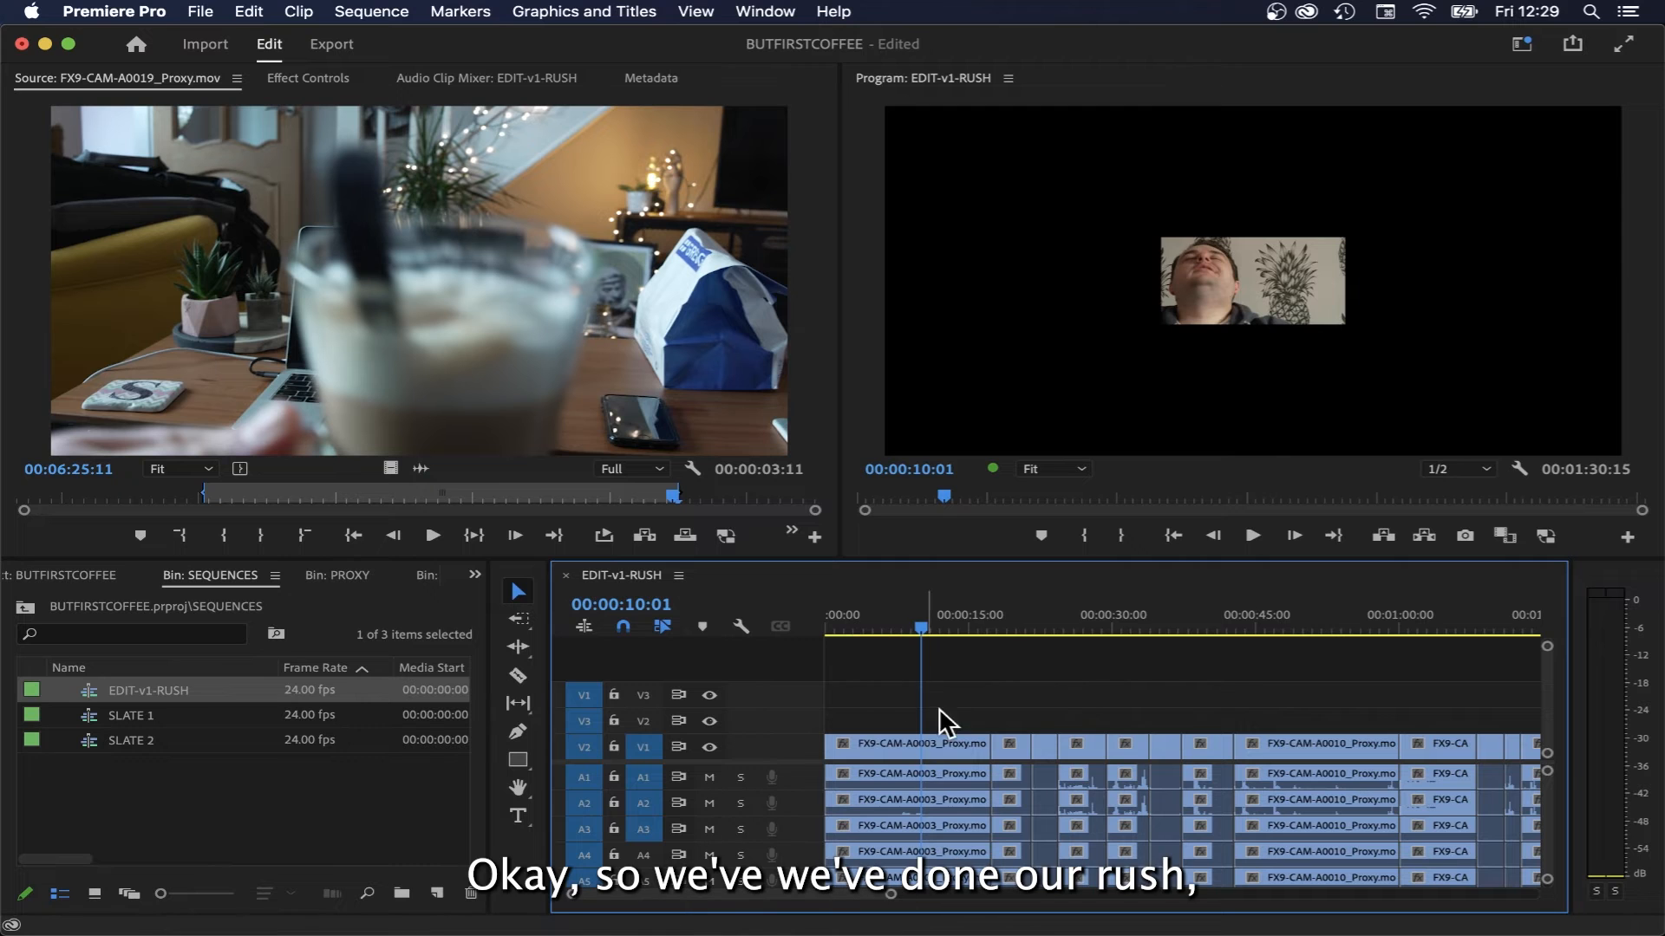
- Apply Scale to Frame Size to all clips in EDIT-v1-RUSH and check the scaled picture at a few points
mouse_move(880, 626)
mouse_down()
mouse_move(950, 624)
mouse_move(890, 624)
mouse_up()
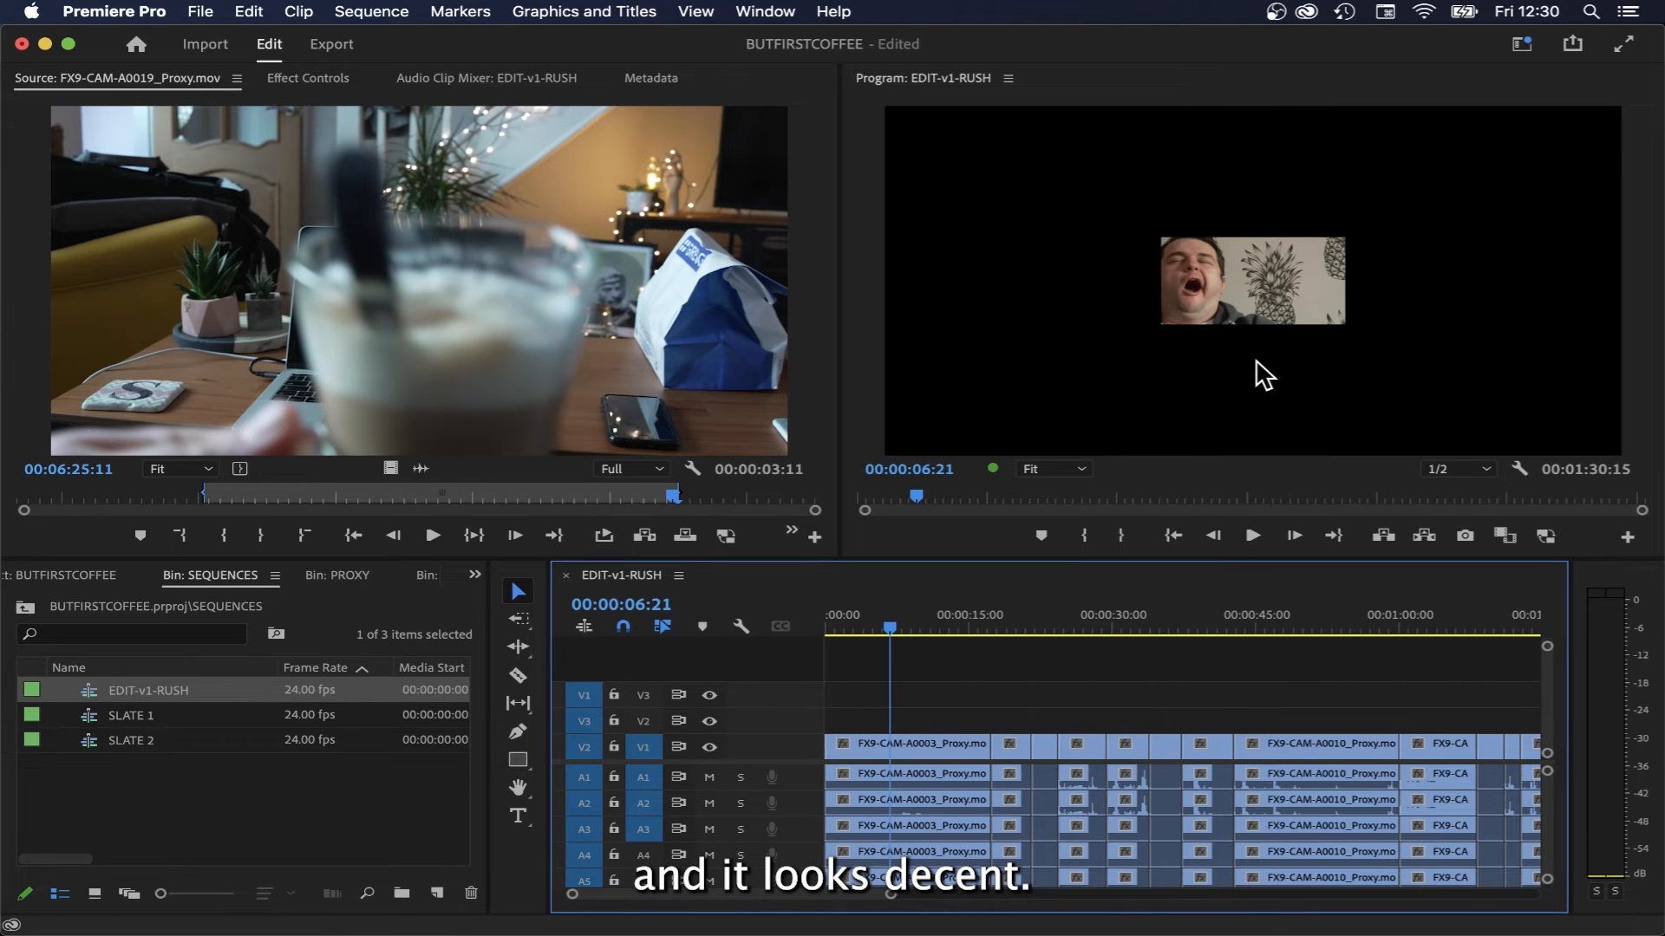
key(super+a)
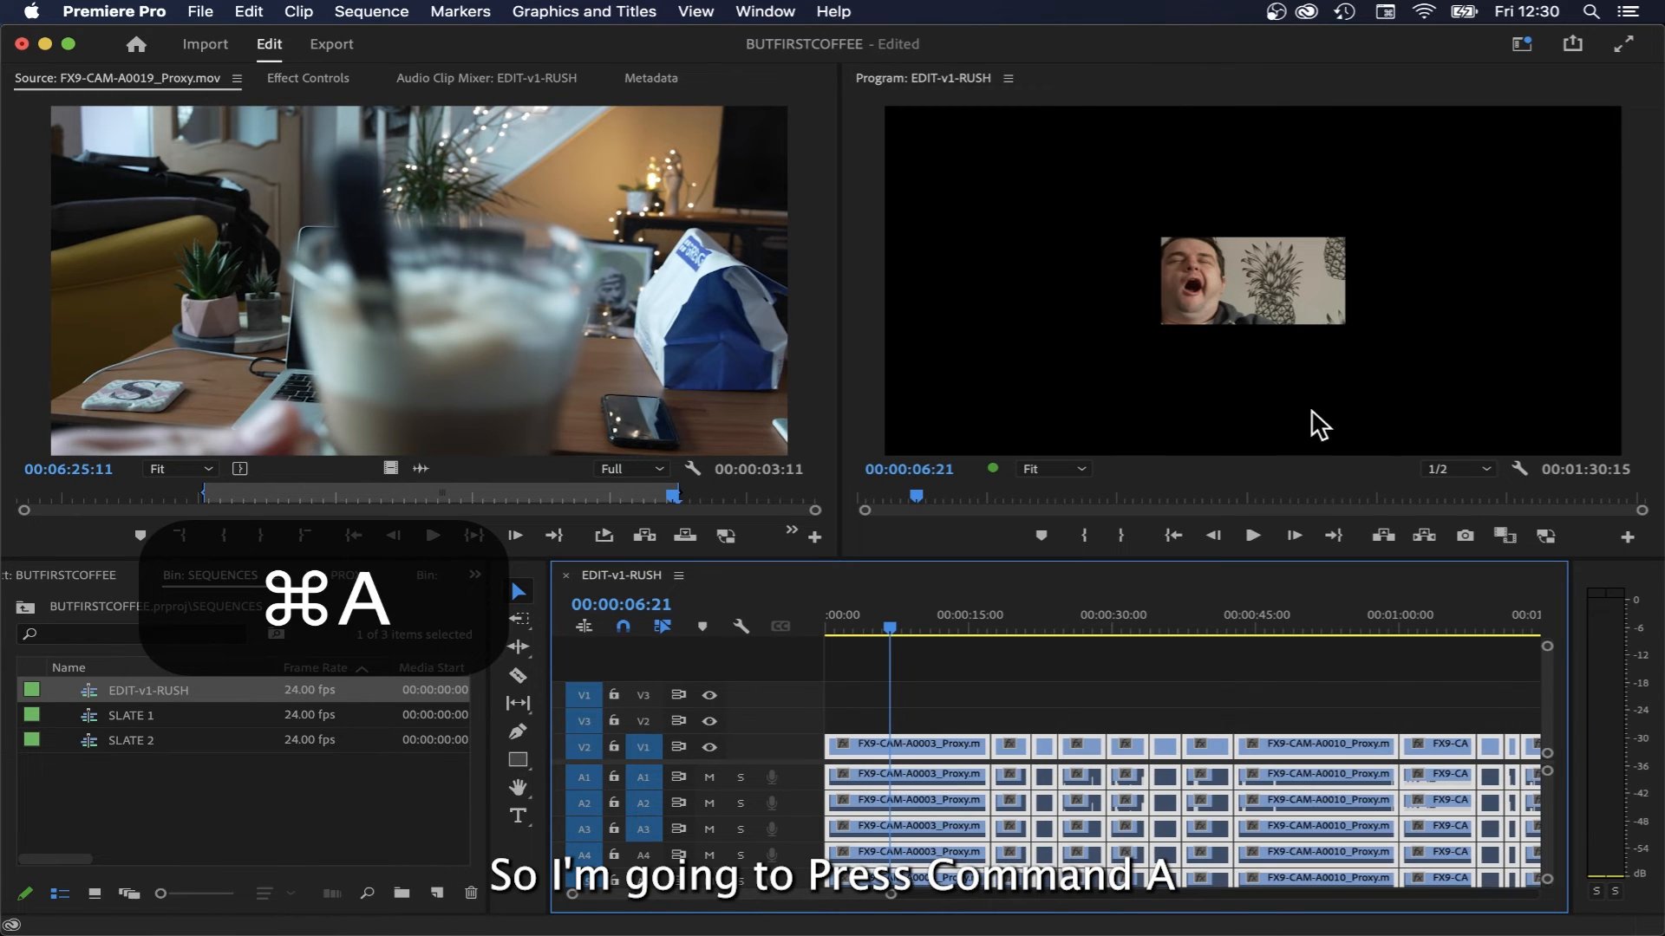
right_click(950, 749)
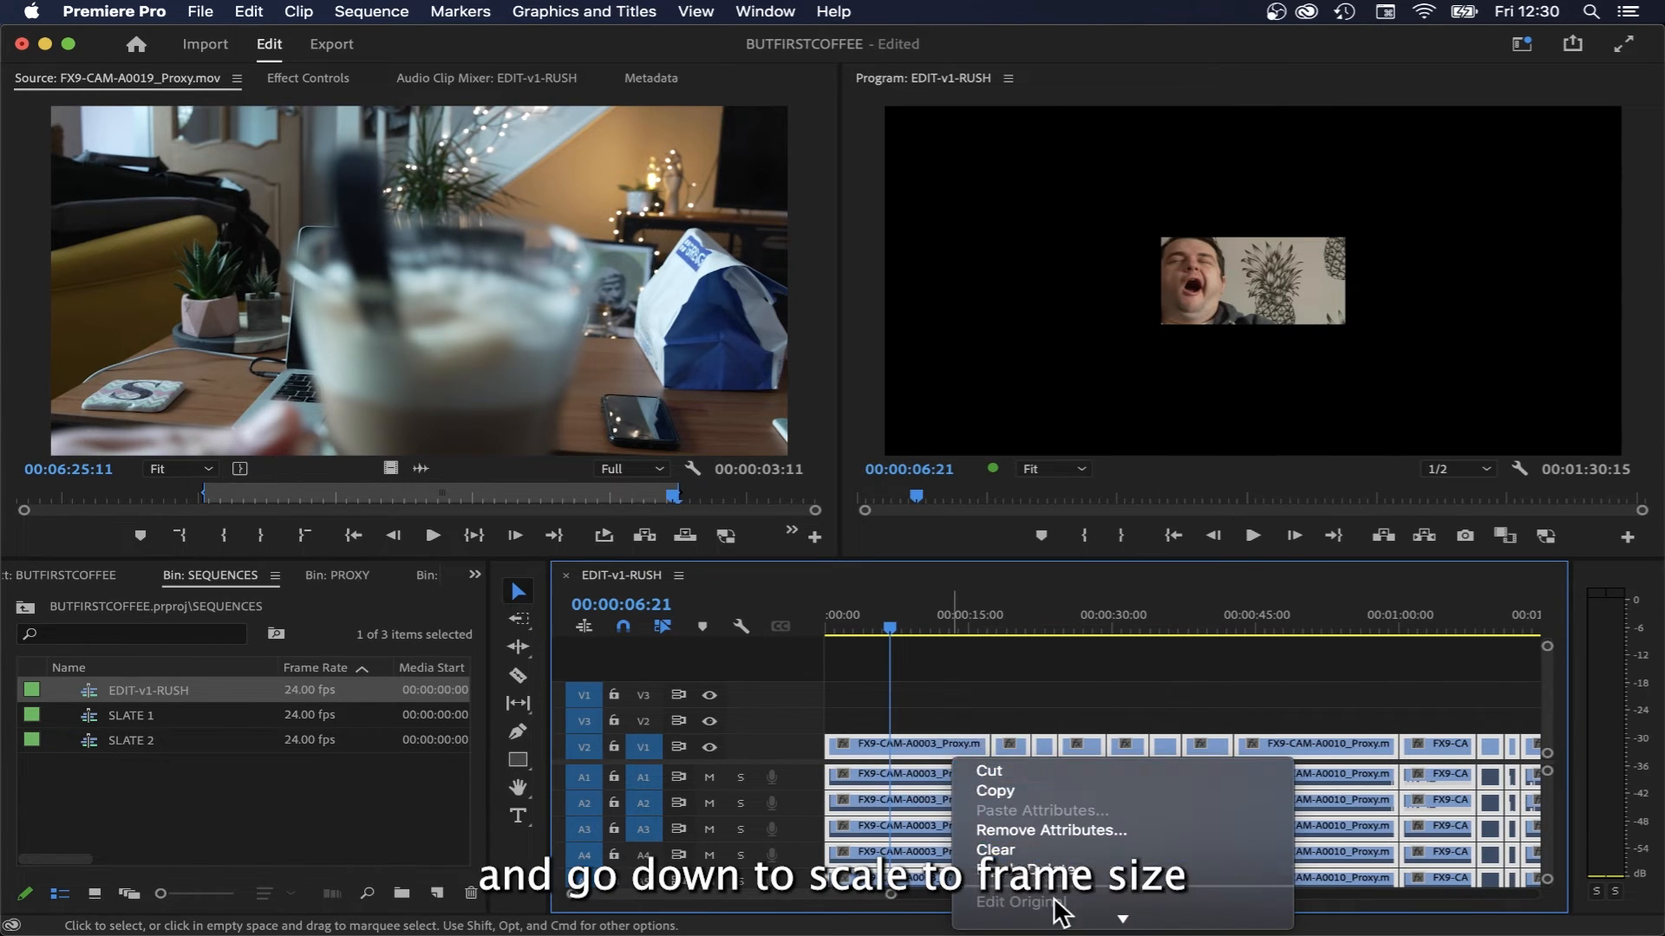
mouse_move(1059, 912)
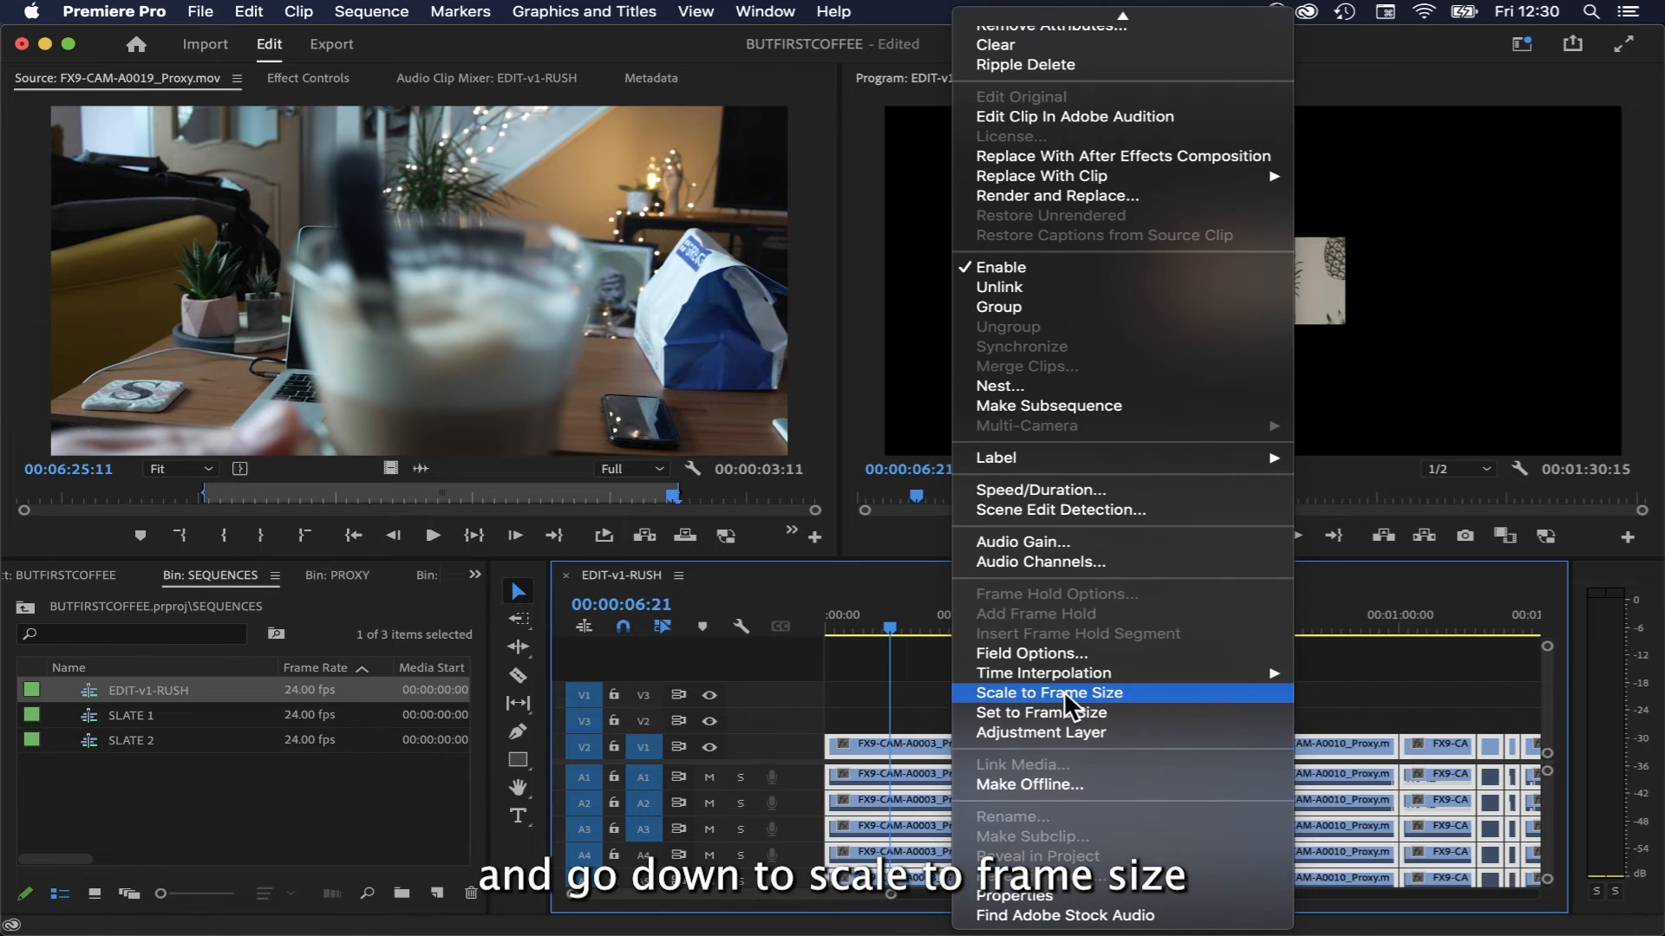
click(1064, 691)
click(1351, 631)
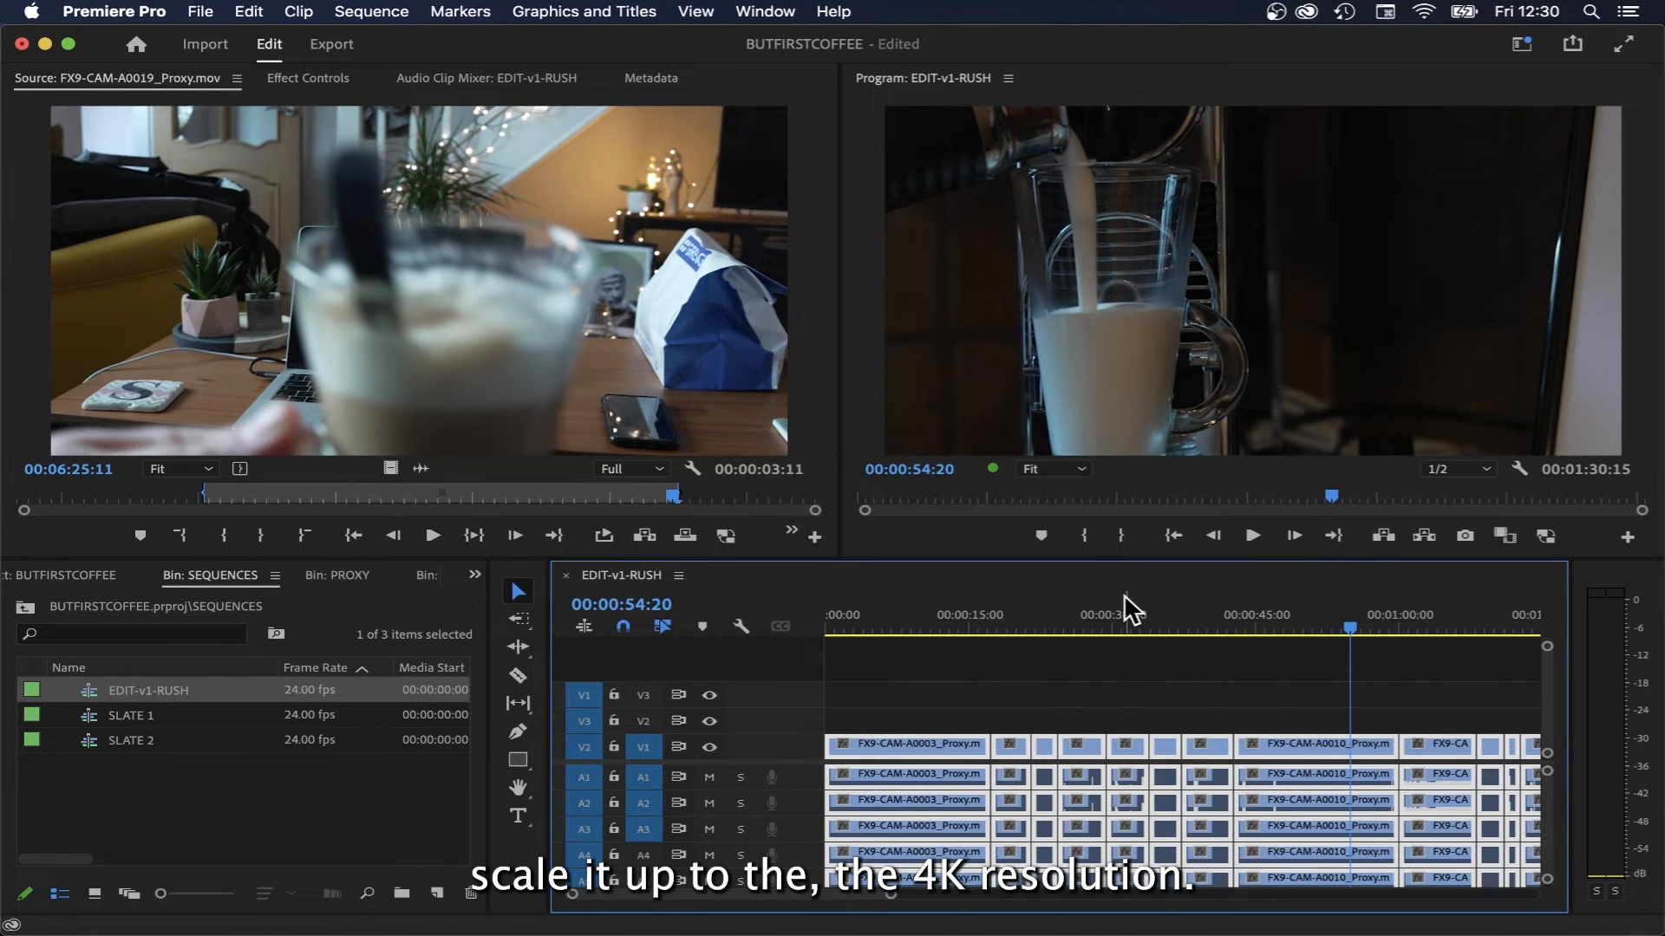
click(954, 618)
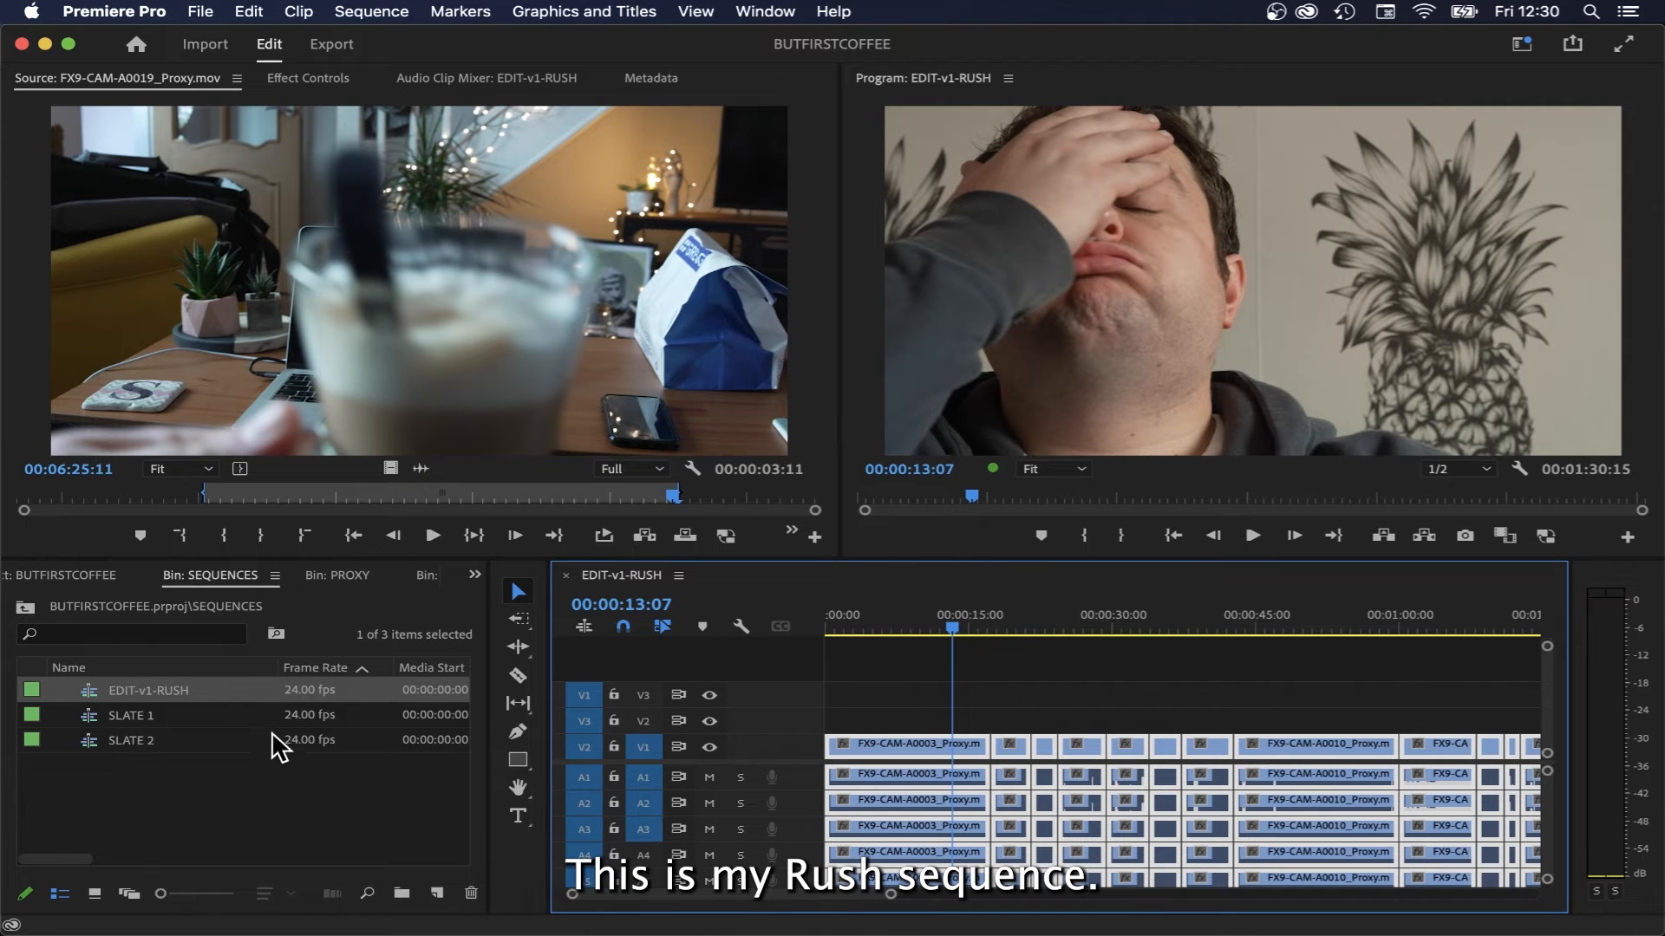
- Duplicate the EDIT-v1-RUSH sequence in the SEQUENCES bin and rename the copy EDIT-v1-TRIM
right_click(197, 687)
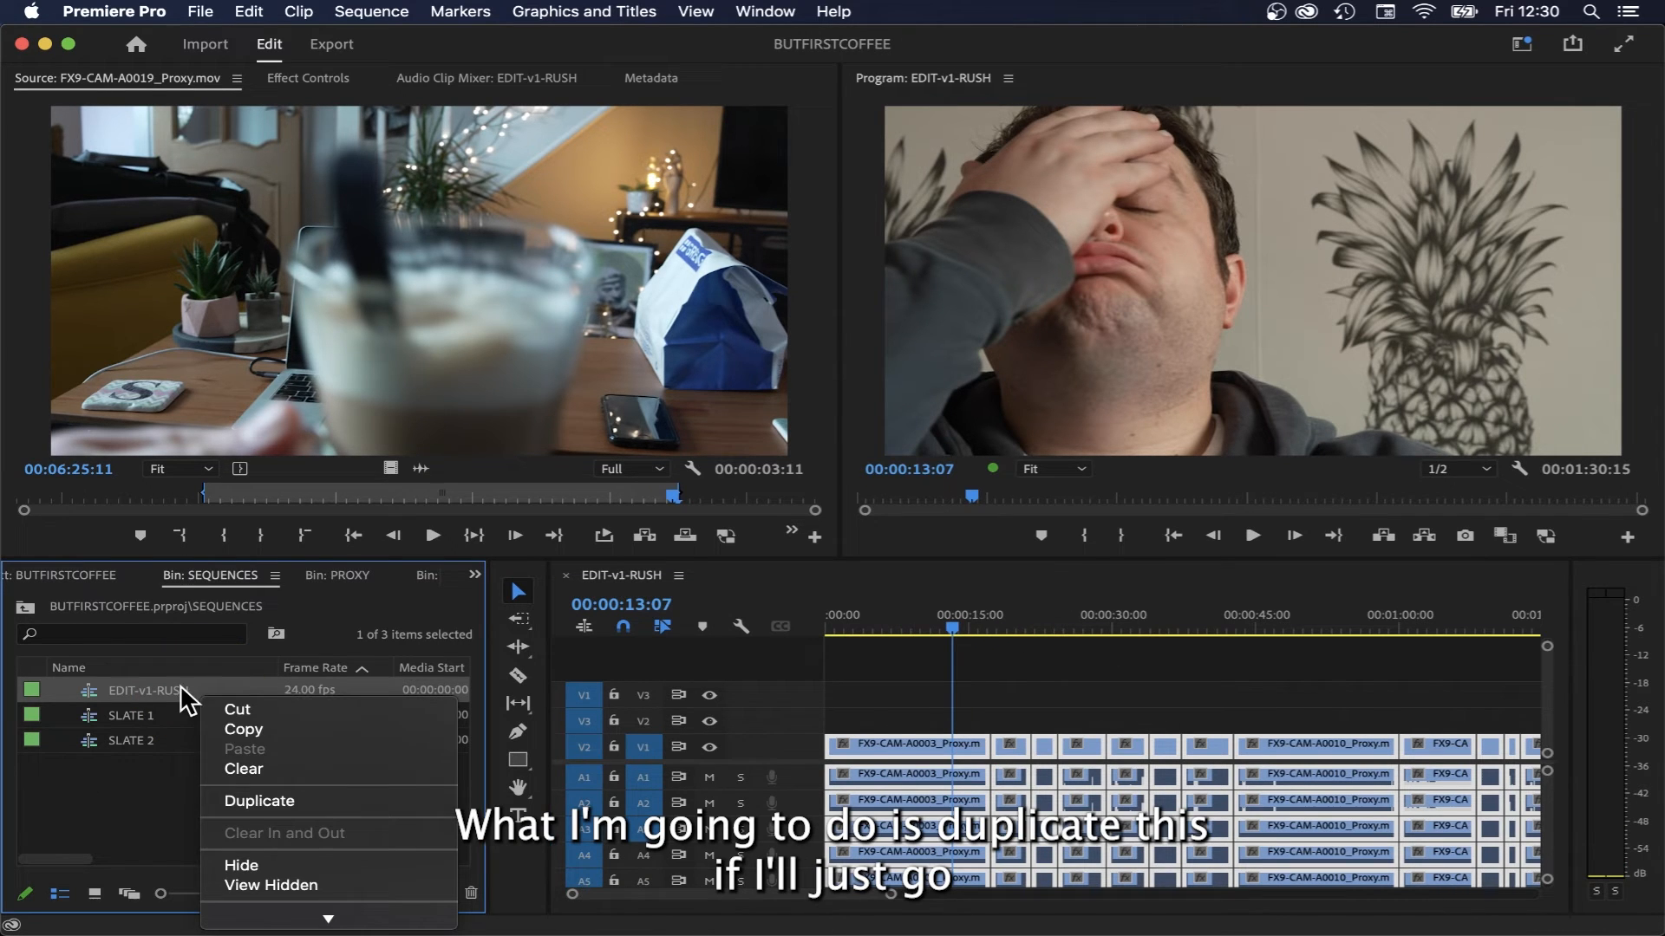
click(270, 743)
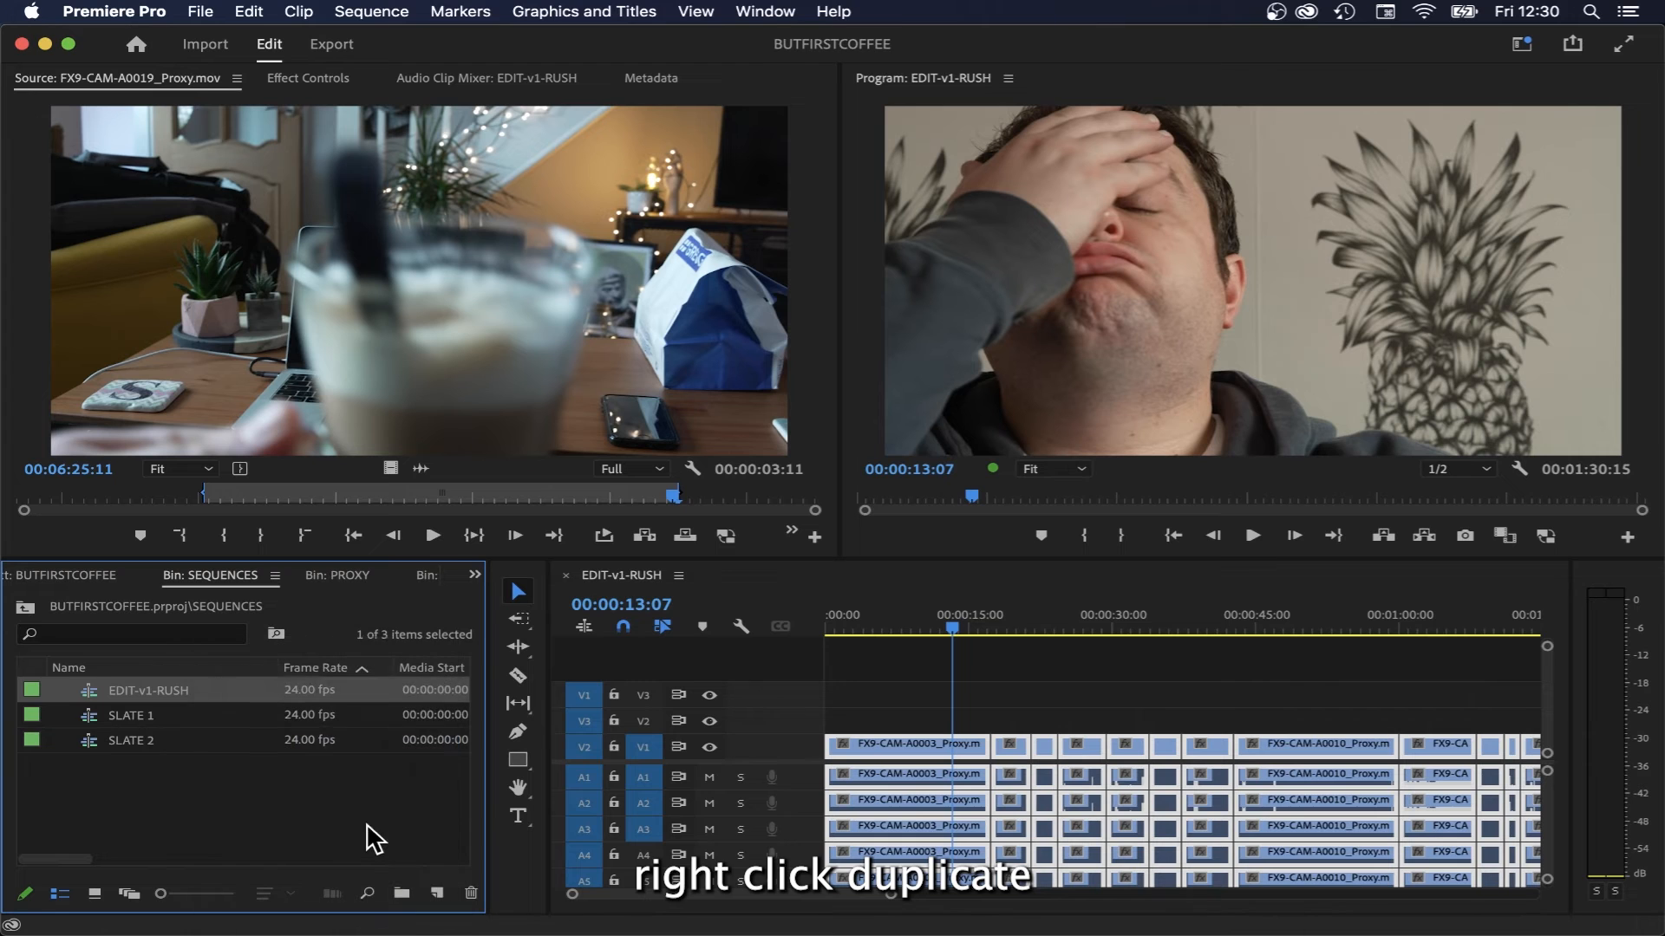
click(216, 715)
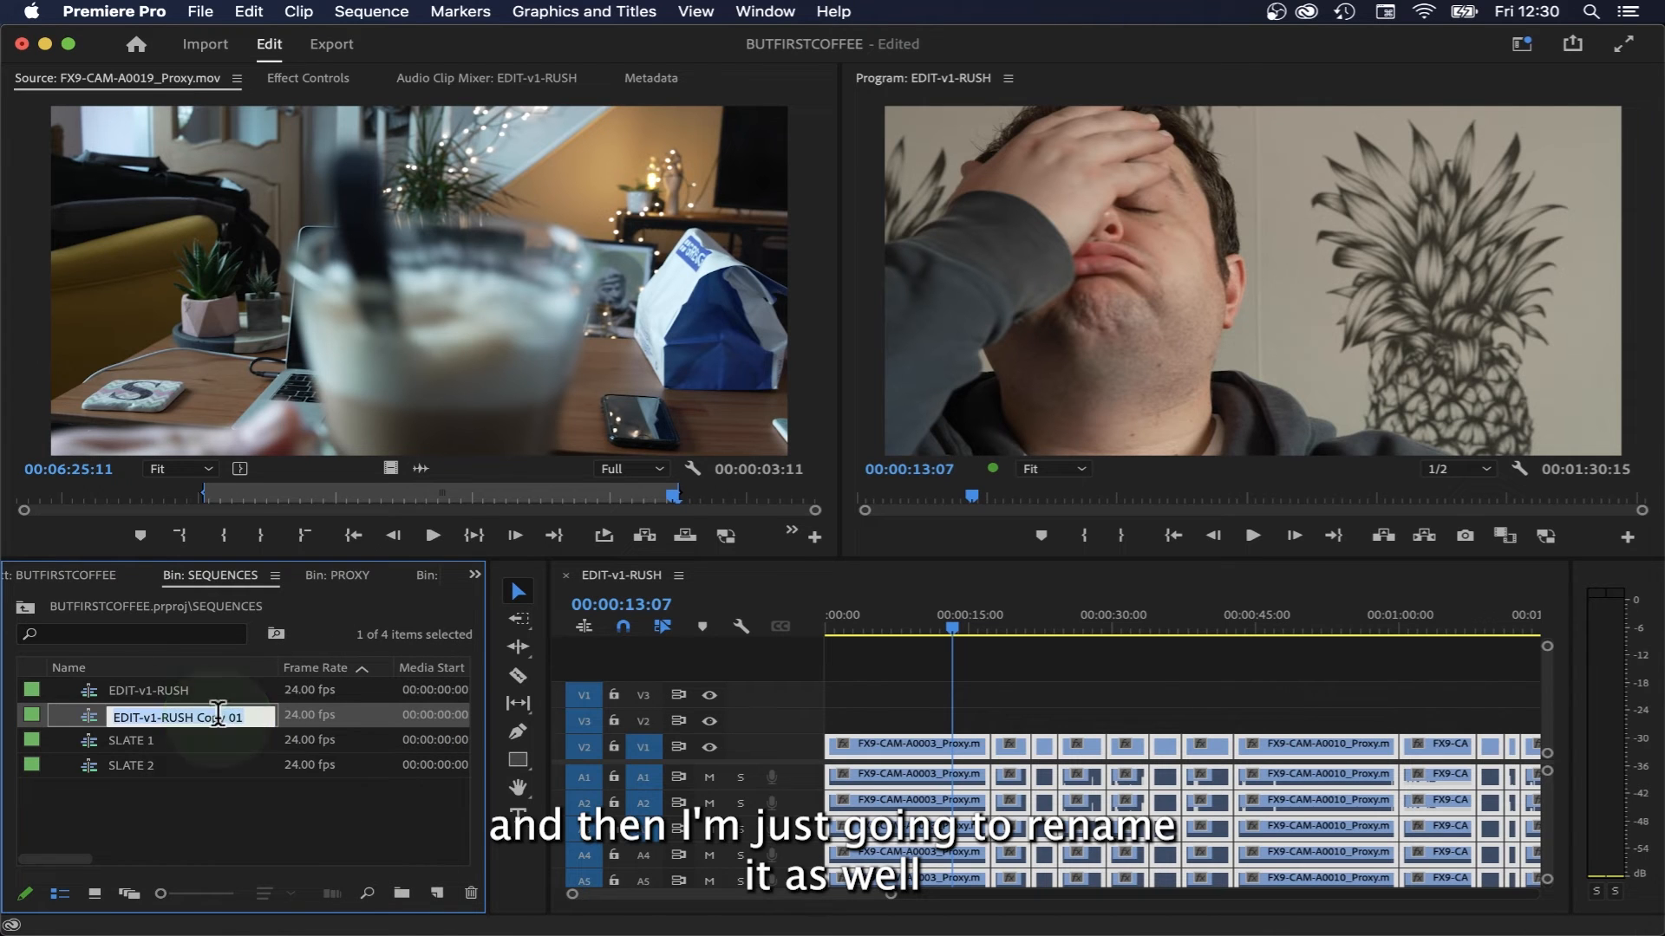
key(BackSpace)
key(BackSpace)
key(BackSpace)
key(BackSpace)
key(BackSpace)
key(BackSpace)
key(BackSpace)
key(BackSpace)
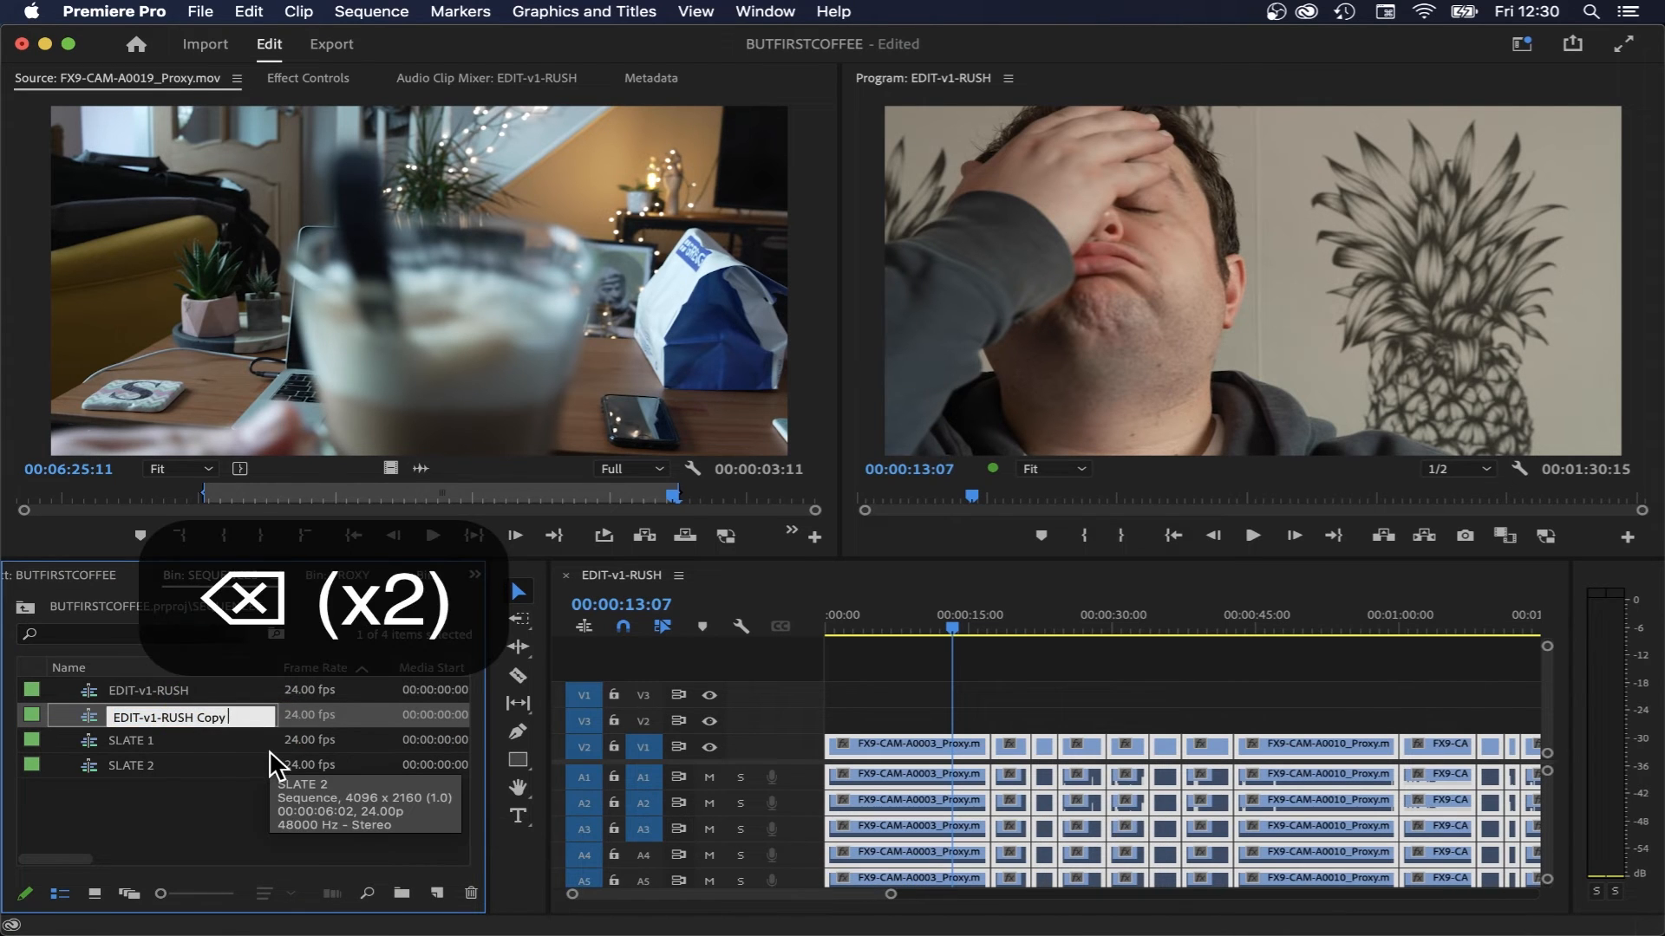
key(BackSpace)
key(BackSpace)
key(BackSpace)
key(BackSpace)
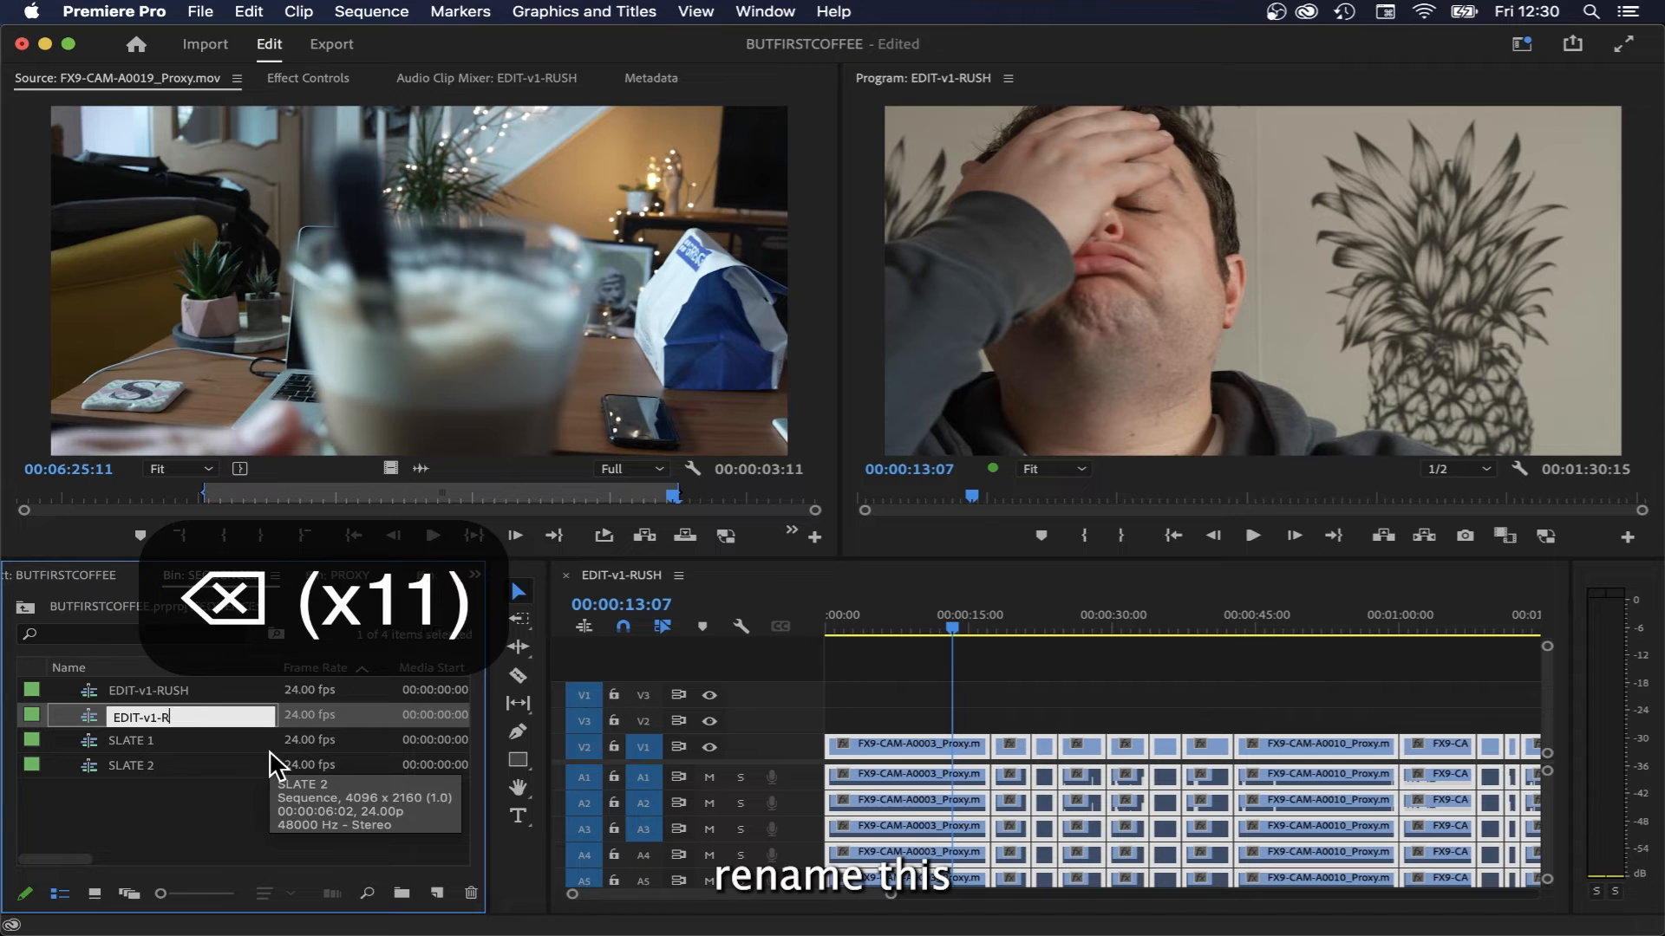
text(TRIM)
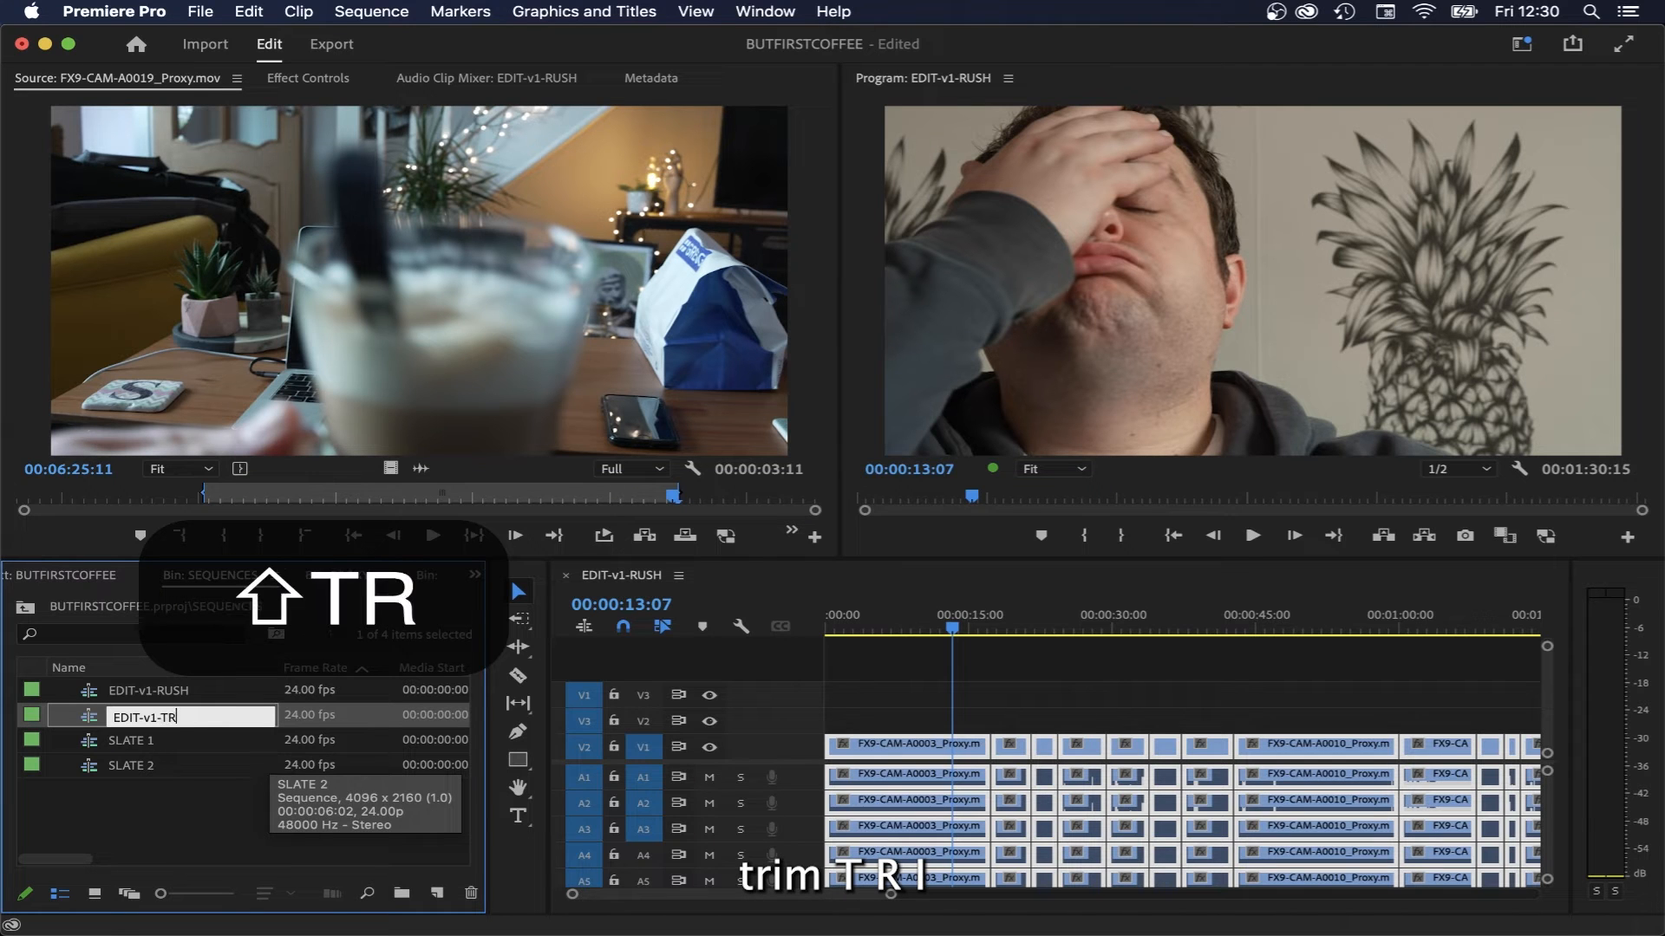
key(Return)
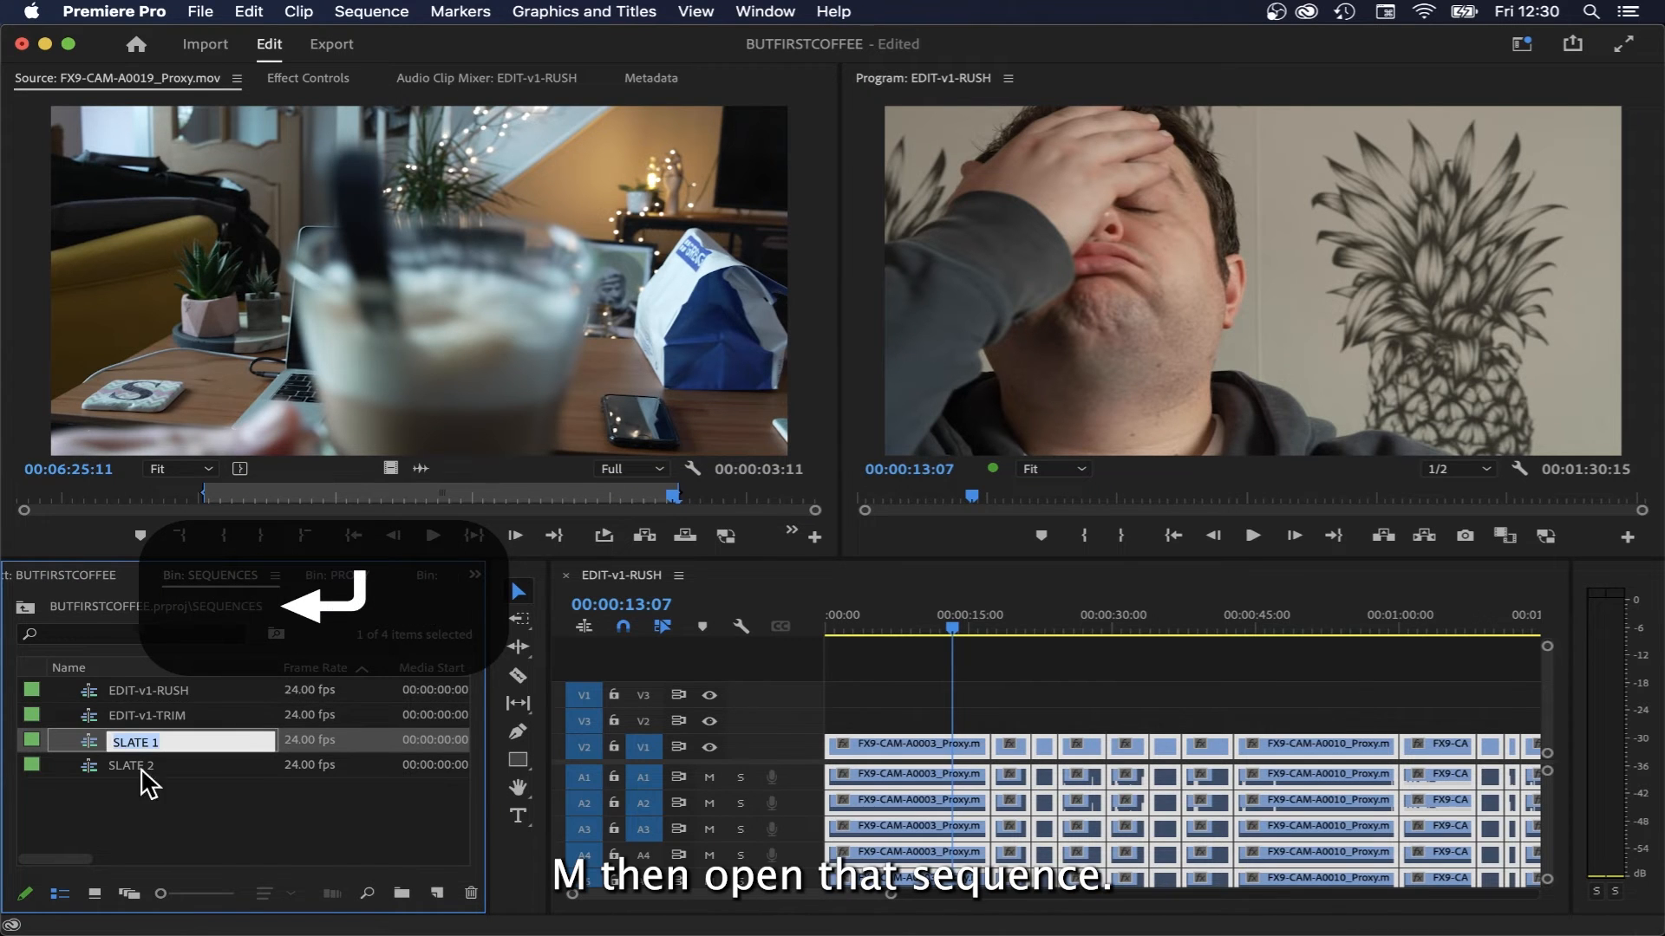
- Open the EDIT-v1-TRIM sequence and scrub through the milk-pouring shot to 00:00:57:15
double_click(134, 707)
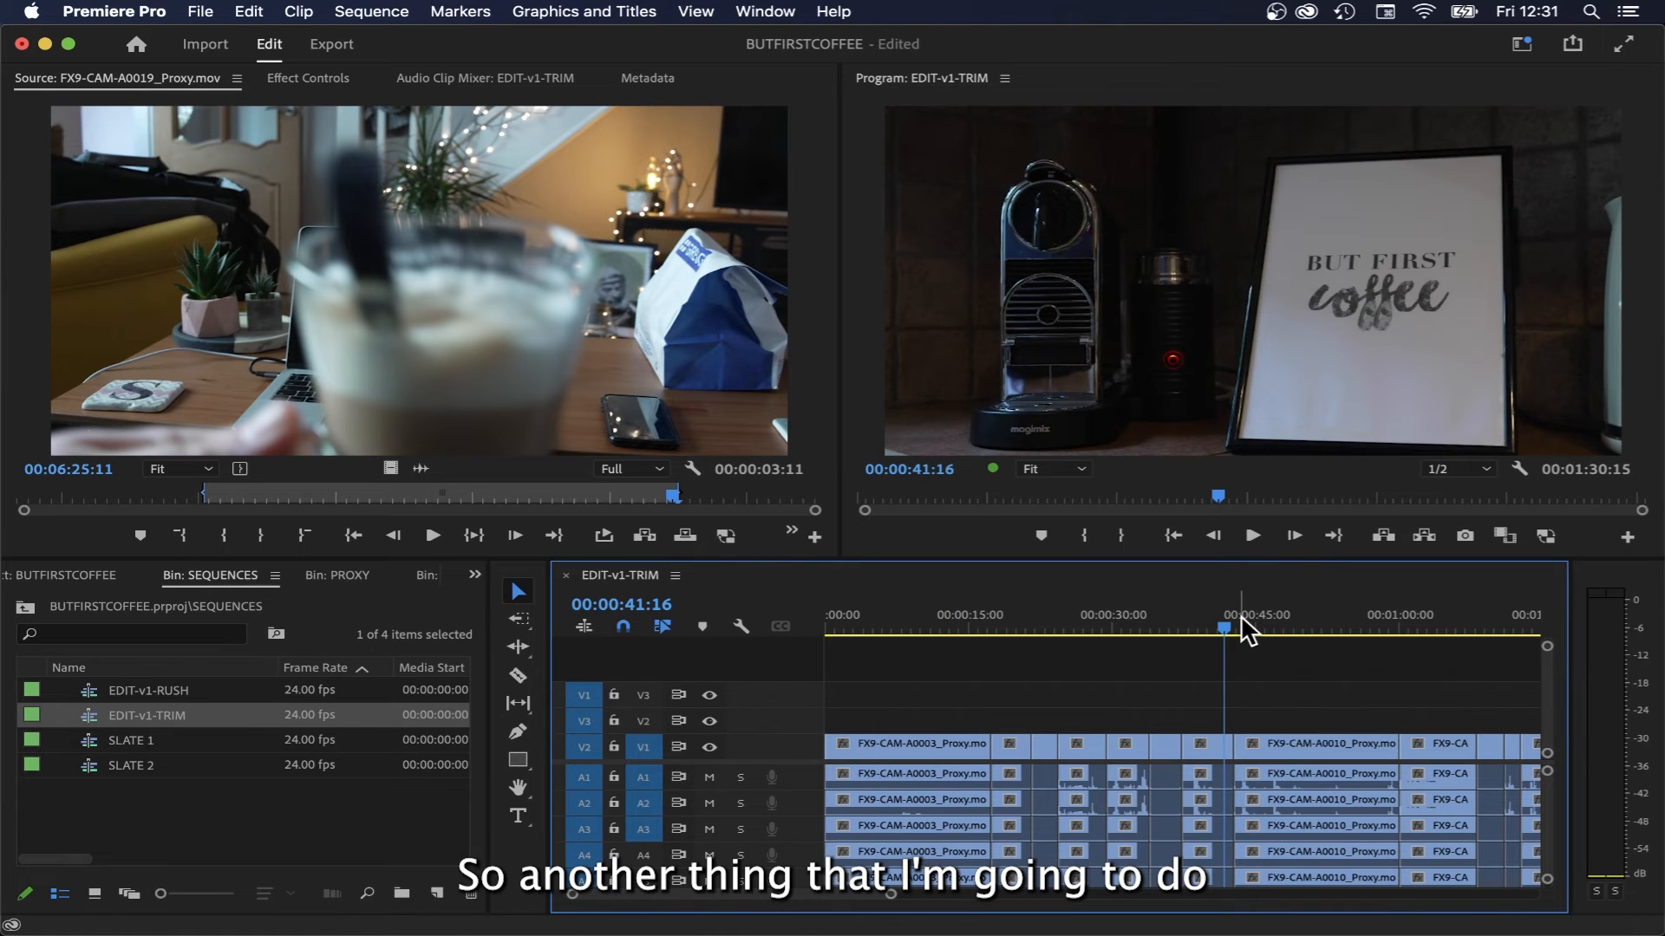
drag(1240, 615, 1361, 621)
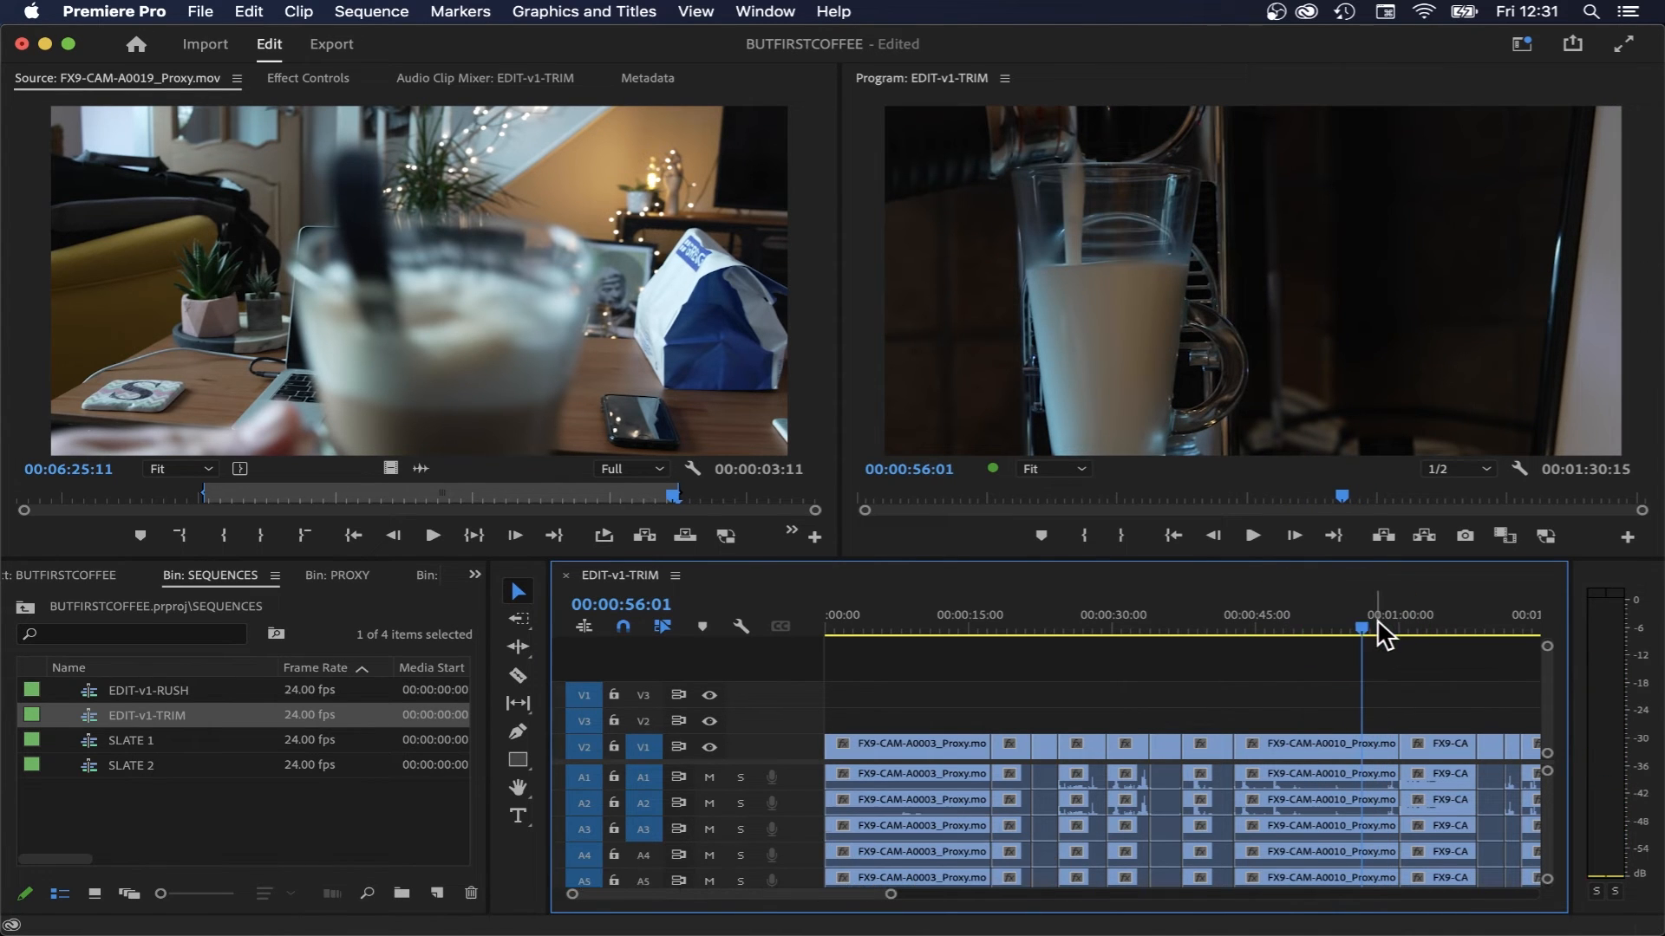
click(1389, 625)
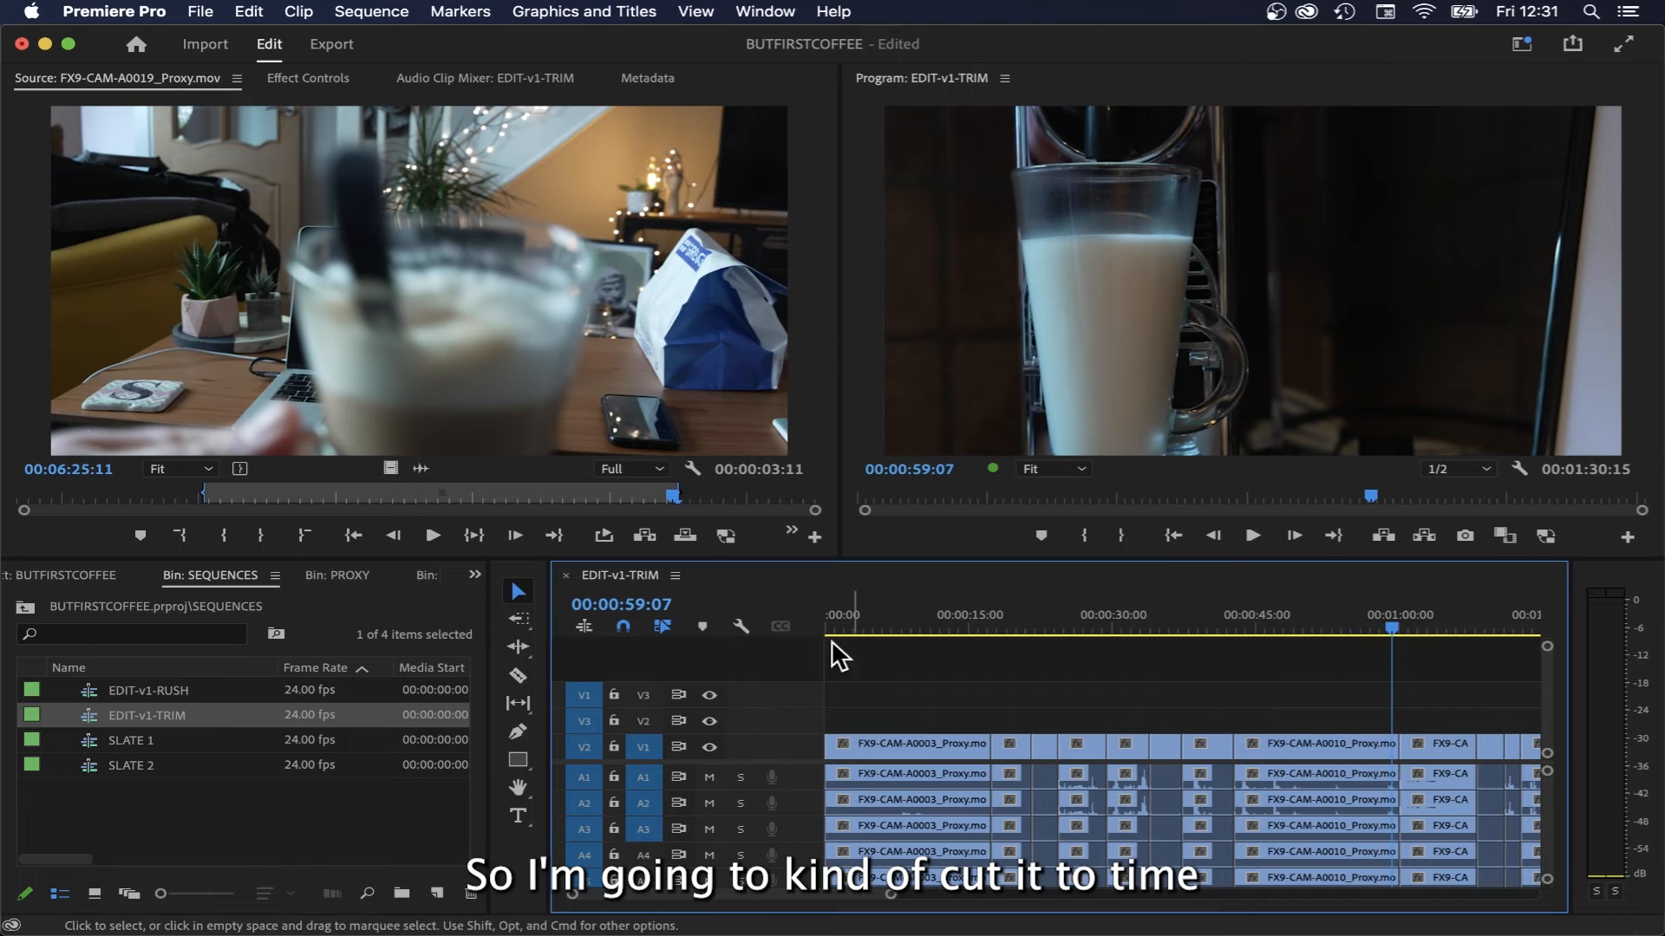
drag(1394, 621, 1377, 621)
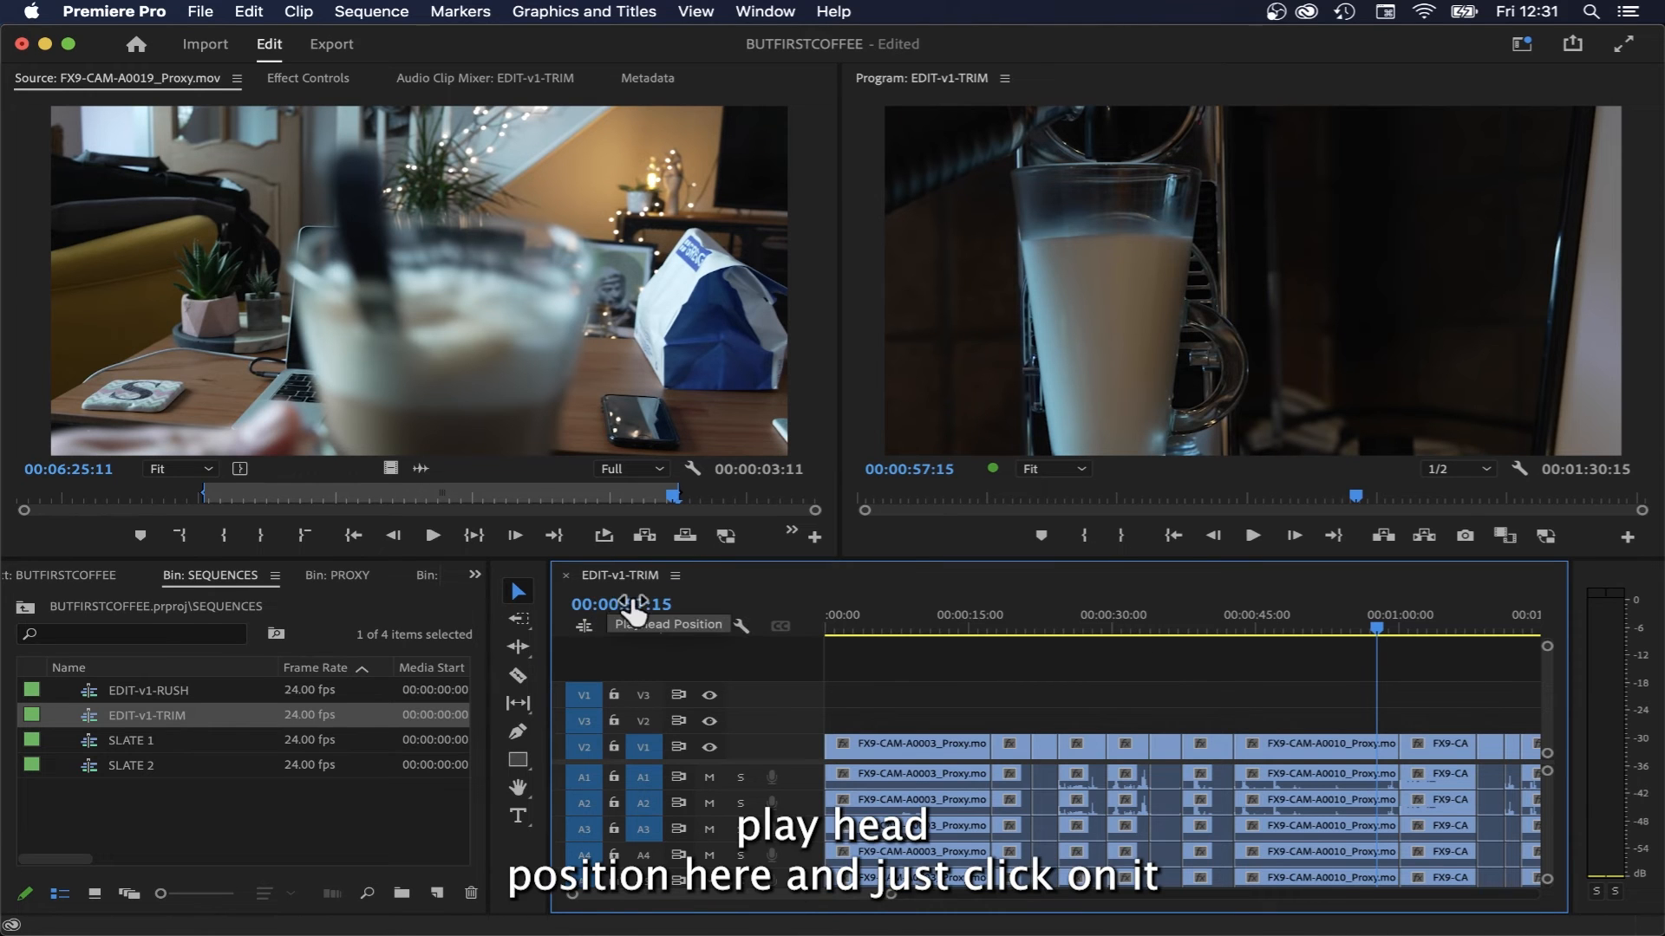
- Move the EDIT-v1-TRIM playhead to 00:01:00:00 and mark an Out point there
click(666, 605)
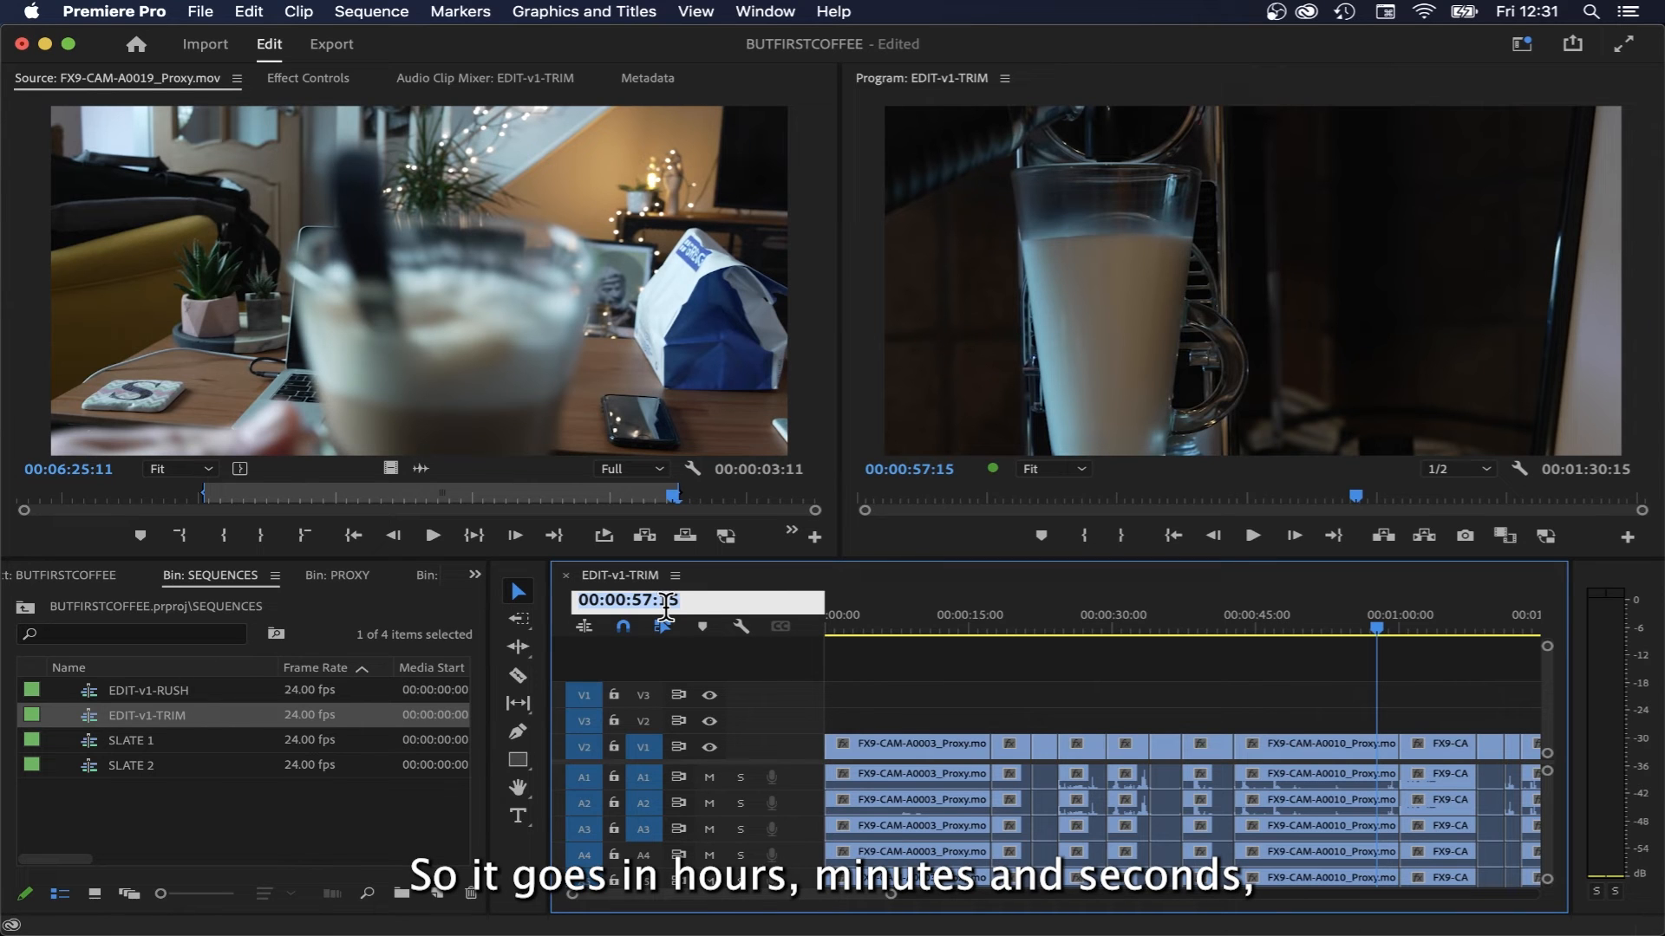
text(0)
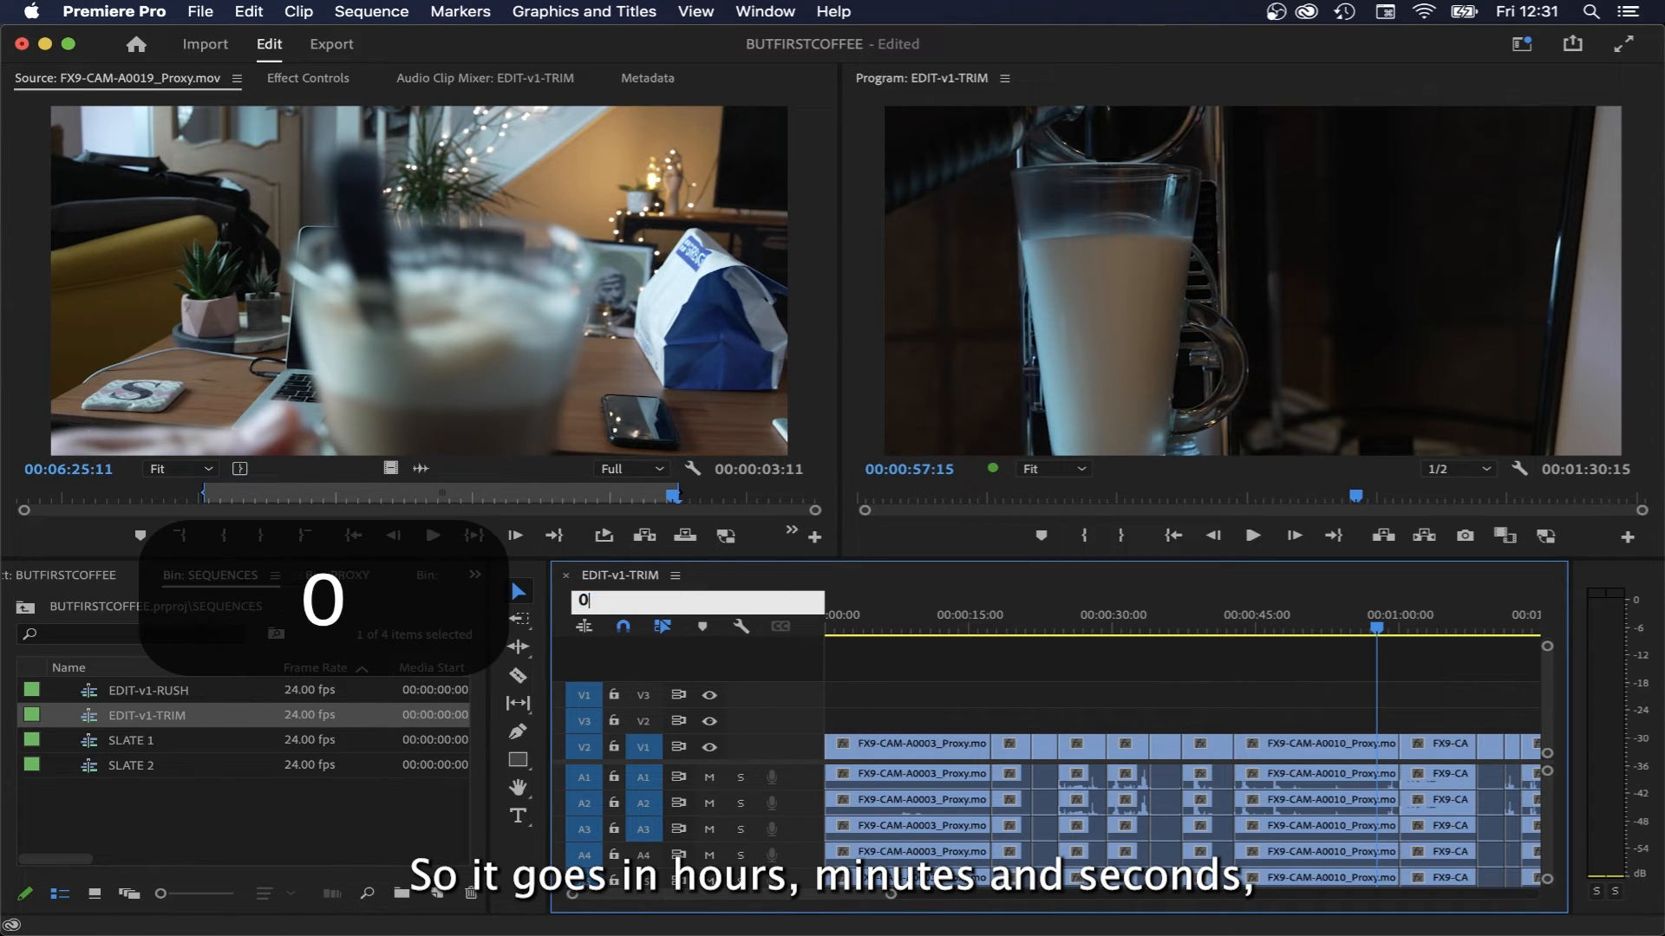
text(0.0)
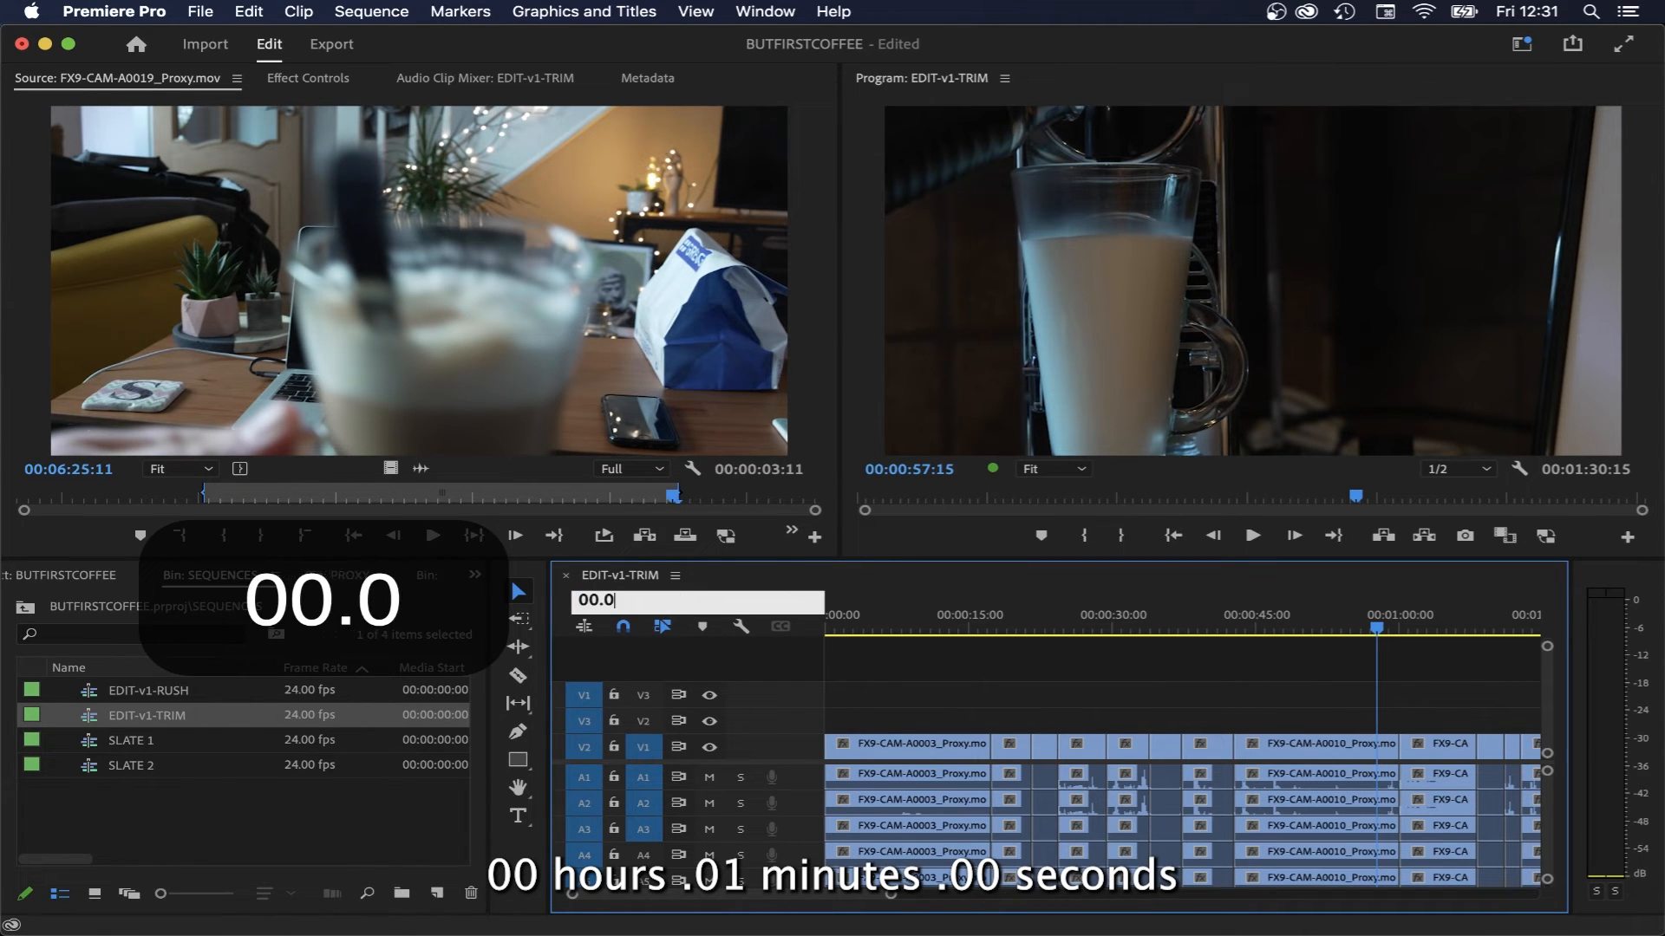
text(1.)
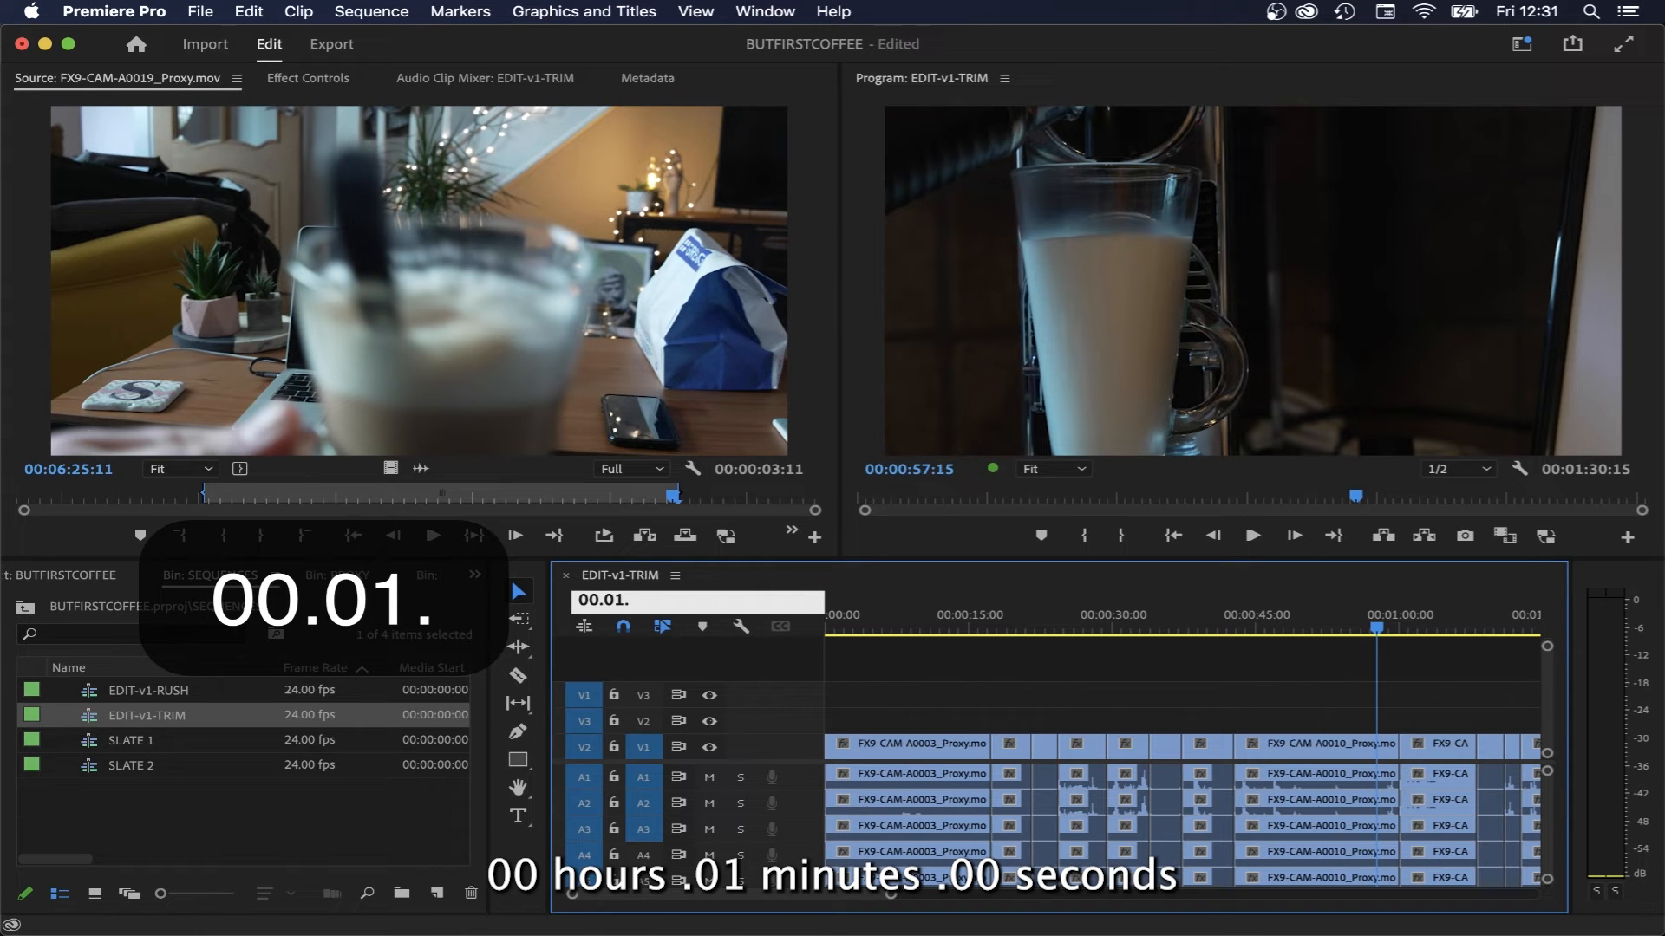
text(00)
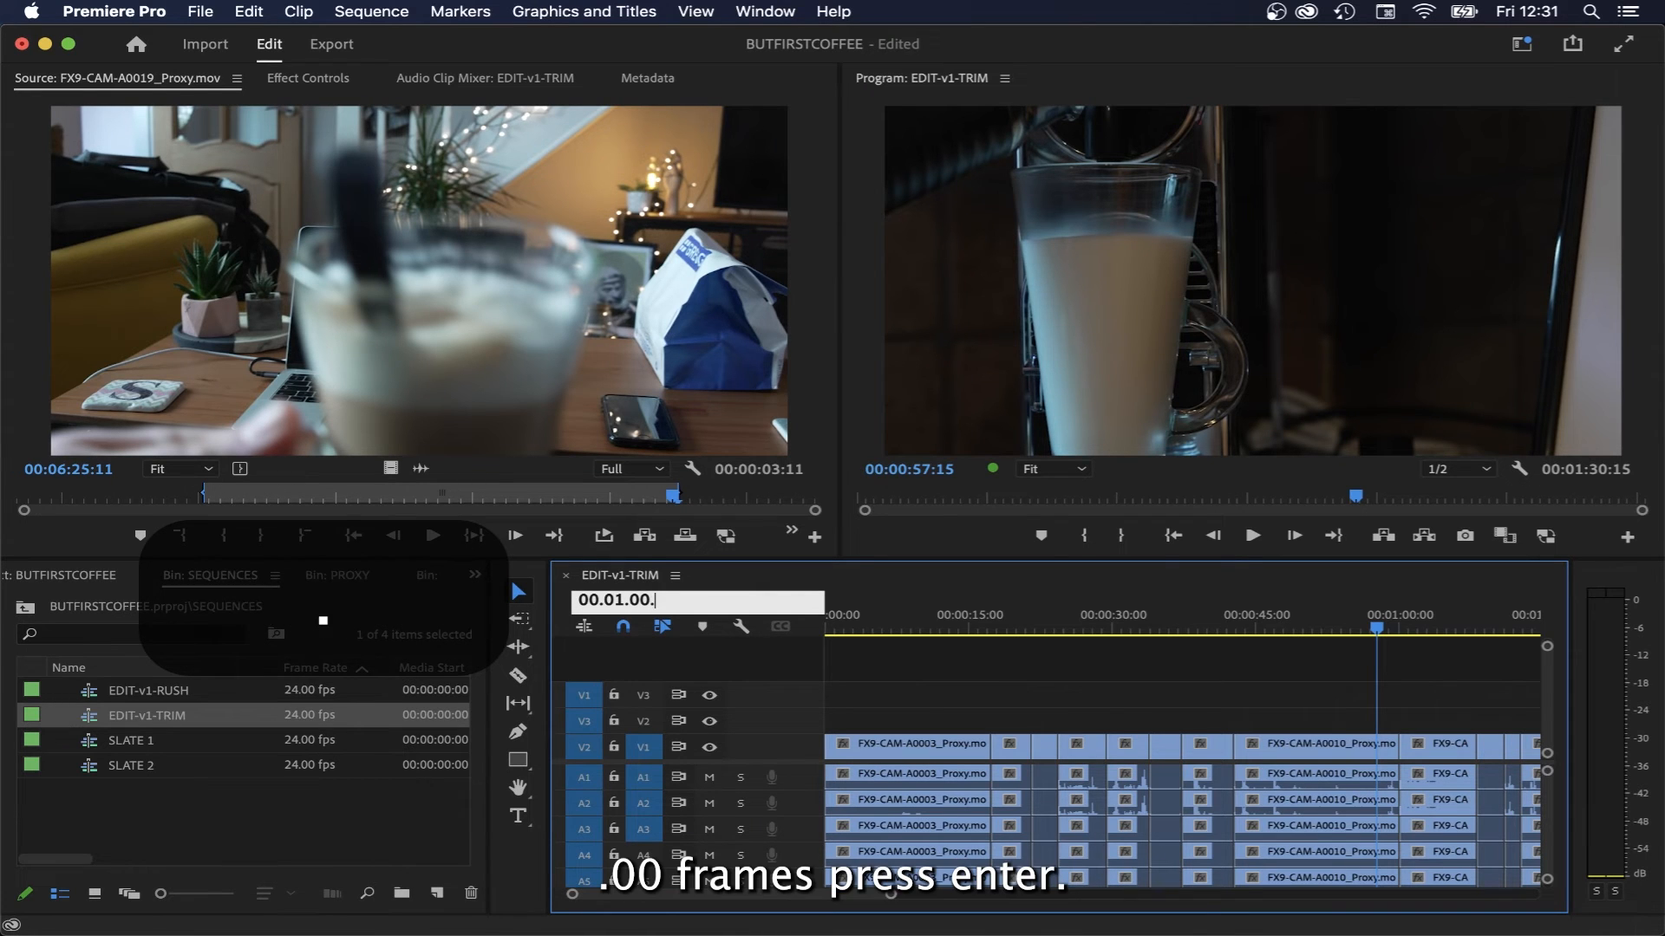
text(.00)
key(Return)
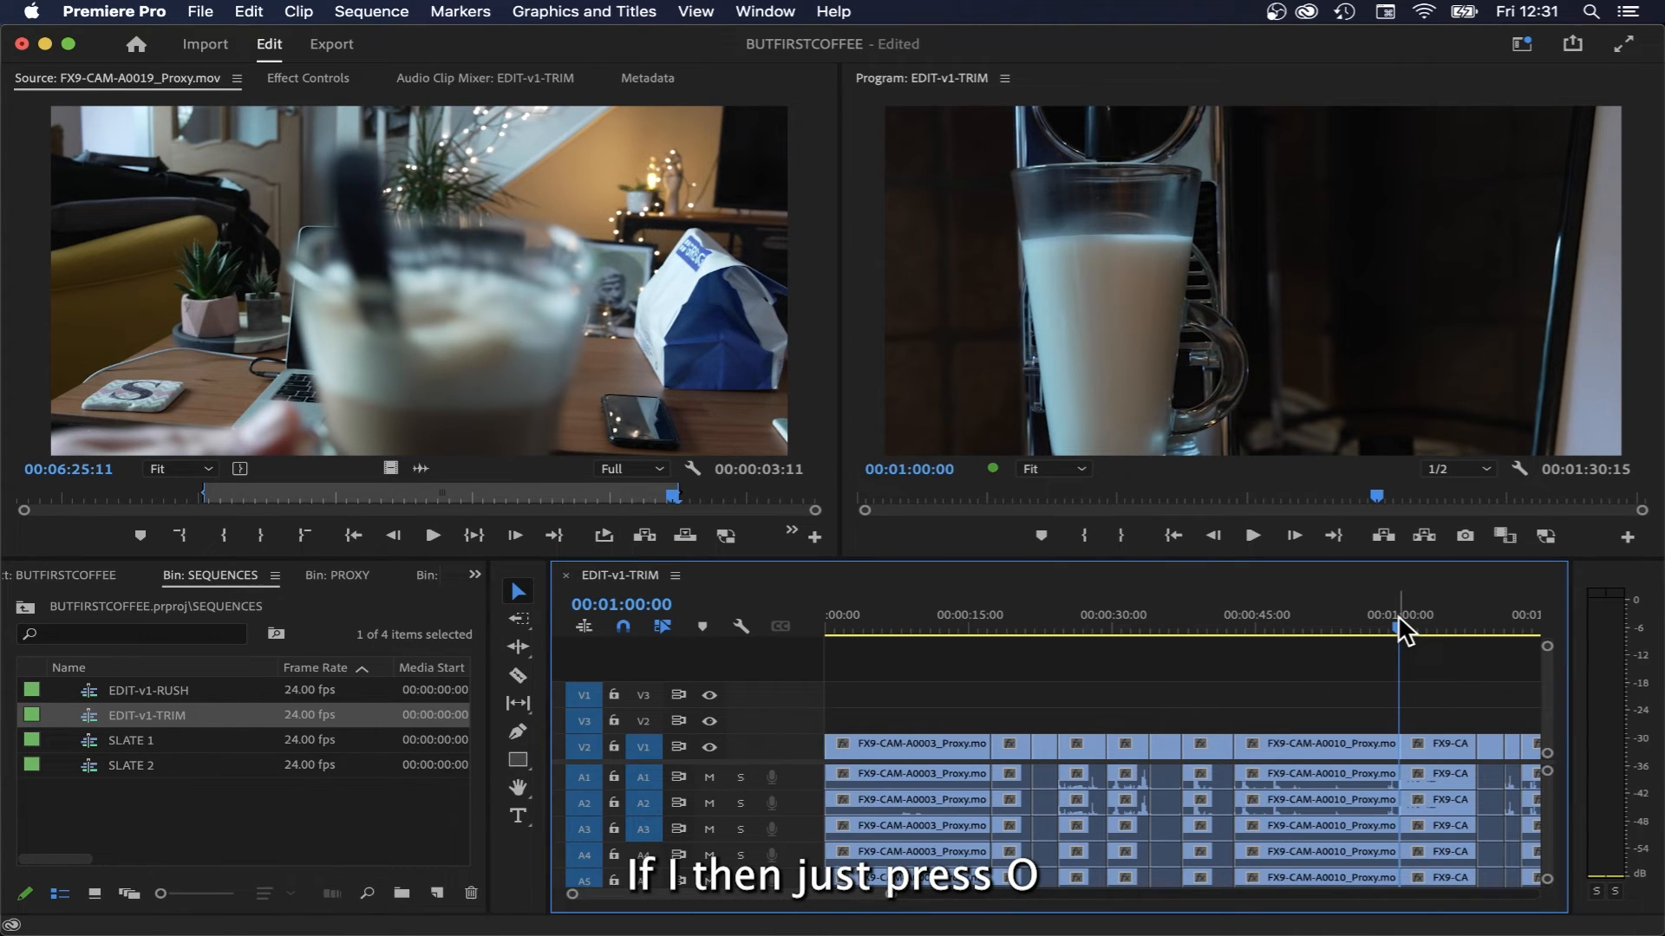
key(o)
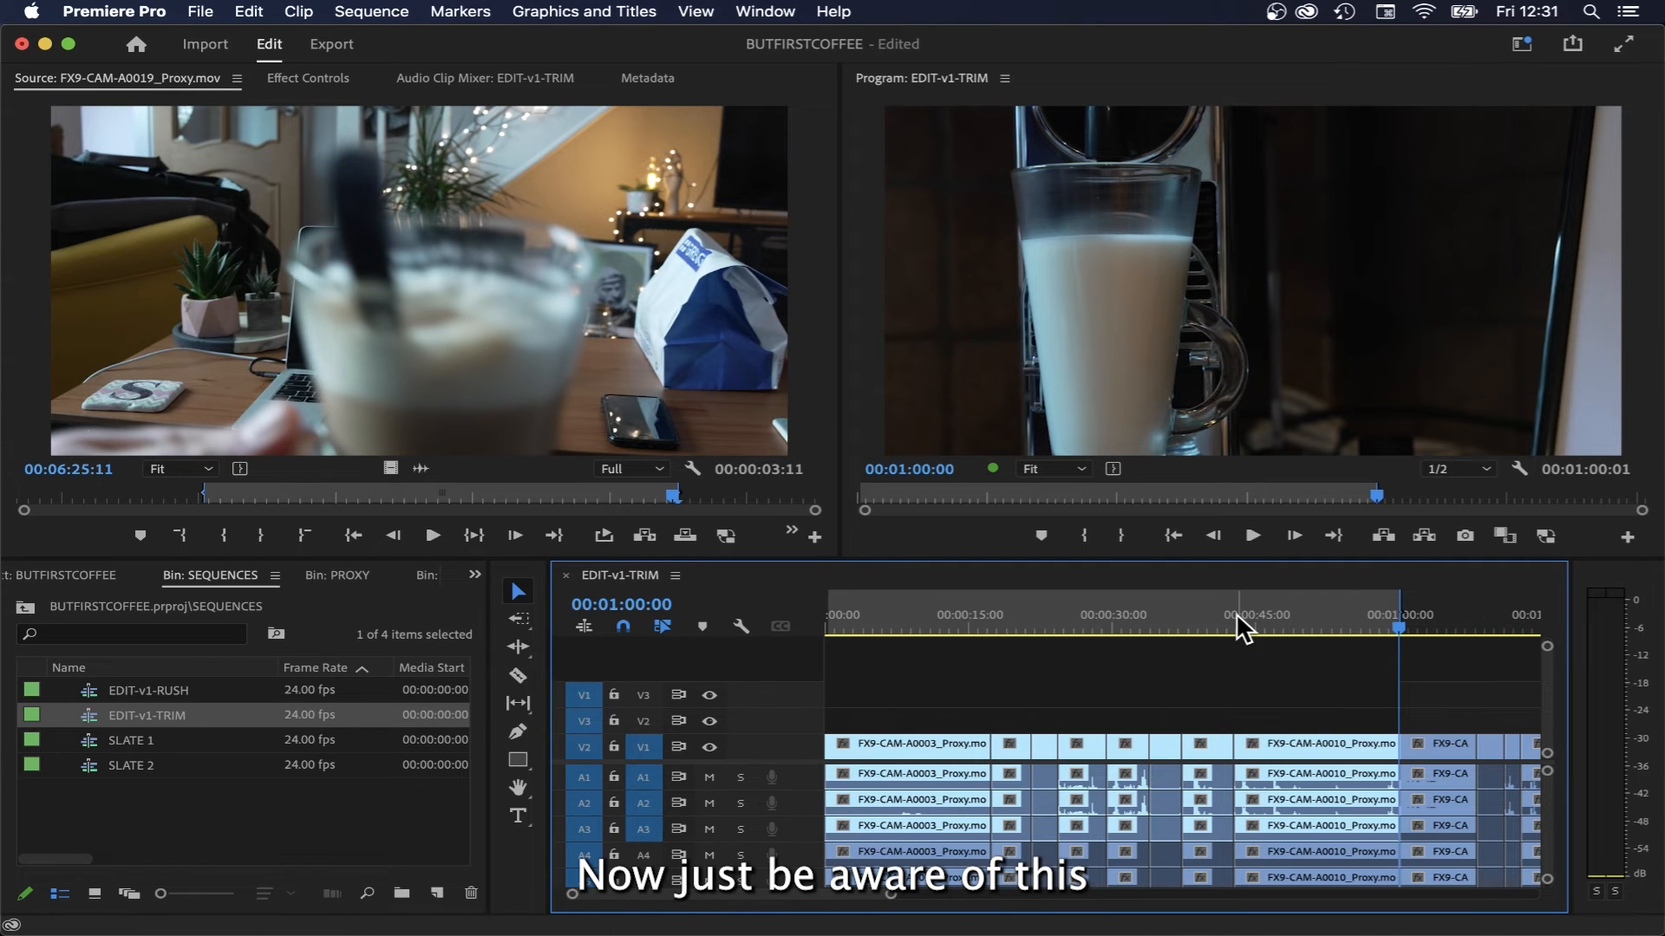
- Cut the opening FX9-CAM-A0003_Proxy.mov clip at 00:00:11:06 with the Razor tool, keeping snapping on
drag(1032, 615, 1377, 607)
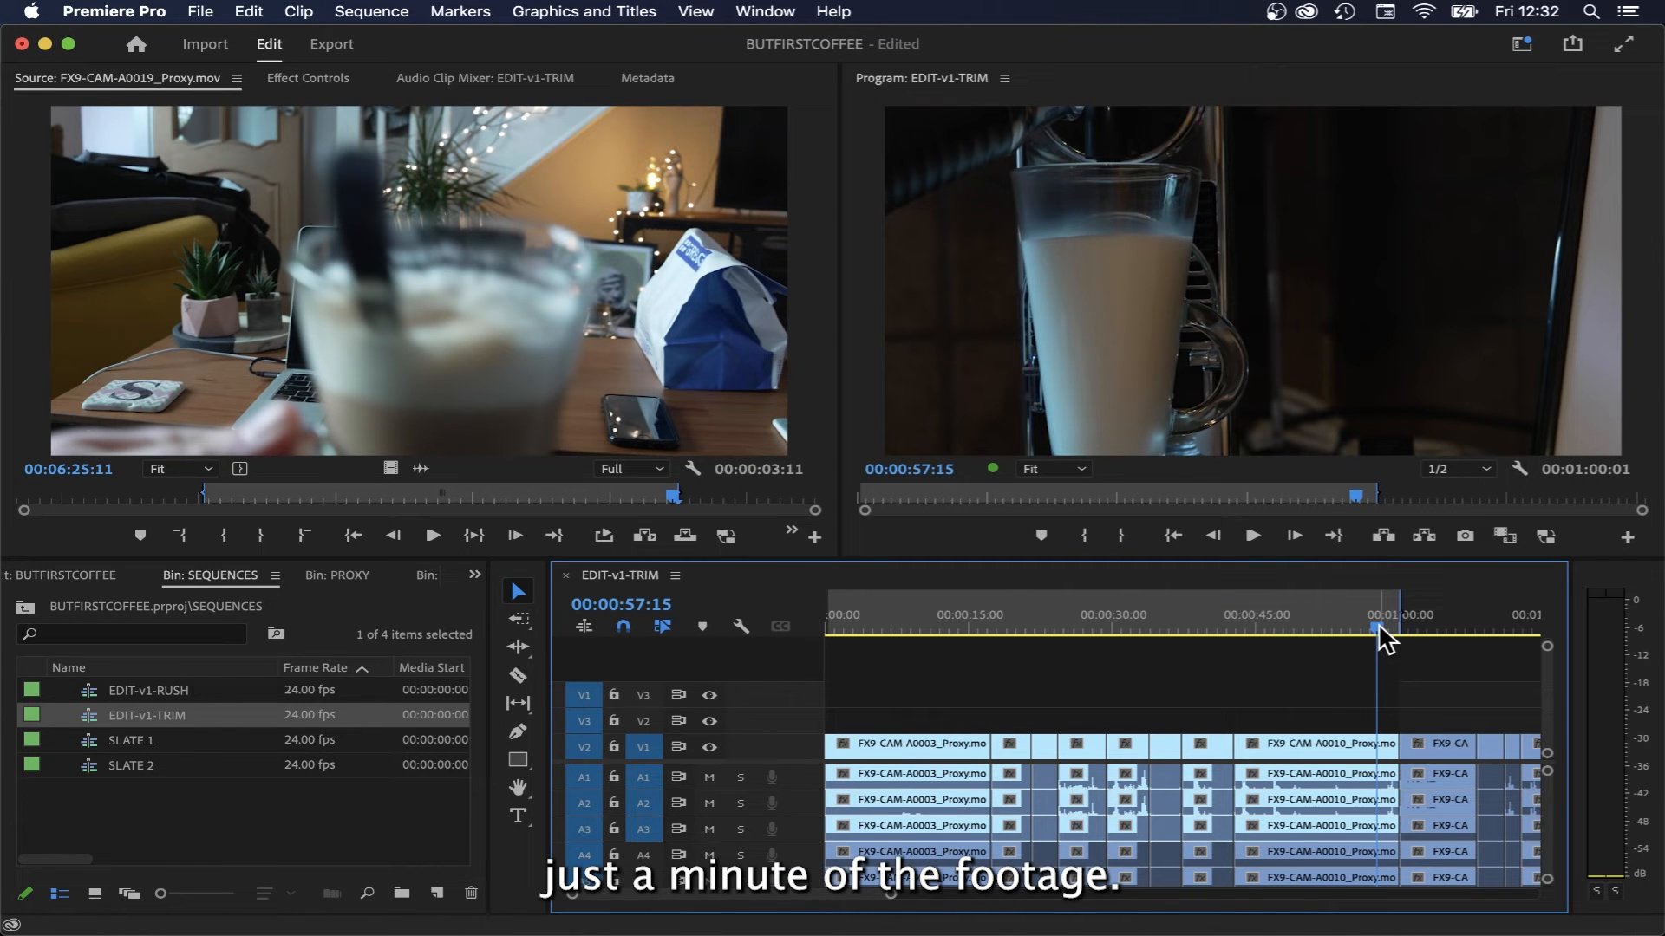
drag(1375, 626, 931, 626)
key(space)
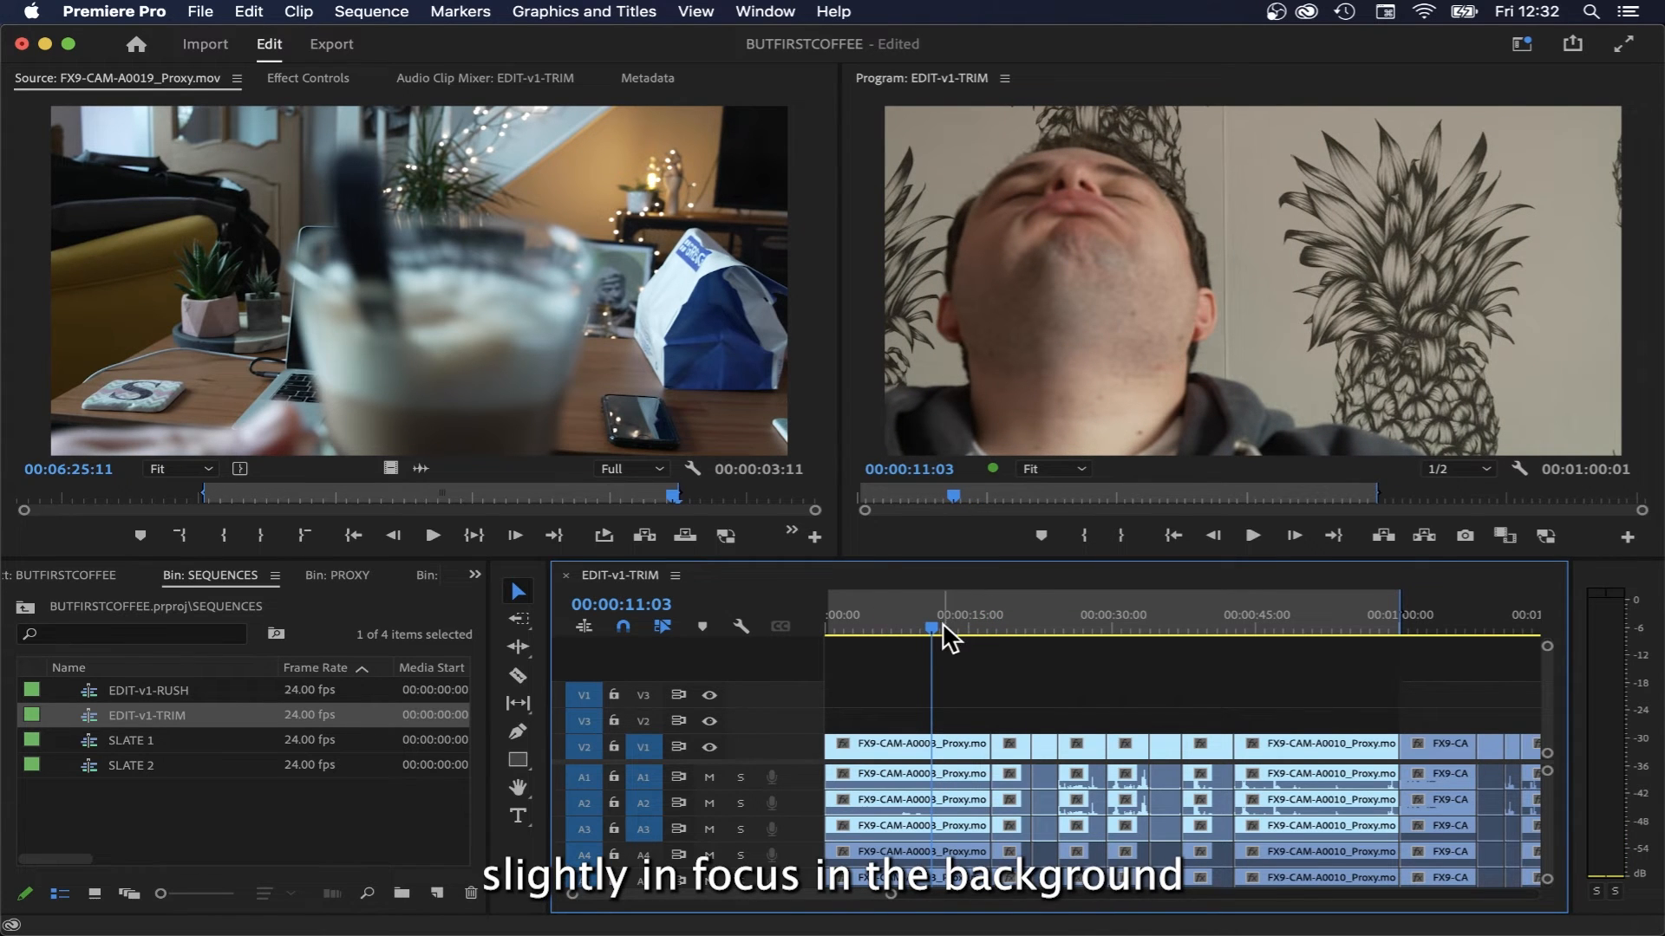
mouse_move(931, 627)
mouse_down()
mouse_move(958, 627)
mouse_move(933, 626)
mouse_up()
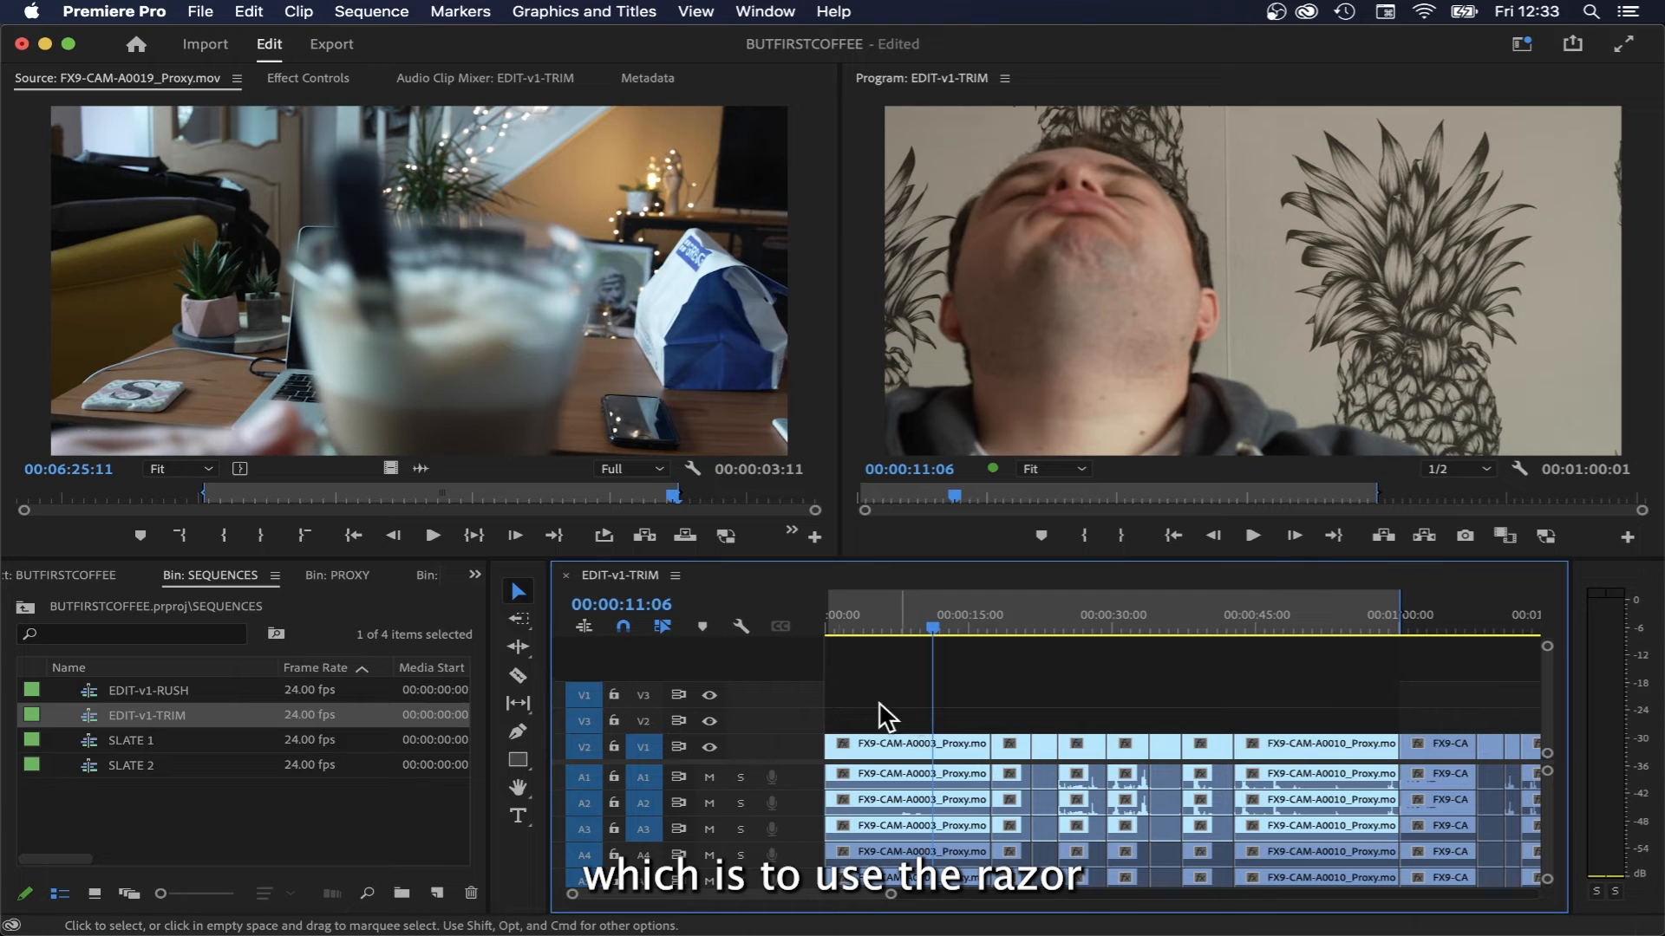
key(c)
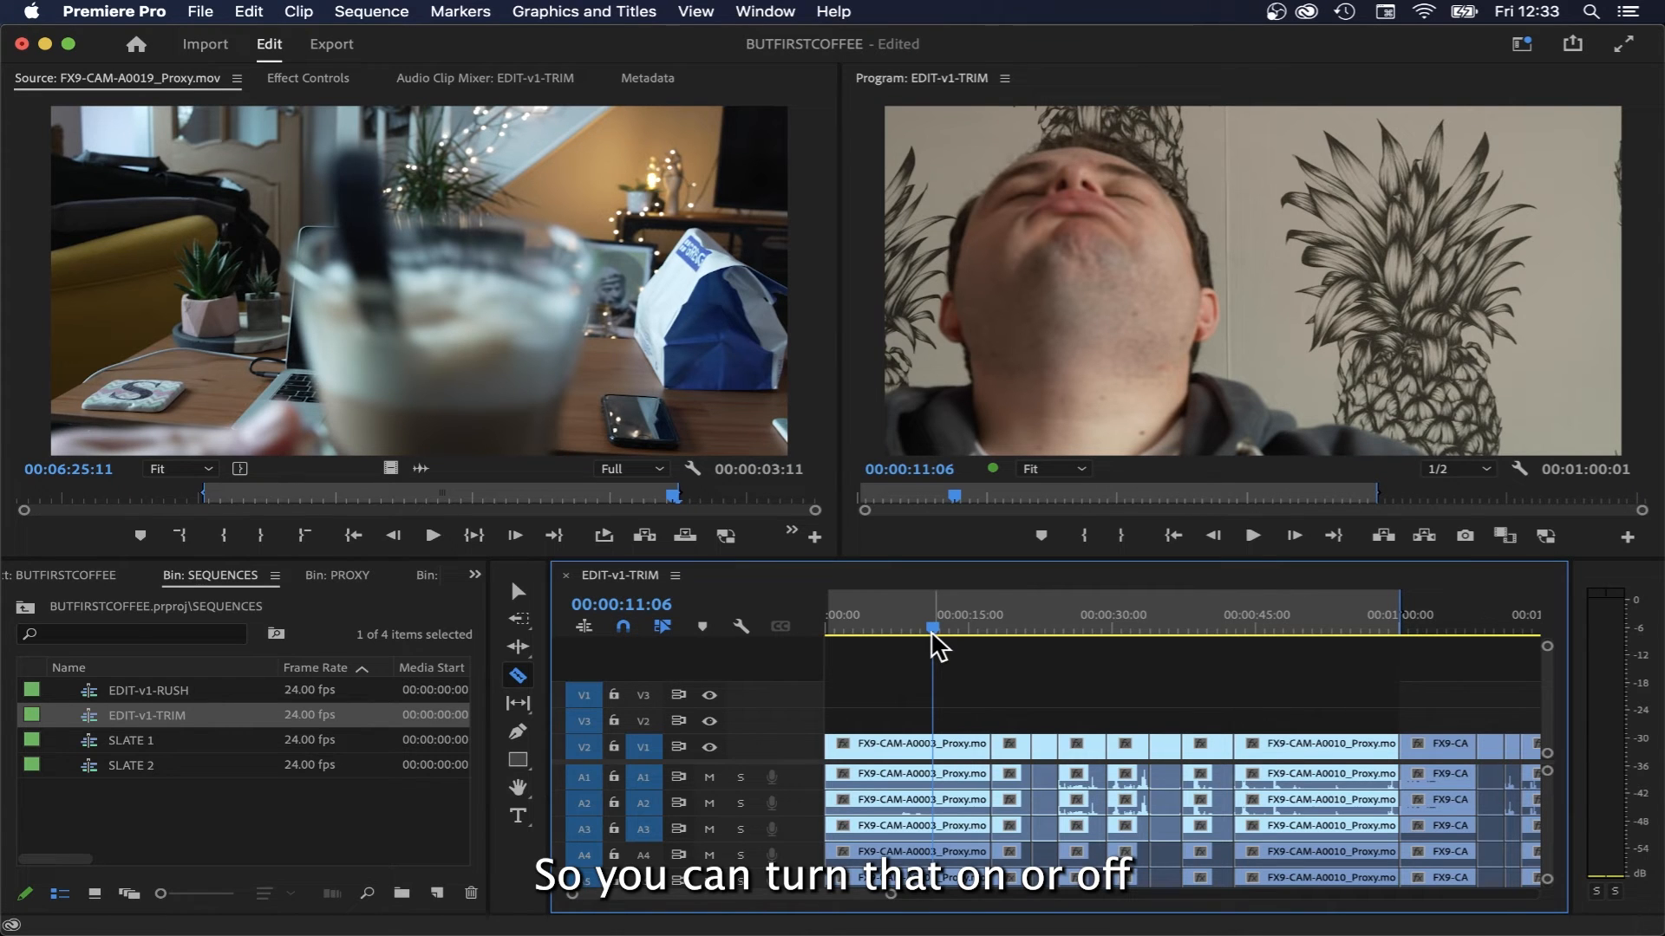
key(s)
key(s)
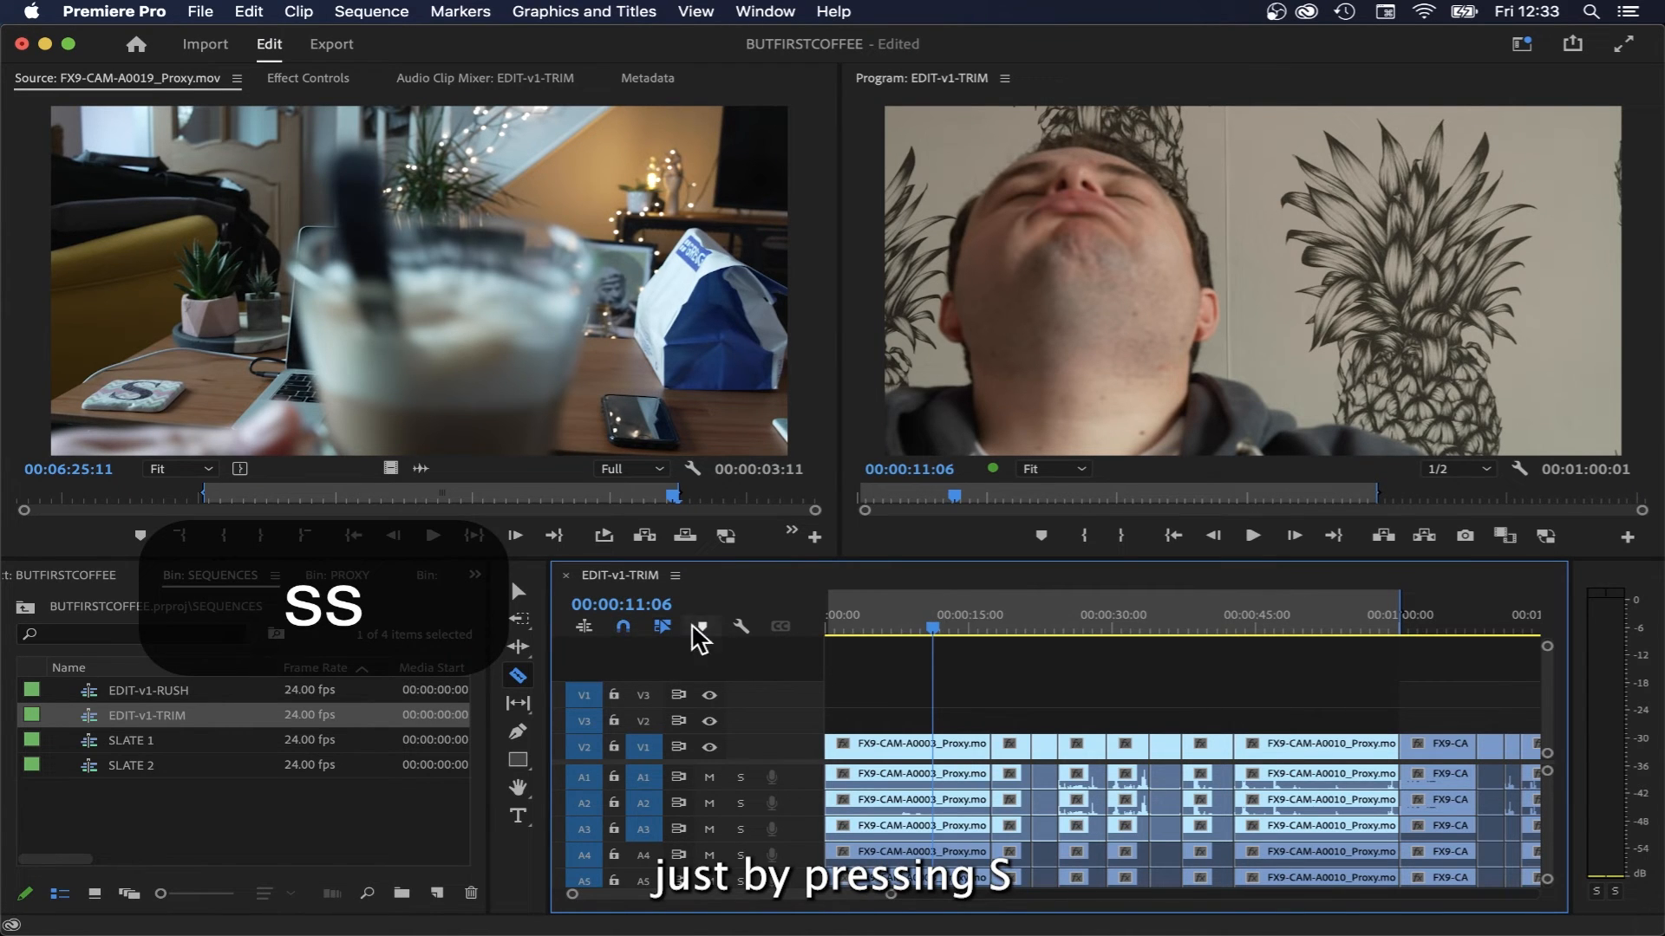
key(s)
key(s)
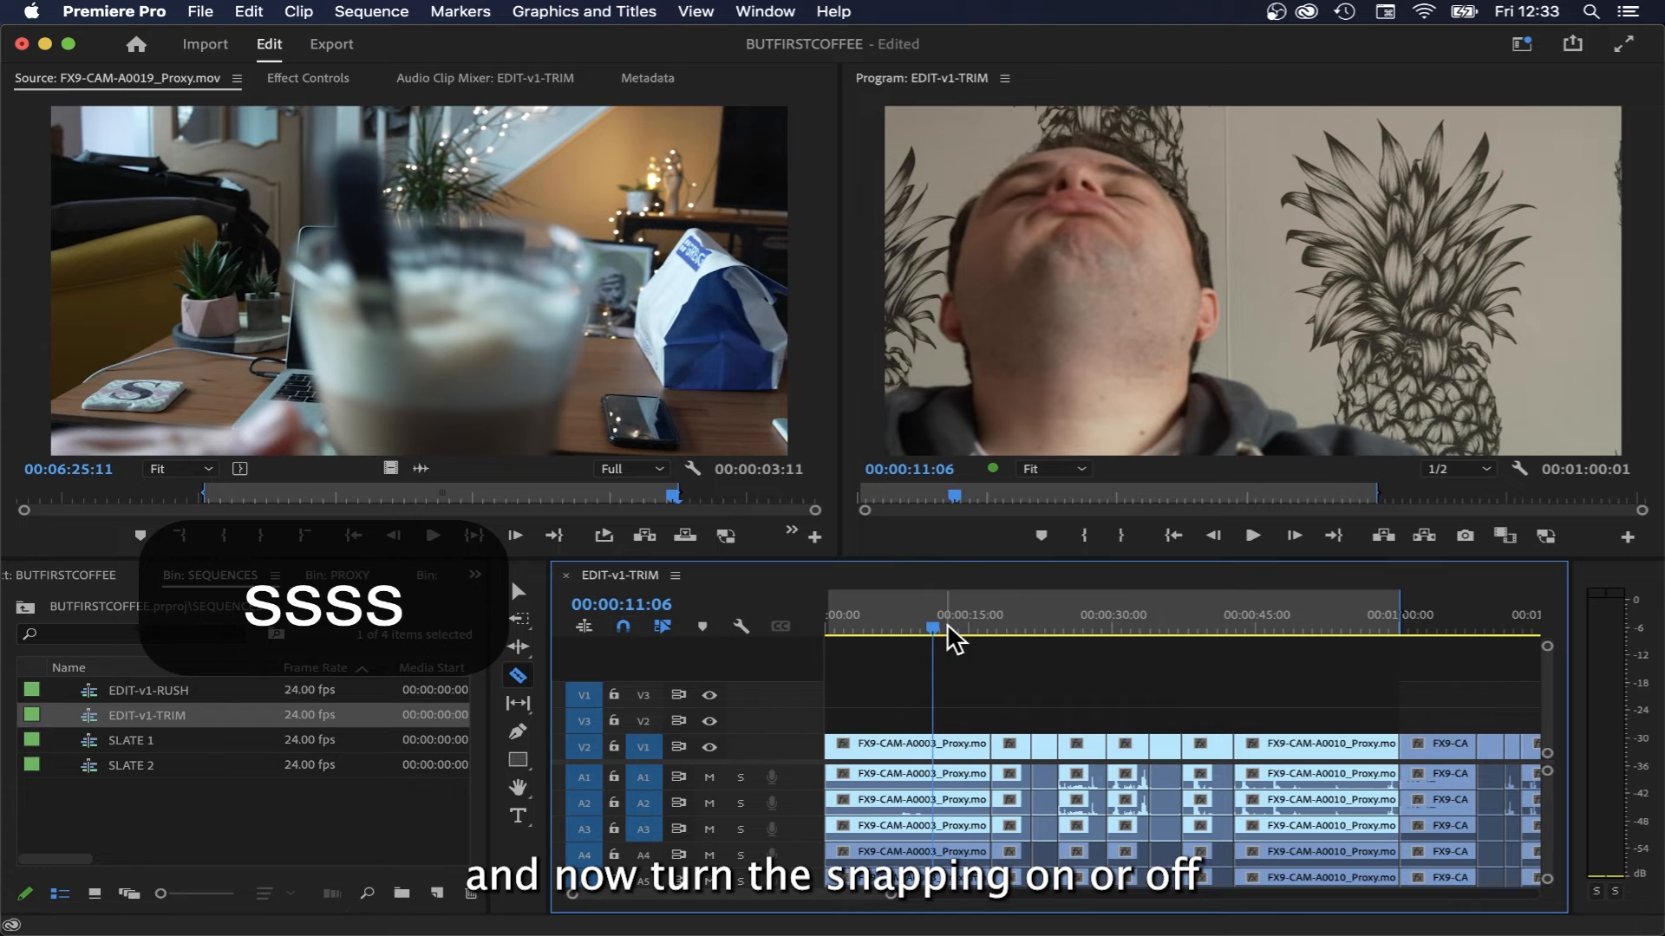
click(936, 759)
click(938, 747)
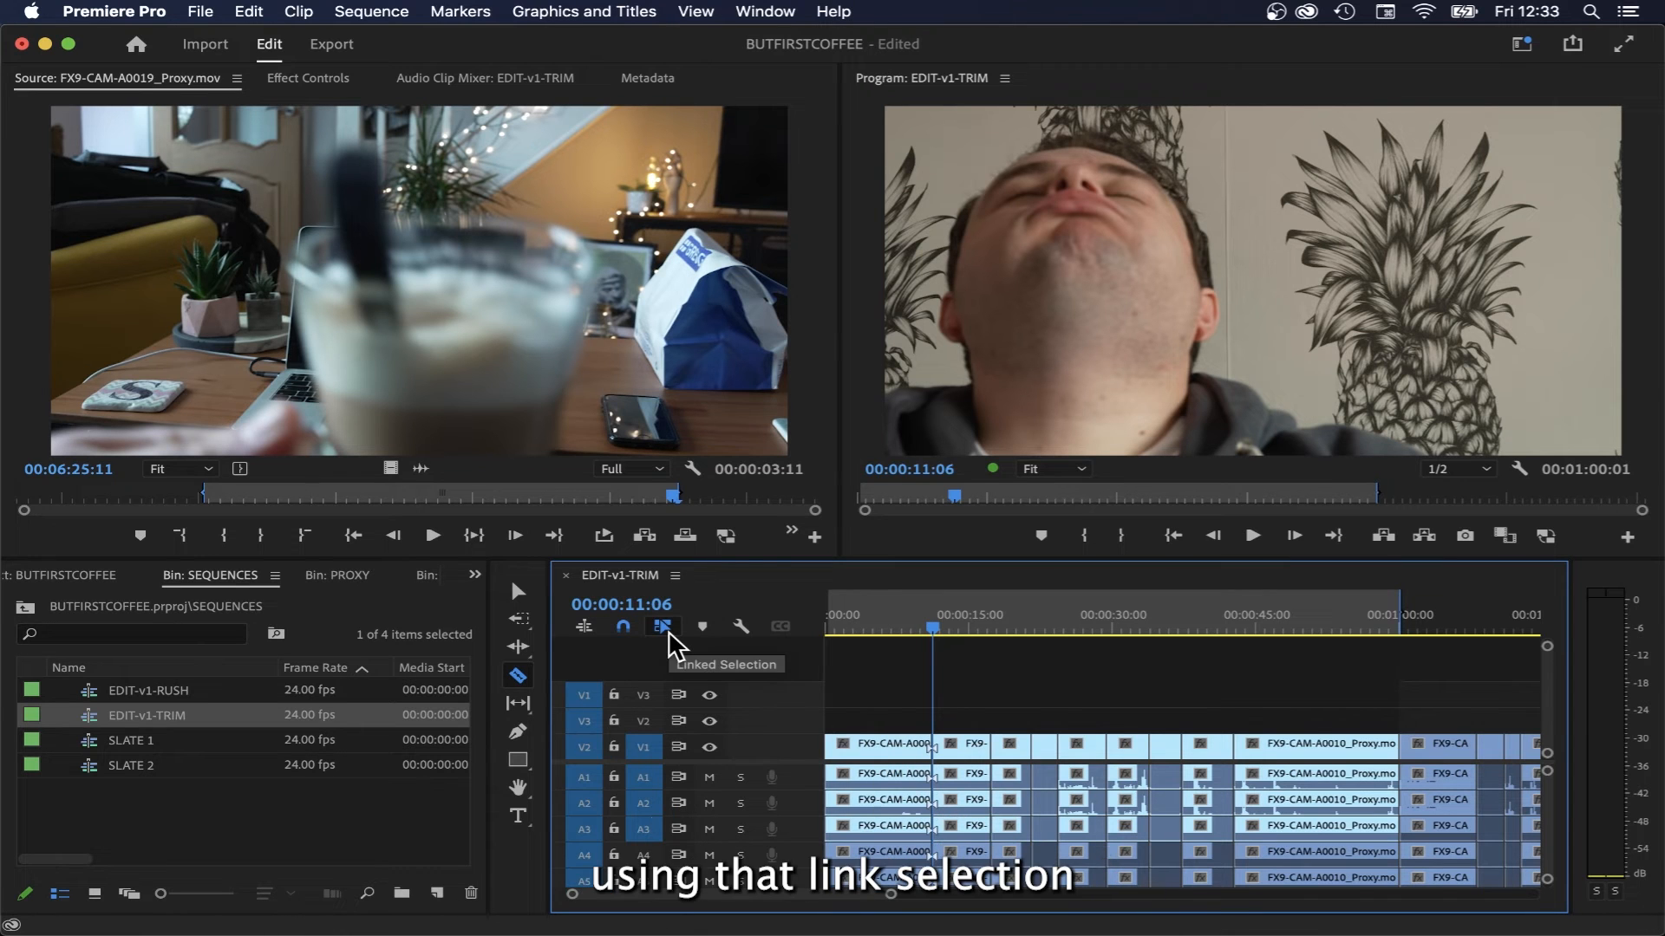
- Delete the opening clip's piece before the cut and shift all remaining clips back to the start of the sequence
key(v)
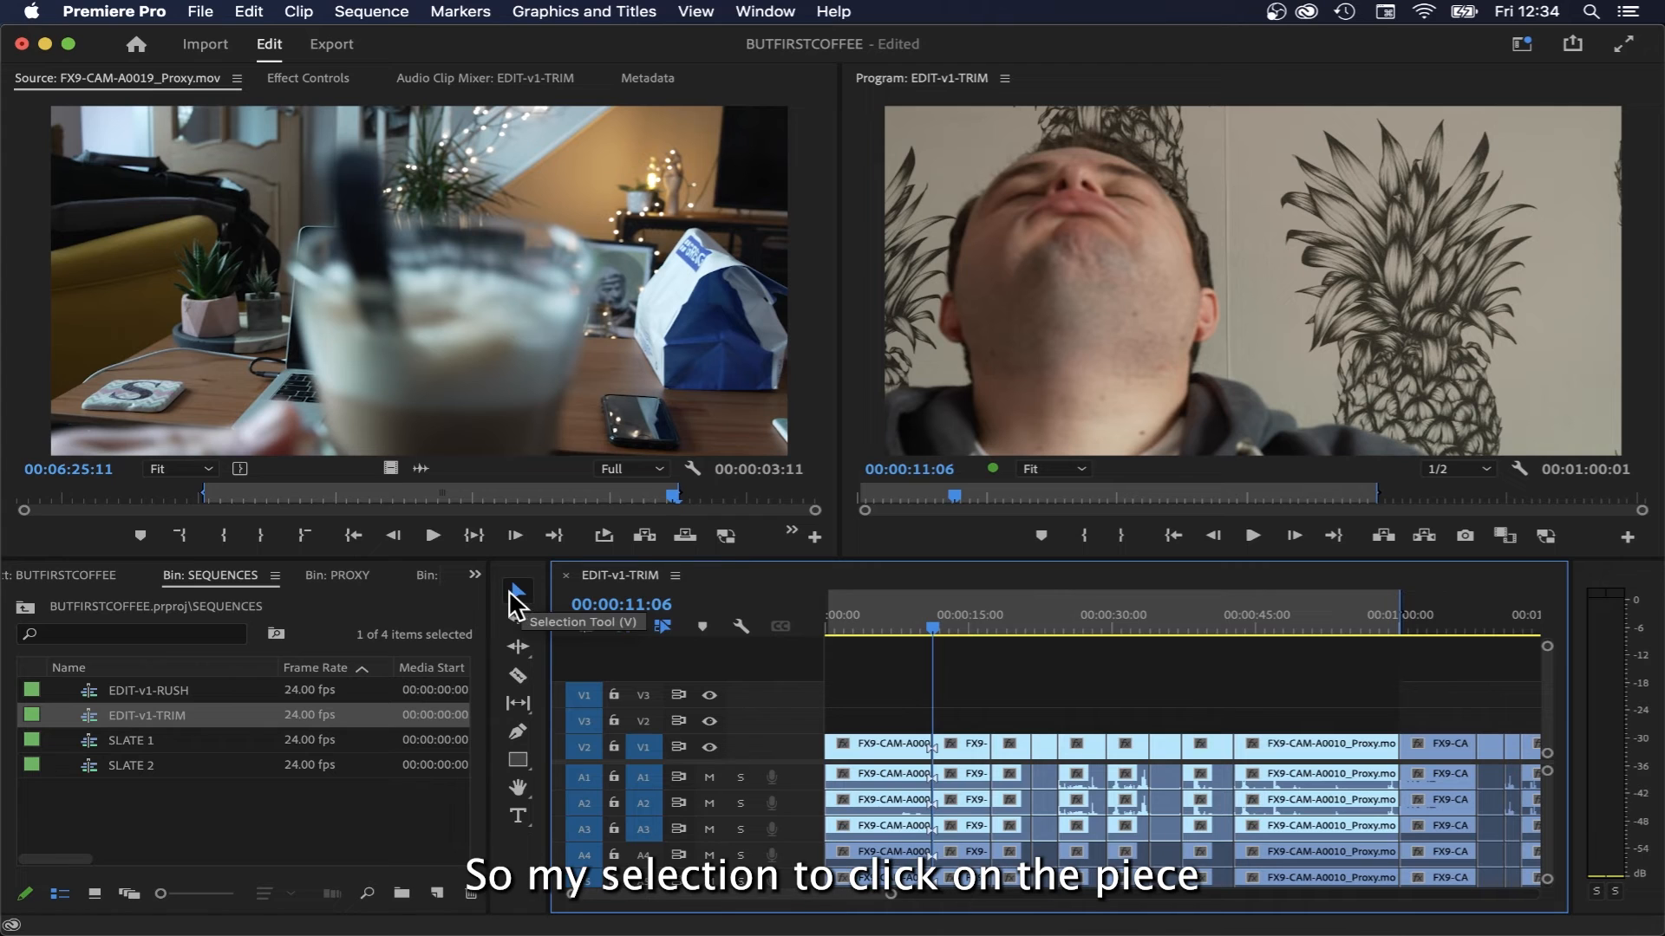
click(901, 751)
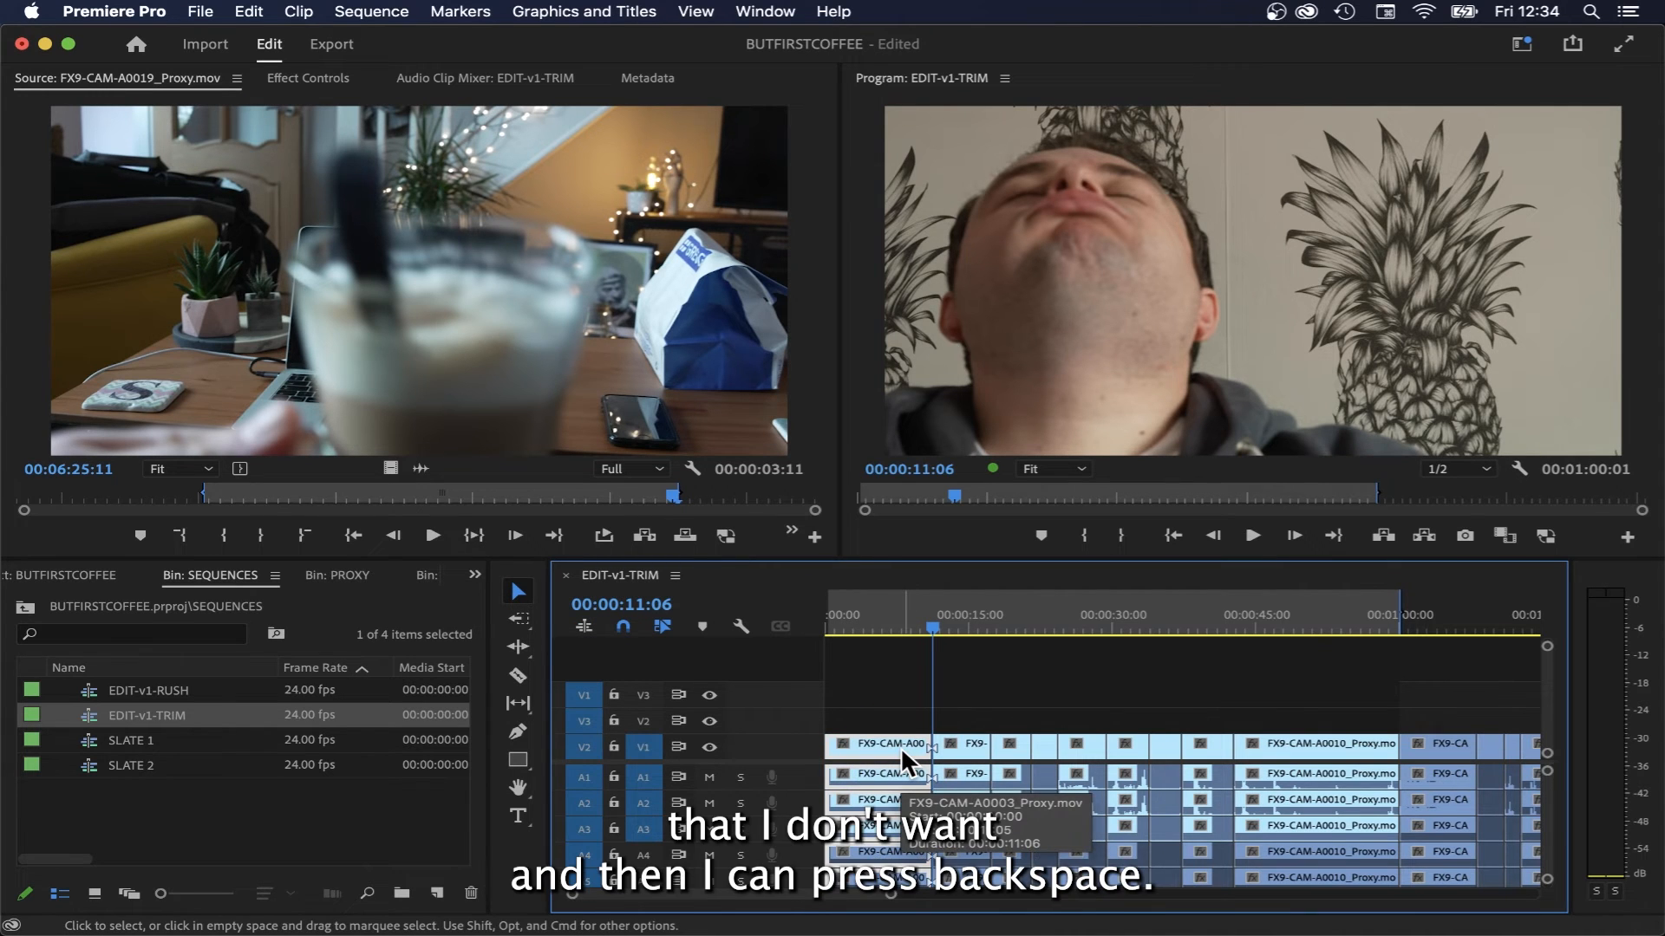
key(BackSpace)
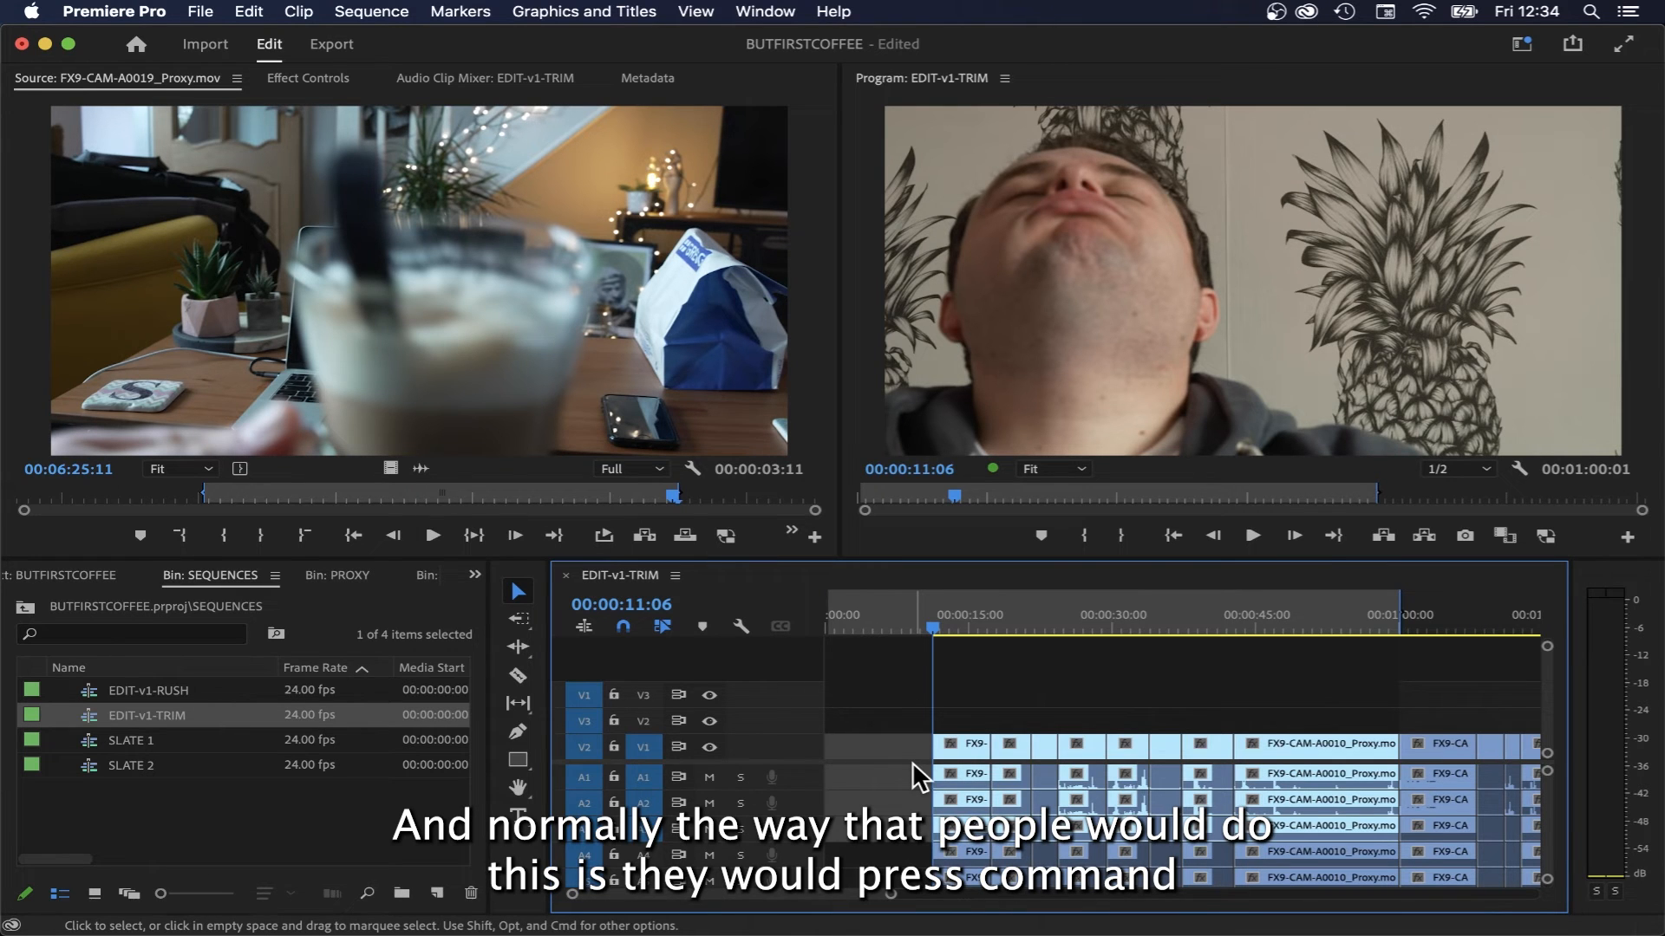
key(super+a)
drag(965, 741, 858, 744)
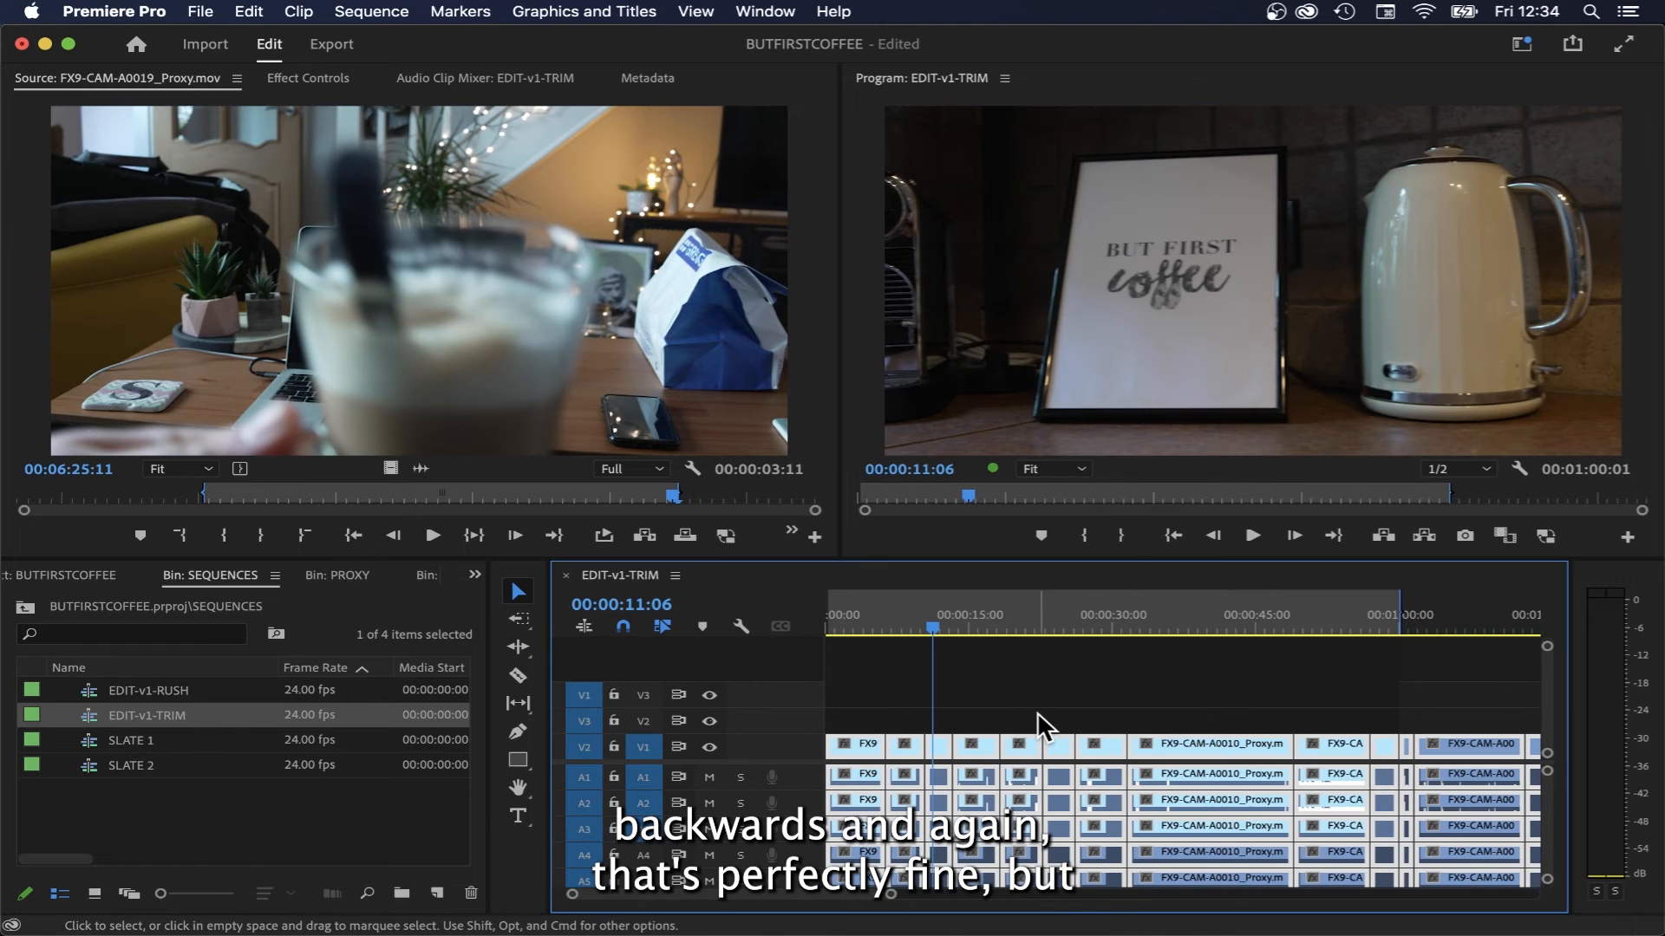
- Undo the clip shift, the deletion of the first piece and the razor cut in the opening clip
key(super+z)
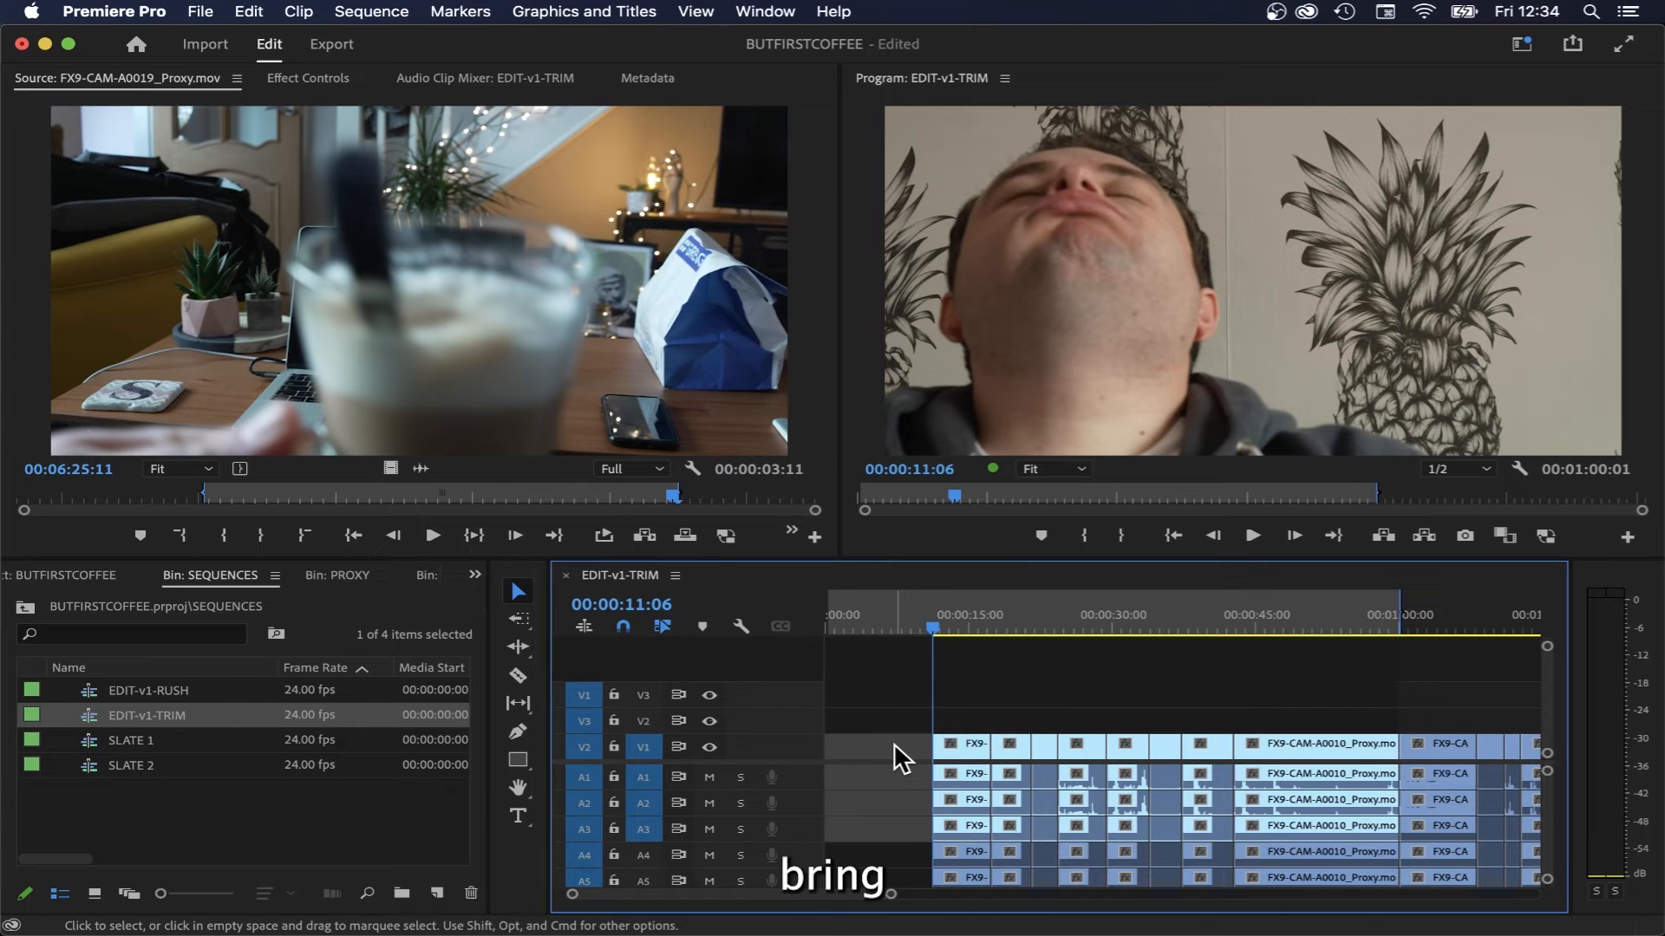
key(super)
key(super+z)
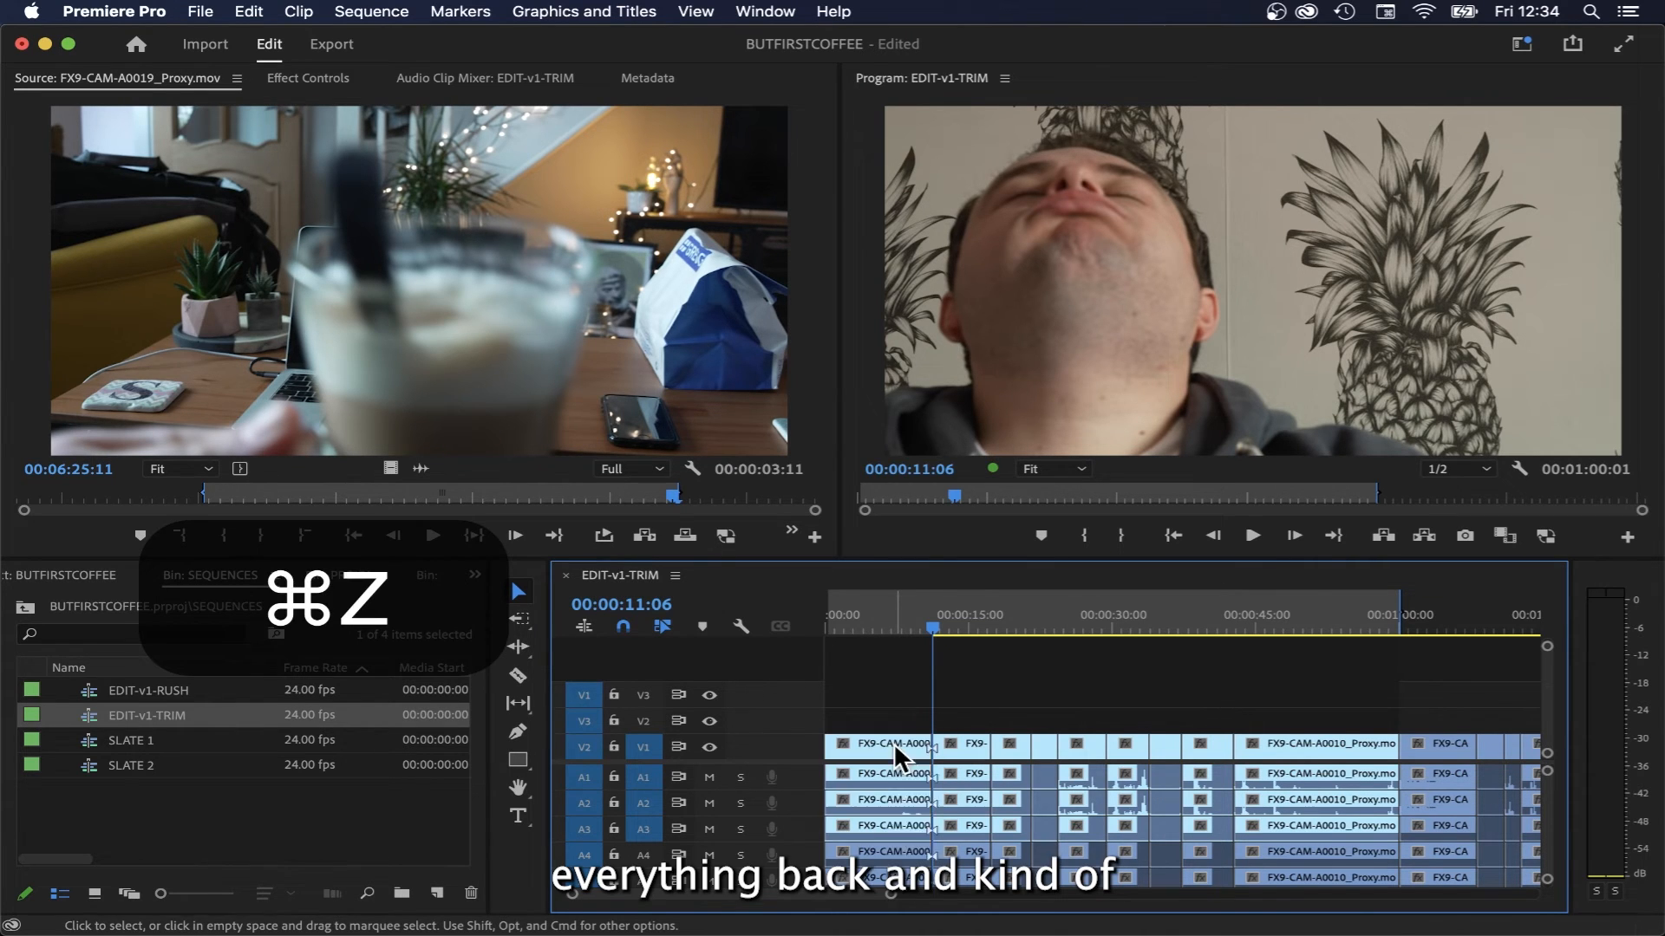
key(super+z)
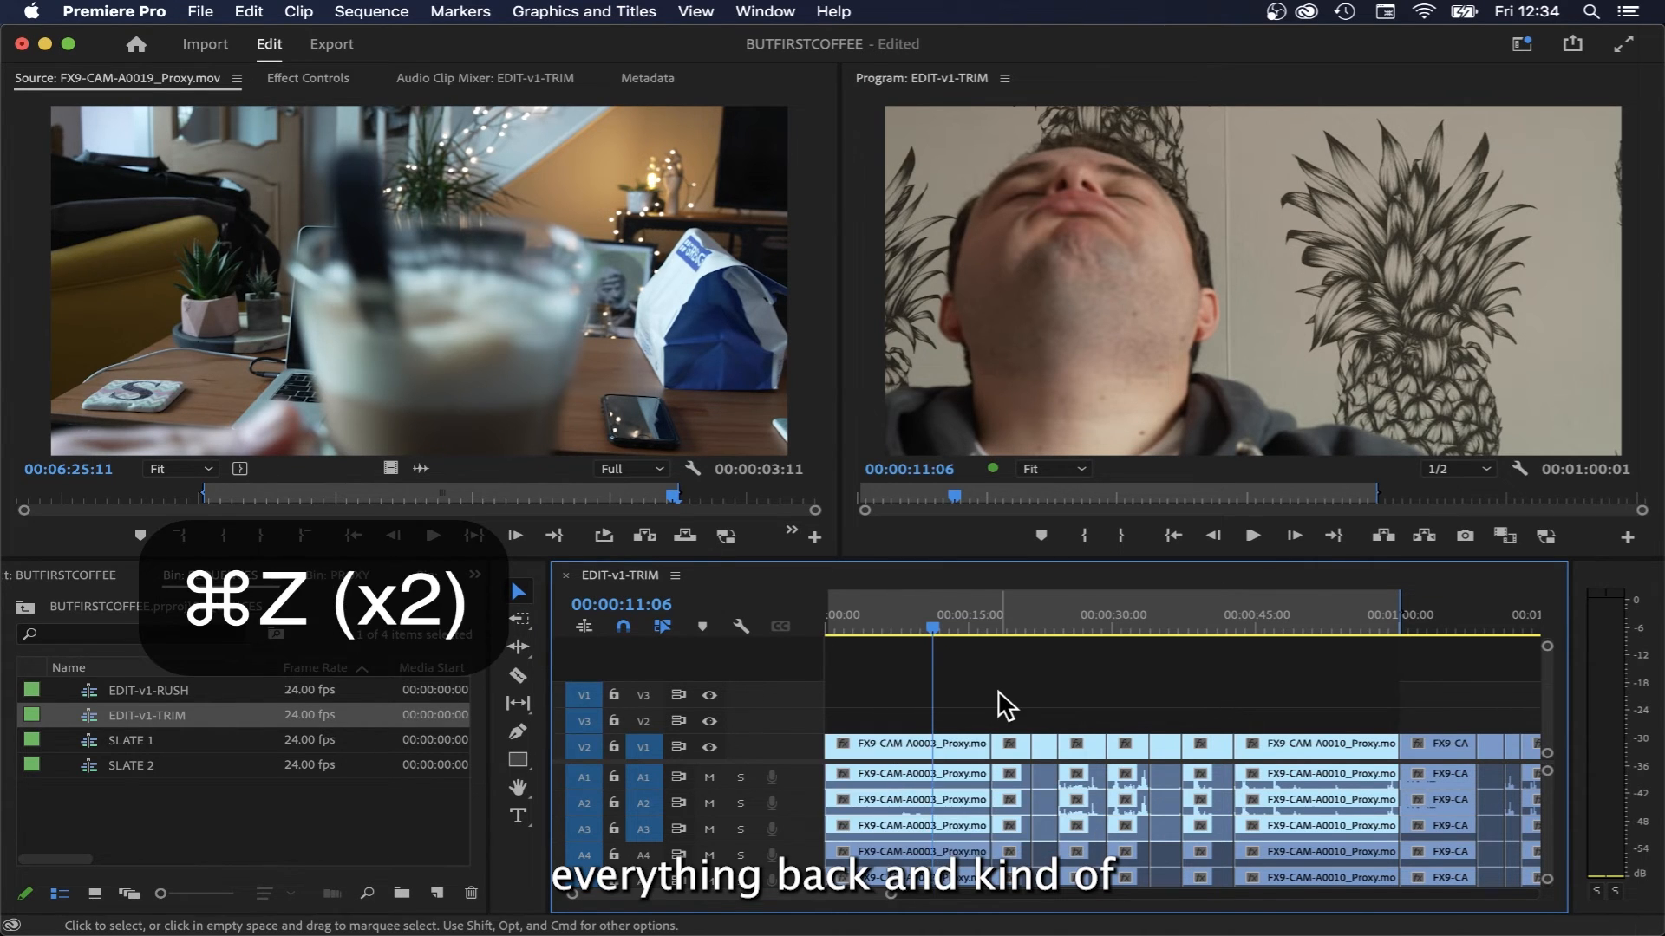
- Ripple-trim the opening clip's start to 00:00:11:06 with the Ripple Edit tool, and undo the trim
click(833, 743)
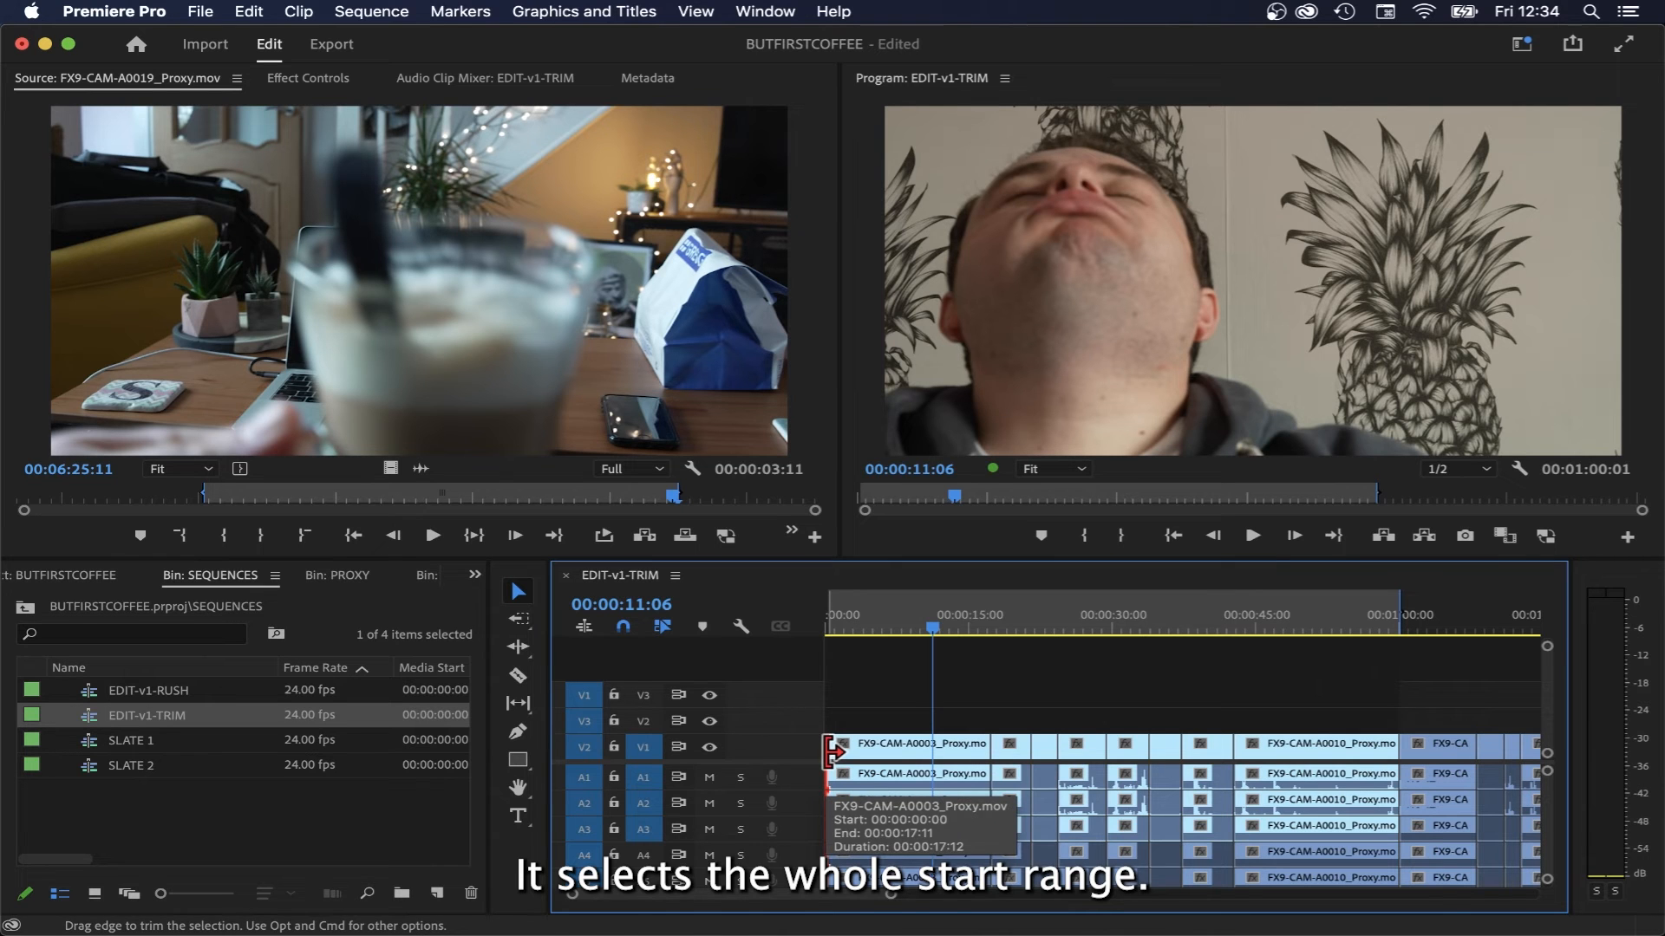
drag(835, 747, 788, 762)
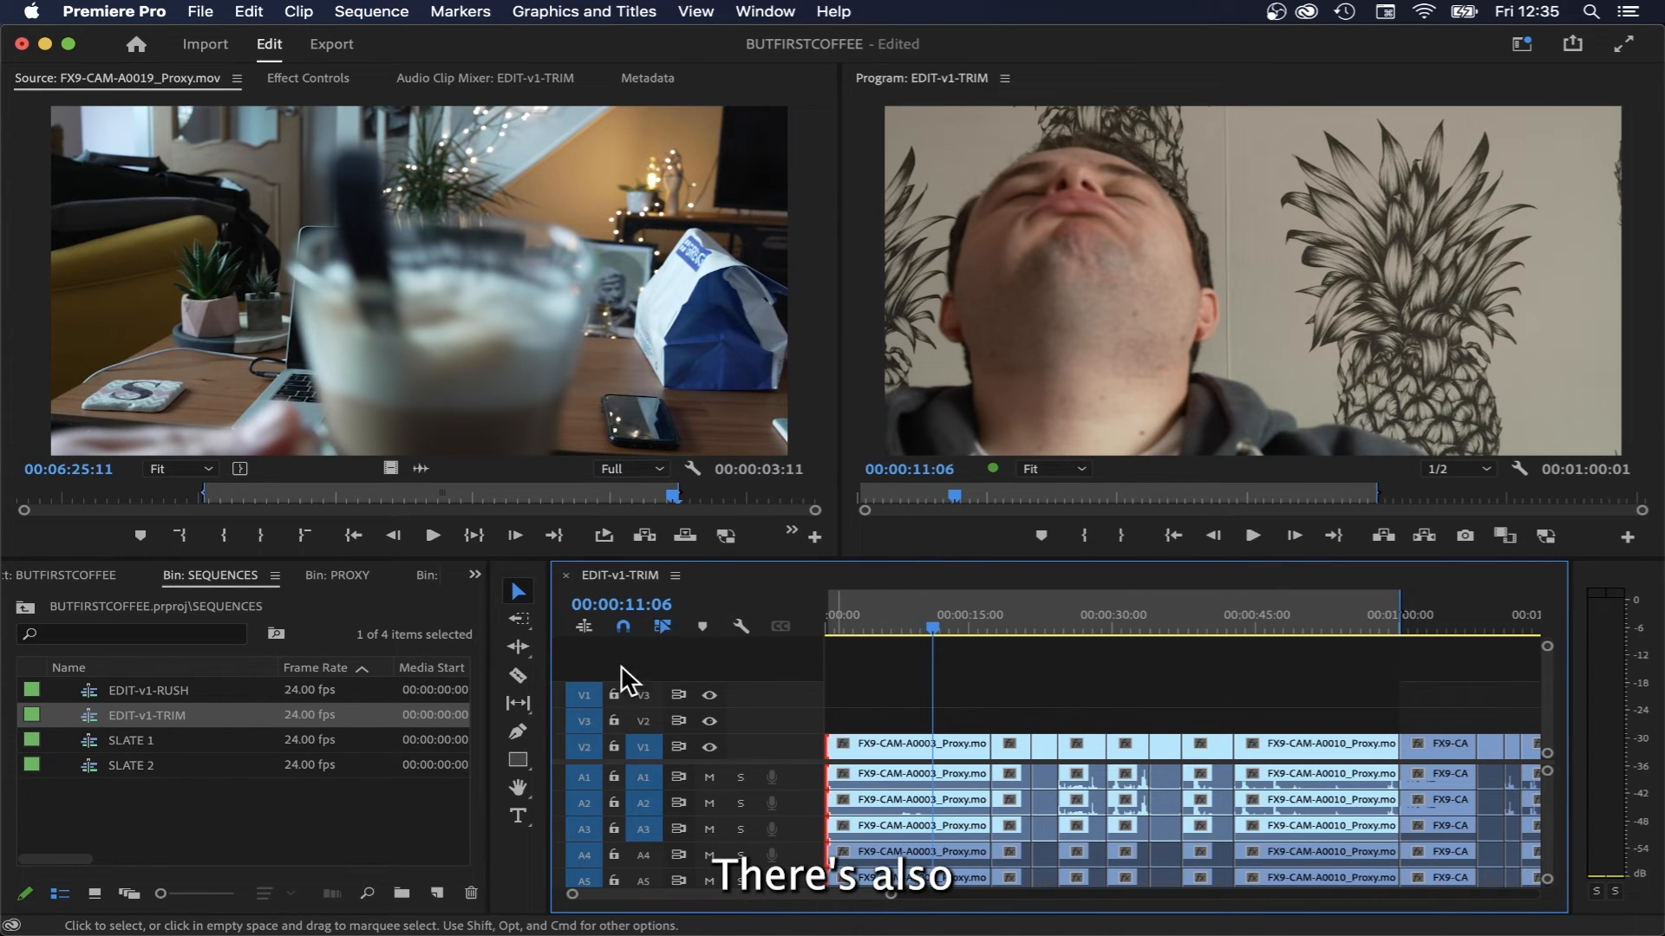
click(523, 643)
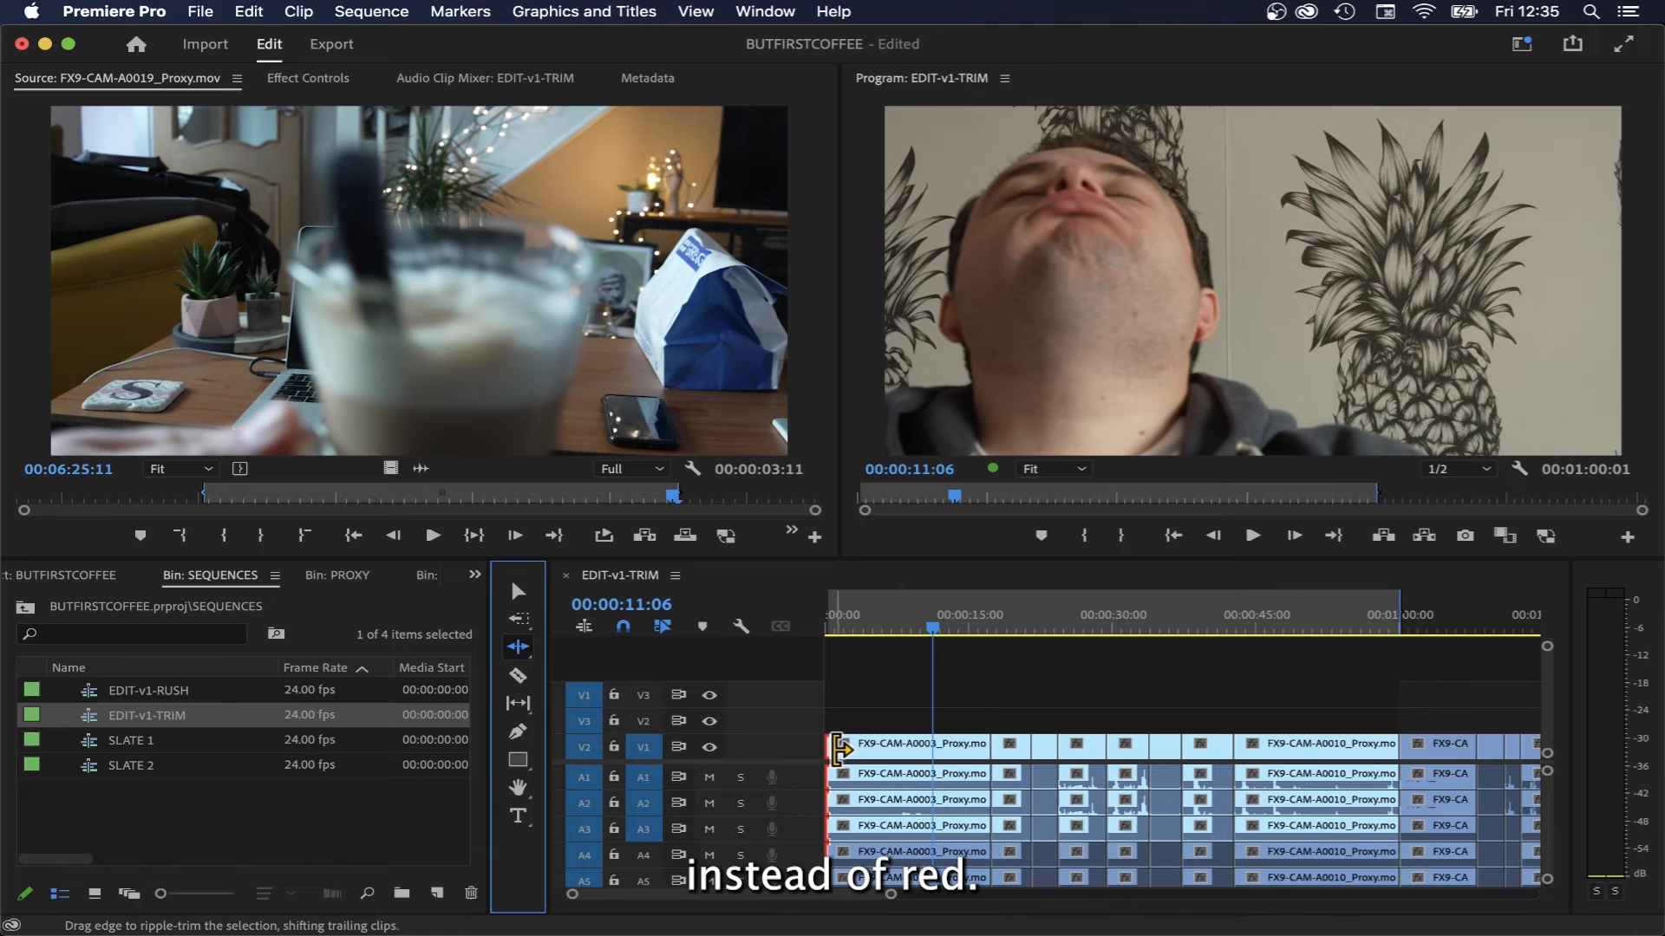
drag(838, 751, 943, 750)
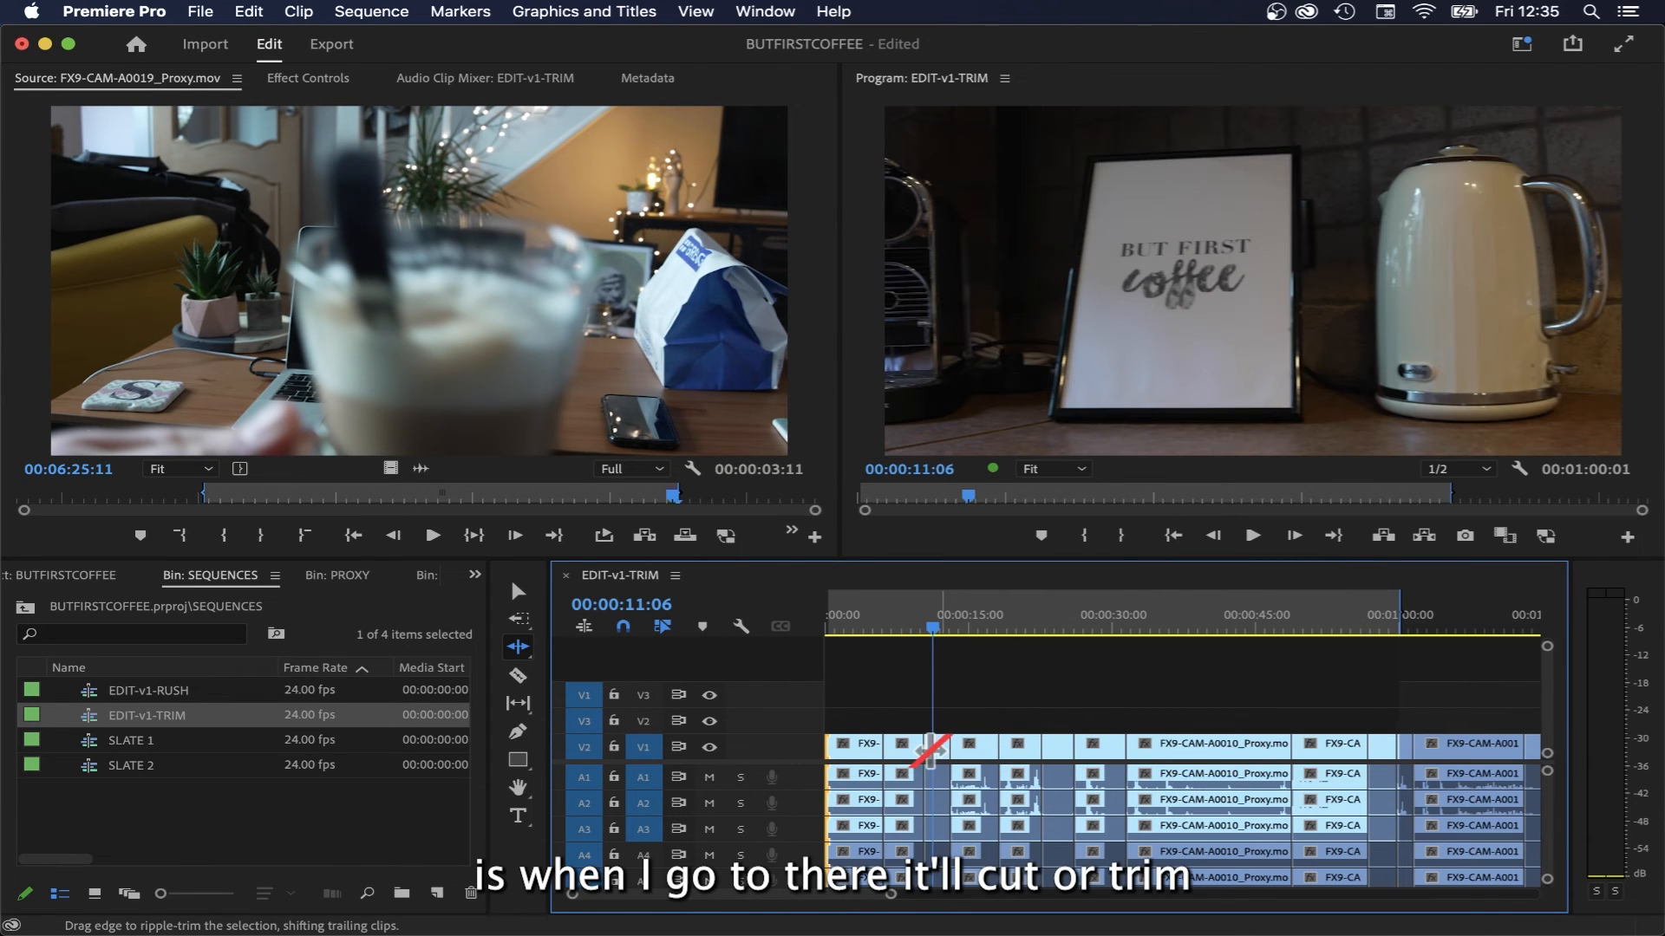
drag(915, 626, 819, 639)
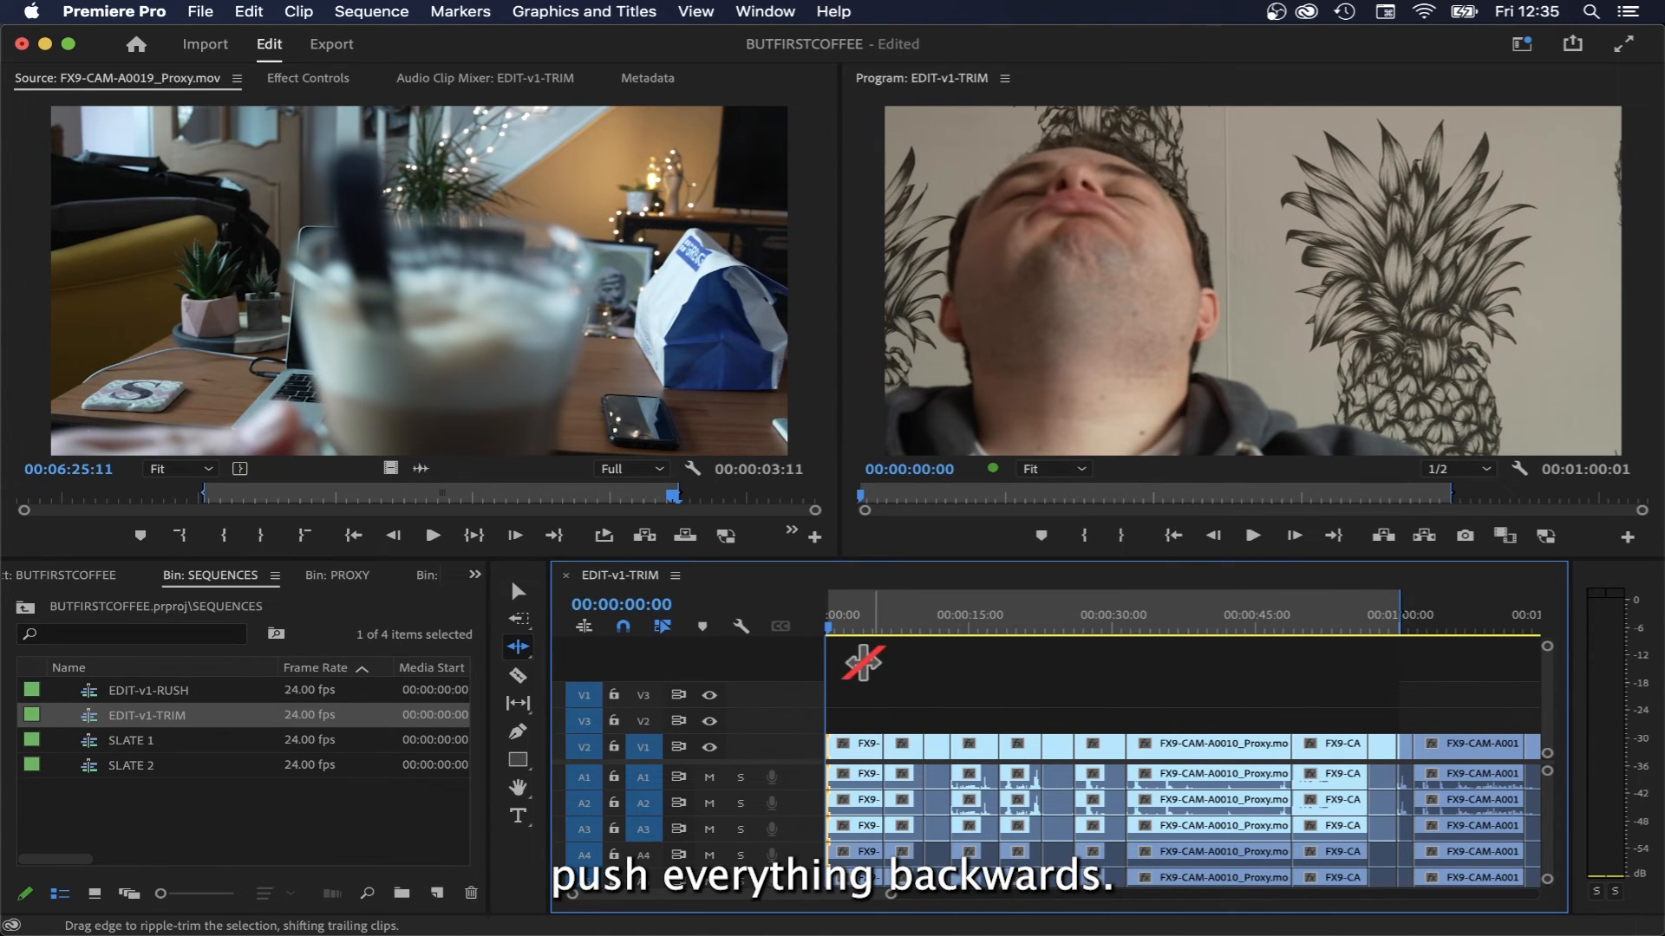
key(super+z)
key(super+z)
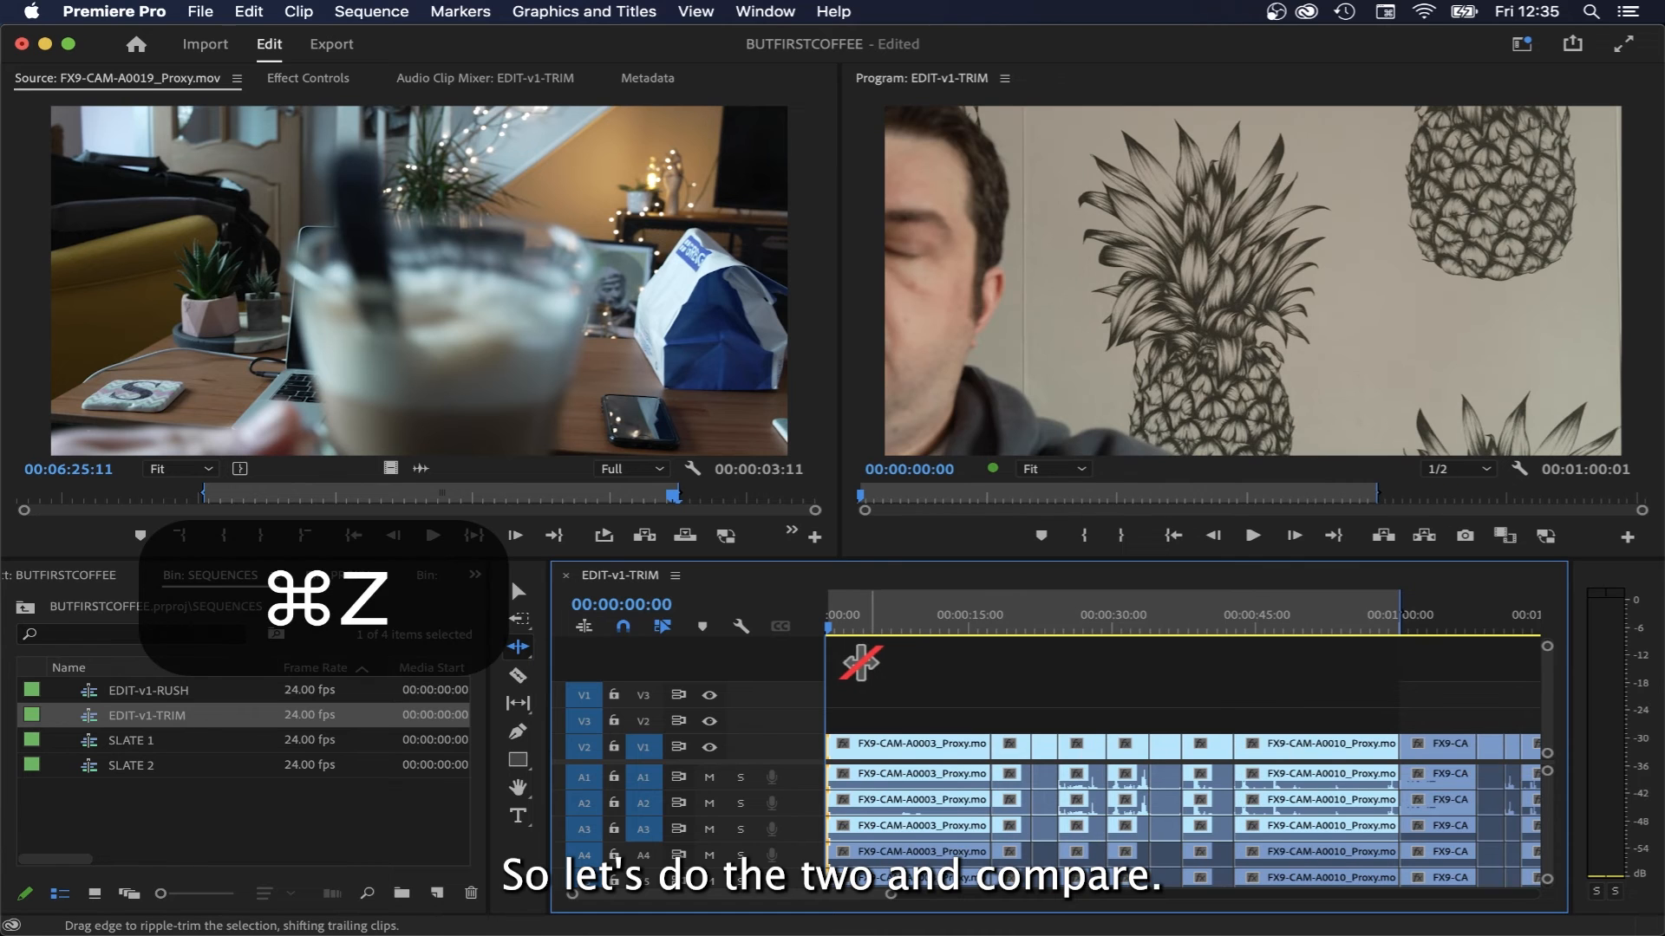
- Trim the opening clip's start to 00:00:11:03 with the Selection tool and close the gap before it
click(519, 588)
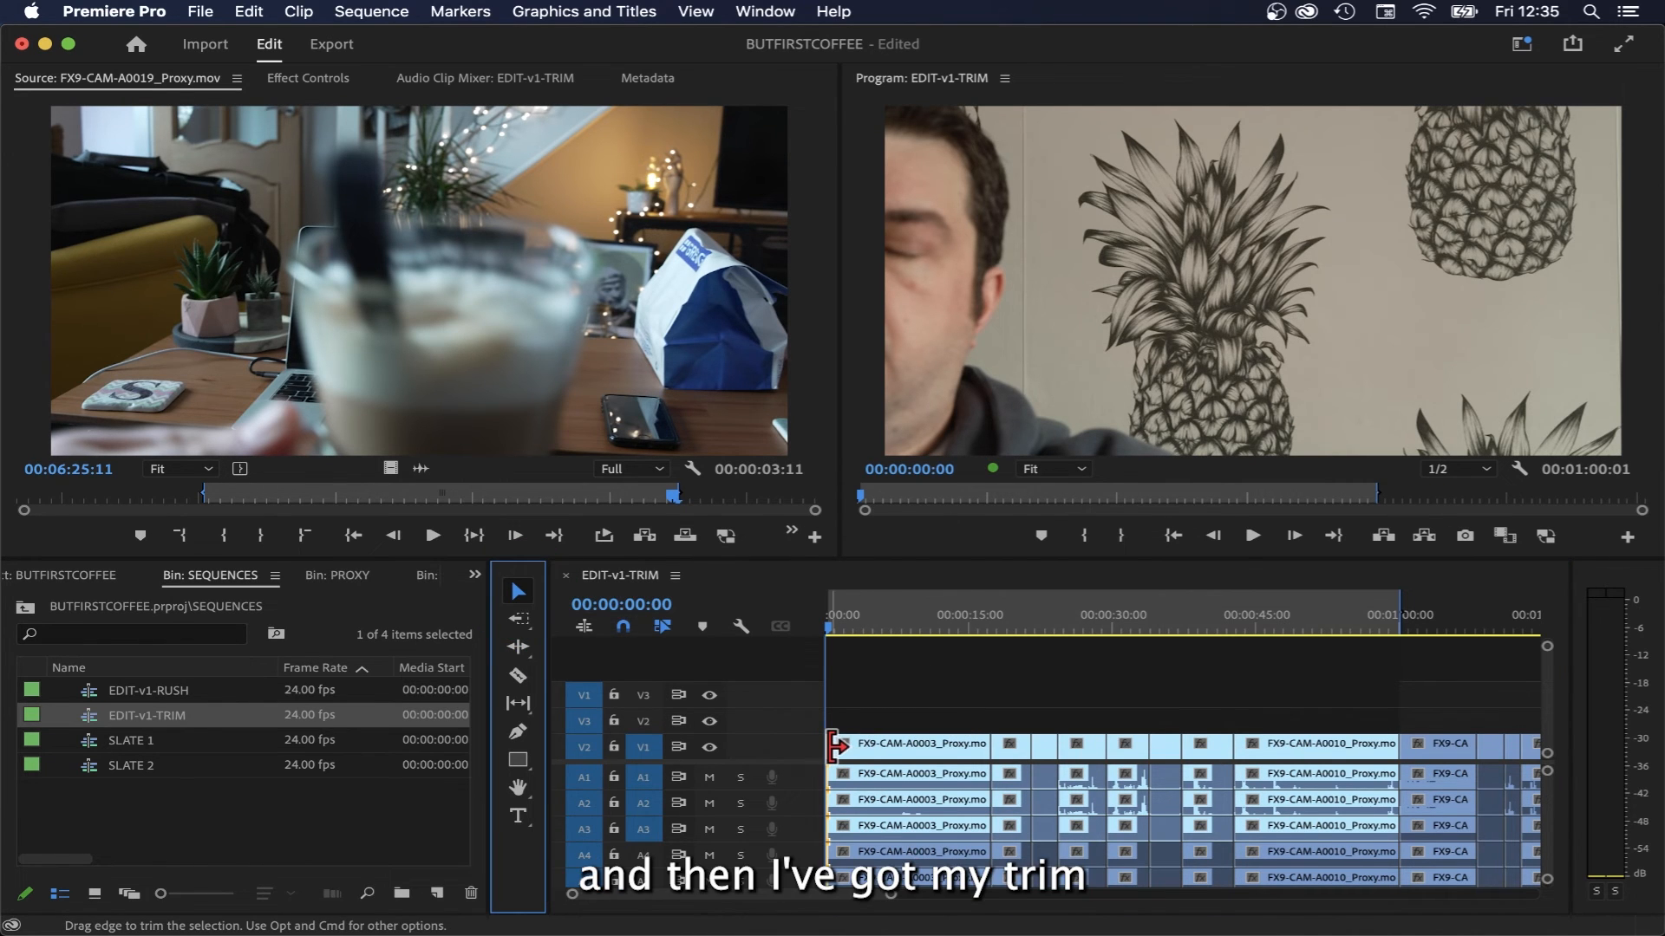
drag(891, 621, 933, 617)
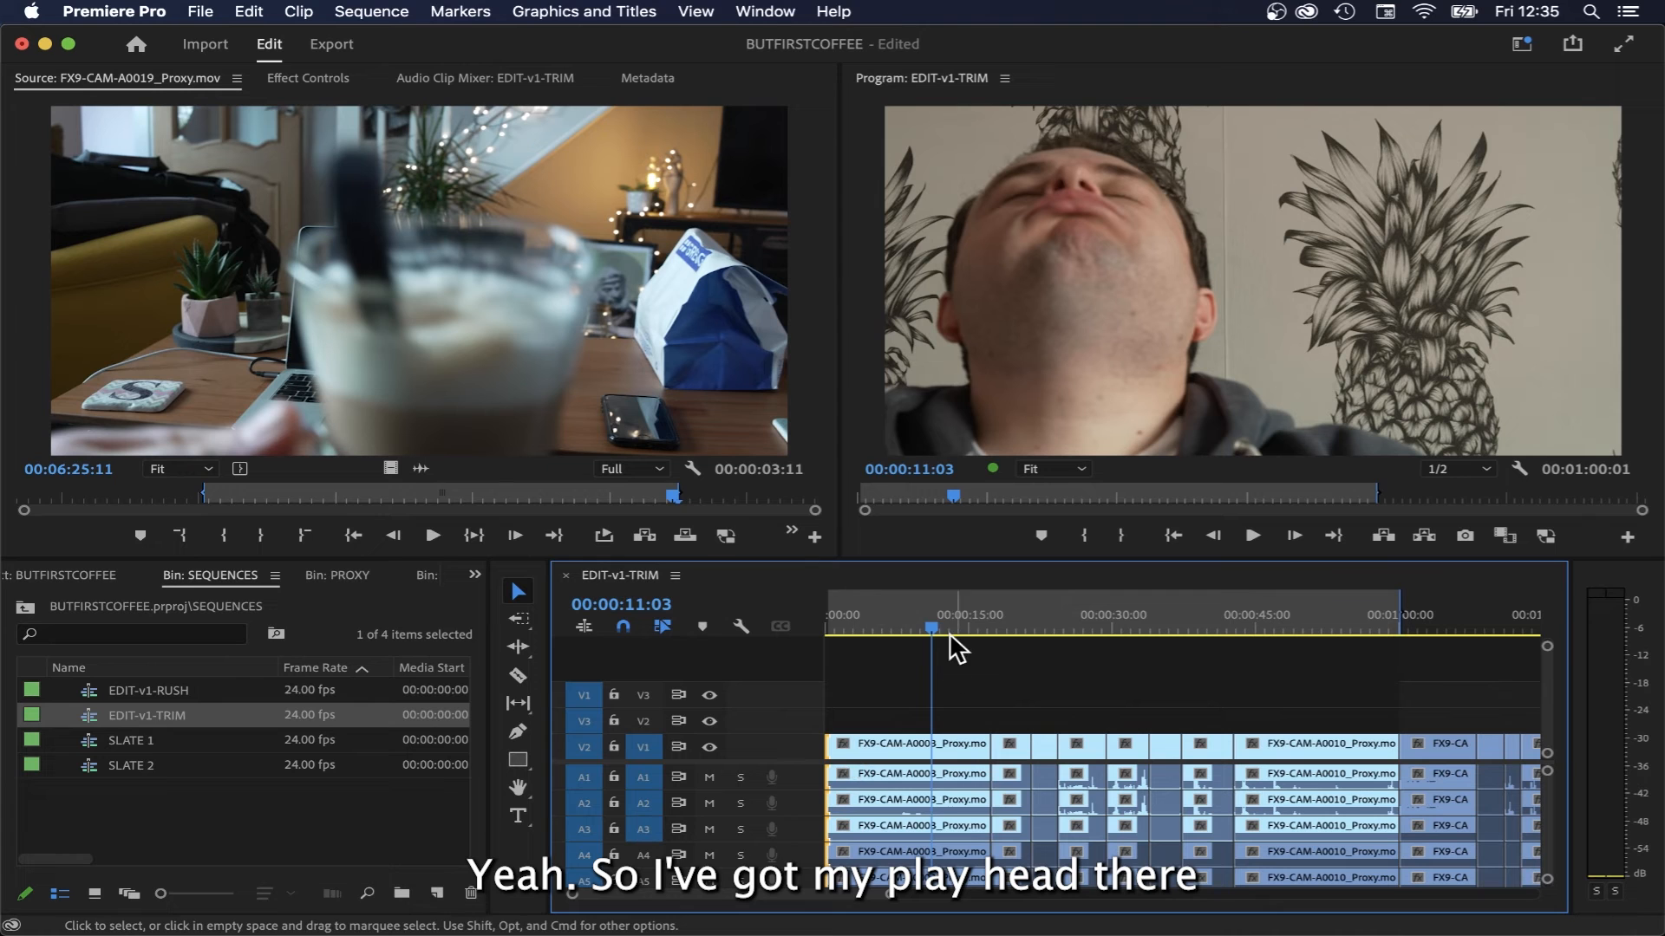
drag(834, 742, 933, 742)
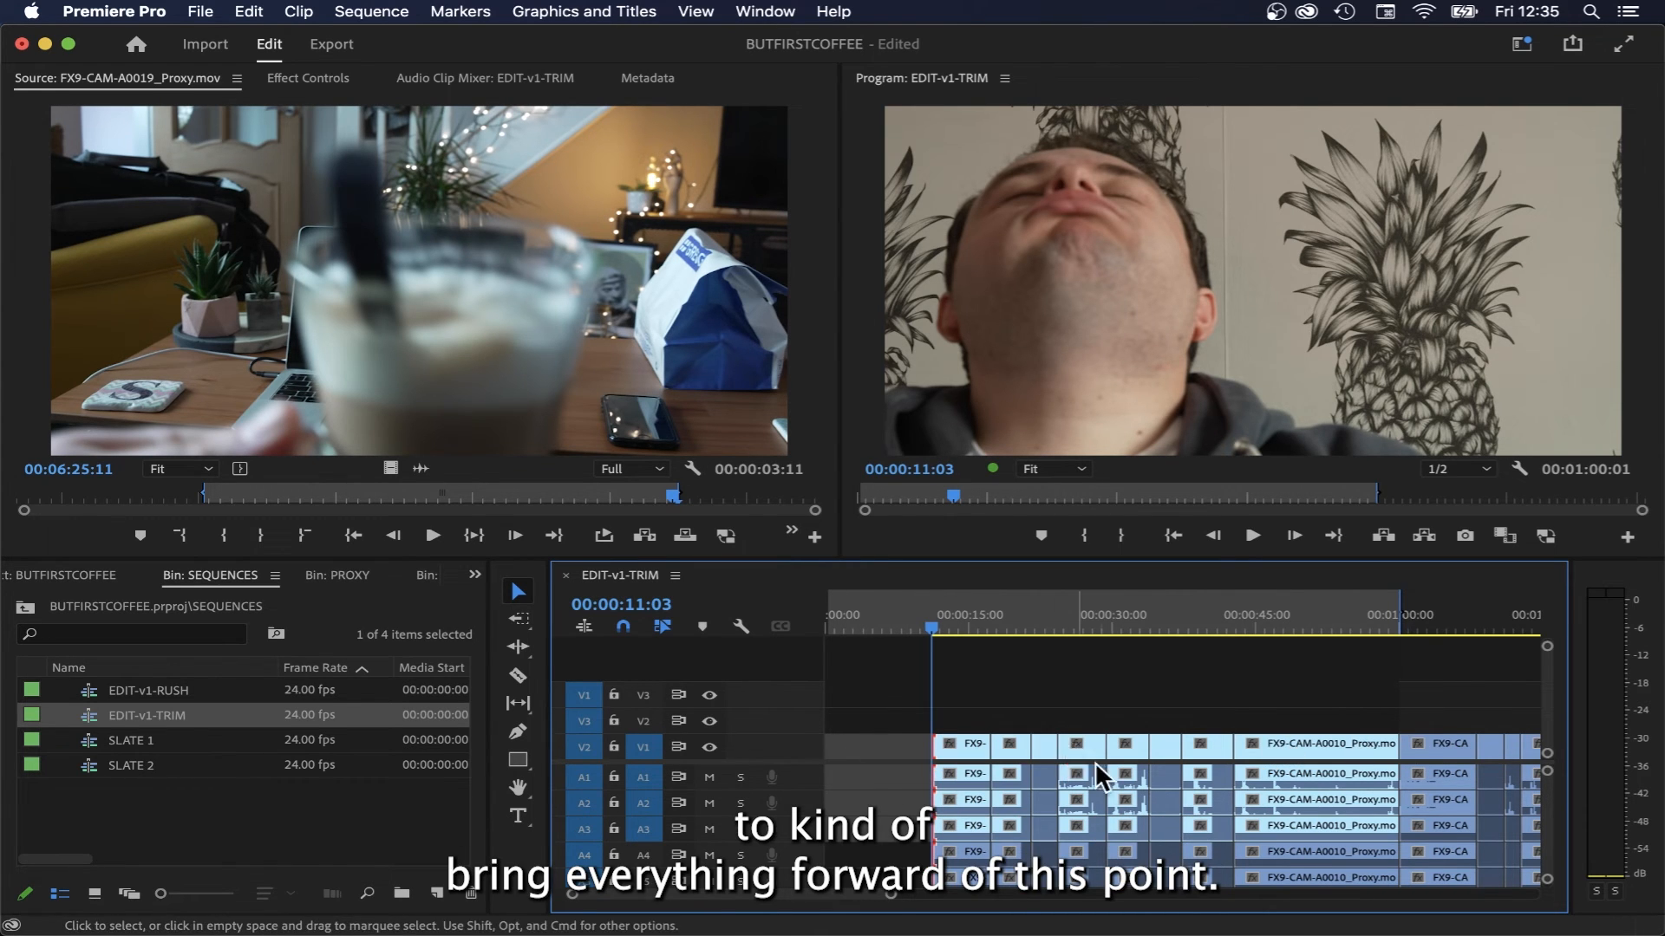
mouse_move(933, 626)
mouse_down()
mouse_move(997, 626)
mouse_move(934, 617)
mouse_up()
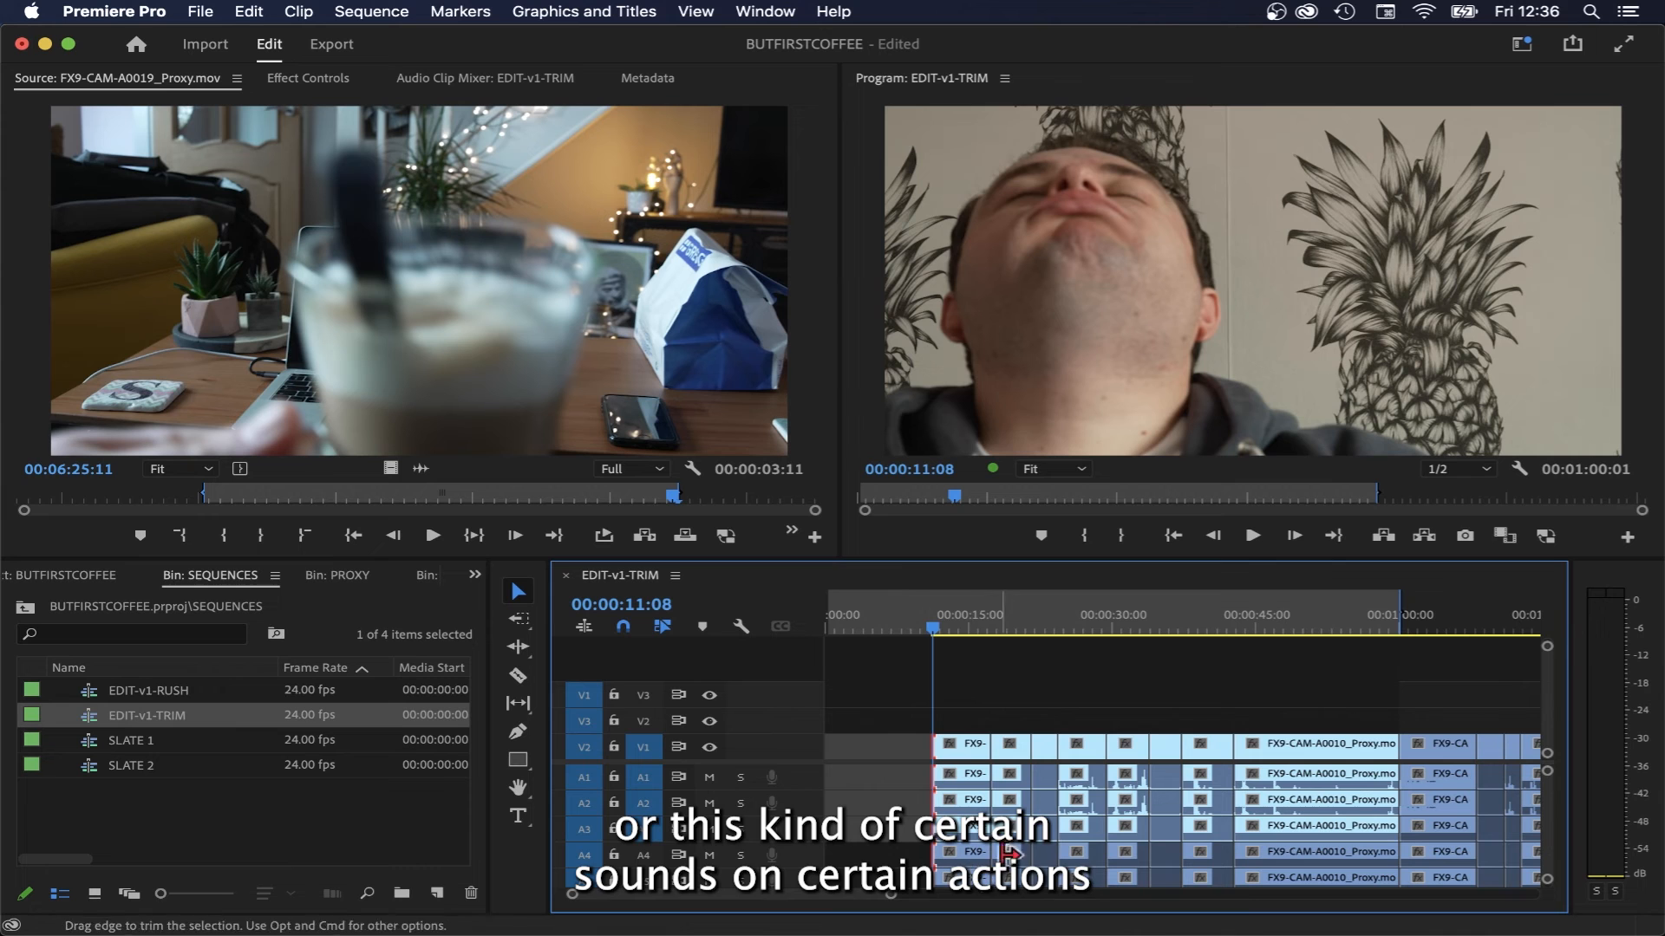
drag(929, 611, 1184, 611)
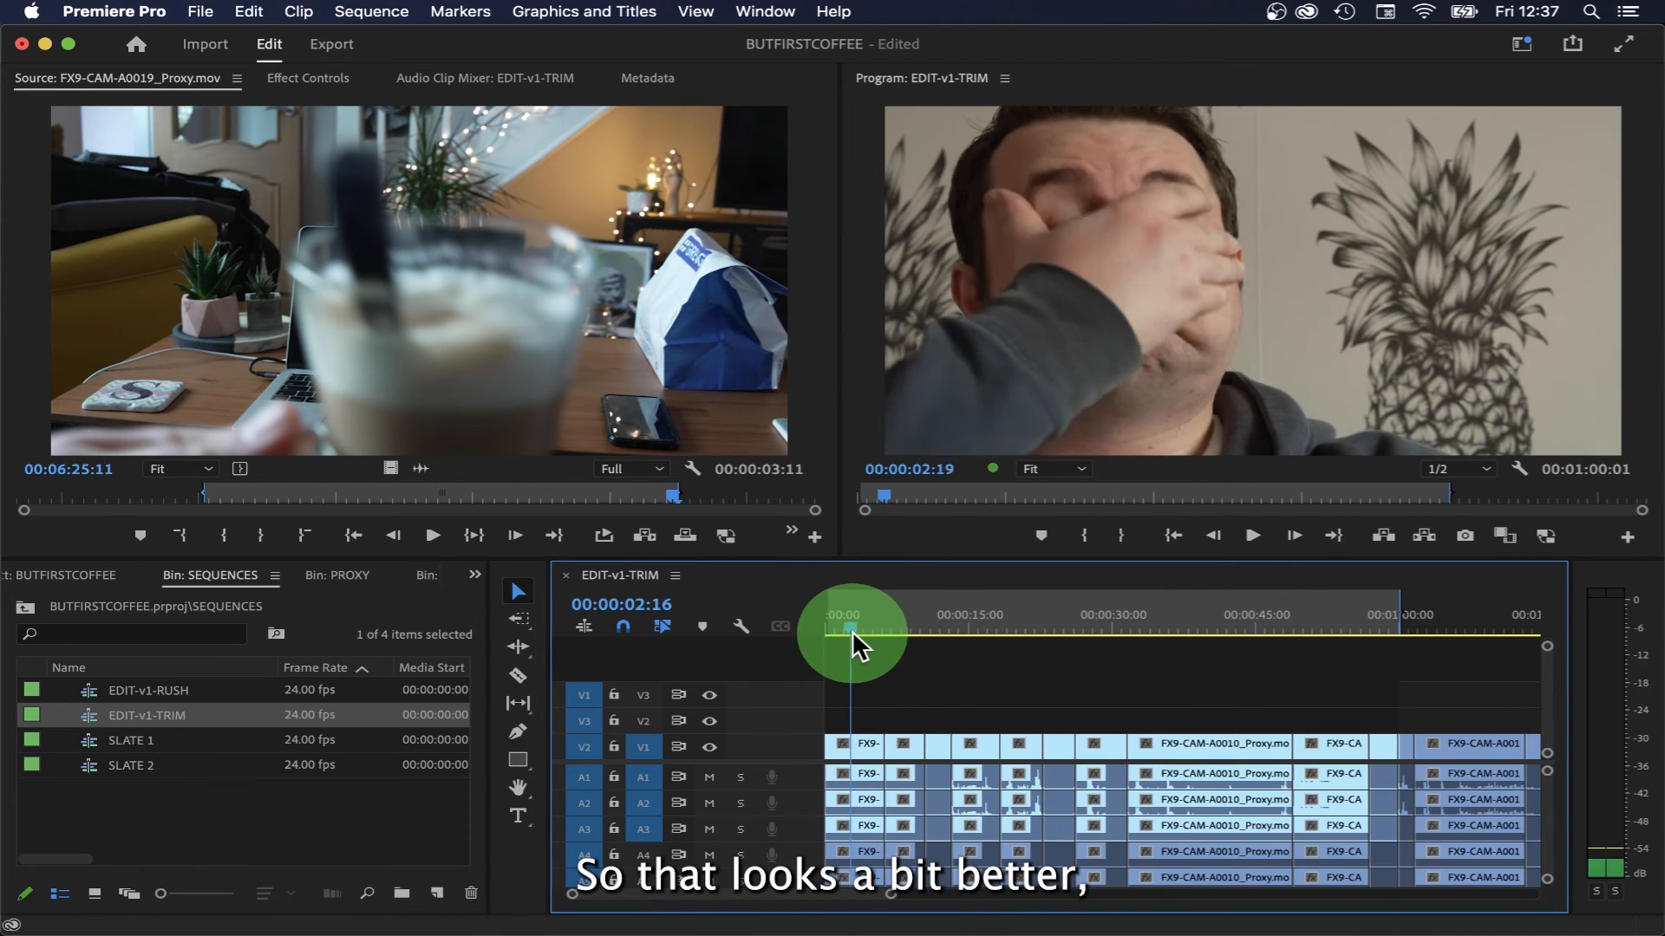
- Trim the opening clip's end back to 00:00:03:12 with the Selection tool and ripple delete the gap after it
mouse_move(852, 631)
mouse_down()
mouse_move(882, 633)
mouse_move(860, 635)
mouse_up()
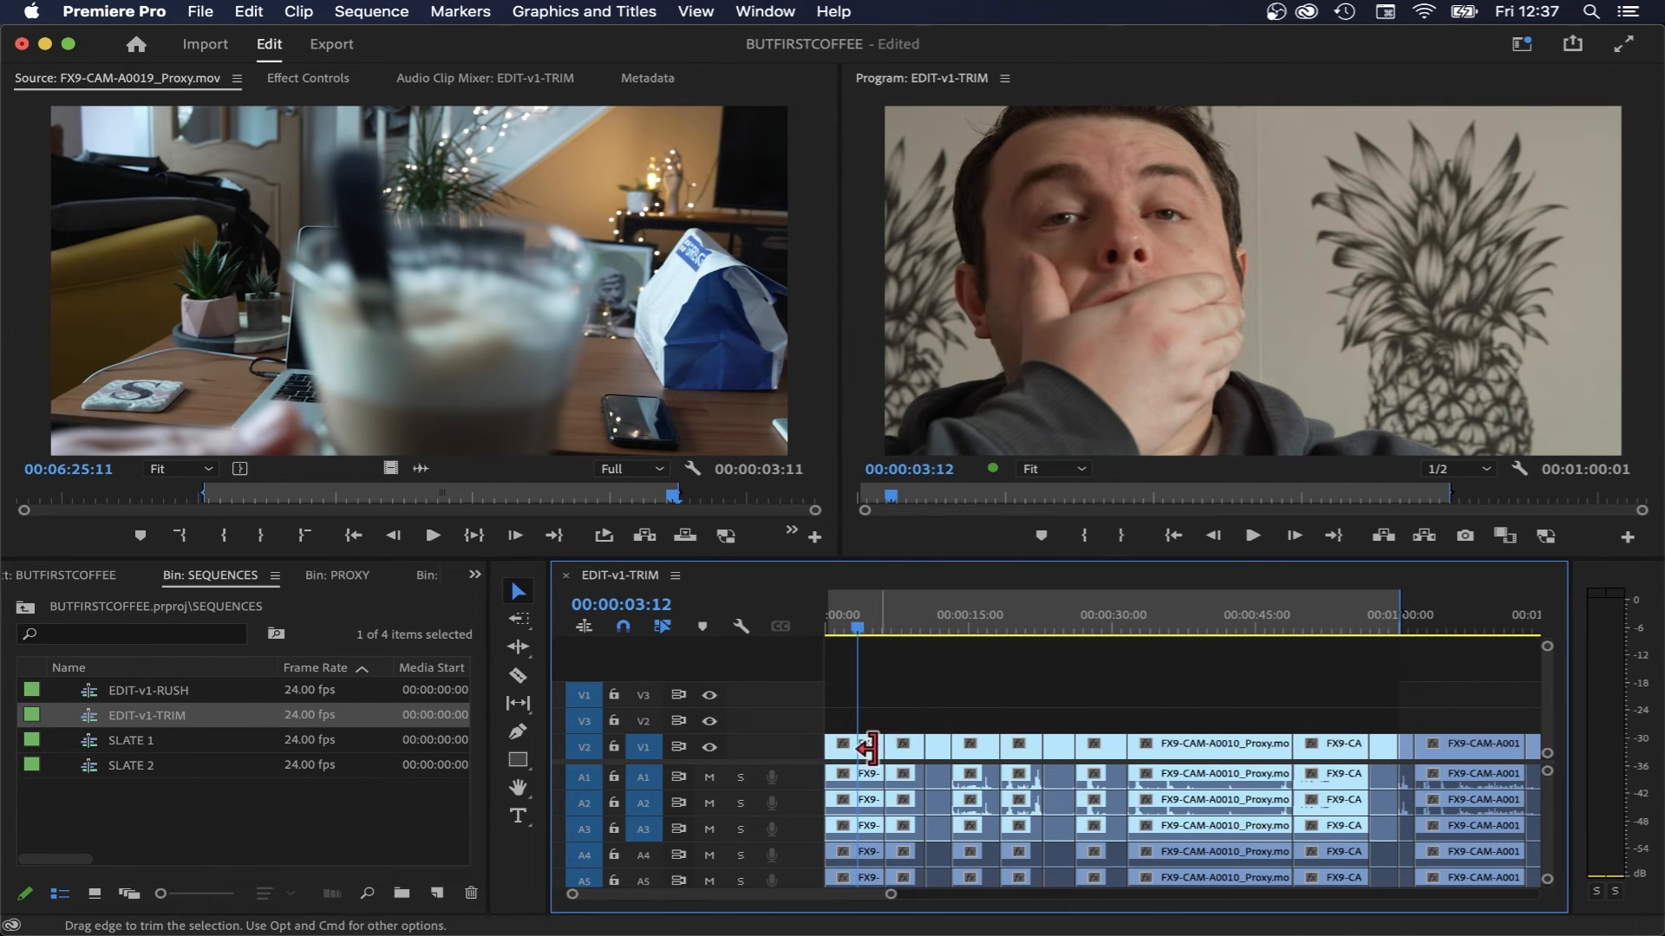
drag(870, 747, 857, 749)
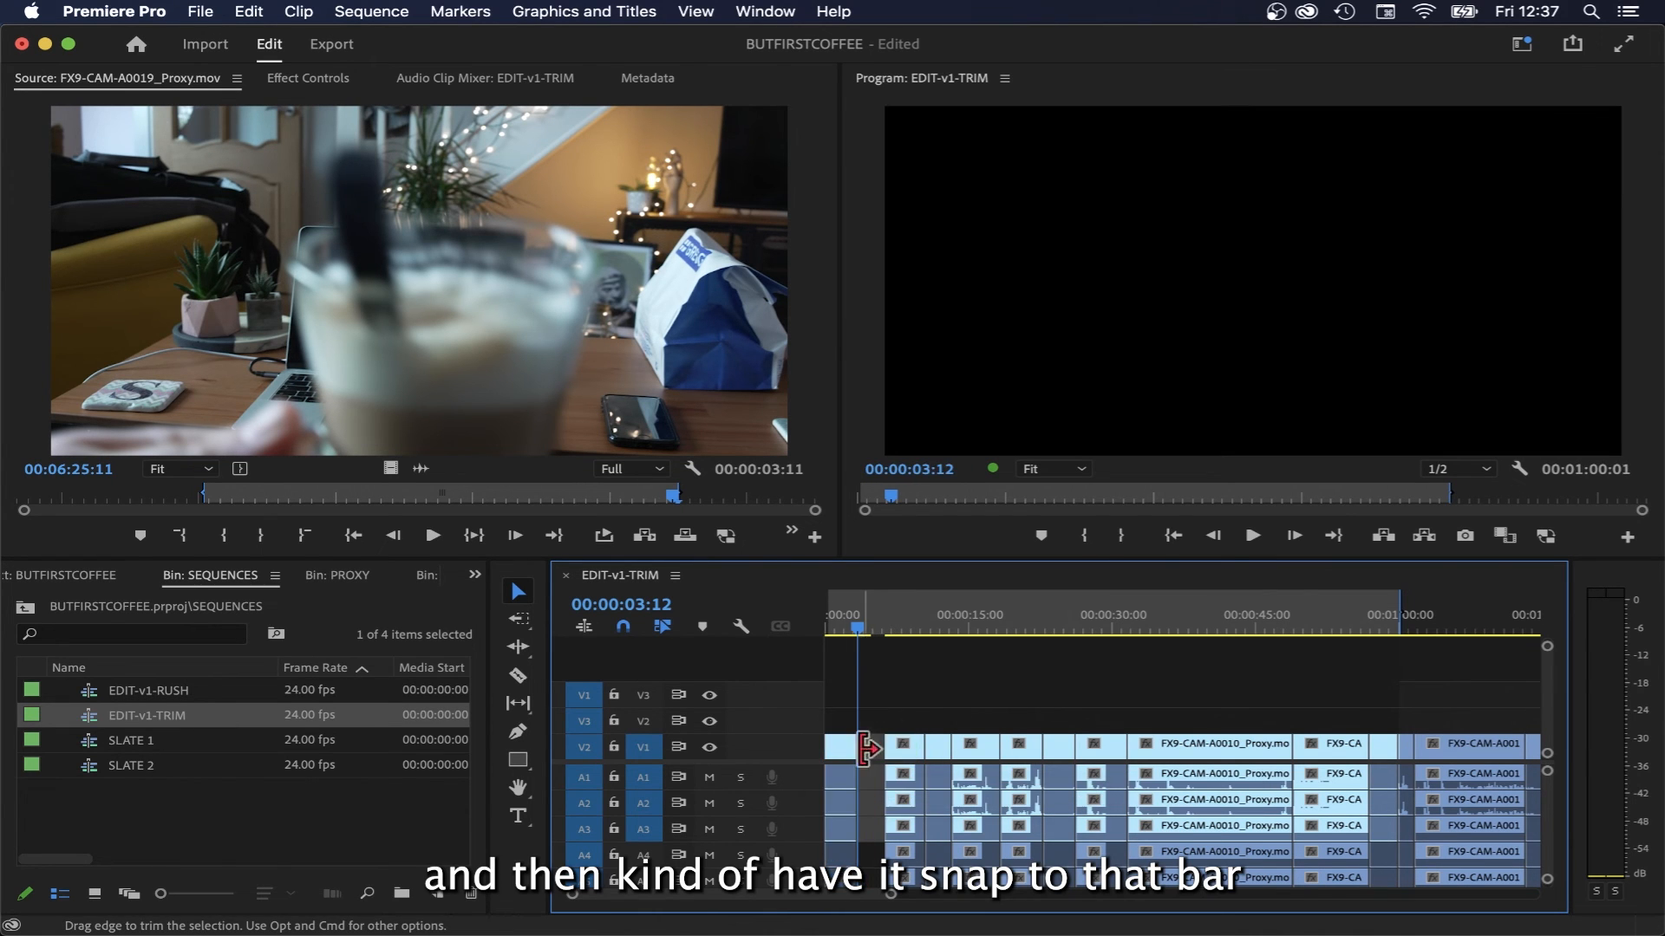
right_click(874, 746)
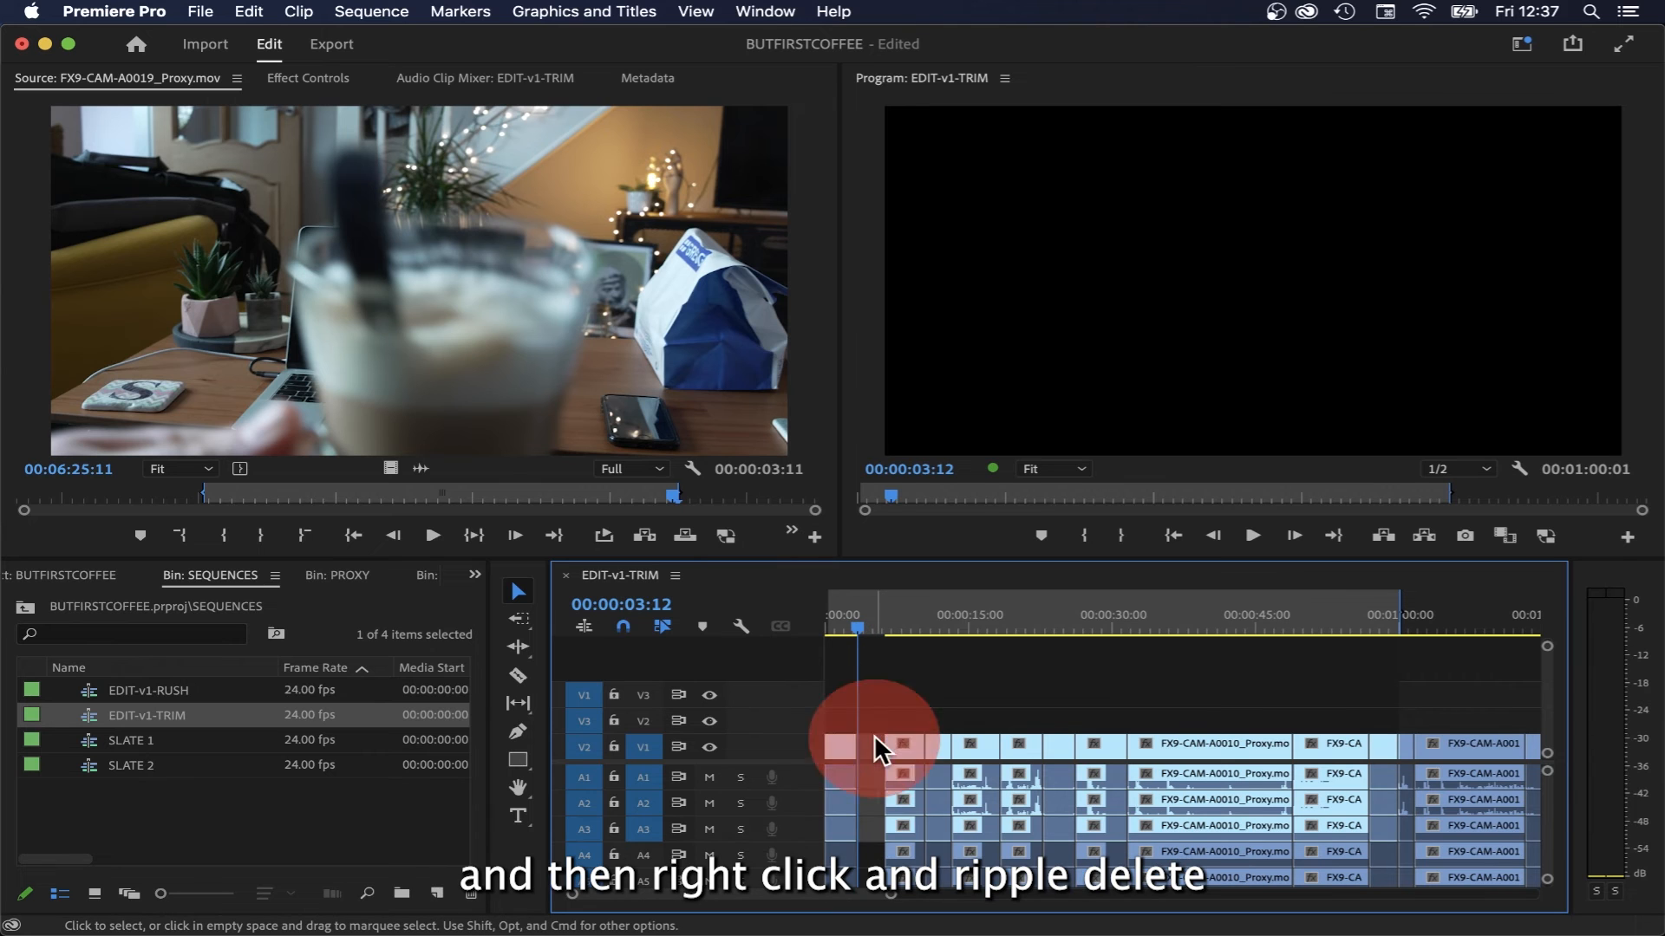
click(897, 750)
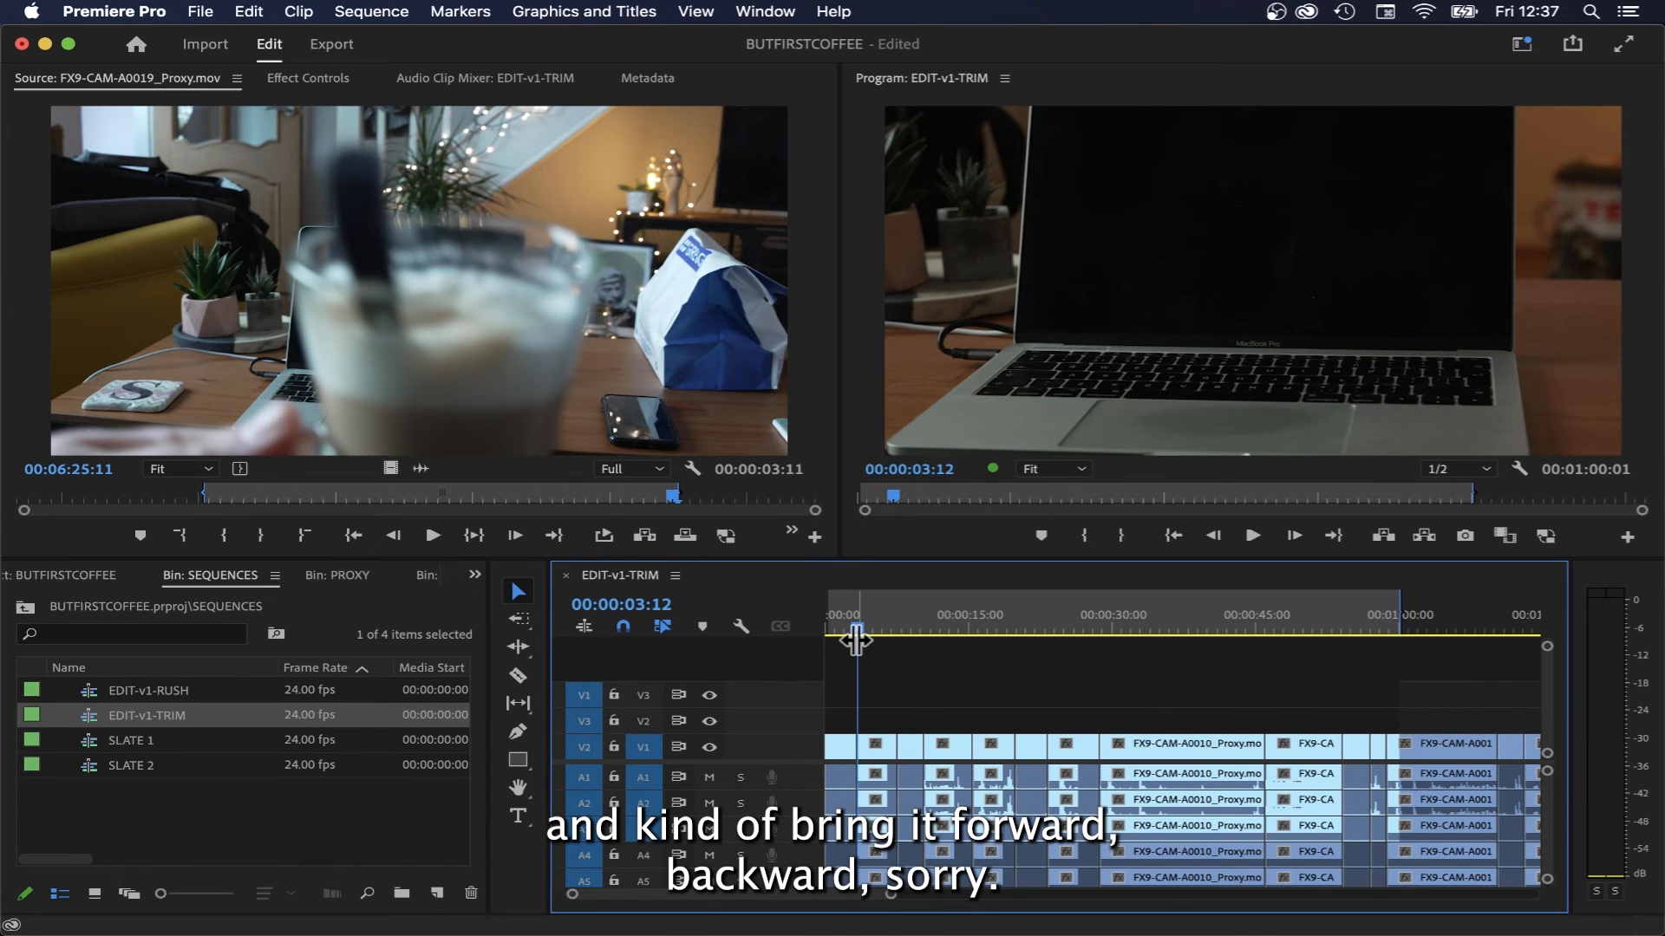
- Undo the gap removal and the trim of the opening clip's end
key(super+z)
key(super+z)
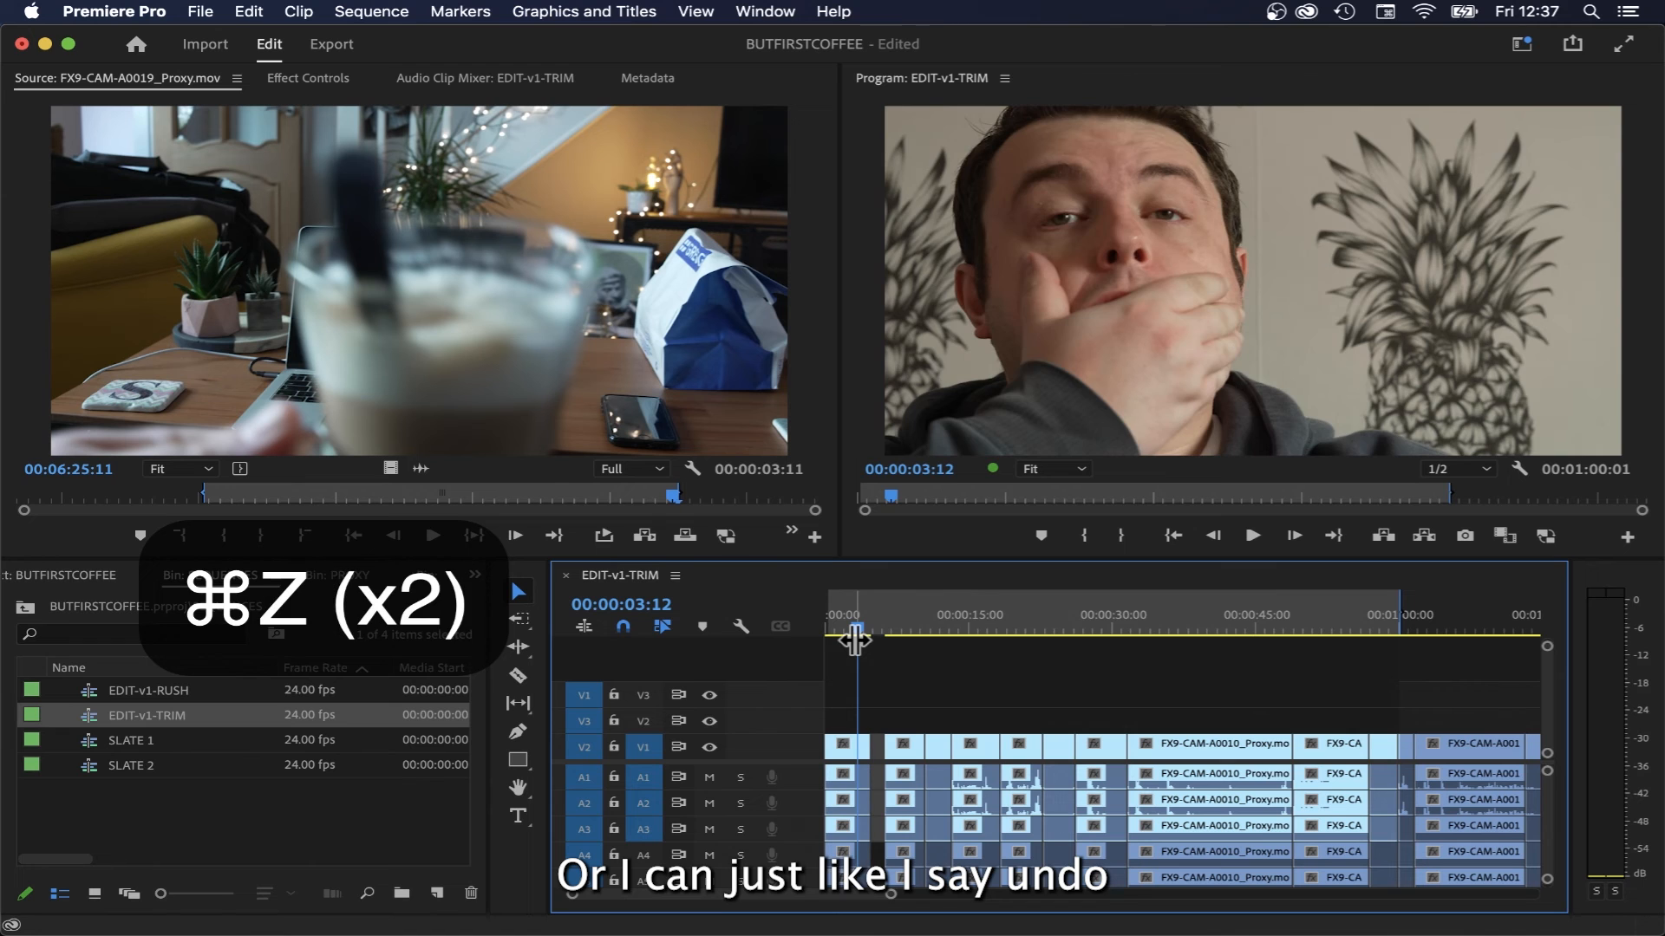
key(super+z)
- Ripple-trim the opening clip's end to 00:00:03:12 with the Ripple Edit tool and play back across the cut
key(b)
drag(862, 743, 847, 743)
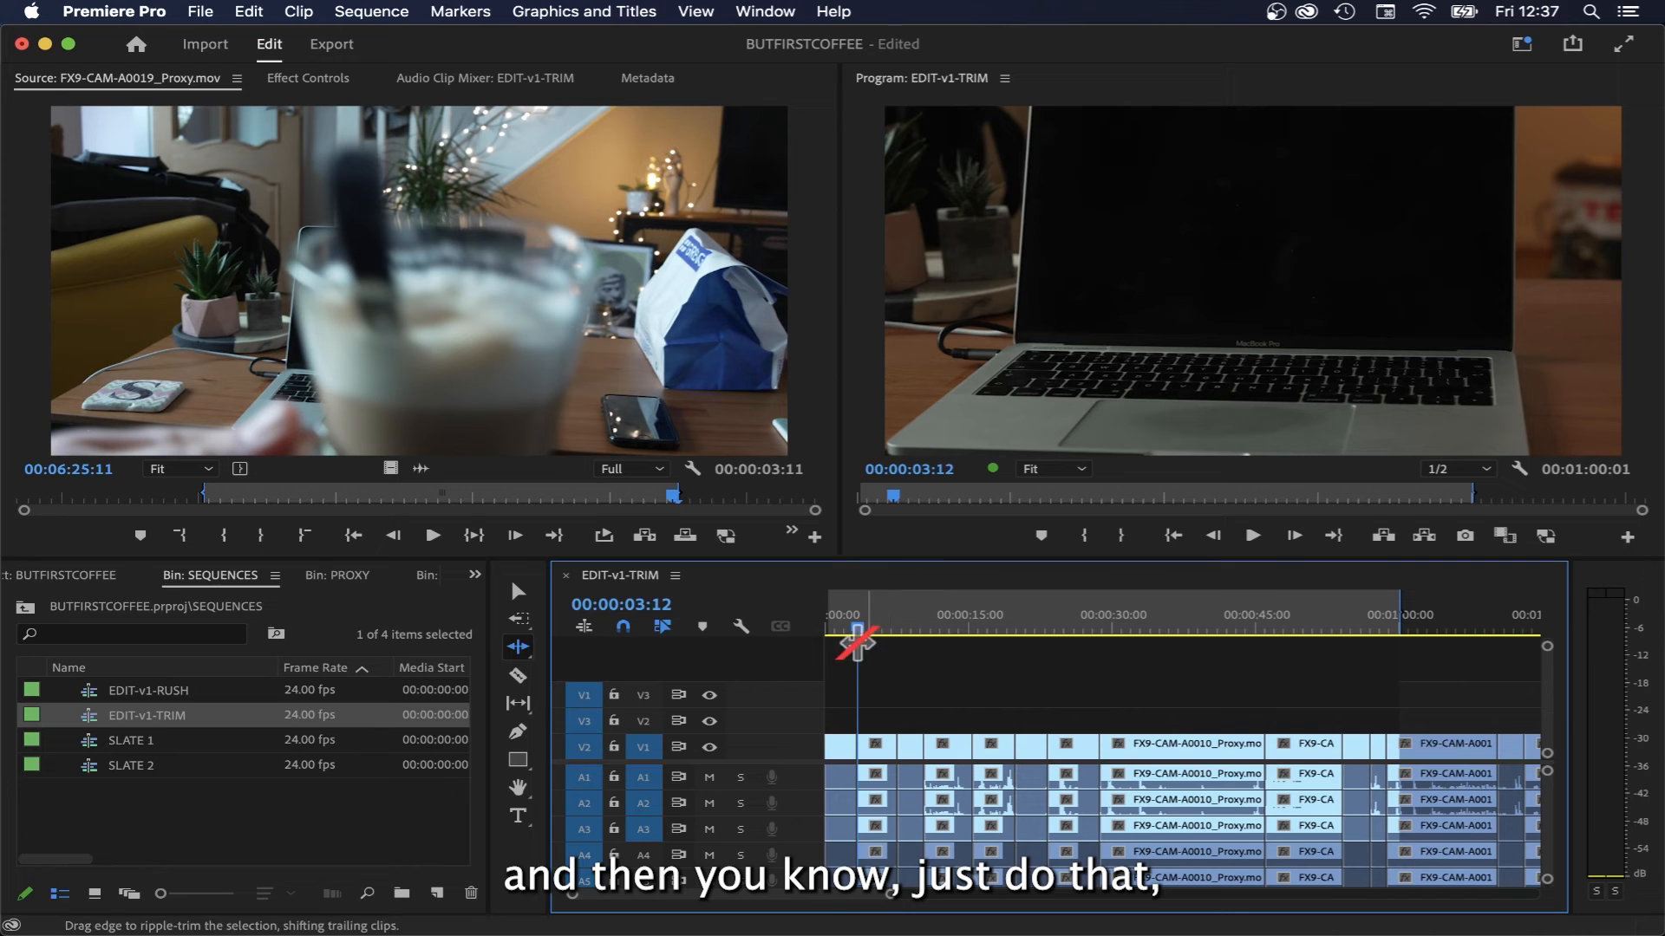
drag(857, 623, 858, 628)
key(space)
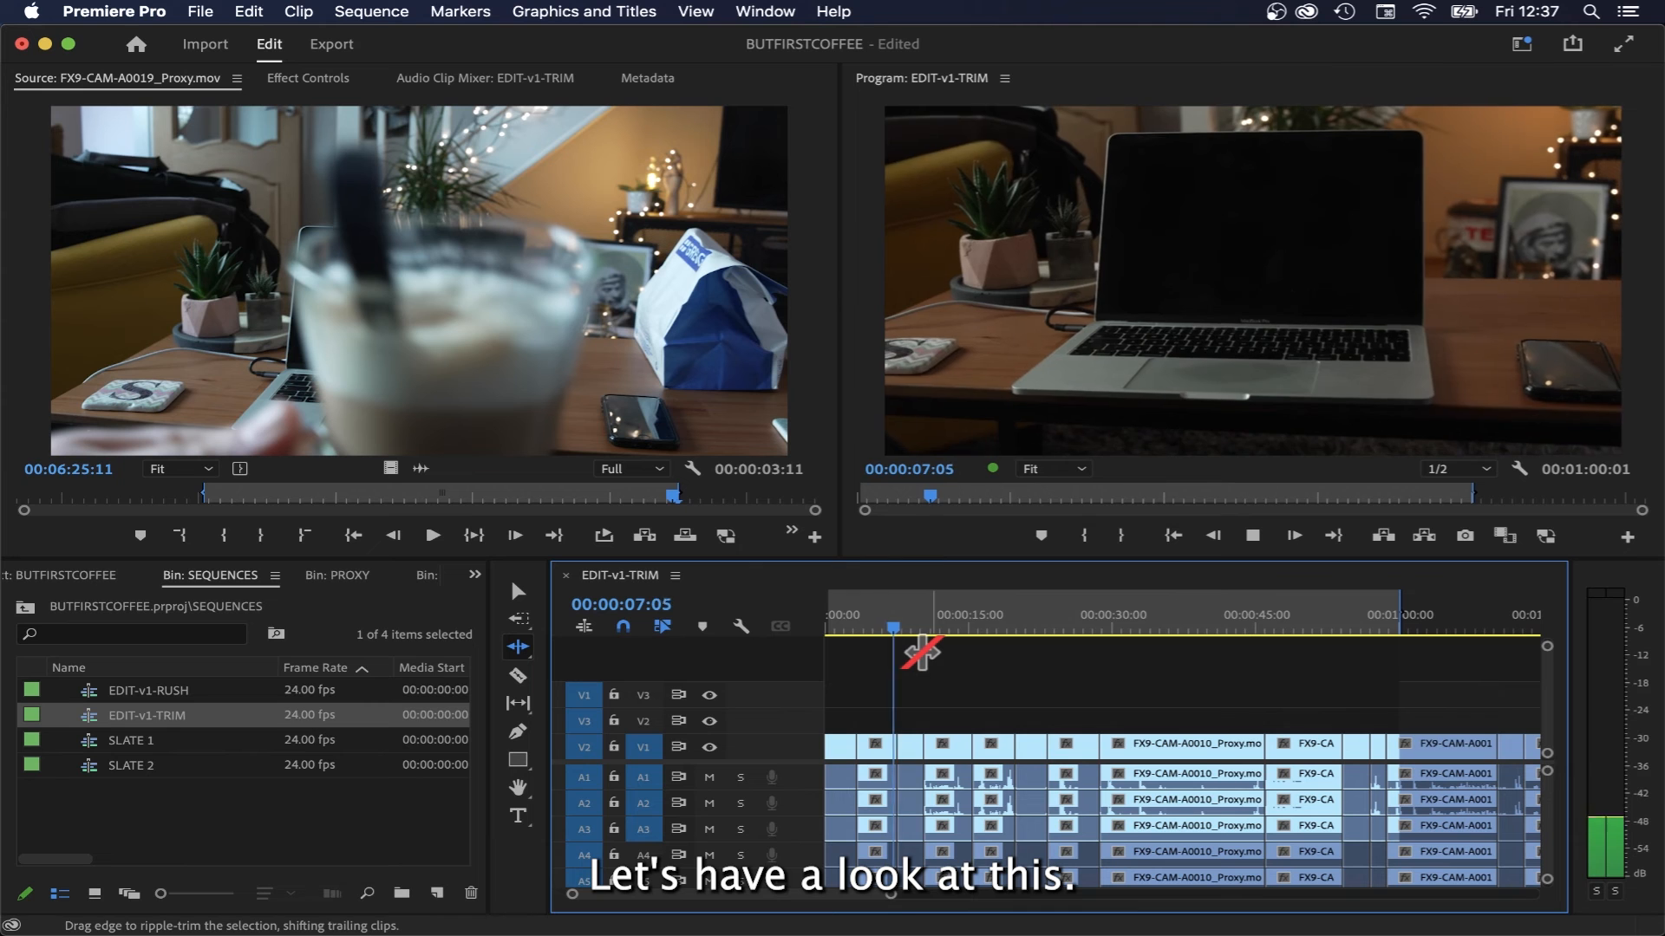
key(space)
- Ripple-trim the second clip's start forward by 00:00:01:08 and play back the clips that follow
mouse_move(897, 623)
mouse_down()
mouse_move(849, 627)
mouse_move(867, 627)
mouse_up()
click(867, 751)
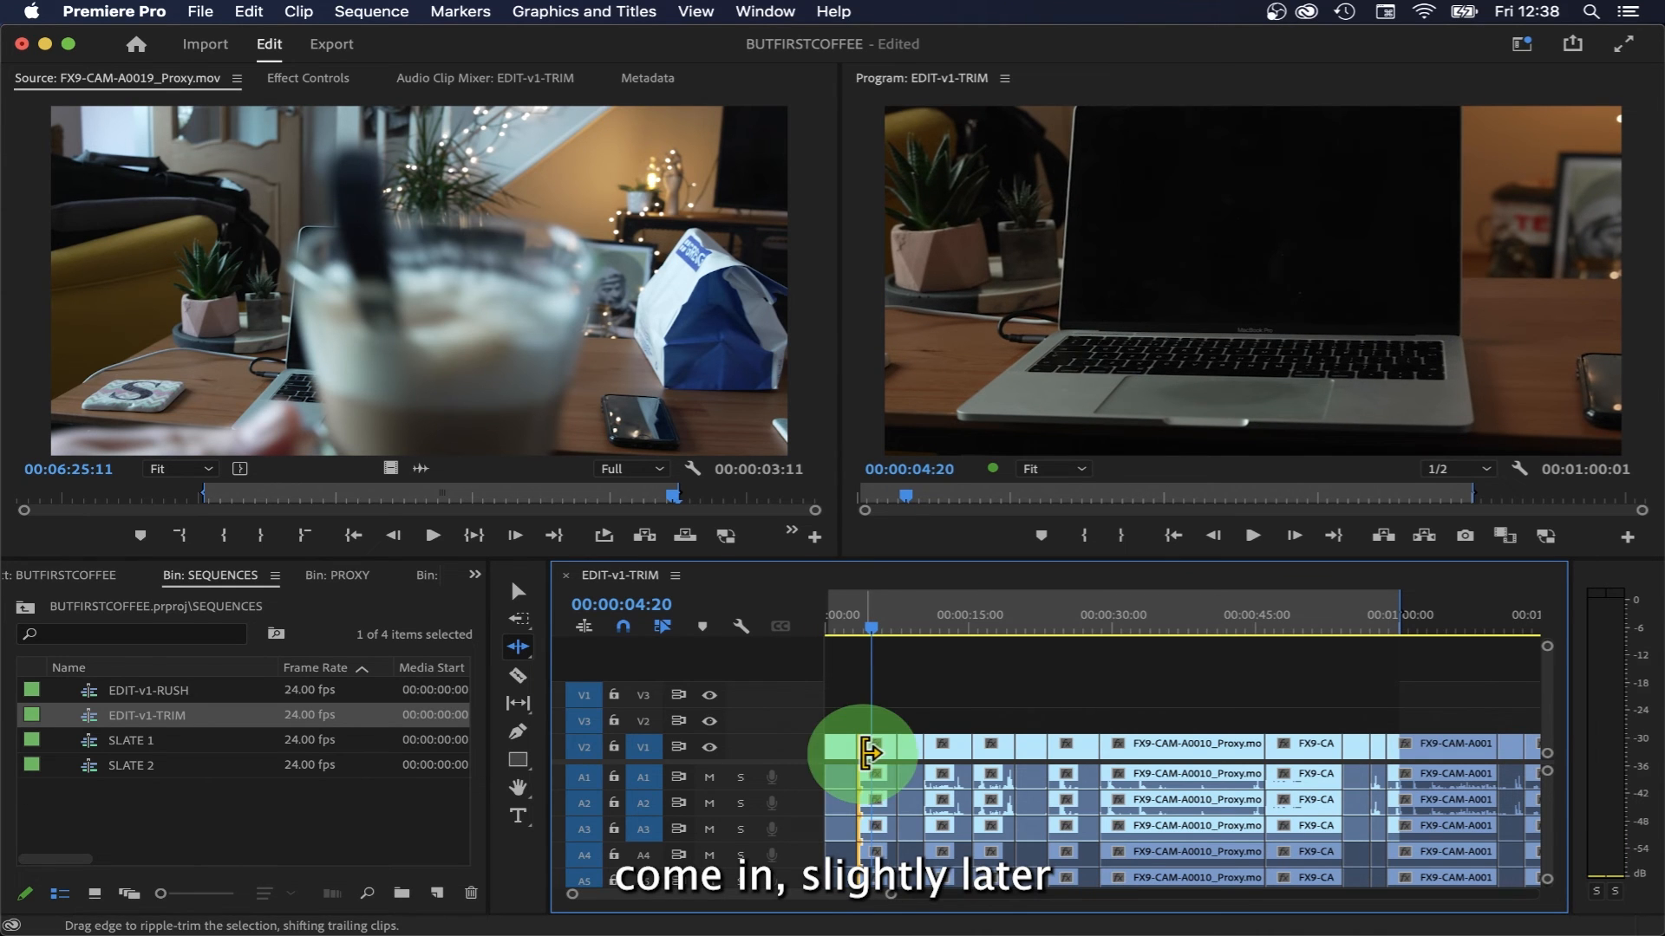
drag(872, 751, 877, 747)
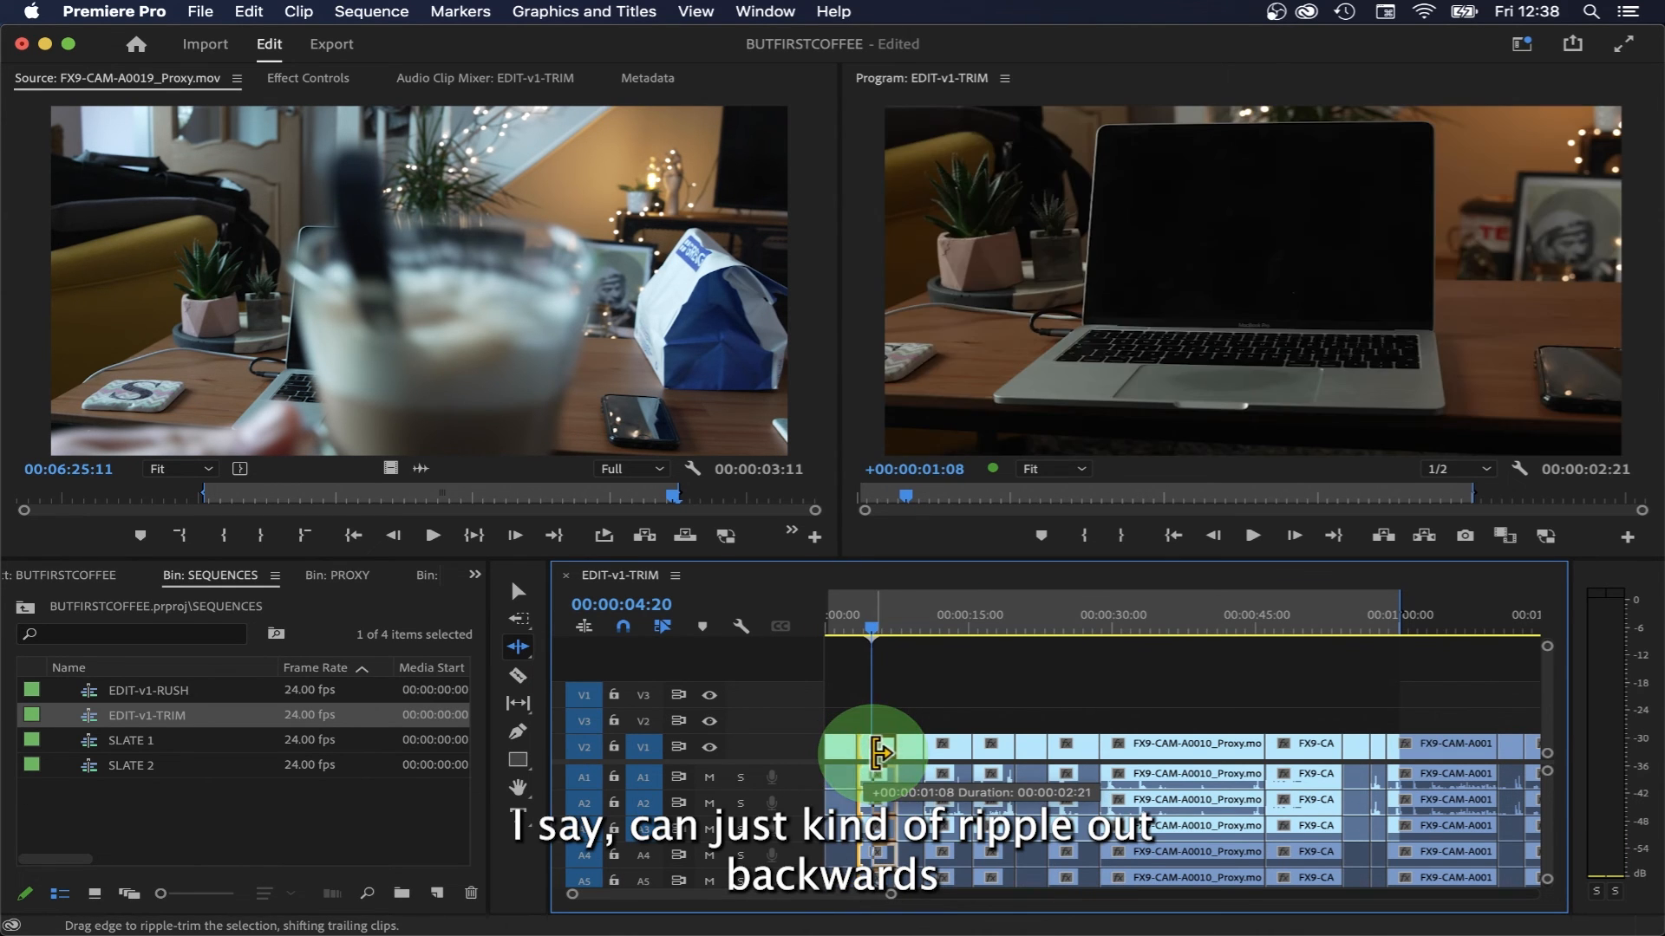
mouse_move(870, 631)
mouse_down()
mouse_move(848, 631)
mouse_move(885, 634)
mouse_move(877, 620)
mouse_up()
key(space)
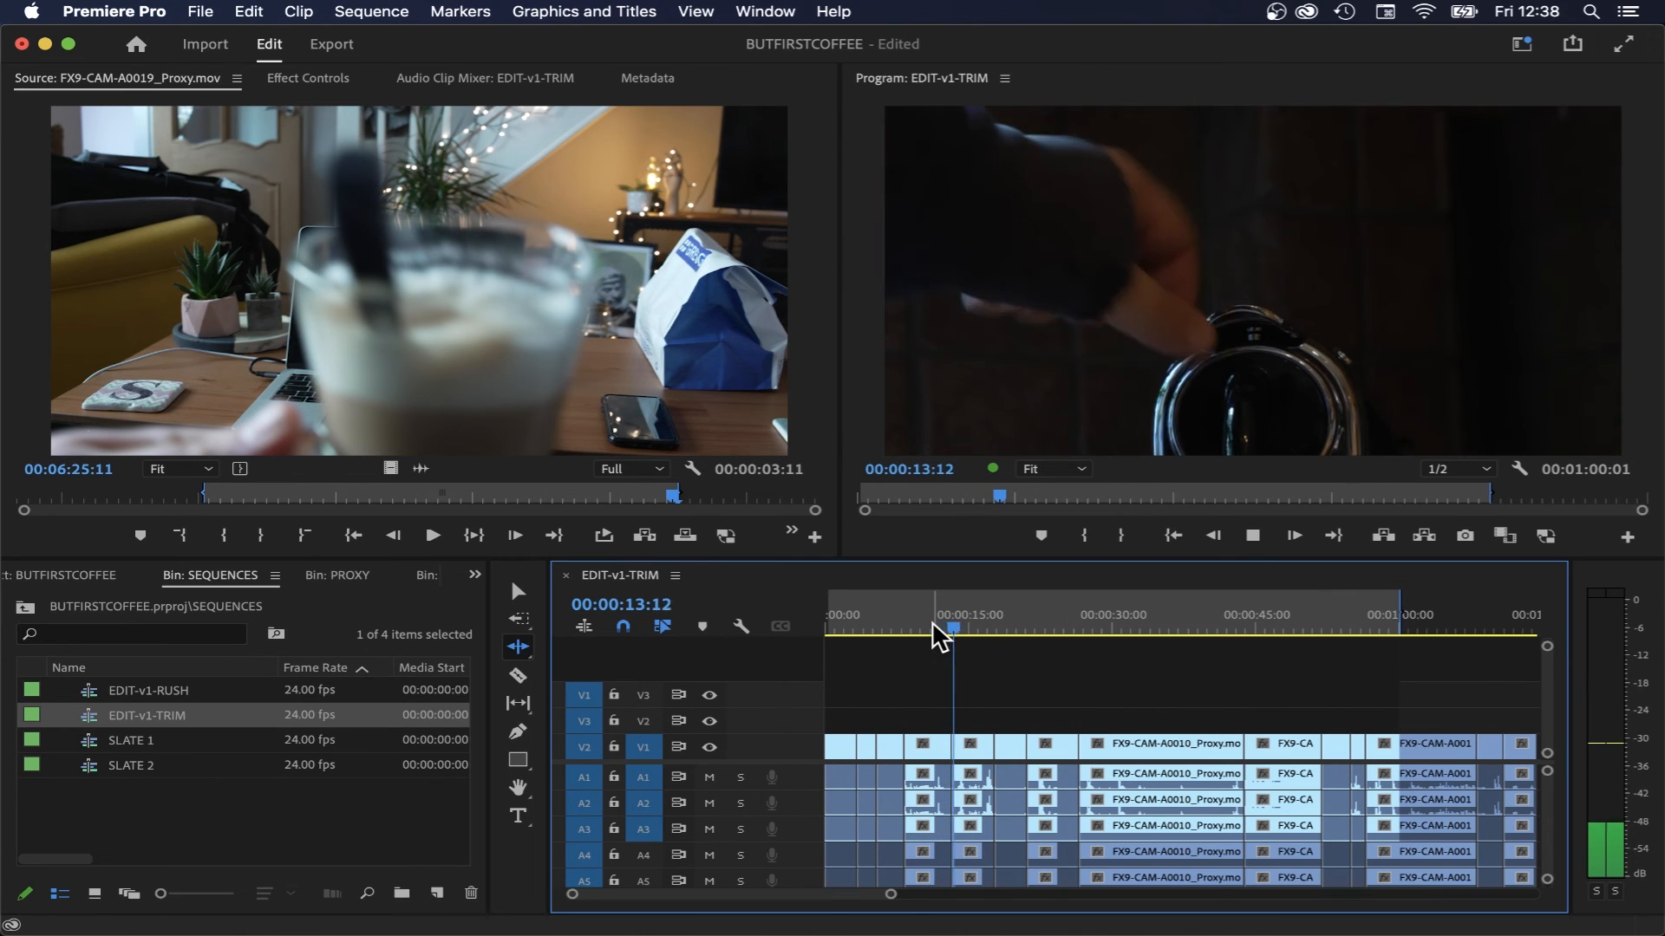
key(space)
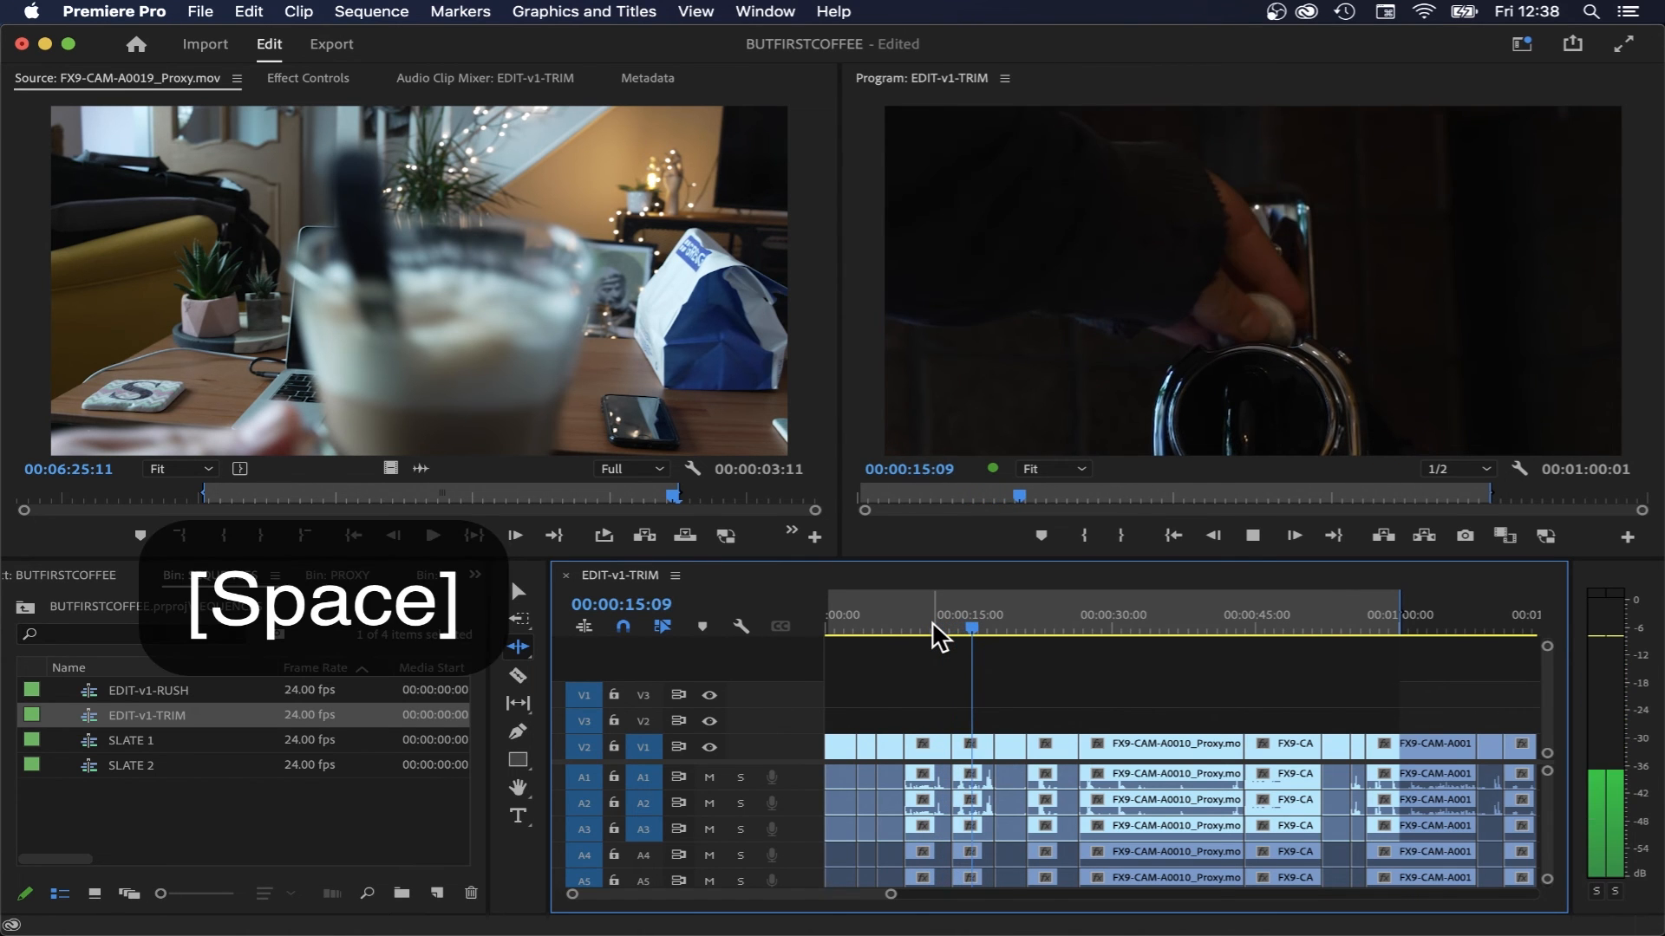
- Ripple delete the FX9-CAM-A0020_Proxy.mov clip that starts at 00:00:08:08 and play back from just before the cut
drag(944, 621, 930, 620)
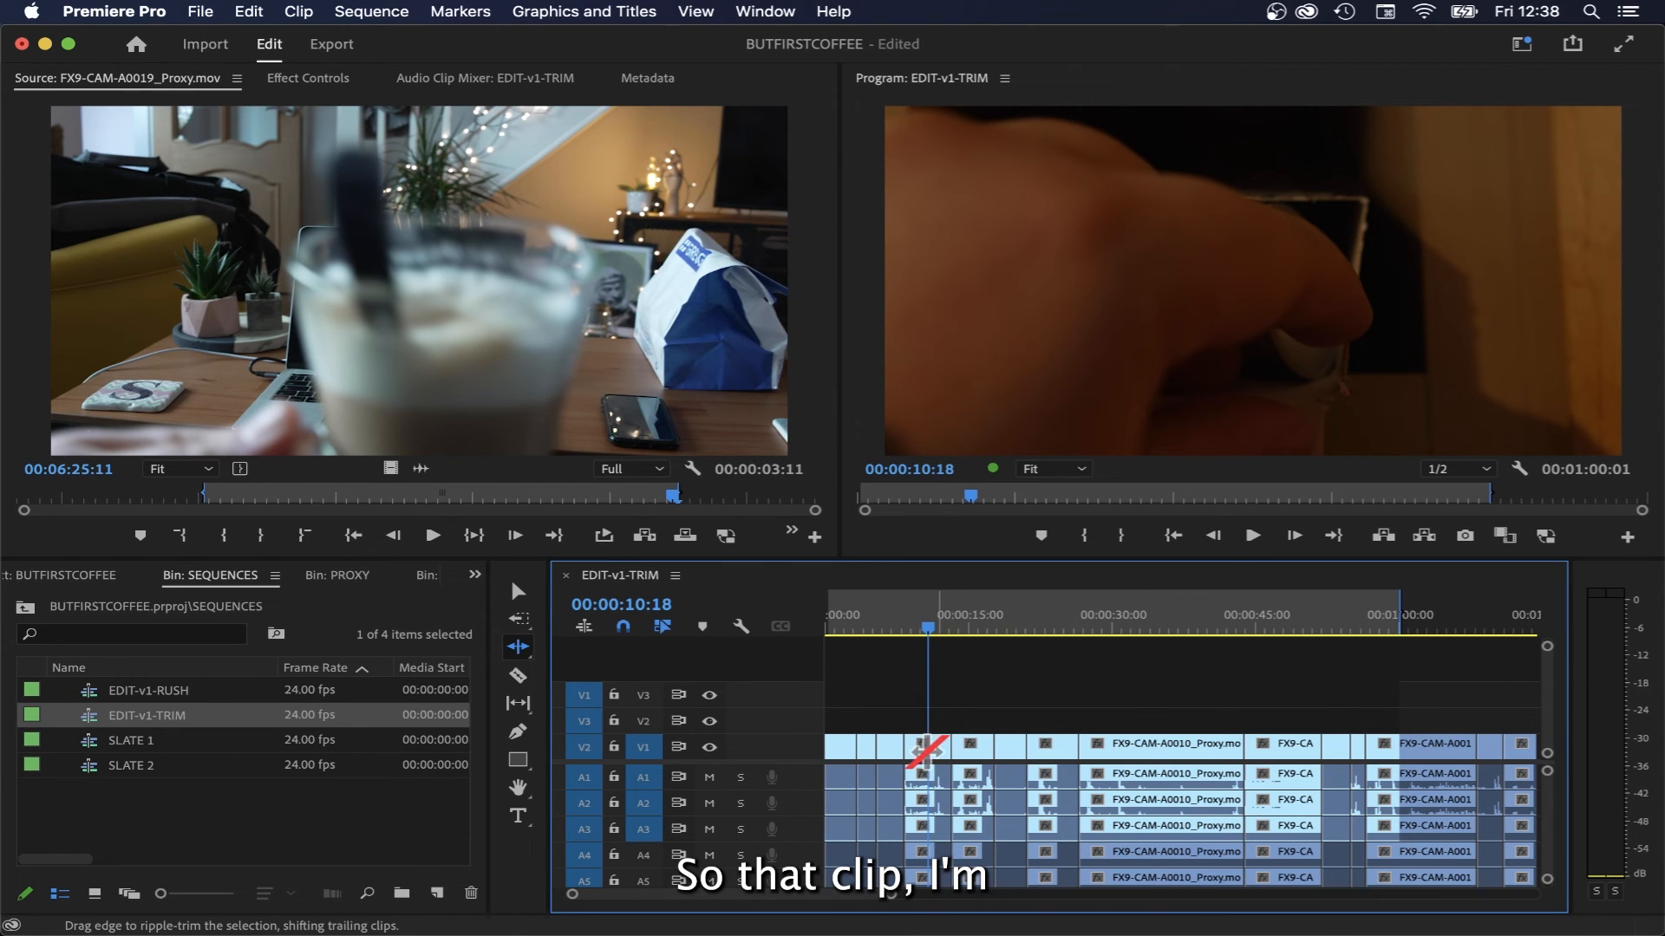
key(v)
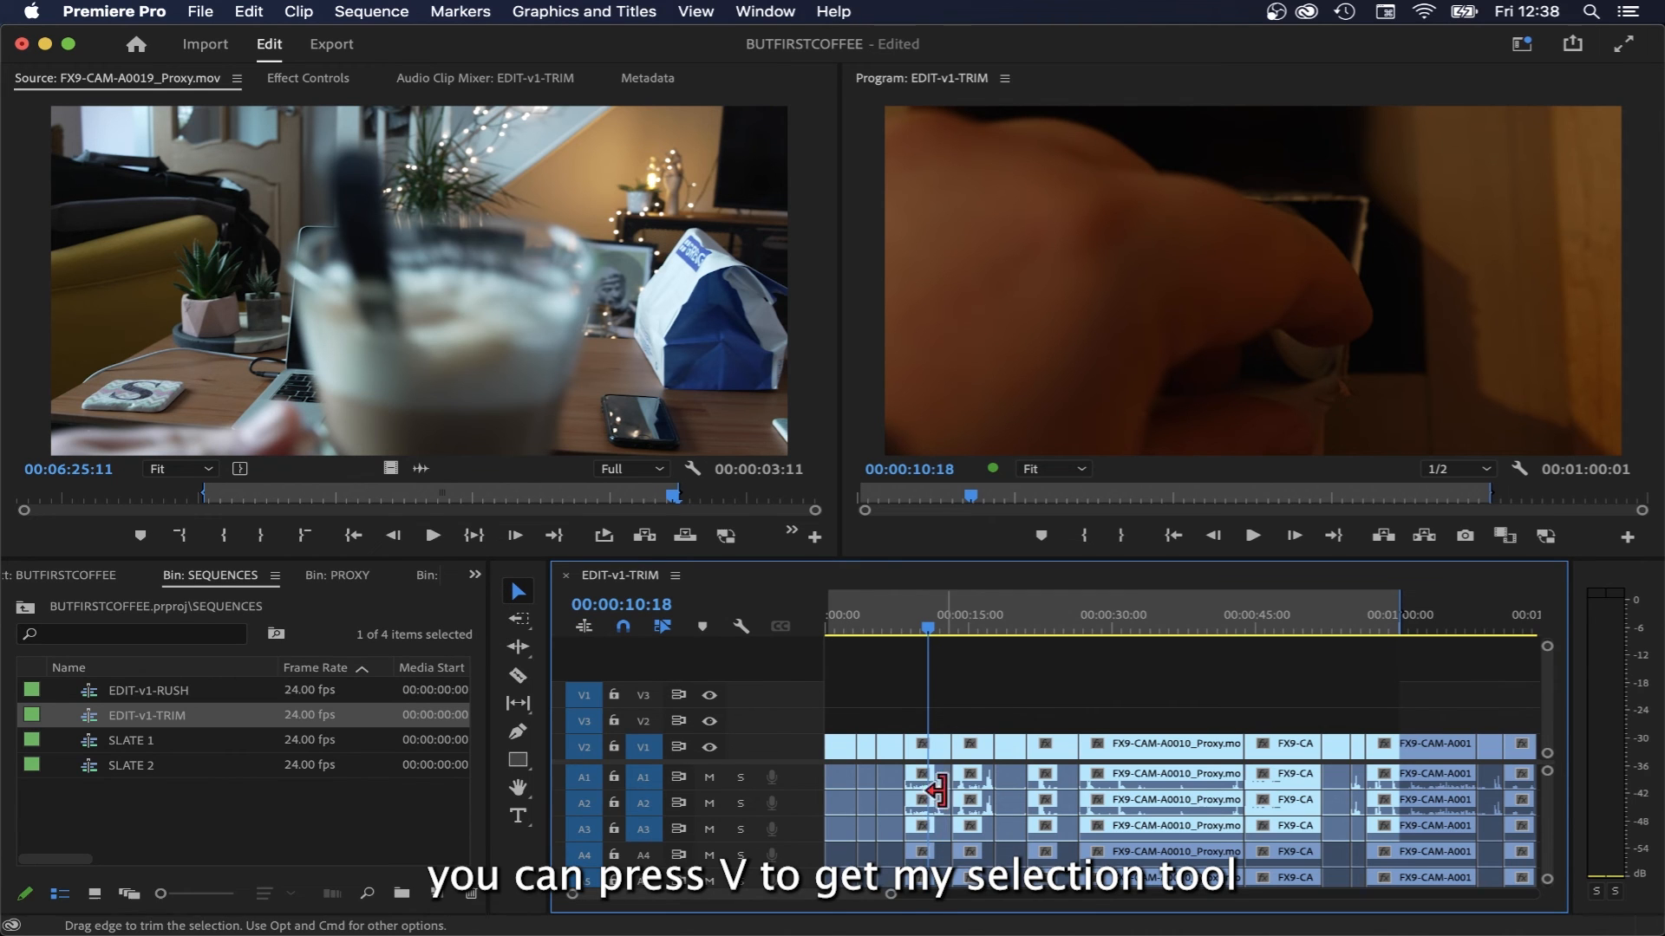
click(919, 751)
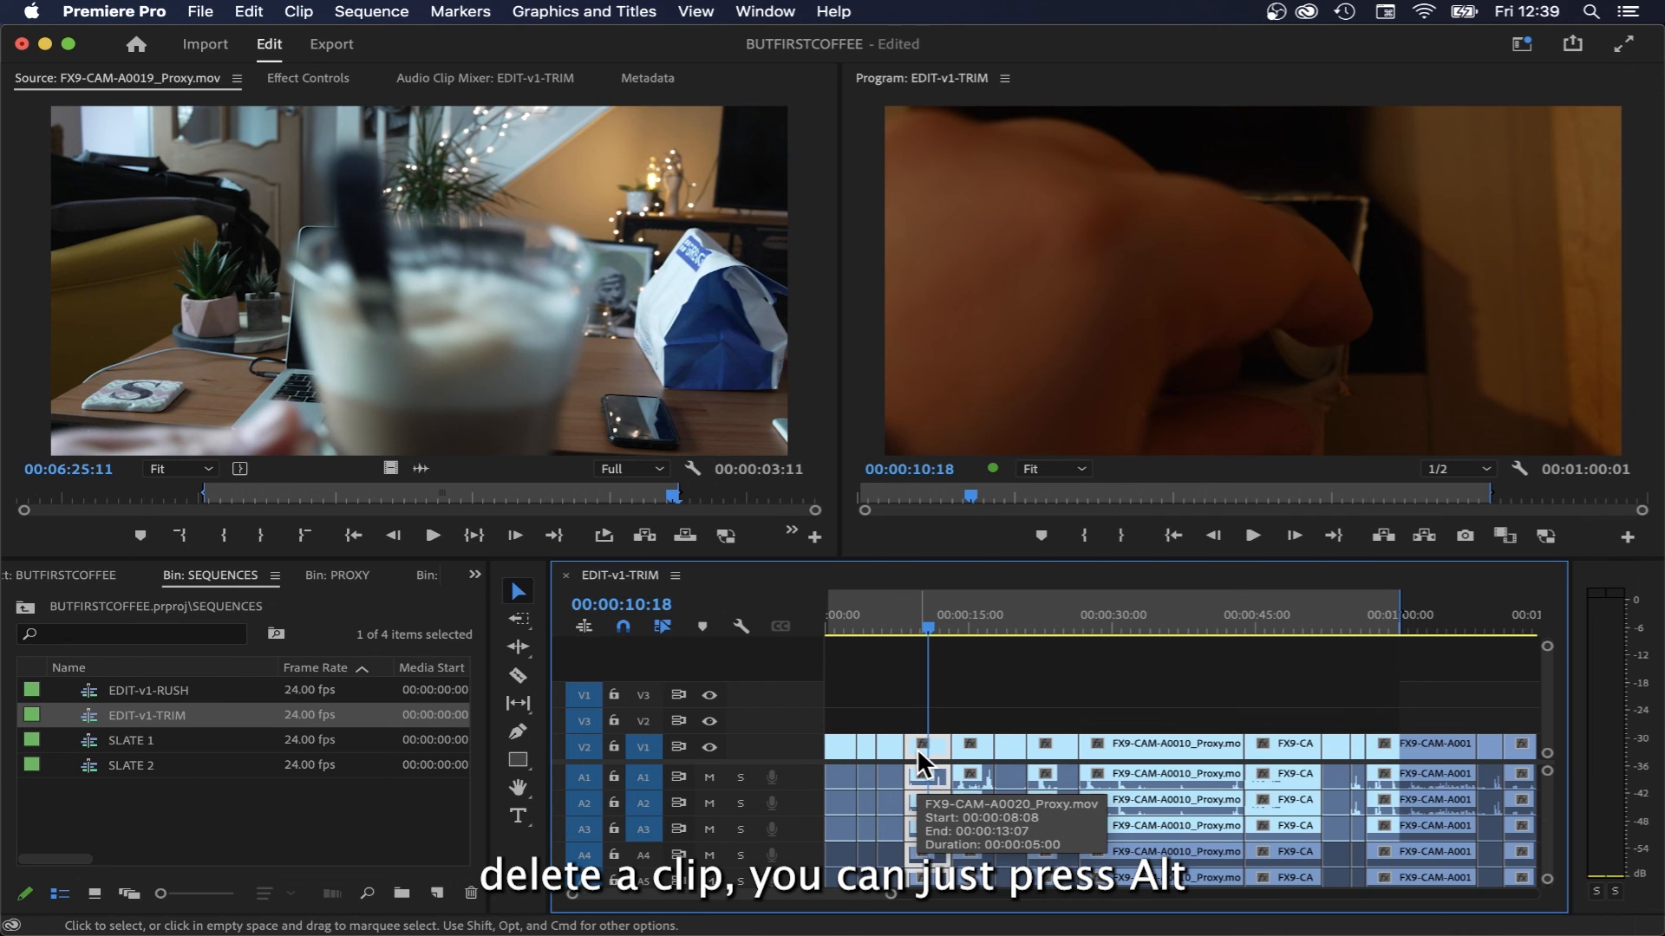
key(alt)
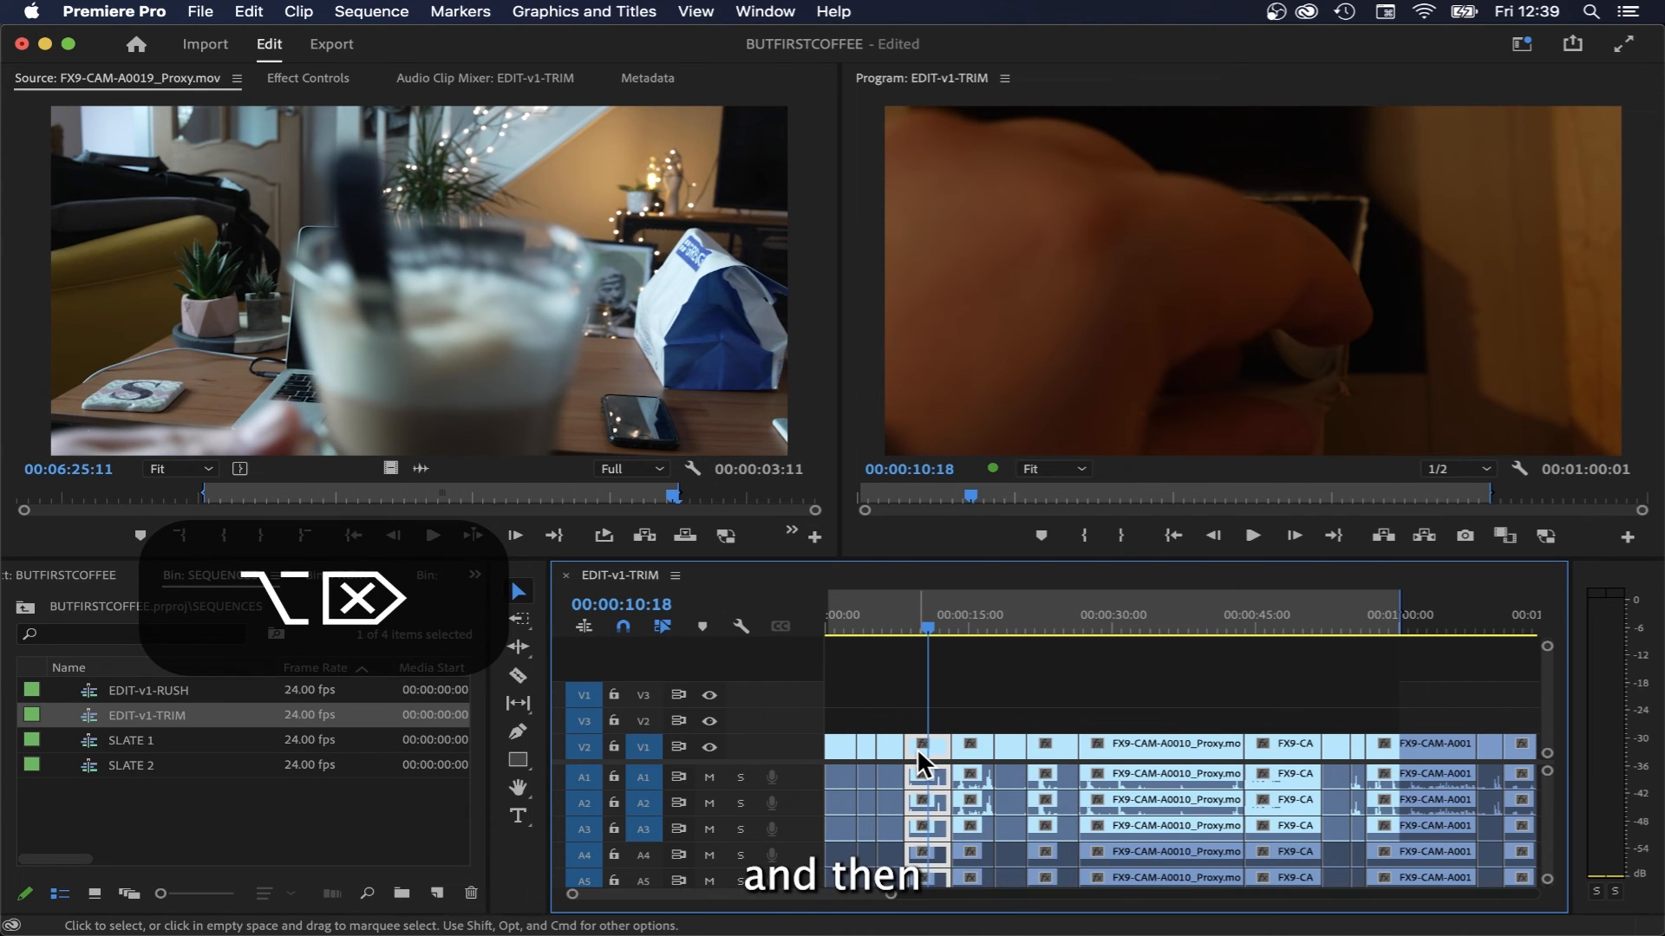
key(alt+BackSpace)
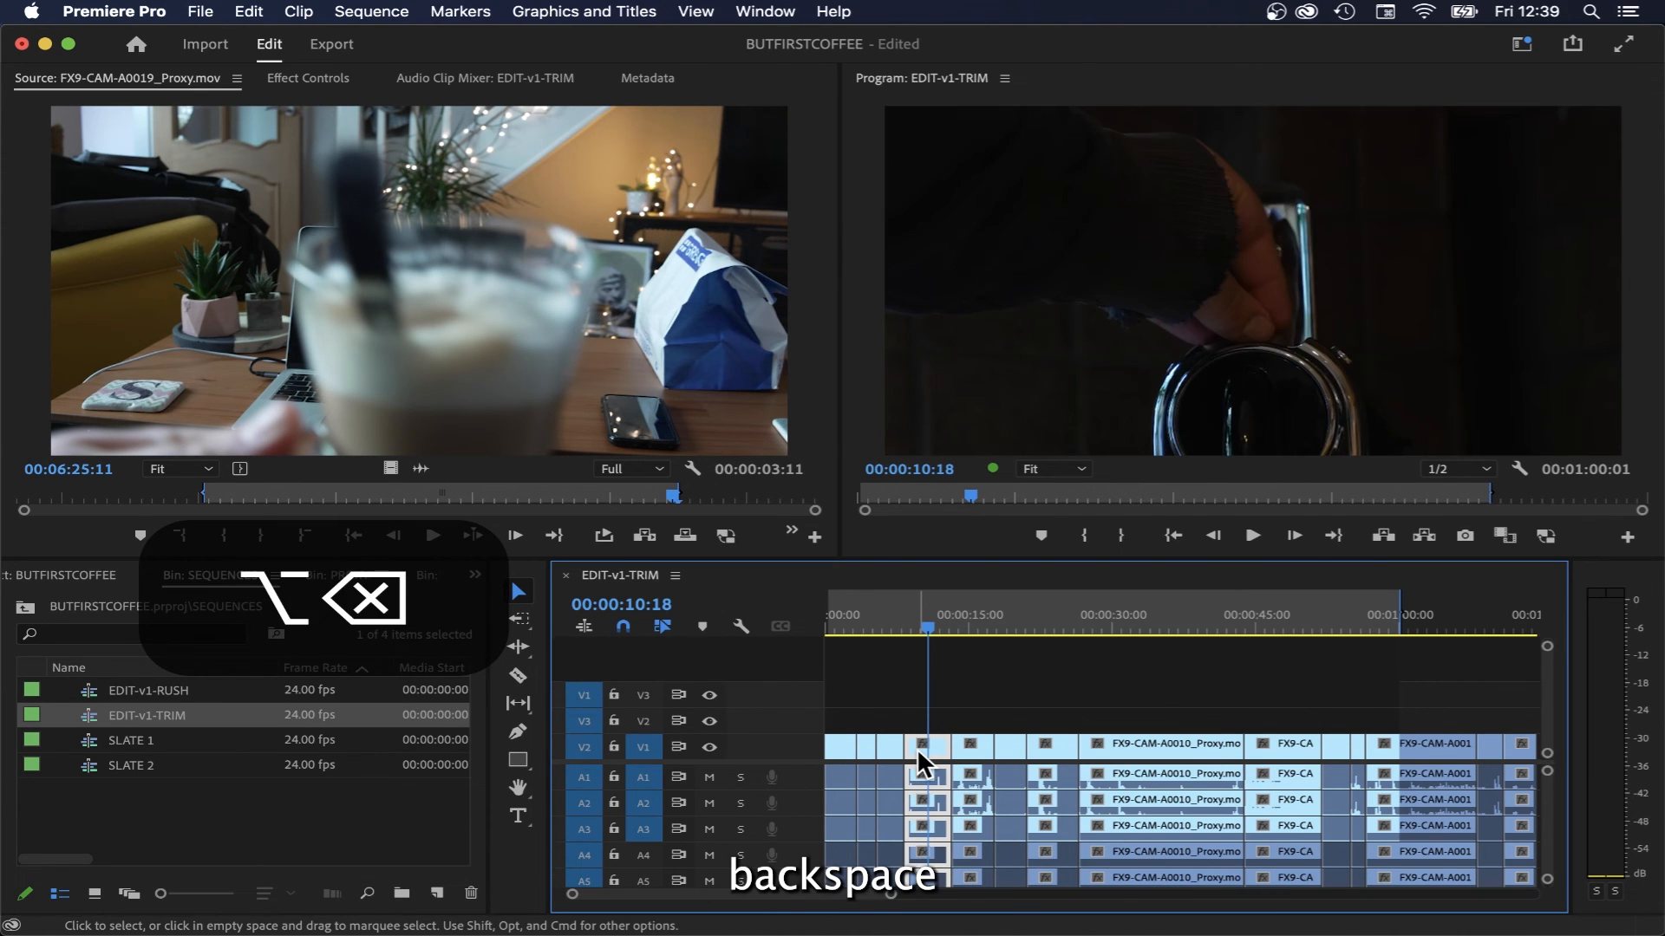
mouse_move(902, 619)
mouse_down()
mouse_move(888, 616)
mouse_move(920, 618)
mouse_move(888, 617)
mouse_up()
key(space)
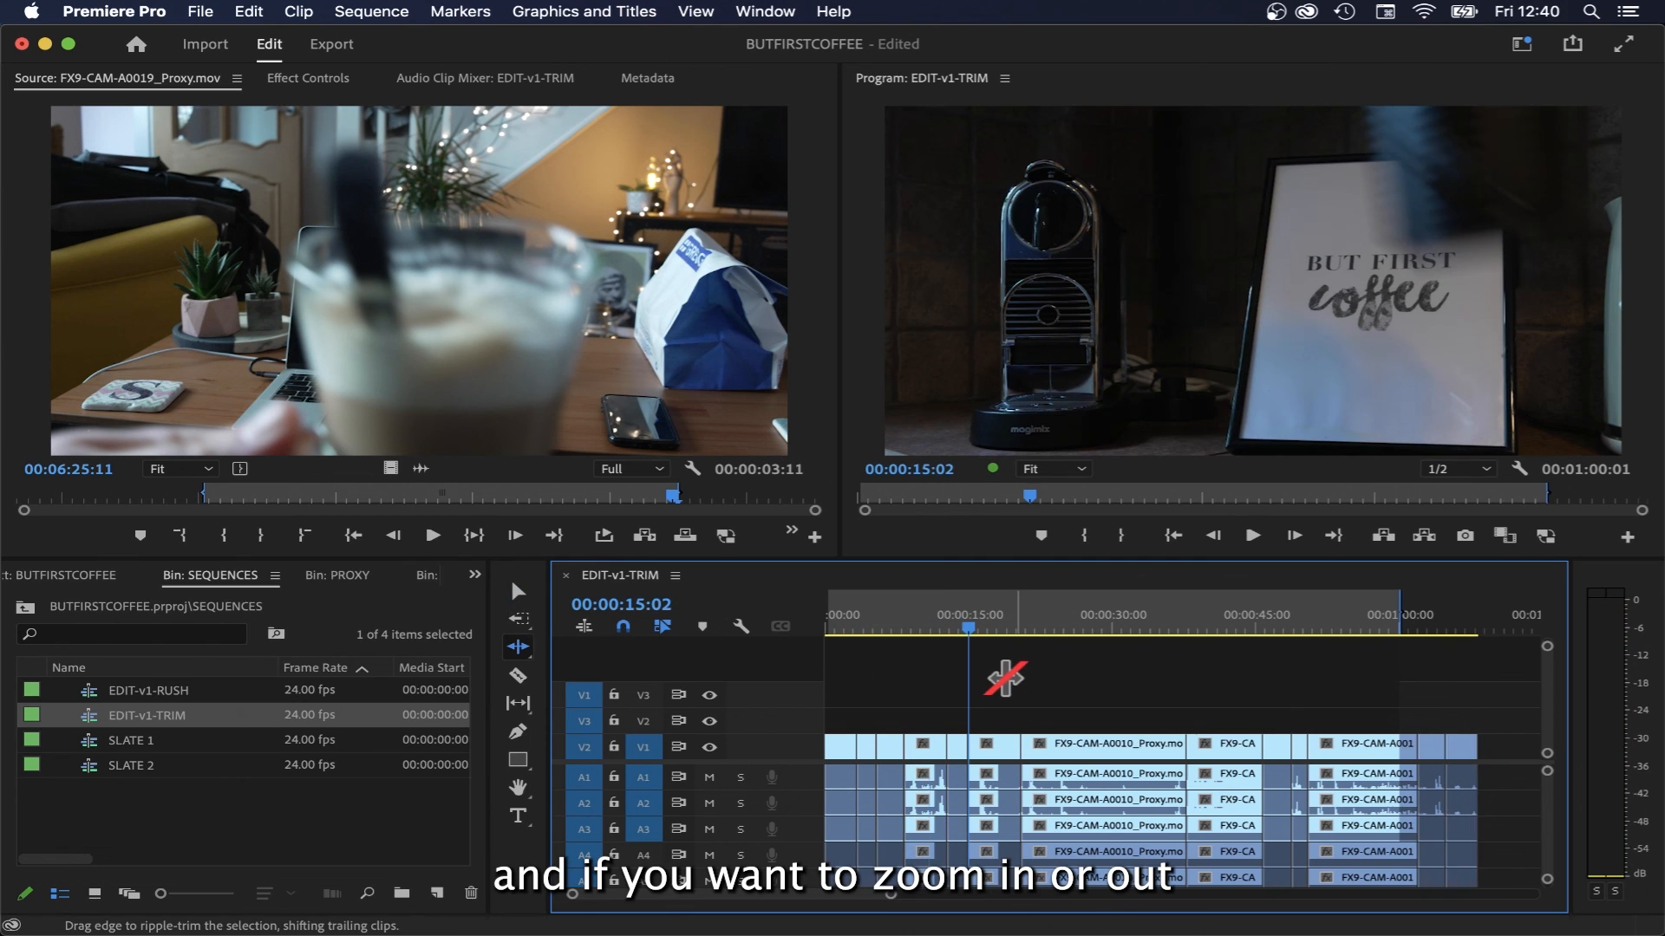
- Zoom the timeline in on the first 35 seconds and increase the height of the audio tracks and the Video 1 track
key(equal)
key(equal)
key(minus)
key(minus)
key(equal)
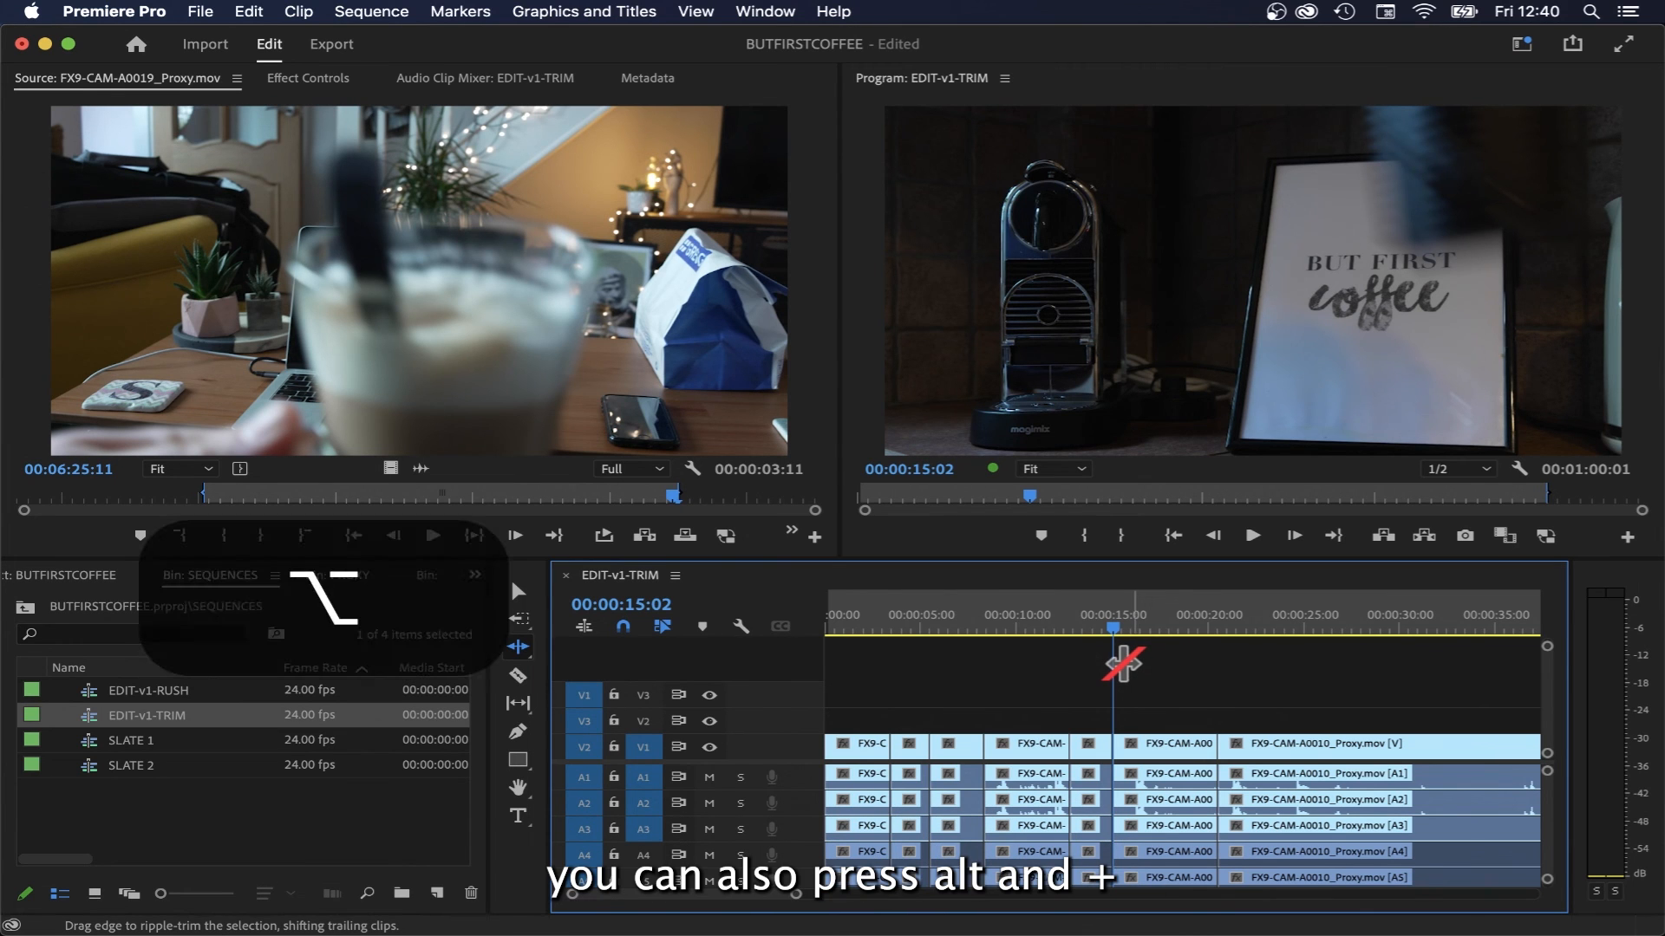
key(alt+=)
key(alt+=)
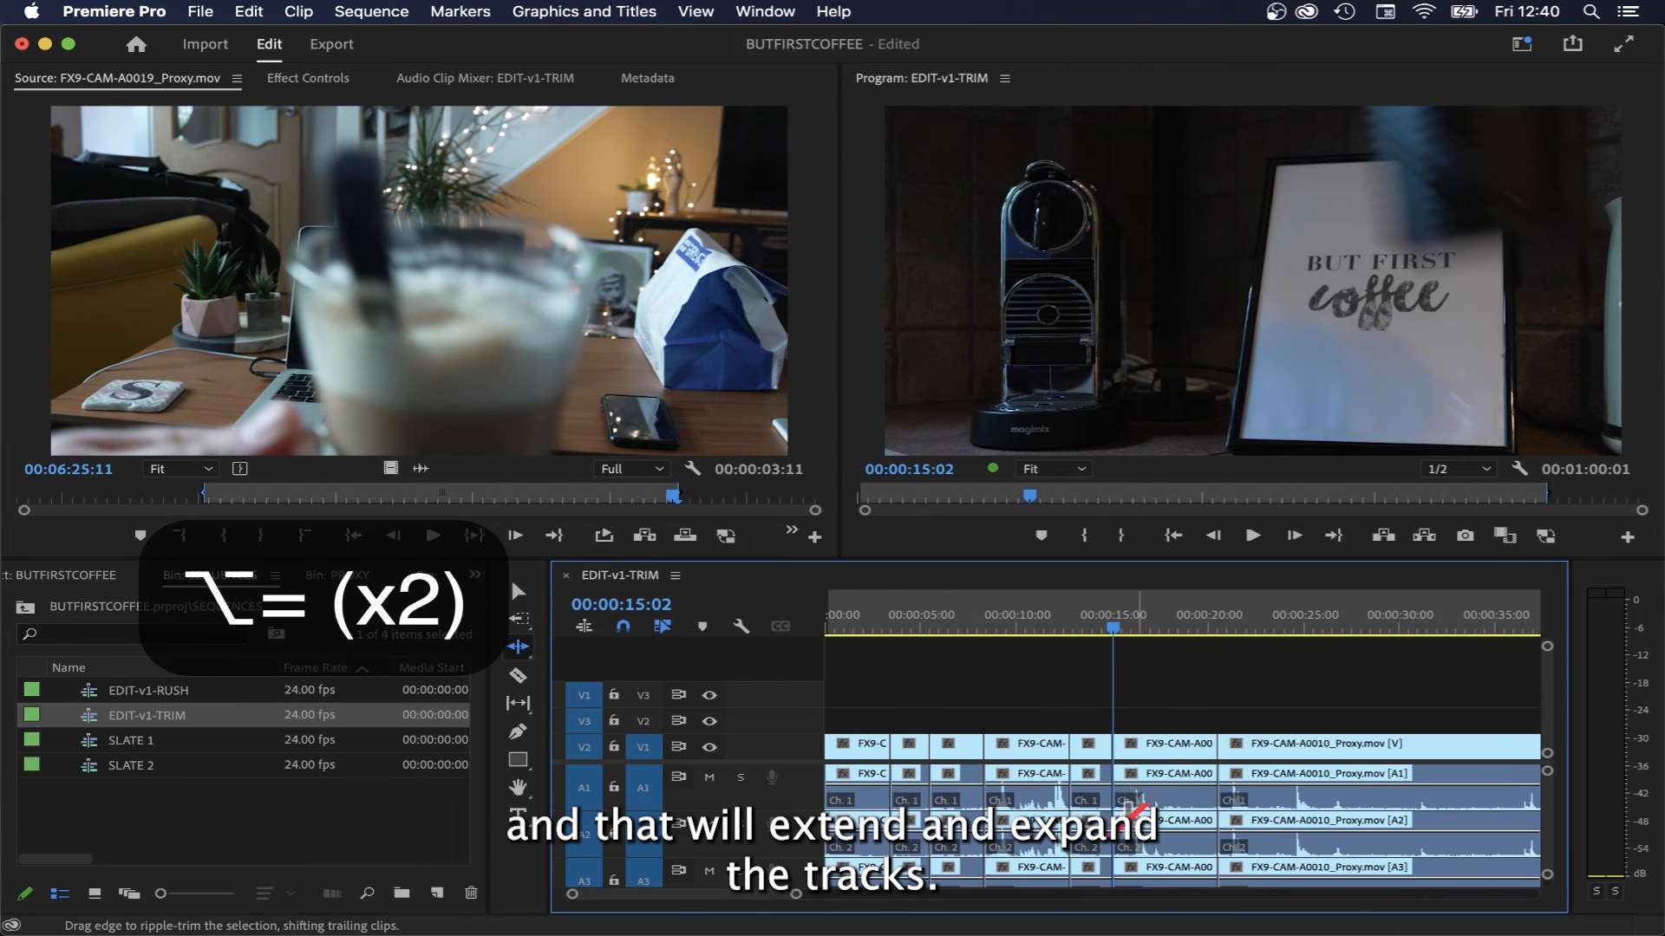
mouse_move(787, 735)
mouse_down()
mouse_move(773, 673)
mouse_move(787, 681)
mouse_up()
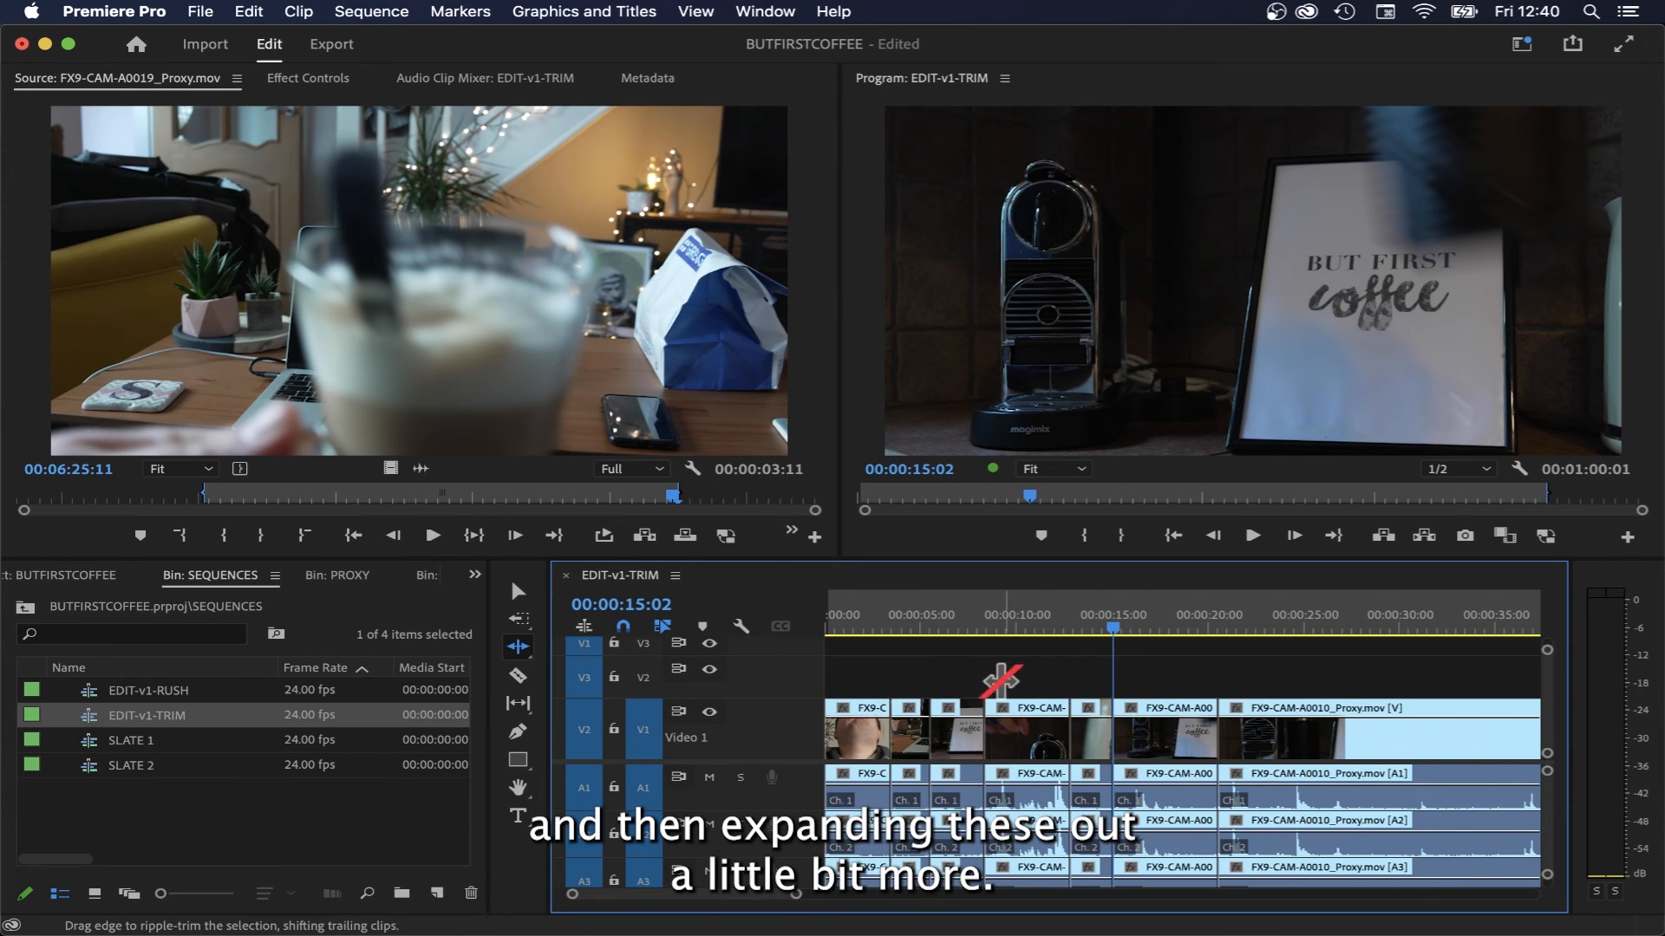
- Place the playhead at 00:00:13:13 and expand all tracks in the timeline display settings
click(1085, 621)
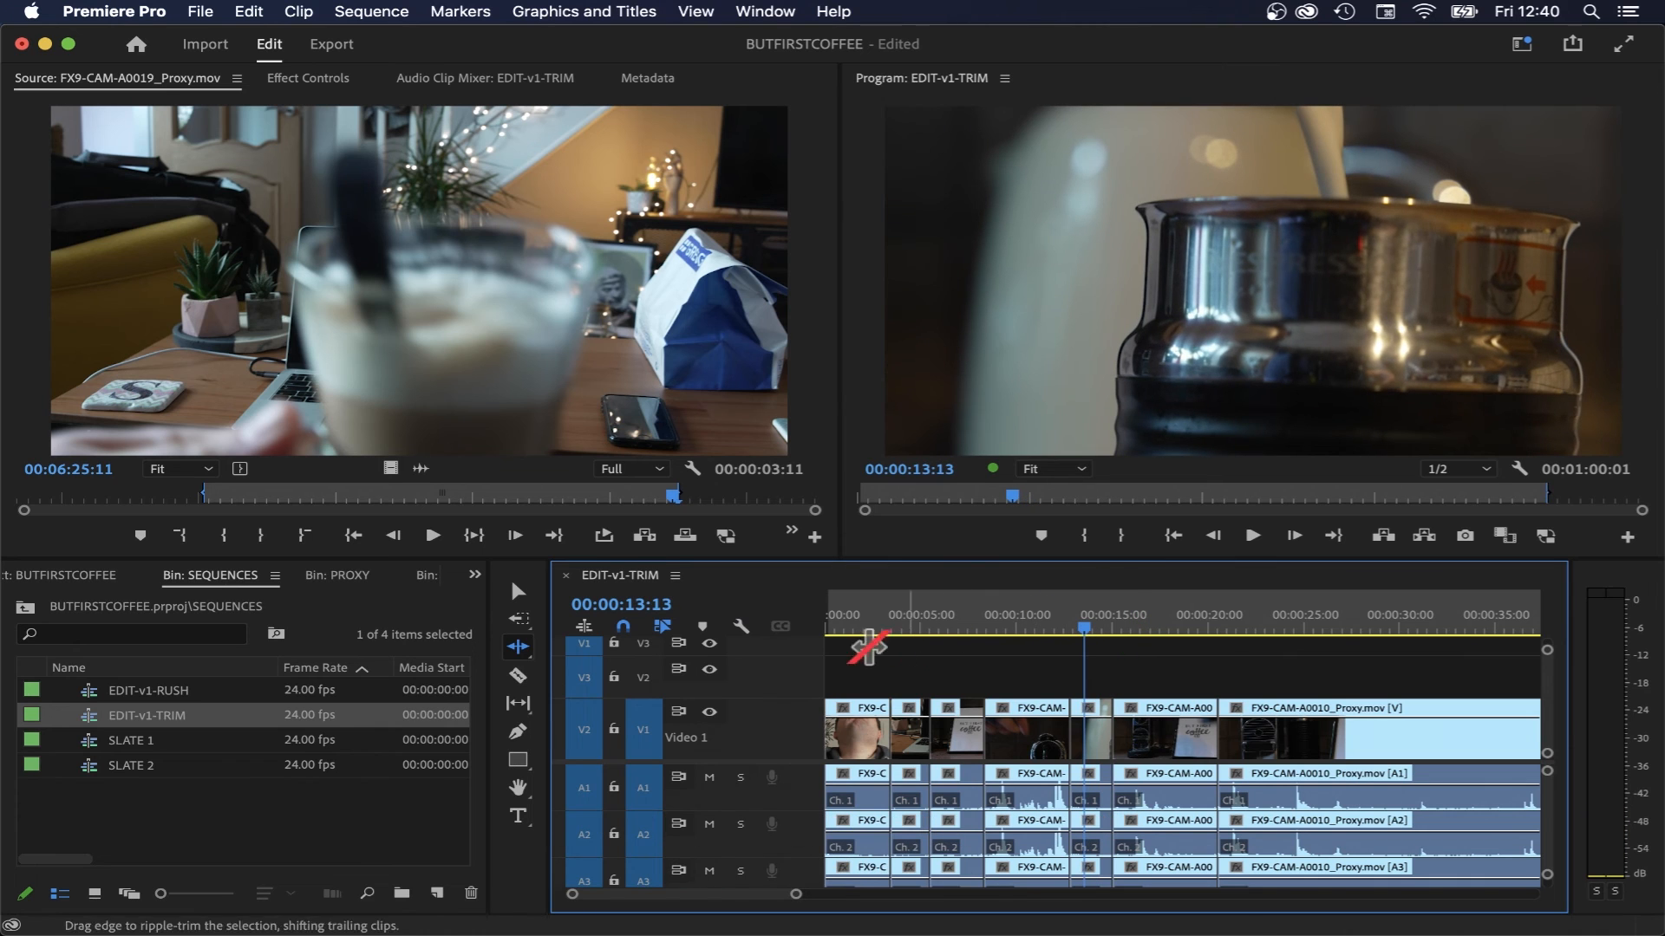
click(737, 627)
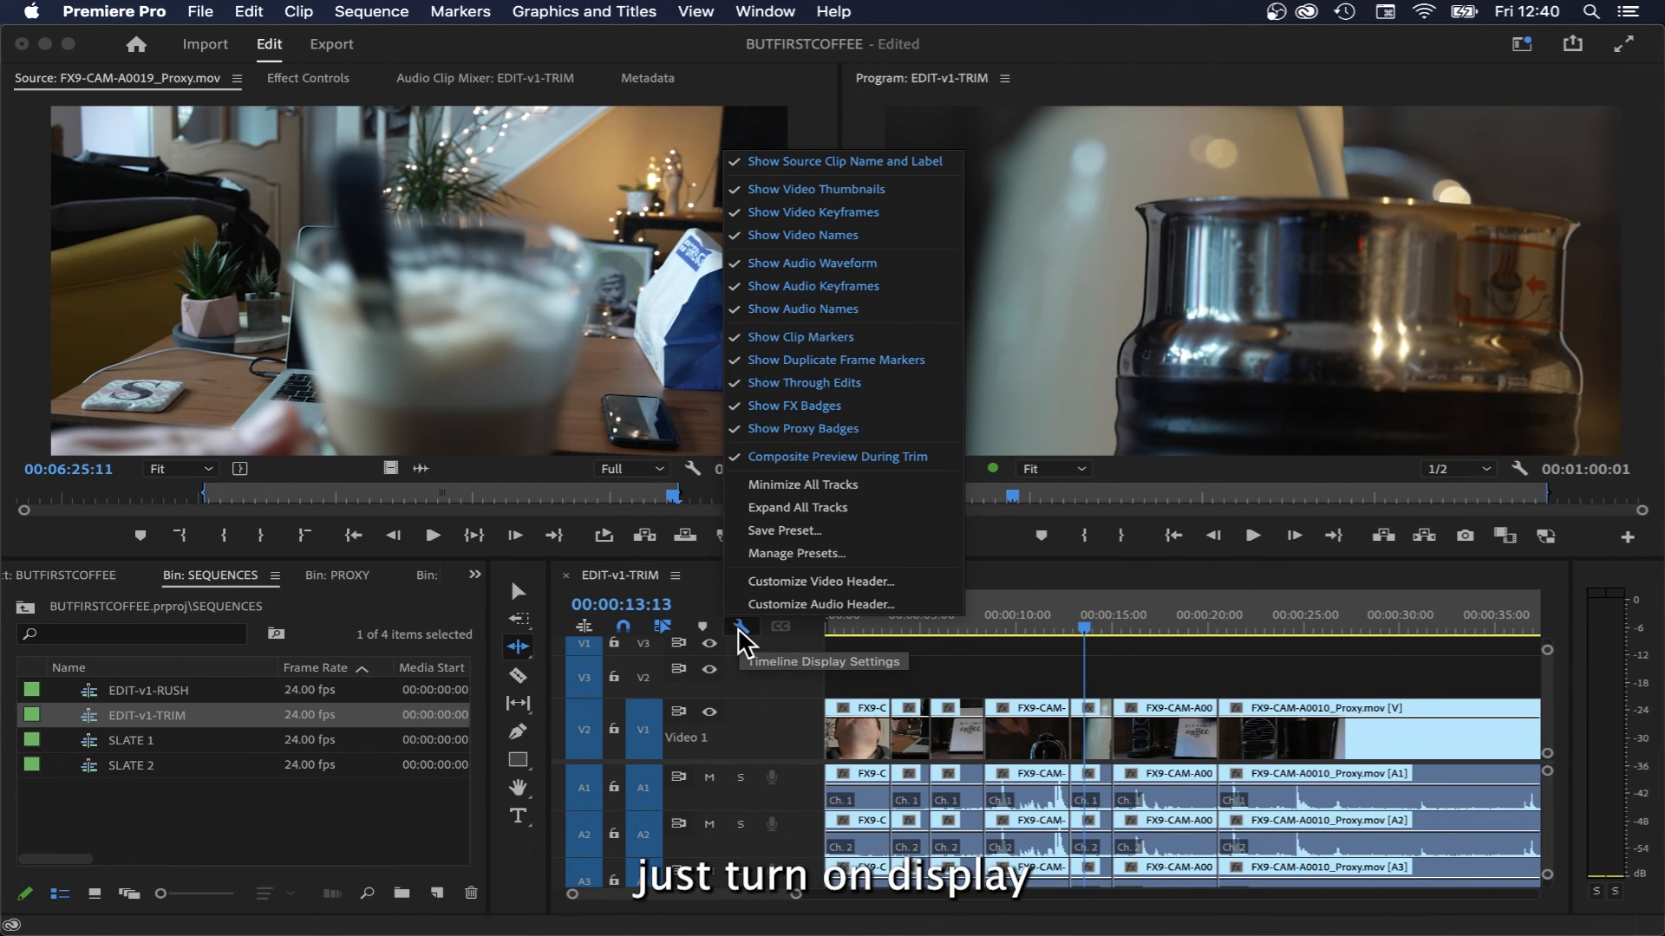
click(802, 507)
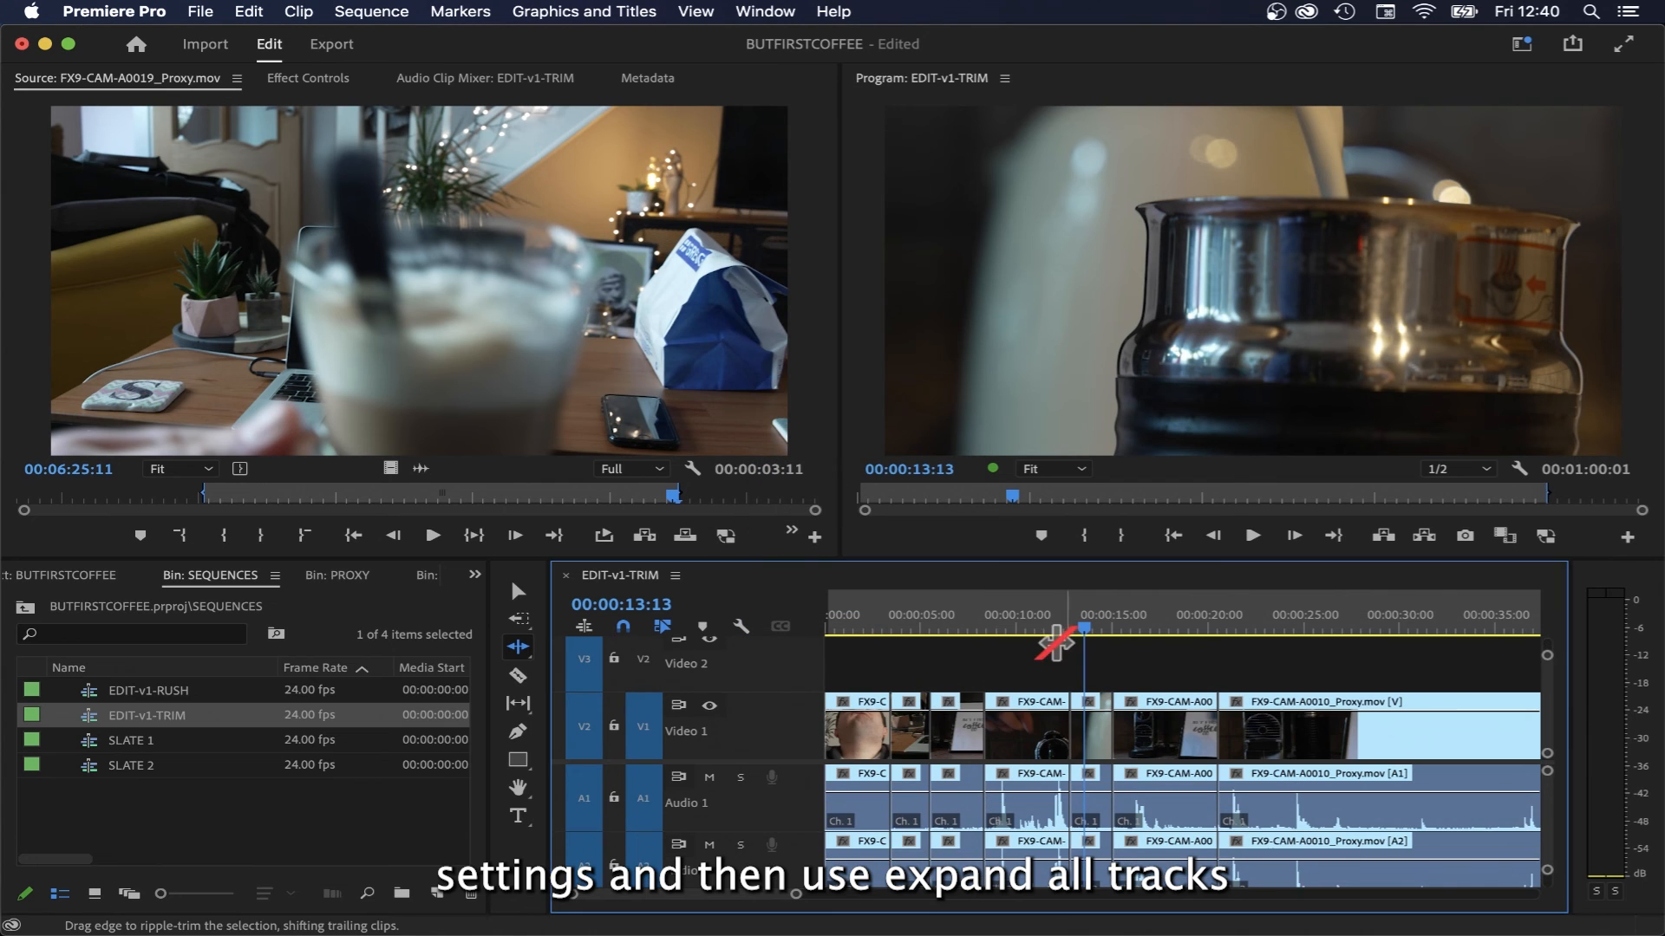
- Ripple-trim the end of the FX9-CAM-A0009_Proxy.mov clip back to about 00:00:18:12 and play back the cut
drag(1083, 619, 1170, 620)
key(equal)
key(equal)
key(equal)
click(1177, 624)
key(b)
drag(1167, 787, 1178, 788)
scroll(1177, 736, right, 5)
drag(1179, 632, 985, 632)
drag(1127, 729, 985, 728)
key(space)
- Play the start of the FX9-CAM-A0010_Proxy.mov clip and split it at 00:00:20:07 with the Razor tool
click(1054, 617)
key(space)
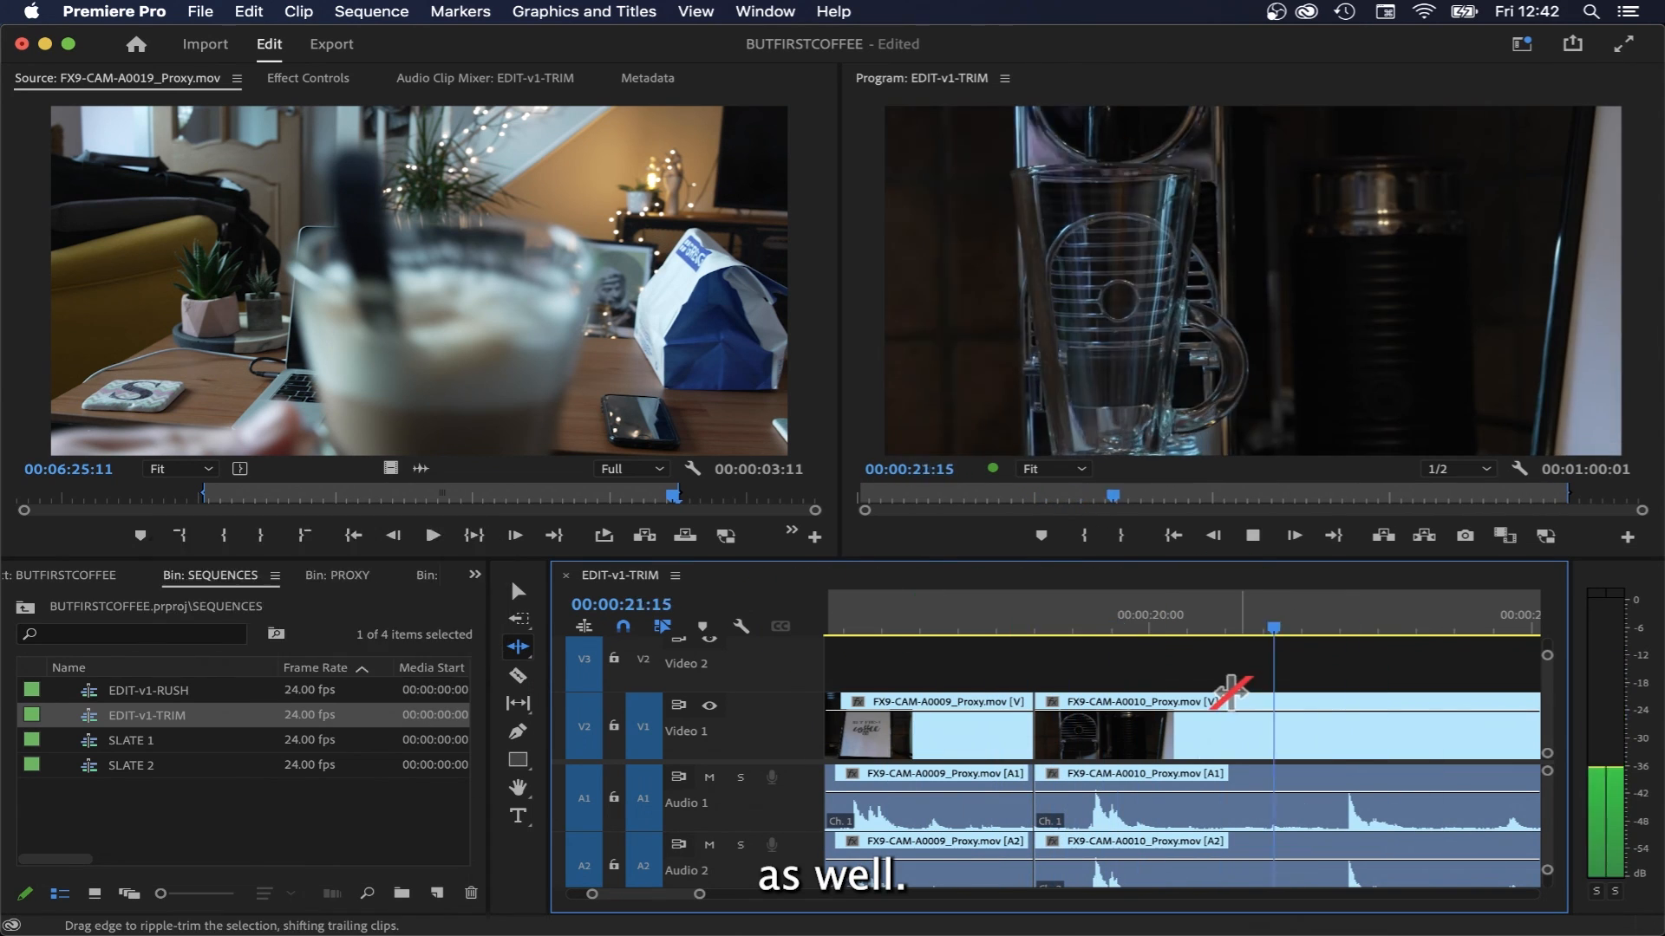
click(1028, 611)
key(space)
click(1169, 627)
key(c)
click(1170, 728)
- Split the FX9-CAM-A0010_Proxy.mov clip again at 00:00:23:21 and ripple delete the piece between the two cuts
key(space)
click(1213, 617)
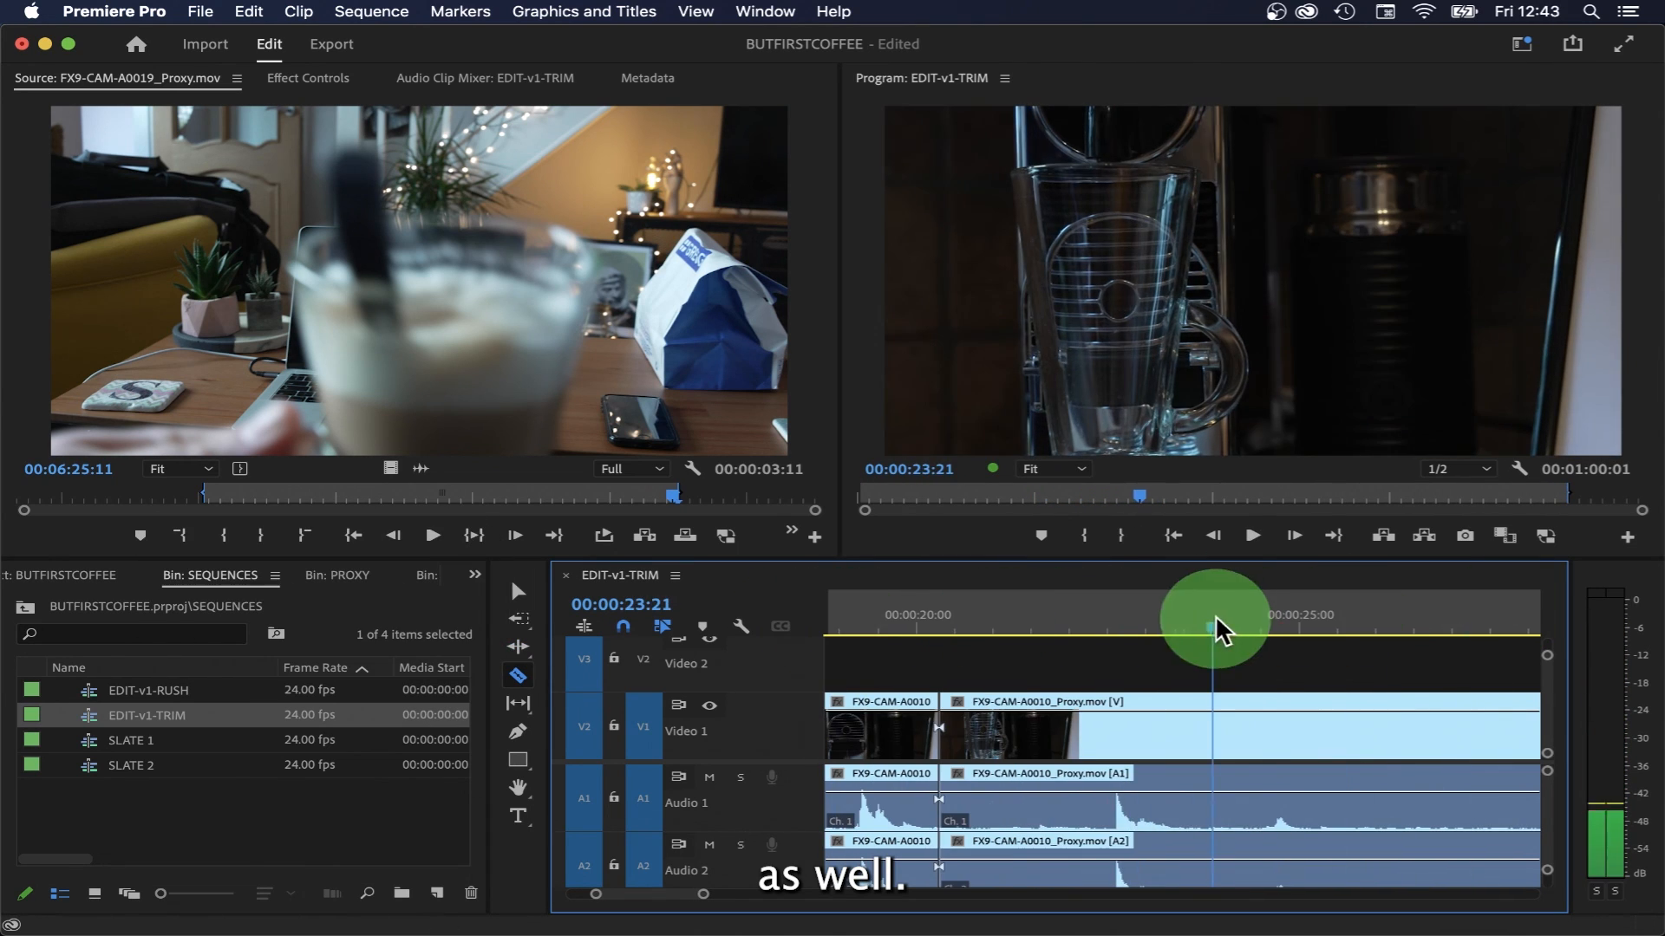
click(1211, 737)
key(alt+BackSpace)
- Ripple-trim the end of the second FX9-CAM-A0010_Proxy.mov piece to 00:00:29:04
click(996, 616)
key(space)
drag(996, 615, 1372, 617)
key(minus)
key(c)
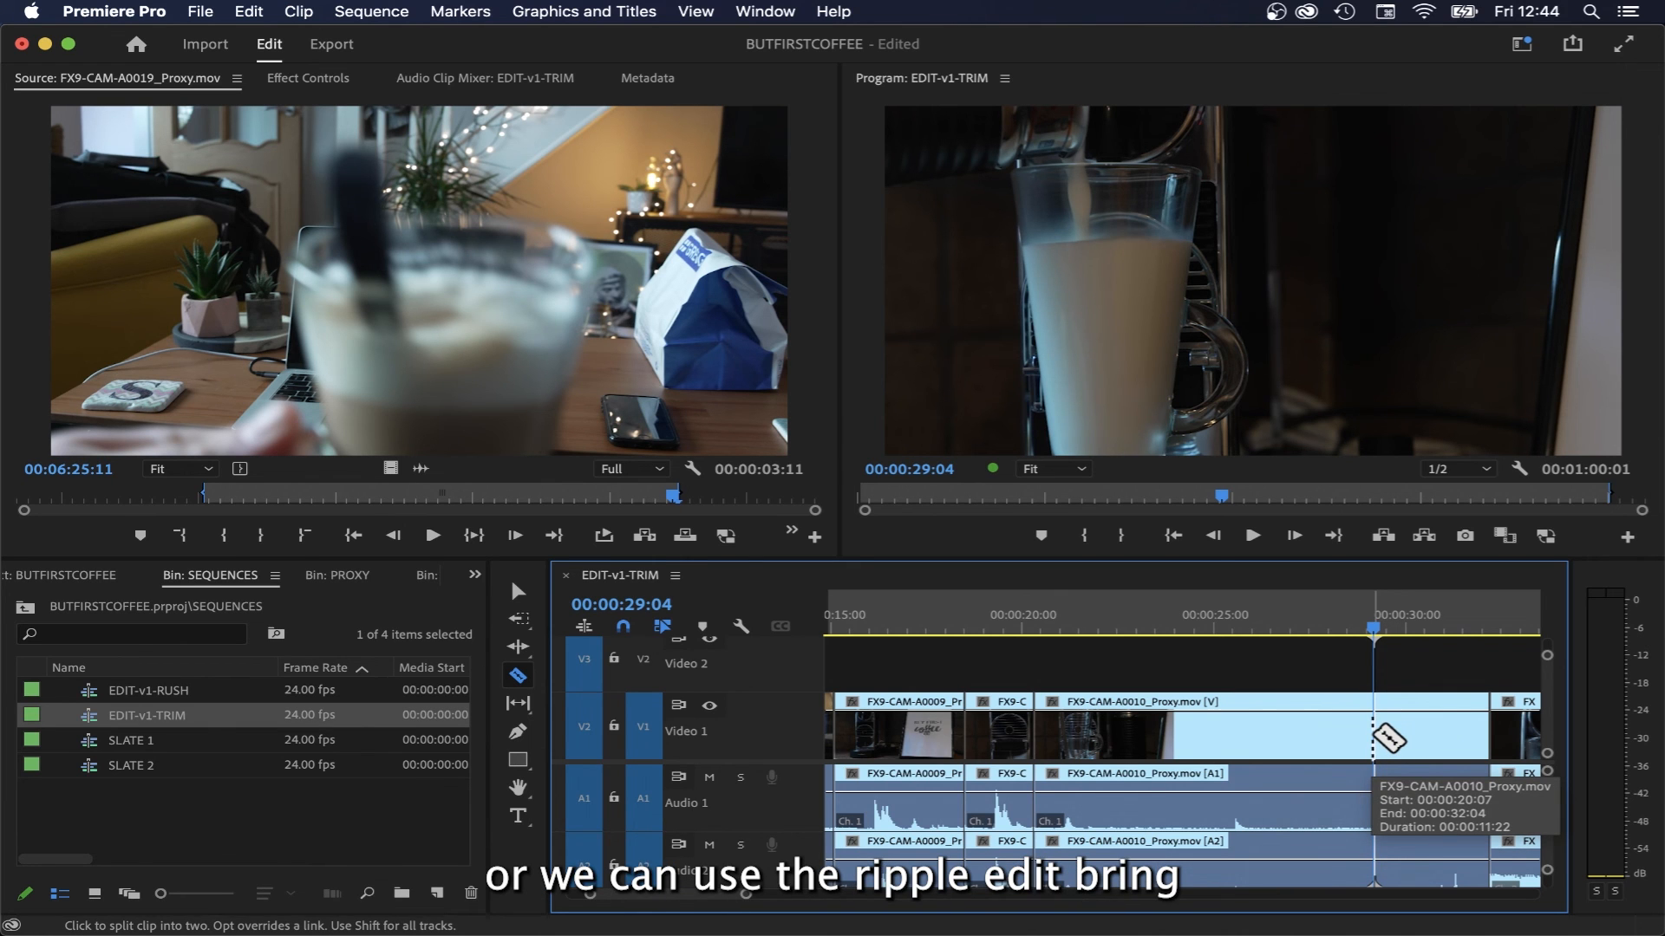
key(b)
drag(1473, 733, 1366, 733)
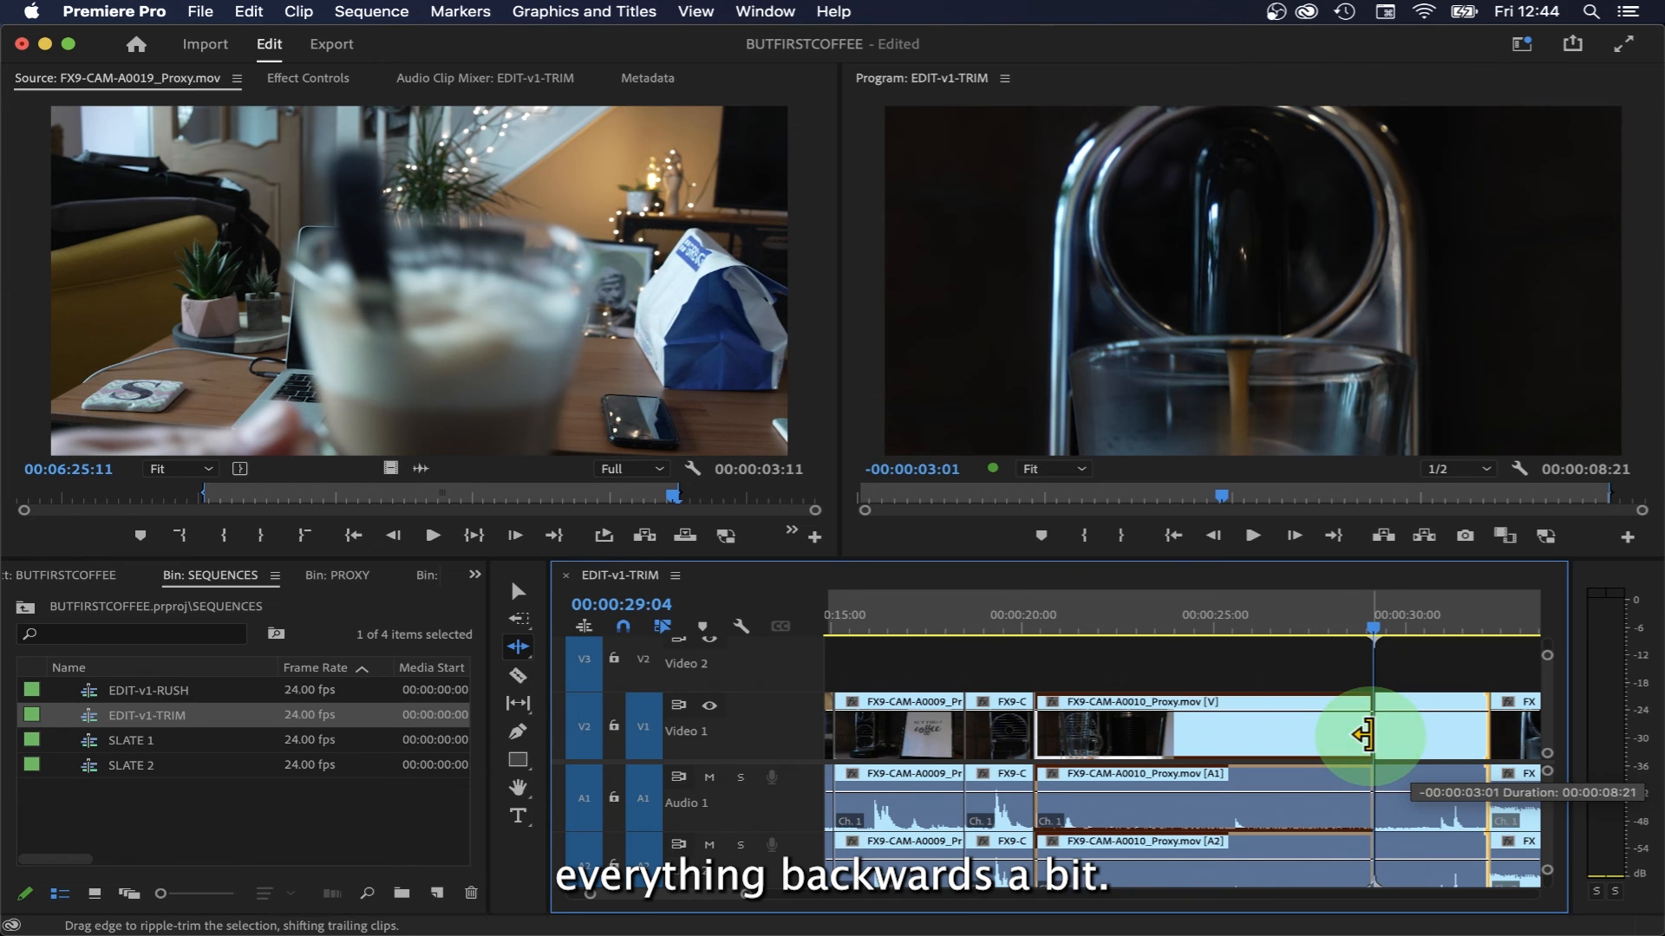
- Ripple-trim the FX9-CAM-A0011 clip's end to about 00:00:35:00 and shorten the following FX9-CAM-A0012 clip to about 1.5 seconds
click(1319, 623)
mouse_move(1324, 622)
mouse_down()
mouse_move(1379, 618)
mouse_move(1226, 619)
mouse_move(1391, 617)
mouse_move(1307, 626)
mouse_up()
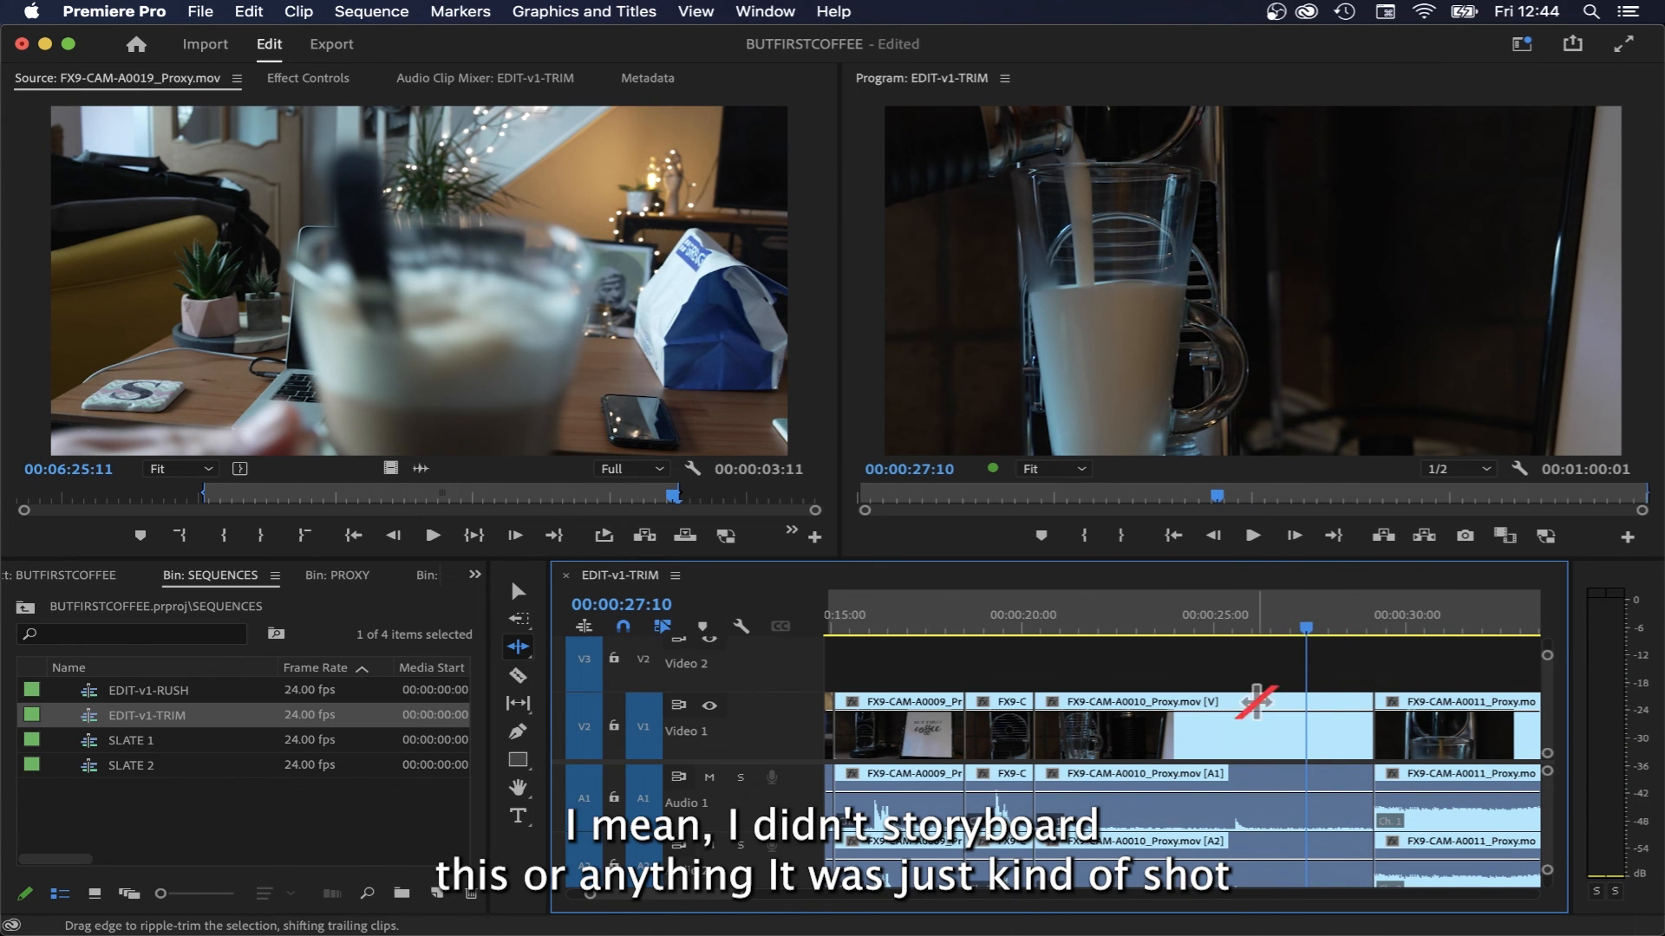
click(1303, 628)
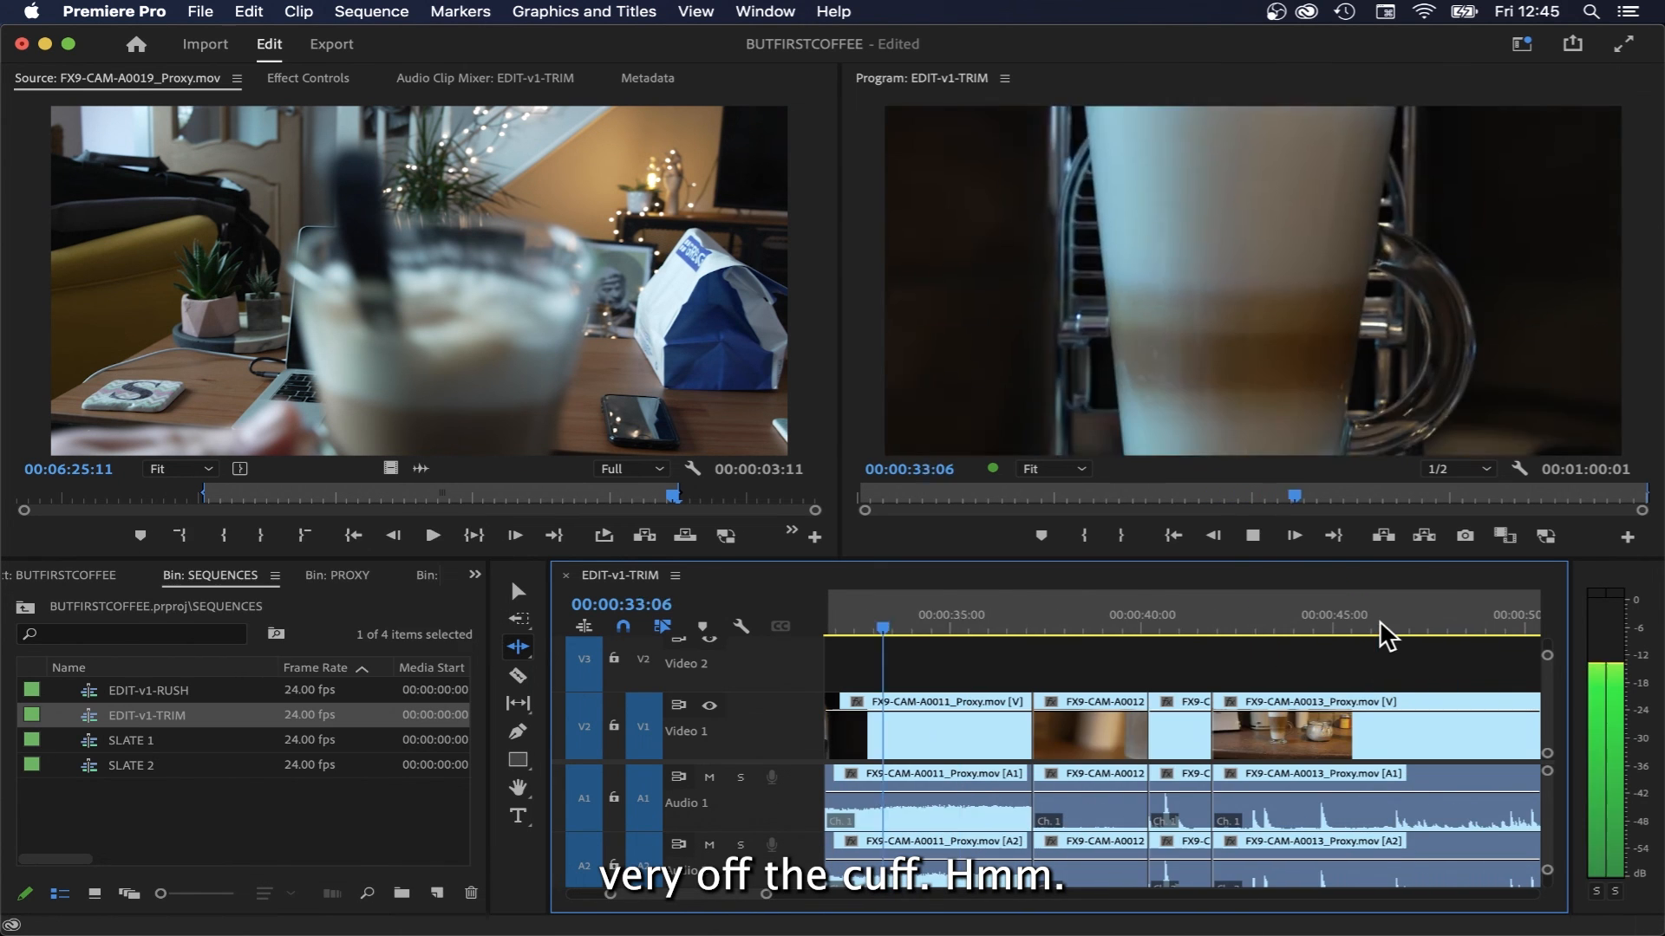
drag(881, 626, 984, 629)
key(b)
key(space)
mouse_move(1056, 743)
mouse_down()
mouse_move(985, 743)
mouse_move(1037, 739)
mouse_up()
click(969, 612)
click(893, 618)
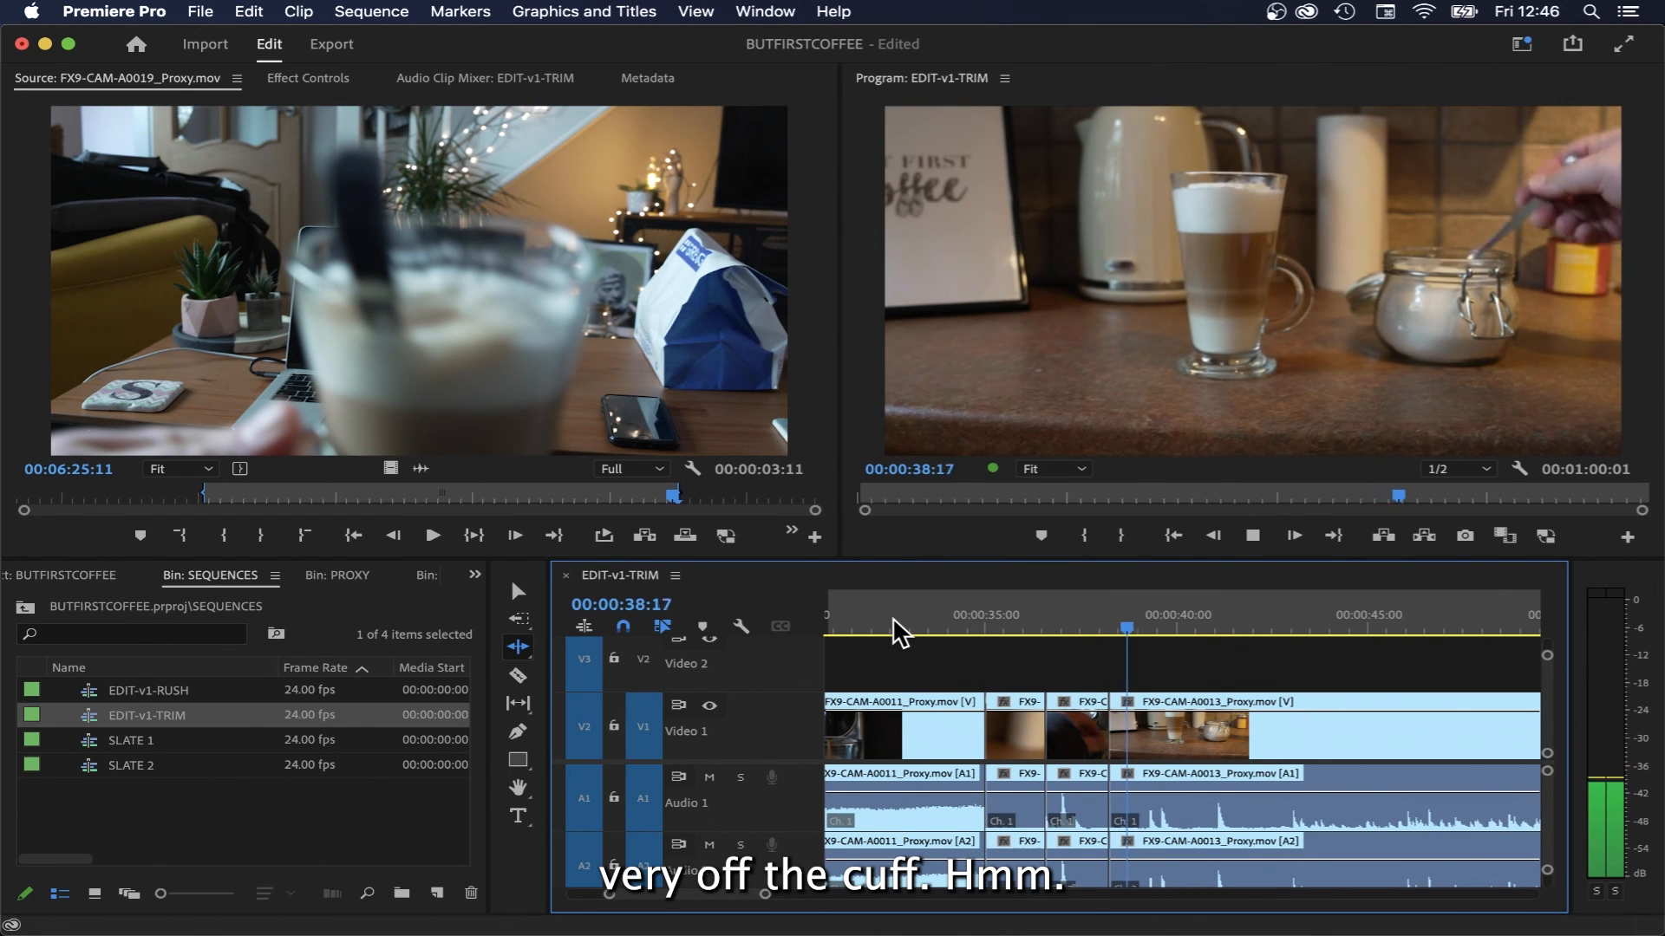
- Ripple delete the FX9-CAM-A0016_Proxy.mov clip that starts at 00:00:36:14 and play back across the new cut
mouse_move(1076, 616)
mouse_down()
mouse_move(974, 615)
mouse_move(1108, 616)
mouse_move(1032, 621)
mouse_move(1070, 624)
mouse_up()
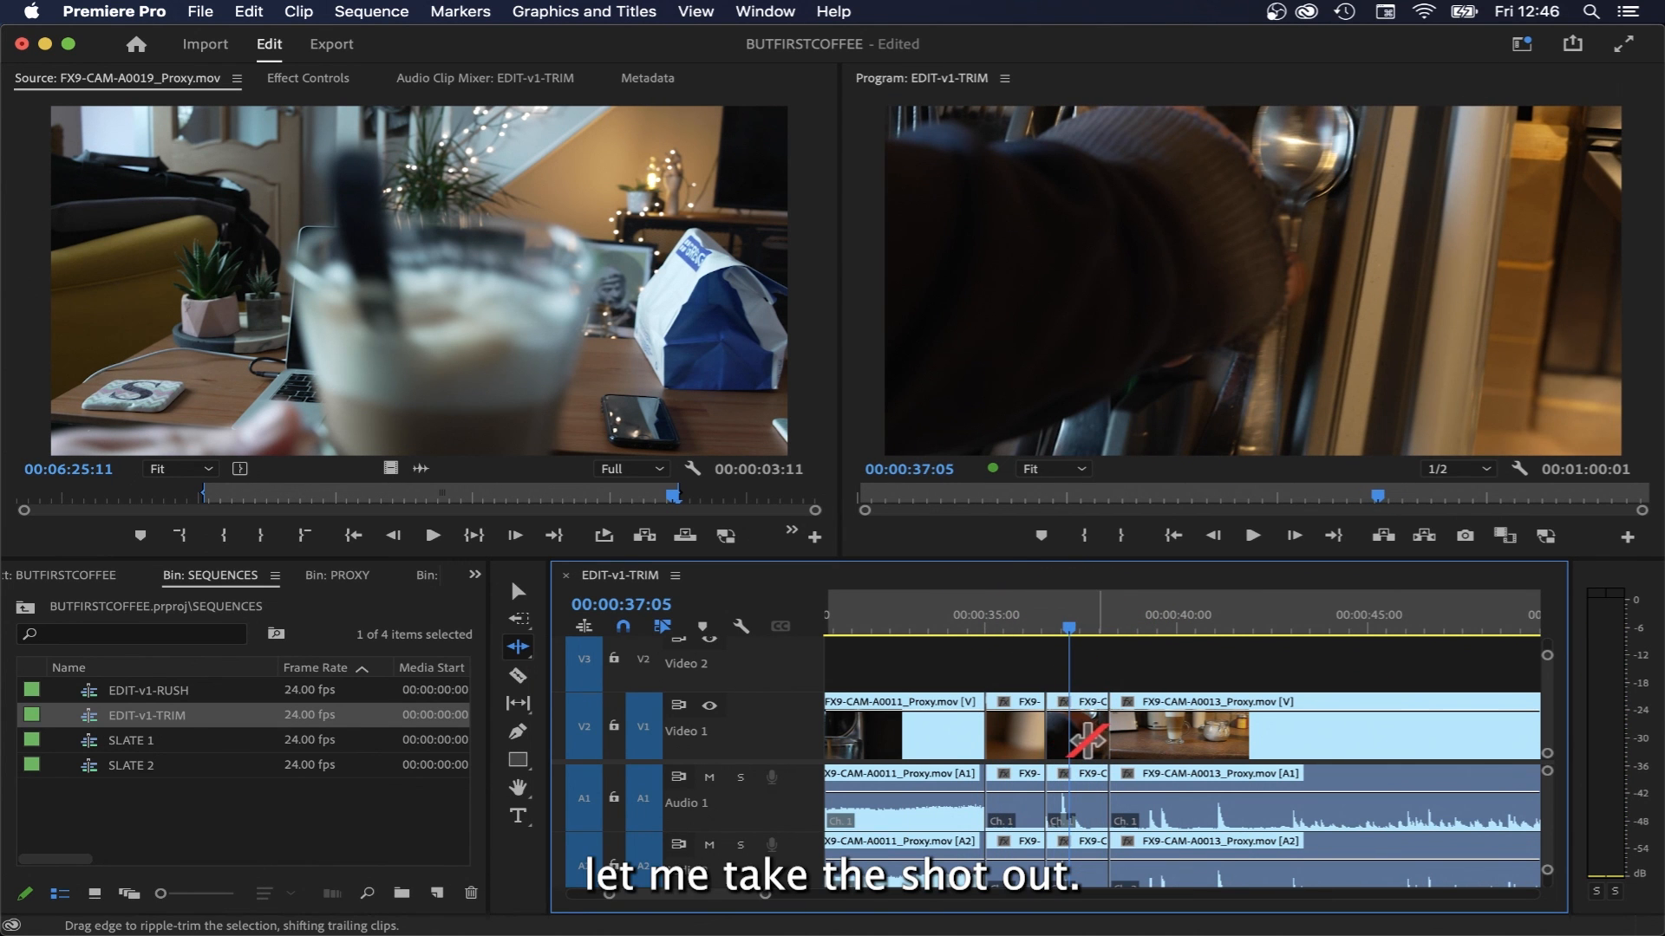
key(v)
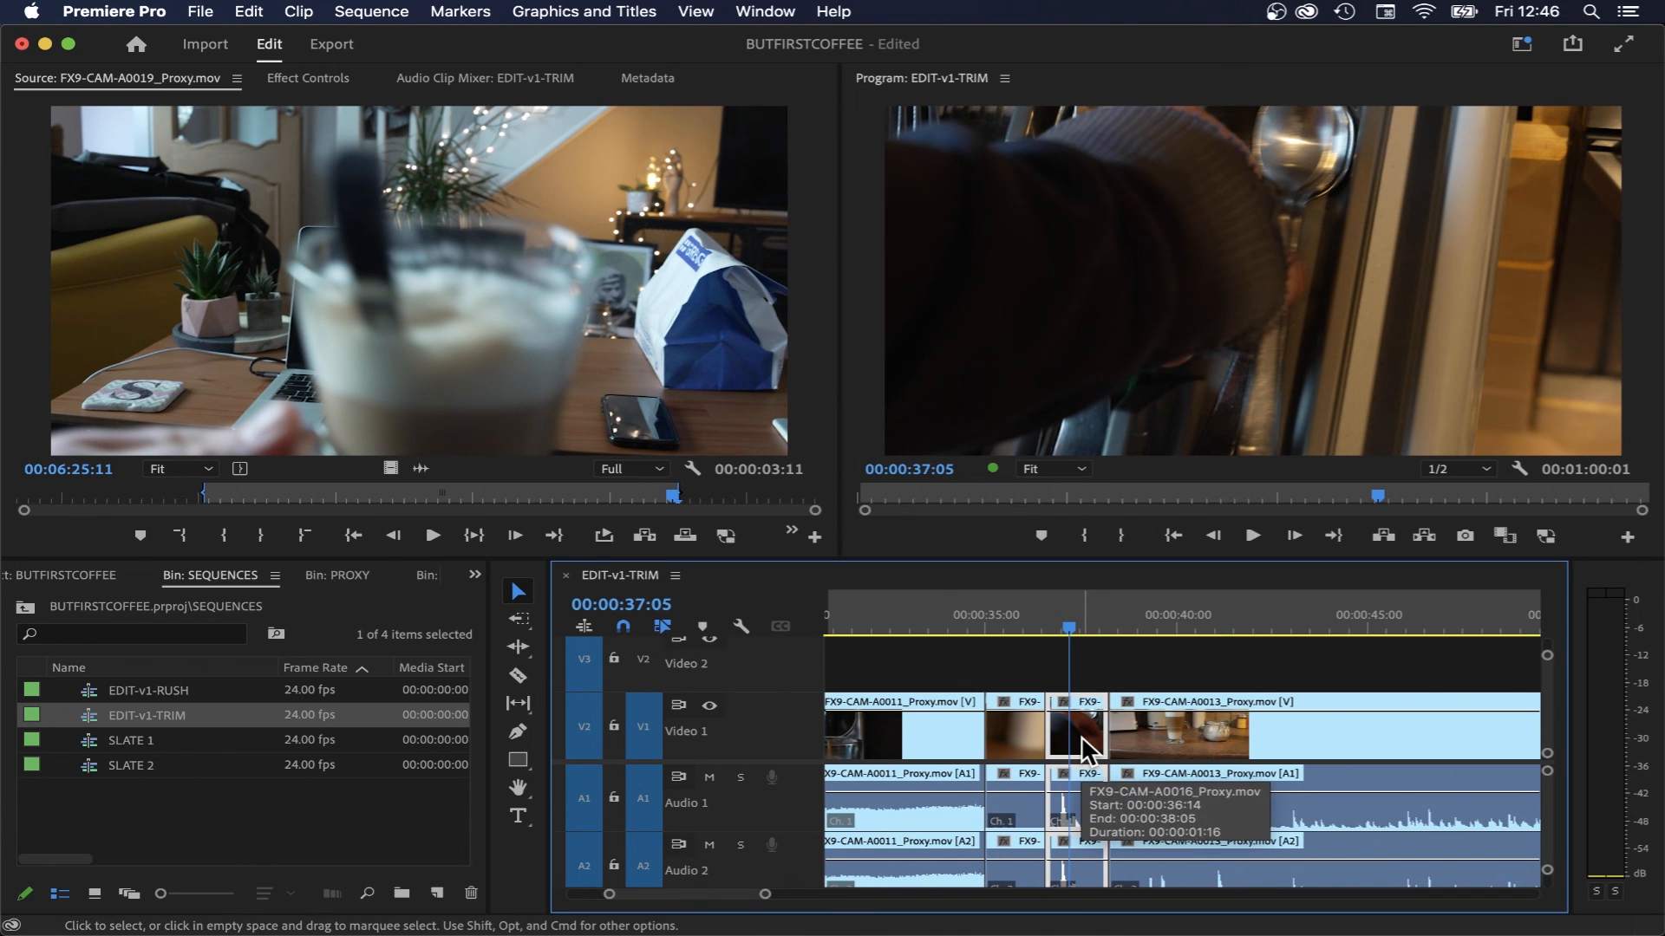
key(alt+BackSpace)
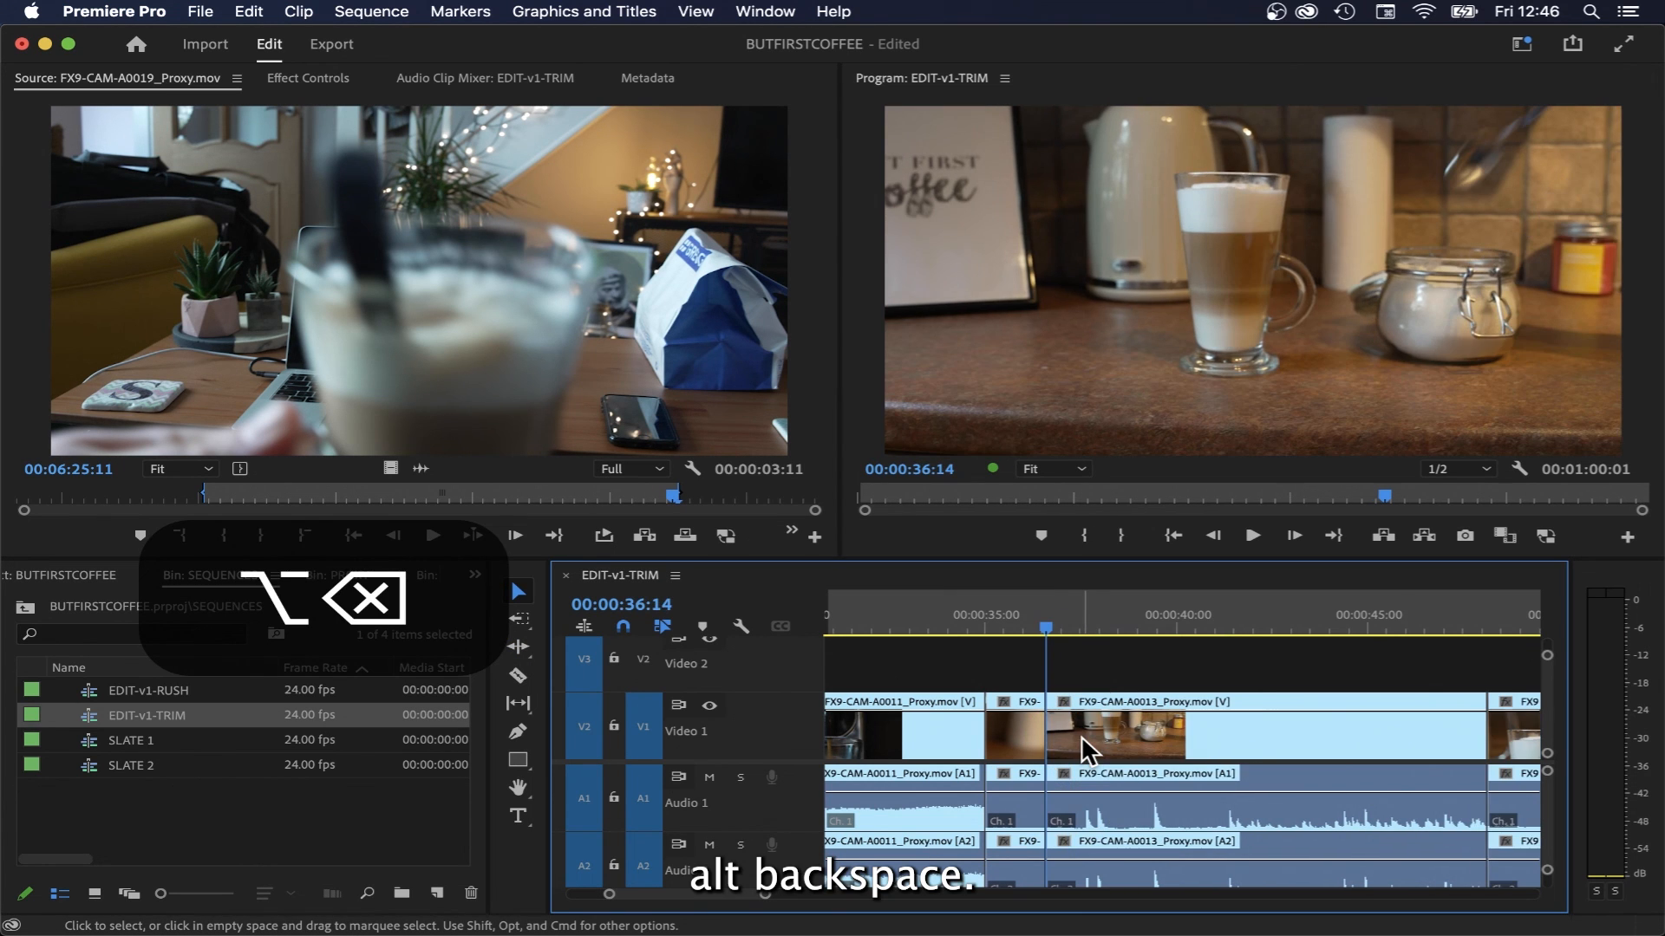
click(1032, 628)
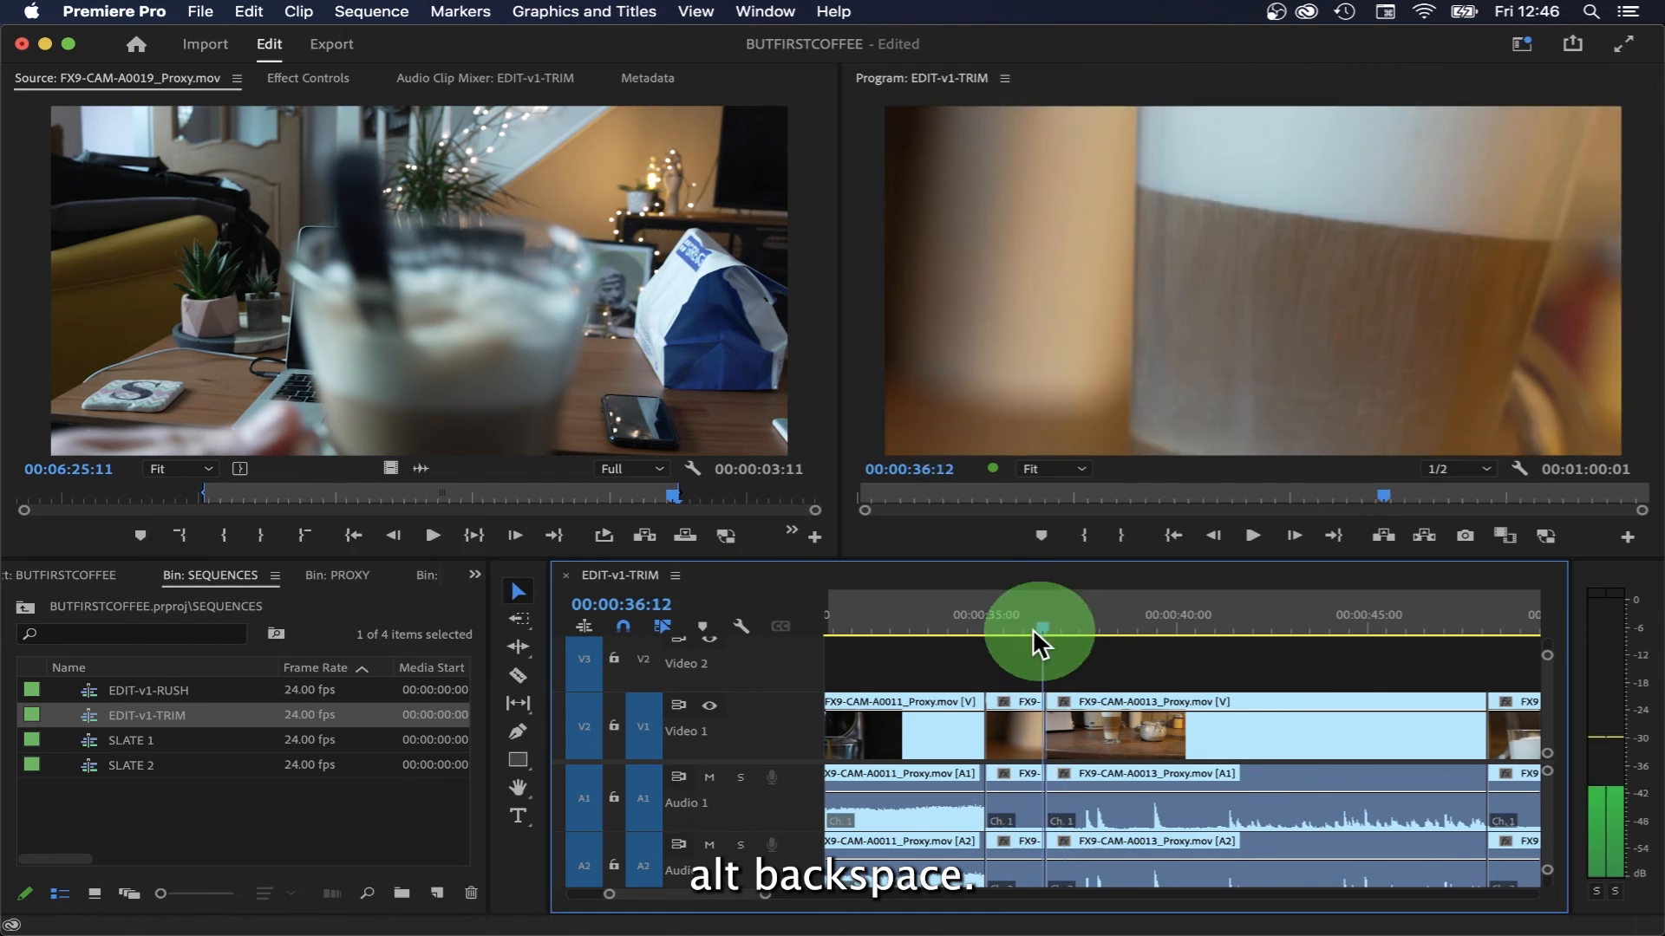
key(space)
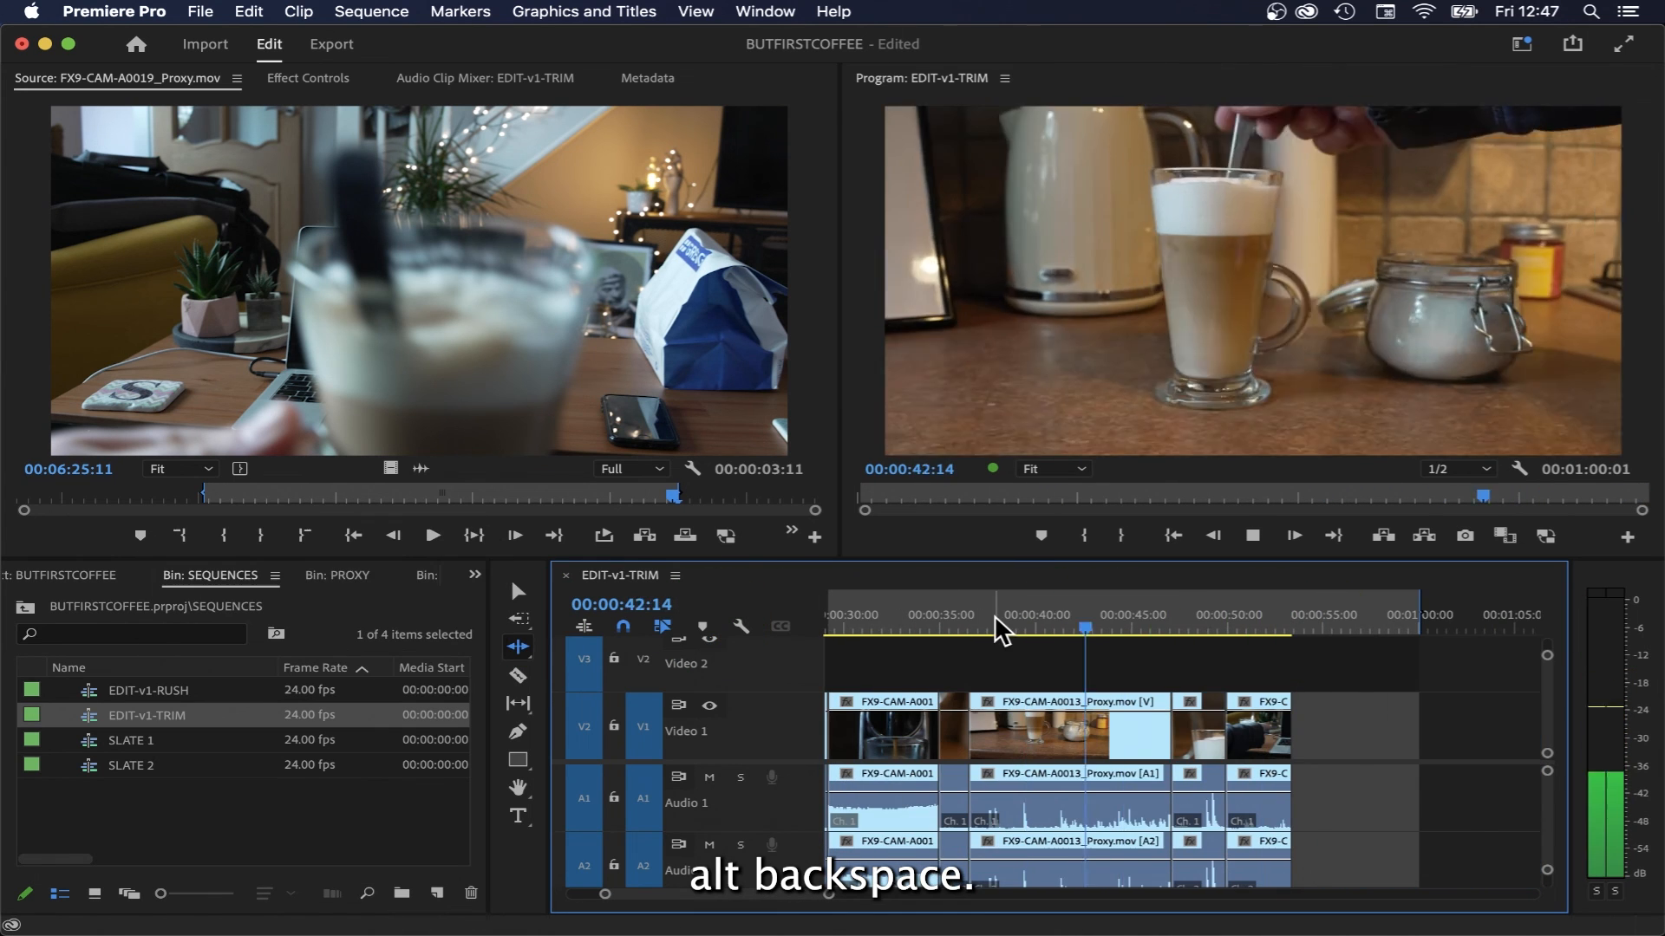
- Show the whole EDIT-v1-TRIM sequence and check the gap between the last clip's end and the out point
key(b)
key(minus)
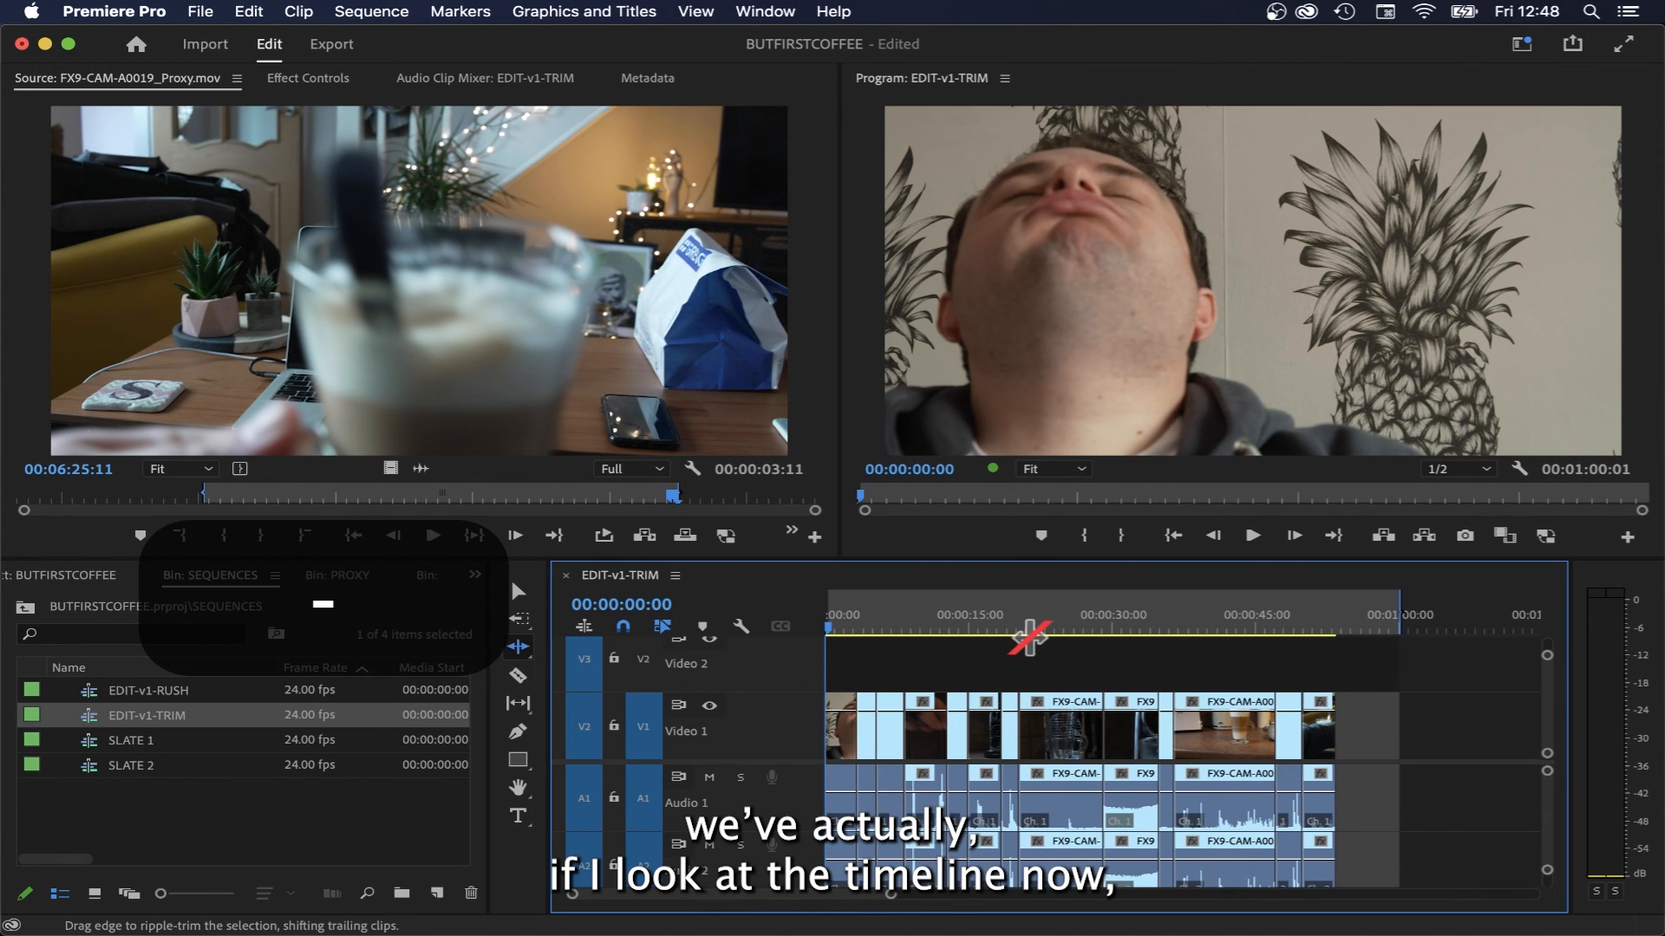
click(1313, 626)
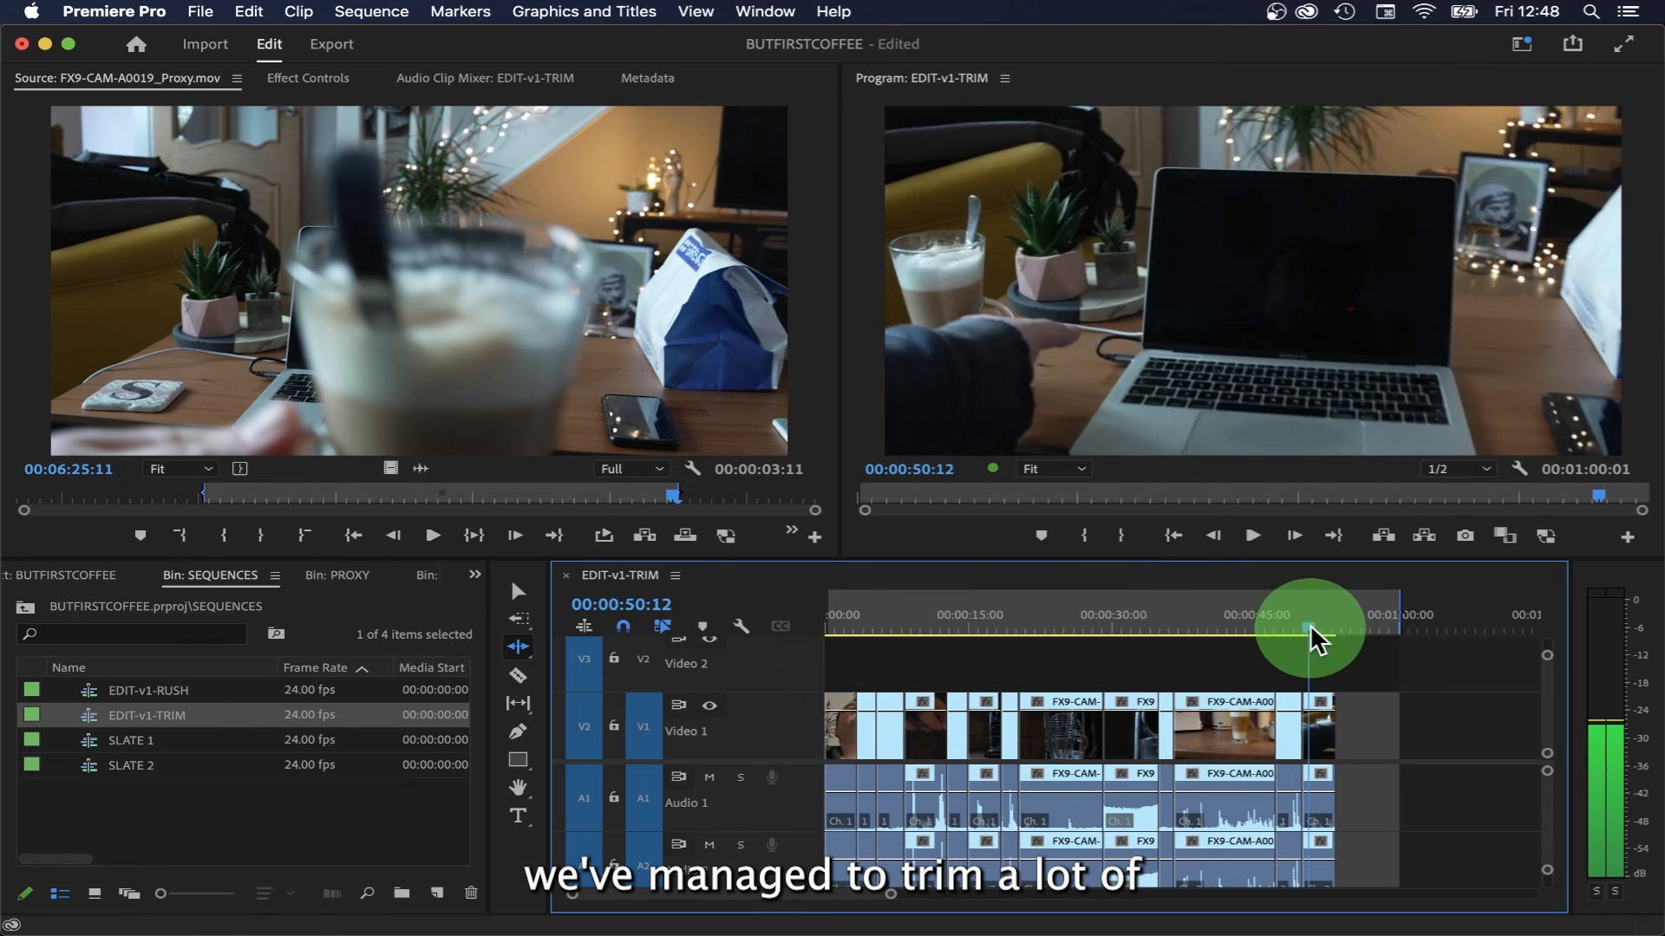
mouse_move(1316, 626)
mouse_down()
mouse_move(1375, 624)
mouse_move(1339, 626)
mouse_up()
key(Up)
key(Down)
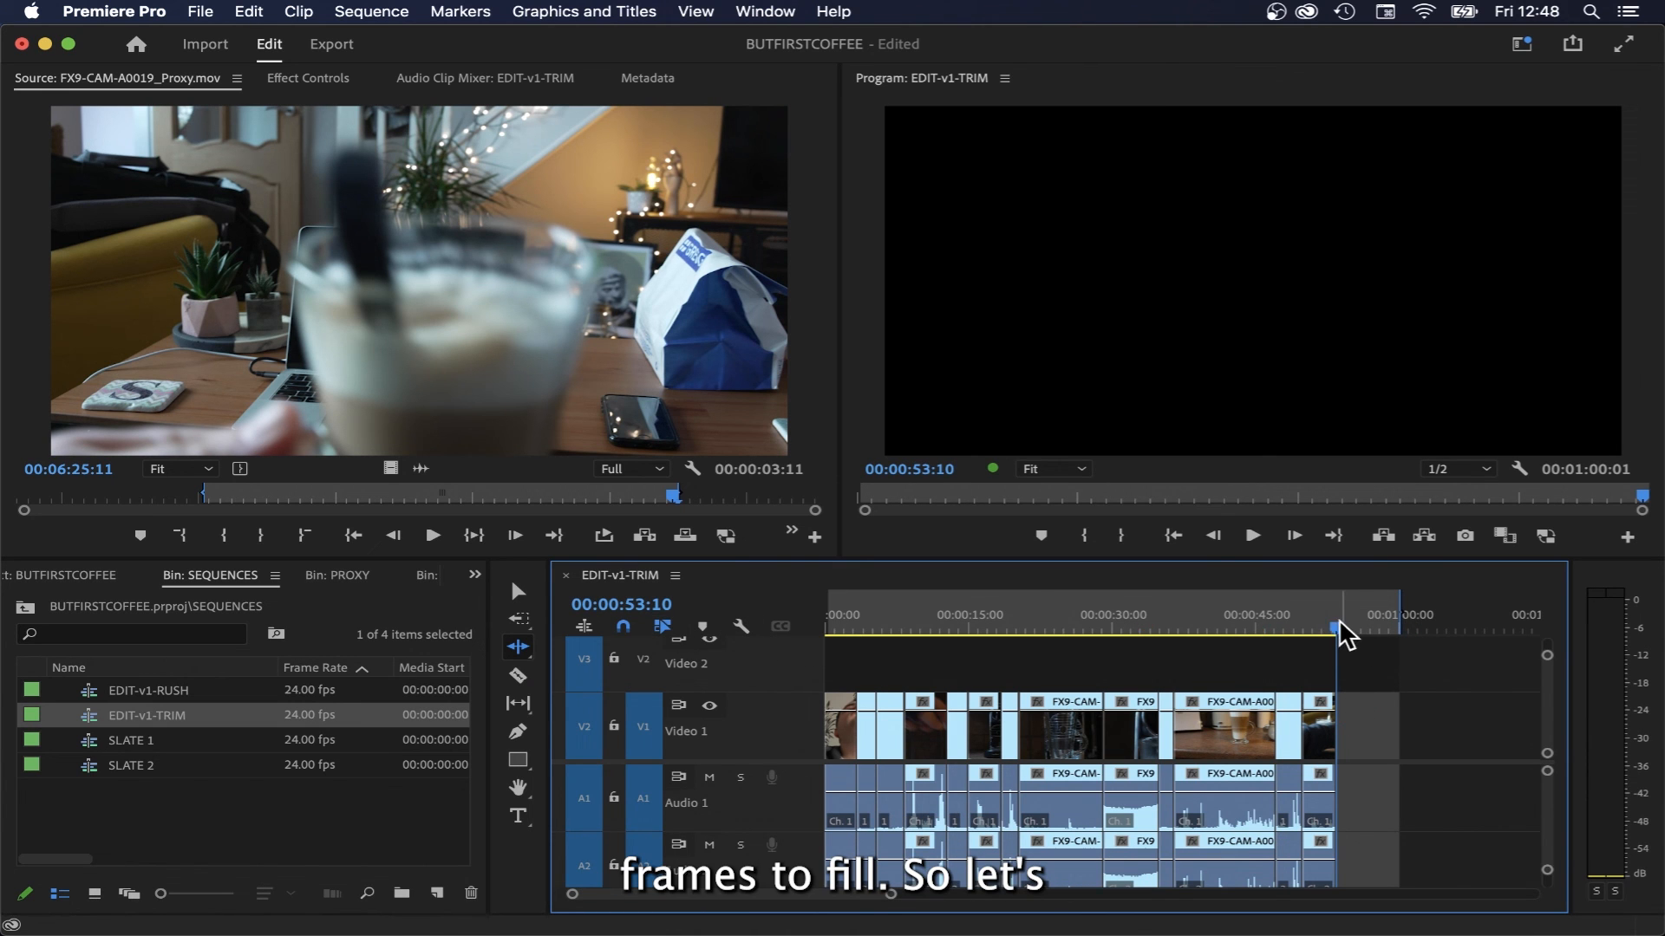
- Select every clip with the Track Select Forward tool and shift them together so the last clip ends at the sequence's out point
drag(1338, 622, 713, 614)
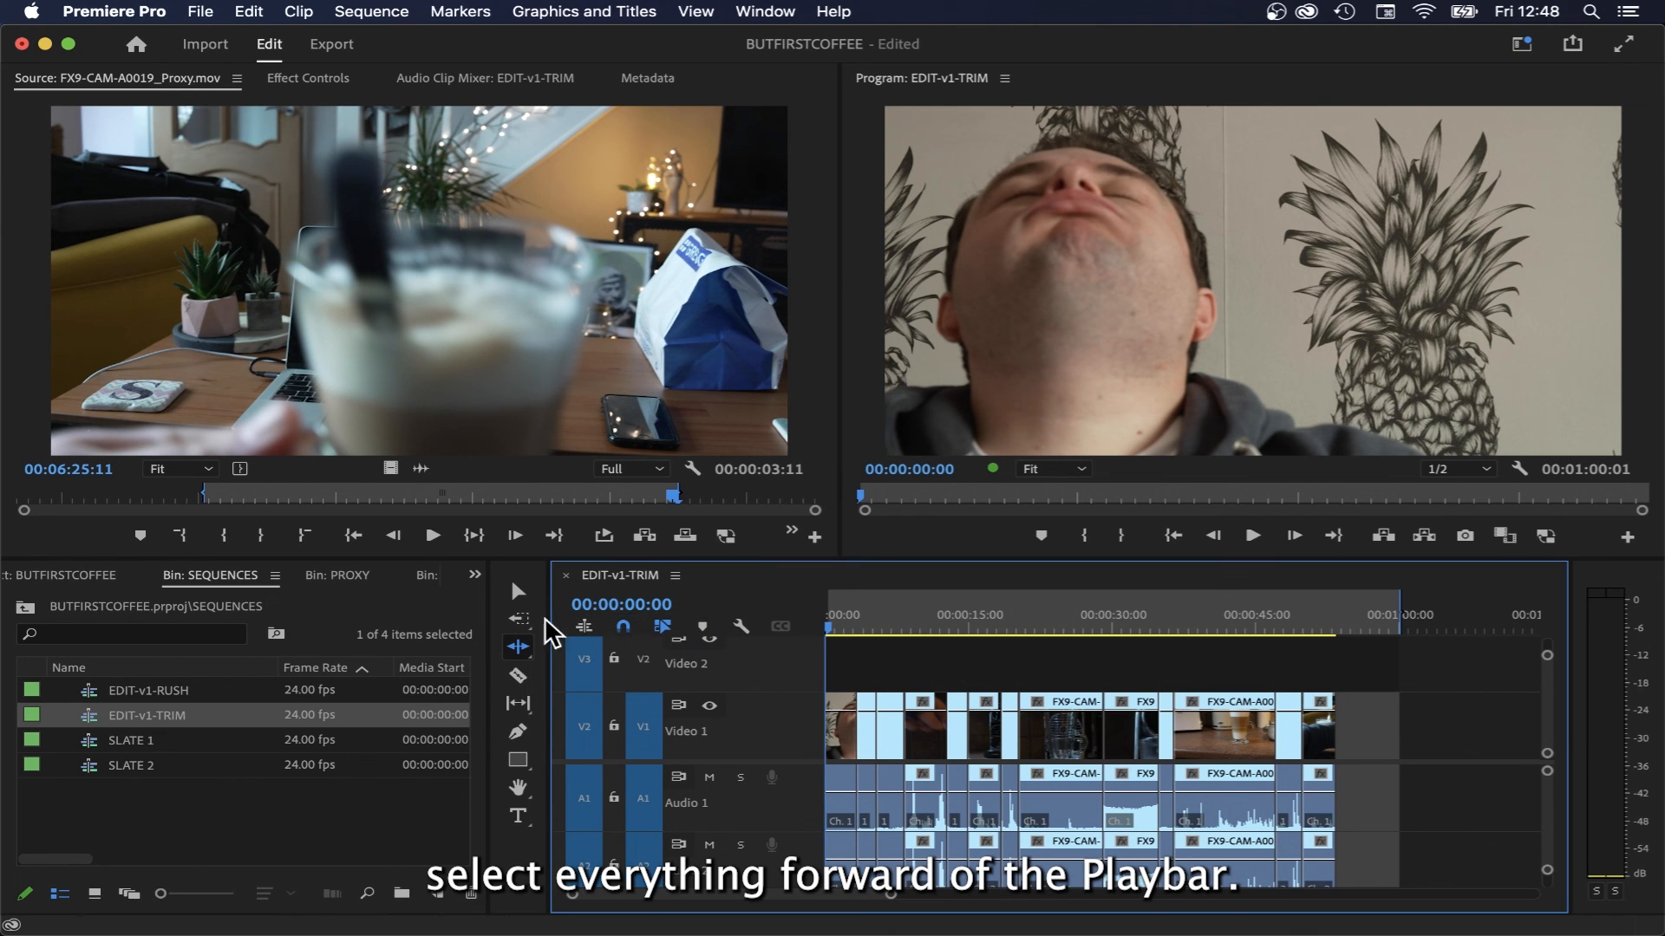
click(517, 622)
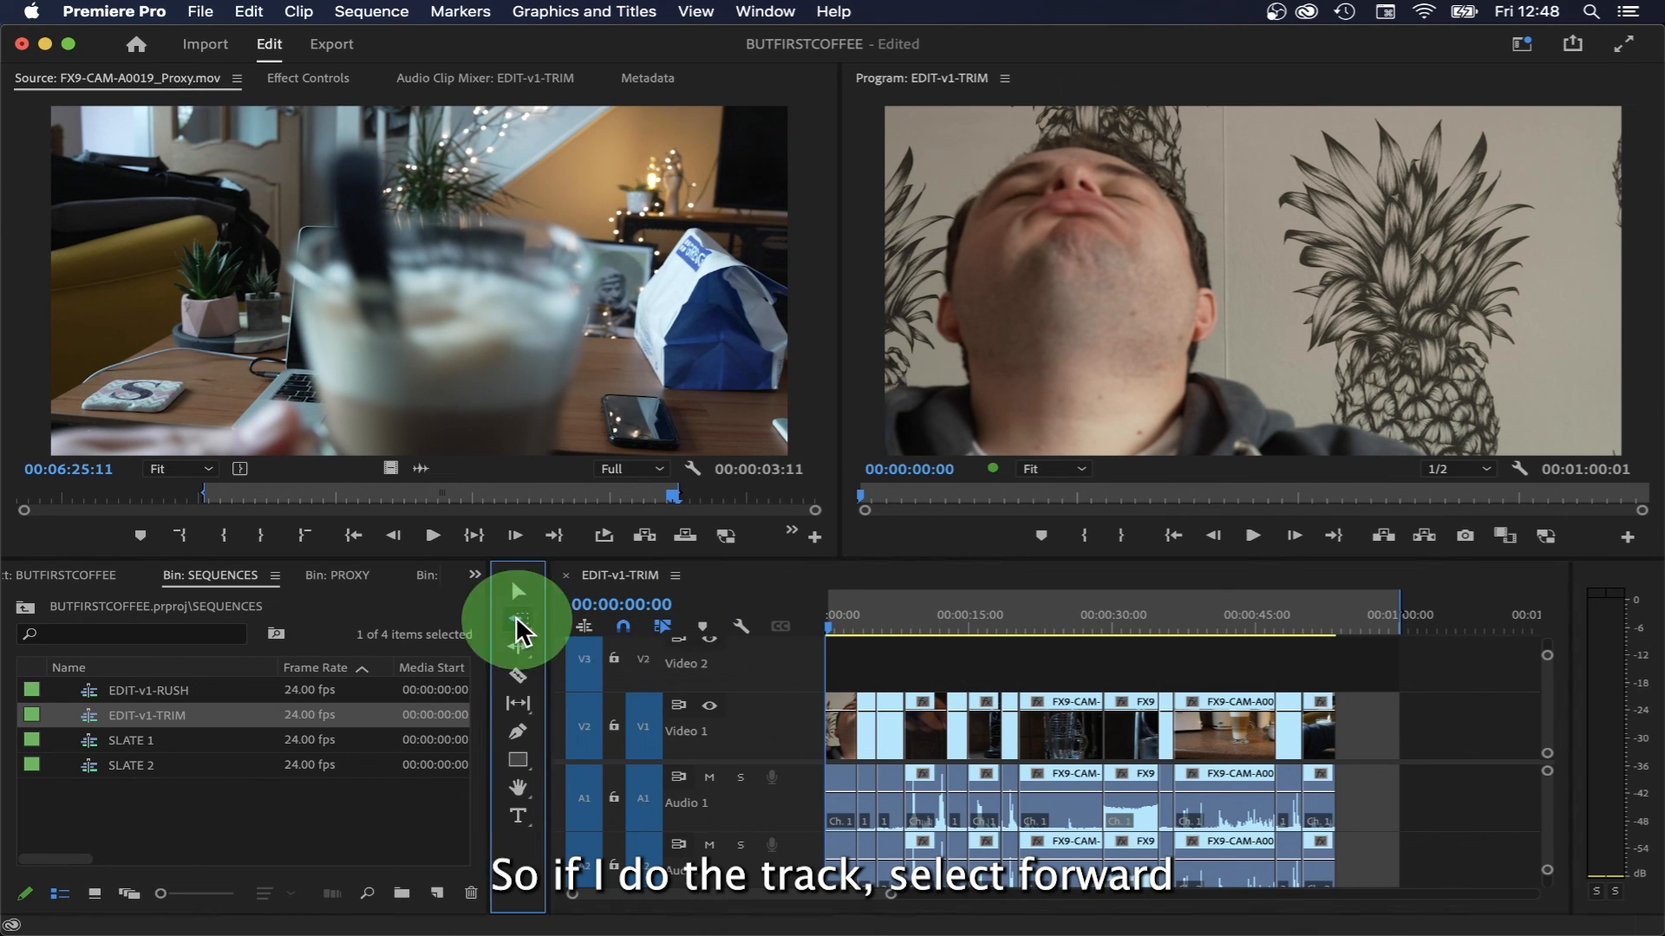
click(623, 615)
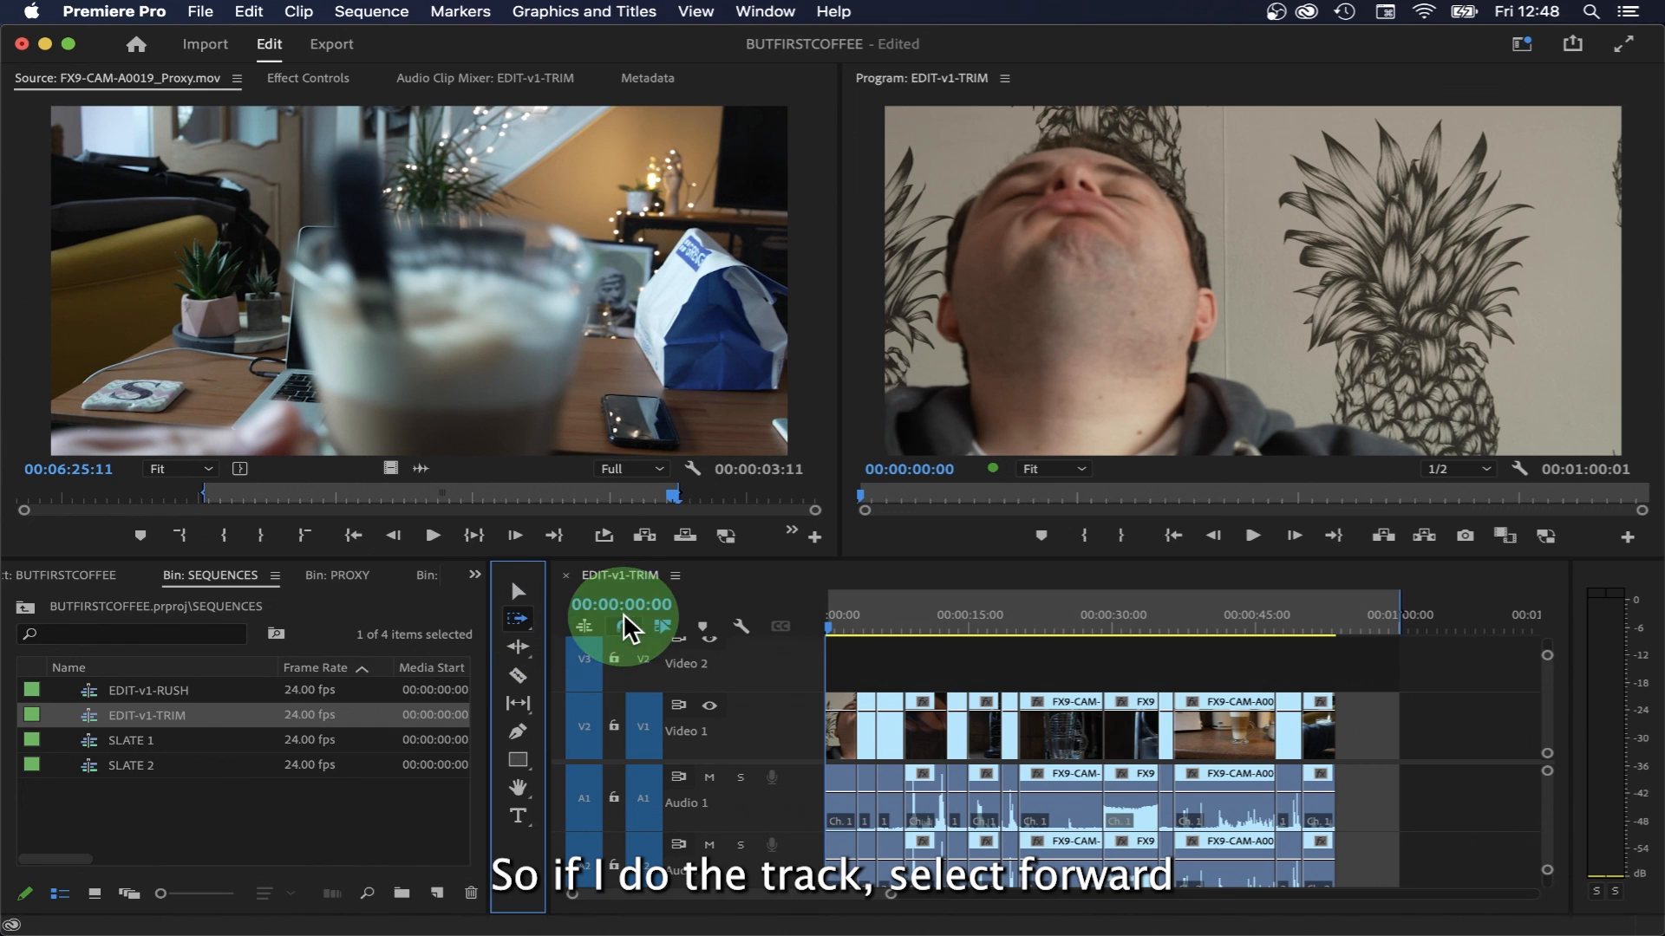
click(858, 727)
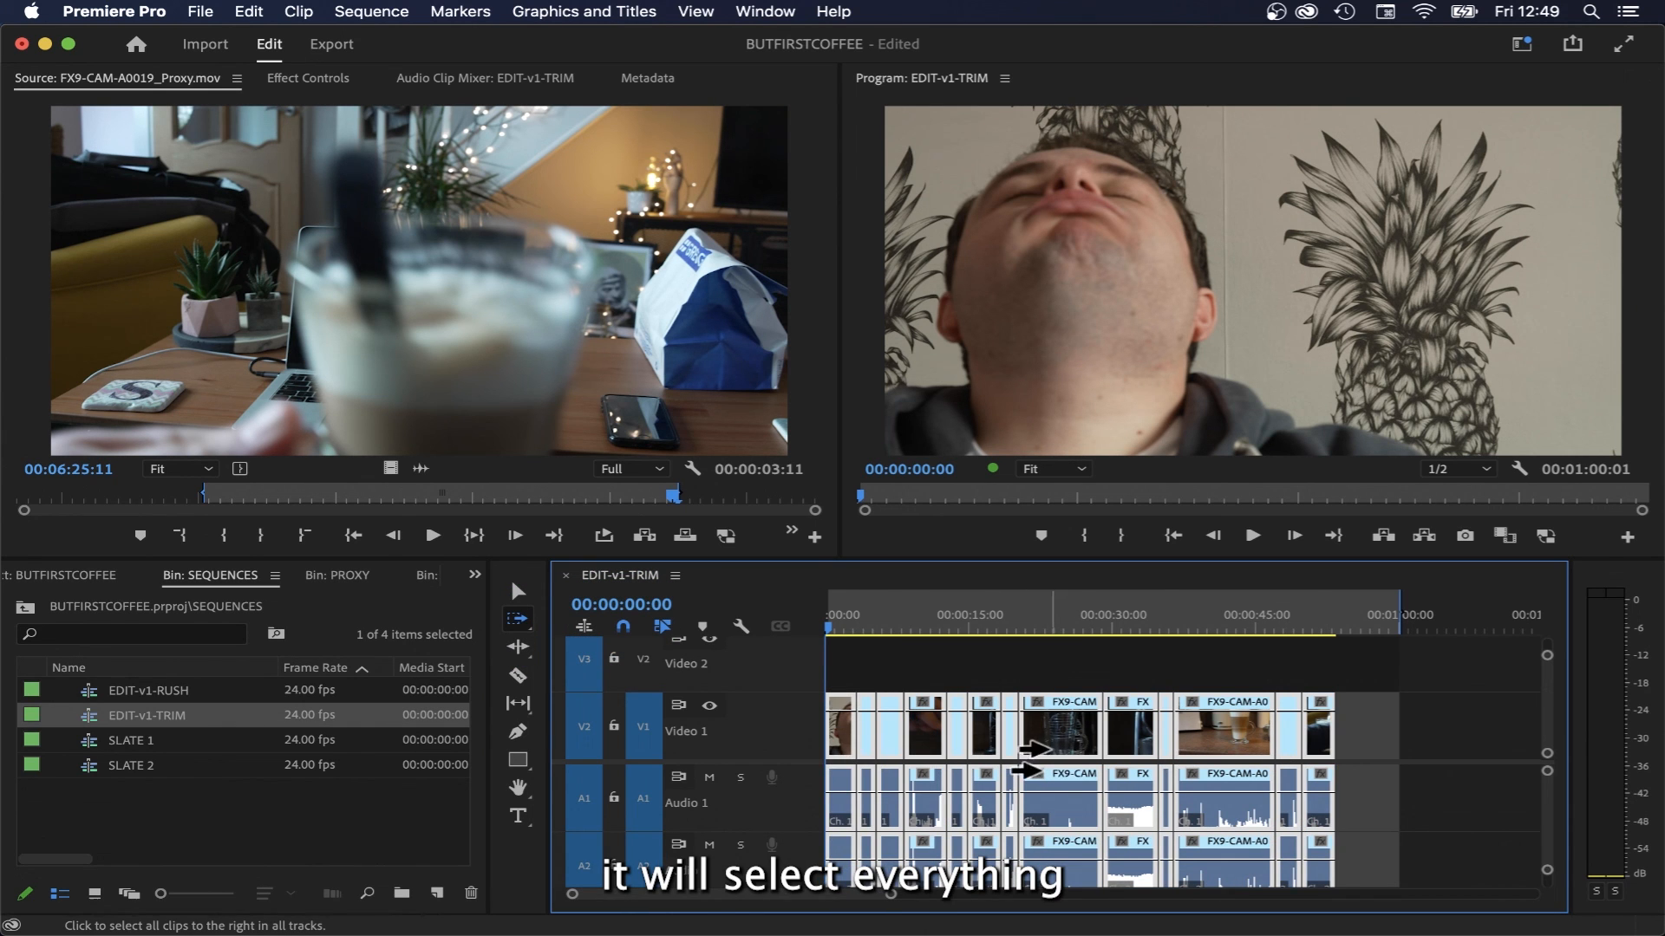
click(517, 592)
drag(841, 737, 905, 744)
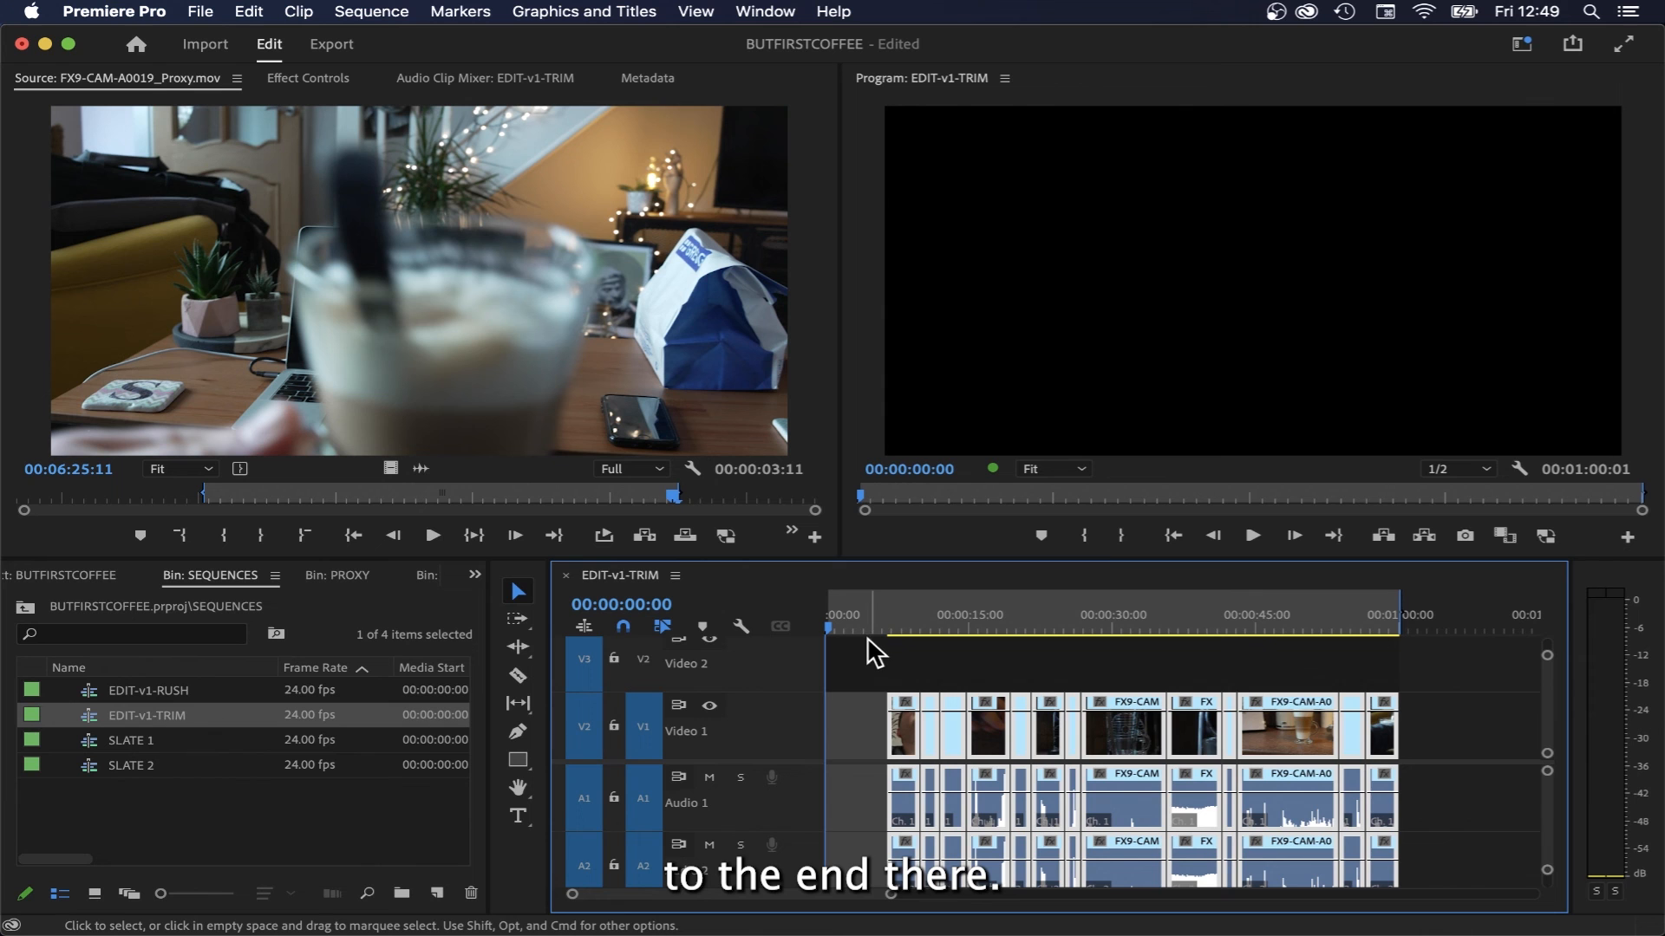
- Extend the first clip's start back to 00:00:00:00 to fill the opening gap, and play the sequence from its beginning
click(856, 716)
drag(873, 725, 762, 717)
drag(861, 617, 805, 628)
key(space)
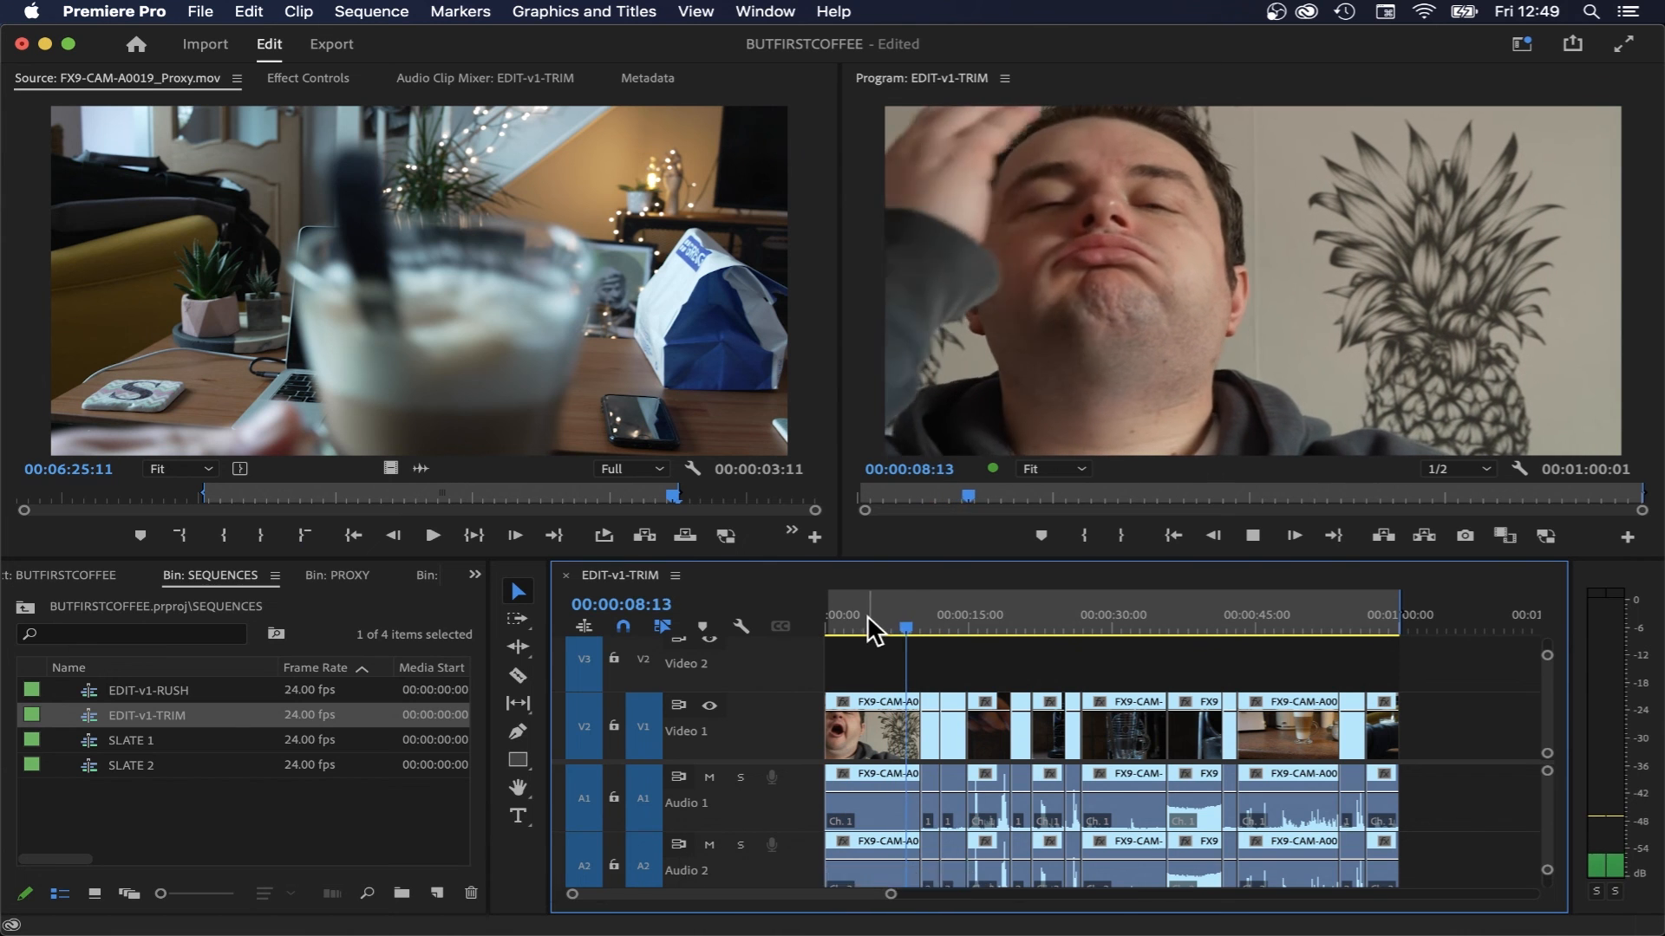
drag(867, 615, 793, 621)
key(space)
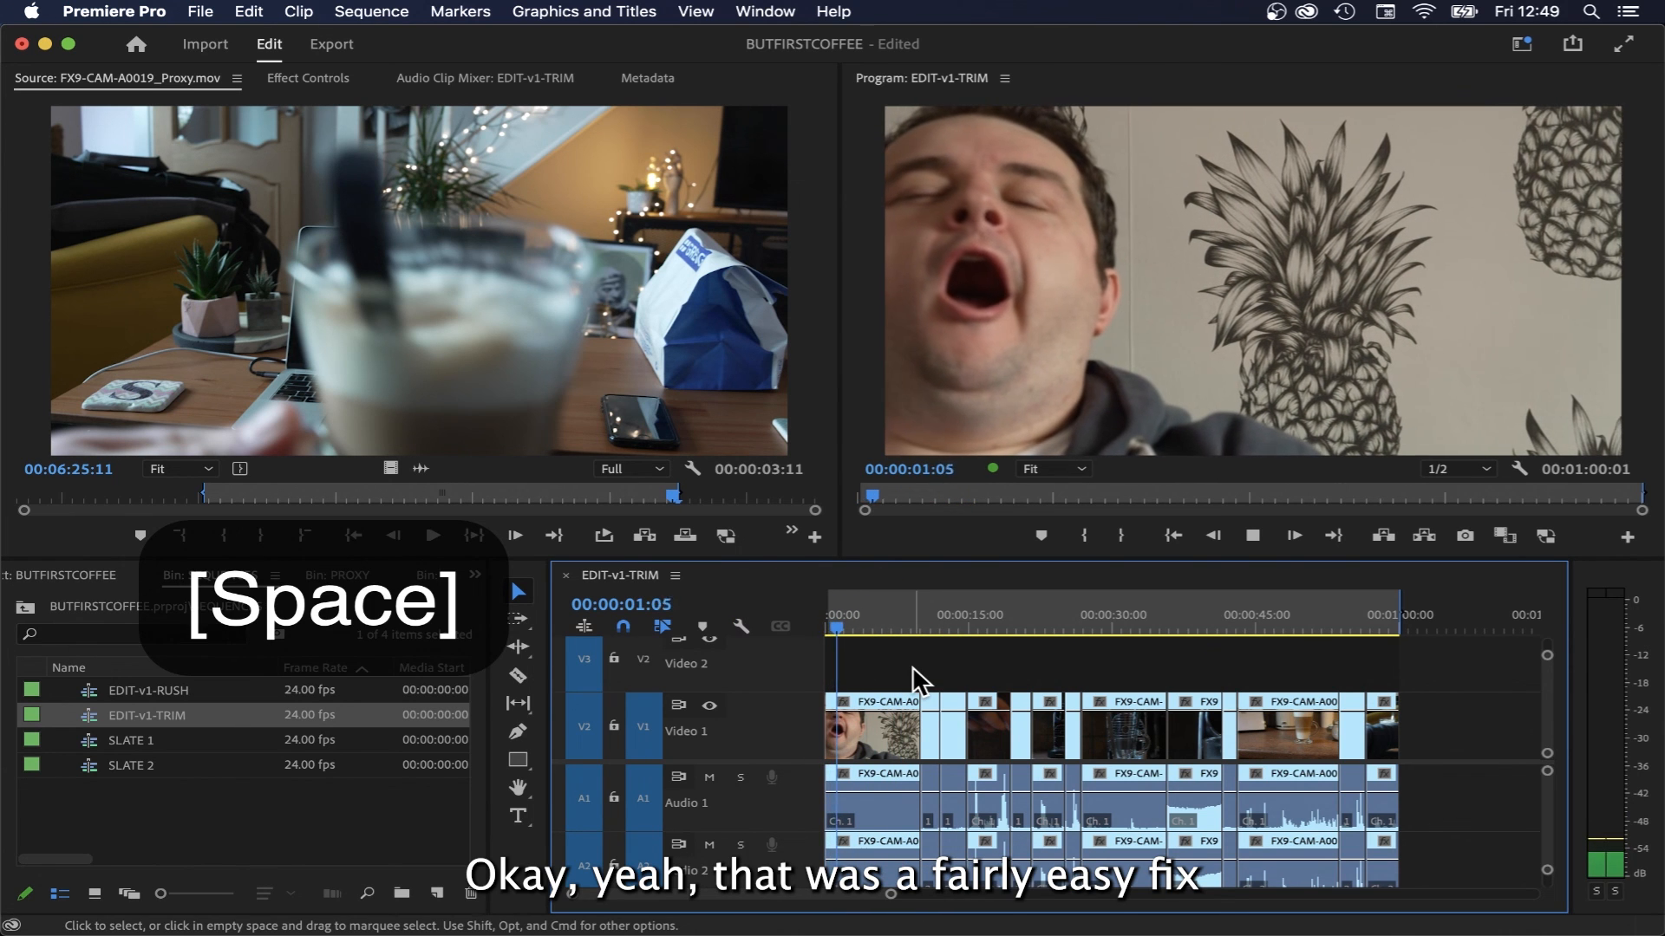
- Trim the end of the final FX9-CAM-A0019_Proxy.mov clip to 00:01:00:00 and bring the sequence's out point back to the same timecode
key(Down)
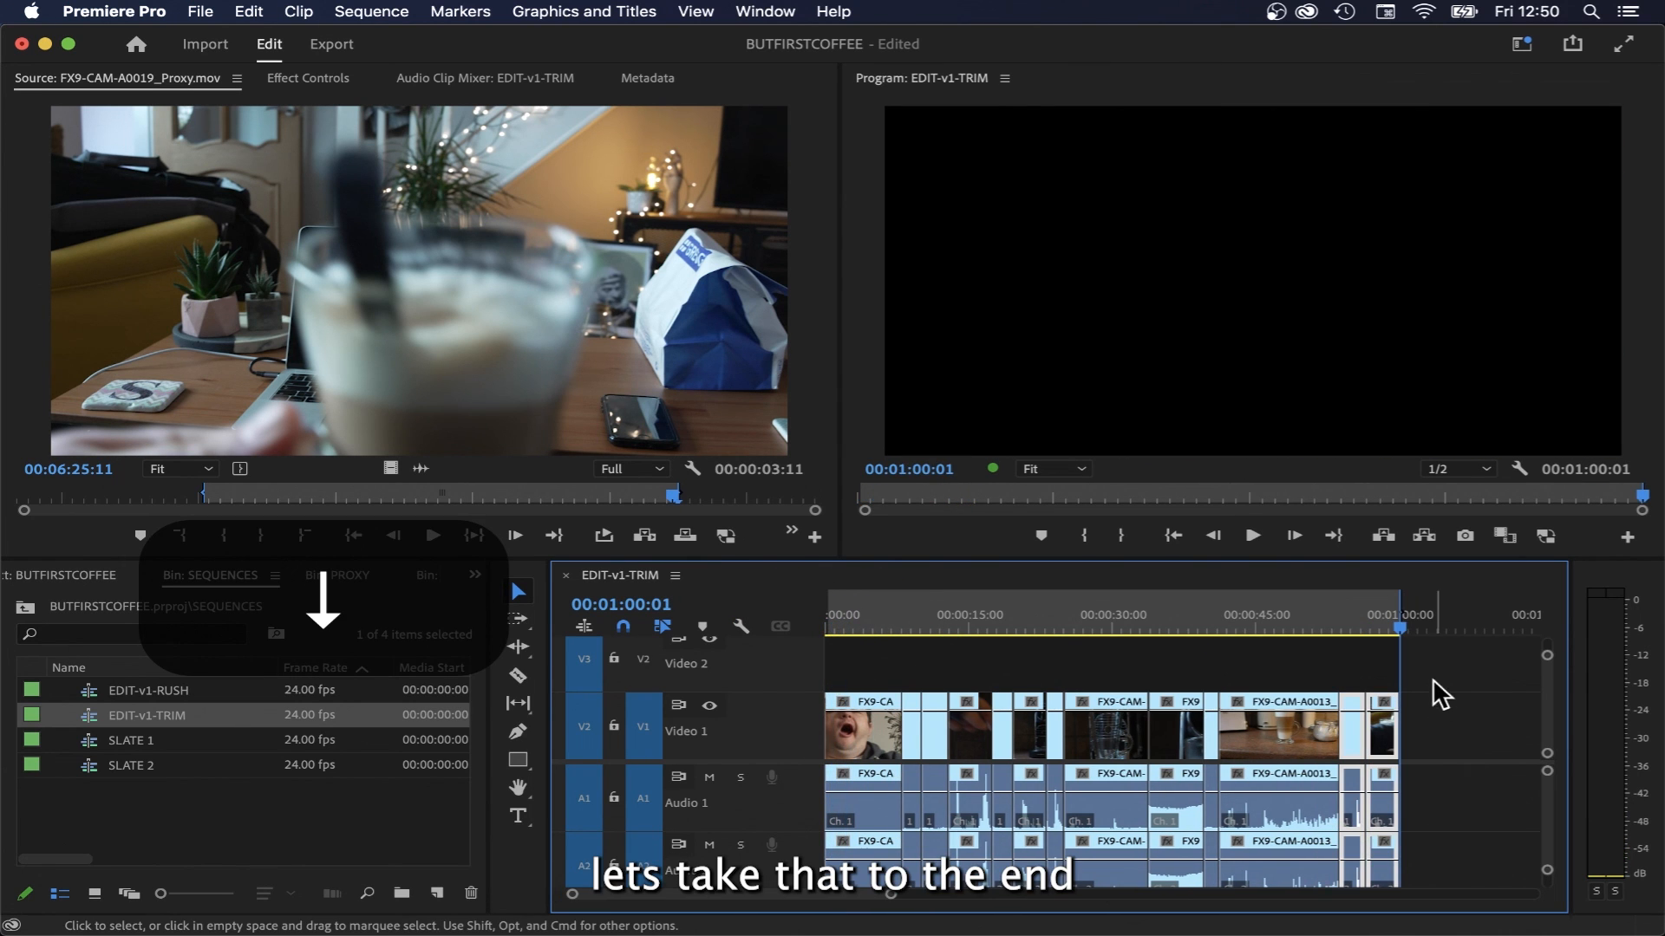
key(equal)
key(equal)
key(equal)
key(equal)
key(equal)
key(equal)
key(equal)
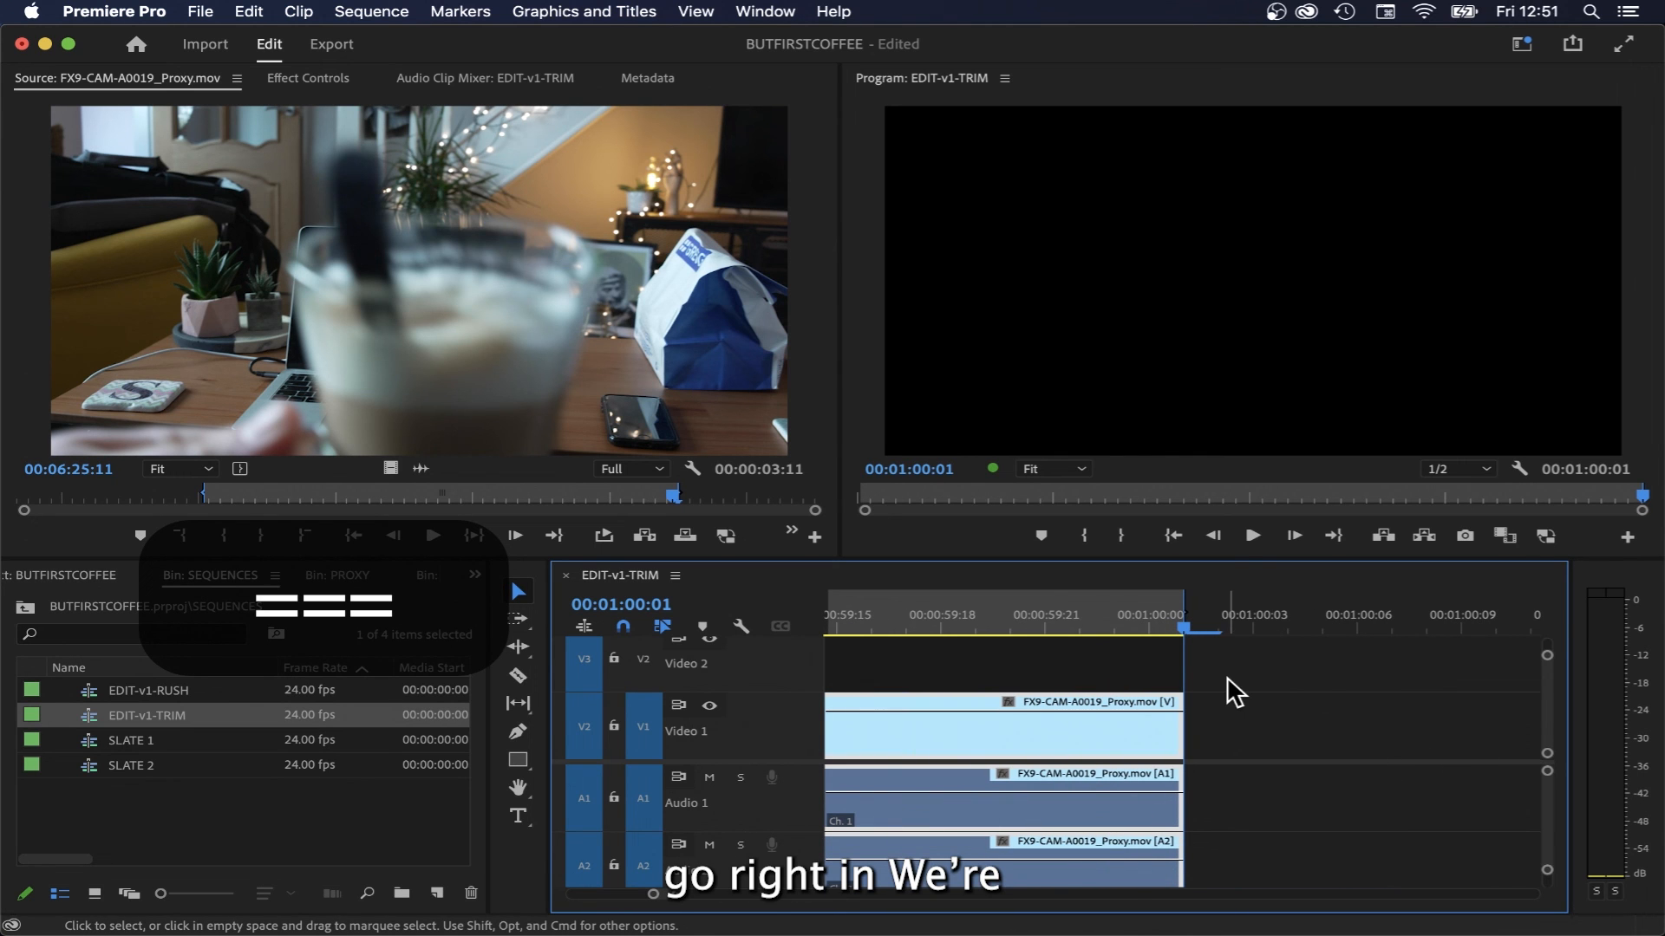
mouse_move(1184, 626)
mouse_down()
mouse_move(1200, 626)
mouse_move(1137, 626)
mouse_move(1182, 627)
mouse_up()
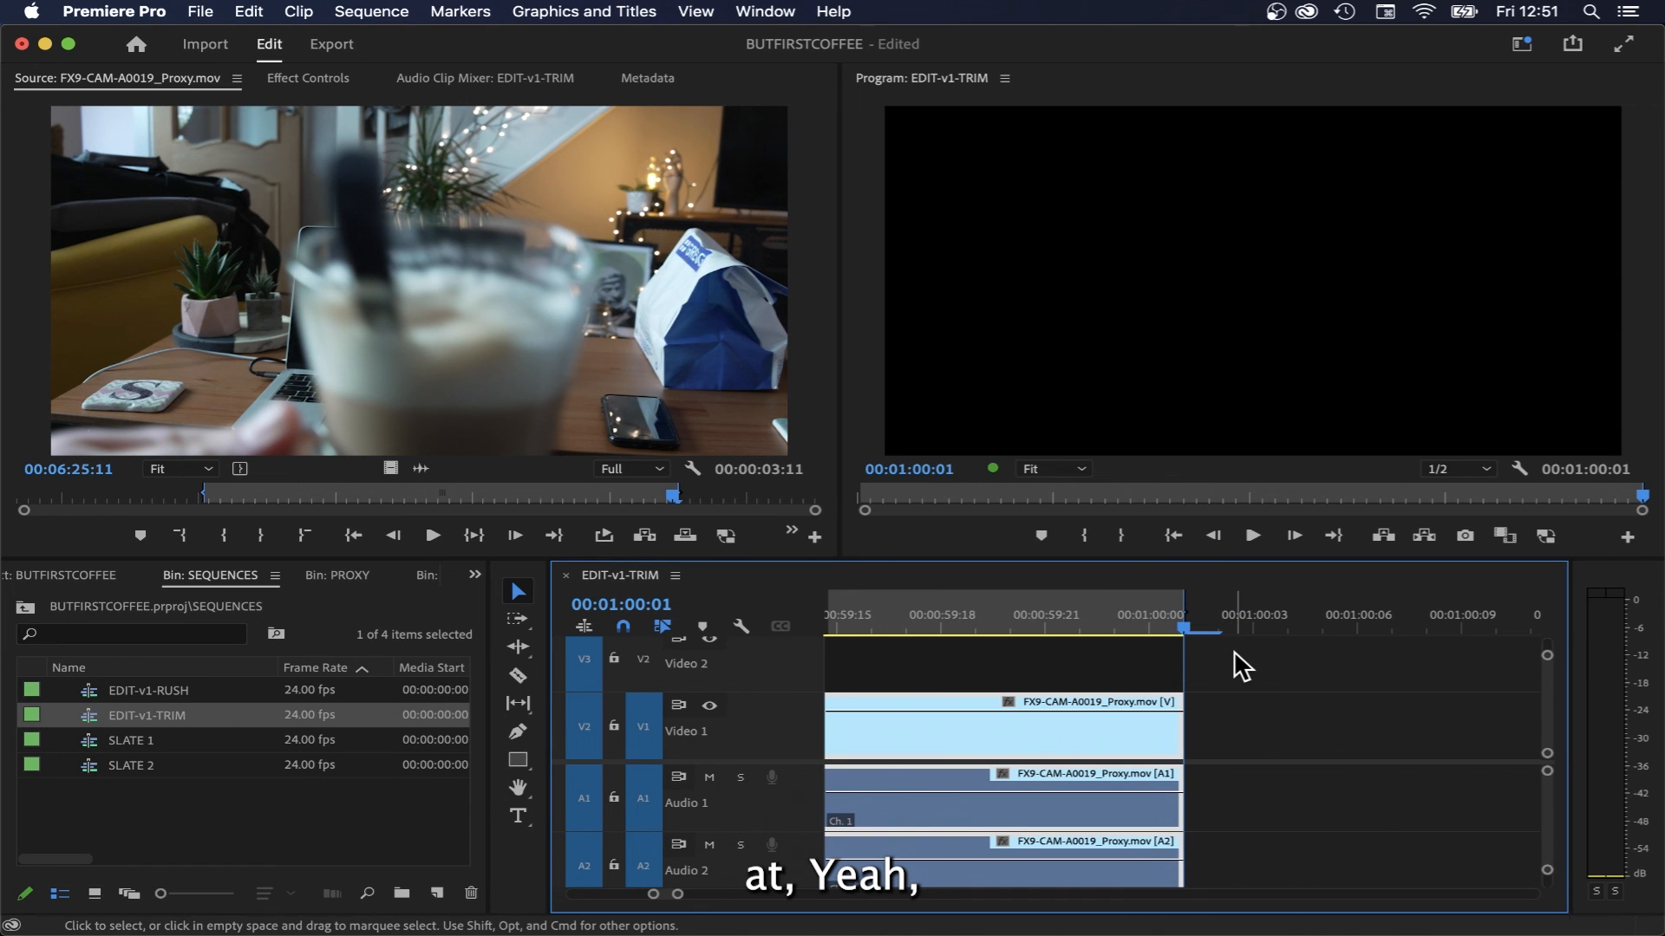
key(equal)
key(equal)
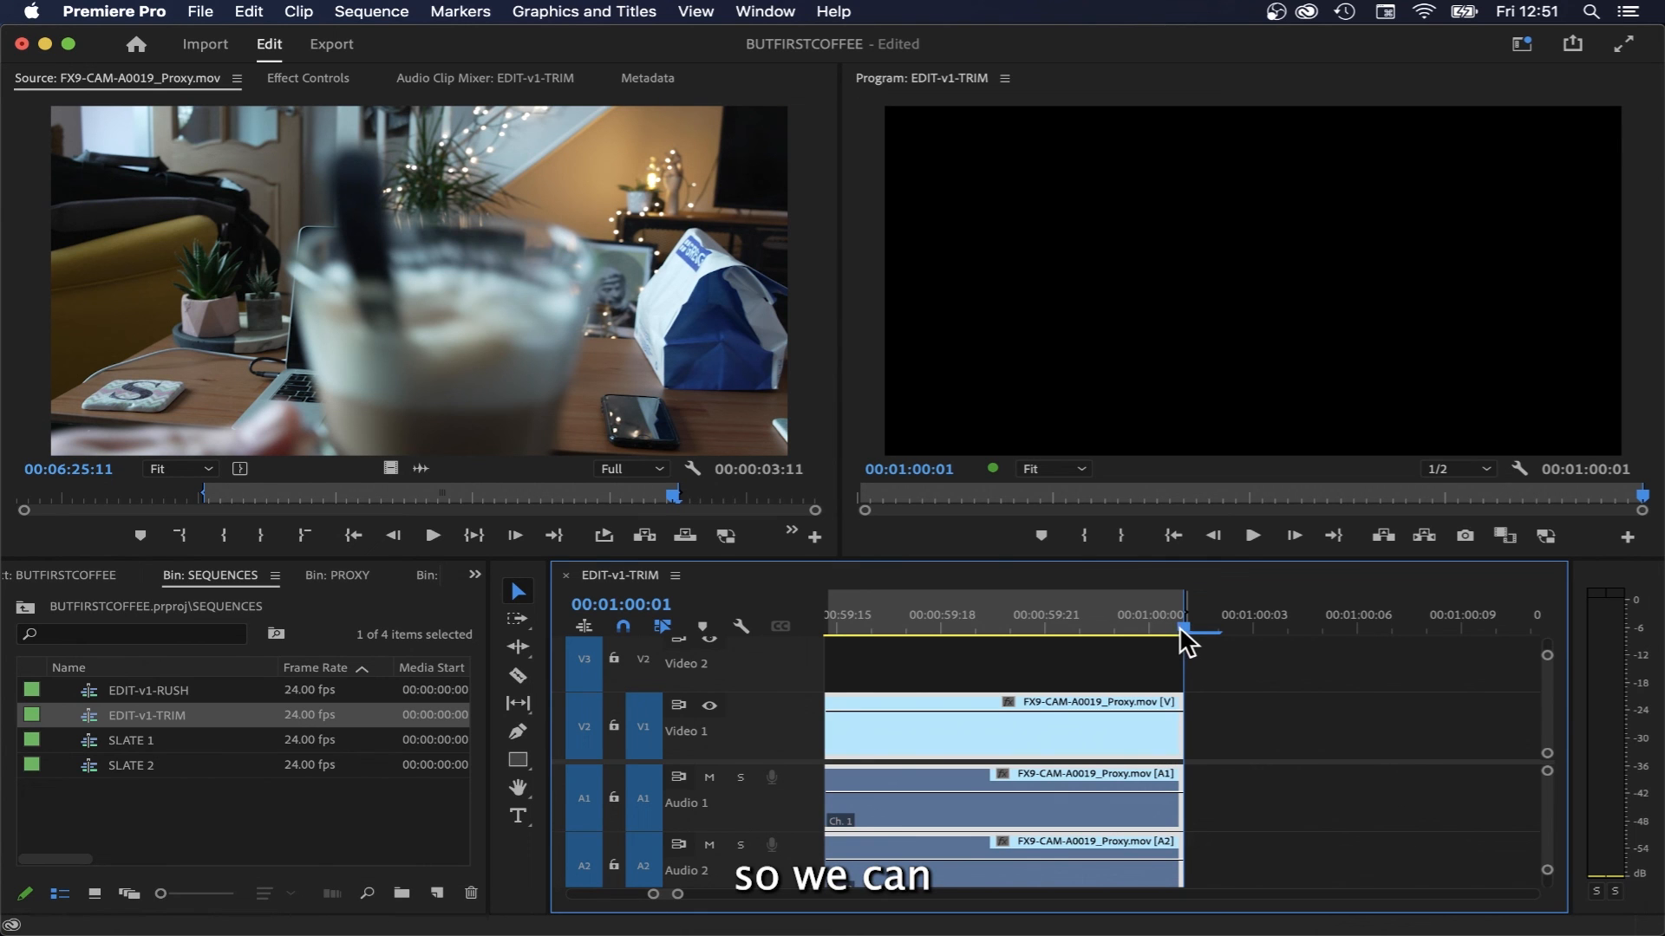
click(668, 616)
click(672, 612)
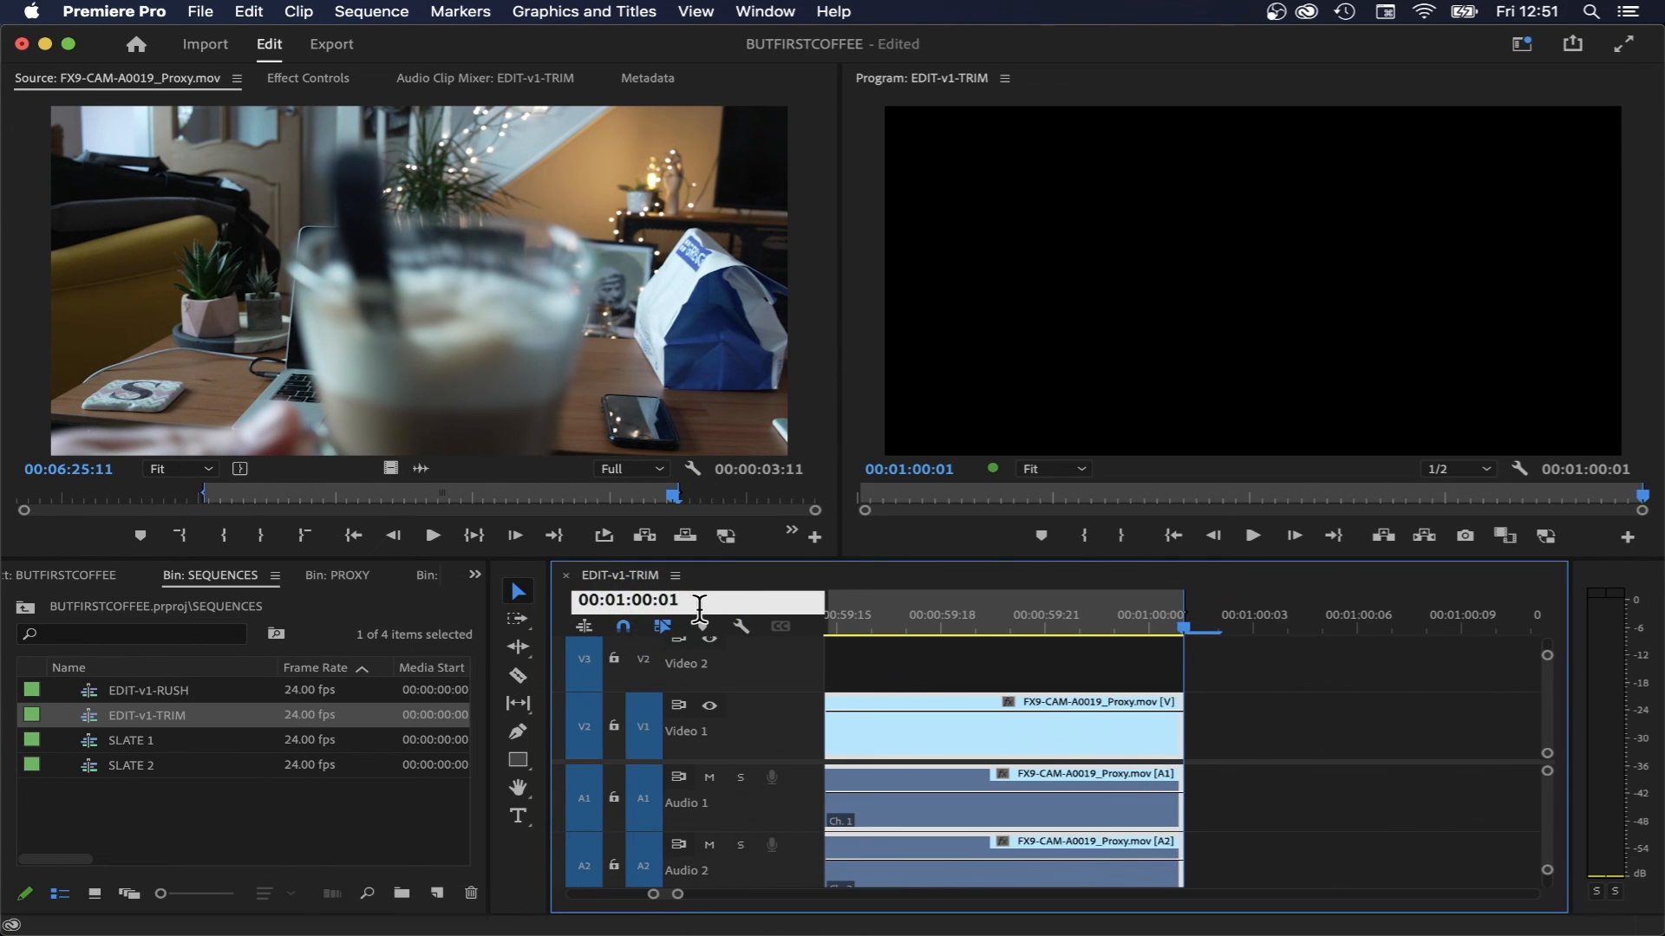
key(BackSpace)
text(0)
key(Return)
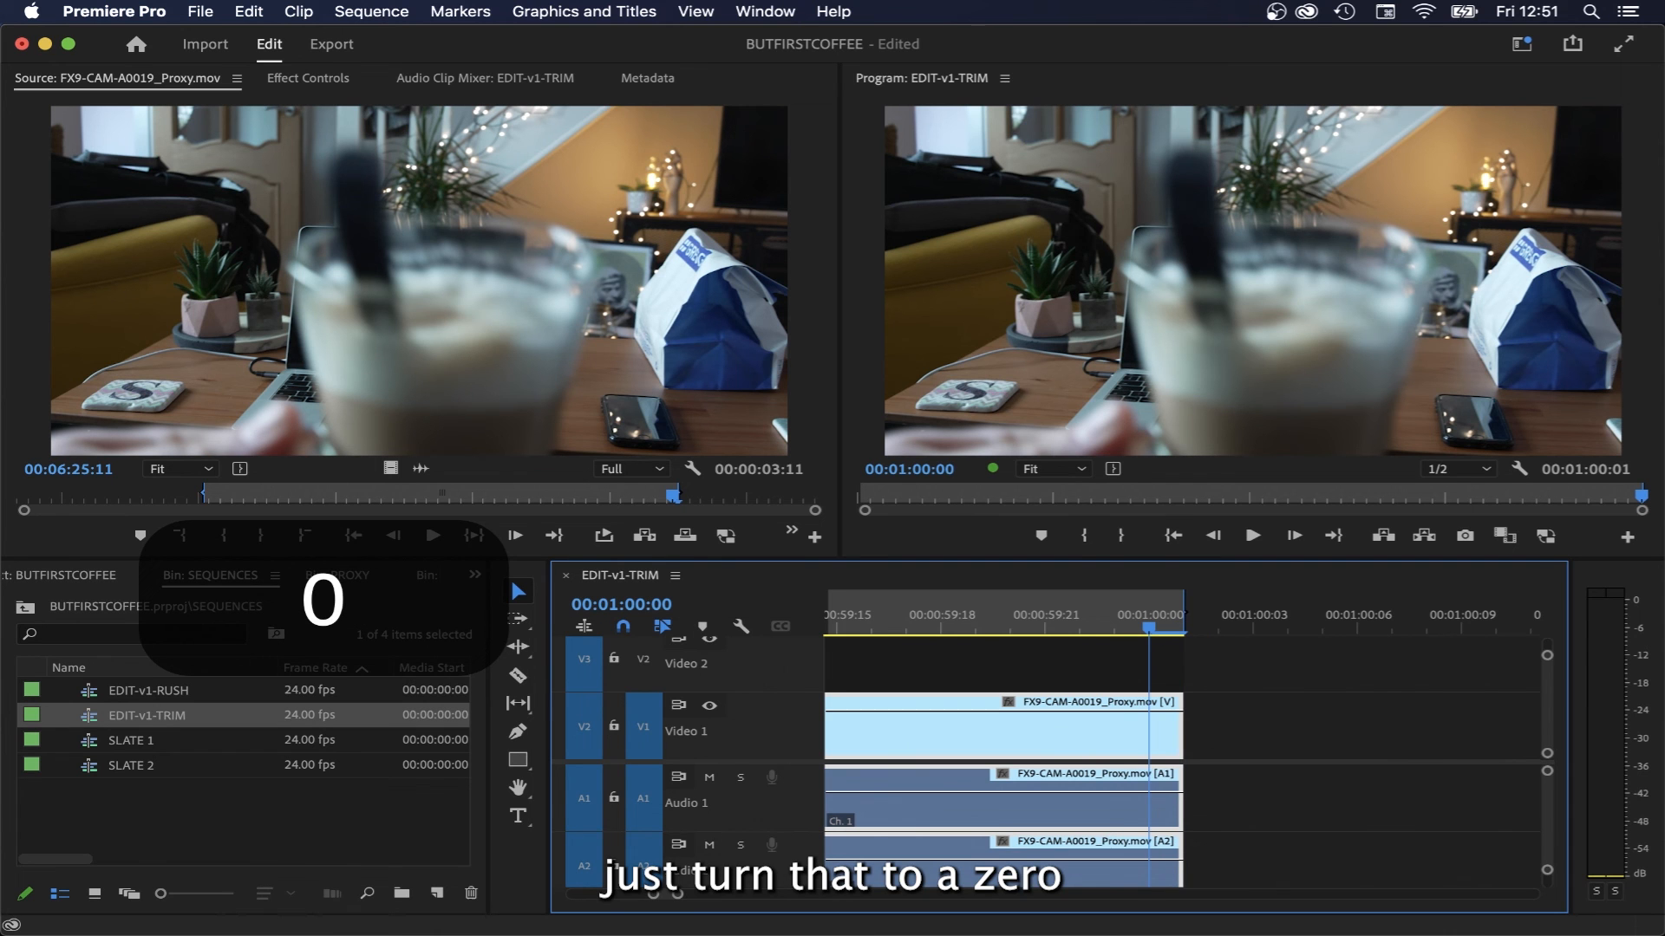
drag(1171, 735, 1151, 736)
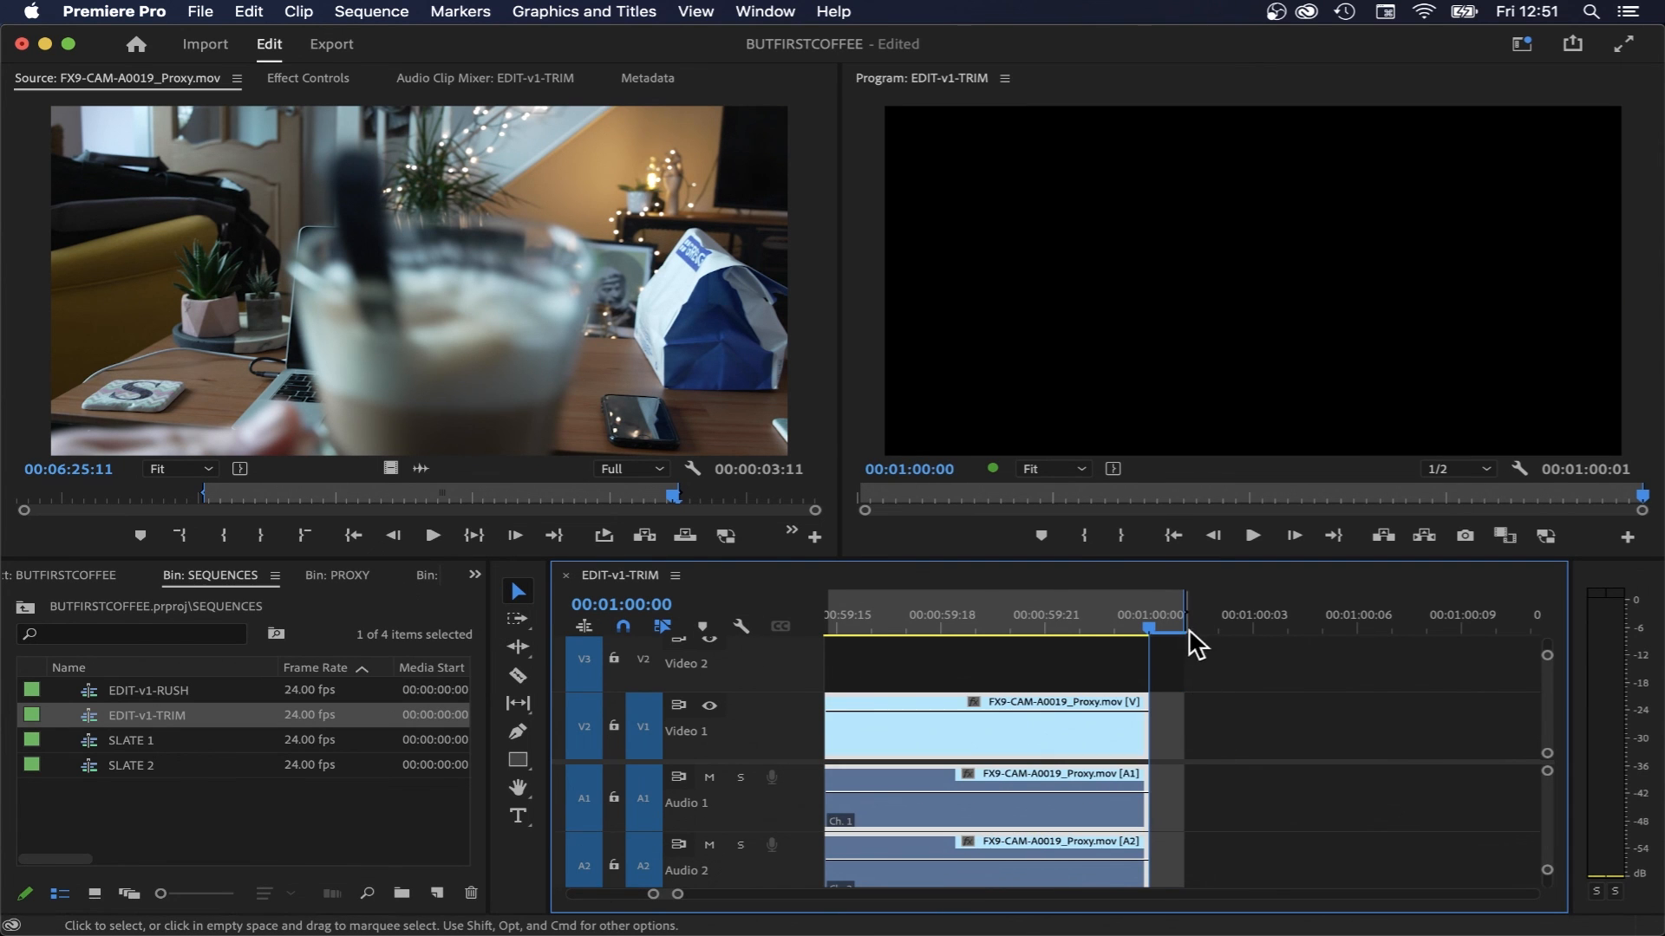
drag(1159, 616, 1056, 622)
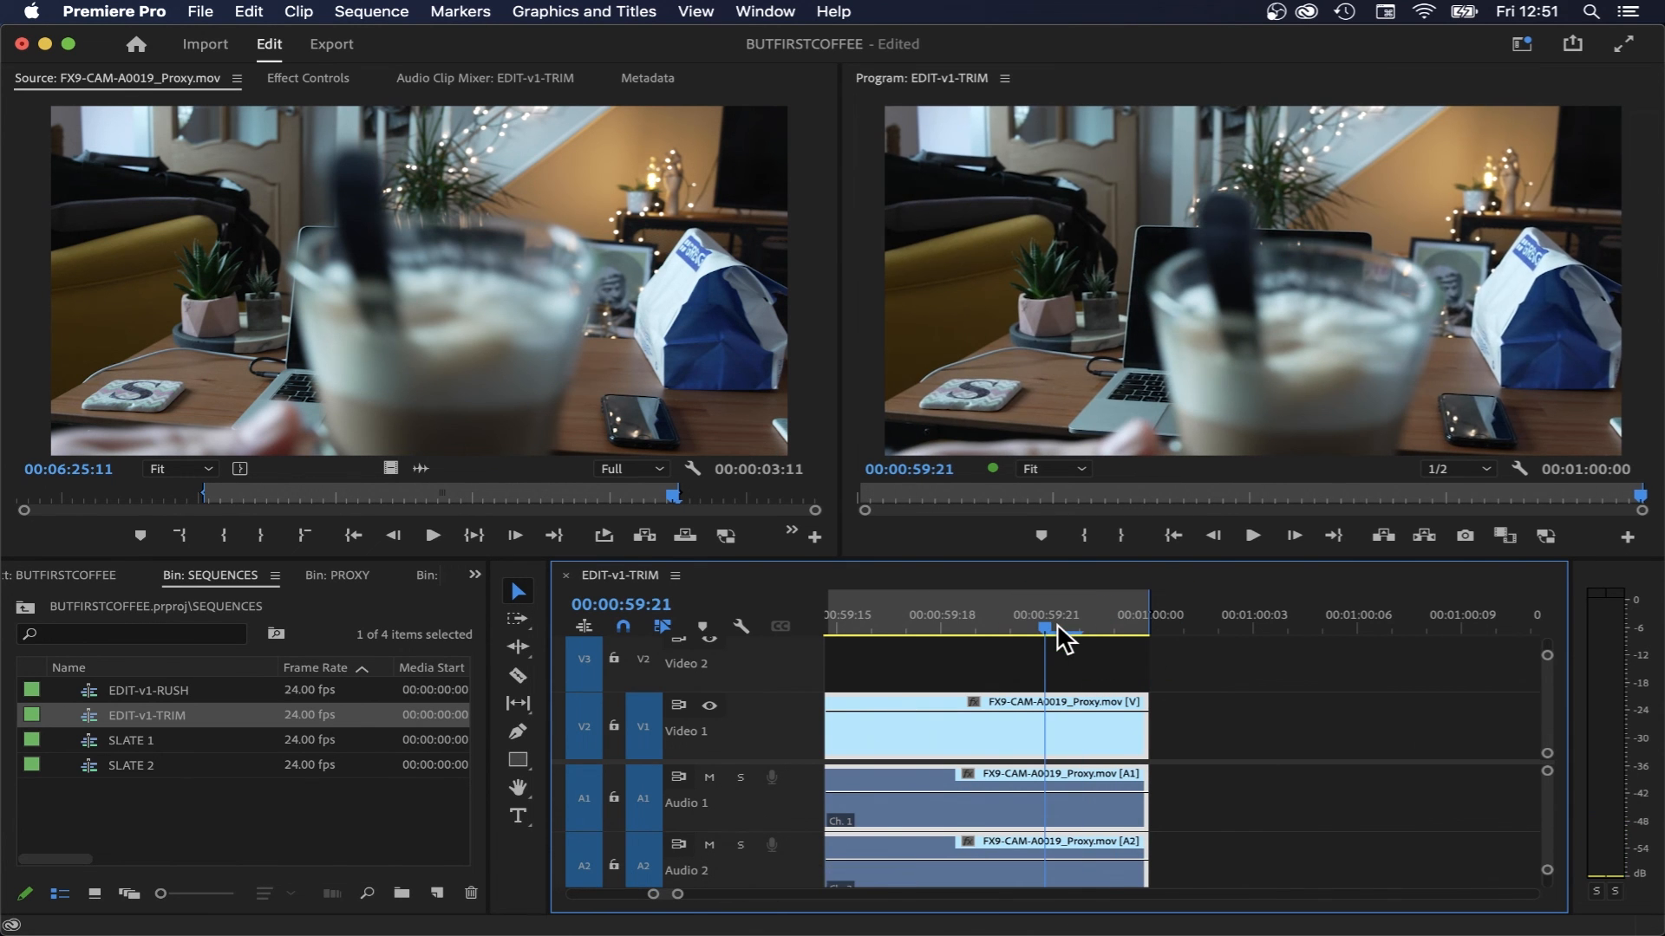